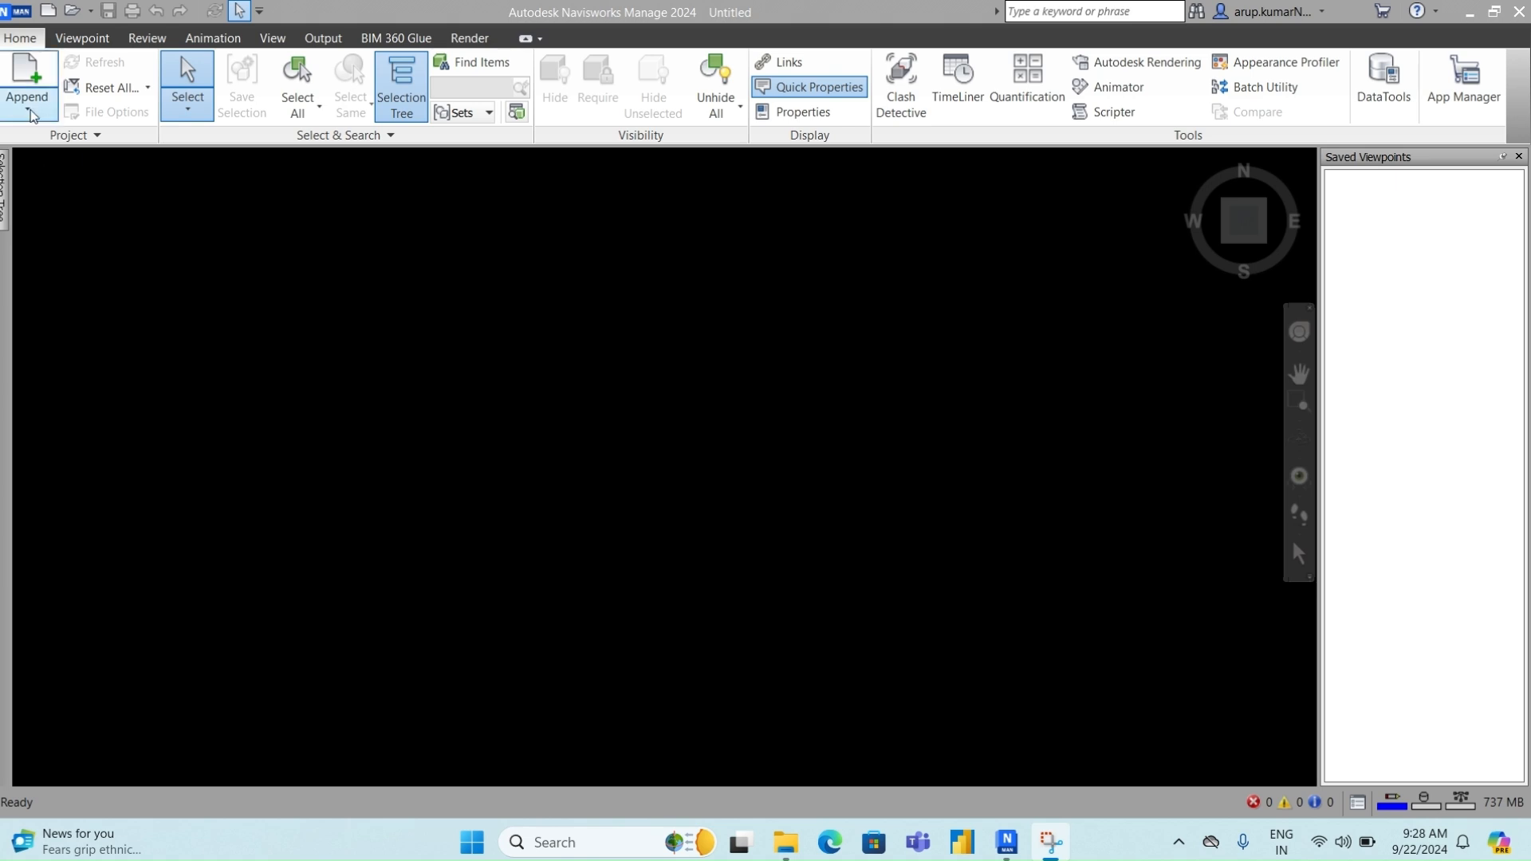
- Append the V2-Part-1.nwc file from the Navisworks folder to the empty scene
click(28, 111)
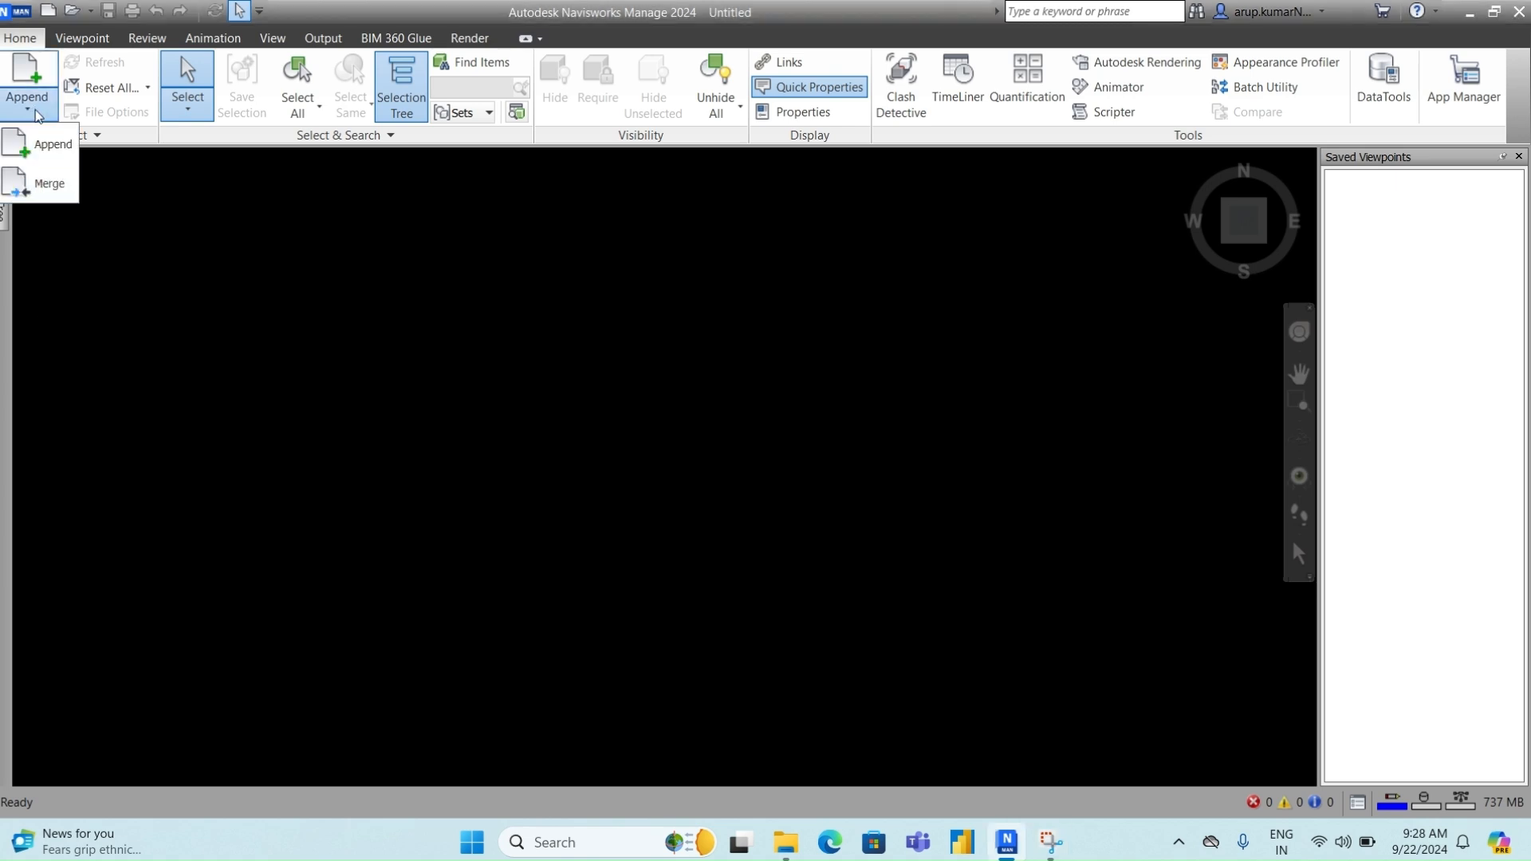
click(43, 149)
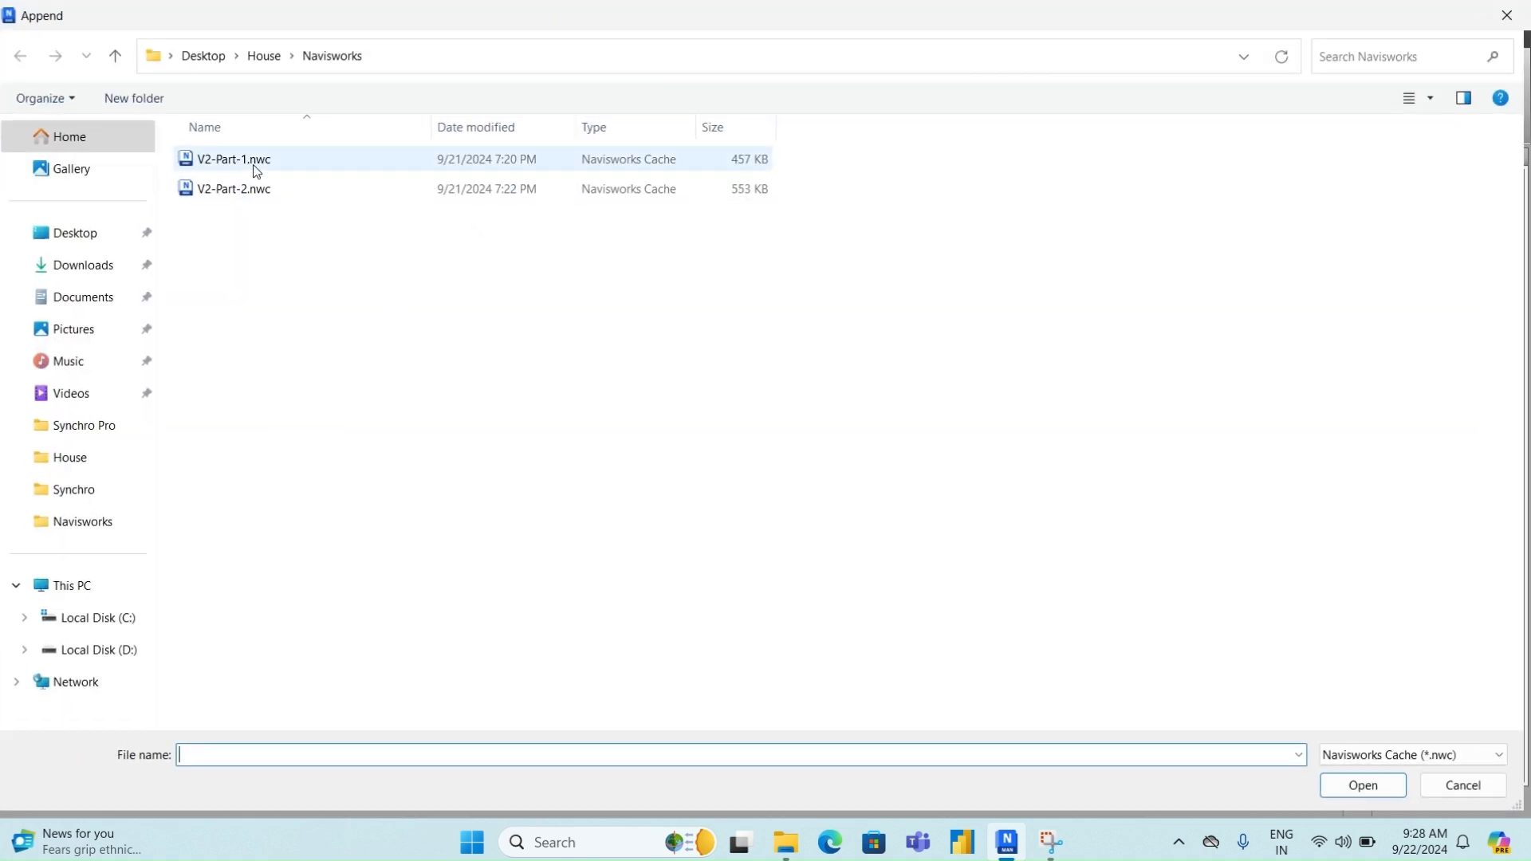
click(256, 171)
click(1396, 796)
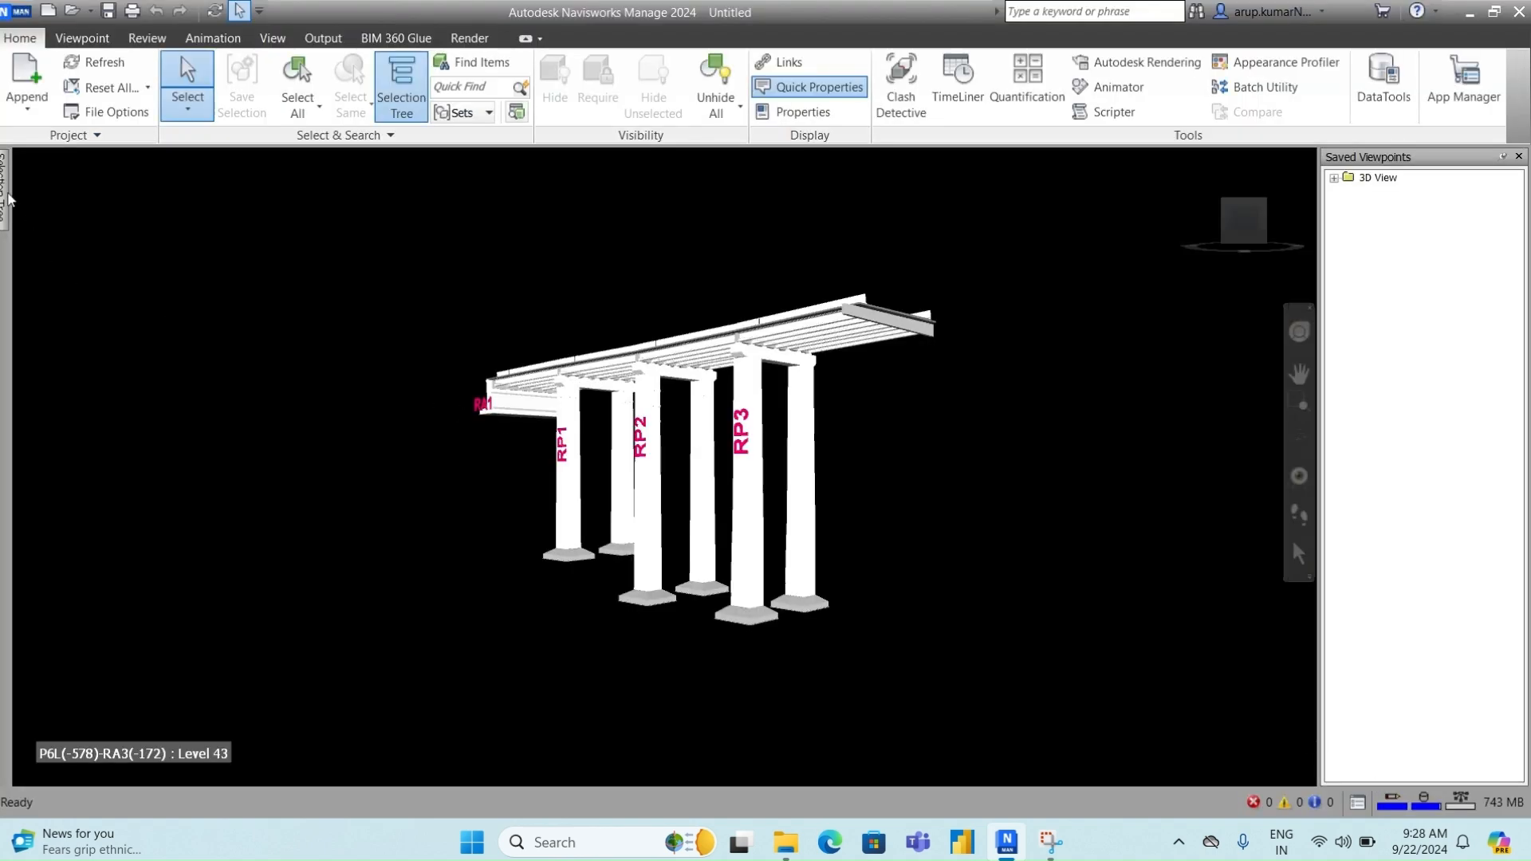
- Append the same V2-Part-1.nwc file a second time to the current model
mouse_move(8, 199)
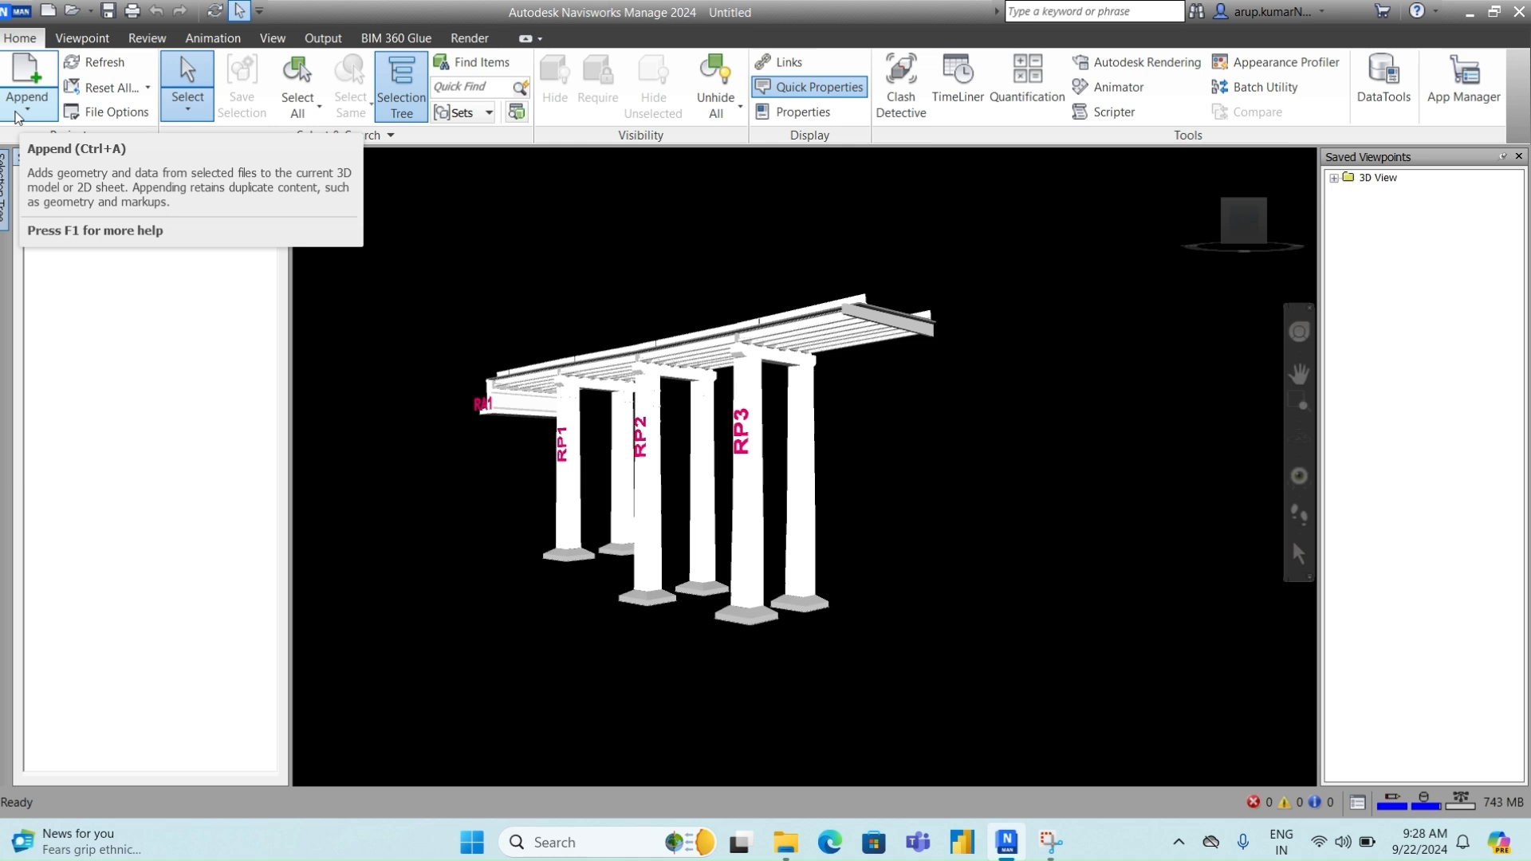
click(18, 117)
click(41, 145)
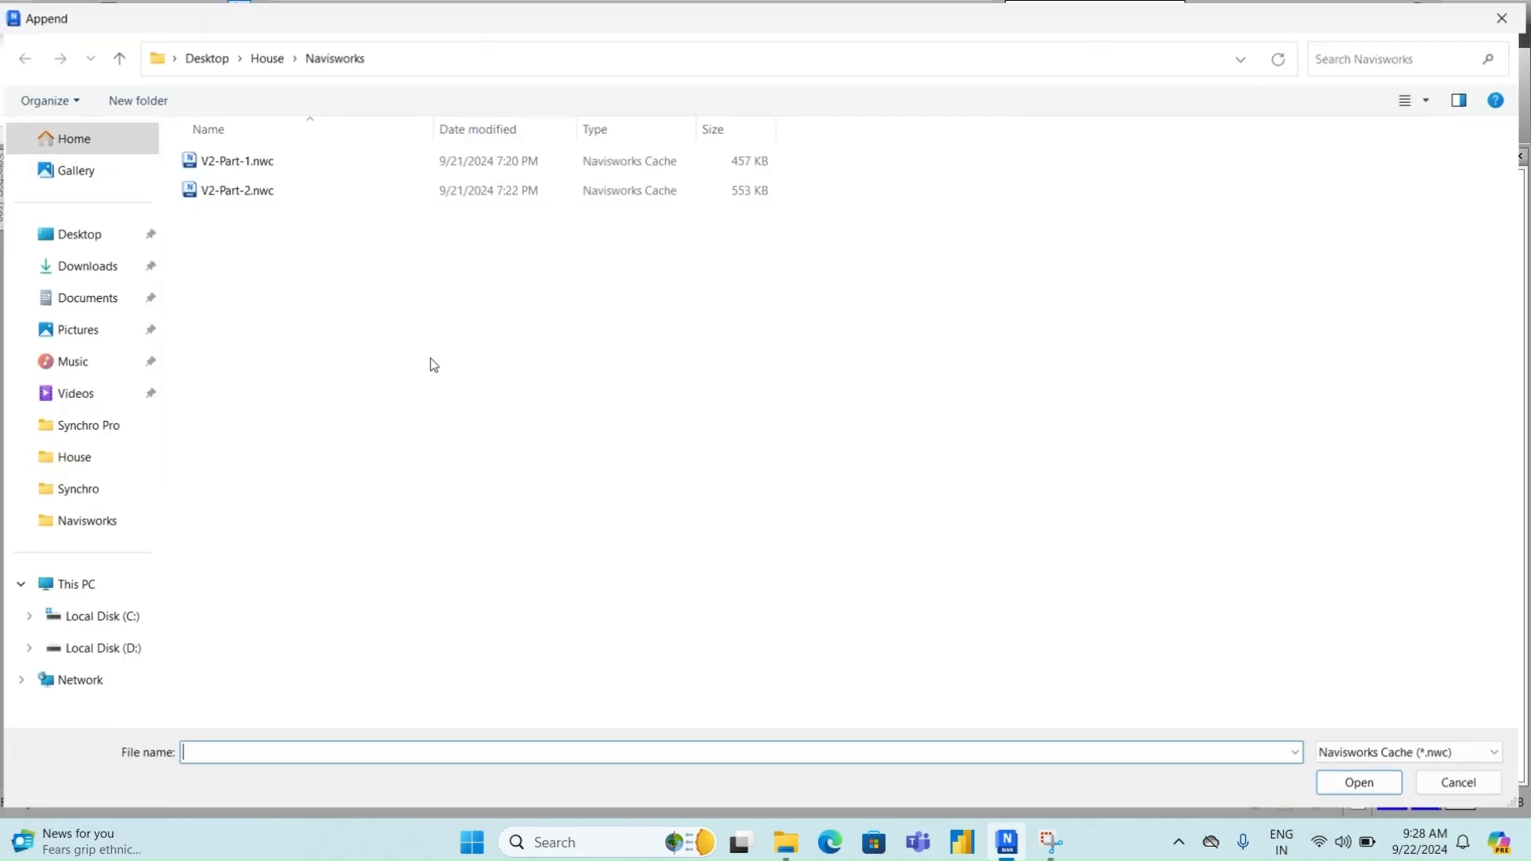
click(275, 163)
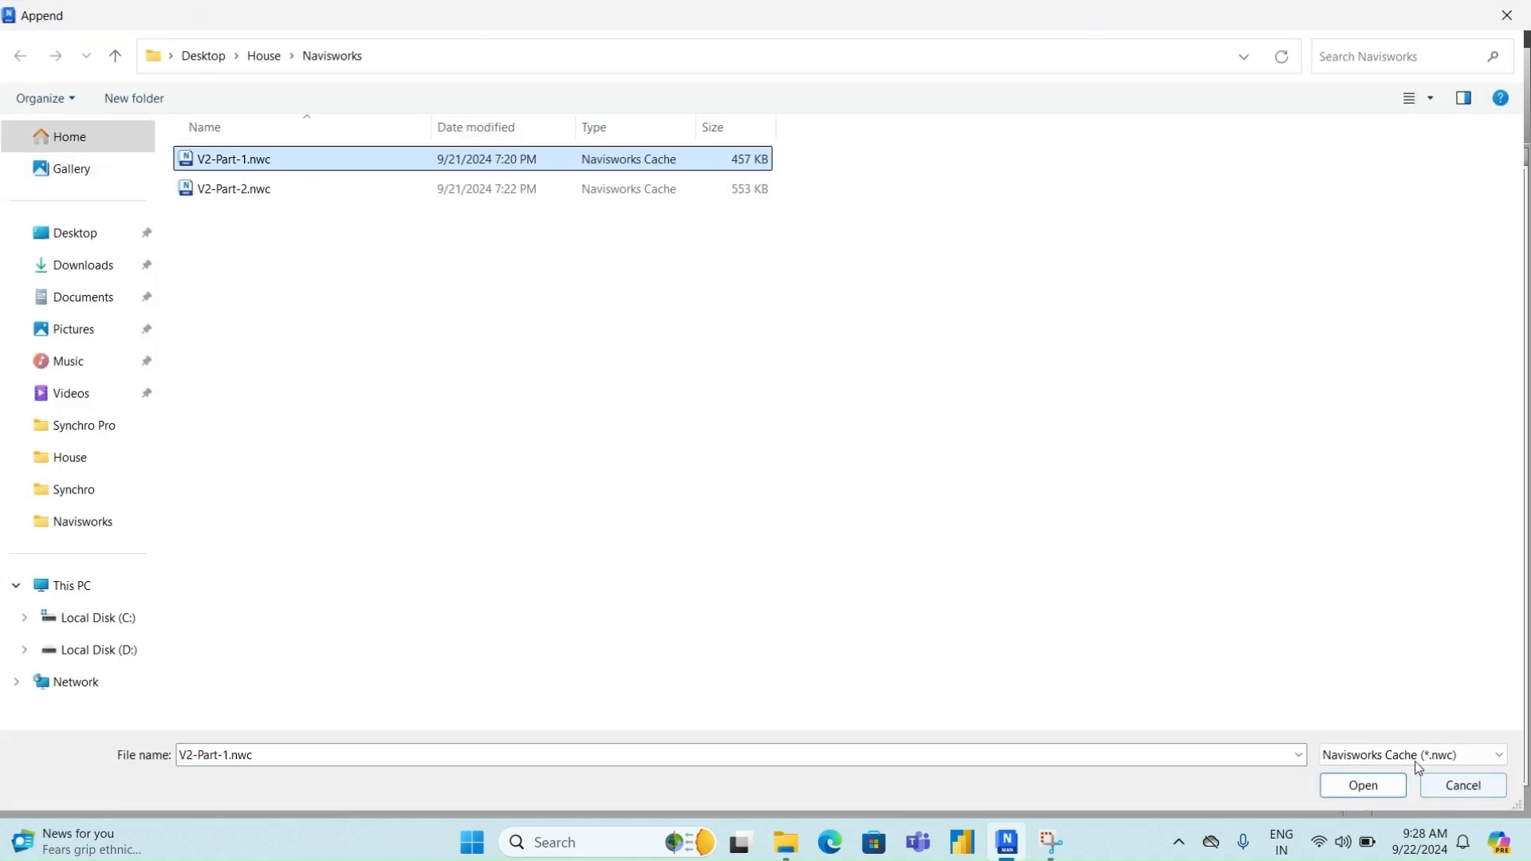
click(1375, 785)
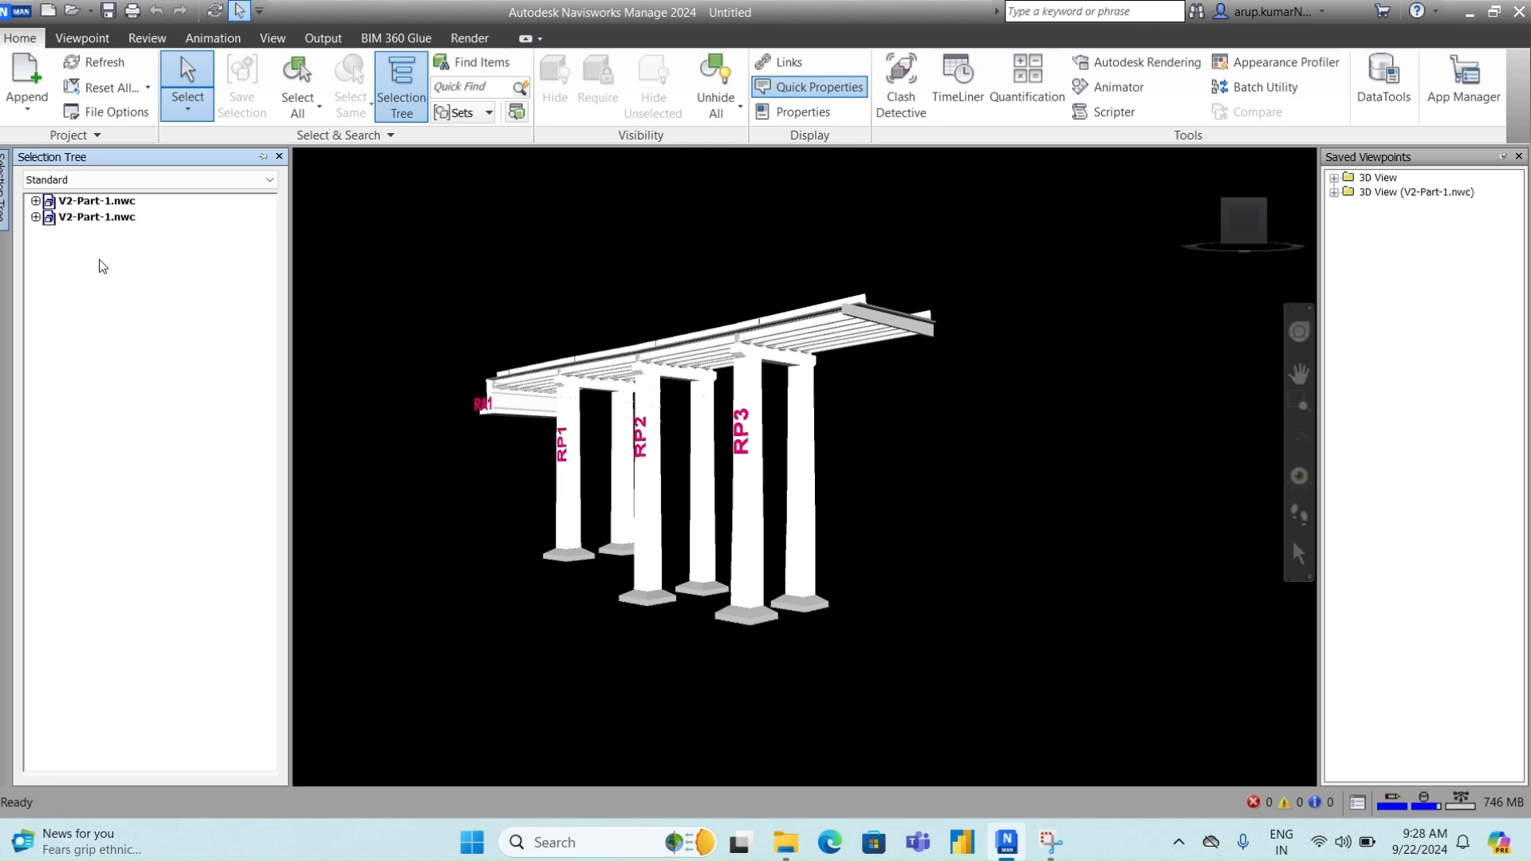
- Highlight each V2-Part-1.nwc entry in the selection tree in turn and delete the second one
click(126, 200)
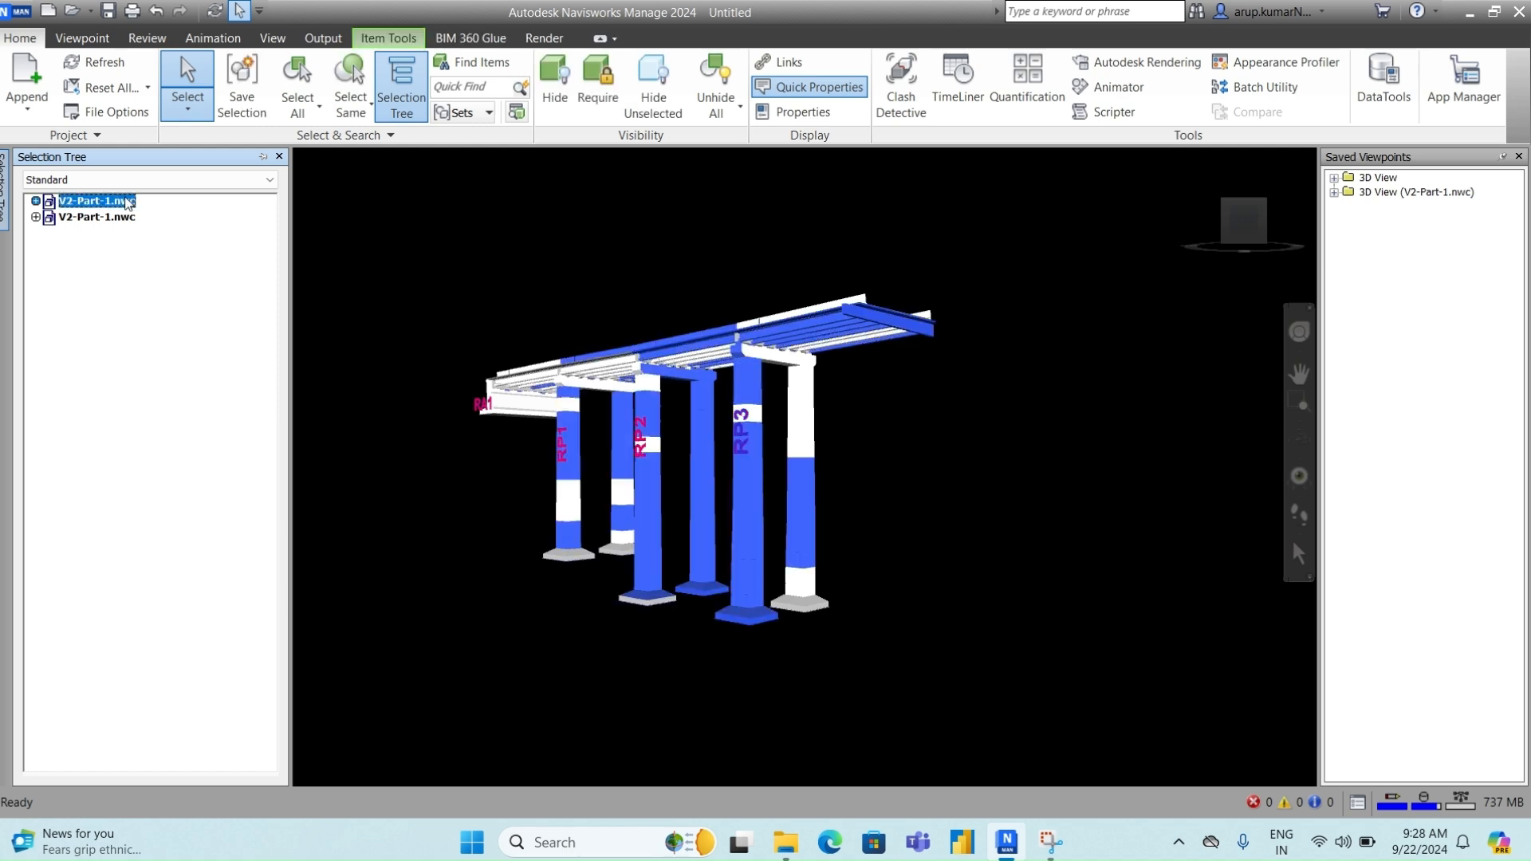
click(121, 220)
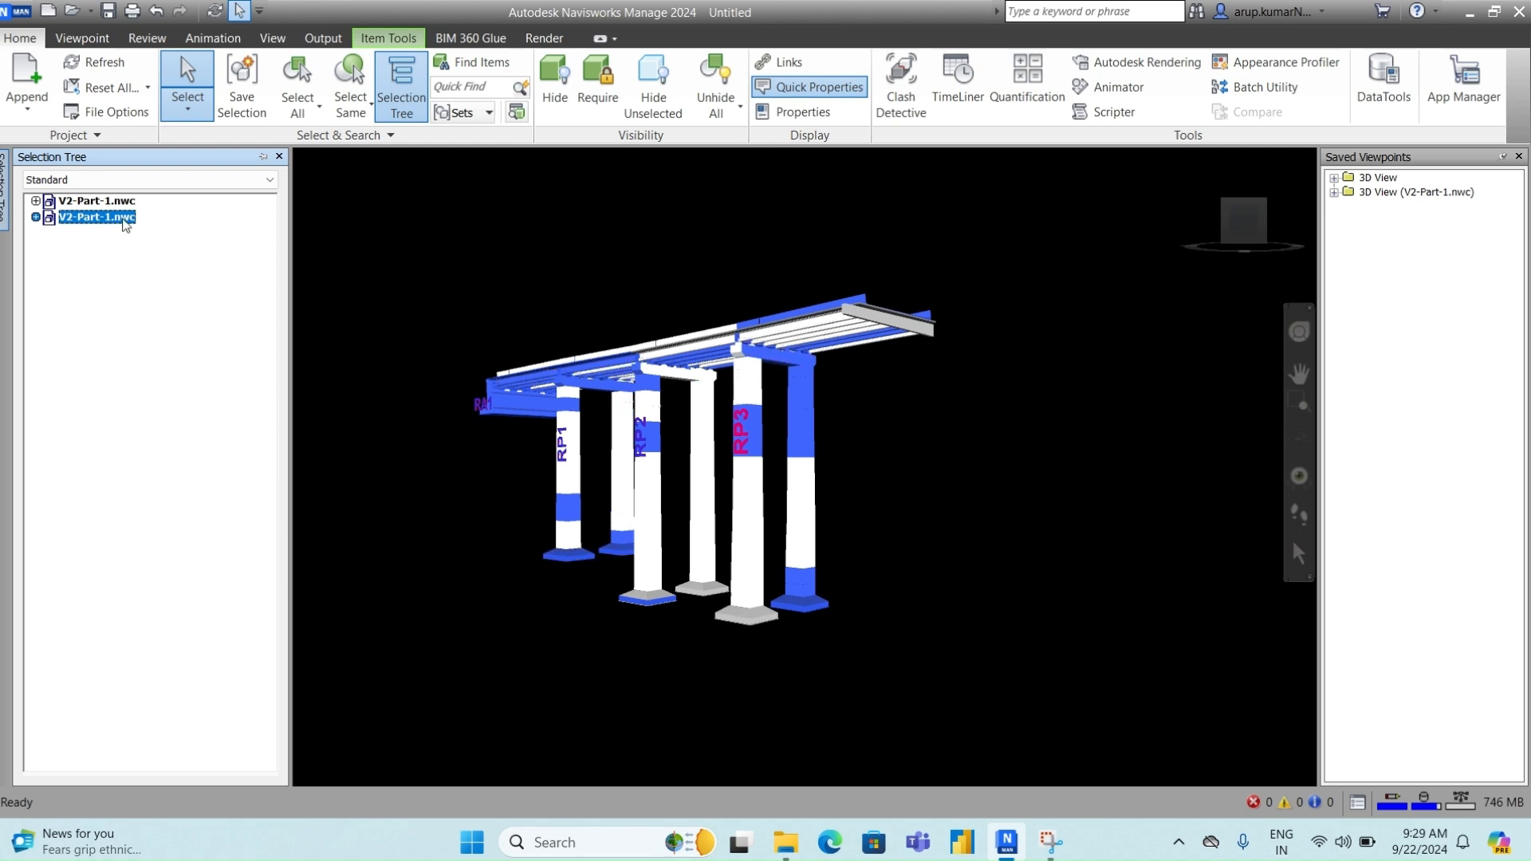
right_click(126, 225)
mouse_move(232, 567)
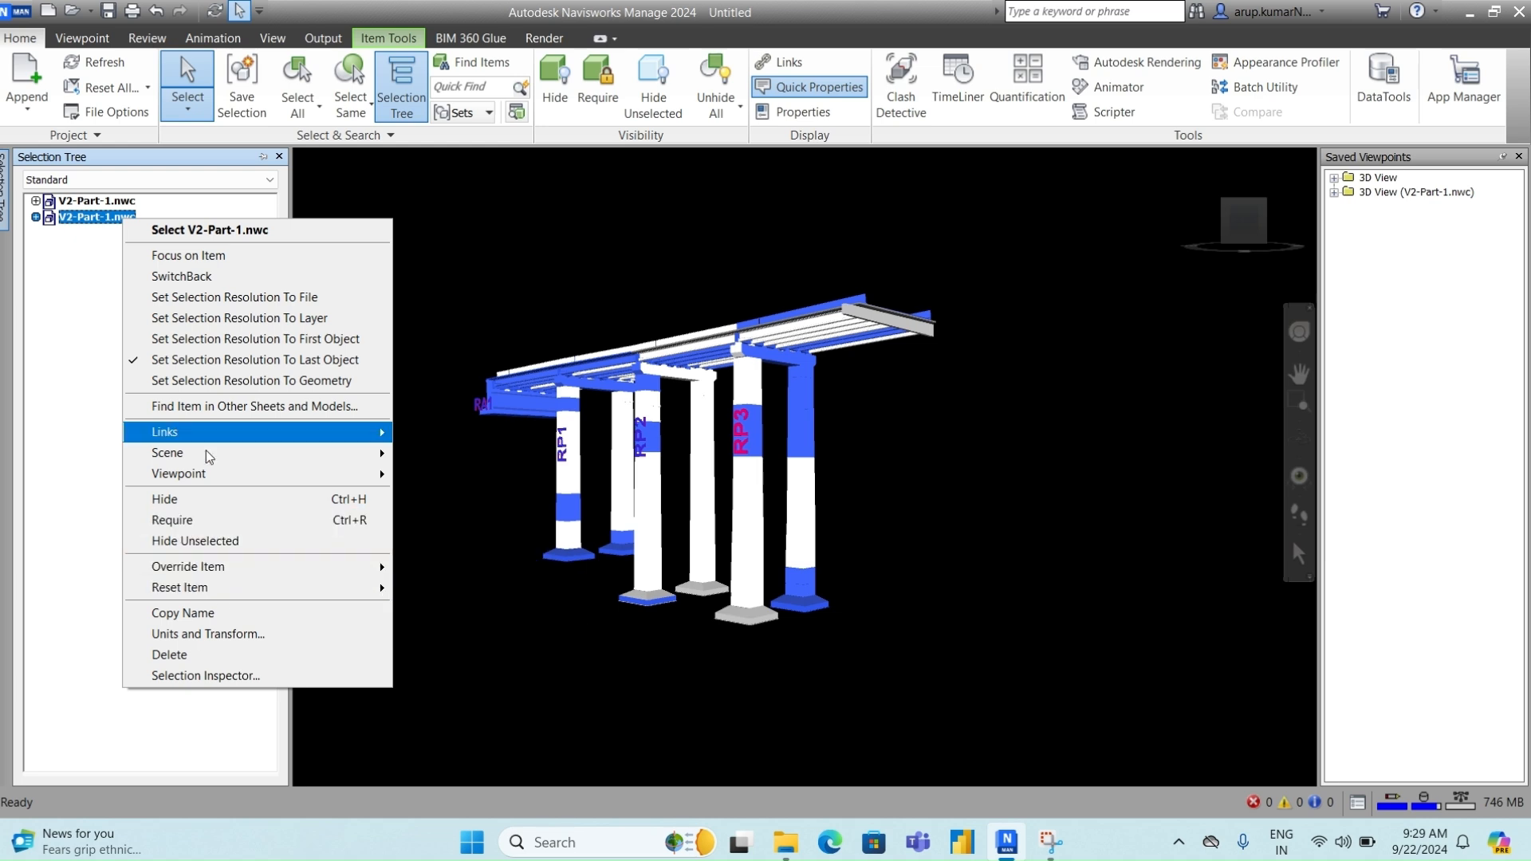
click(203, 657)
click(834, 492)
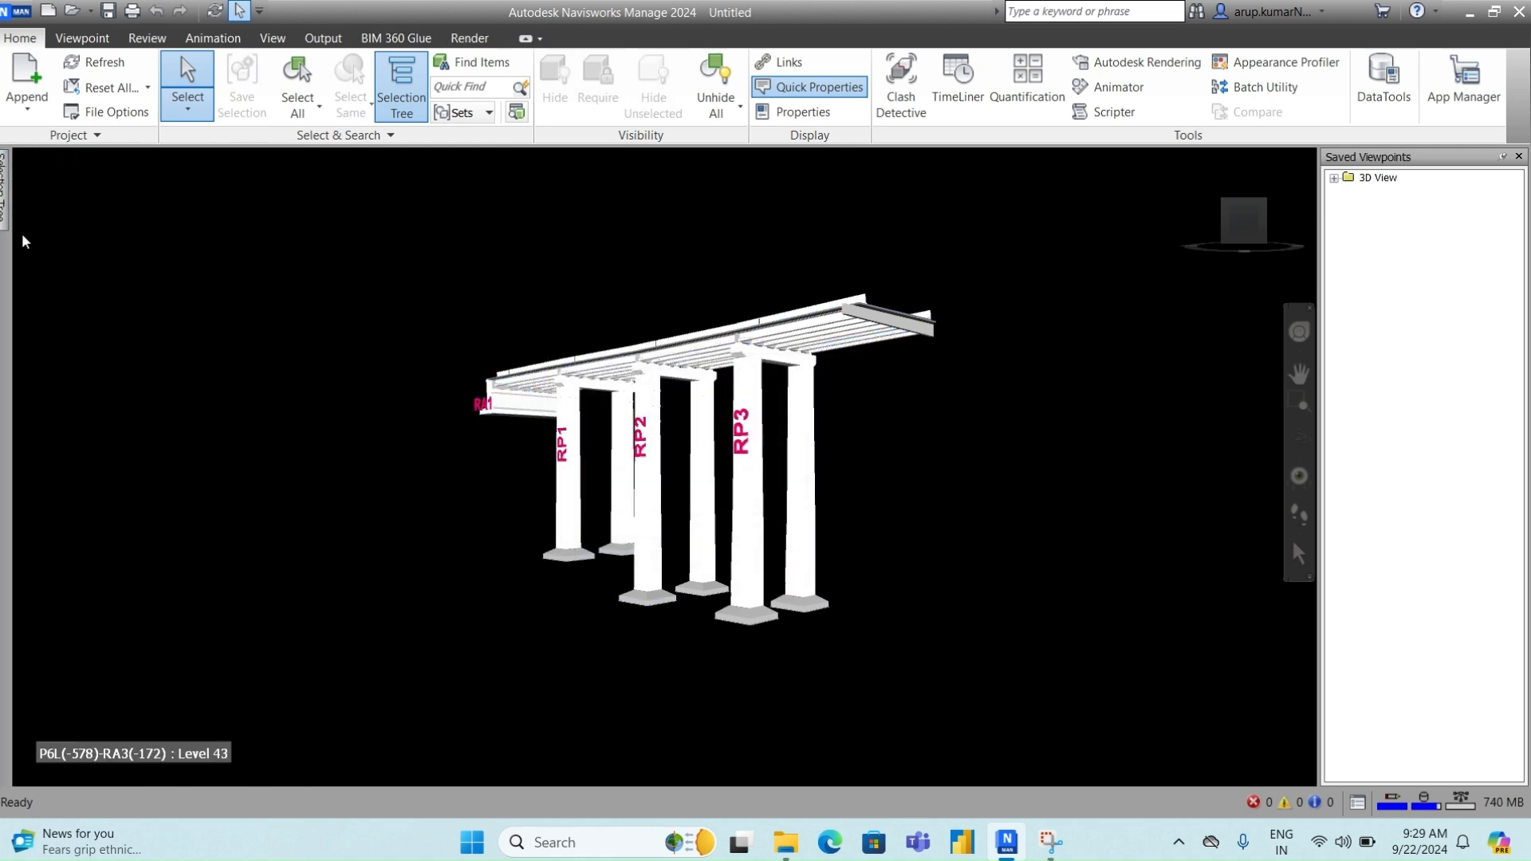
- Merge V2-Part-1.nwc into the current model and check the selection tree for a duplicate entry
click(42, 110)
click(48, 184)
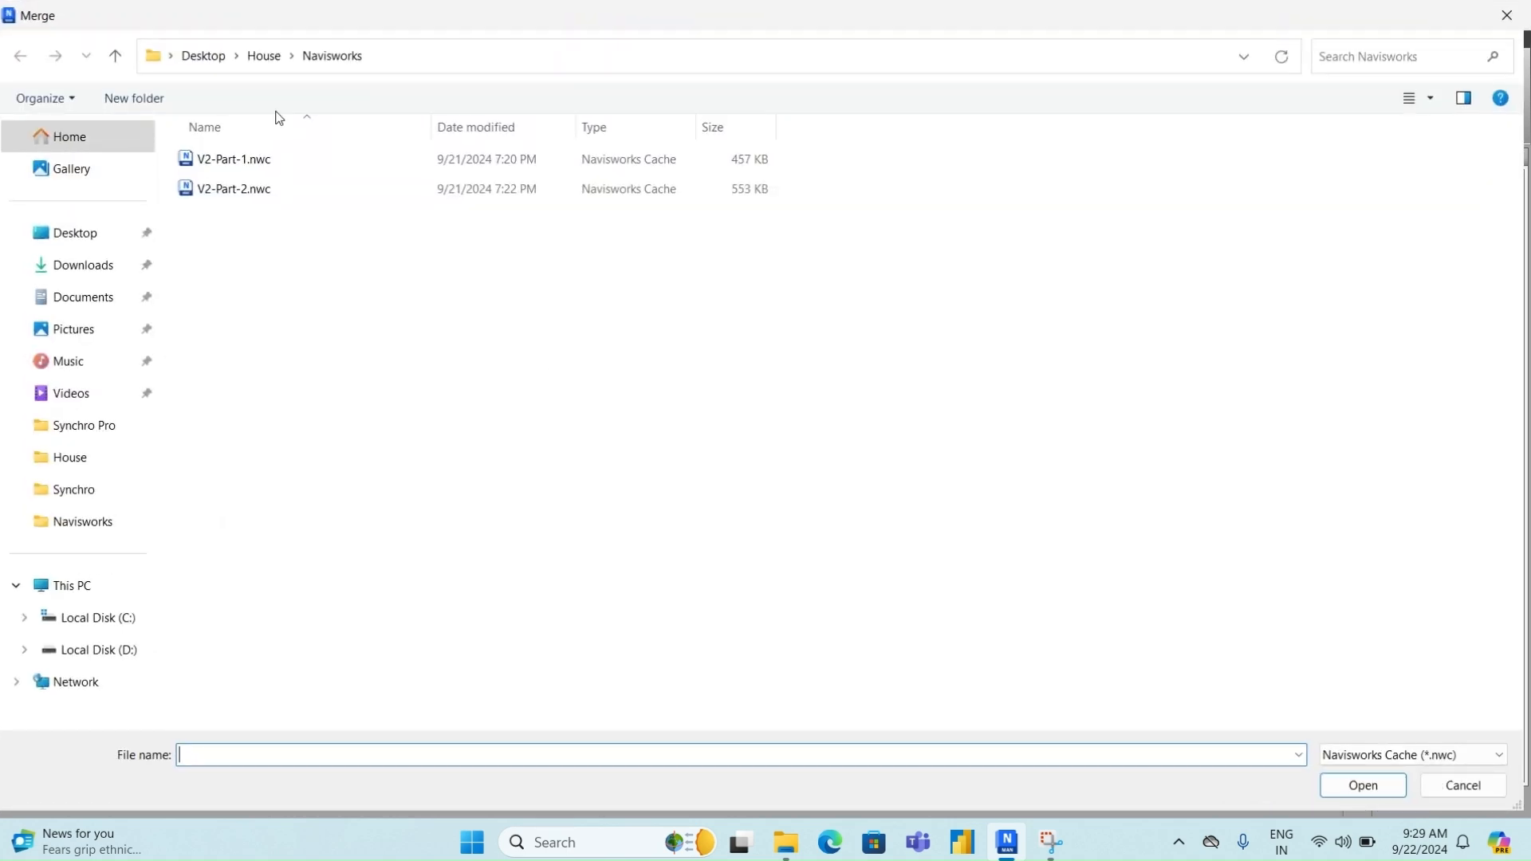
click(251, 159)
click(1360, 788)
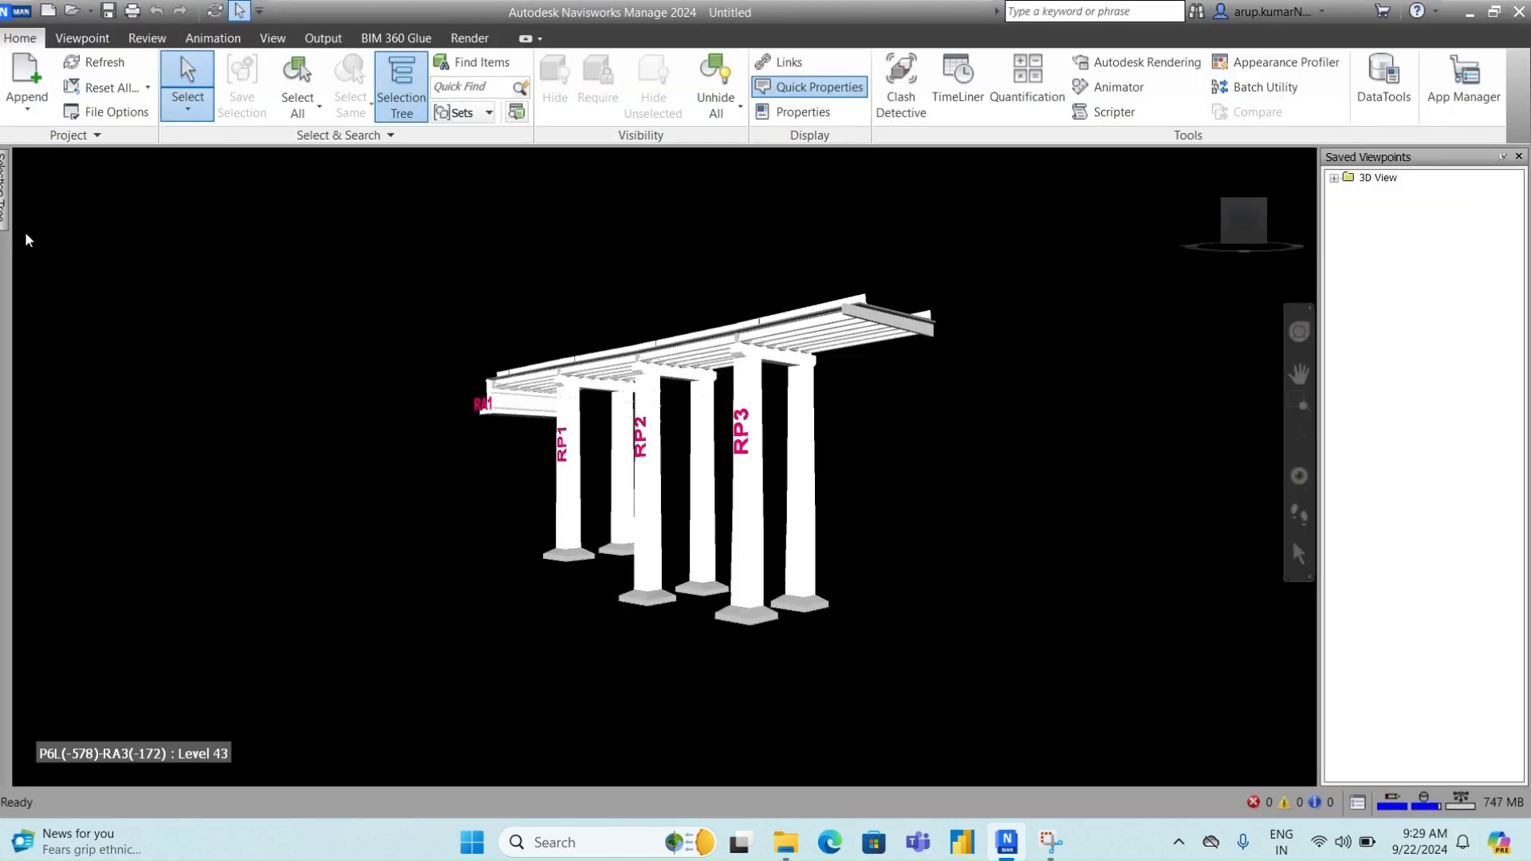
mouse_move(3, 211)
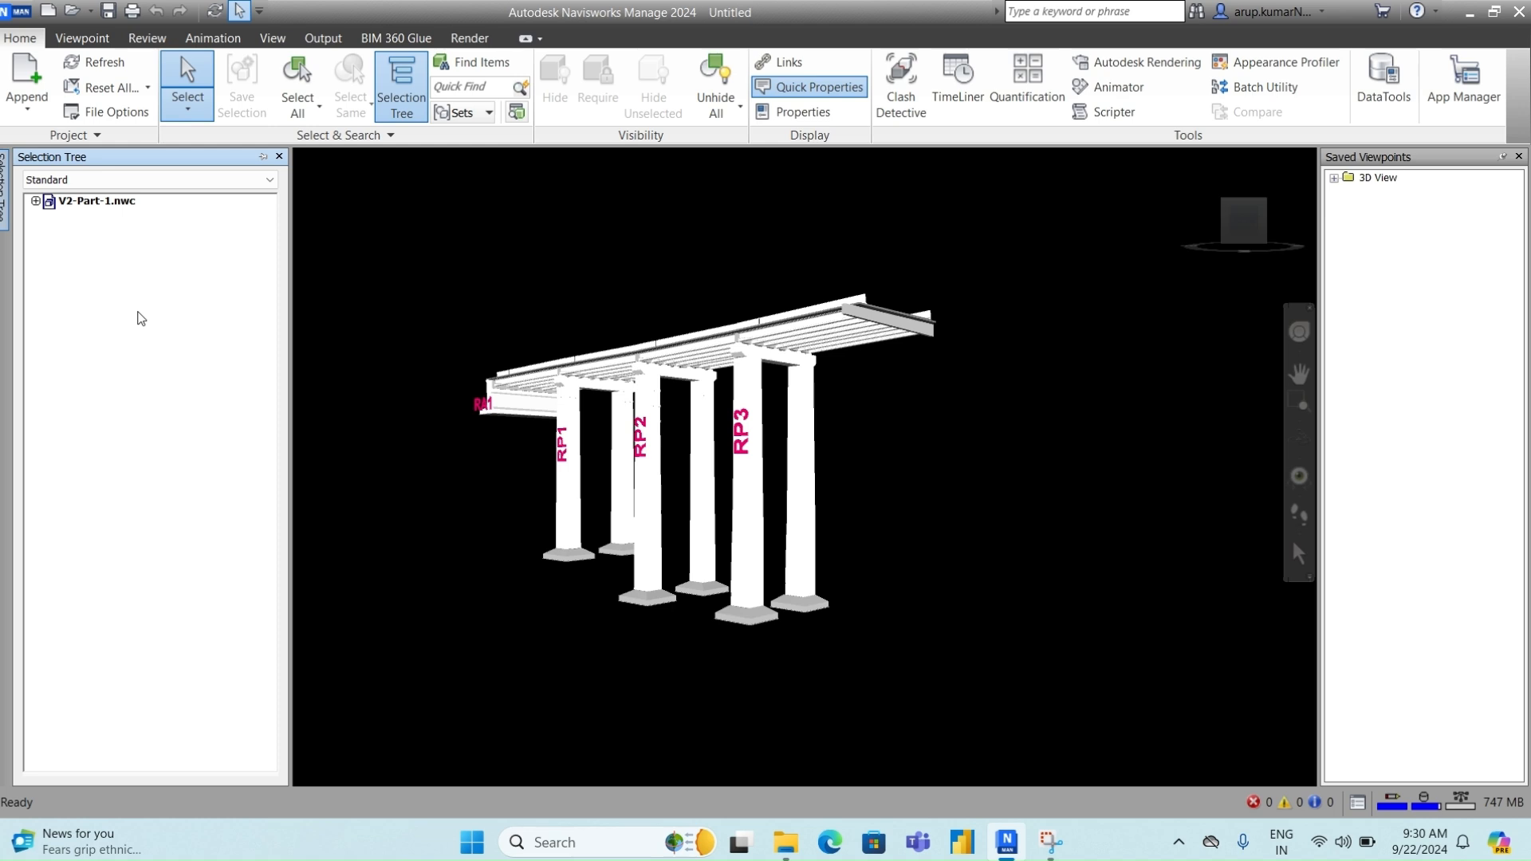
click(124, 205)
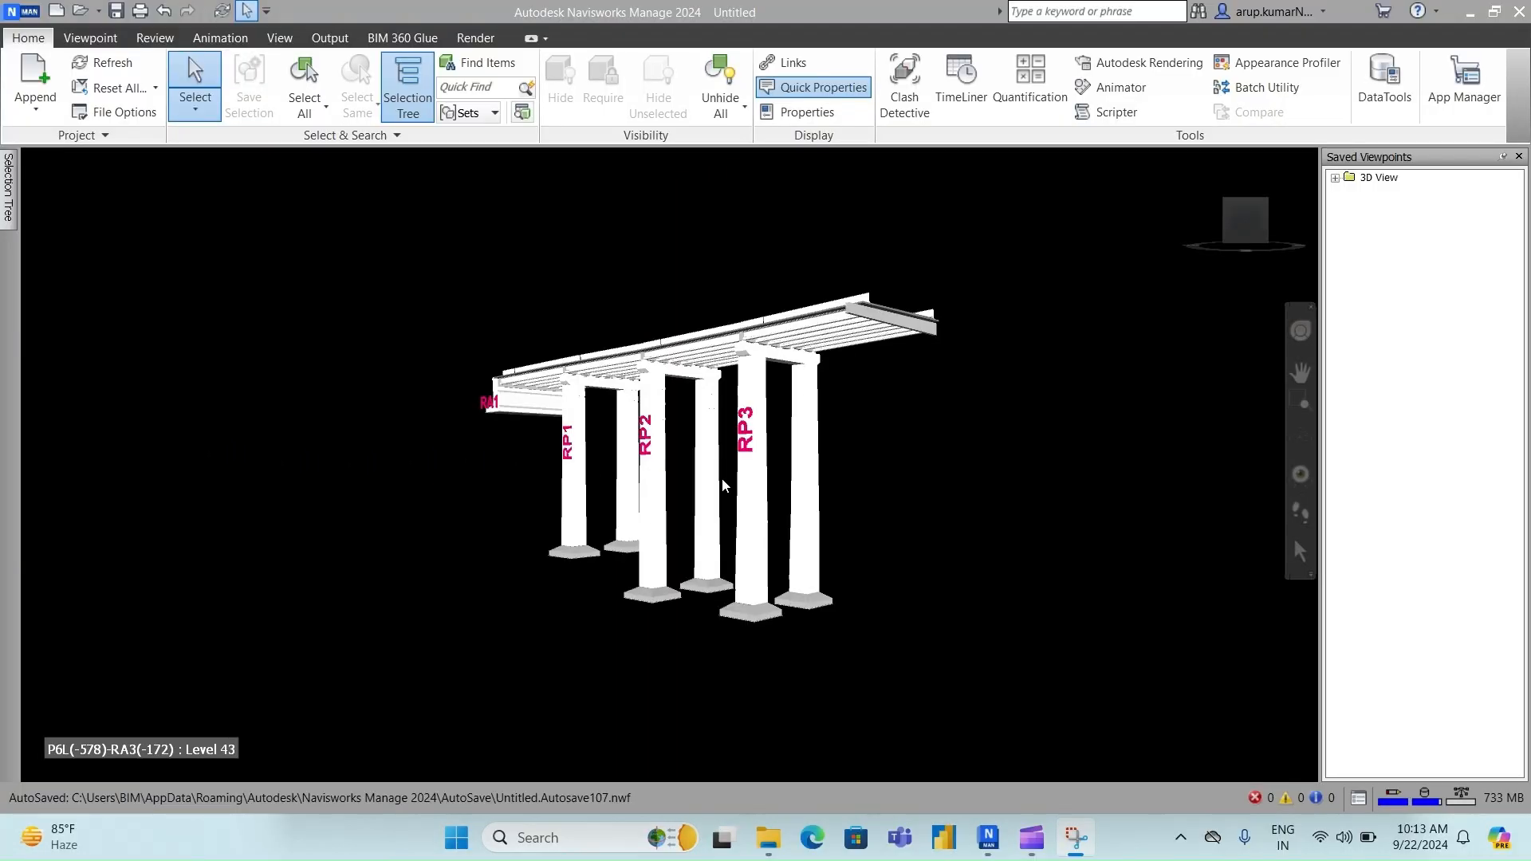
- Set the scene background to Graduated mode with a violet top color and a yellow bottom color
click(280, 38)
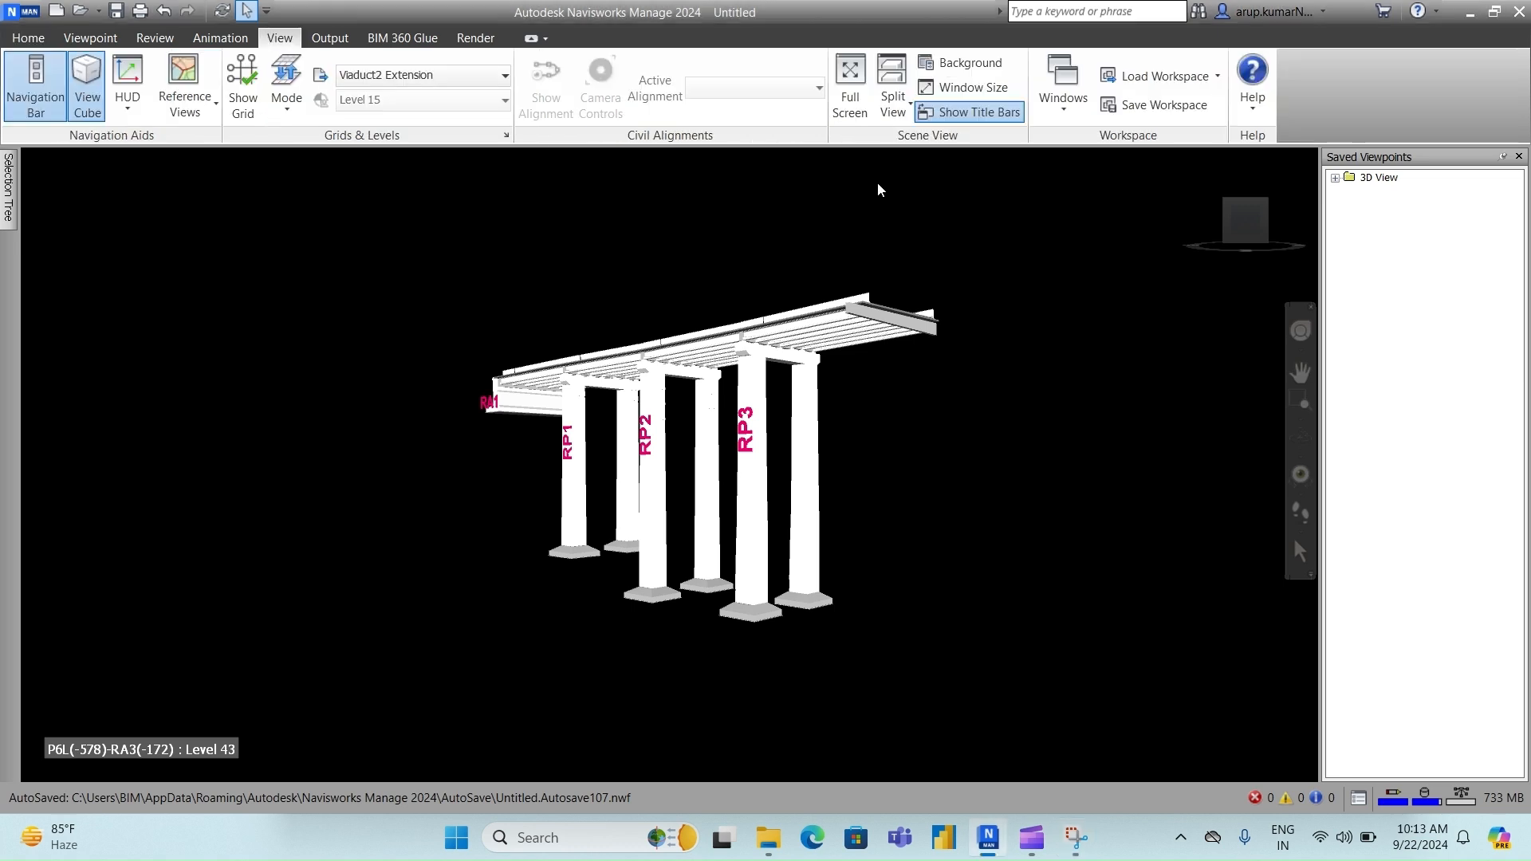
click(997, 67)
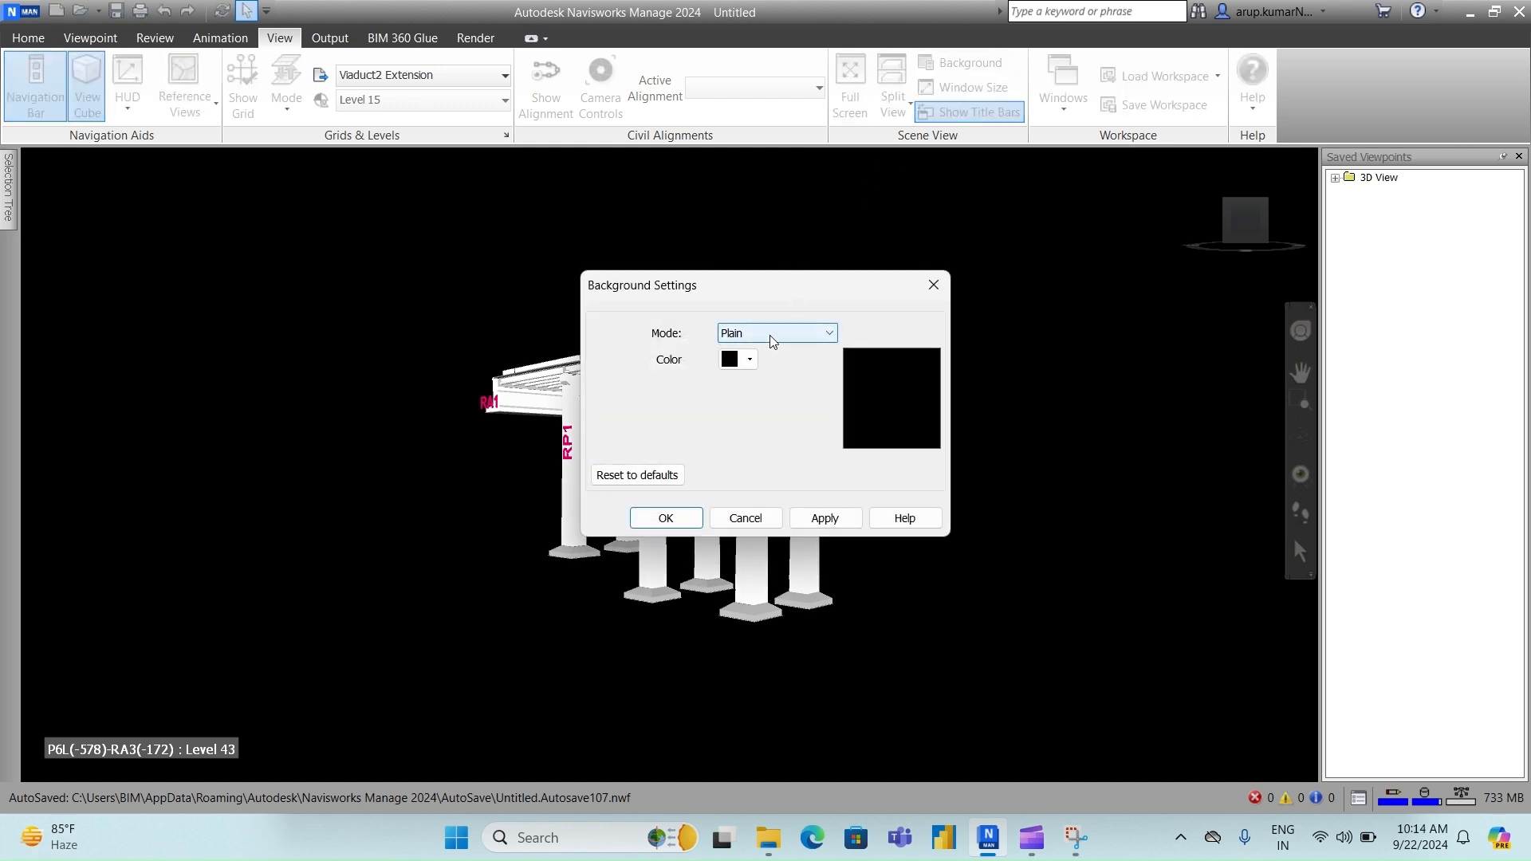
click(772, 333)
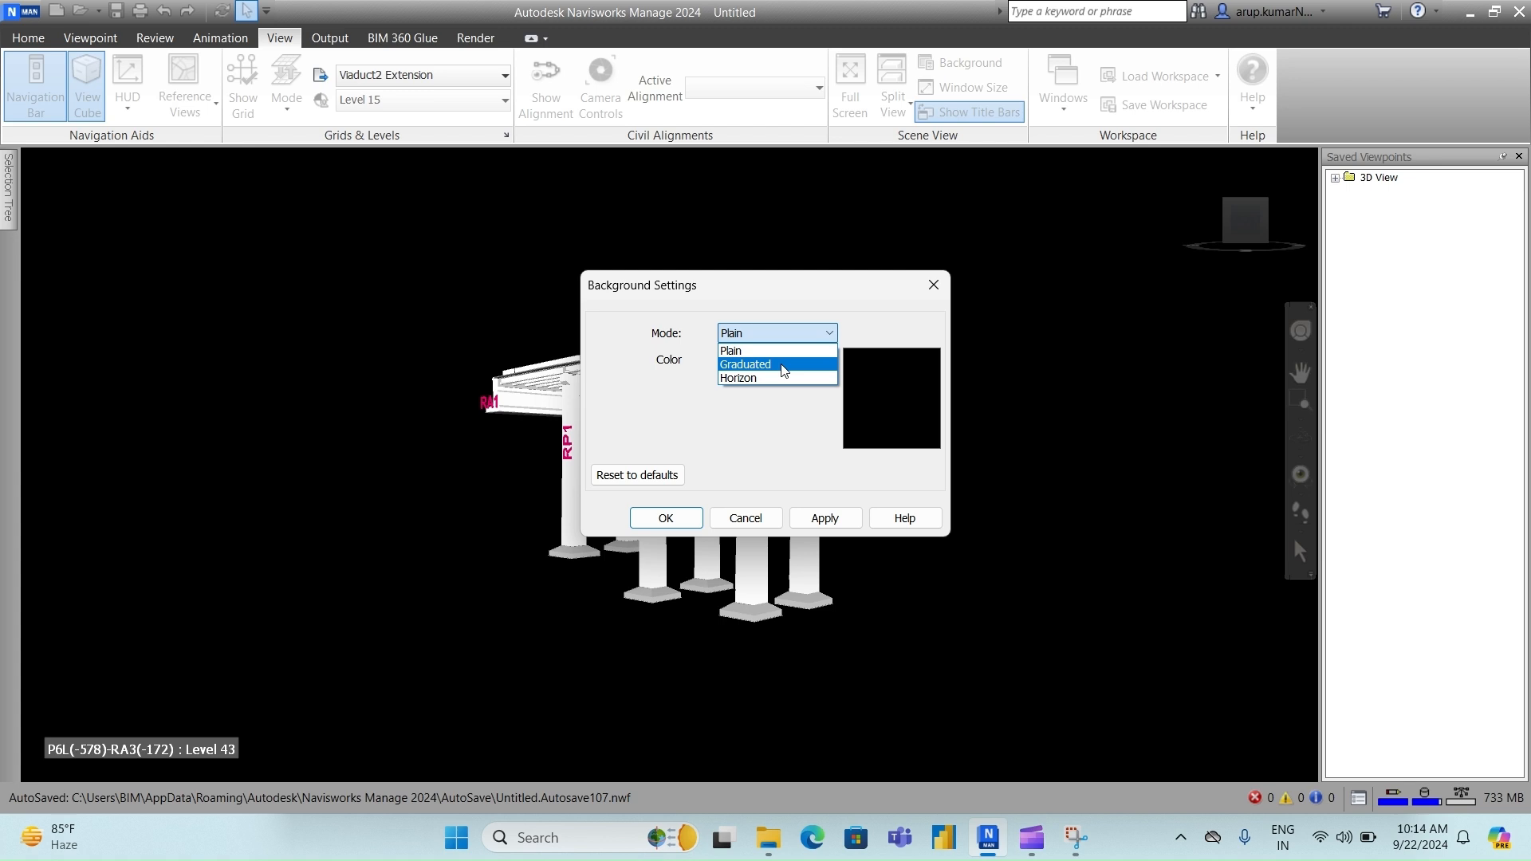
click(783, 370)
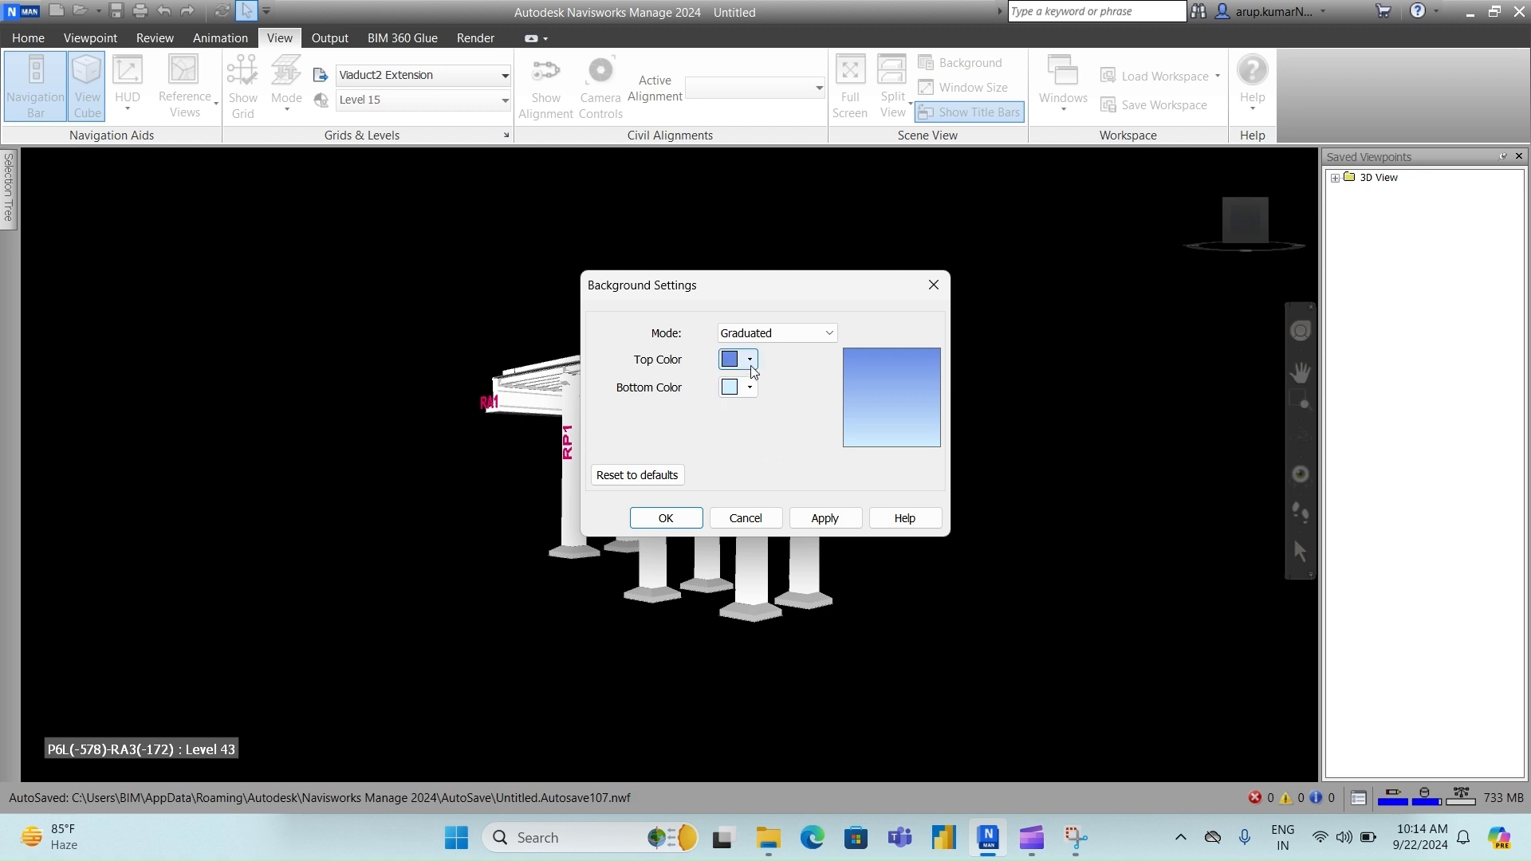
click(749, 361)
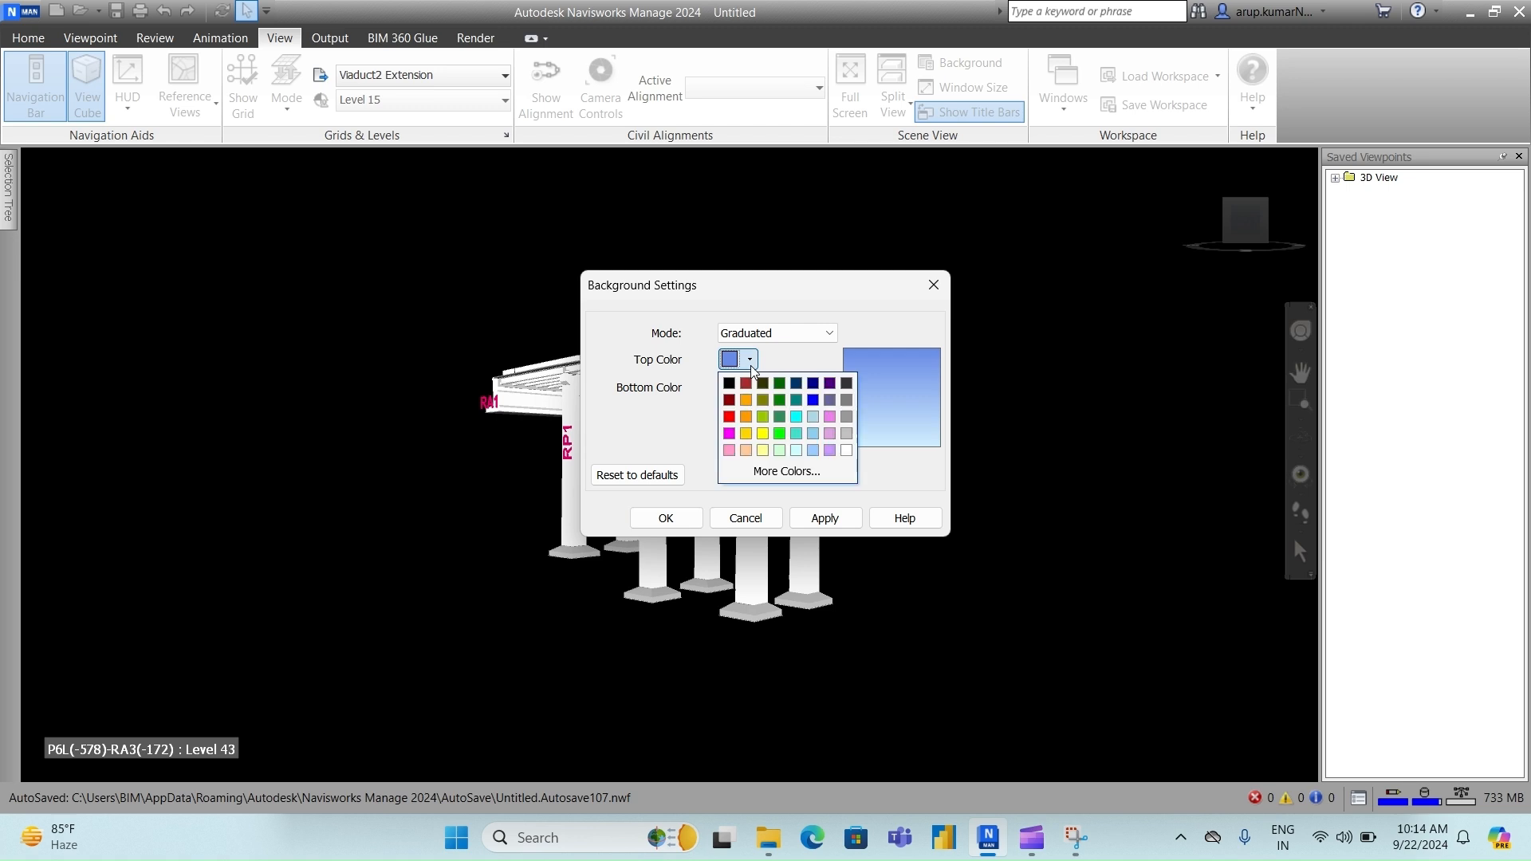
click(829, 420)
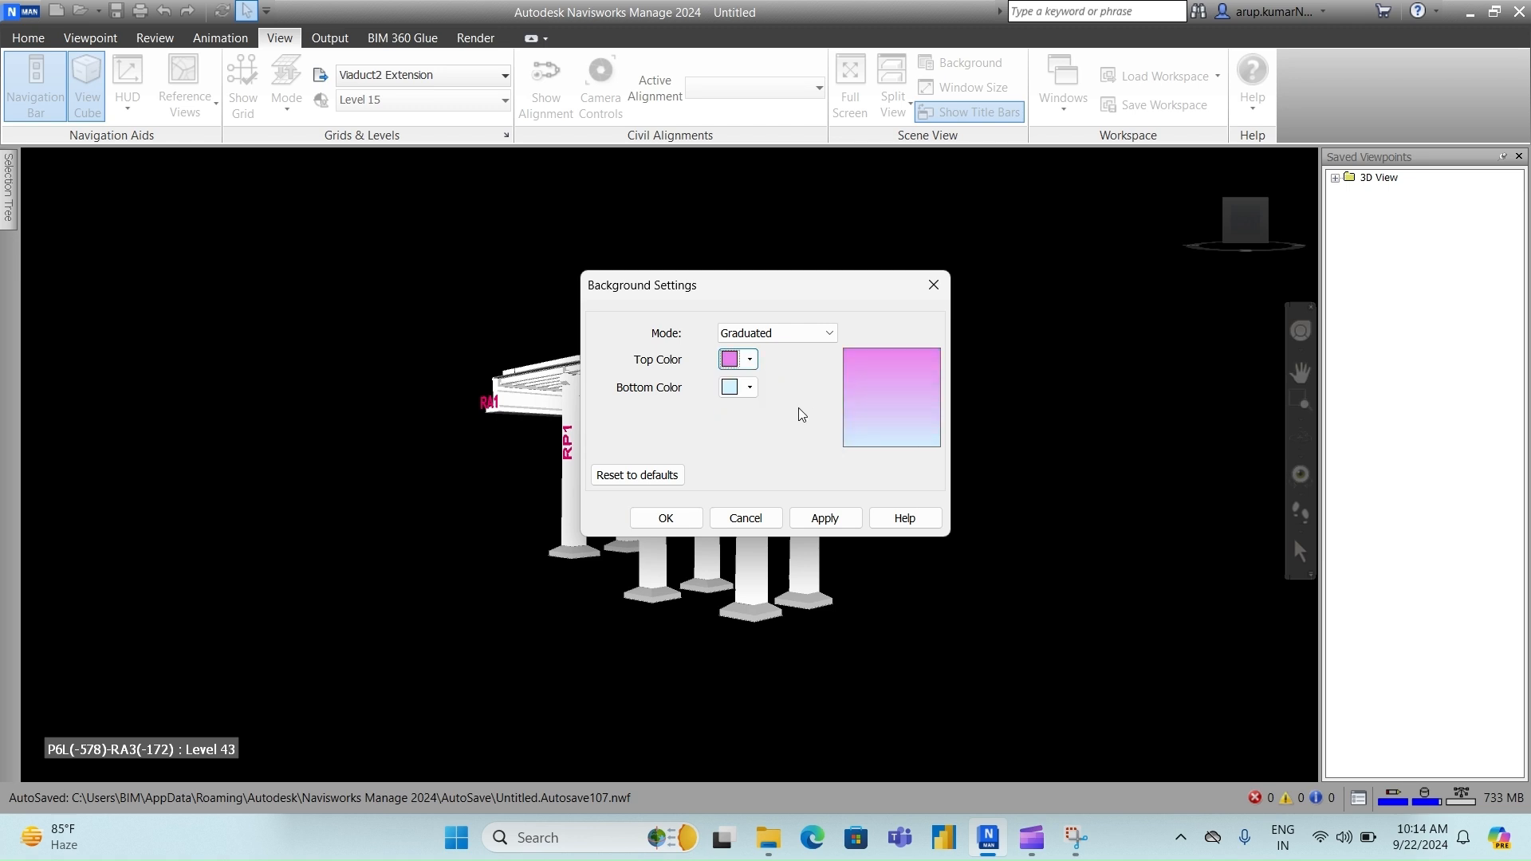
click(753, 389)
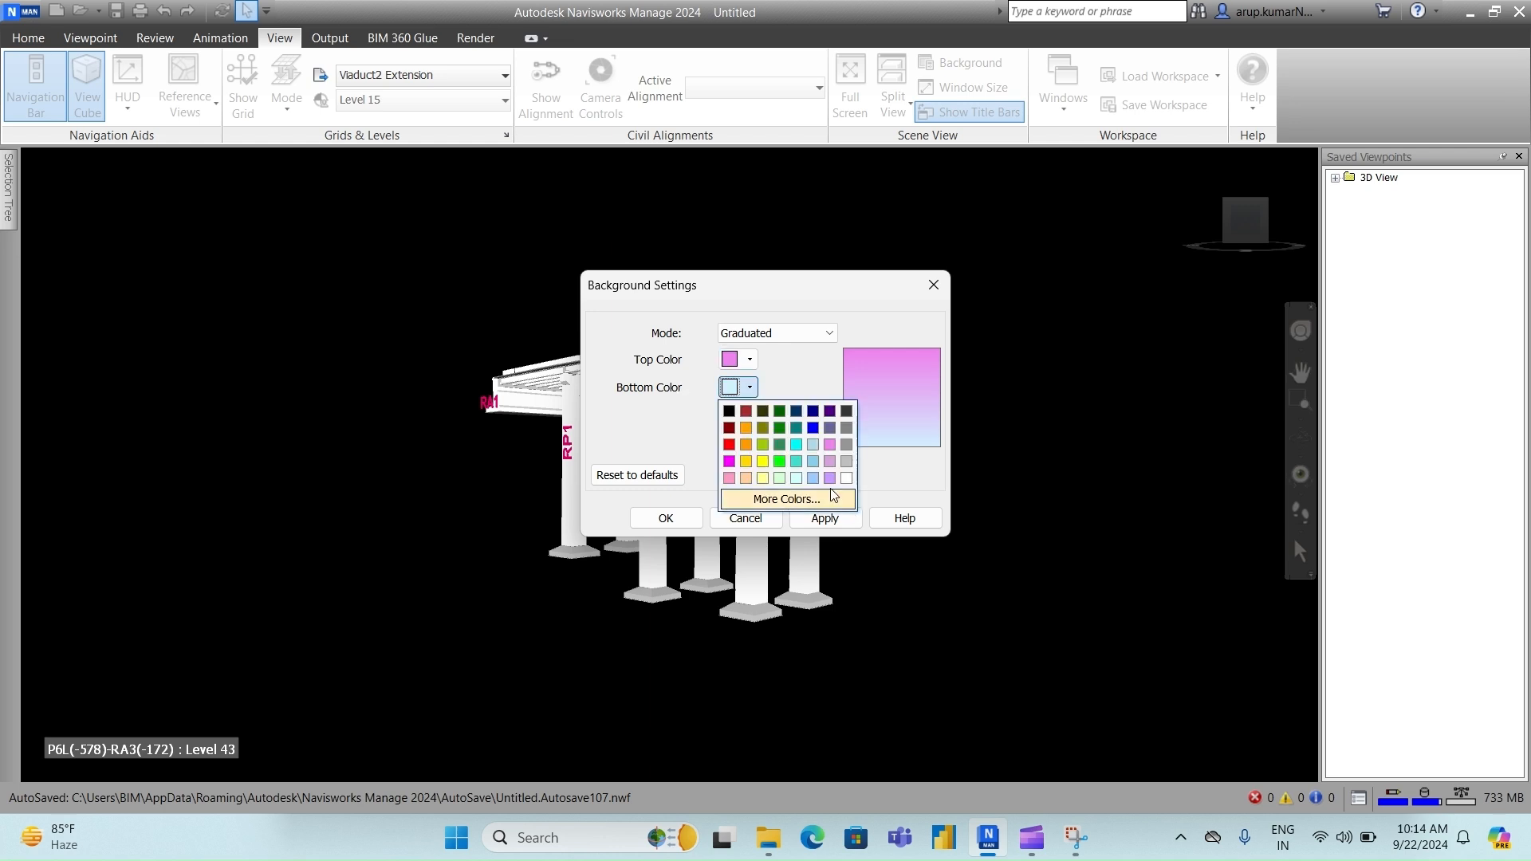
click(763, 461)
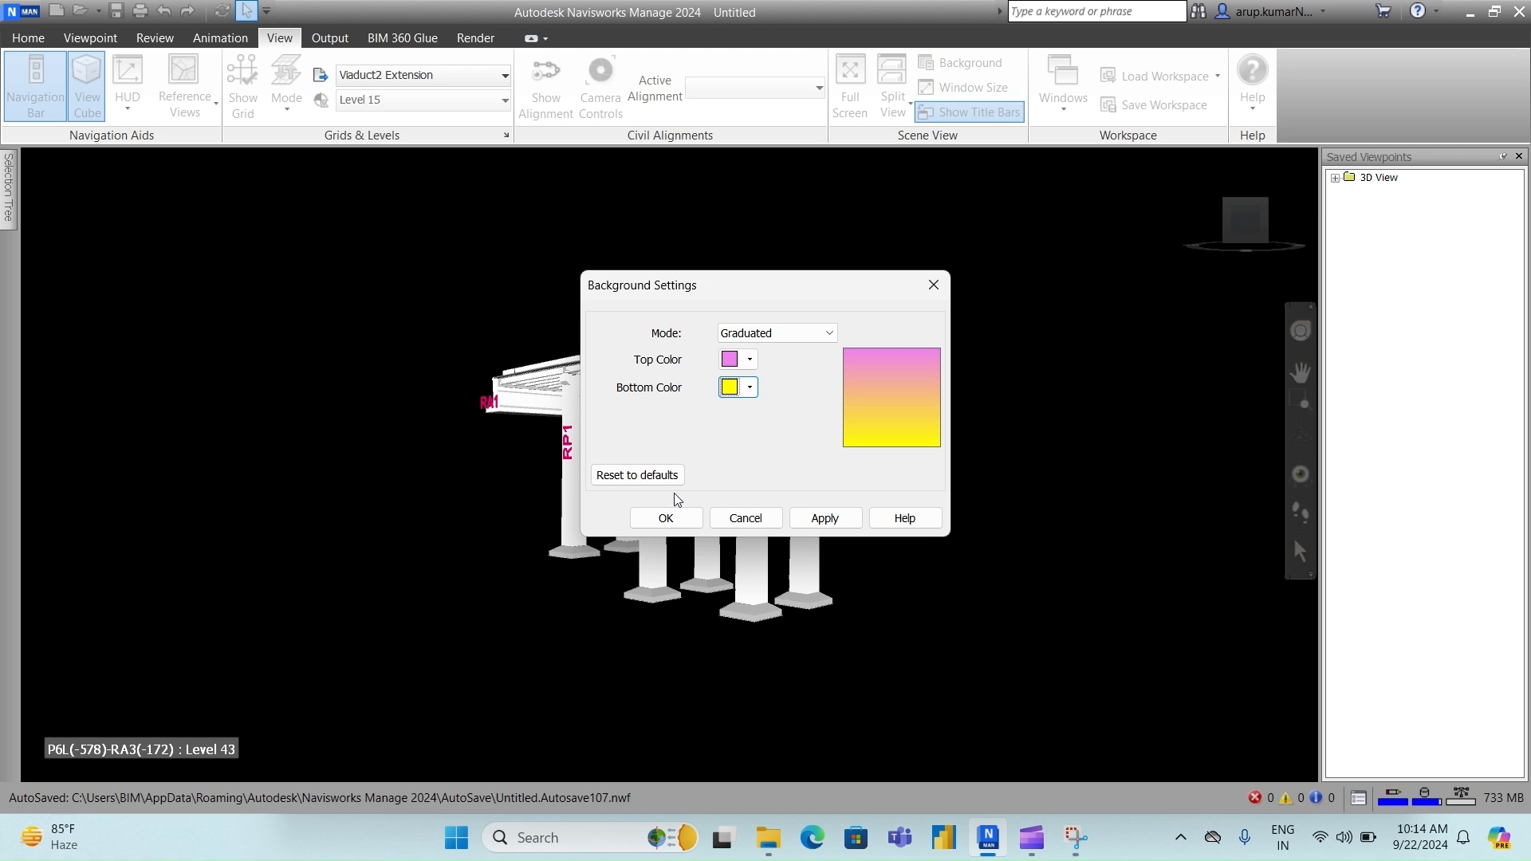
click(666, 518)
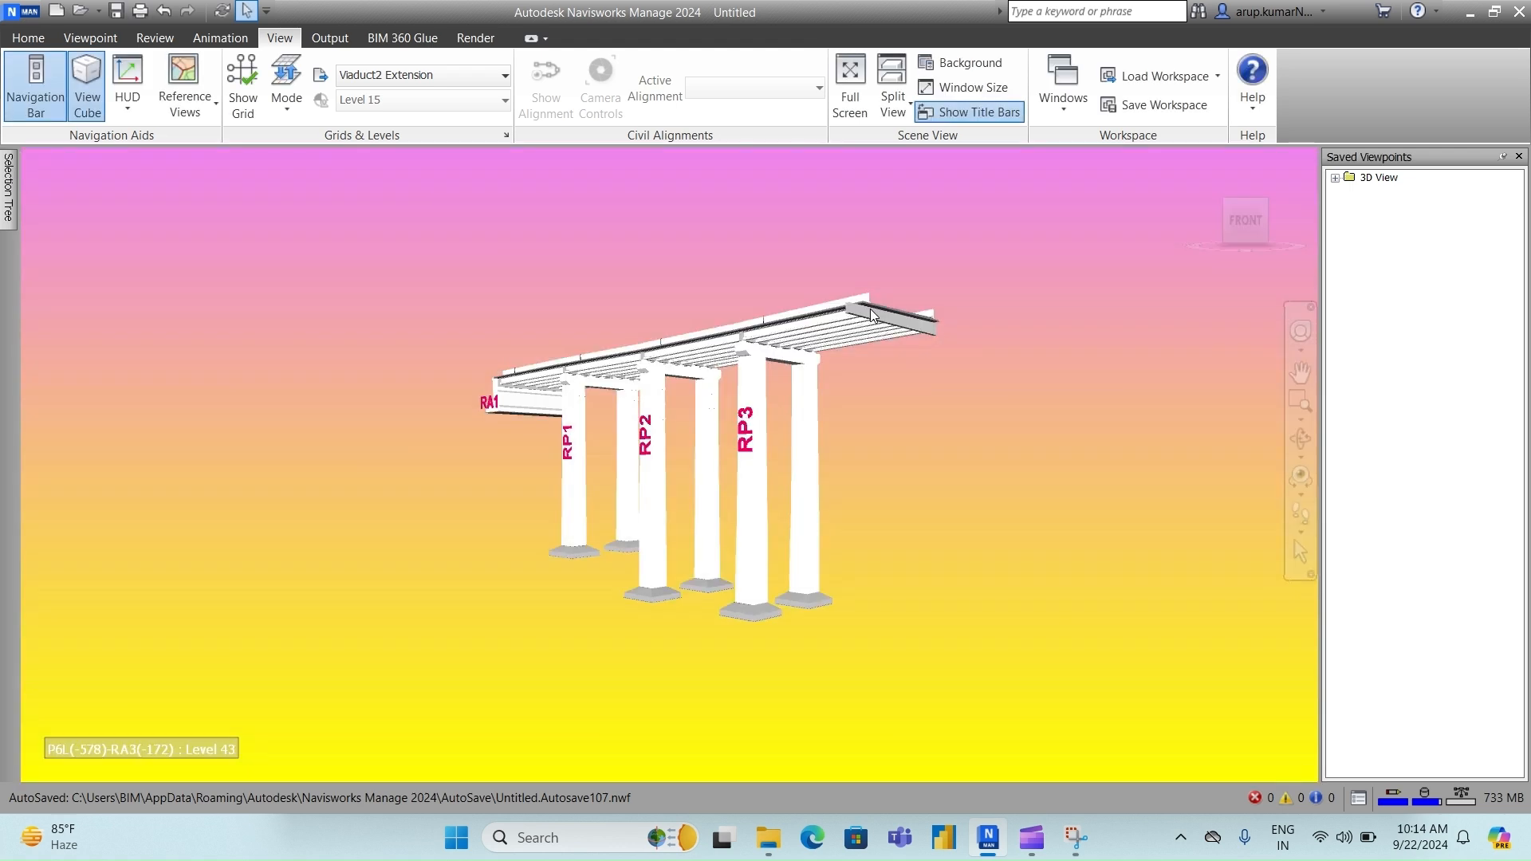
- Change the scene background to Horizon mode with its default sky and ground colors
click(946, 67)
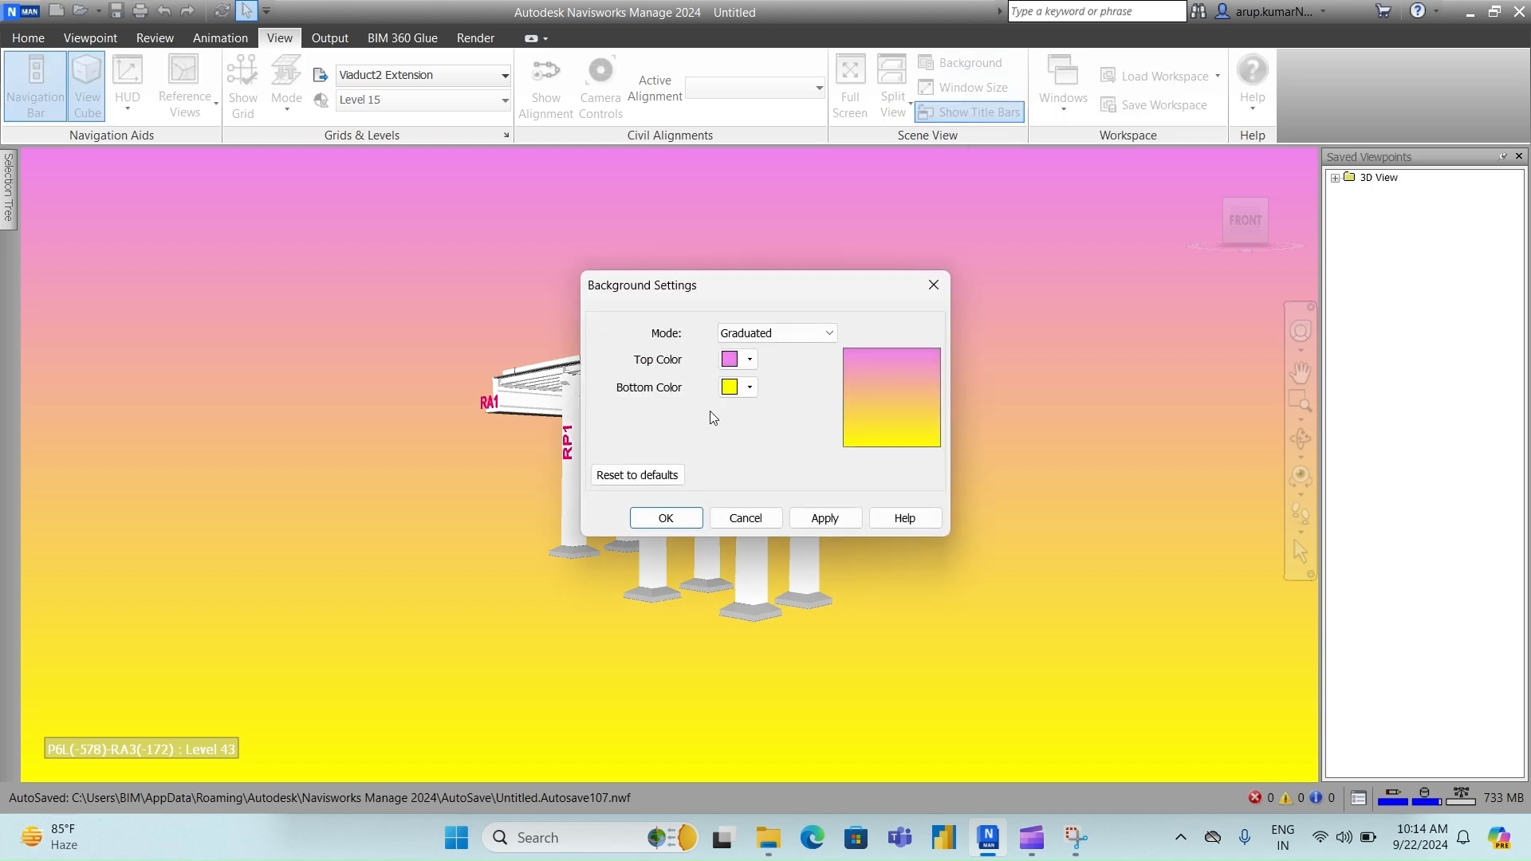
click(825, 335)
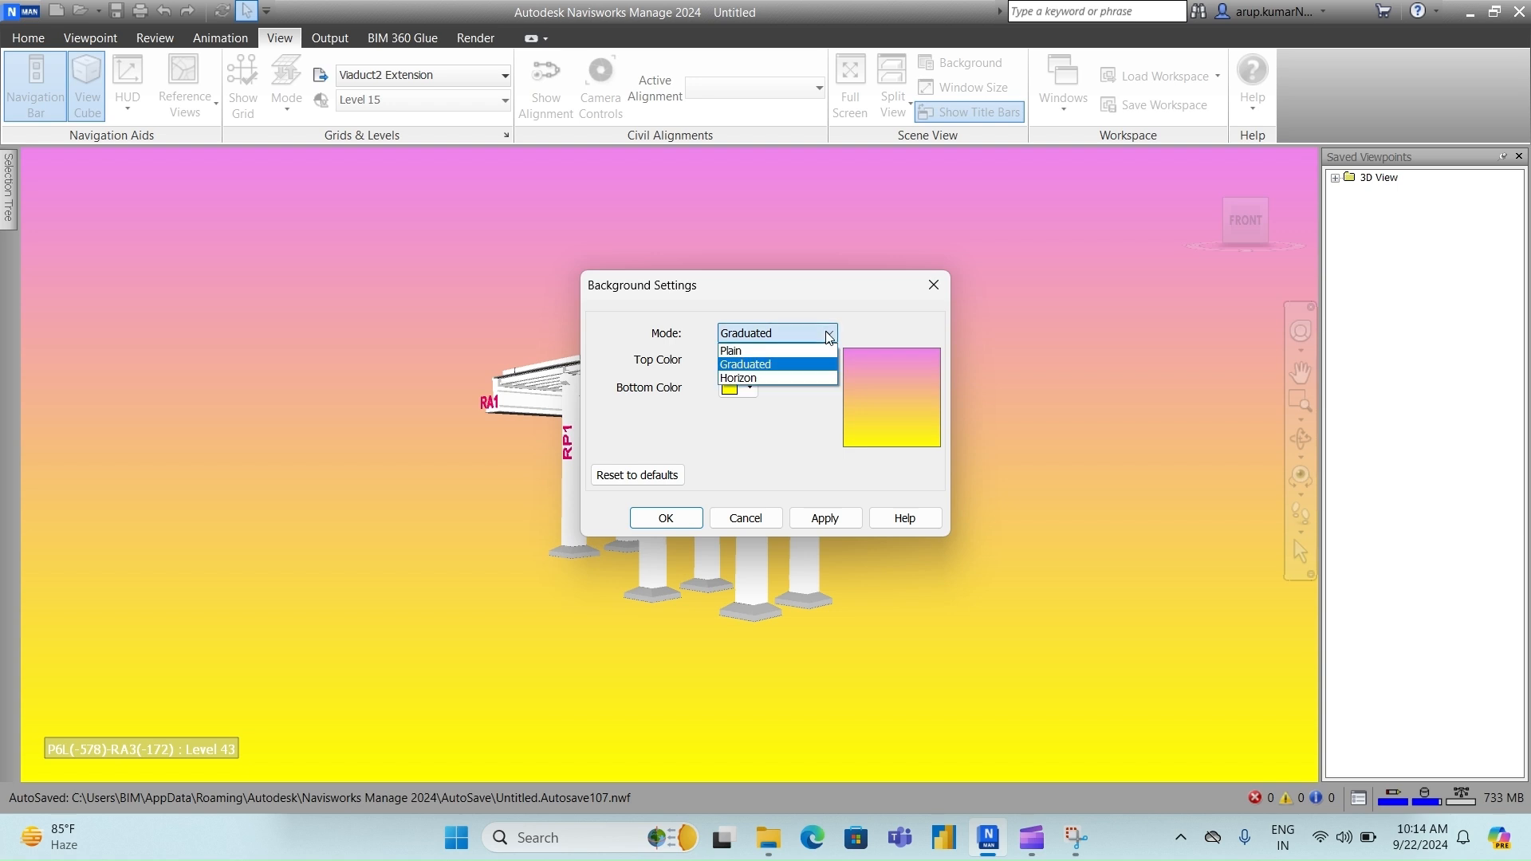
click(764, 379)
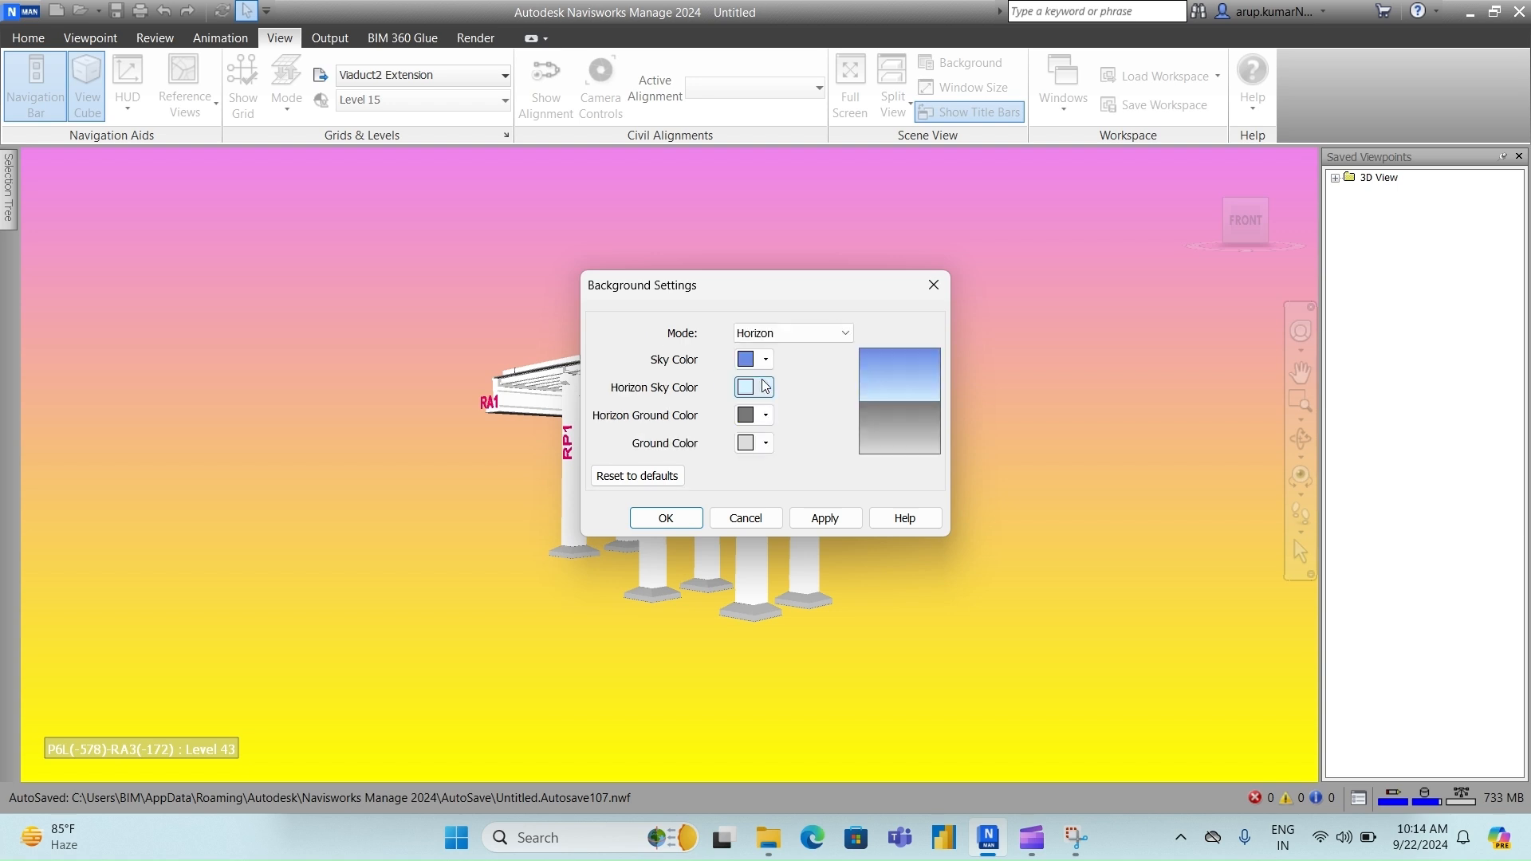
click(824, 519)
click(668, 523)
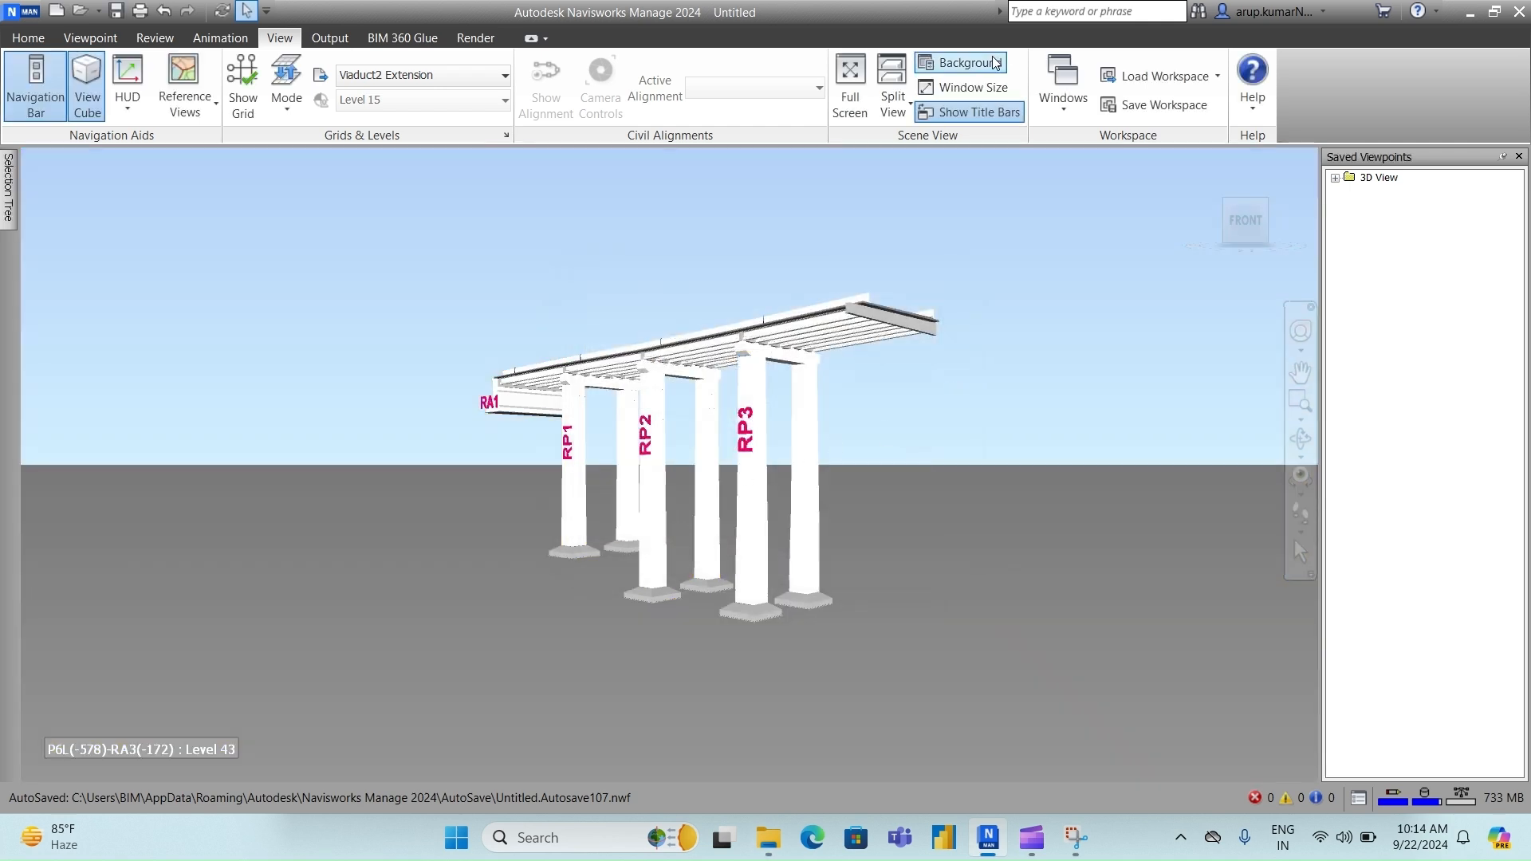
- Change the scene background to Plain mode with a cyan color
click(961, 62)
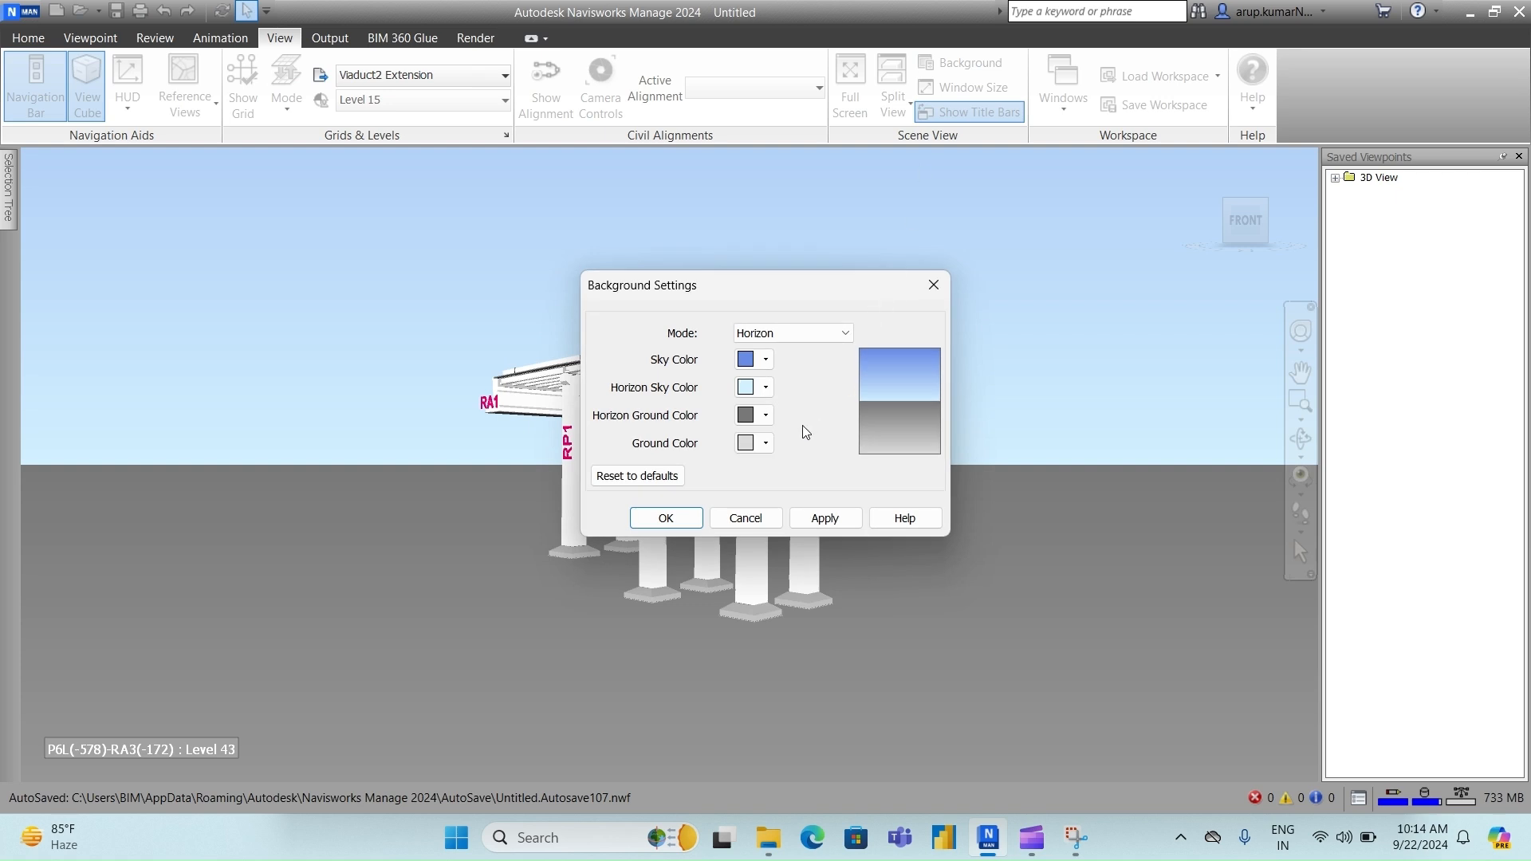
click(848, 333)
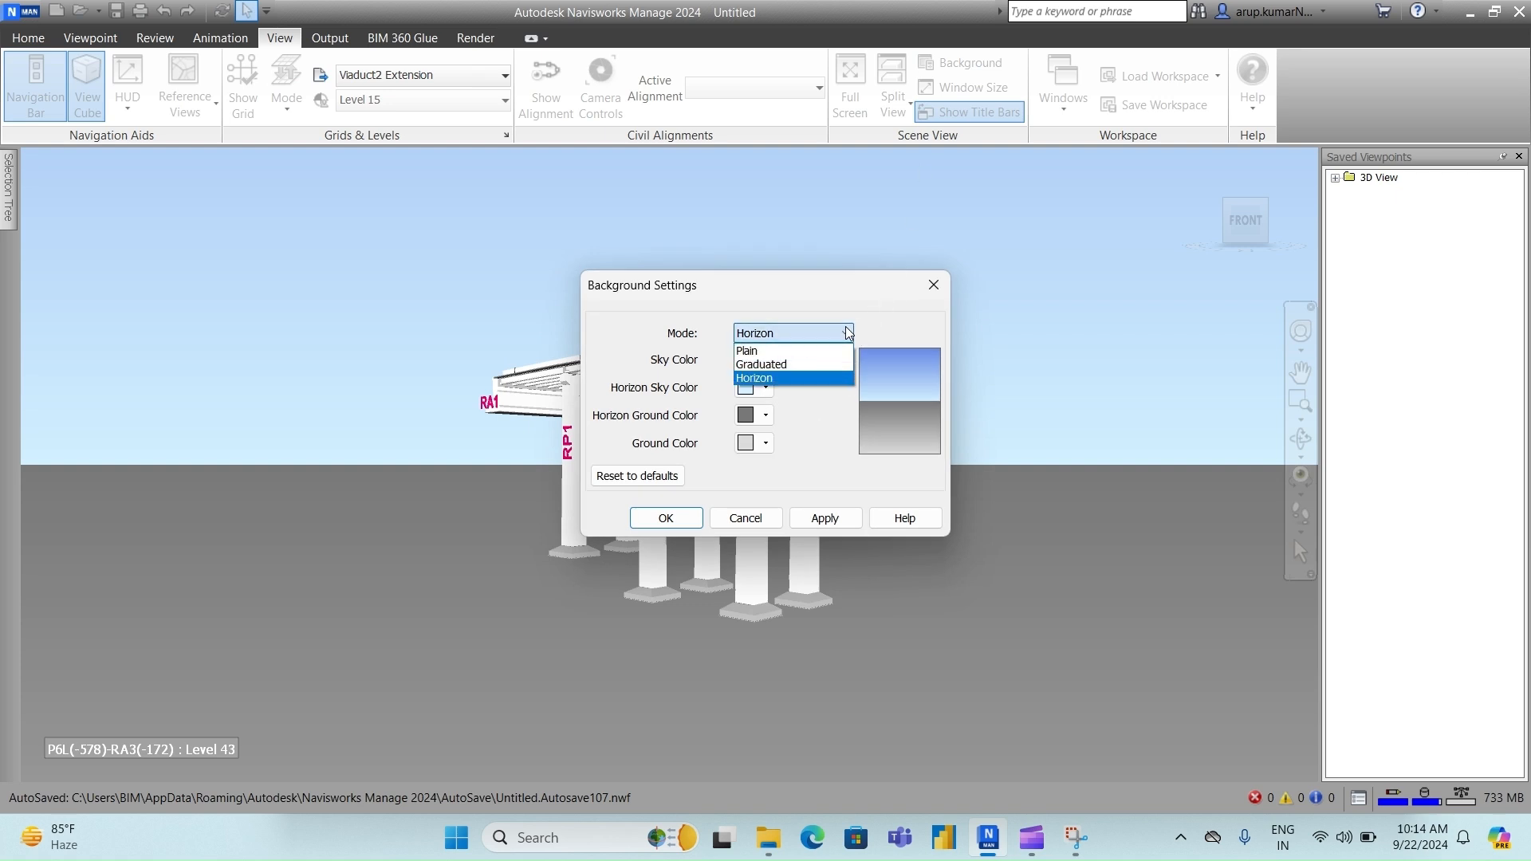
click(806, 352)
click(749, 360)
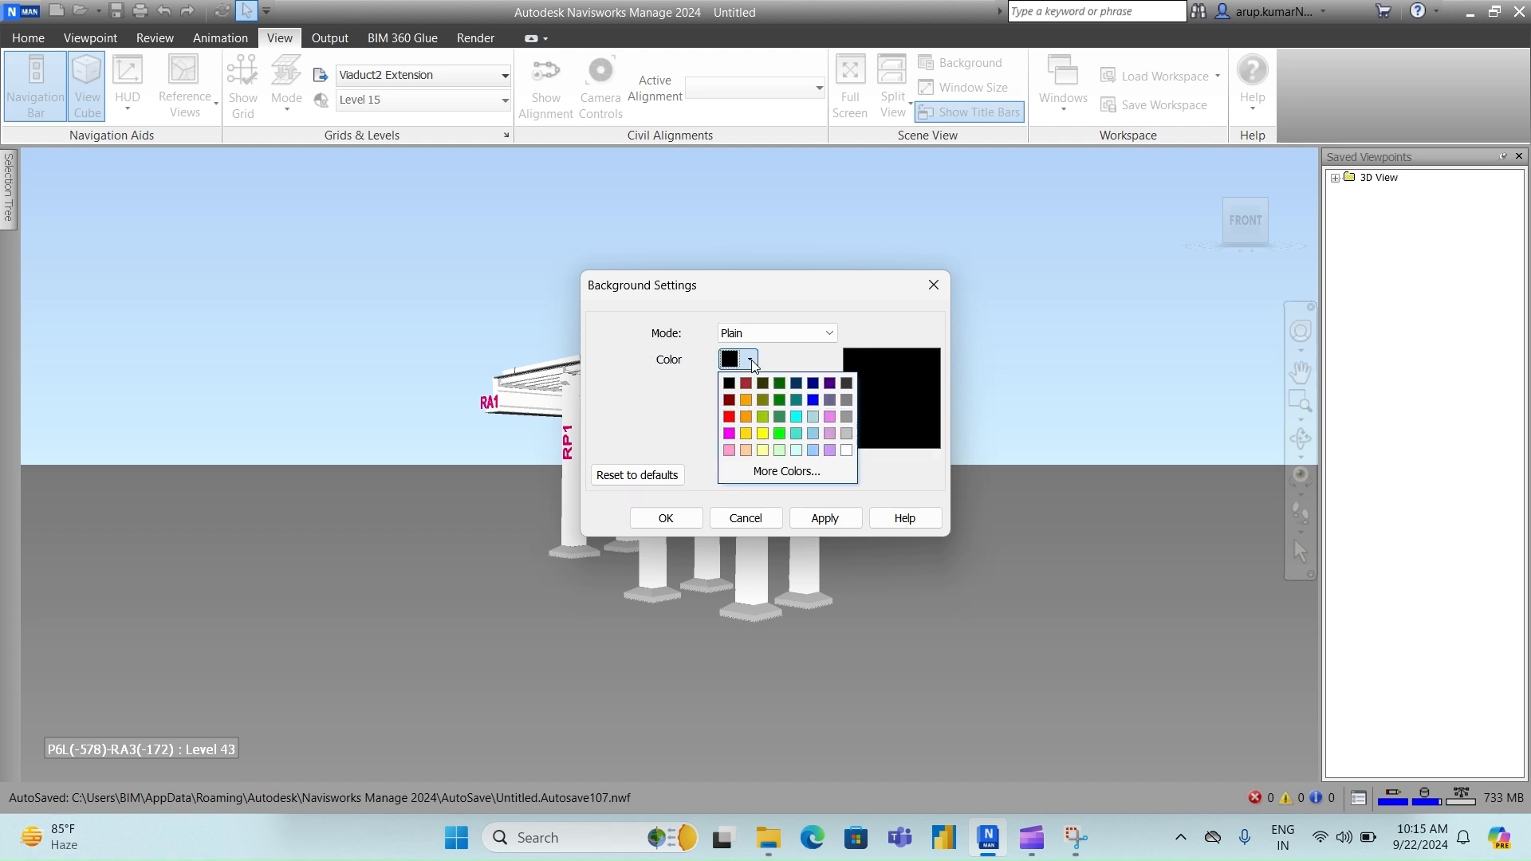
click(796, 416)
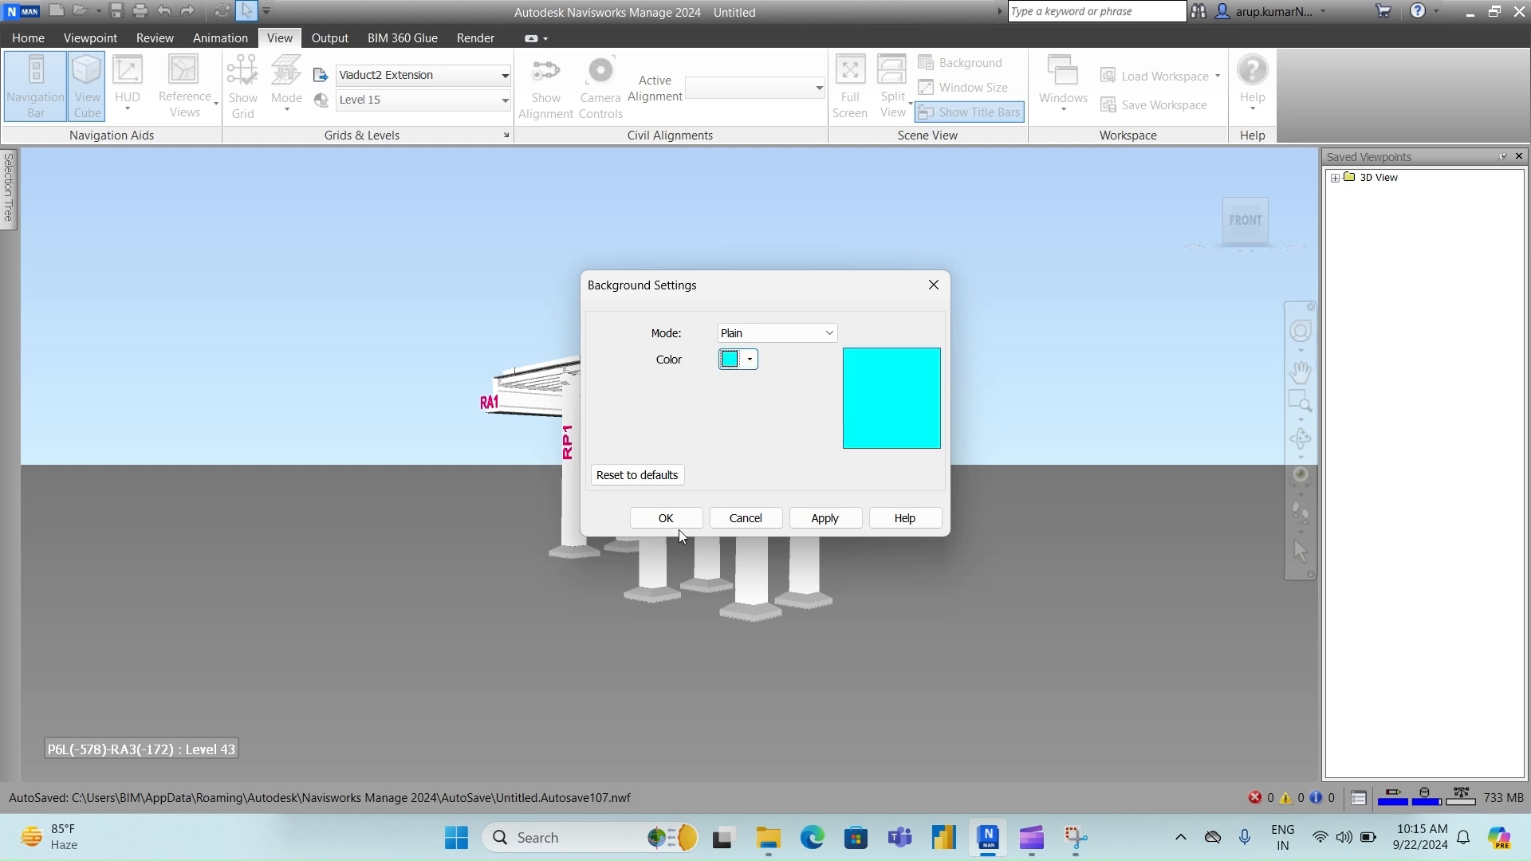
click(666, 518)
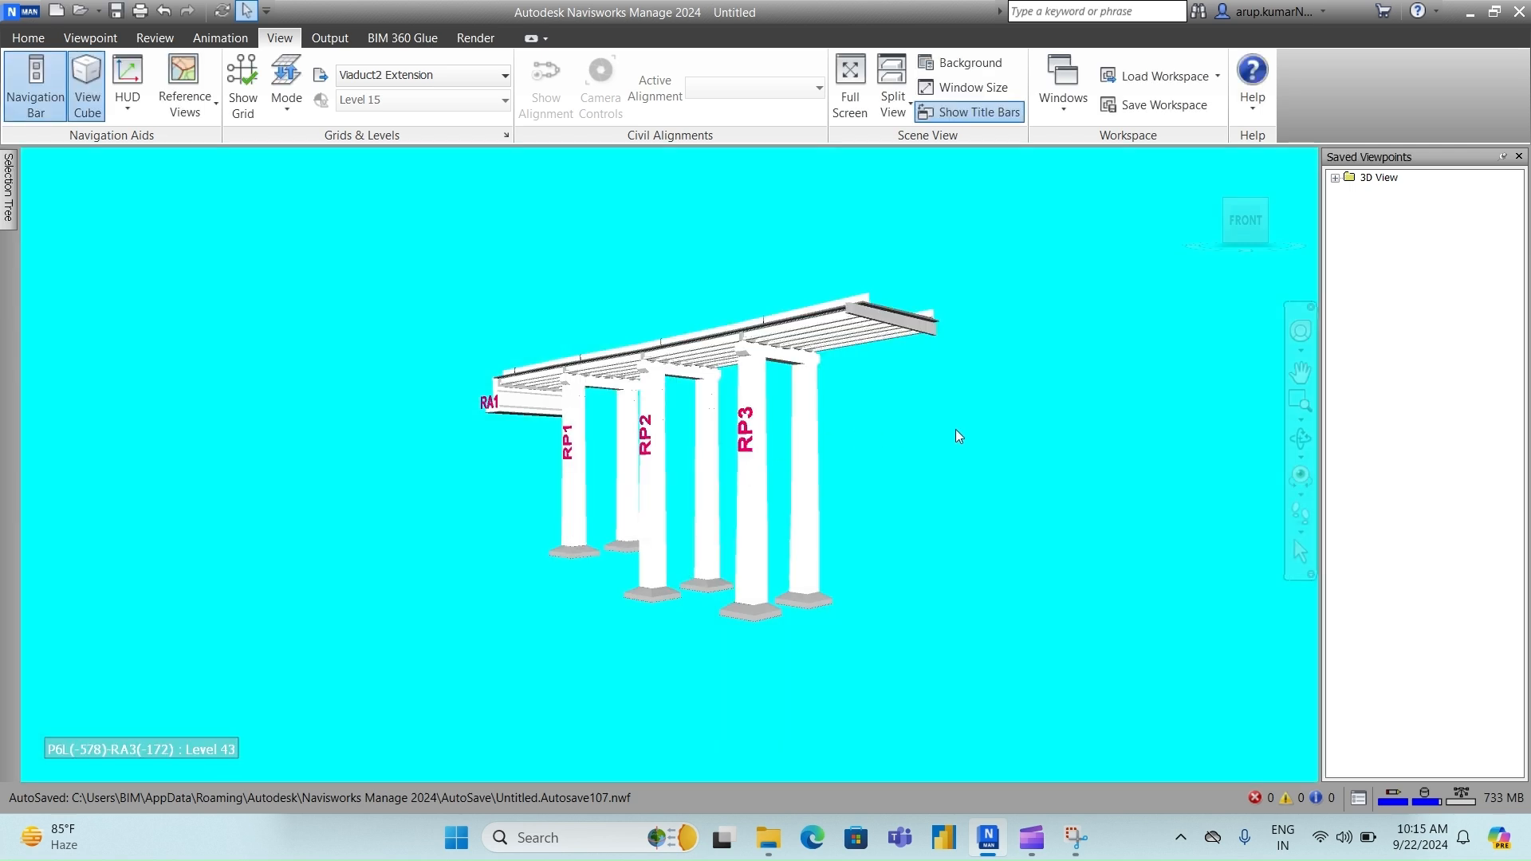
- Switch the scene background to Graduated mode with a blue top fading to a light blue bottom
click(987, 69)
click(828, 335)
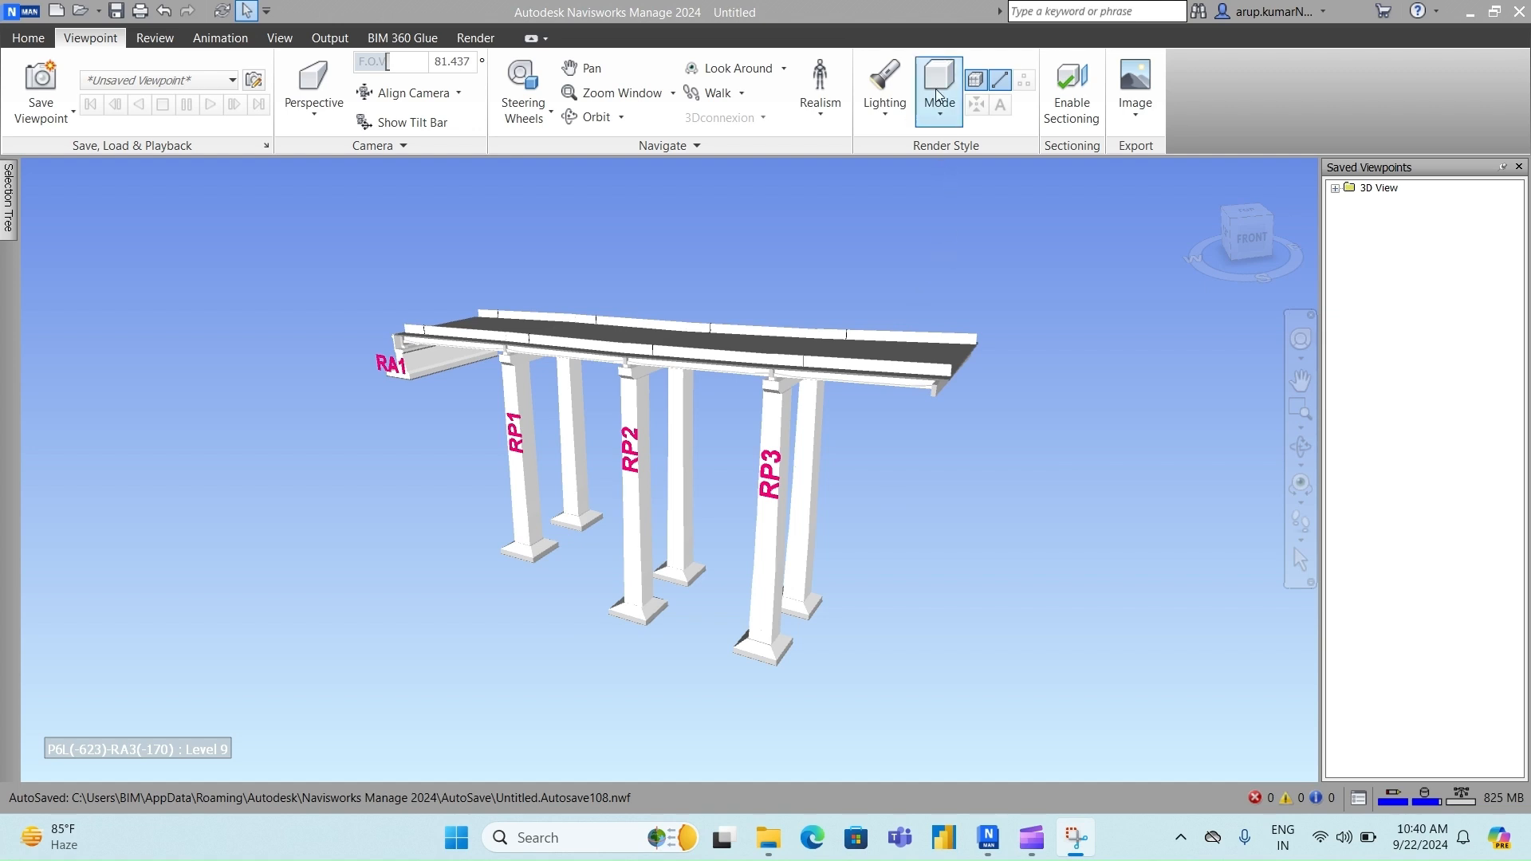
- Set the render mode to Full Render and view the viaduct model
click(942, 115)
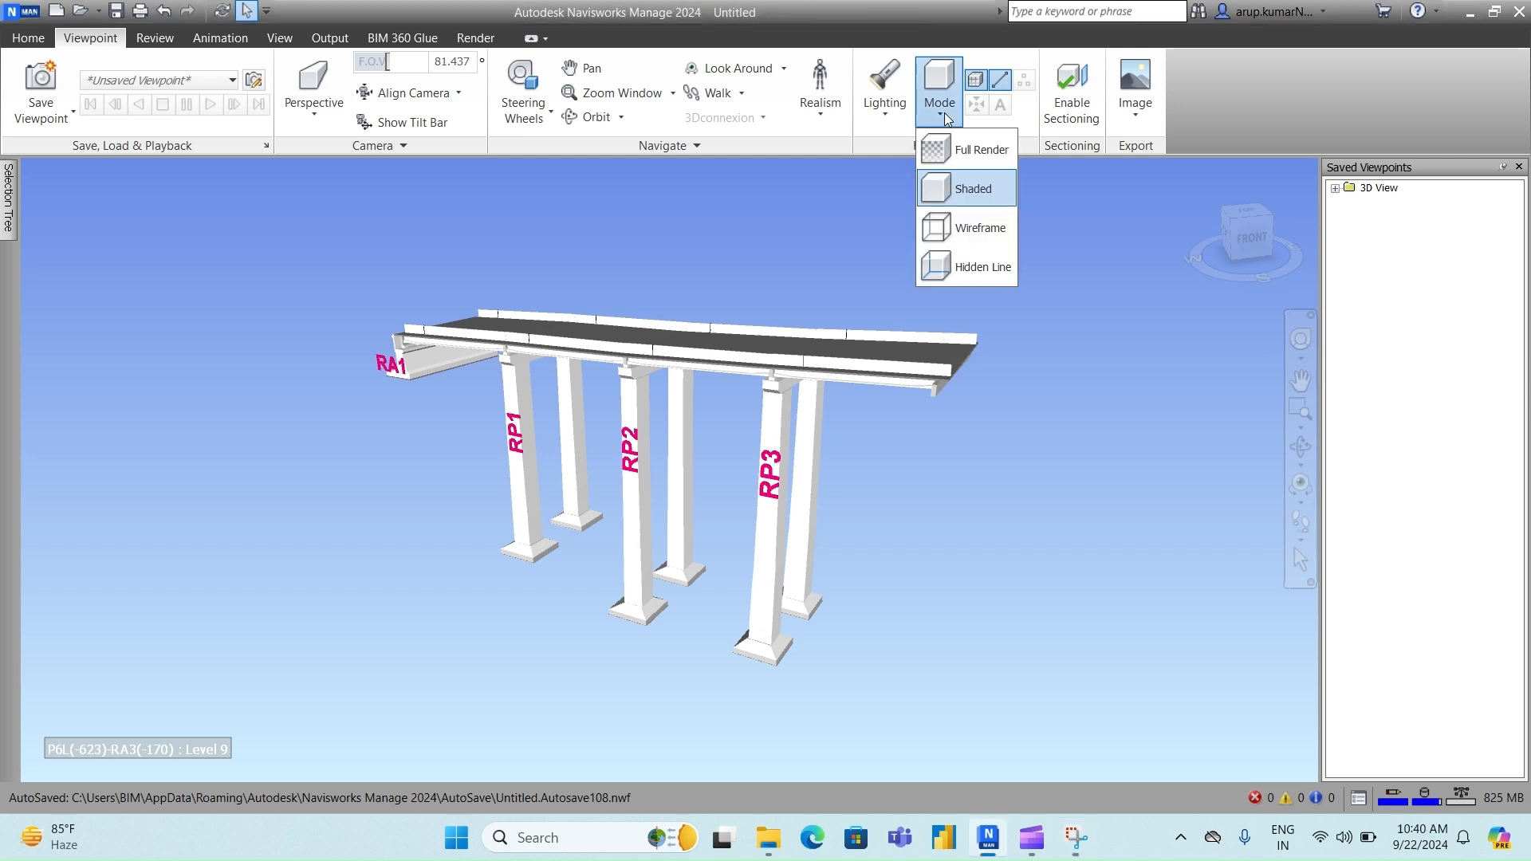
click(982, 153)
scroll(813, 519, up, 2)
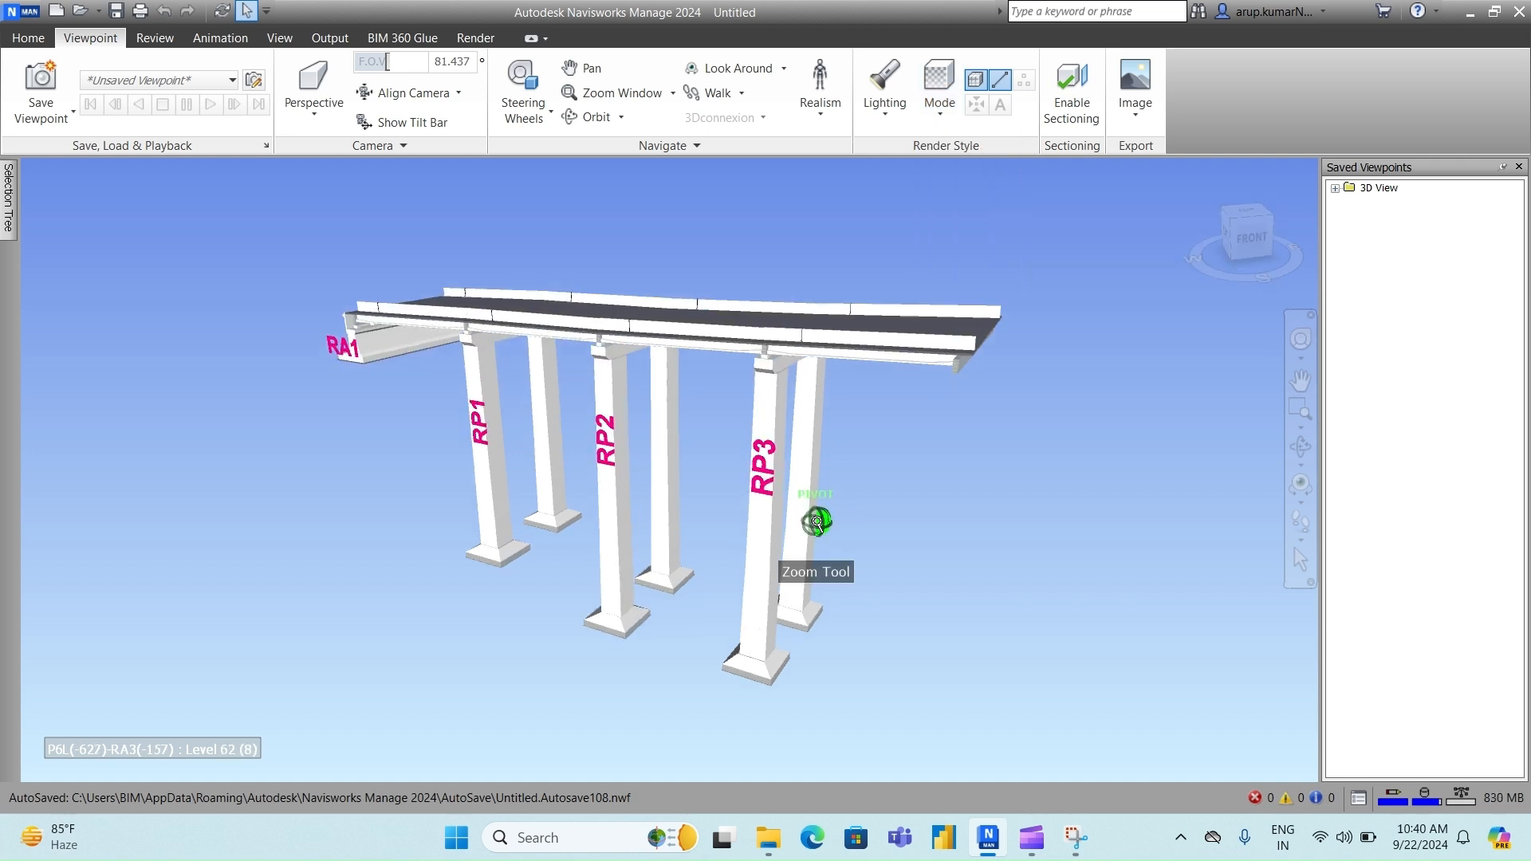
middle_drag(813, 519, 798, 516)
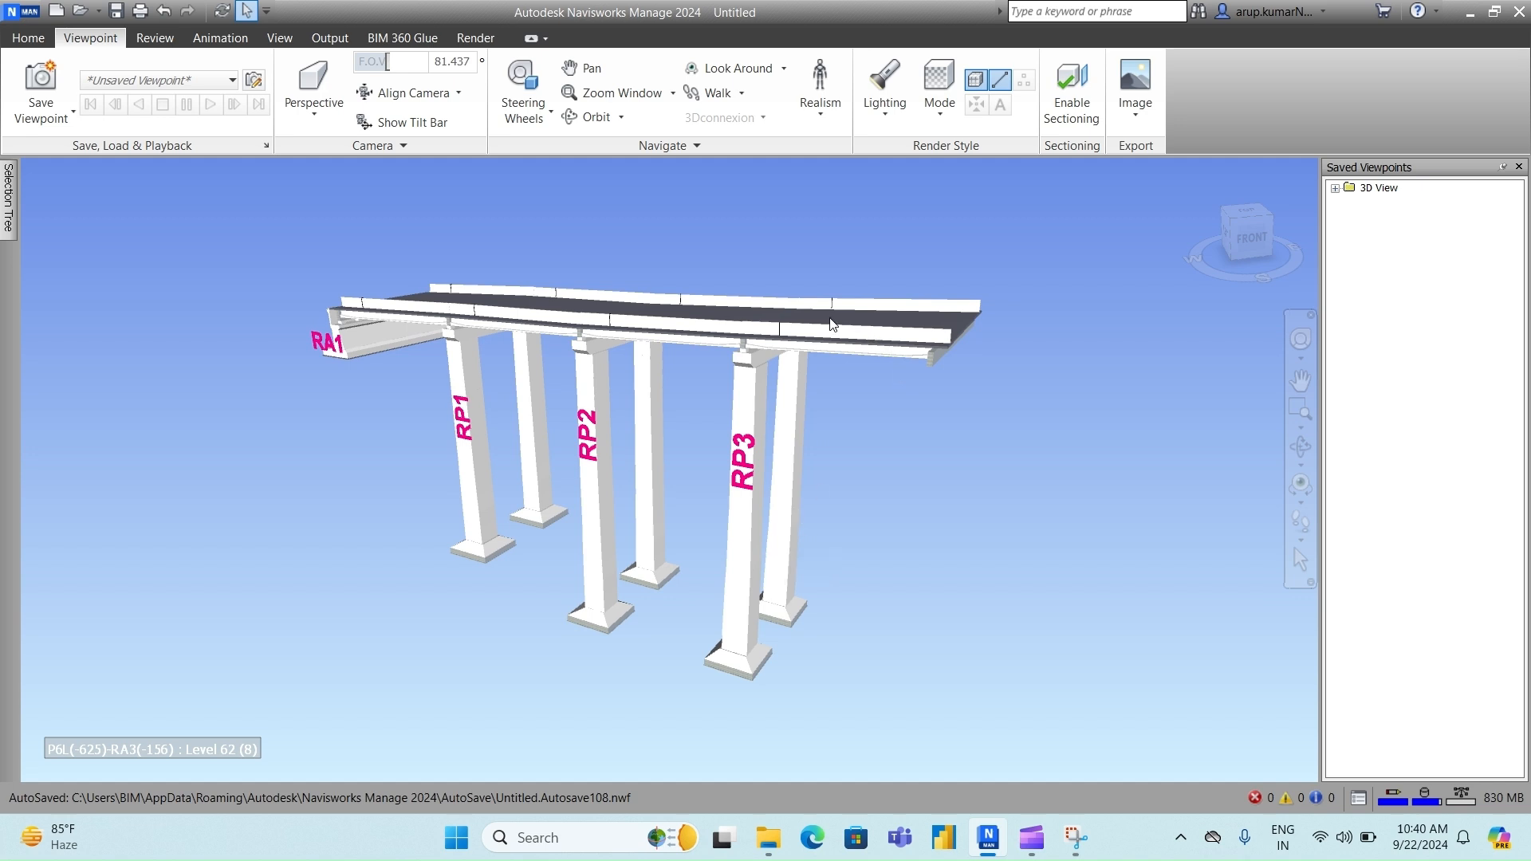
- Return the render mode to Shaded, and switch it to Wireframe to view the viaduct's mesh
click(946, 116)
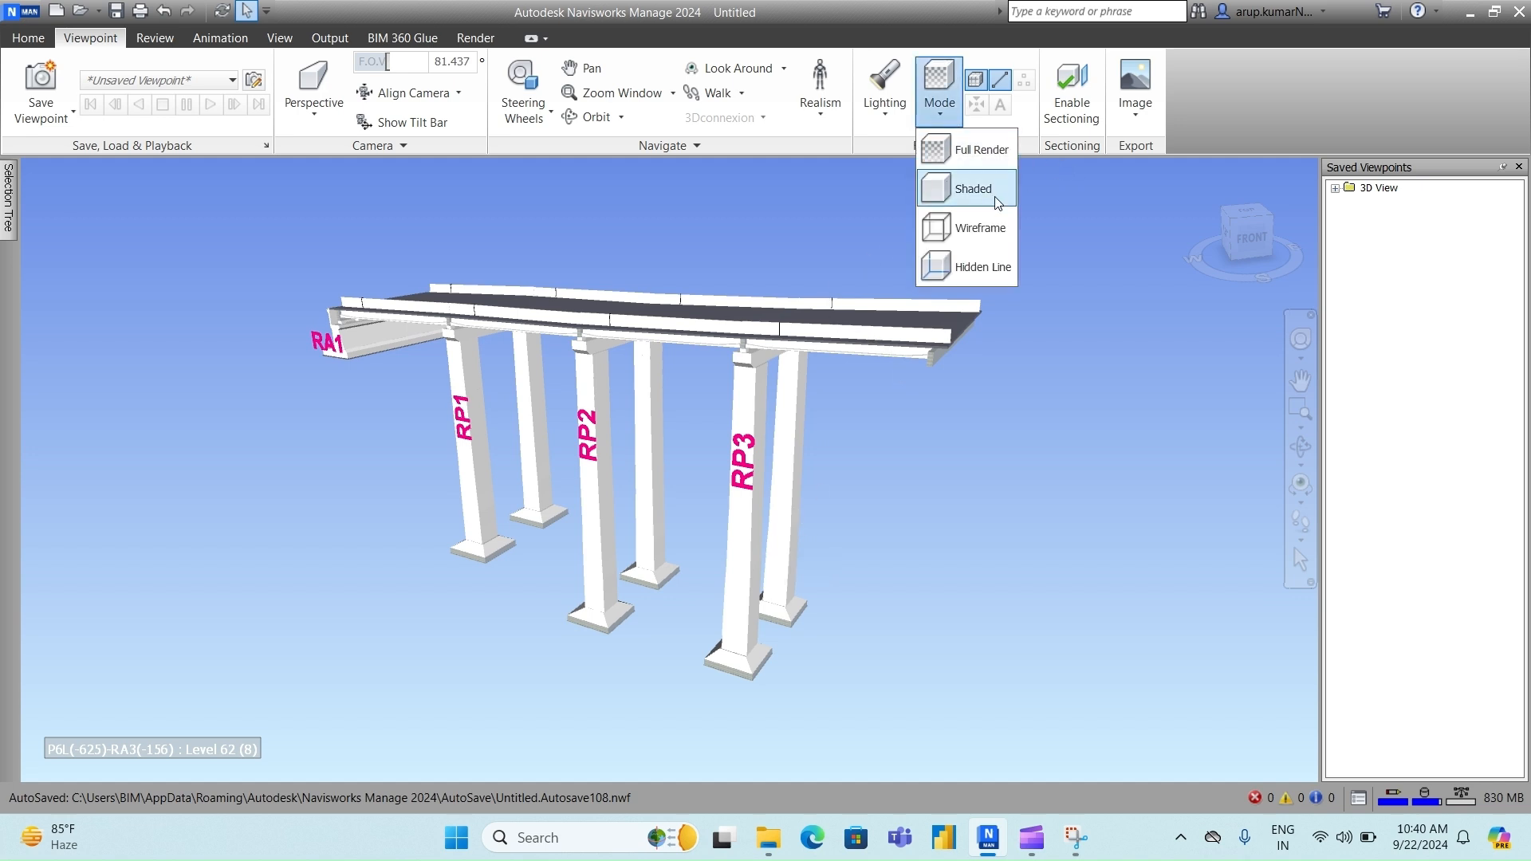
click(984, 186)
click(941, 110)
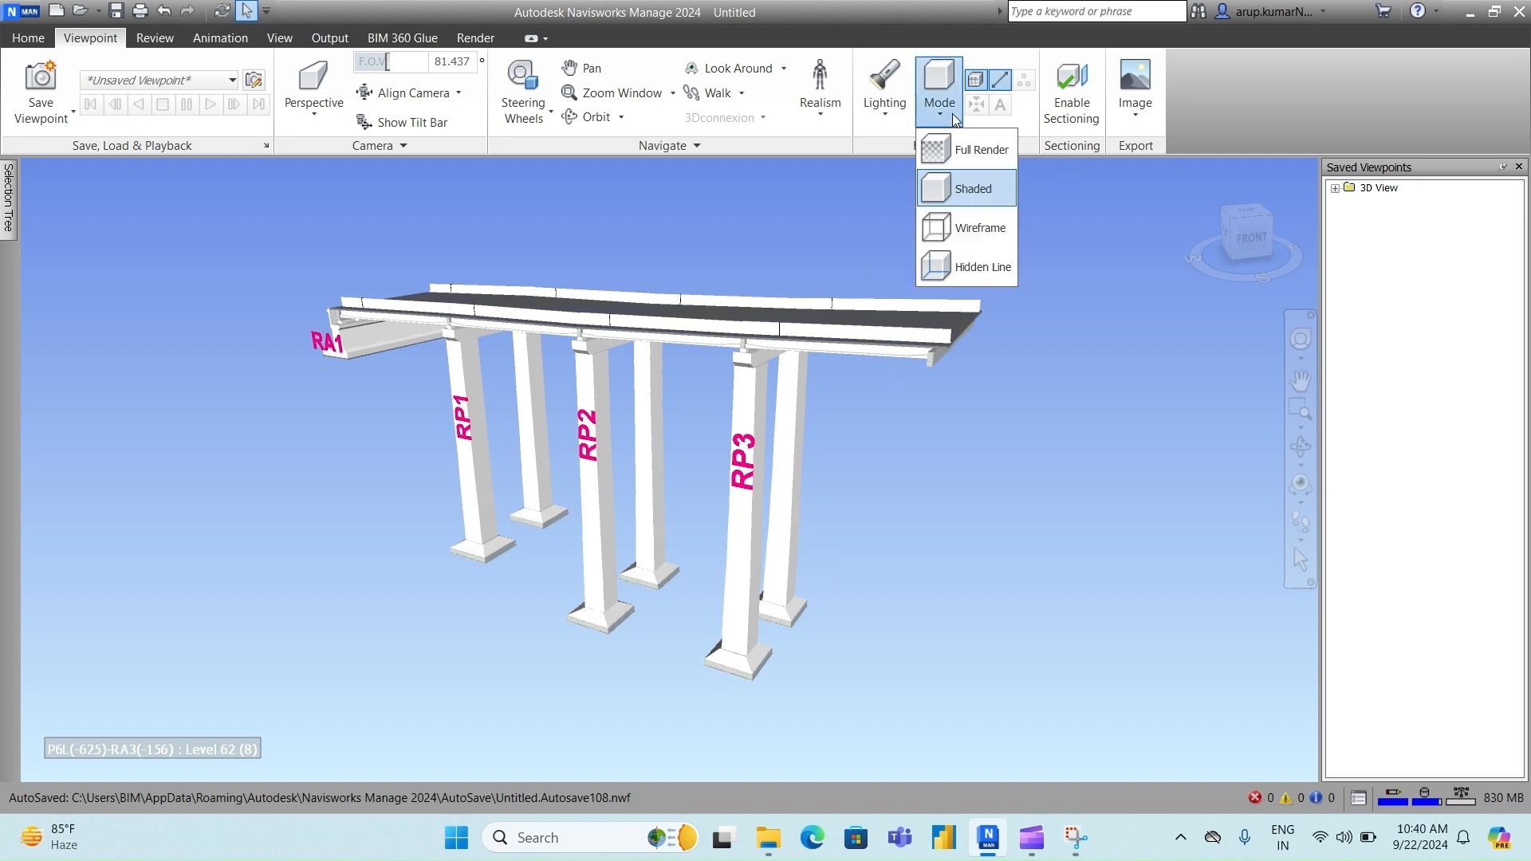
click(959, 232)
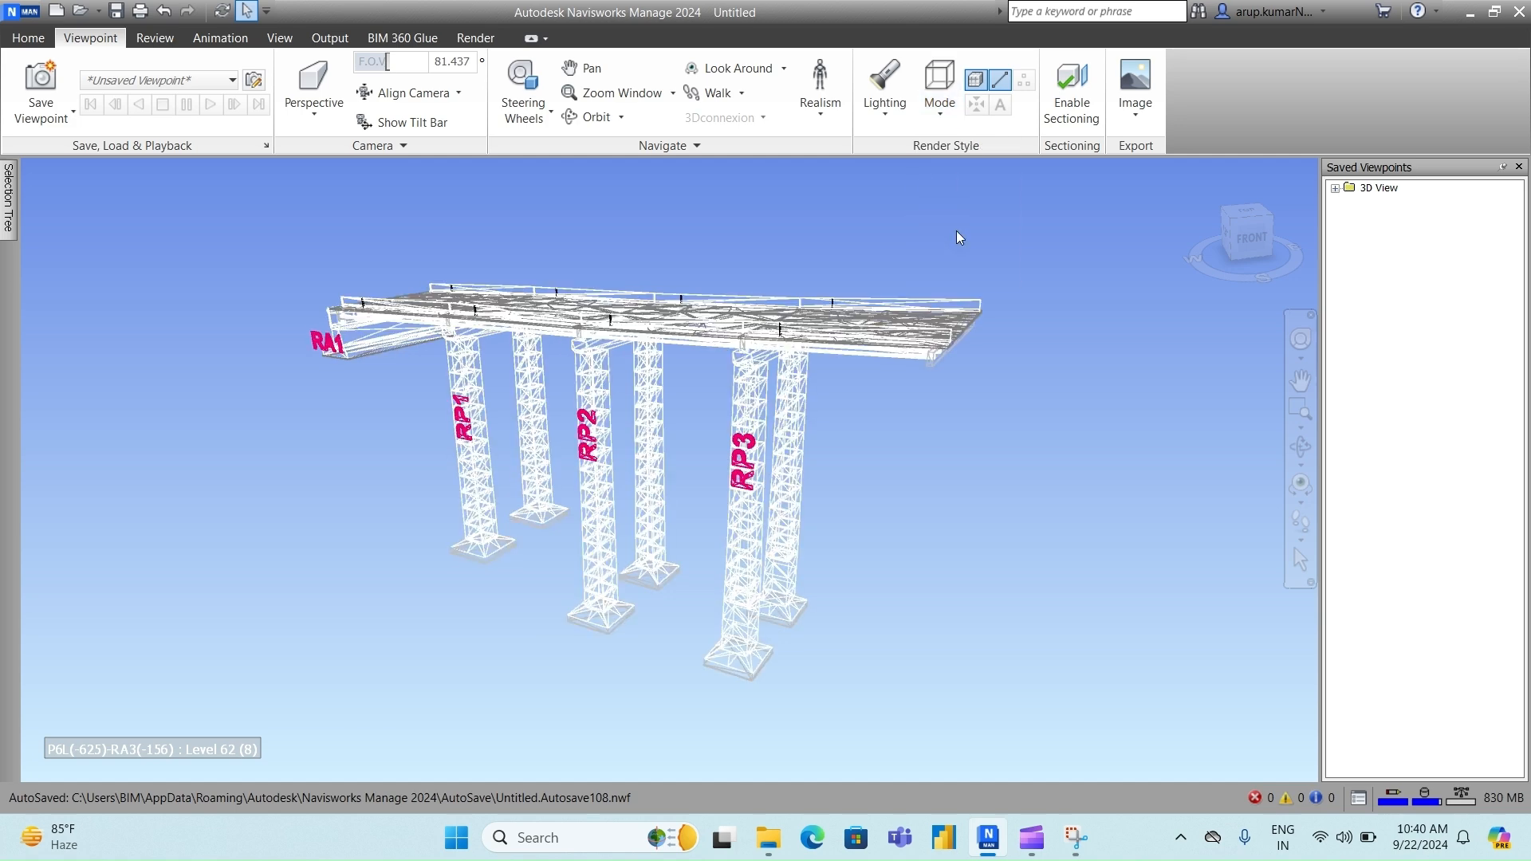
mouse_move(786, 533)
shift+middle_down()
mouse_move(685, 562)
mouse_move(726, 562)
mouse_move(684, 614)
mouse_move(742, 486)
mouse_move(731, 468)
mouse_move(749, 465)
shift+middle_up()
middle_drag(729, 516, 732, 410)
- Change the render mode to Hidden Line and inspect the viaduct's piers and deck
click(947, 106)
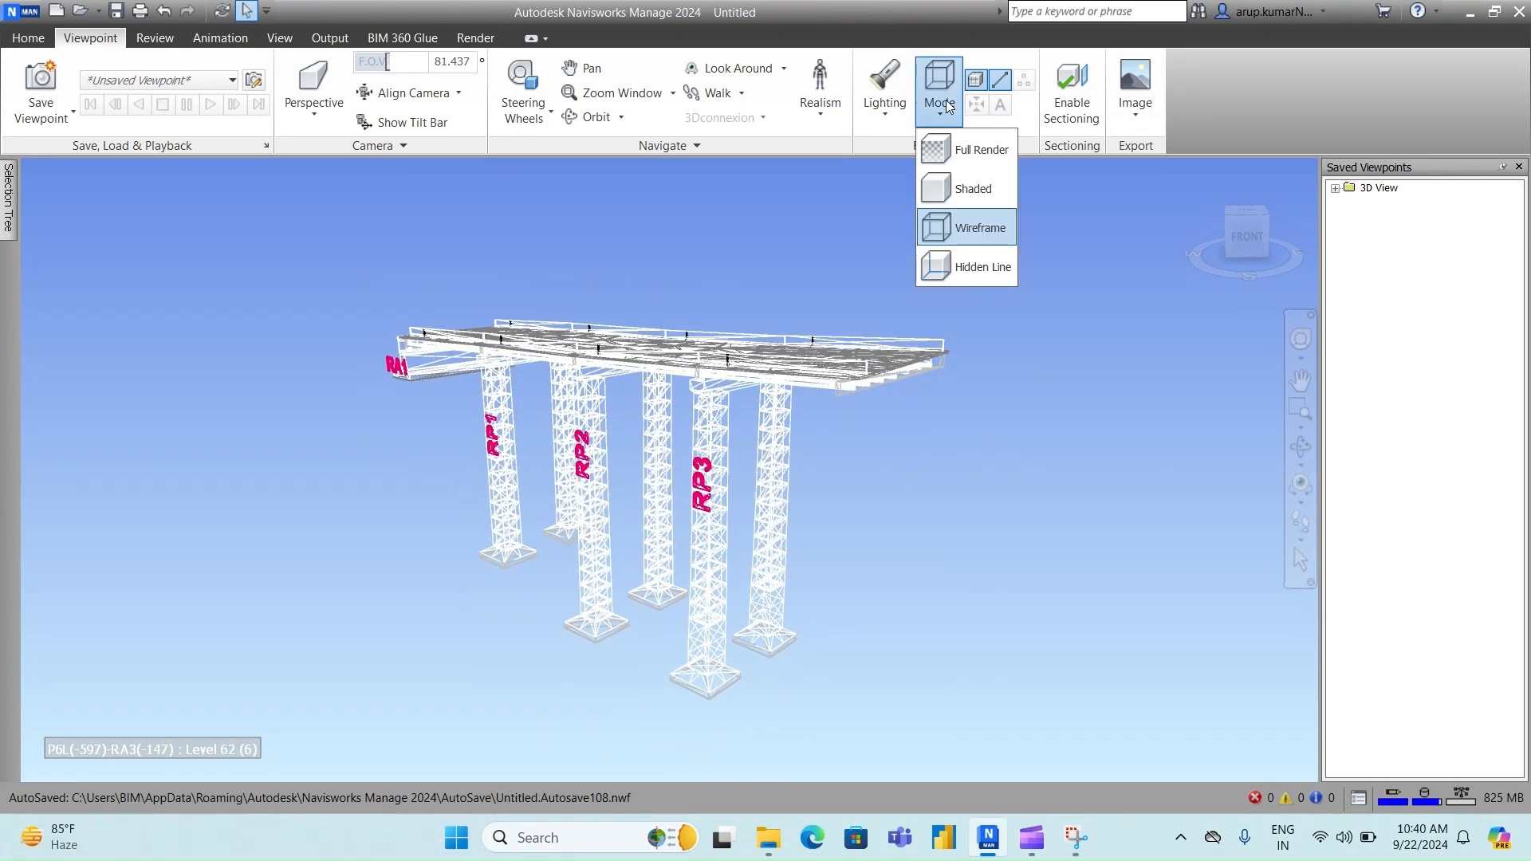
click(948, 271)
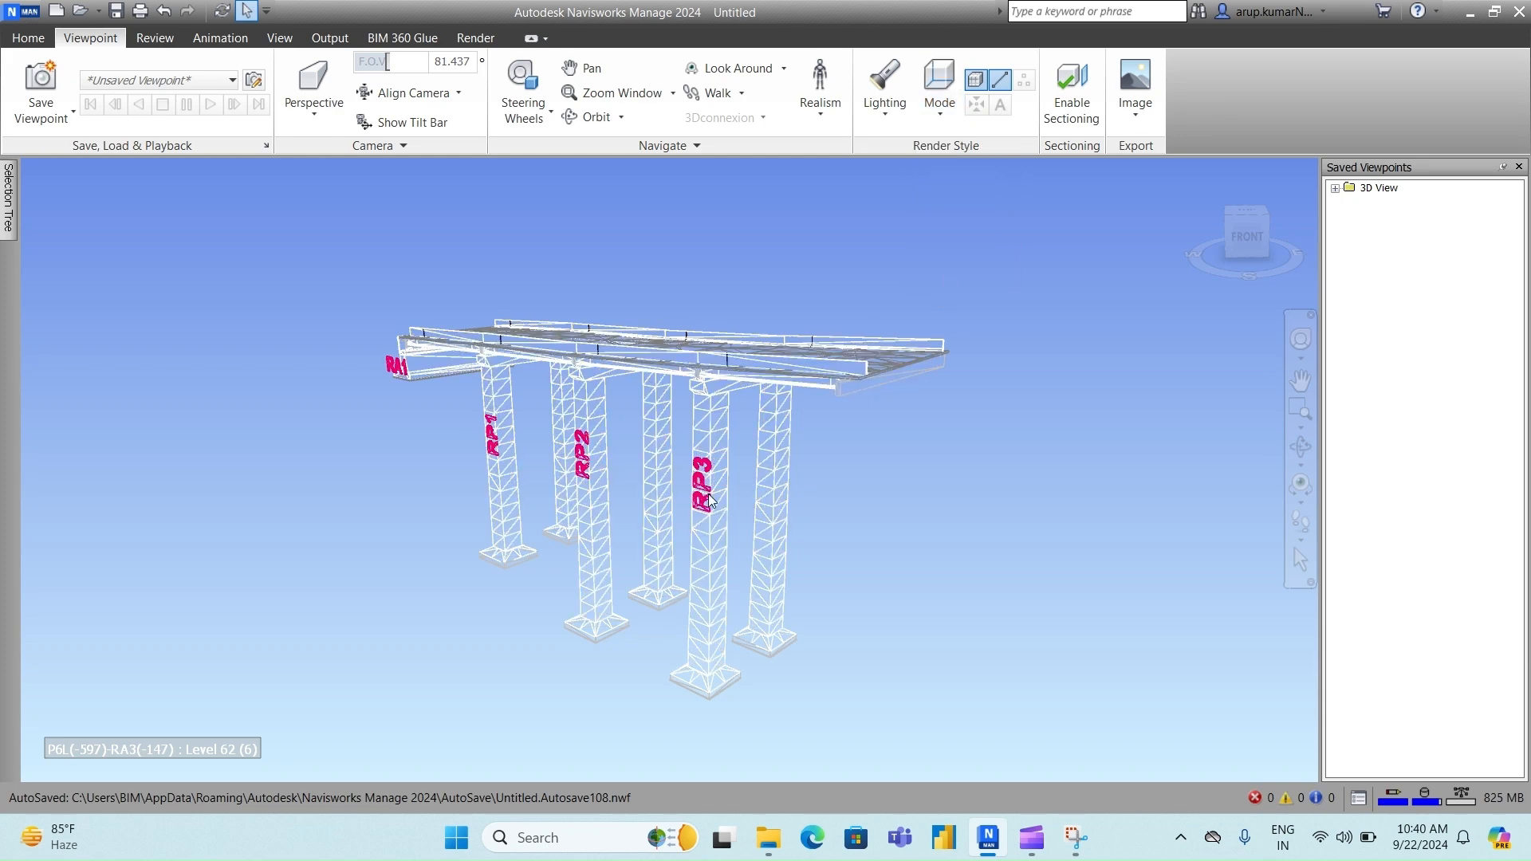
scroll(707, 583, up, 5)
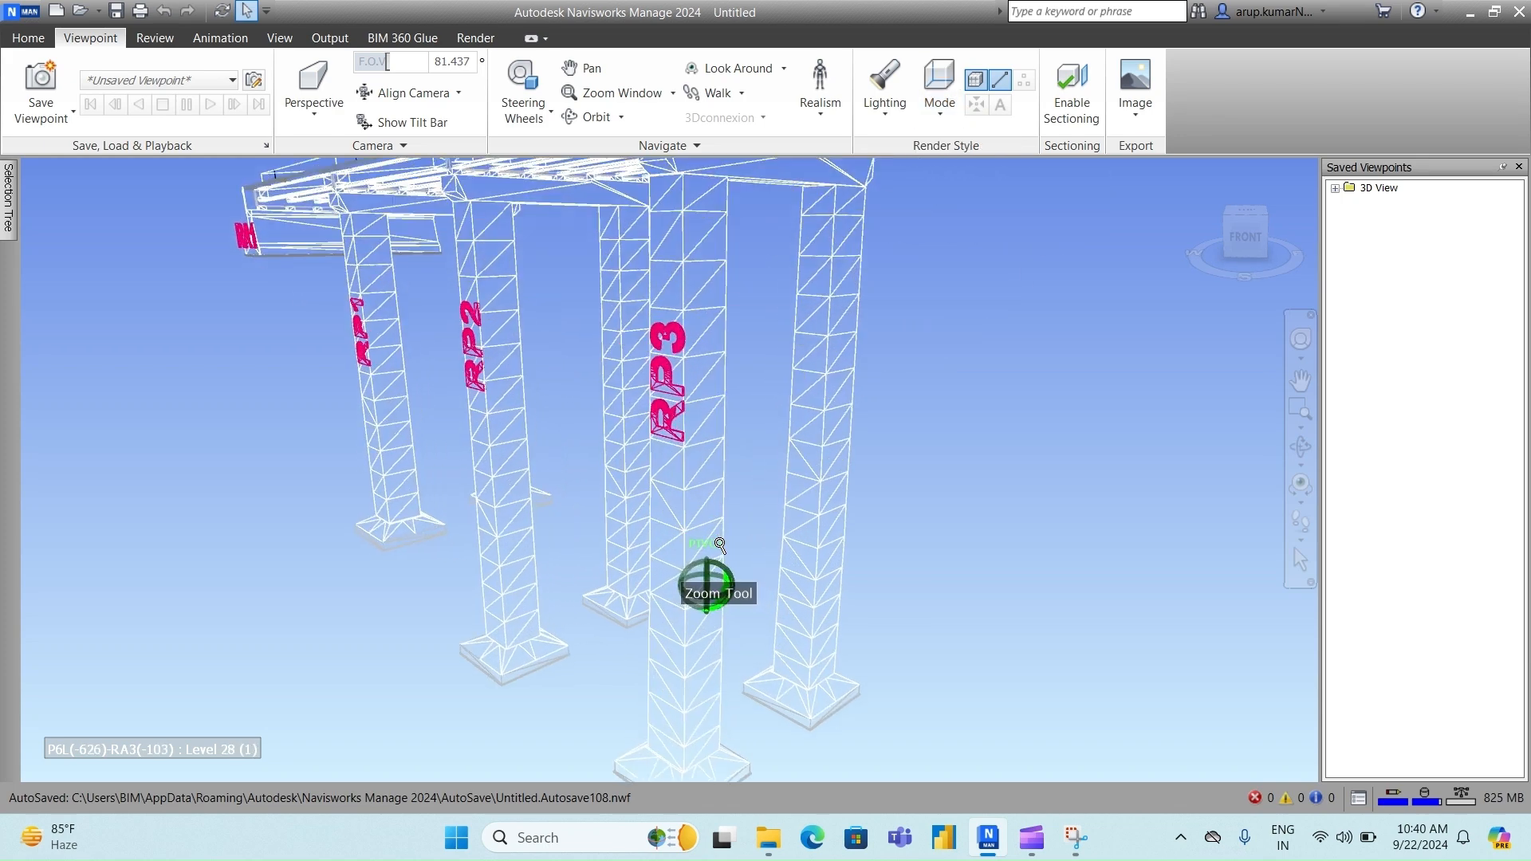
middle_drag(733, 577, 616, 480)
scroll(613, 481, down, 2)
scroll(613, 481, down, 5)
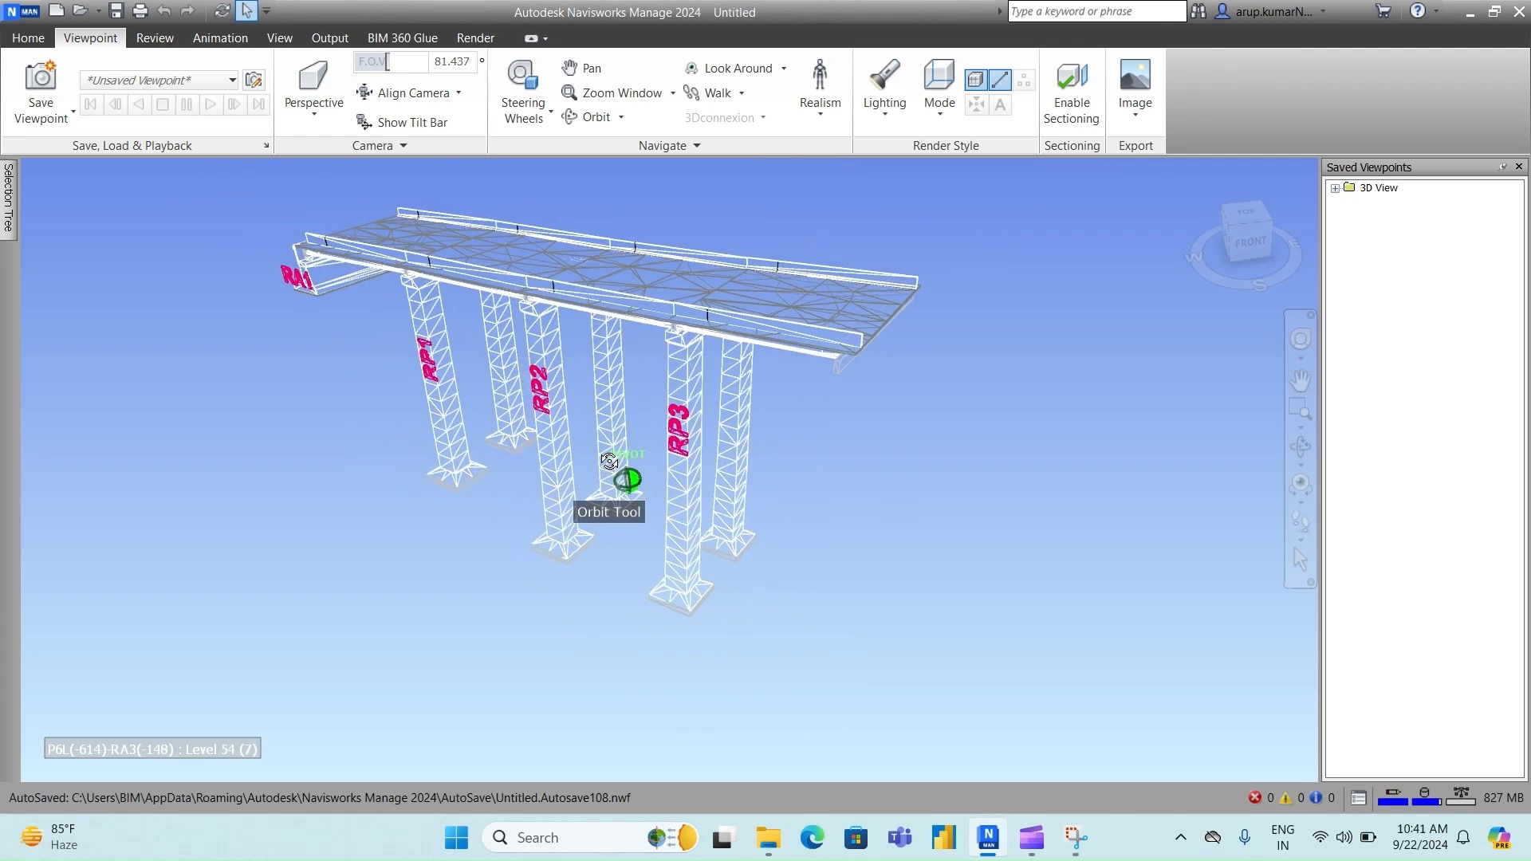
middle_drag(614, 420, 619, 439)
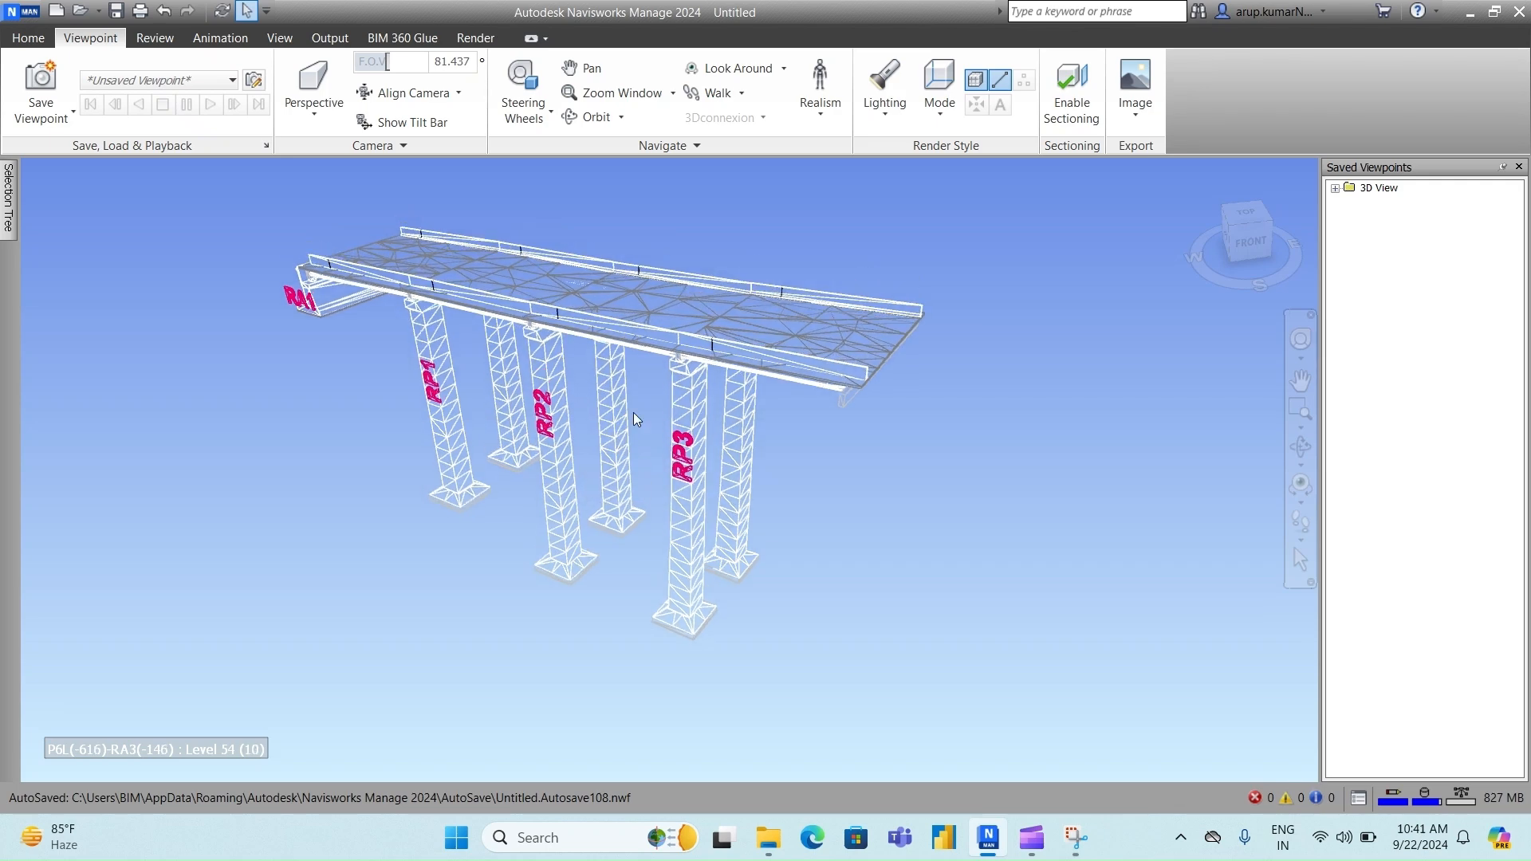
- Set the render mode to Shaded and the scene lighting to Full Lights
click(941, 112)
click(973, 189)
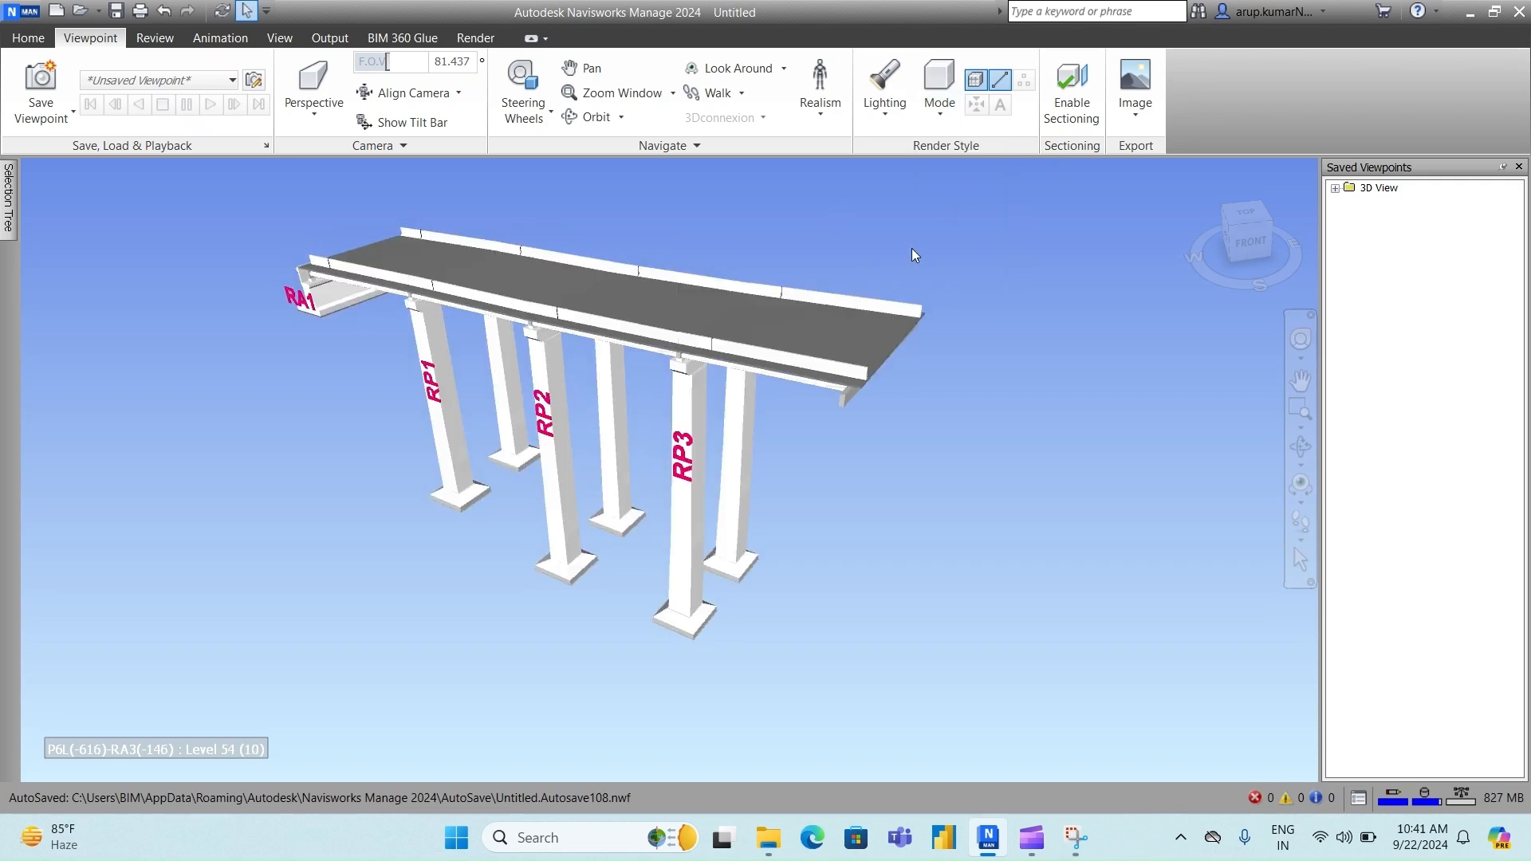
click(901, 128)
click(913, 151)
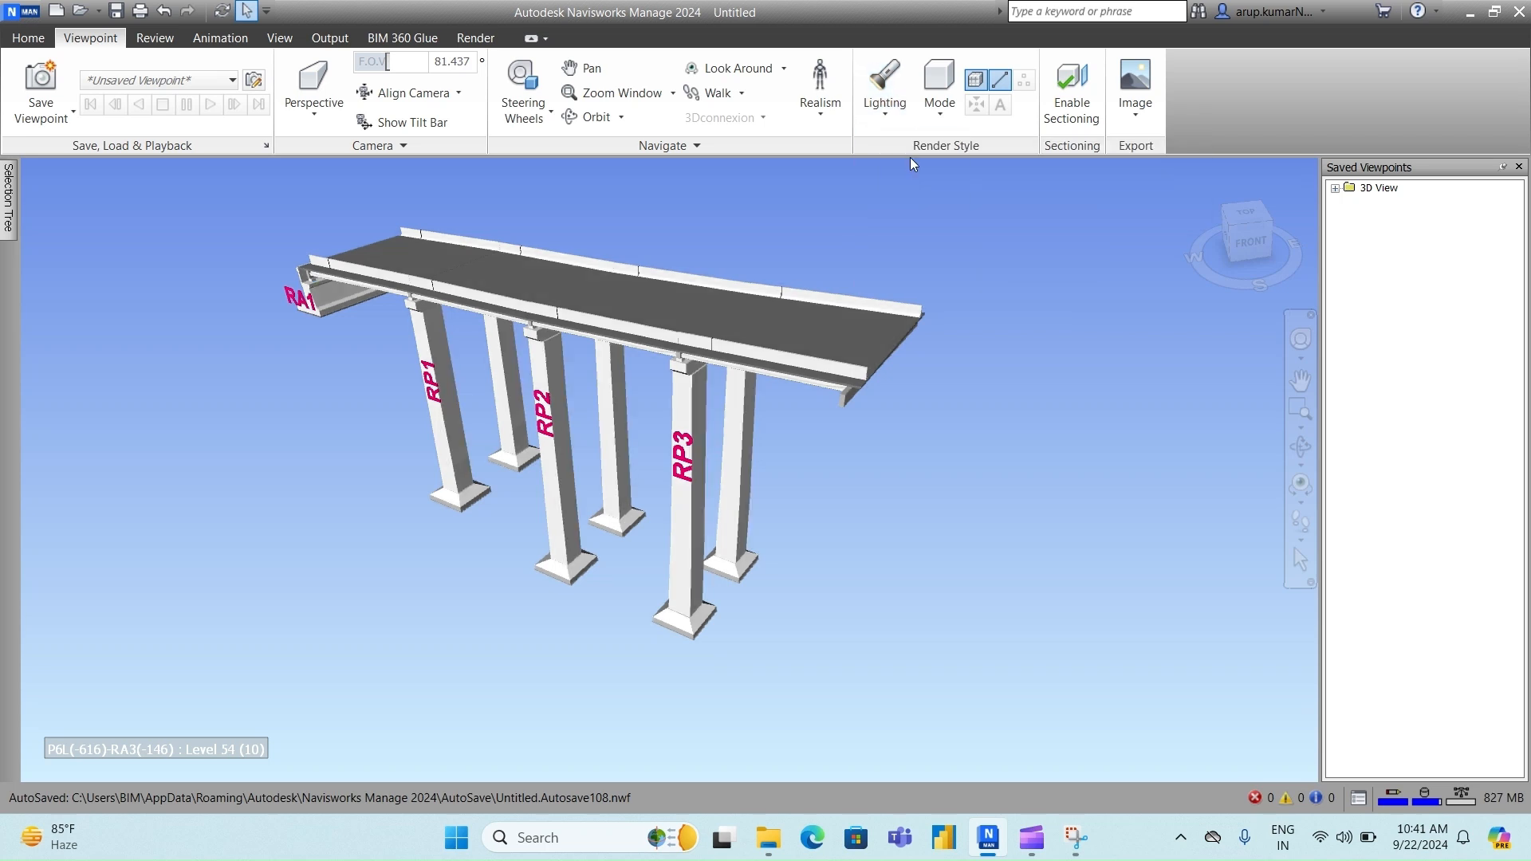
mouse_move(732, 584)
middle_down()
mouse_move(767, 592)
mouse_move(777, 543)
mouse_move(728, 520)
mouse_move(684, 528)
mouse_move(687, 561)
middle_up()
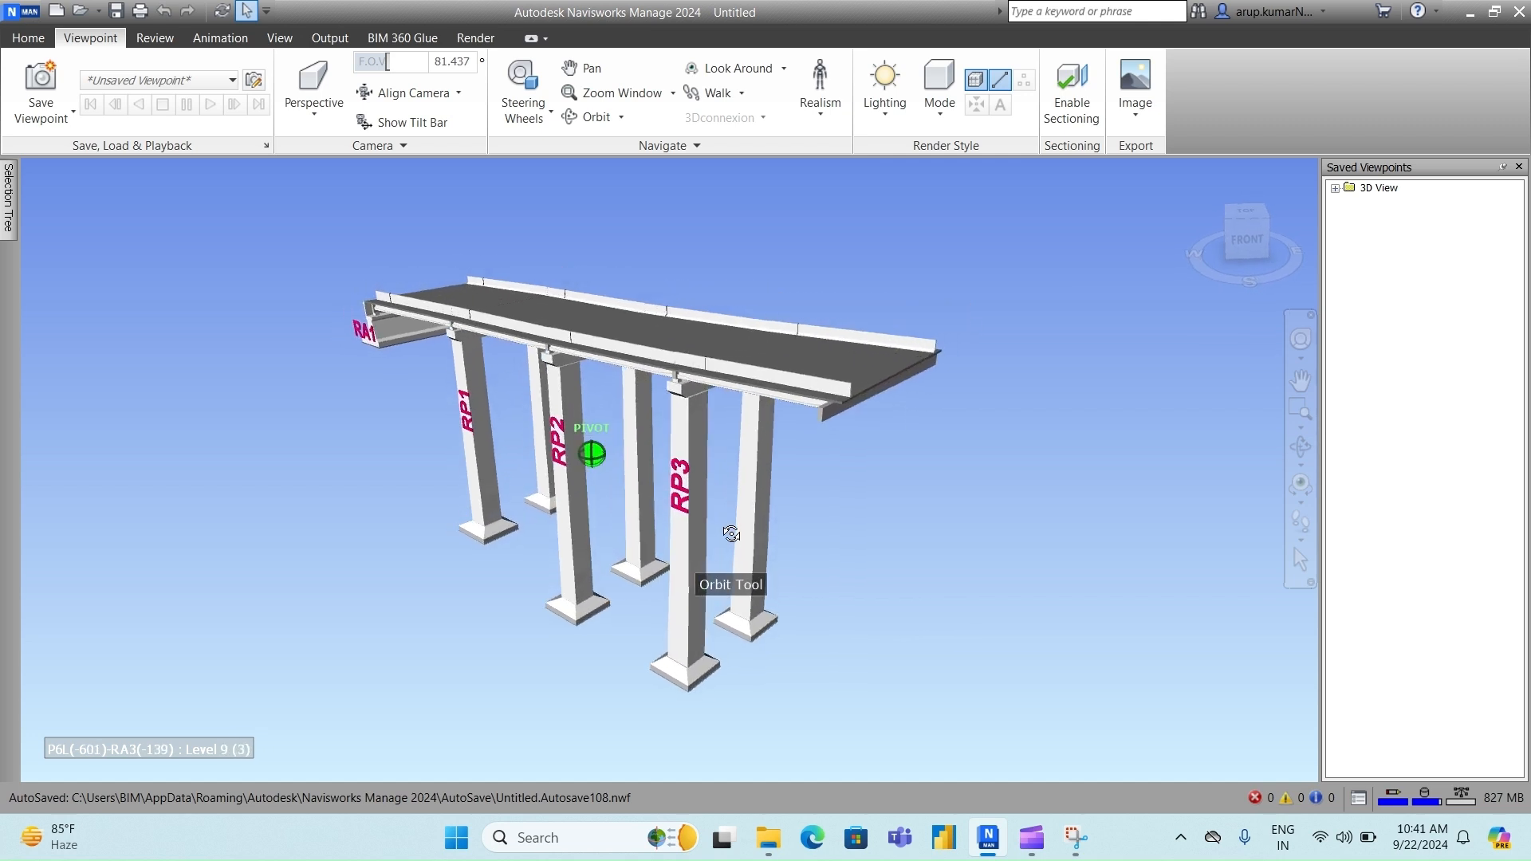
- Switch the lighting to Scene Lights and then to Head Light, and view the model
click(890, 120)
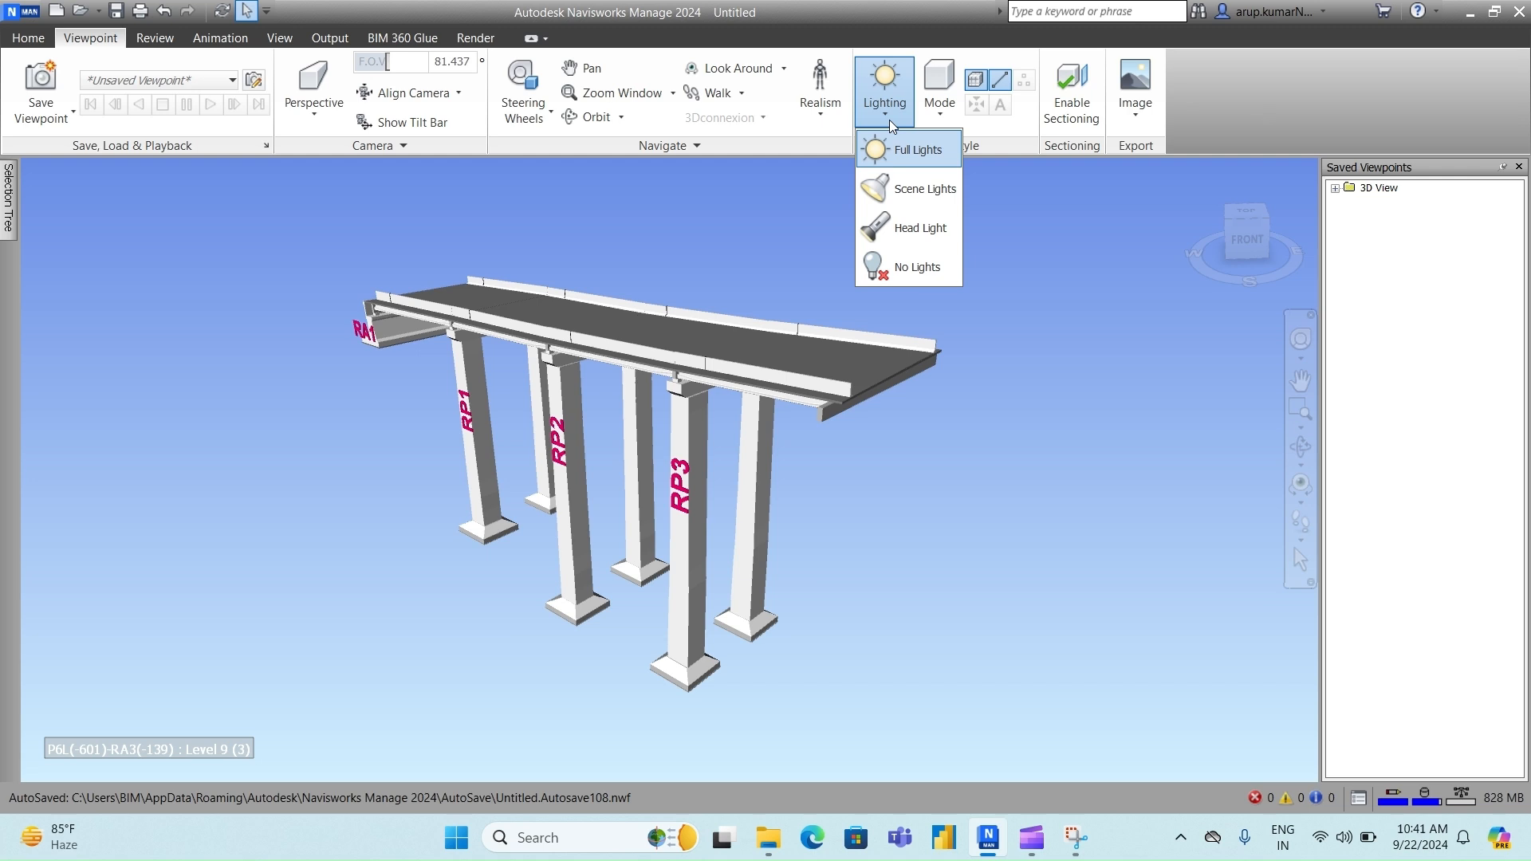
click(914, 206)
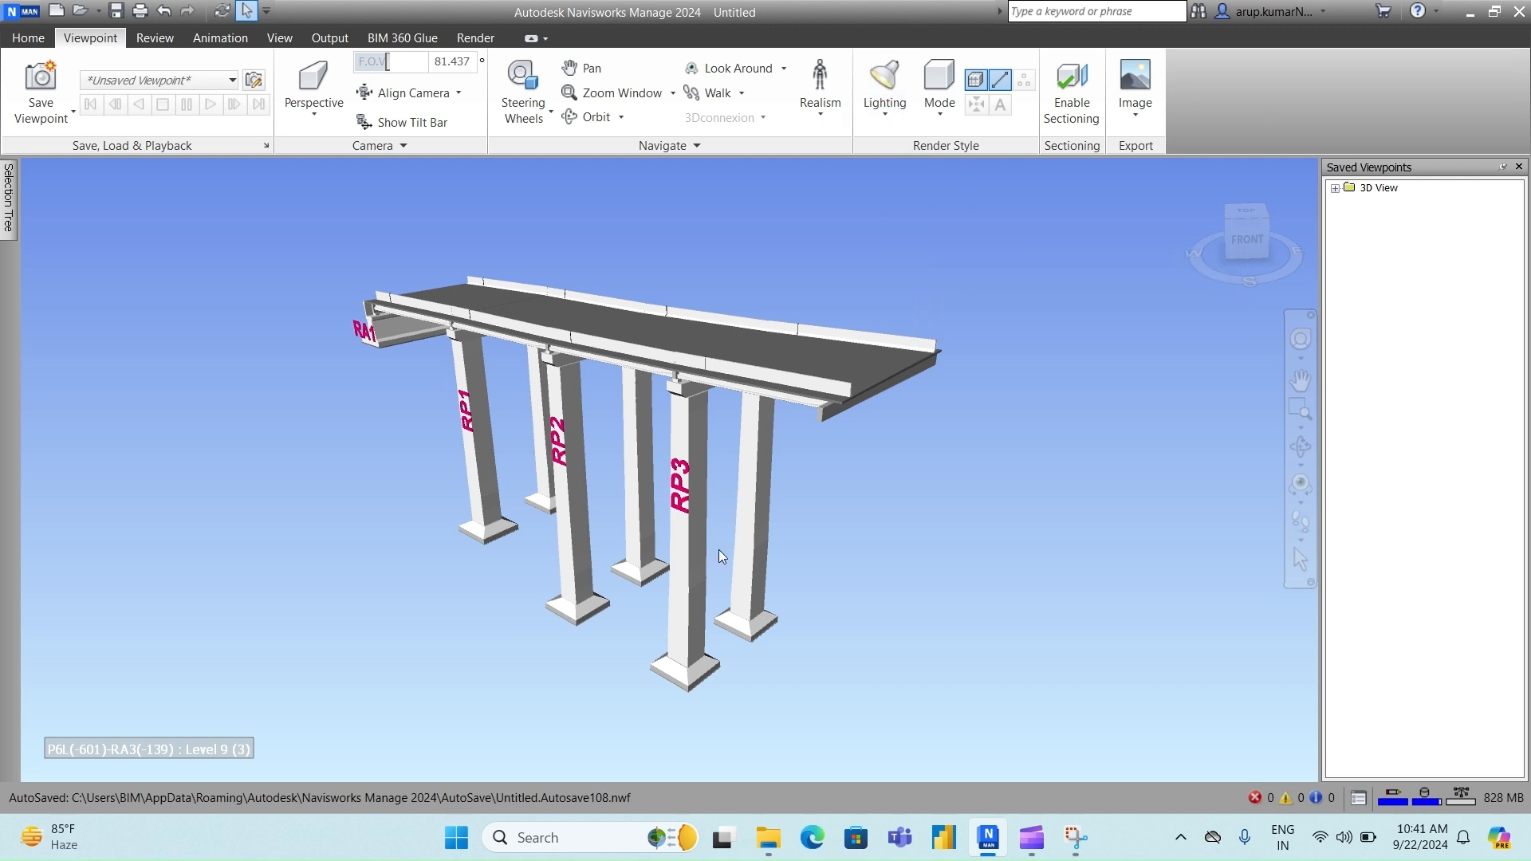
click(887, 107)
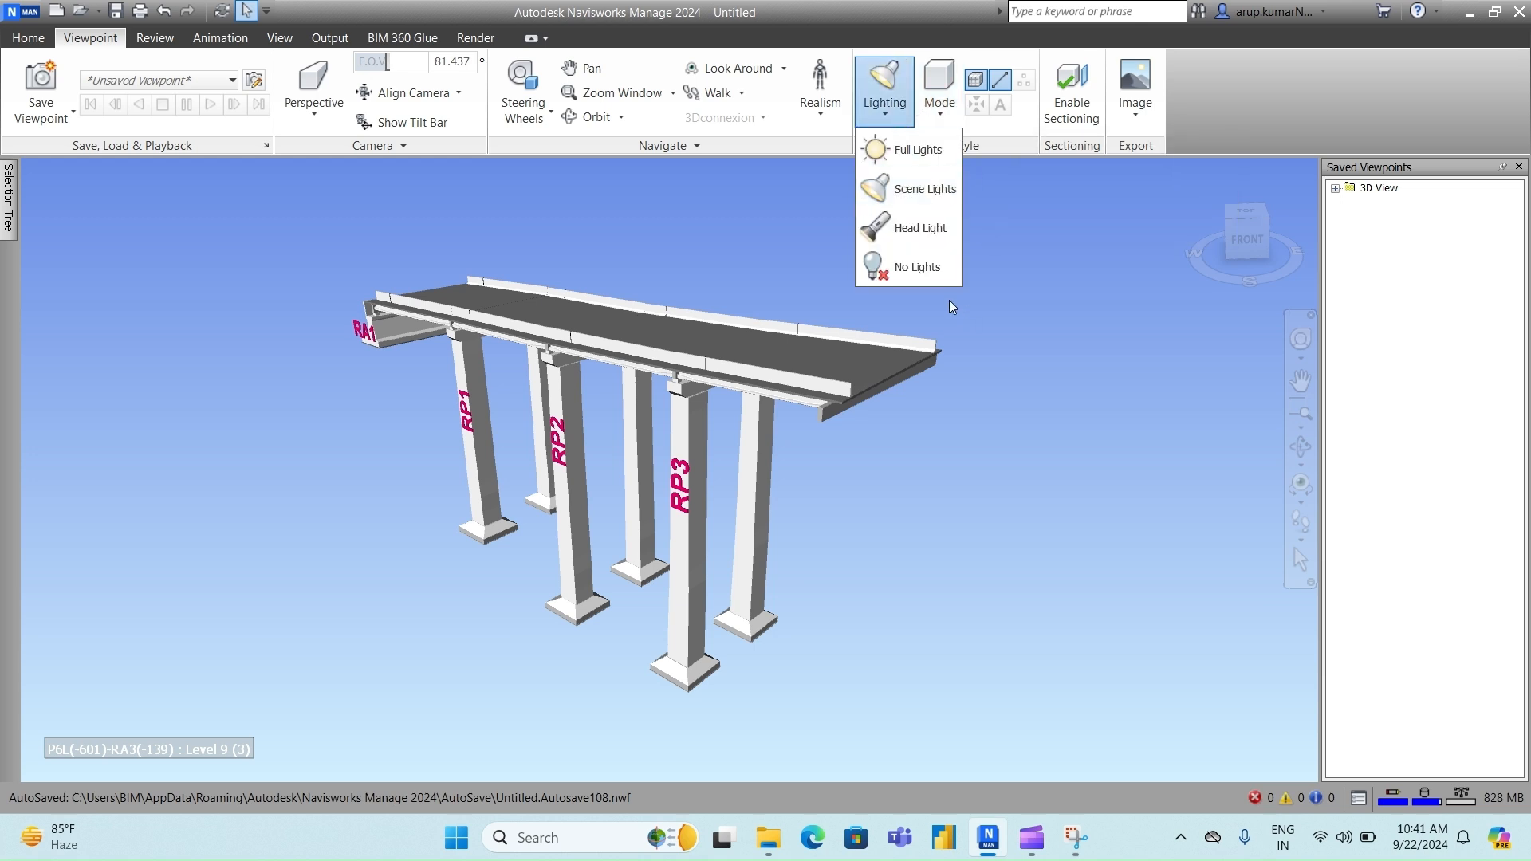
click(917, 239)
shift+middle_drag(770, 488, 802, 488)
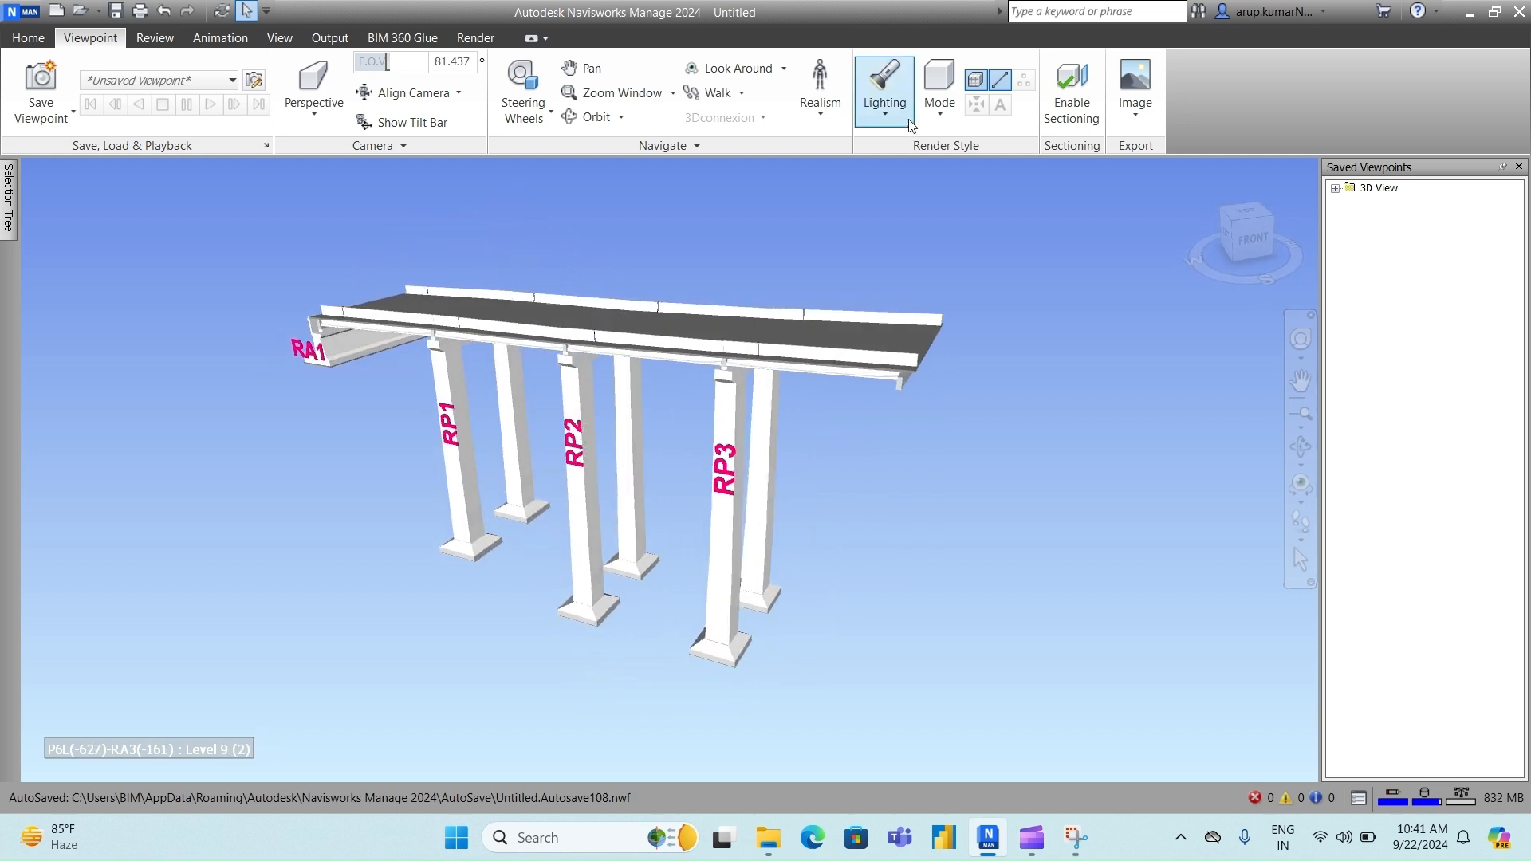
- Turn off the scene lighting with the No Lights option and view the model
click(891, 106)
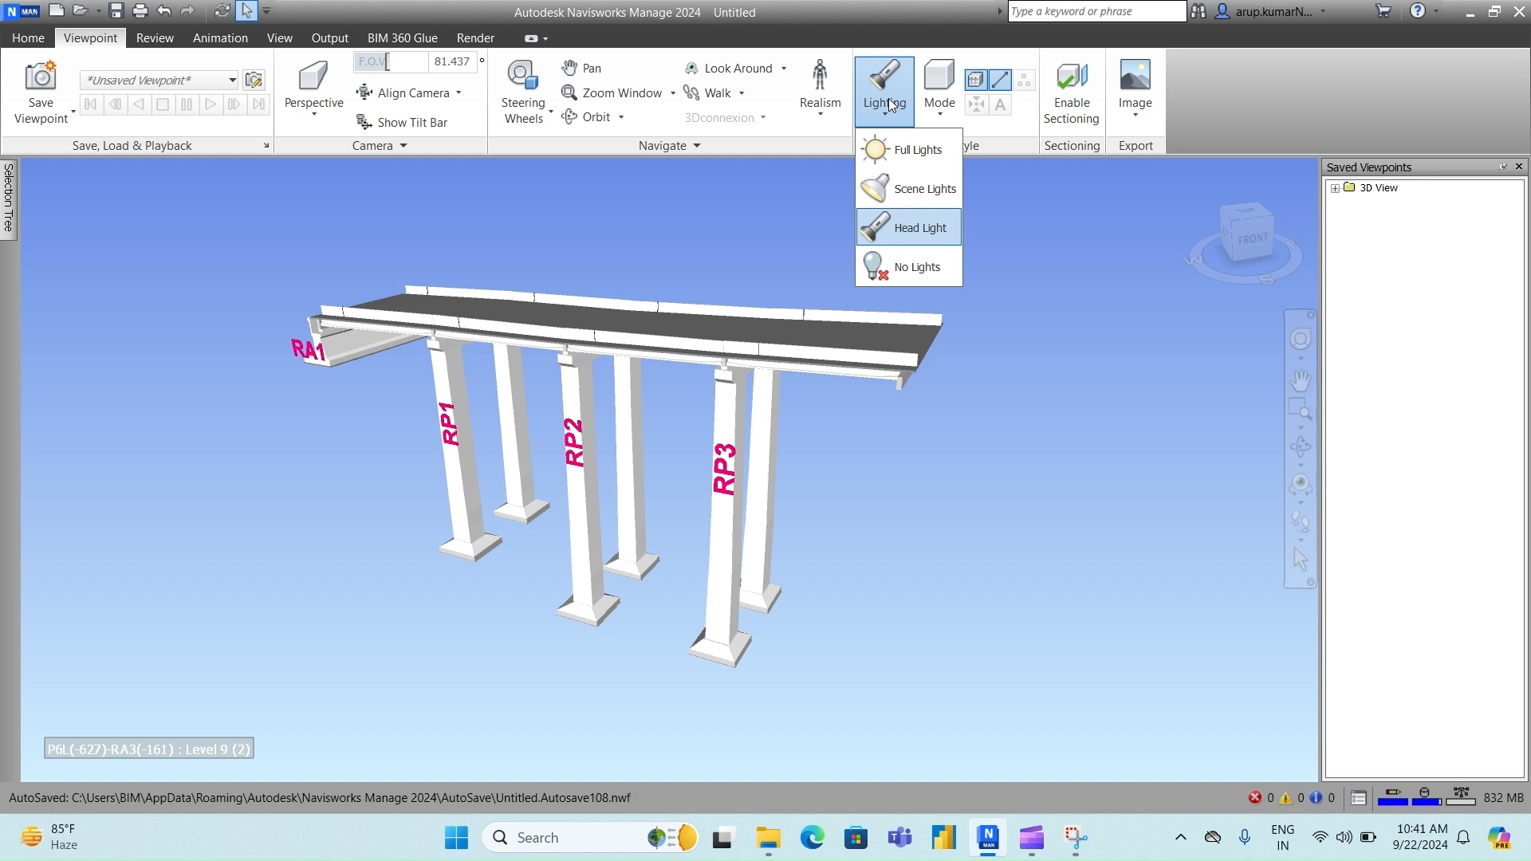
click(911, 280)
shift+middle_drag(804, 488, 773, 484)
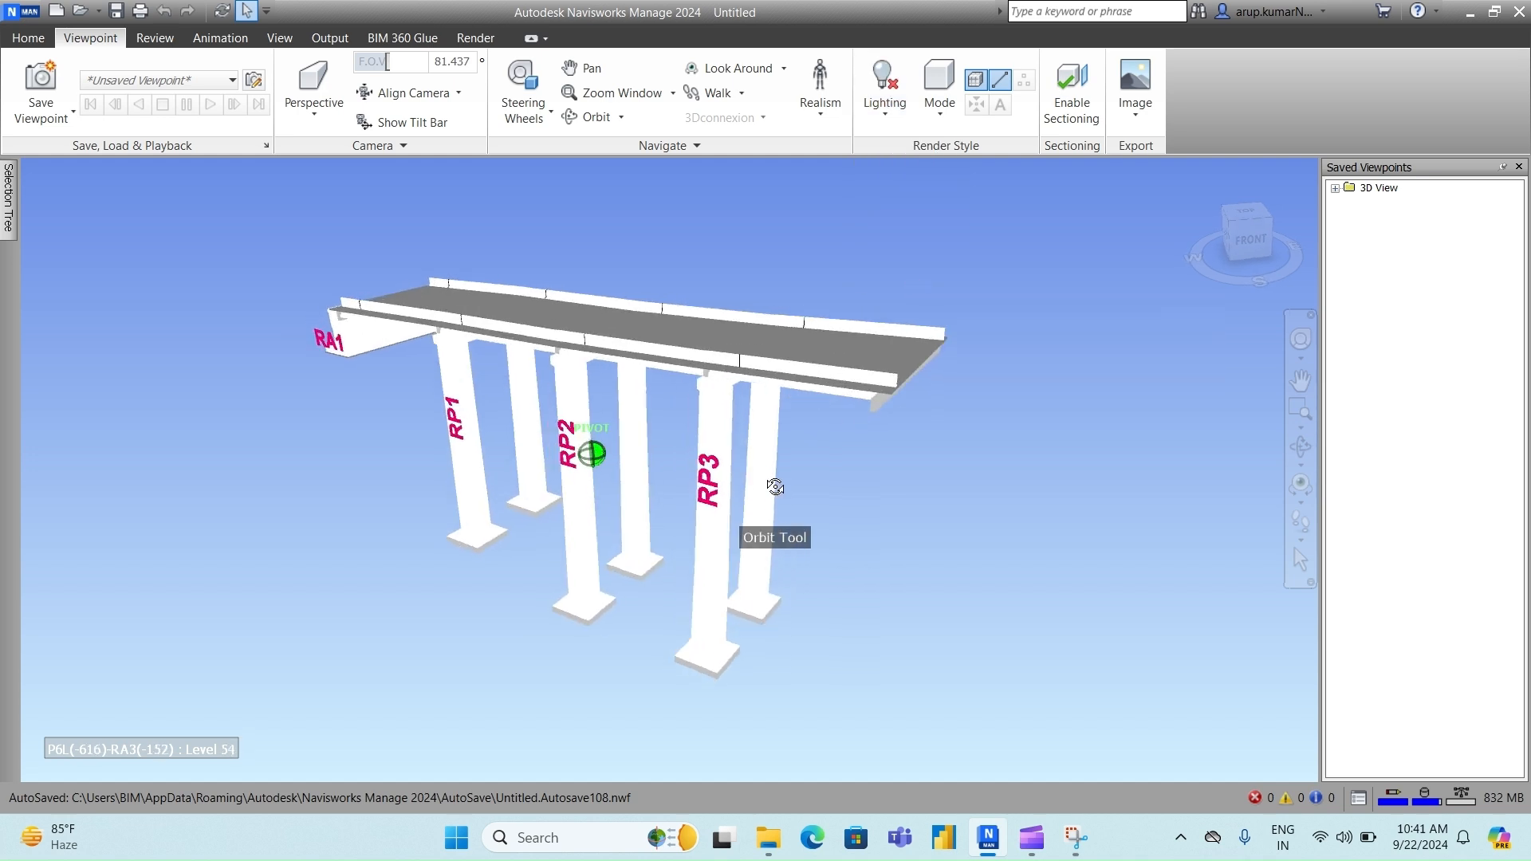
- Set the scene lighting to Head Light
click(911, 121)
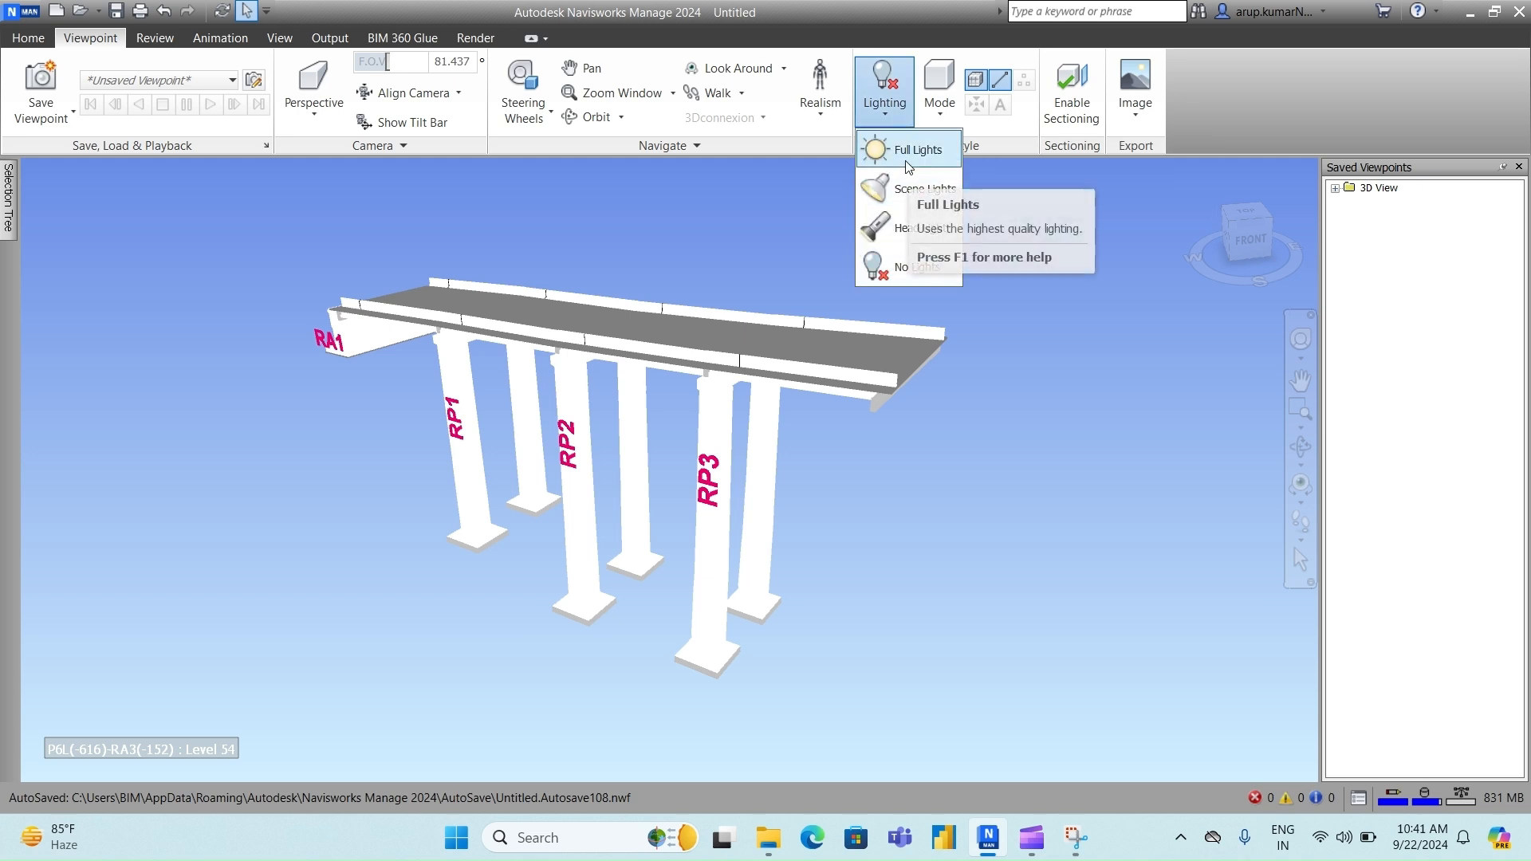
click(907, 228)
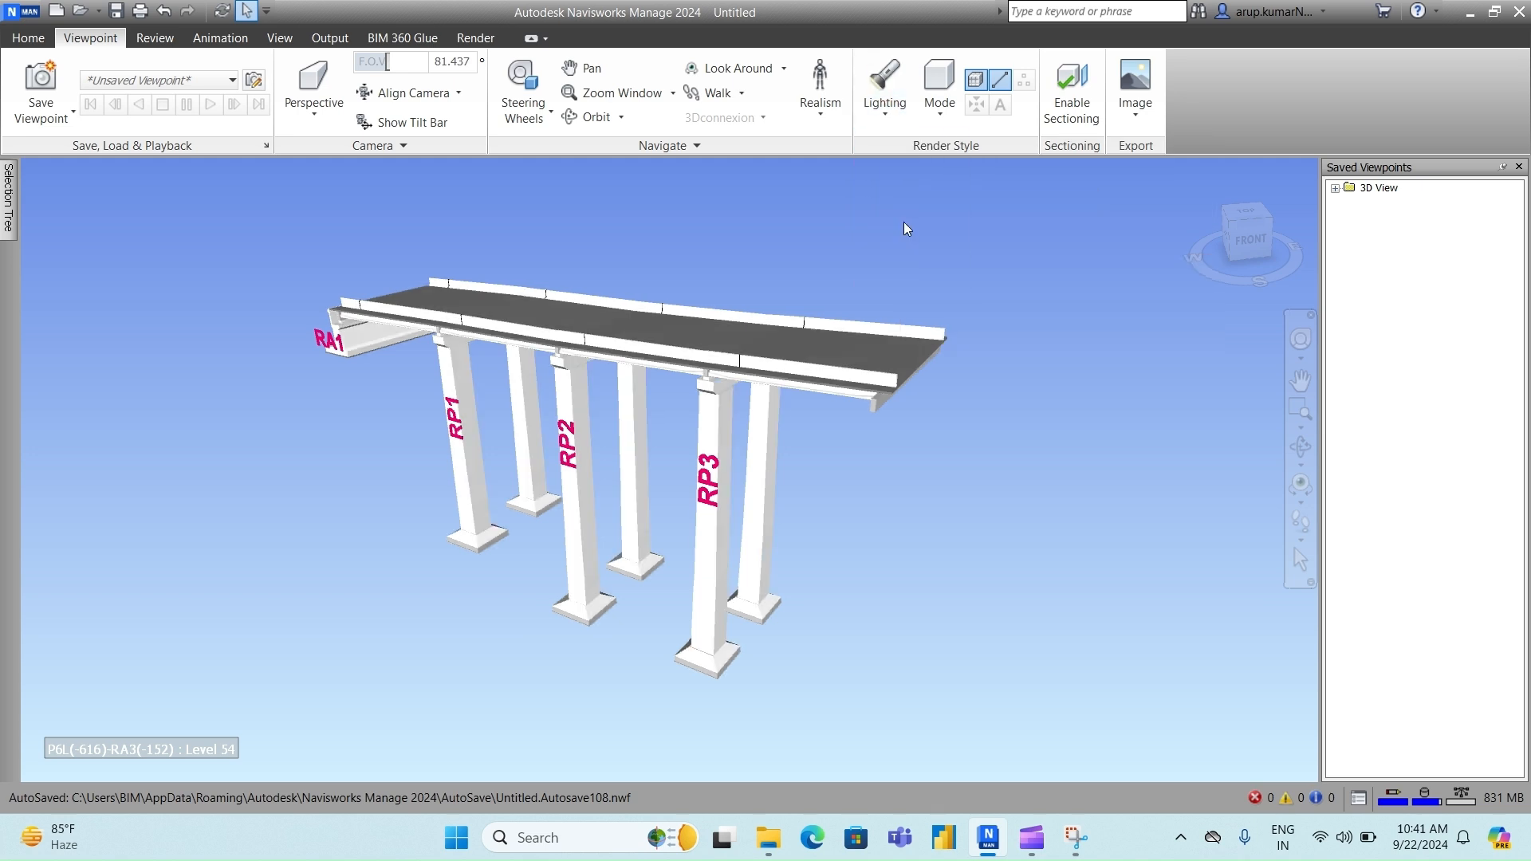
shift+middle_drag(772, 501, 770, 498)
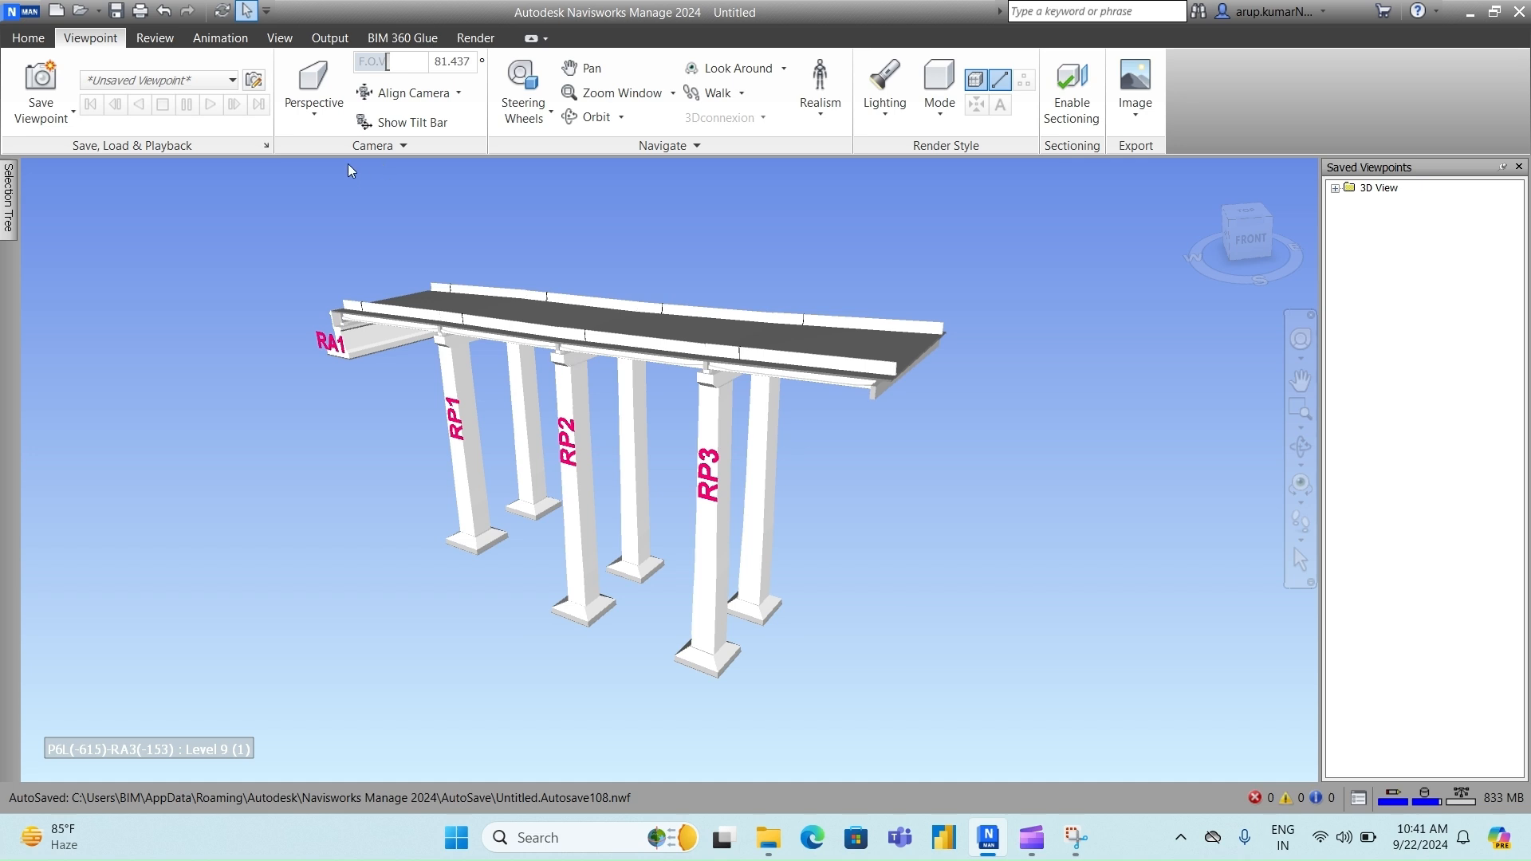
- Switch the camera to Orthographic projection and view the viaduct from another angle
click(323, 117)
click(323, 194)
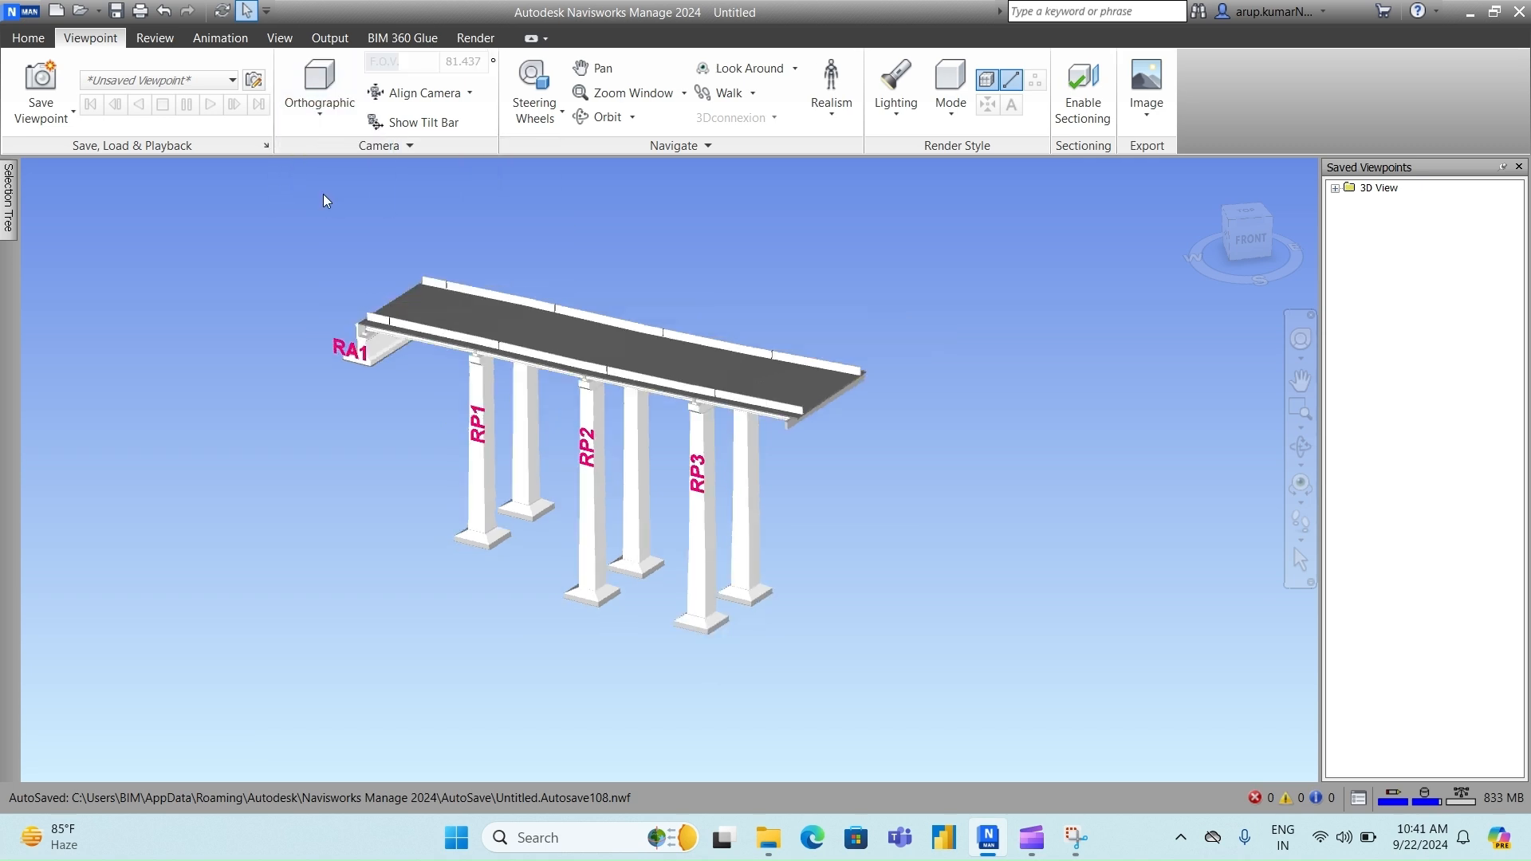
shift+middle_drag(647, 579, 730, 488)
scroll(611, 552, up, 3)
scroll(611, 552, down, 2)
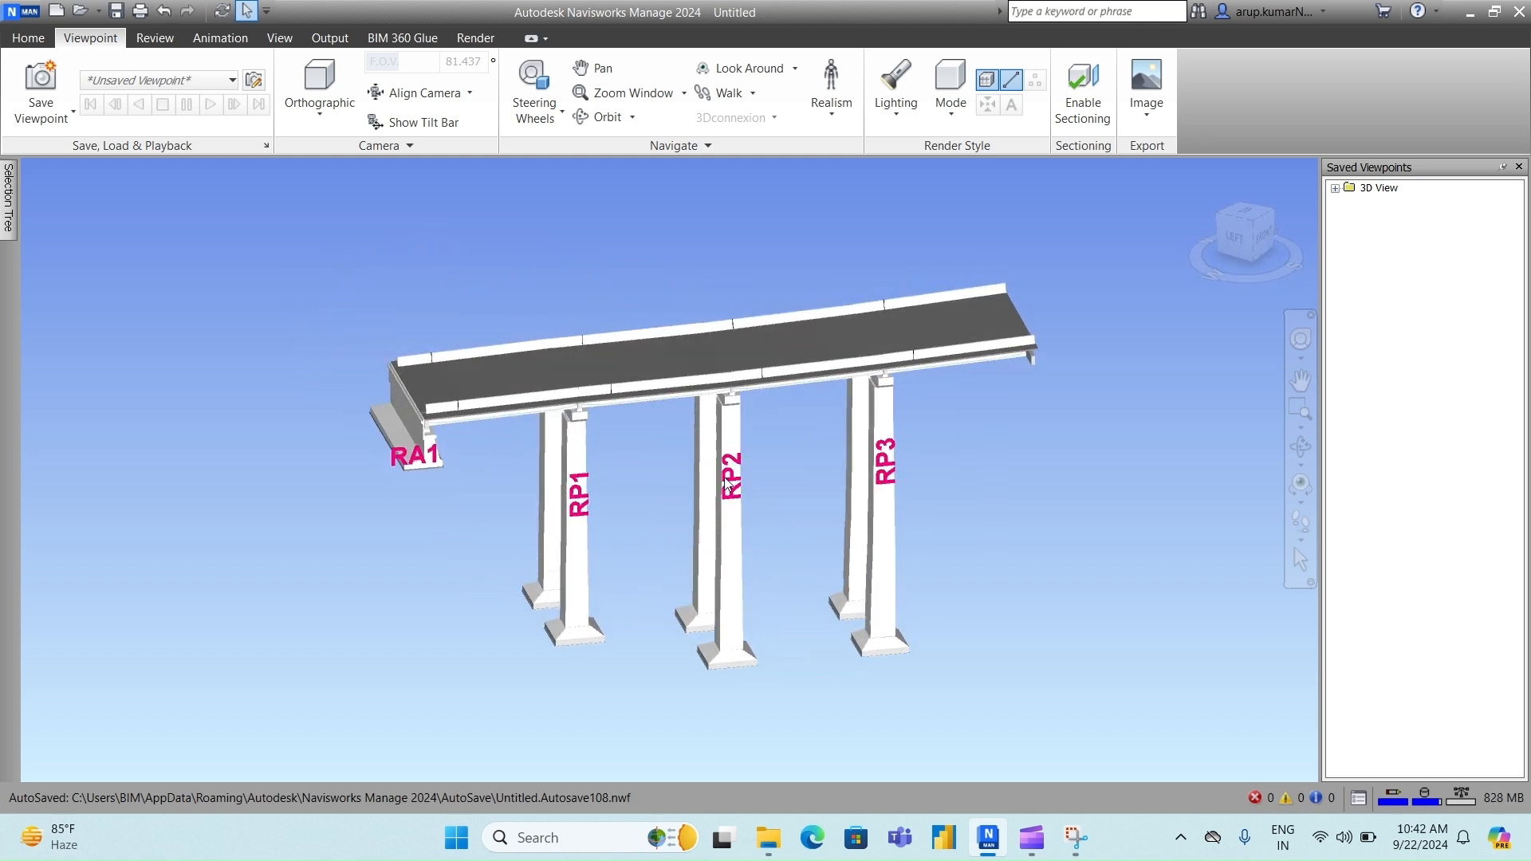
- Switch the camera to Perspective projection and frame the whole viaduct from its RA1 end
click(322, 107)
click(327, 149)
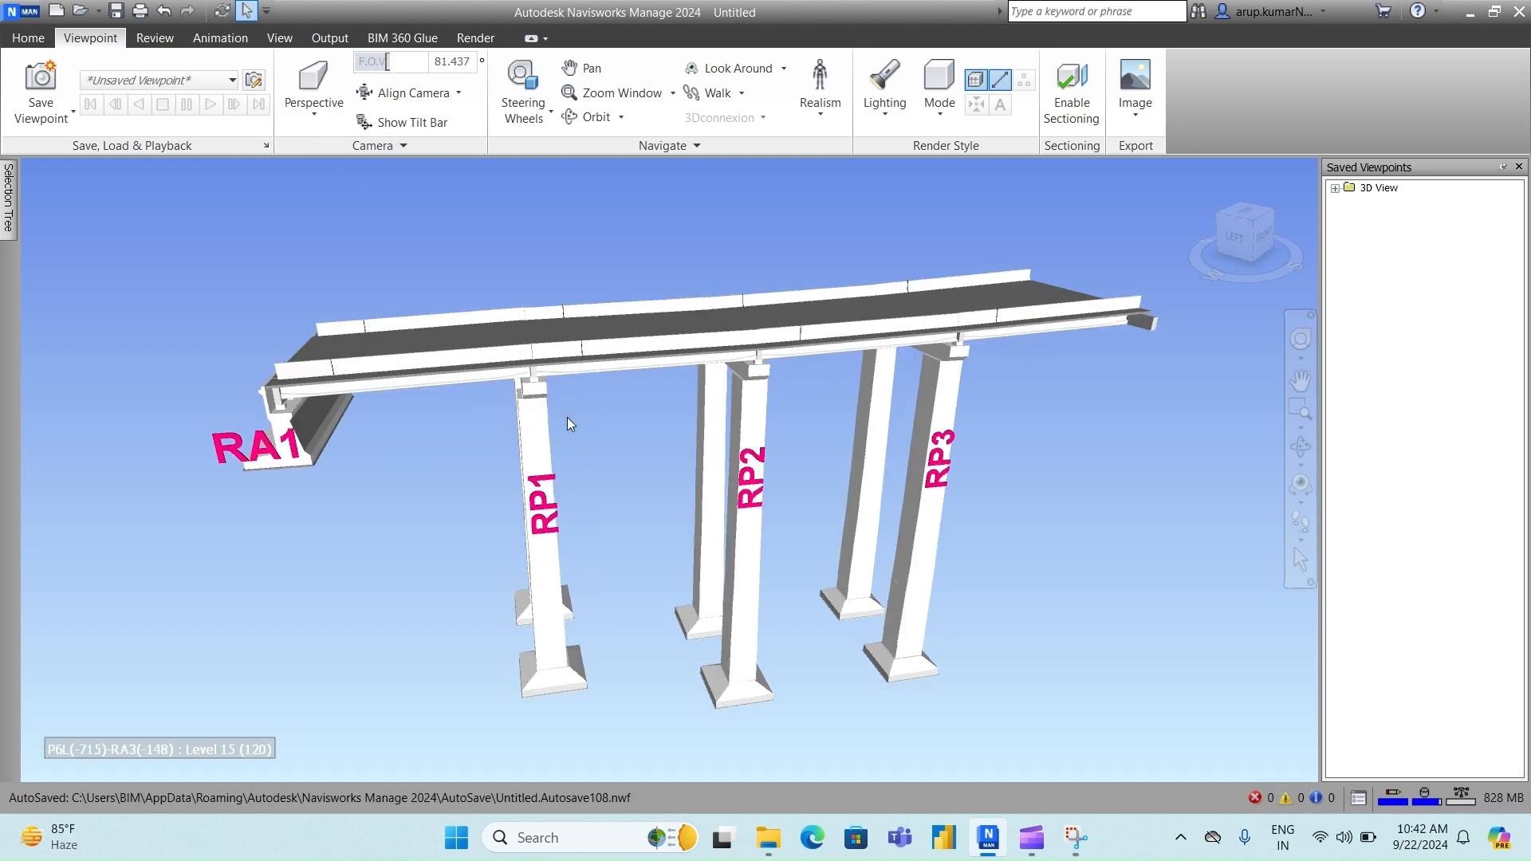
scroll(565, 422, down, 3)
shift+middle_drag(565, 422, 619, 469)
middle_drag(816, 516, 632, 494)
middle_drag(615, 428, 612, 462)
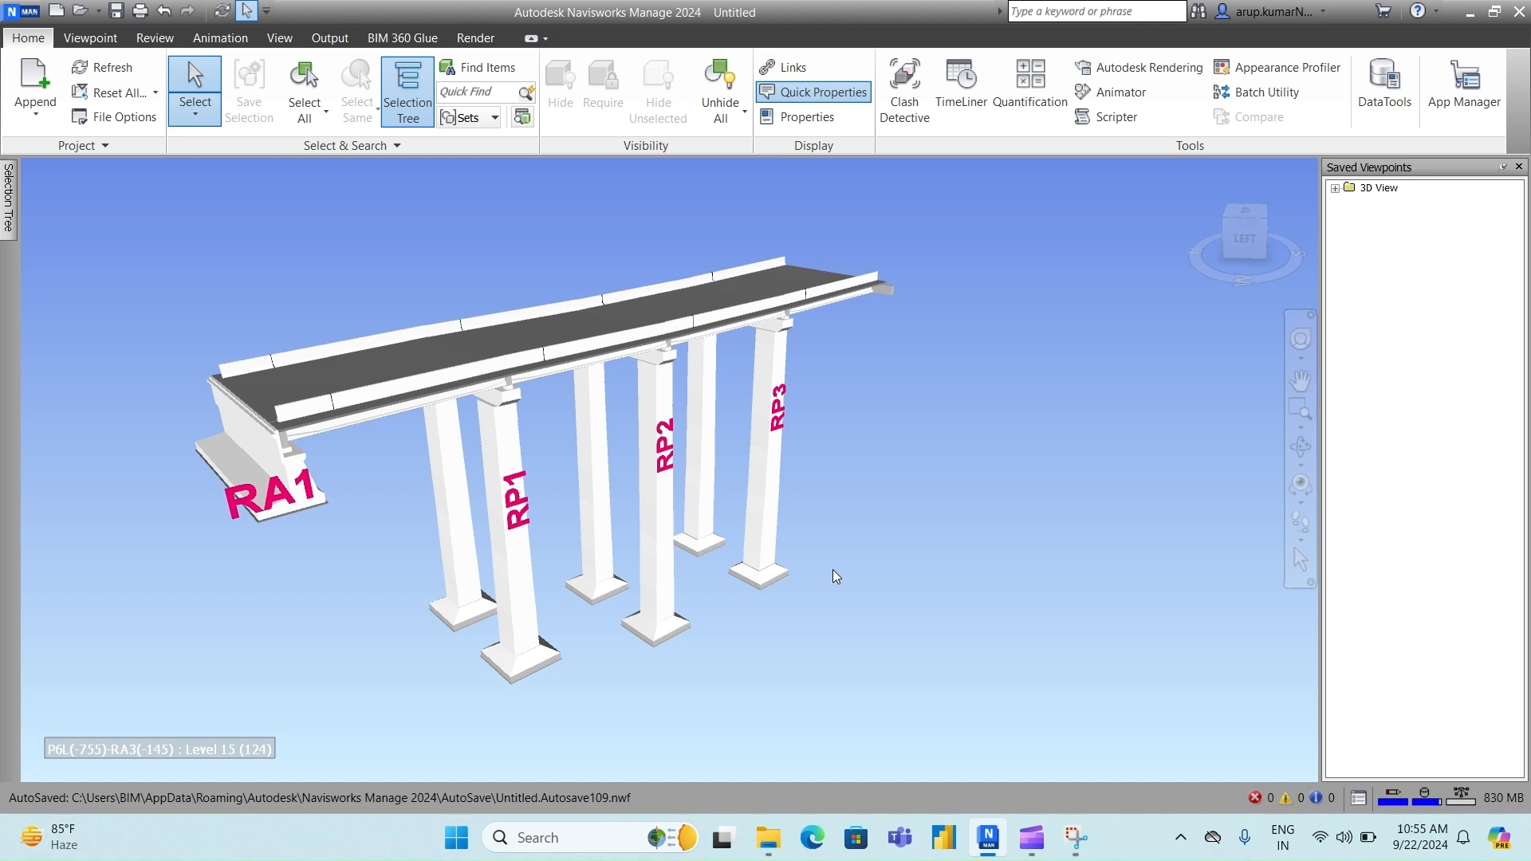
- Hide one column segment near the base of pier RP1 and one in the lower part of pier RP2
click(527, 629)
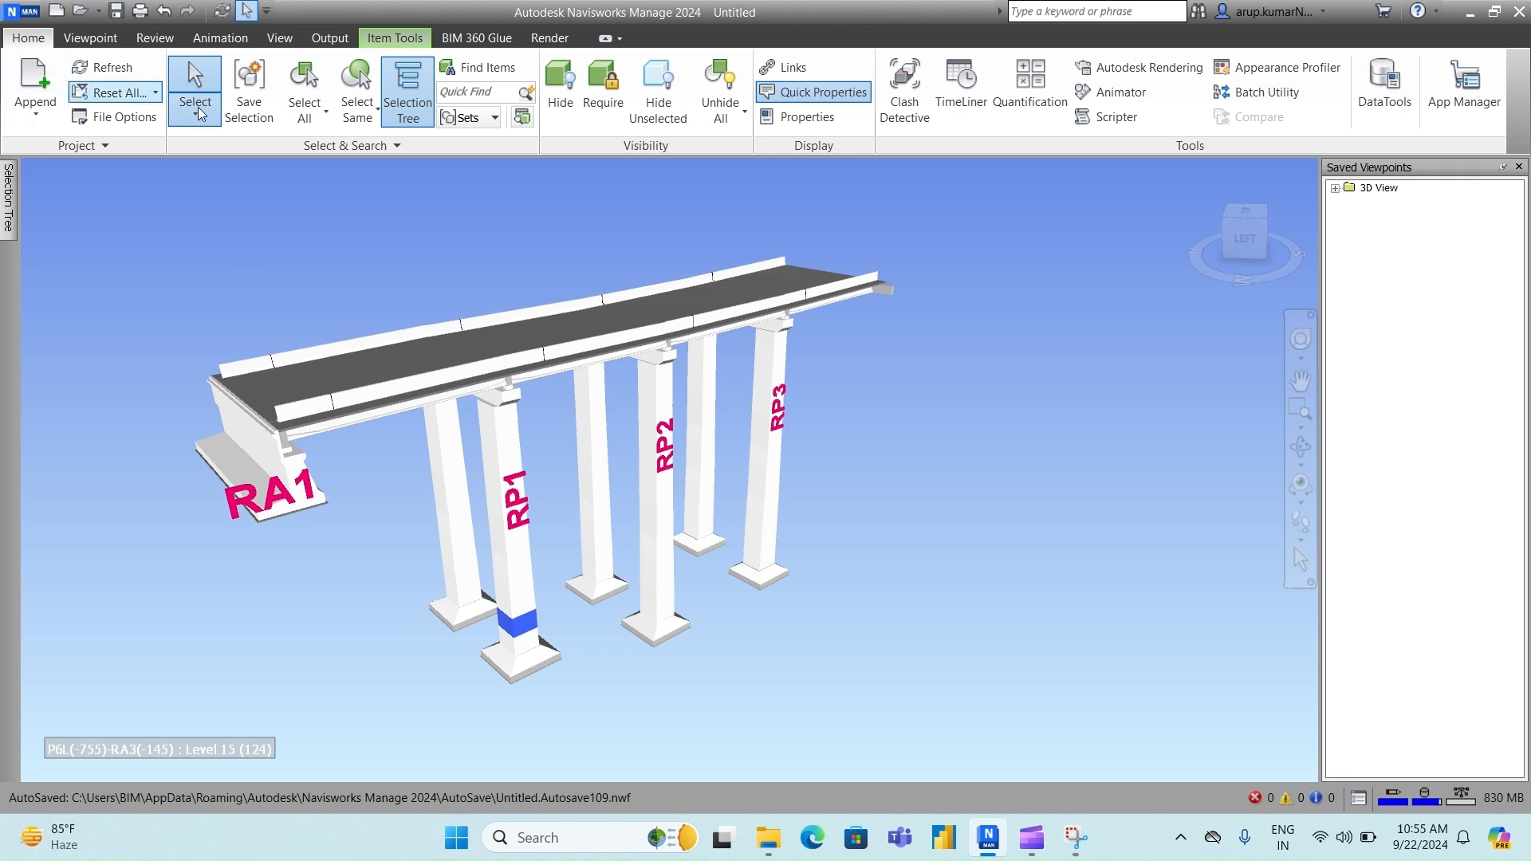
click(567, 102)
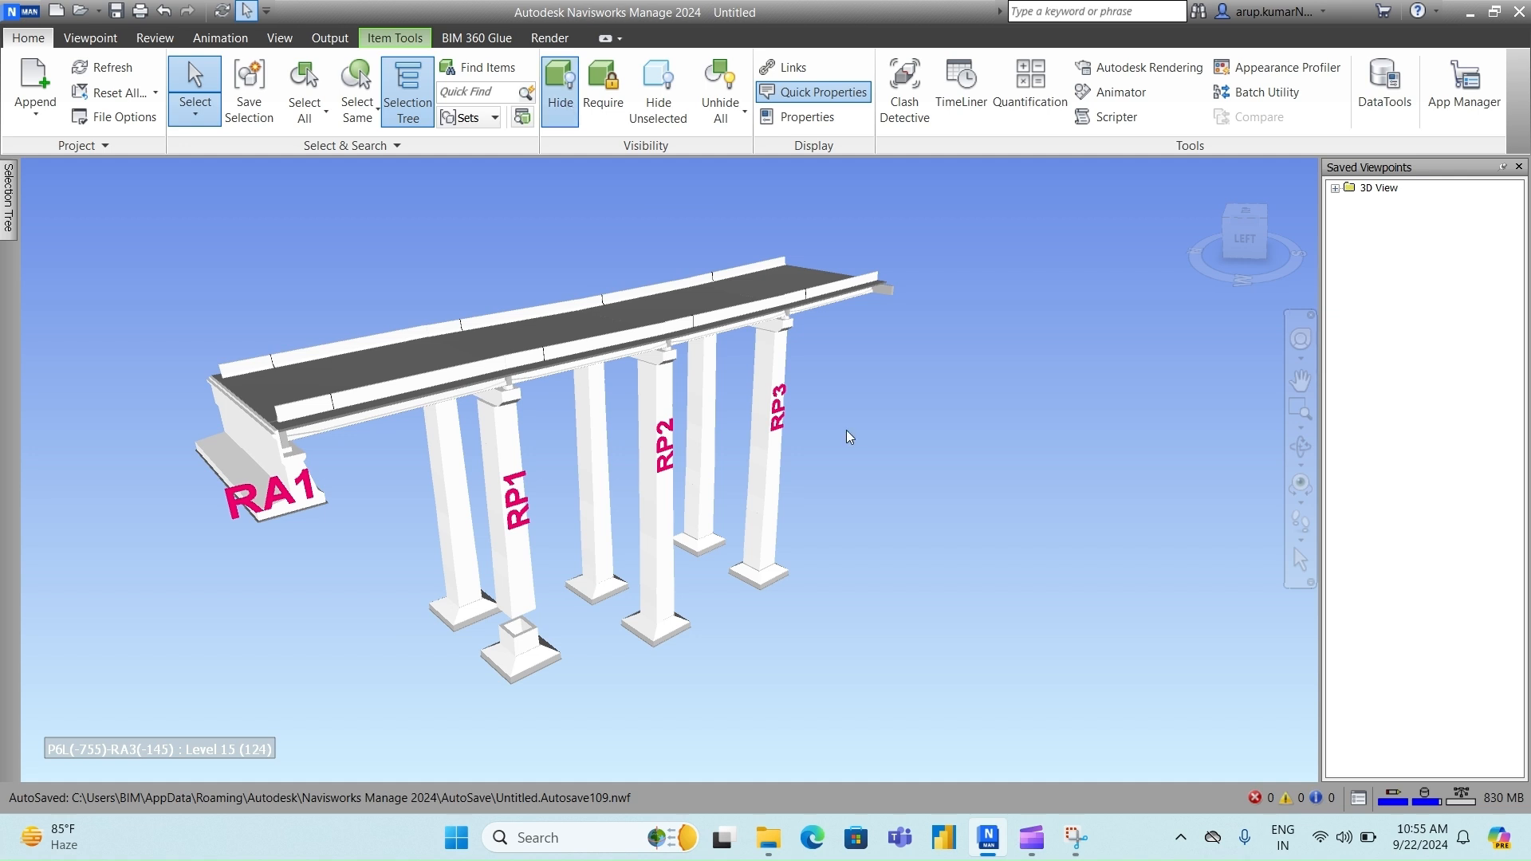
click(919, 510)
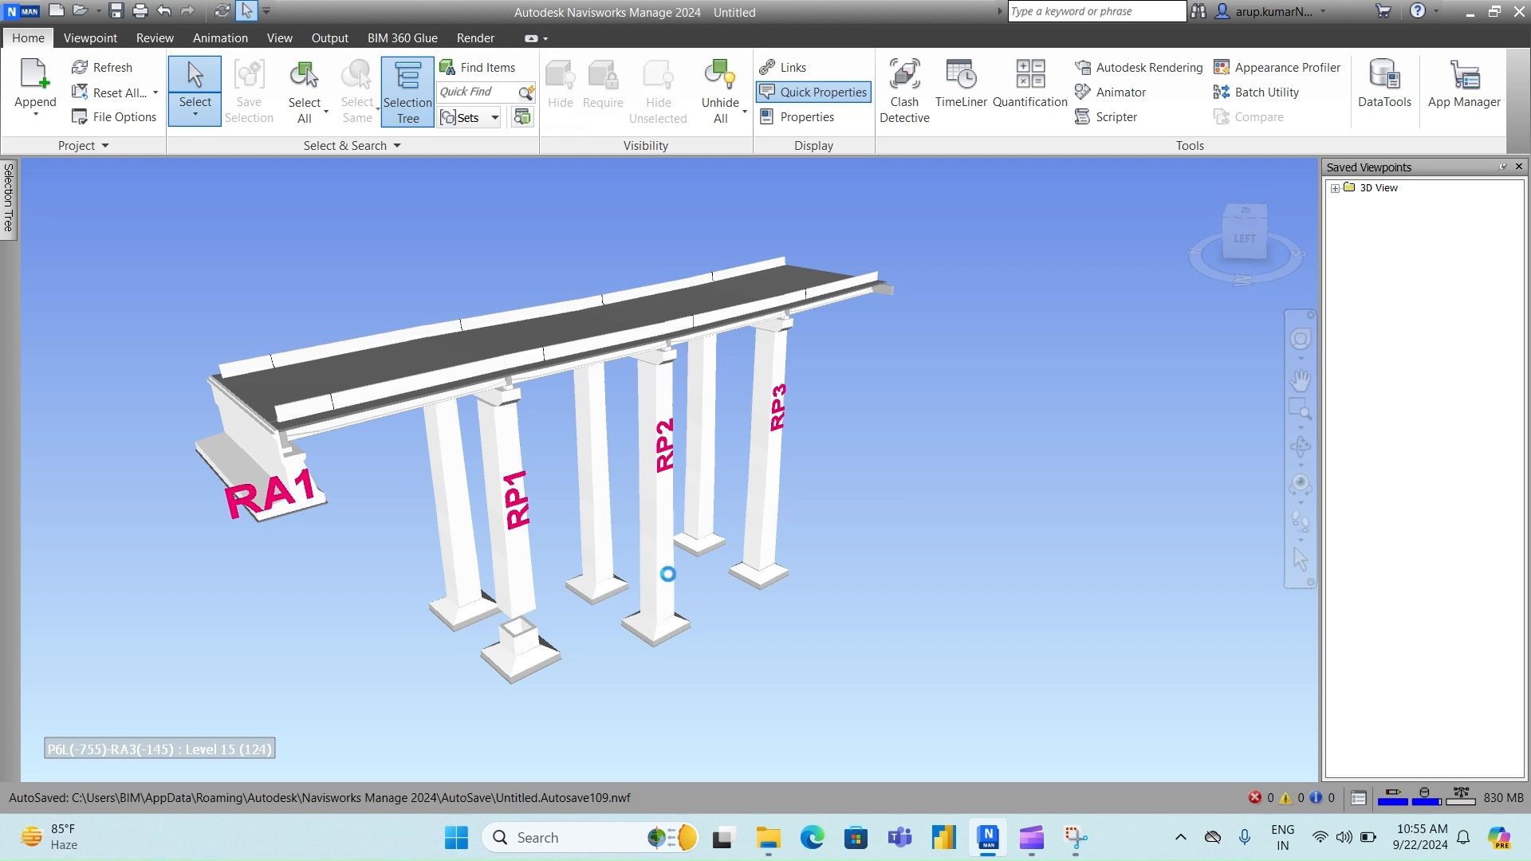
click(662, 568)
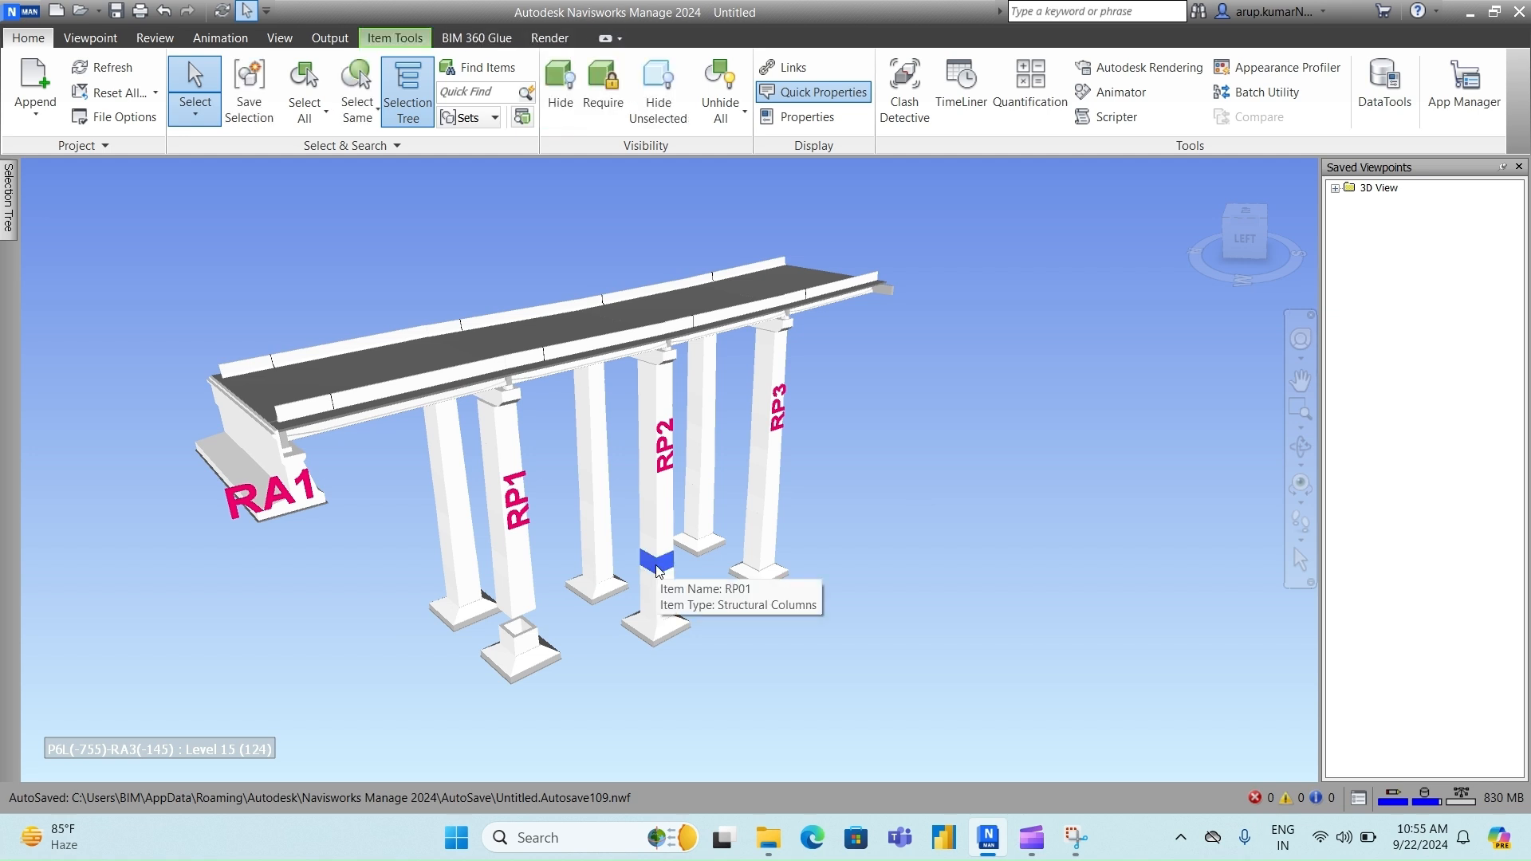
key(ctrl+h)
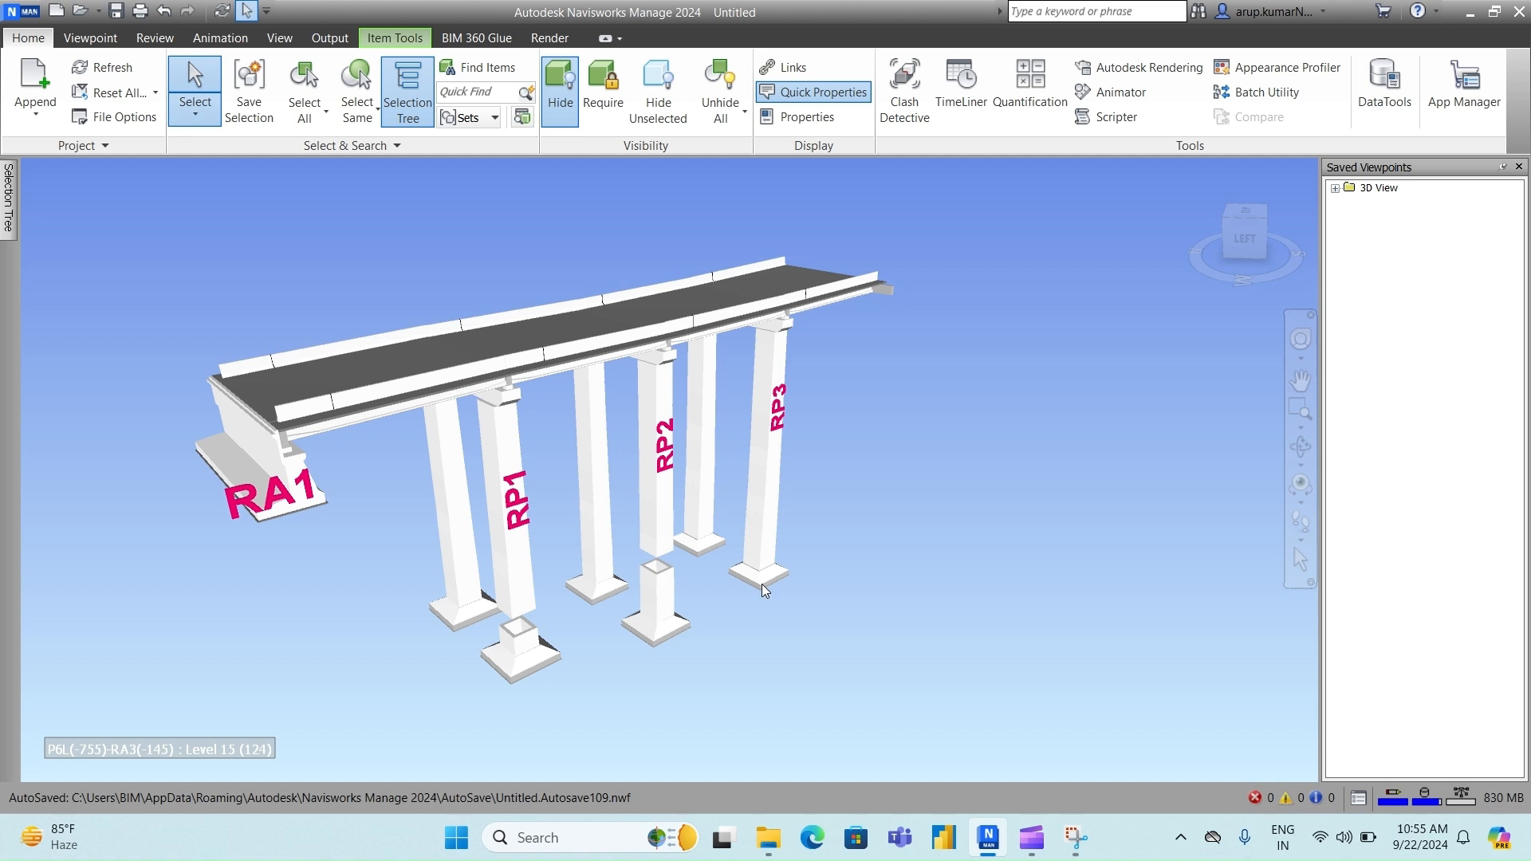
click(1010, 555)
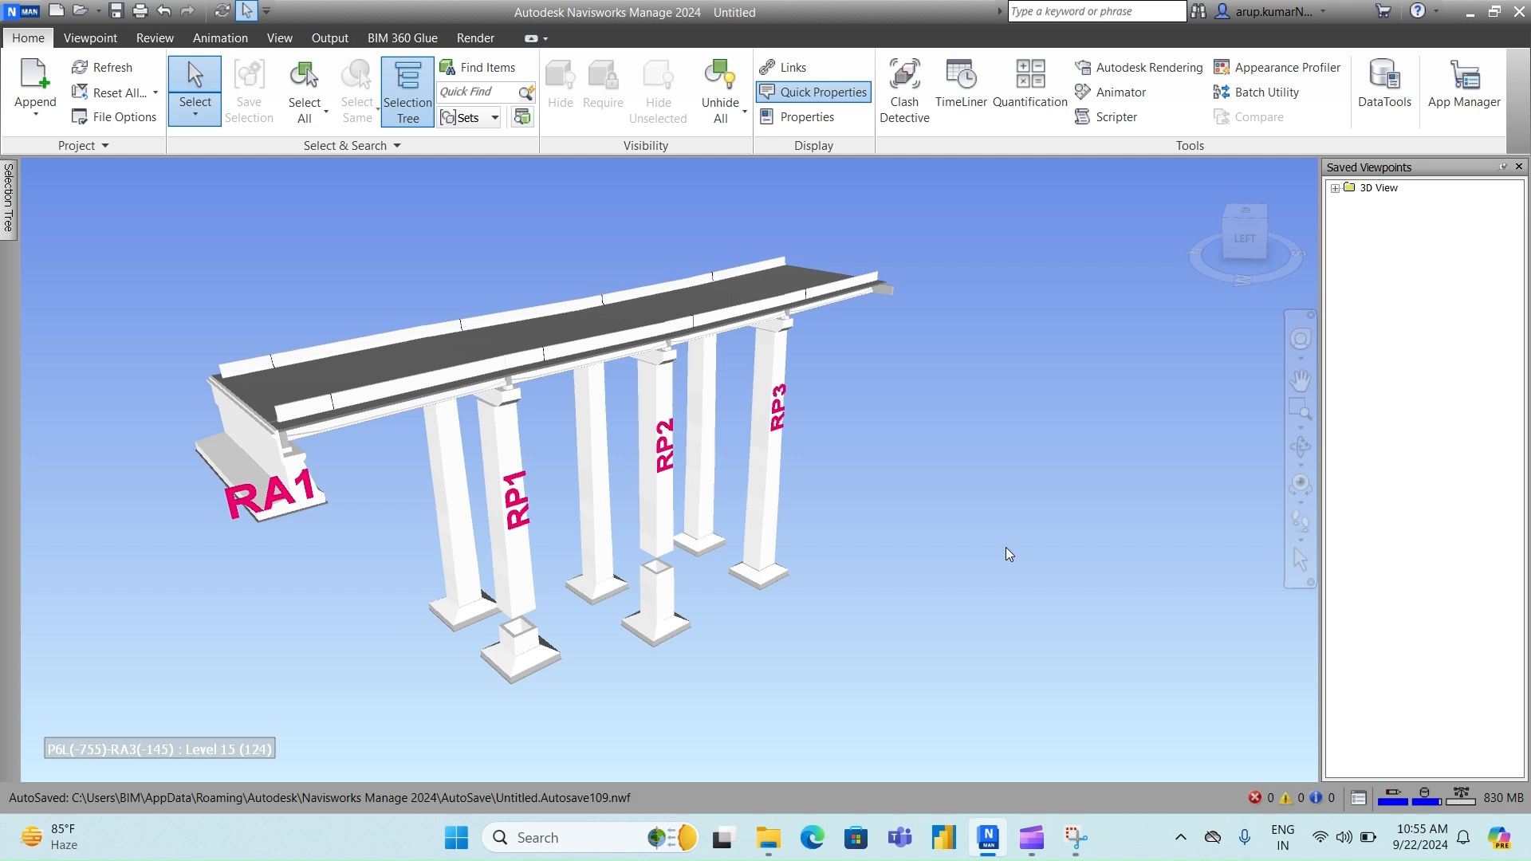
- Unhide all hidden items in the viaduct model
click(722, 77)
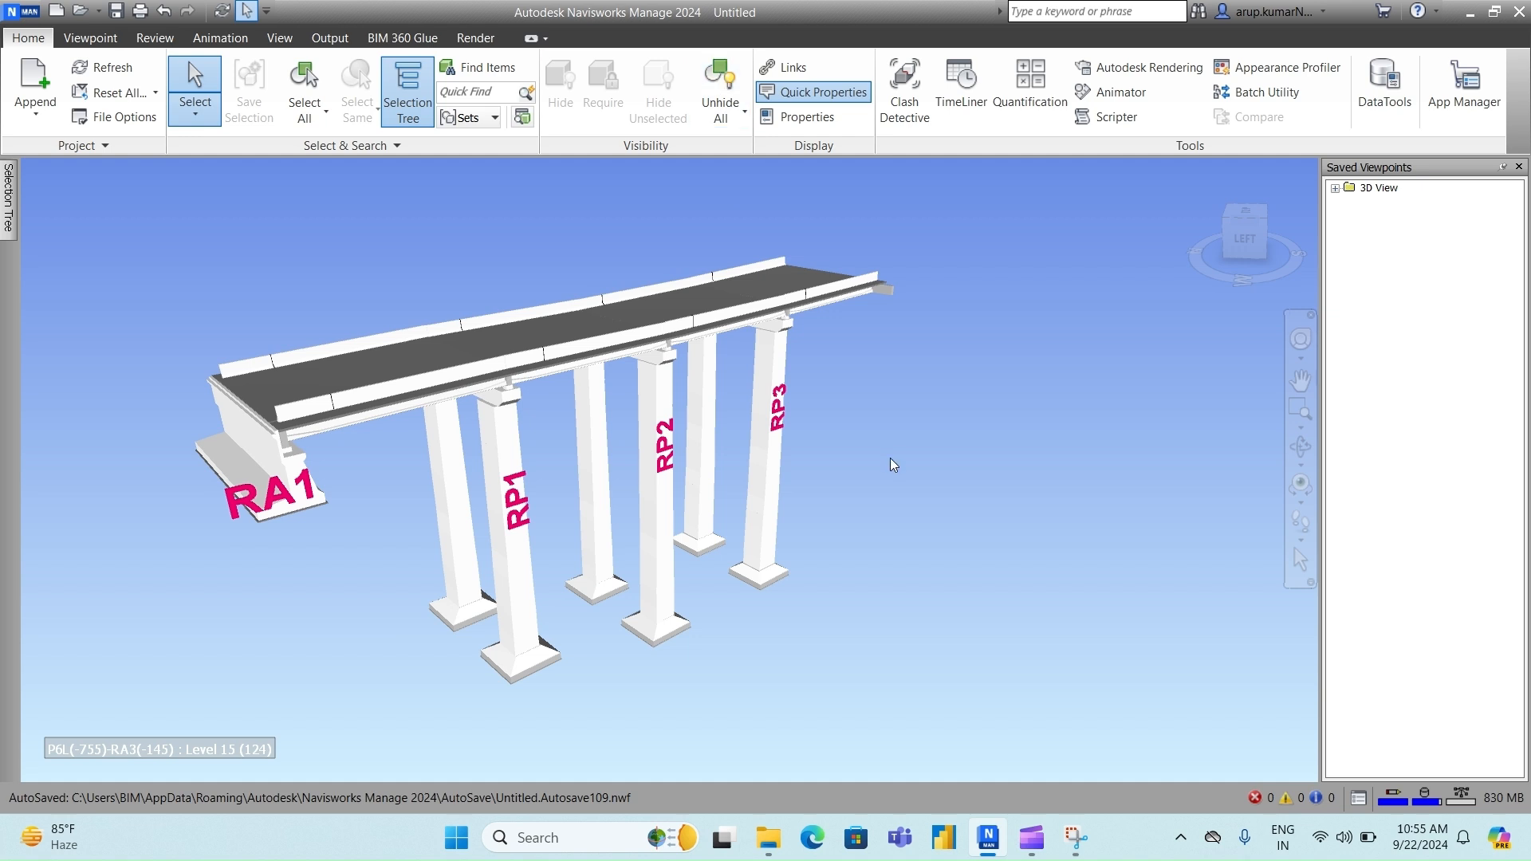
- Isolate one segment in the lower part of pier RP1 by hiding unselected items, restore the full model, and clear the selection
click(526, 615)
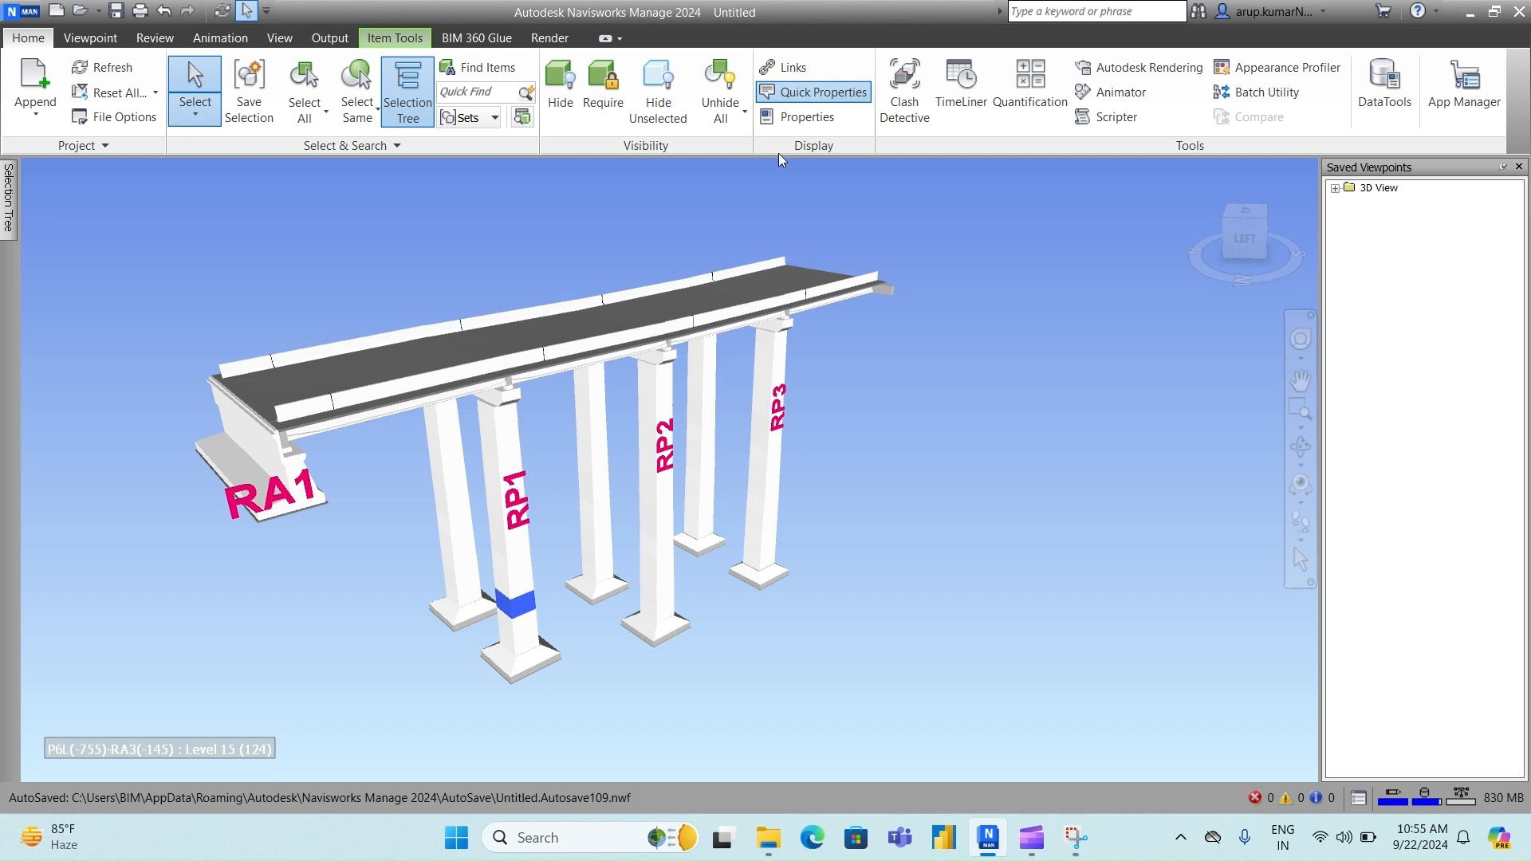
click(661, 102)
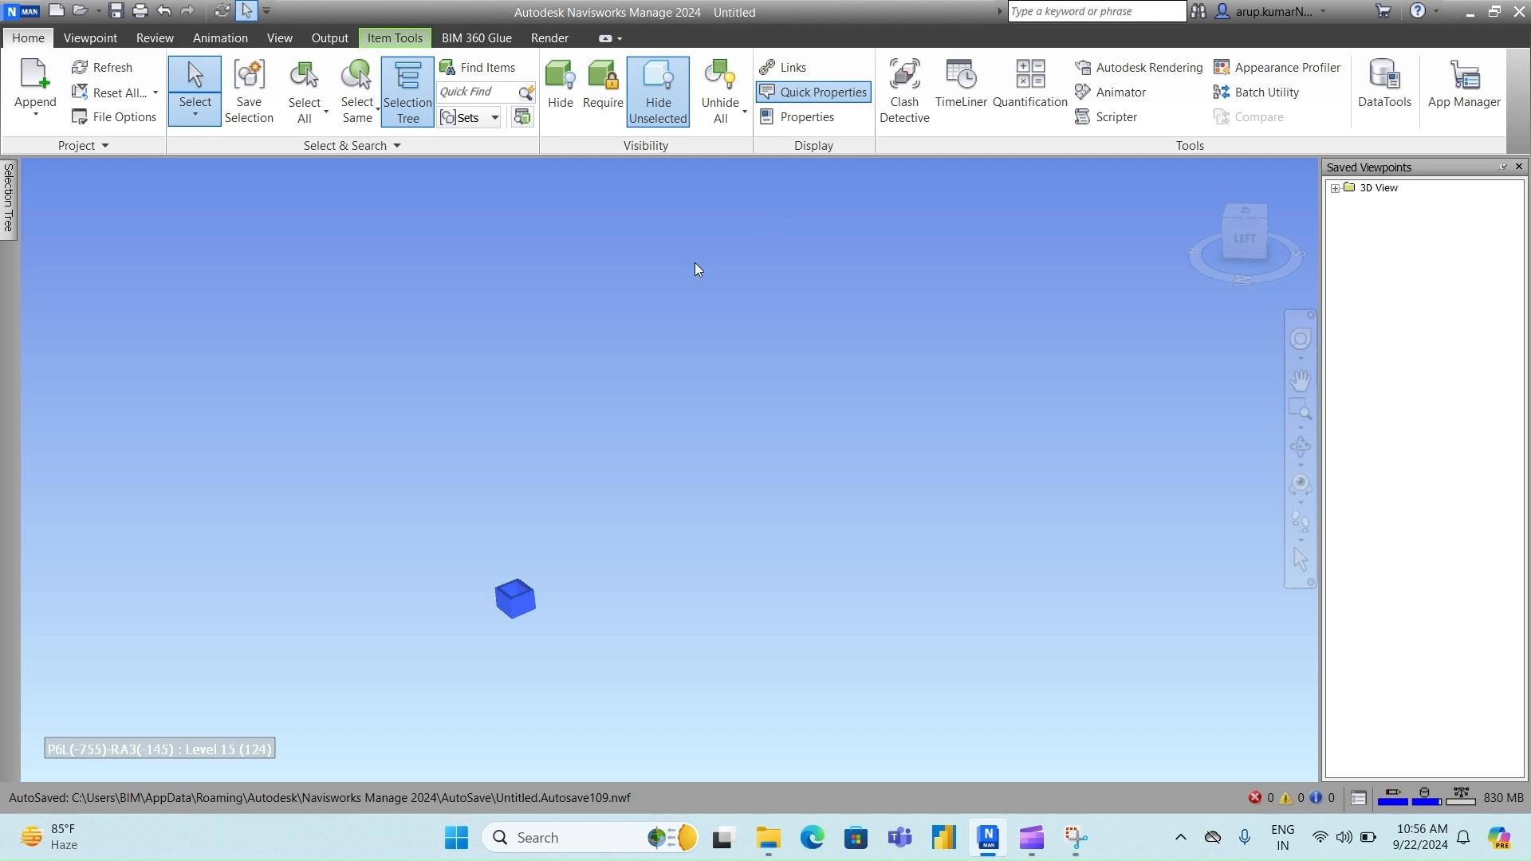
click(654, 82)
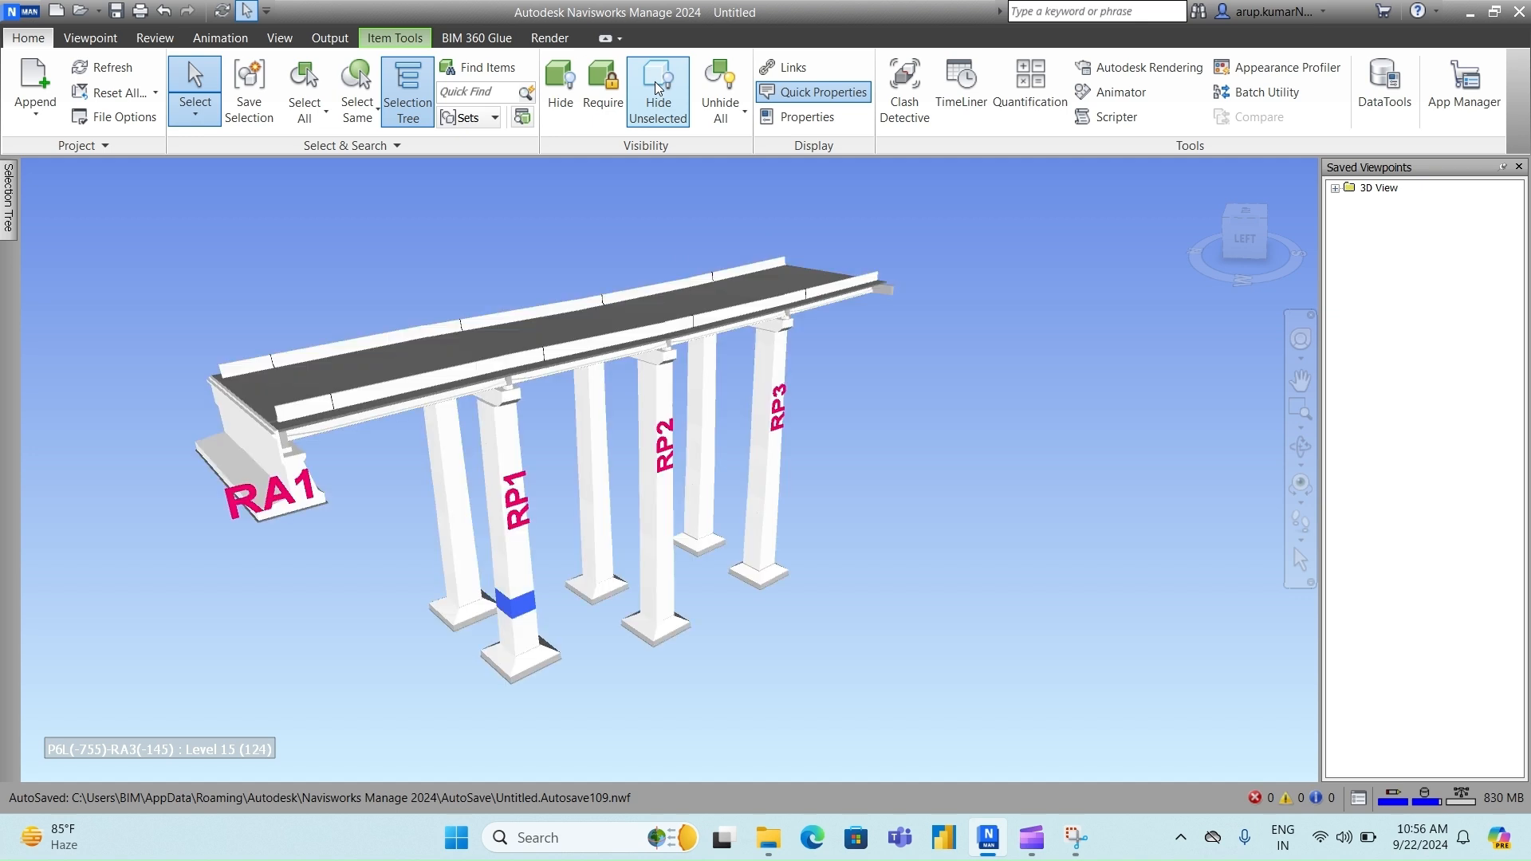
click(901, 459)
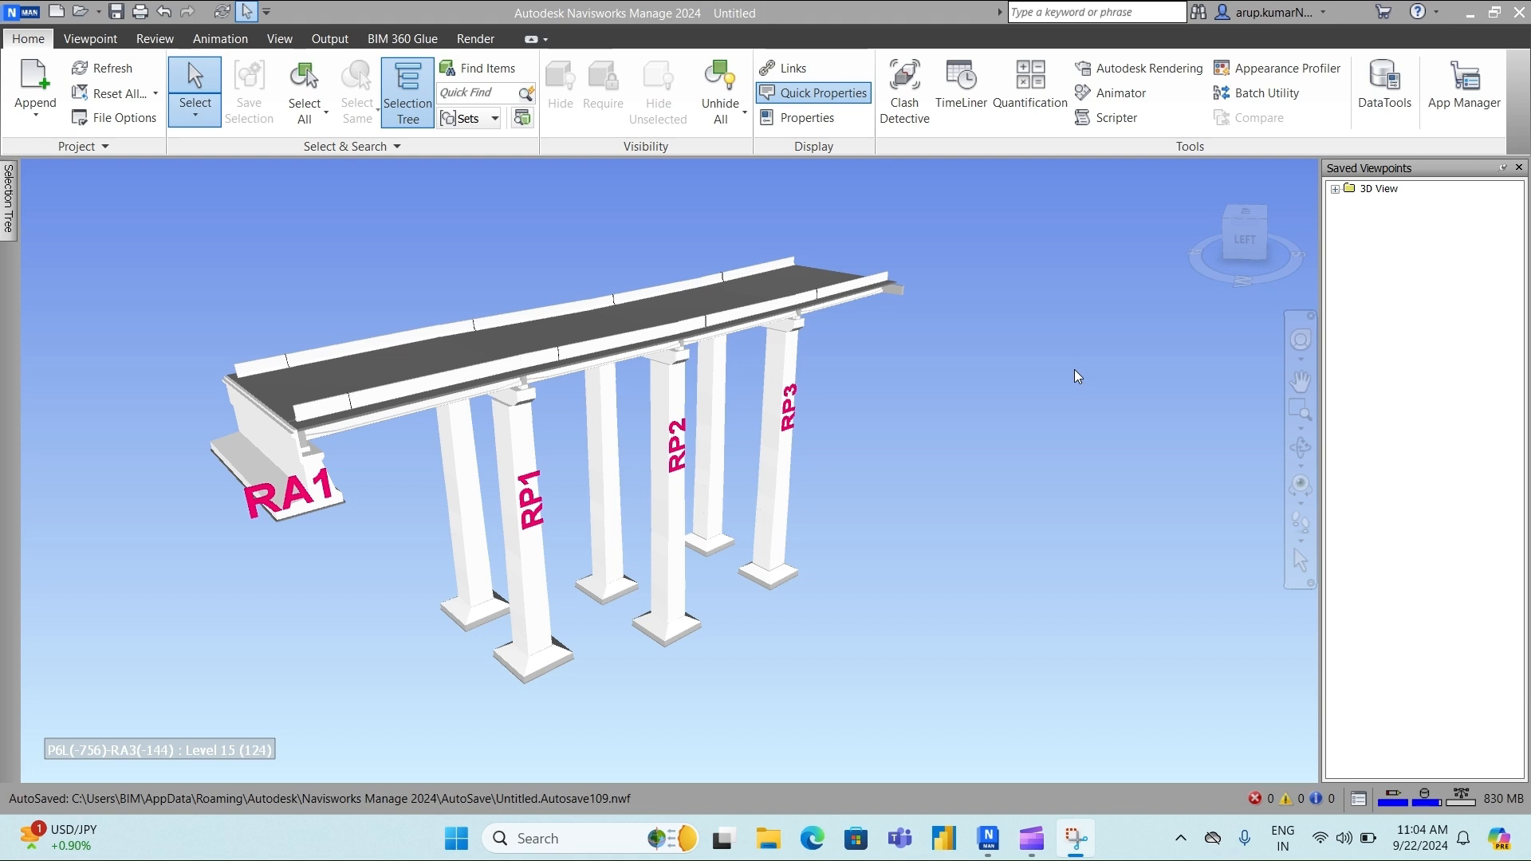
- Move a segment in the lower part of pier RP1 sideways out of its column with the Move gizmo
click(542, 592)
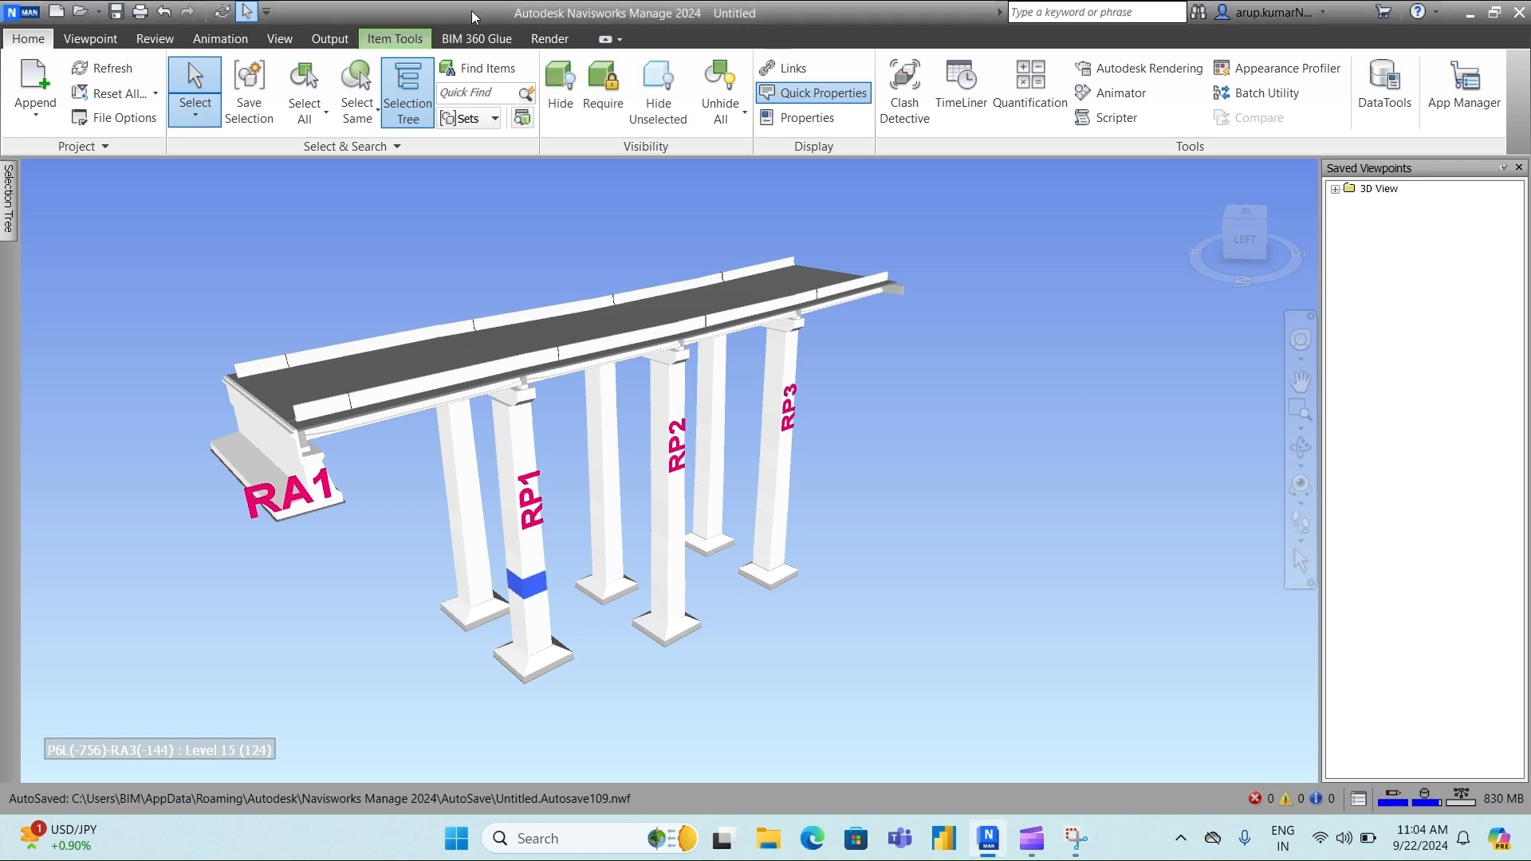
click(390, 42)
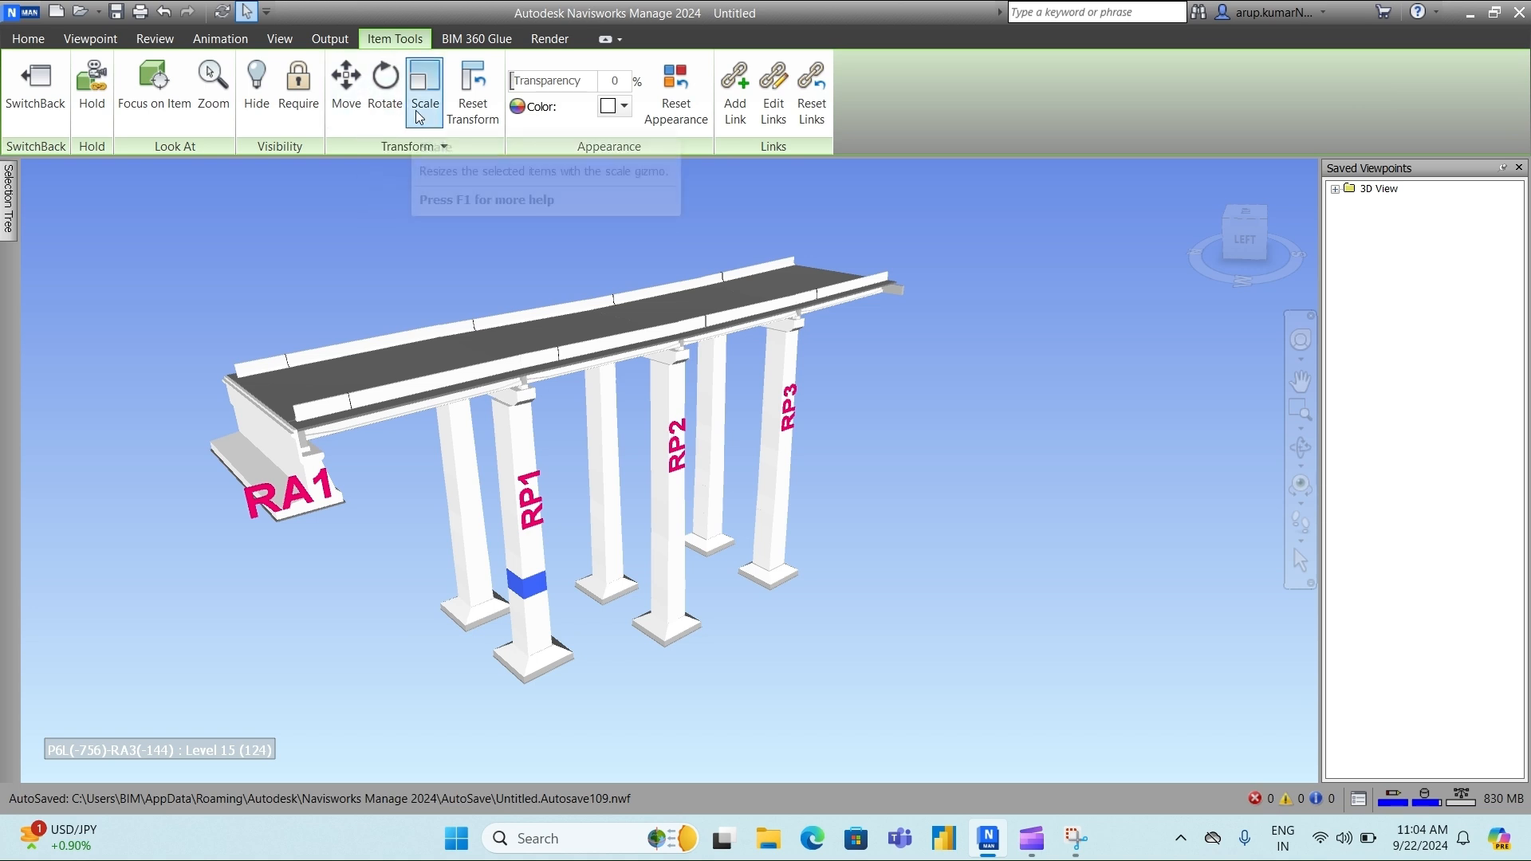
click(345, 106)
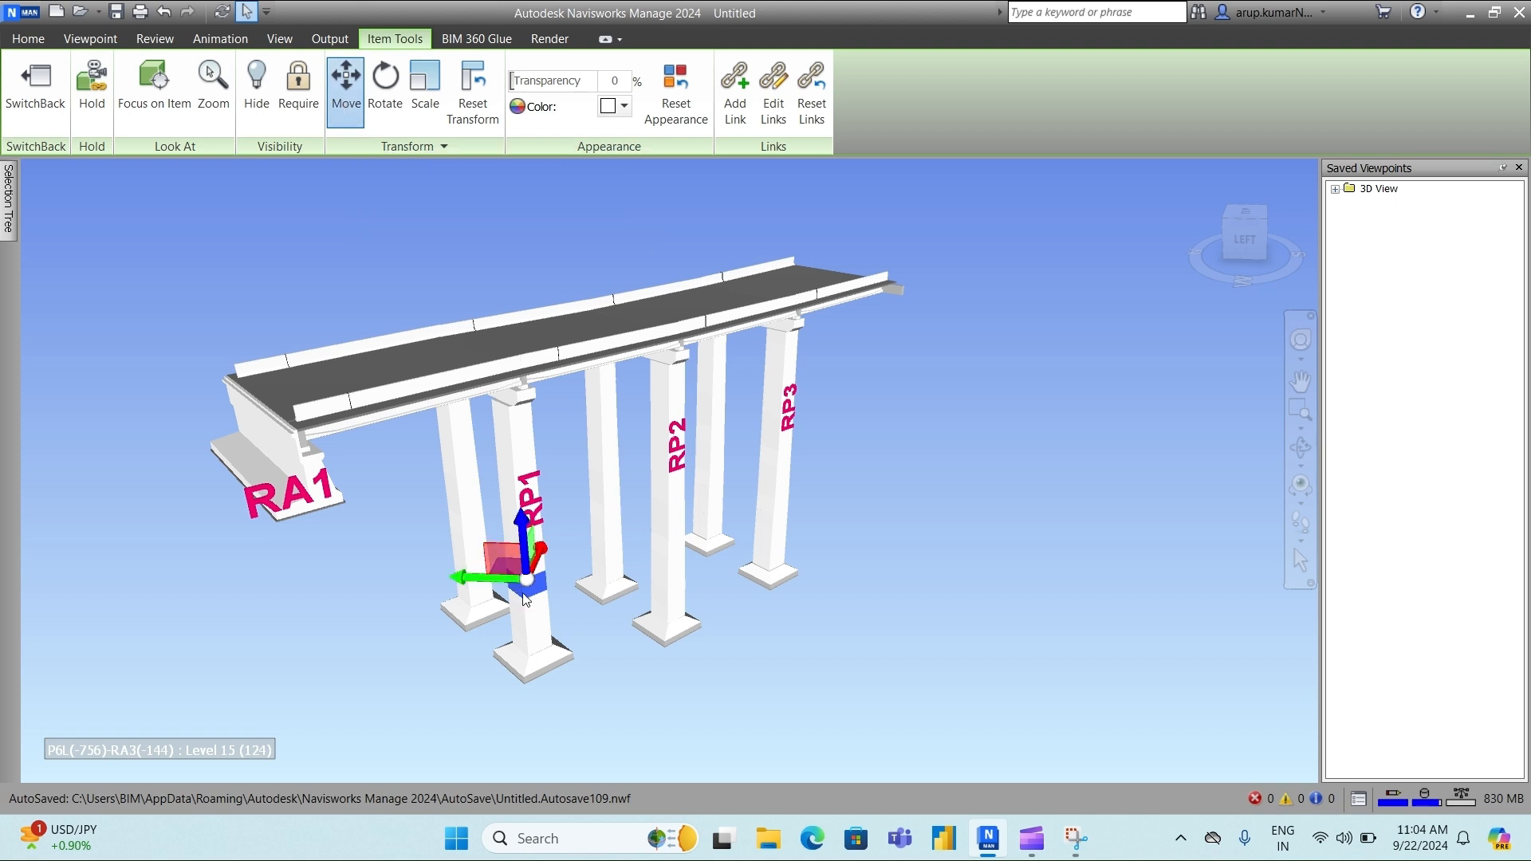
scroll(524, 599, up, 5)
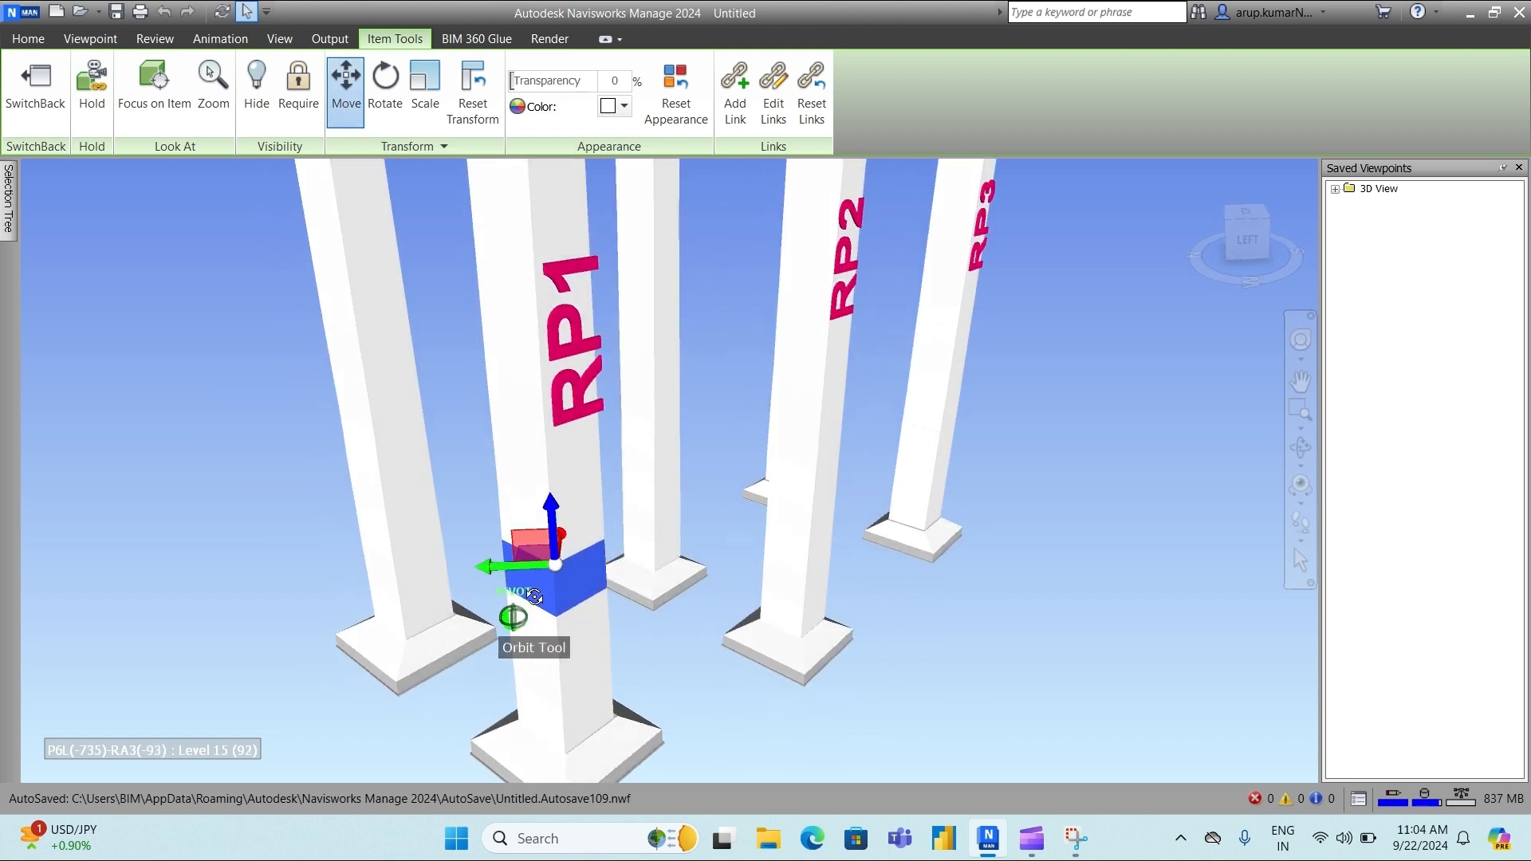
mouse_move(535, 598)
shift+middle_down()
mouse_move(498, 592)
mouse_move(562, 590)
shift+middle_up()
drag(502, 569, 278, 592)
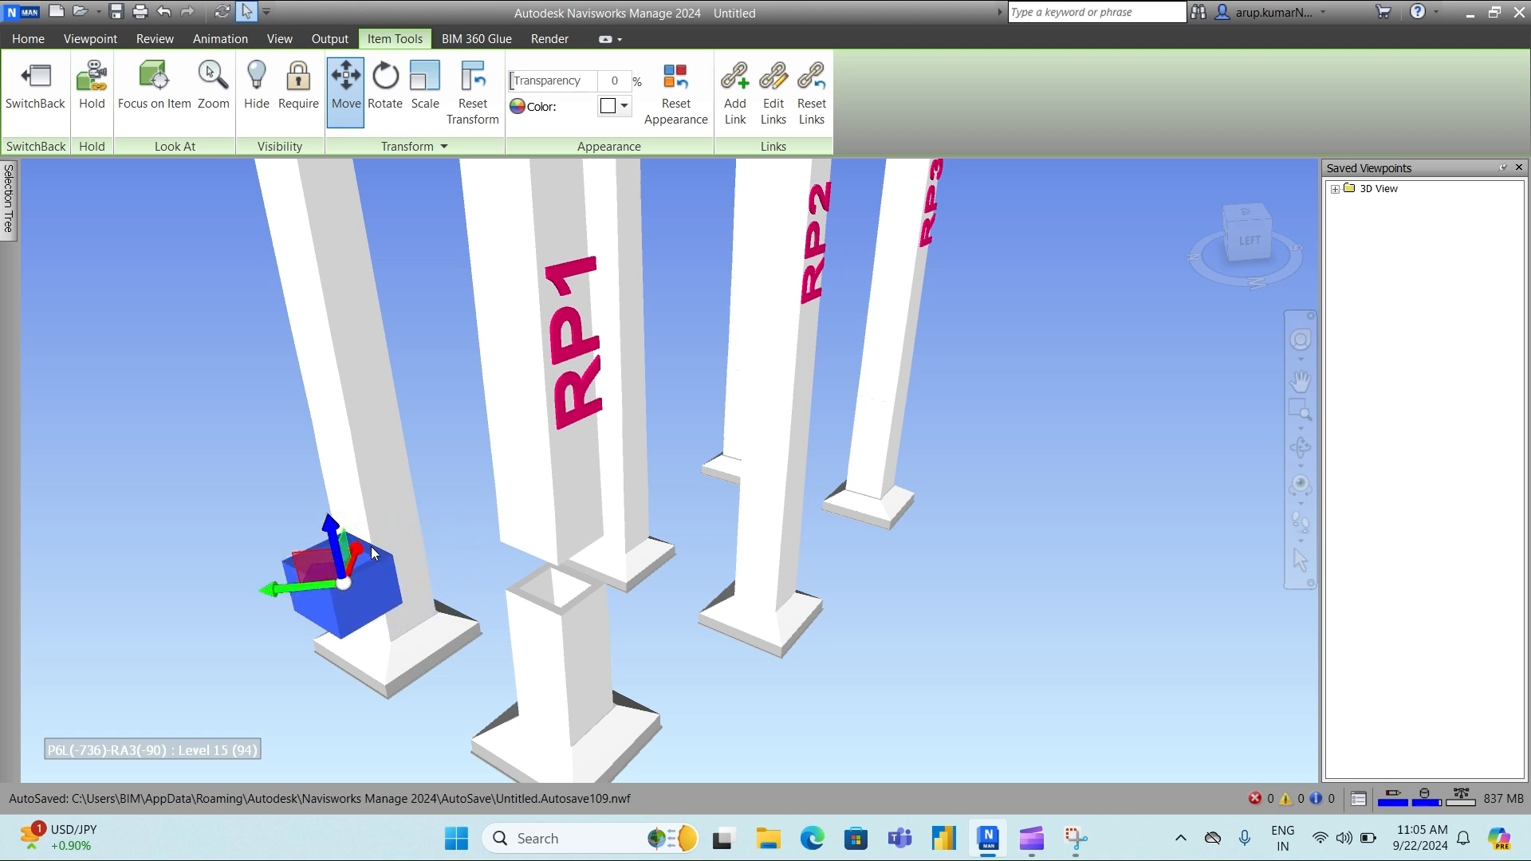
- Shift the detached RP1 segment in depth, raise it, and move it farther sideways past the neighbouring column
drag(362, 562, 440, 397)
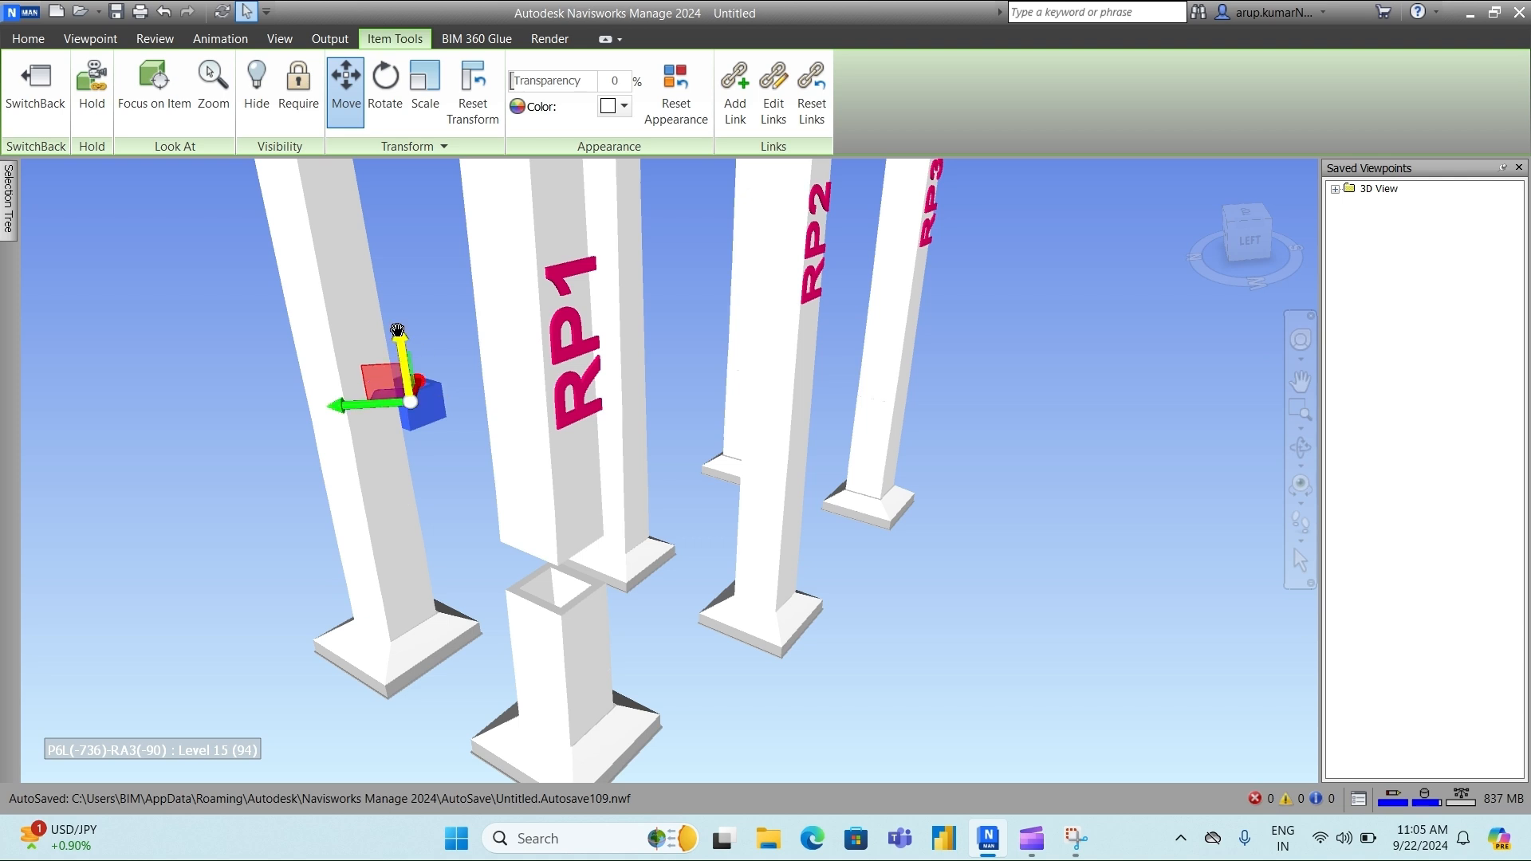
drag(393, 332, 388, 262)
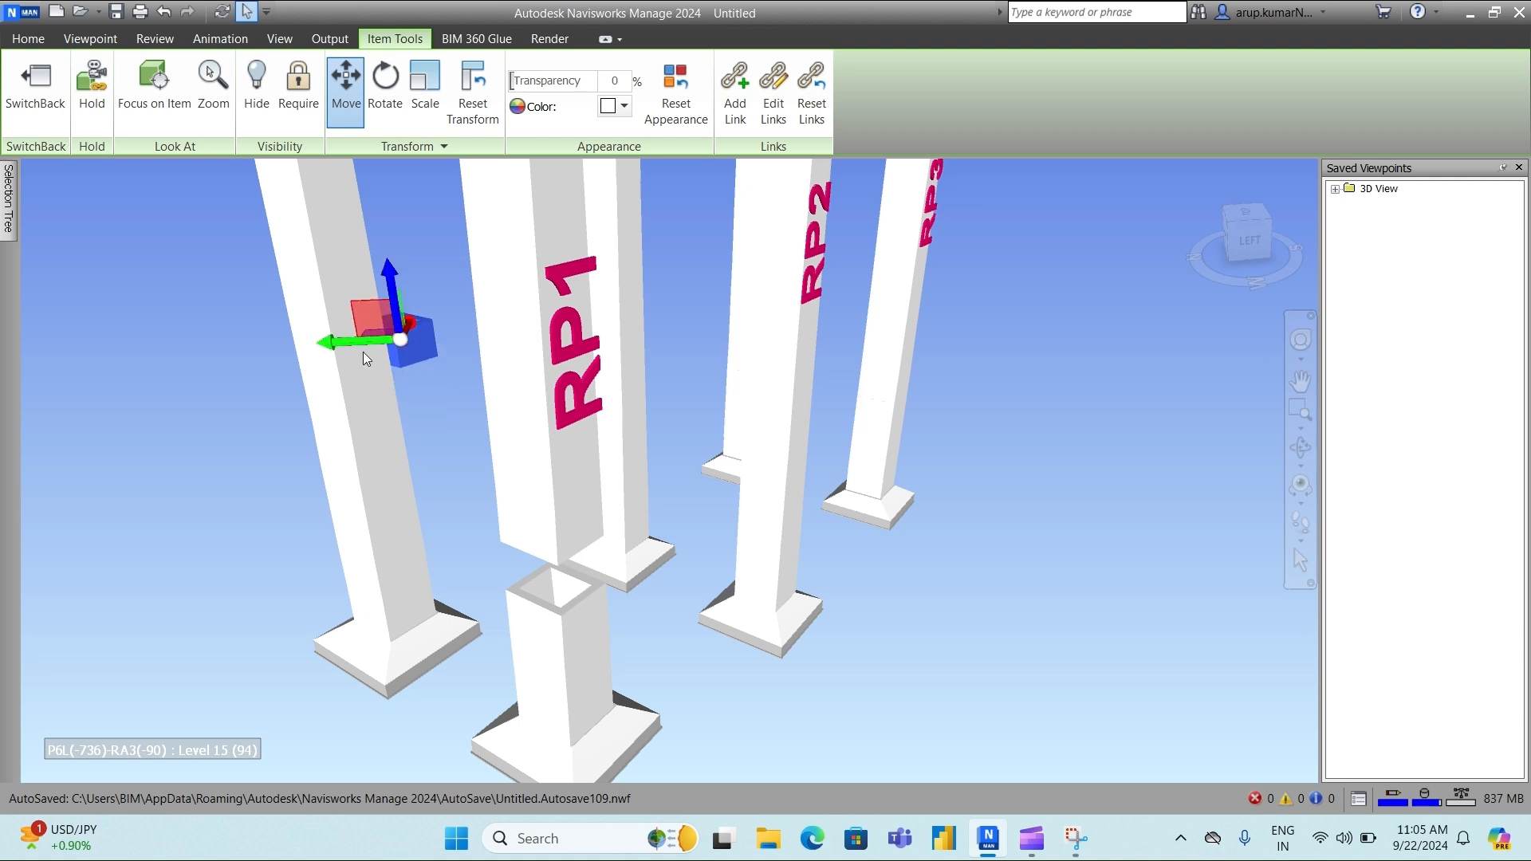
drag(360, 344, 174, 350)
- Examine the moved segment up close from several sides and clear the selection
middle_drag(323, 457, 520, 476)
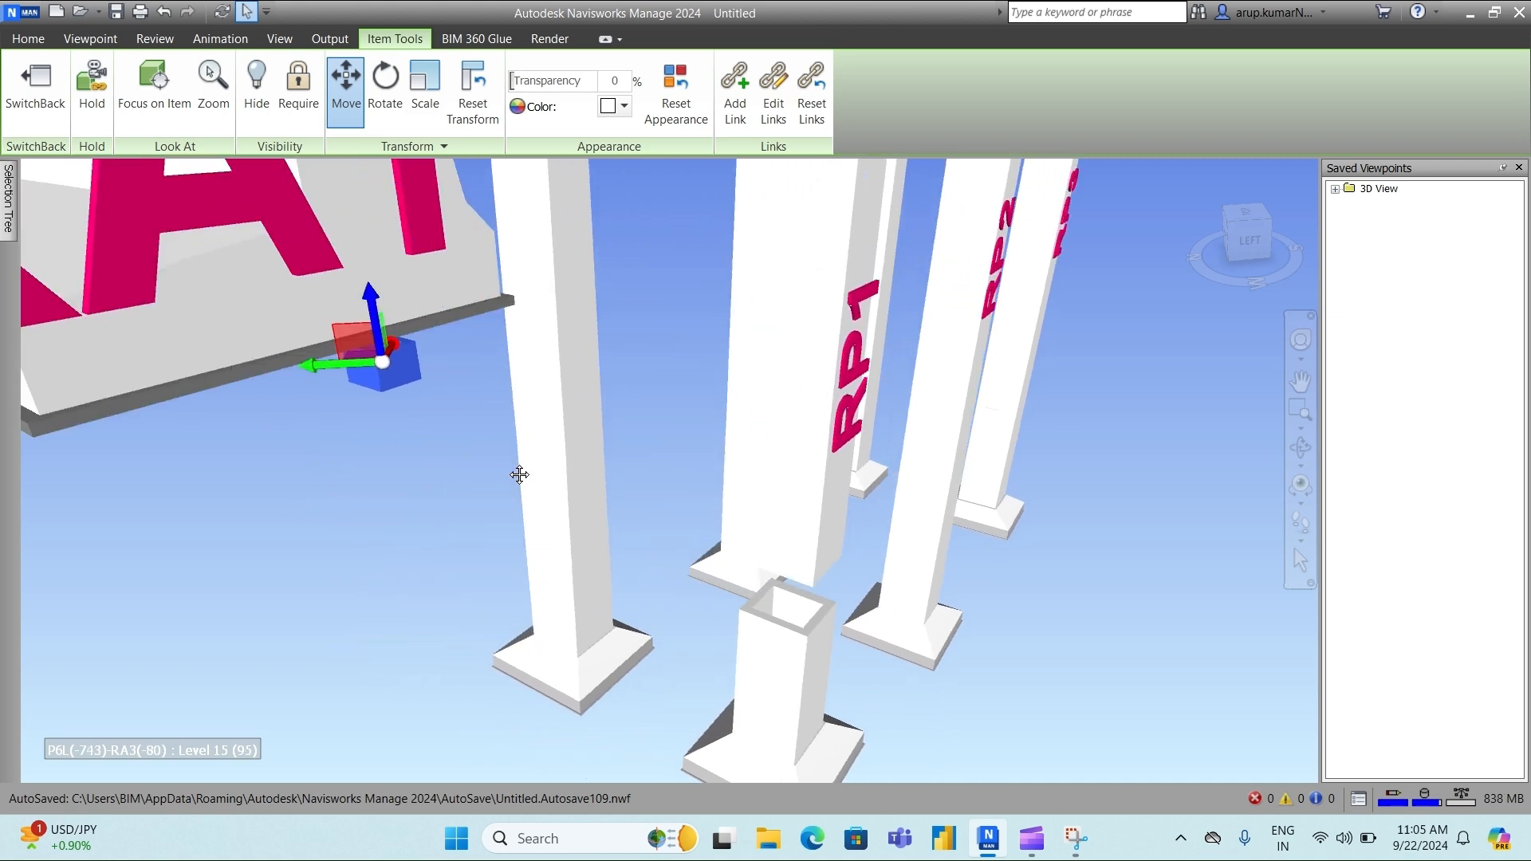
scroll(351, 319, up, 1)
shift+middle_drag(416, 444, 417, 383)
scroll(437, 489, down, 1)
shift+middle_drag(410, 555, 409, 570)
scroll(393, 541, up, 5)
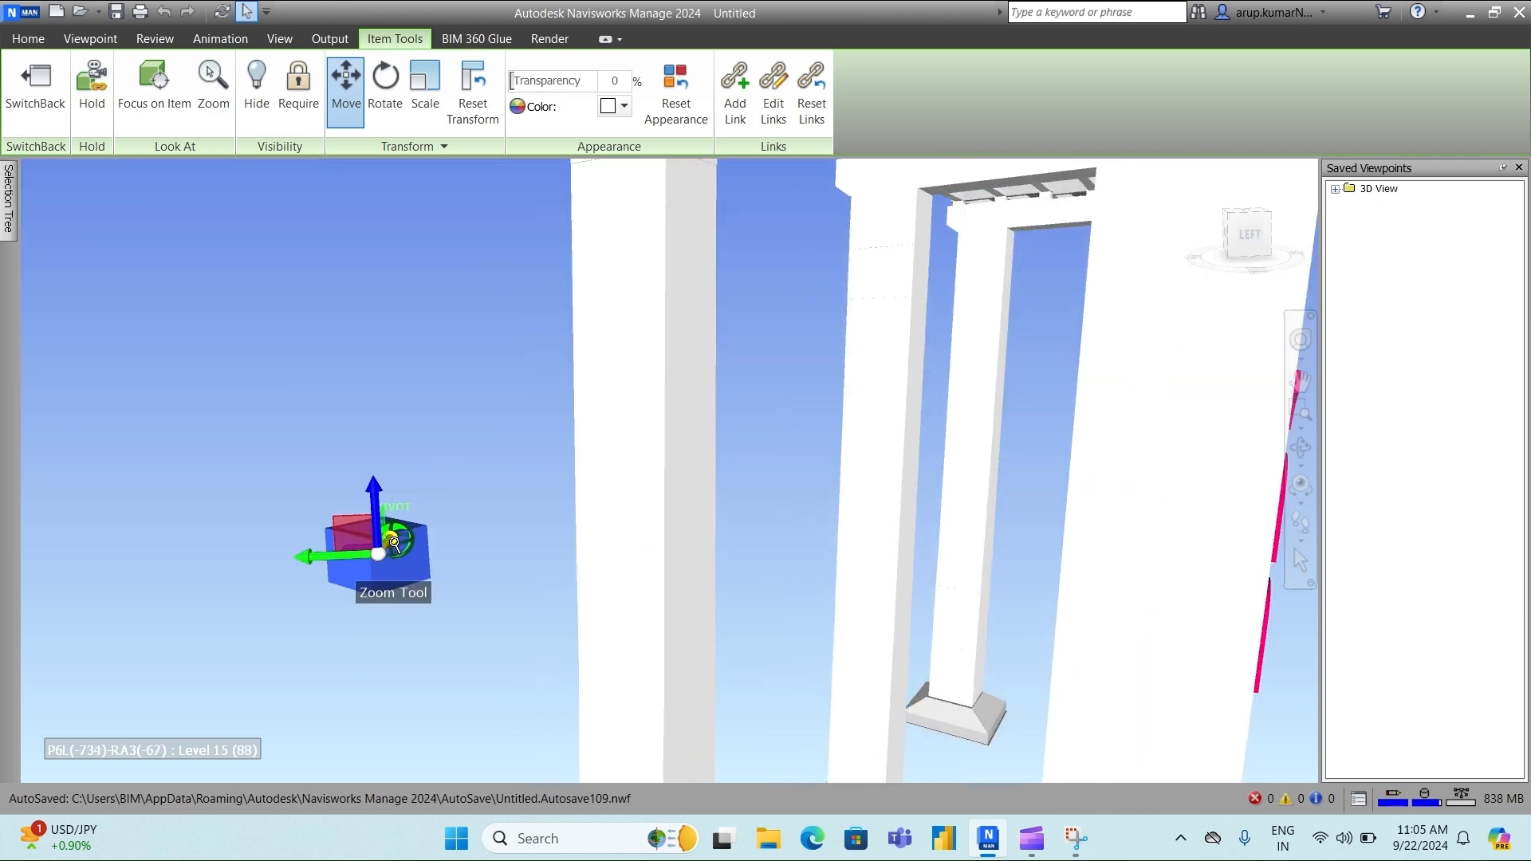
shift+middle_drag(393, 640, 462, 646)
scroll(463, 650, up, 1)
click(493, 588)
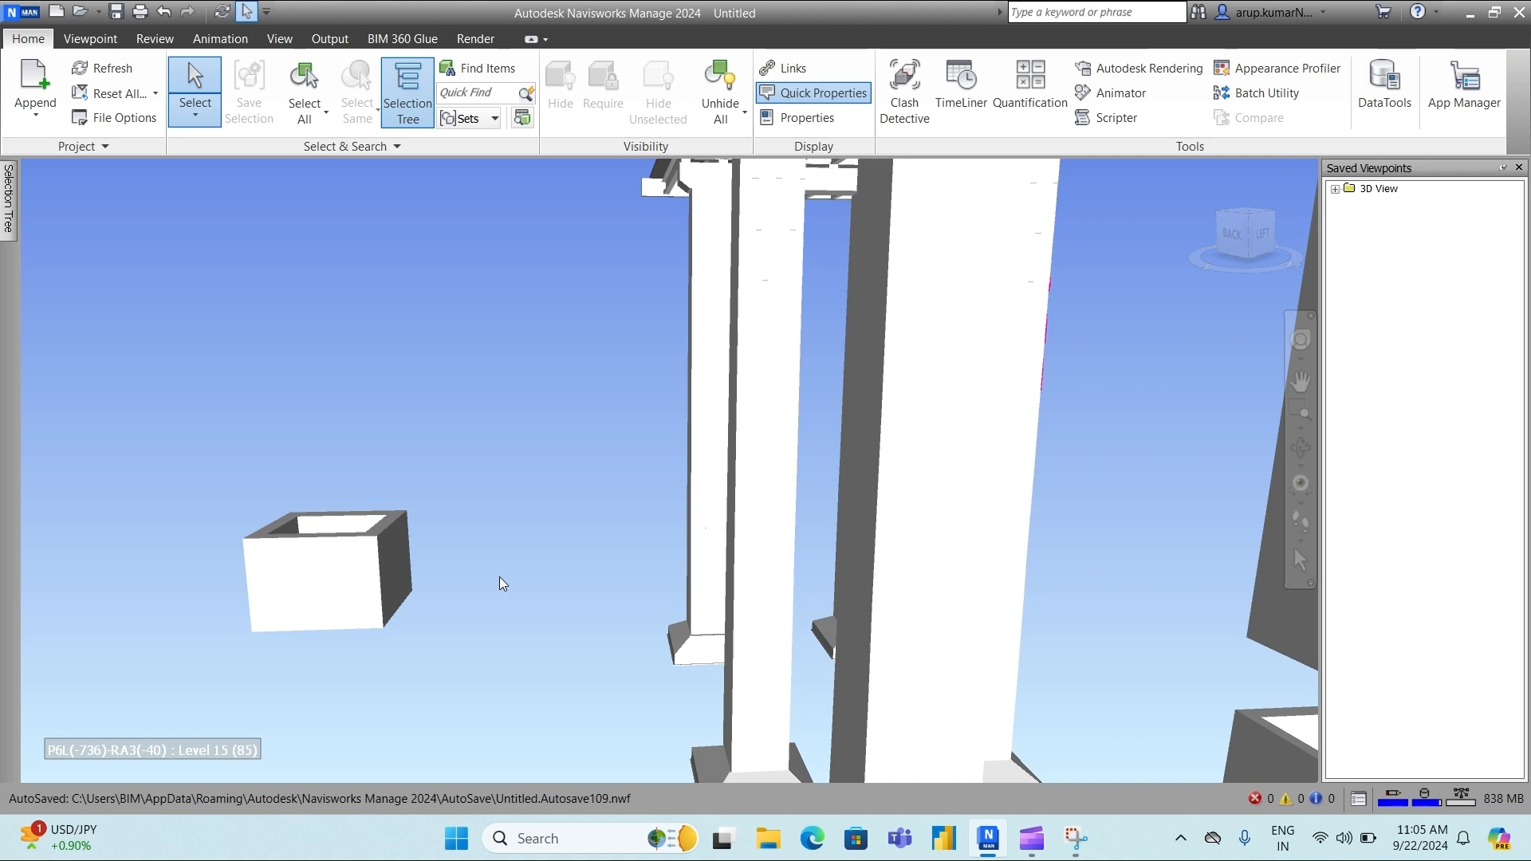
- Select the detached RP1 segment and tilt it slightly with the Rotate gizmo
mouse_move(371, 582)
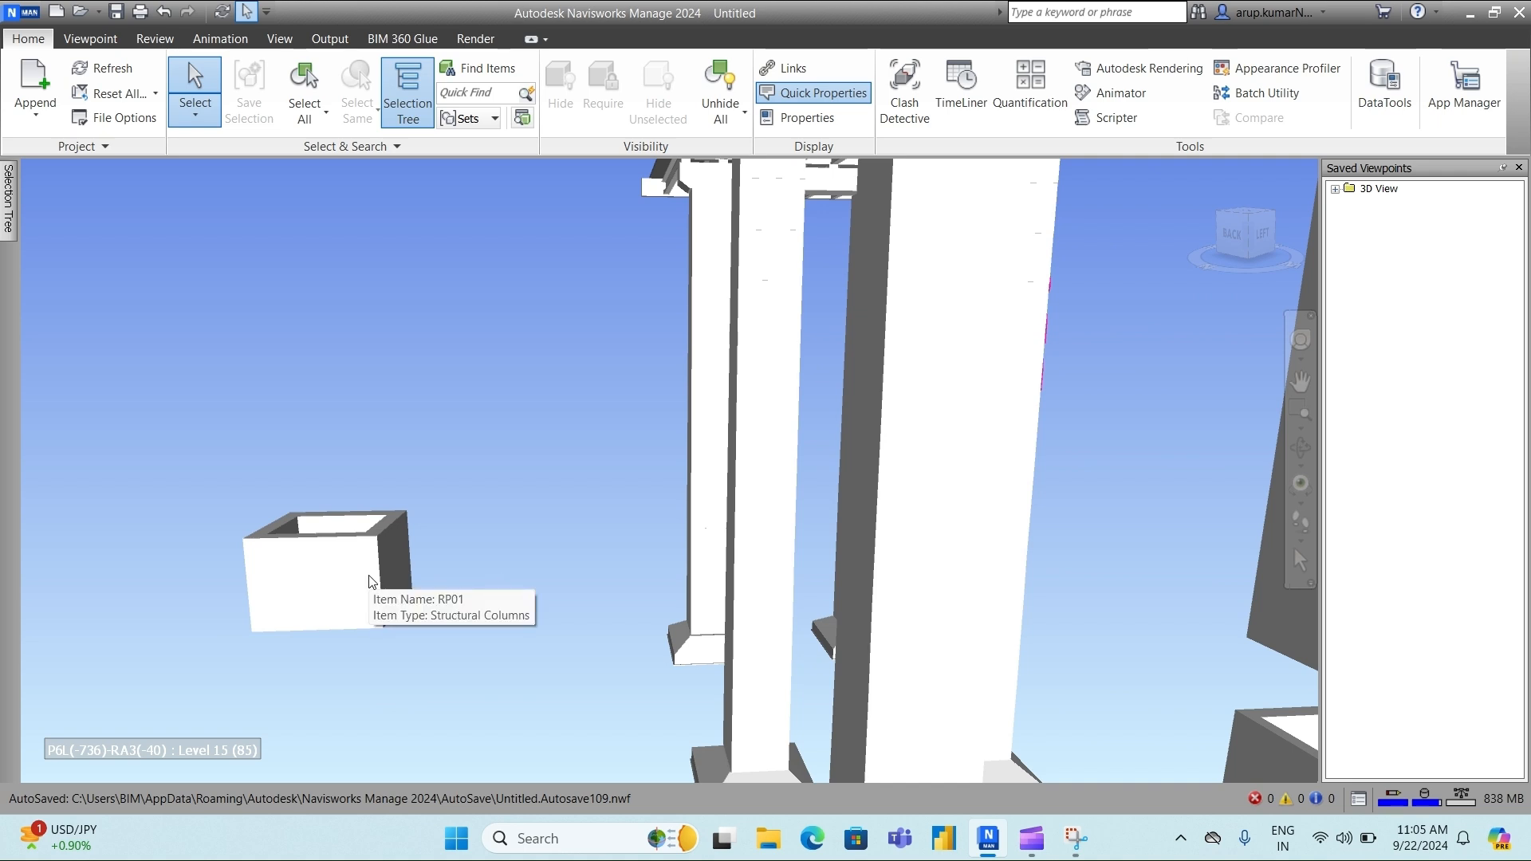
click(371, 581)
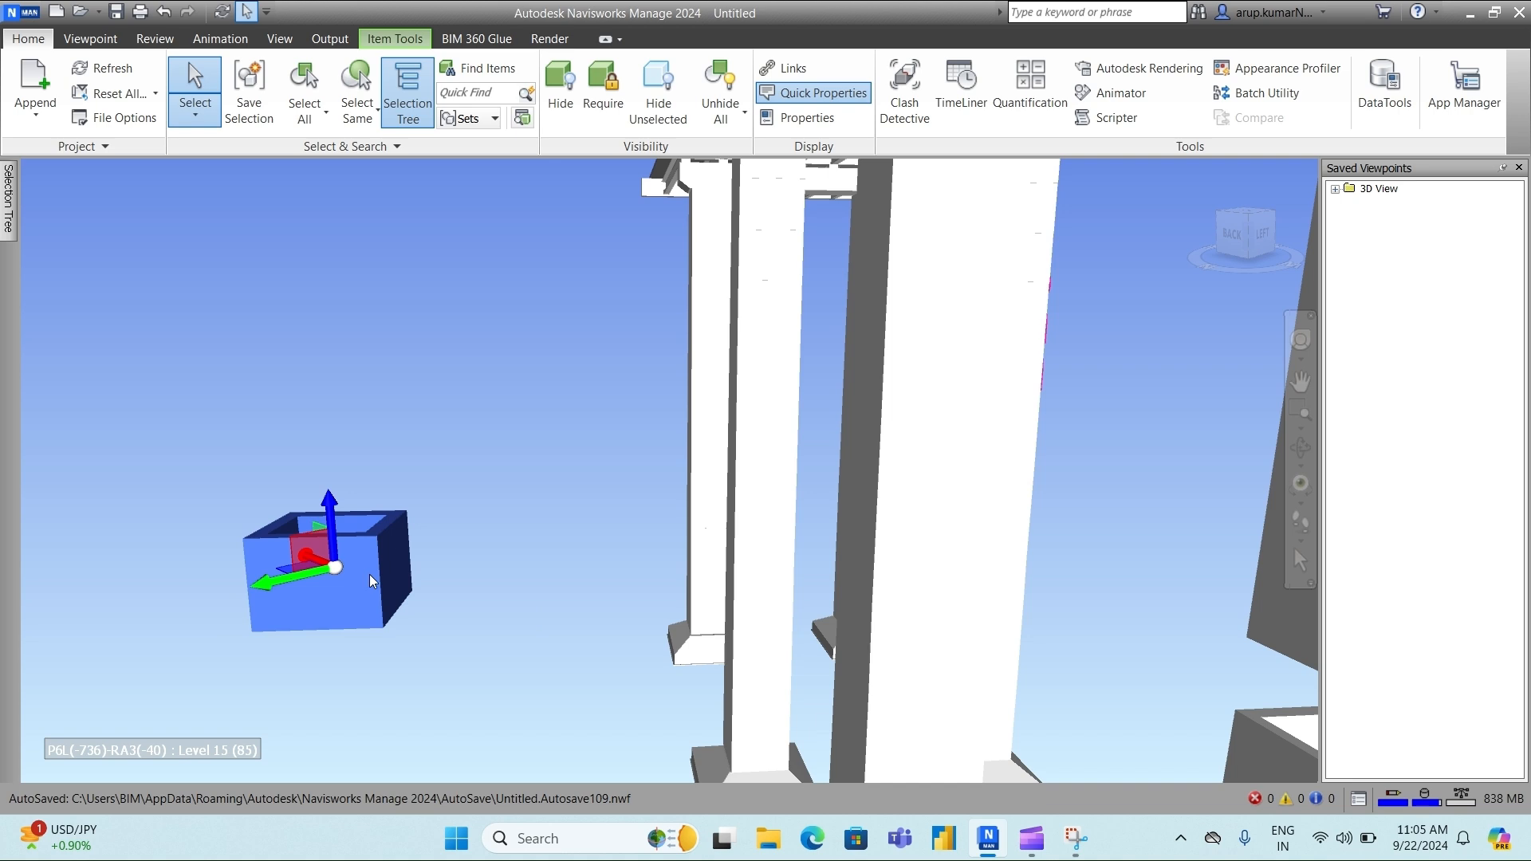
click(403, 46)
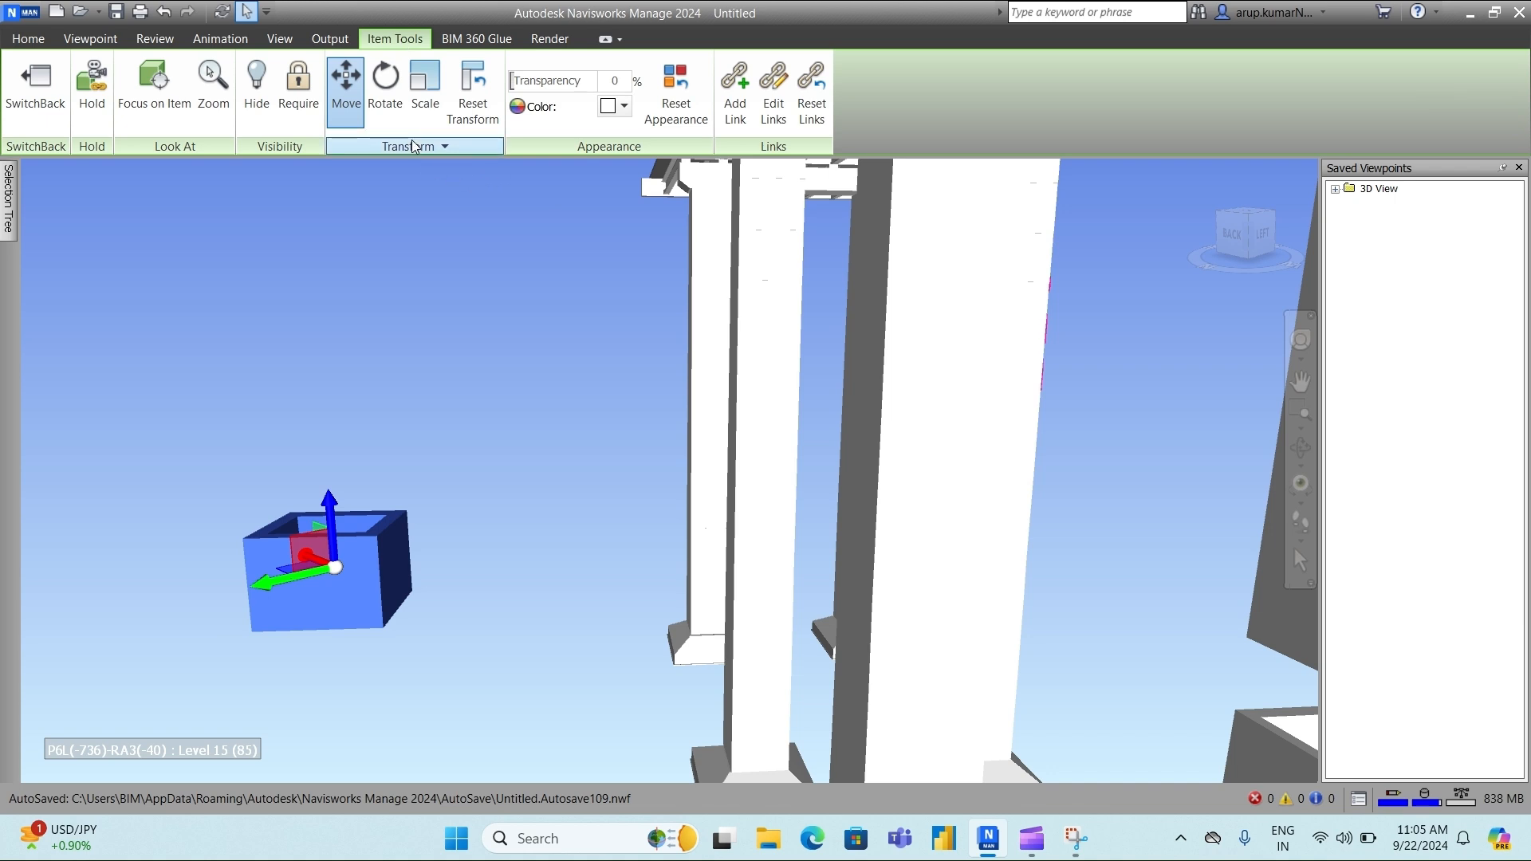
click(393, 118)
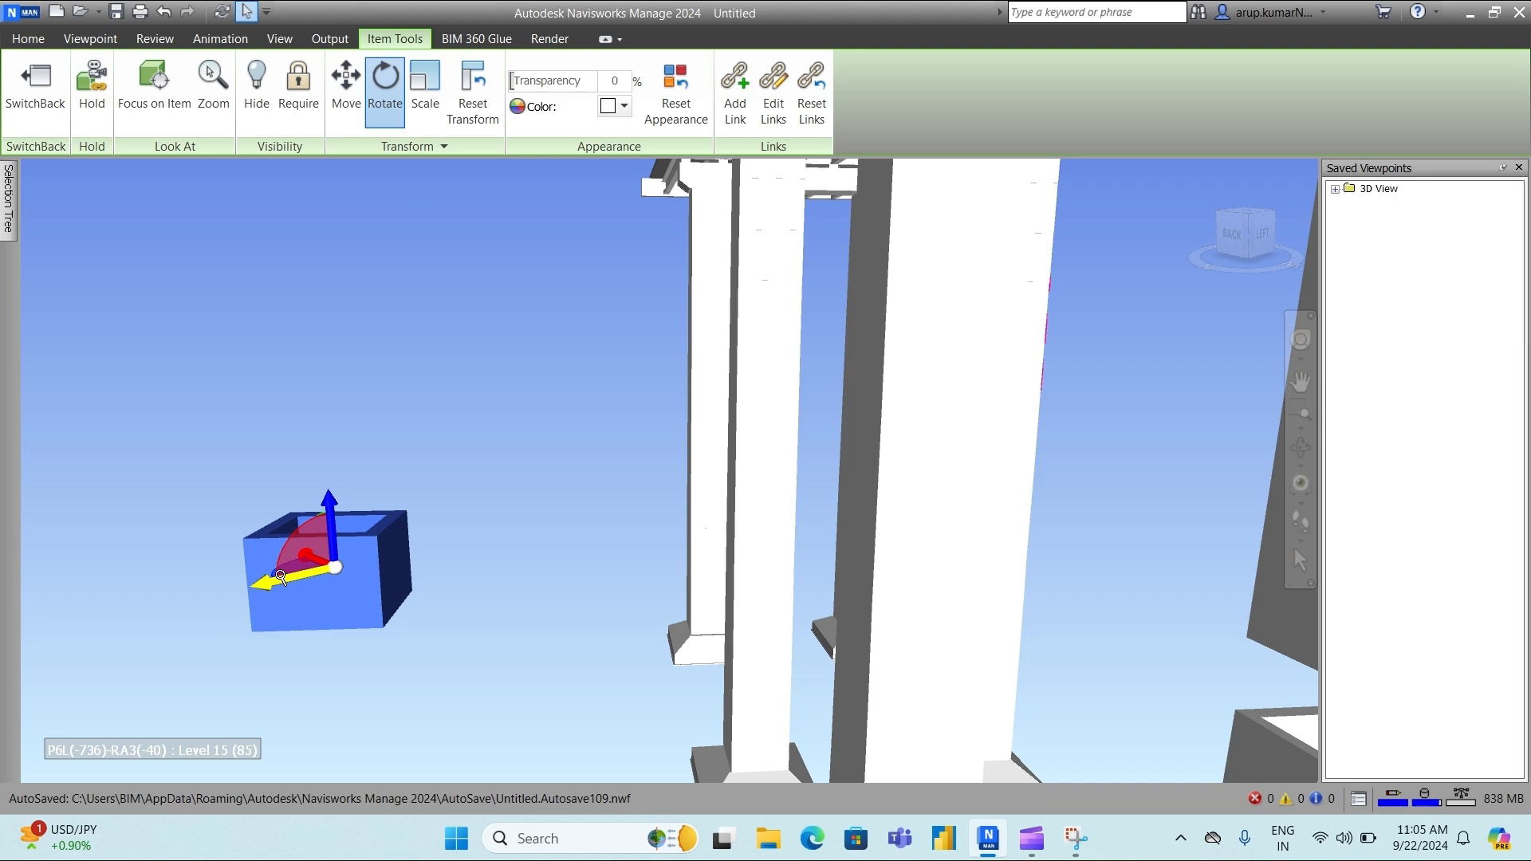
scroll(281, 576, up, 5)
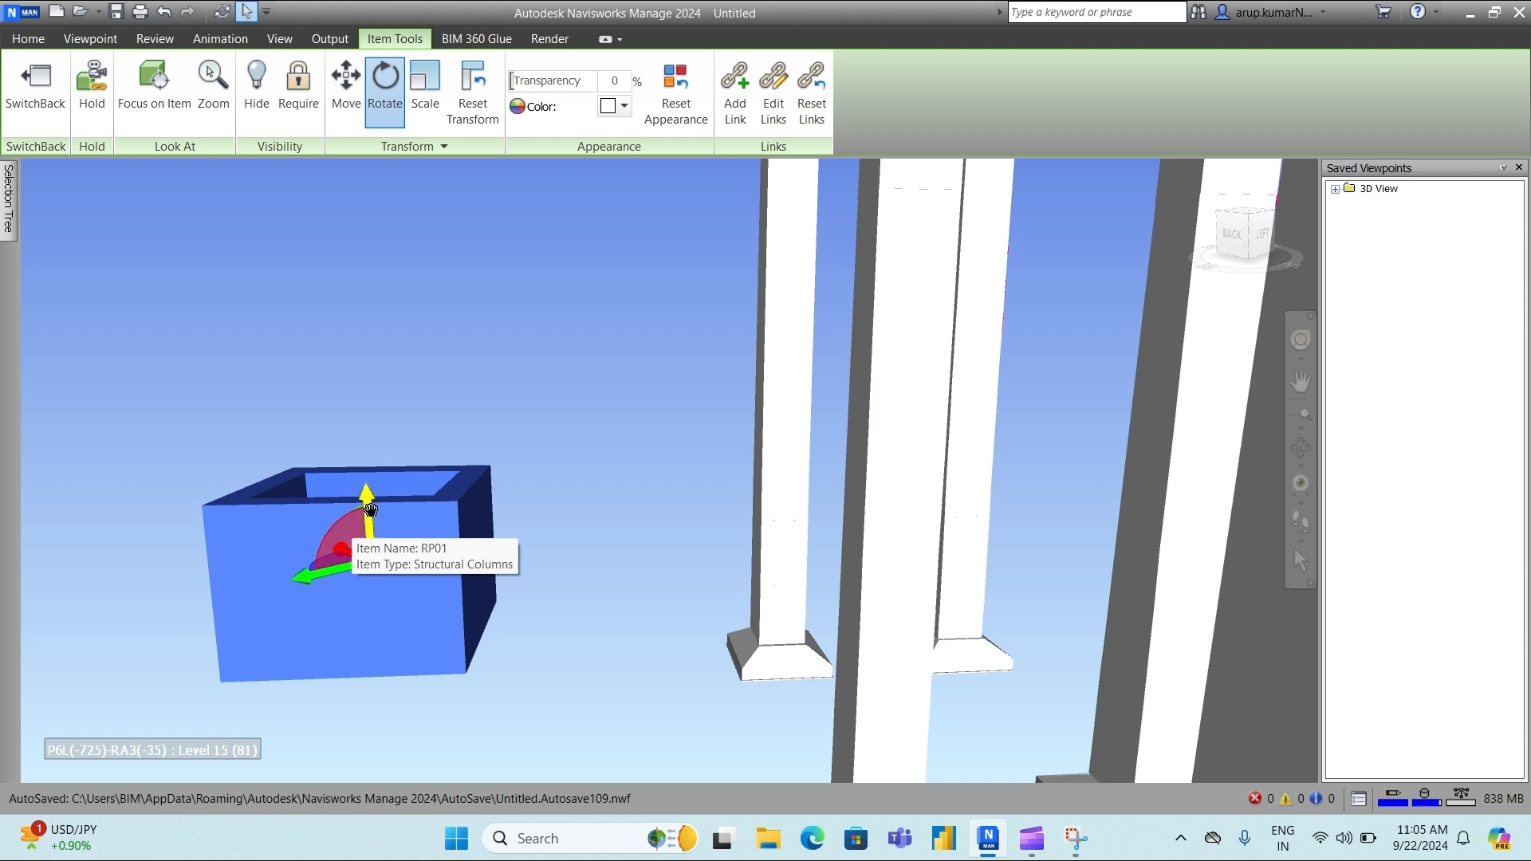
drag(342, 531, 355, 559)
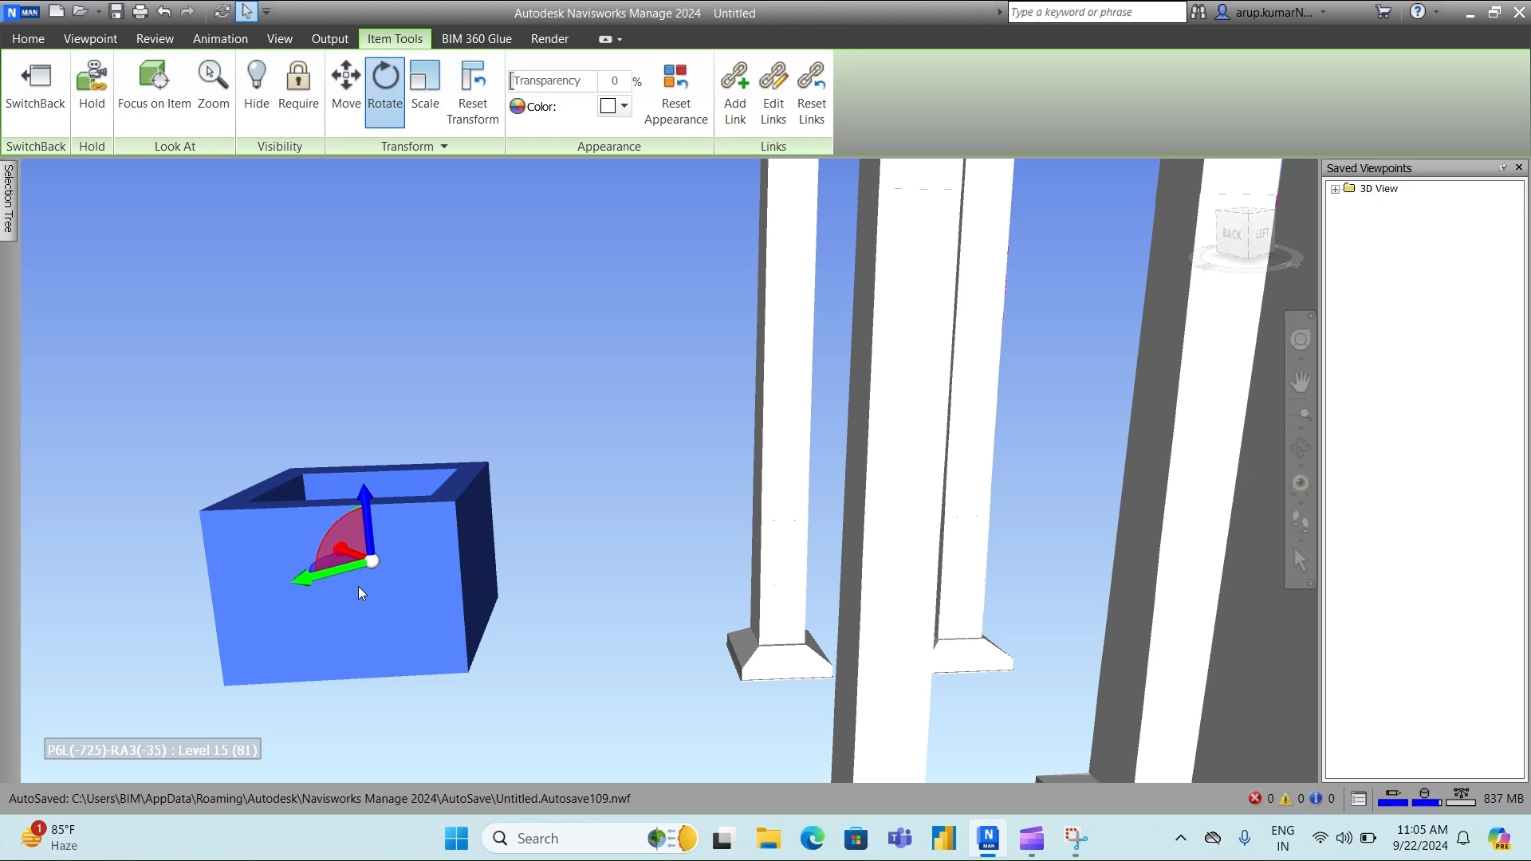
- Rotate the detached segment further in the gizmo's green and blue planes, including a turn about the vertical axis, and deselect it
shift+middle_drag(359, 588, 497, 586)
mouse_move(405, 601)
shift+middle_down()
mouse_move(369, 615)
mouse_move(454, 585)
shift+middle_up()
shift+middle_drag(356, 615, 437, 612)
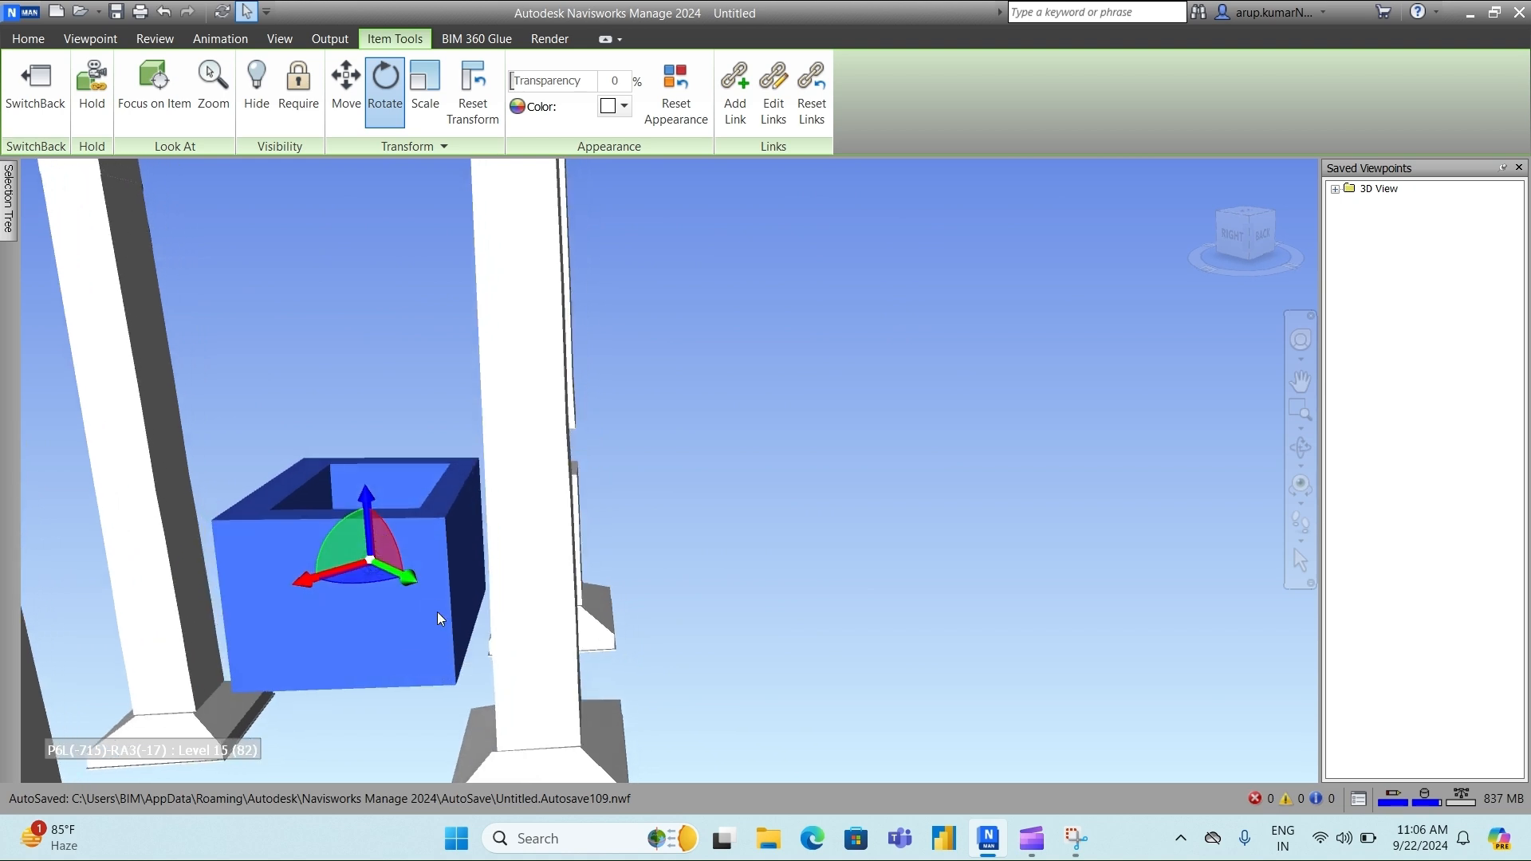
drag(347, 528, 358, 577)
scroll(358, 577, up, 2)
shift+middle_drag(358, 577, 376, 613)
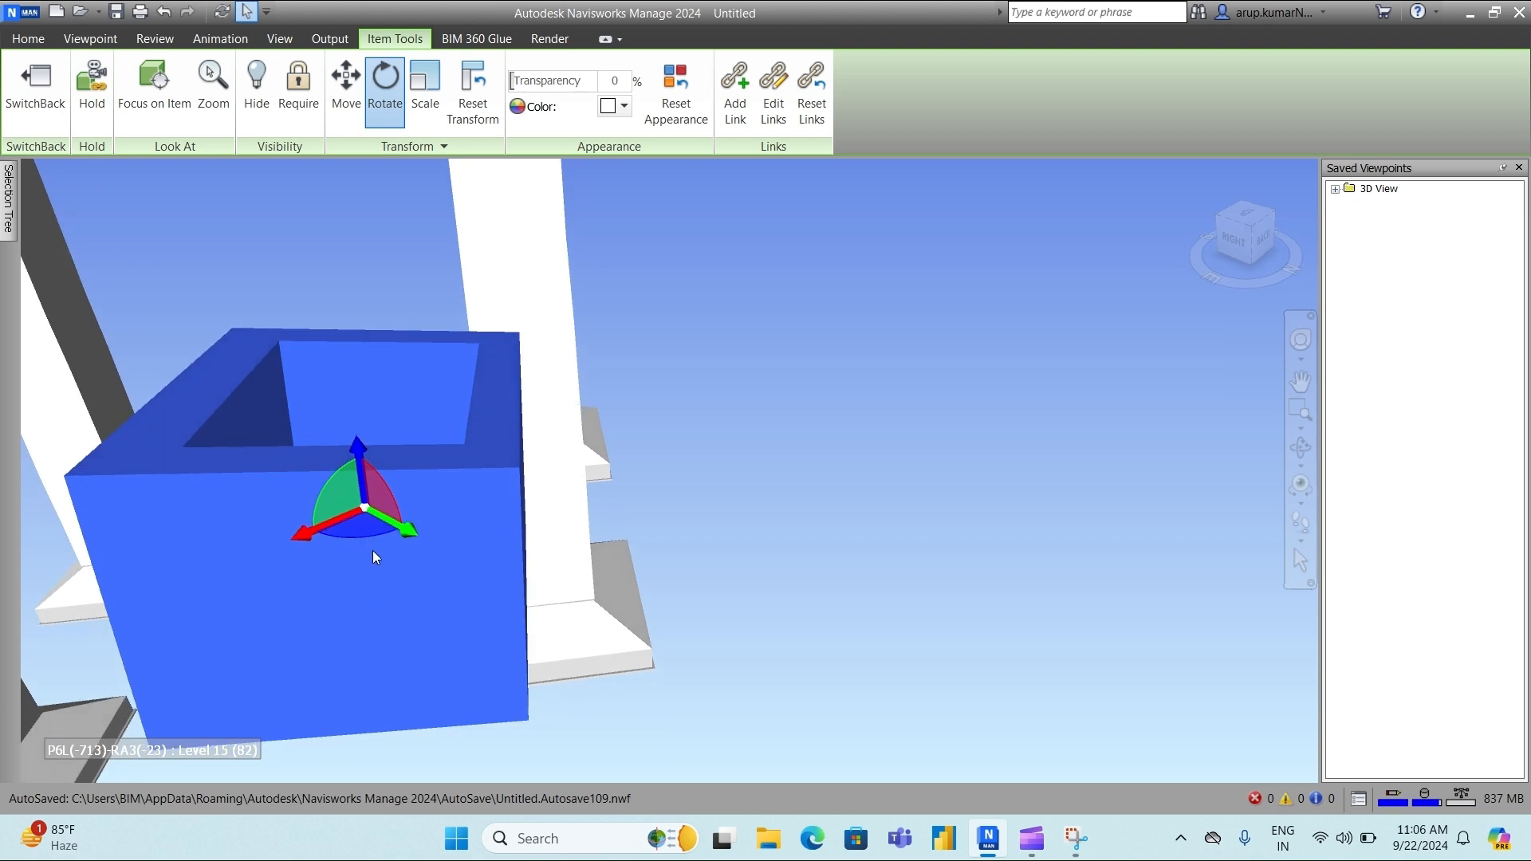
drag(365, 531, 395, 547)
click(629, 472)
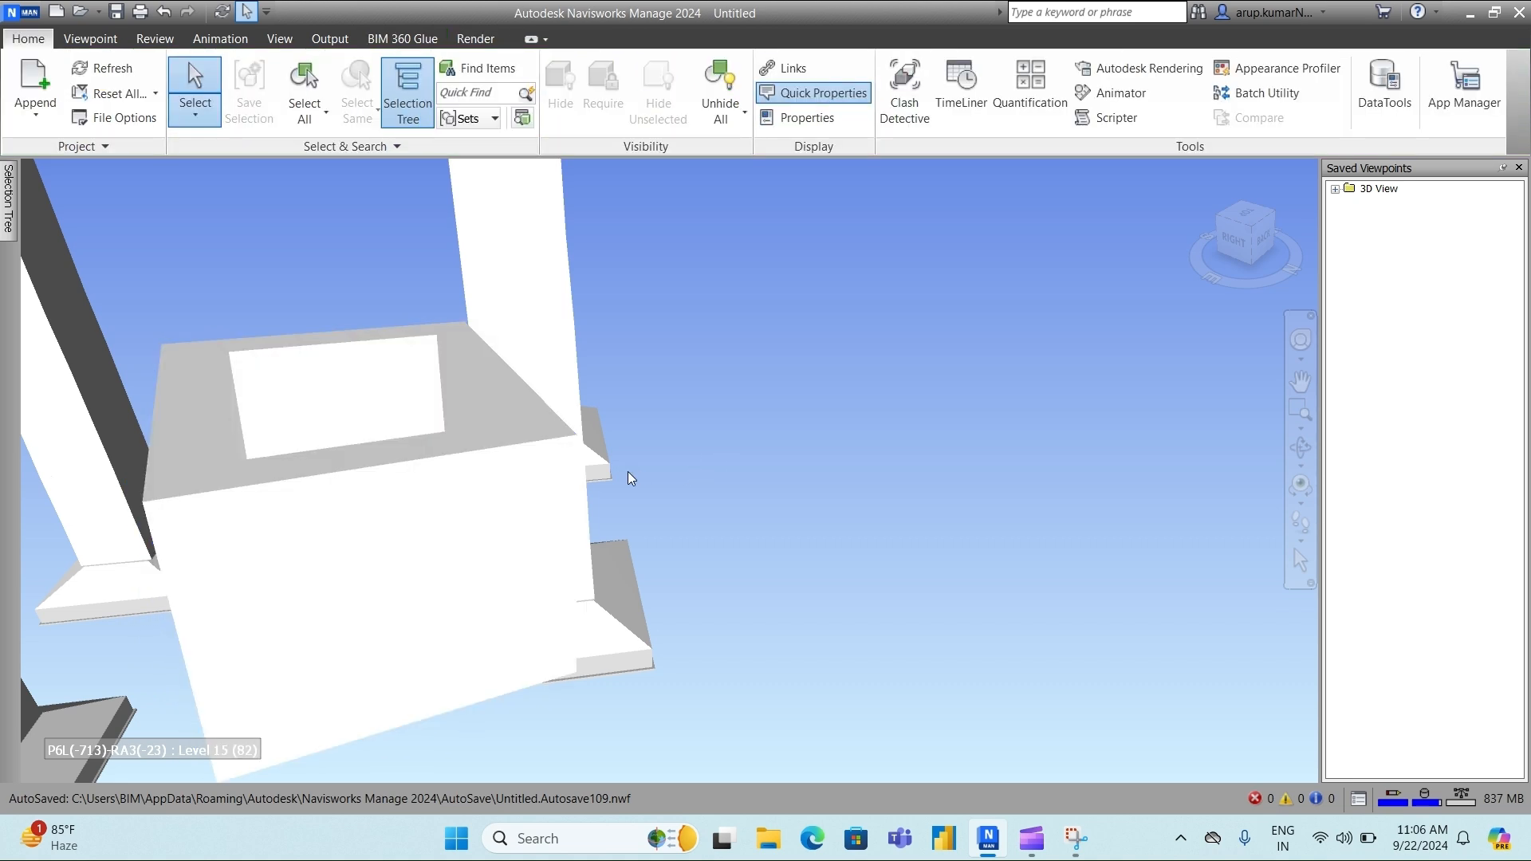
- Enlarge and elongate the detached RP1 segment by scaling it in the Scale gizmo's red and green planes, and deselect it
shift+middle_drag(615, 477, 579, 553)
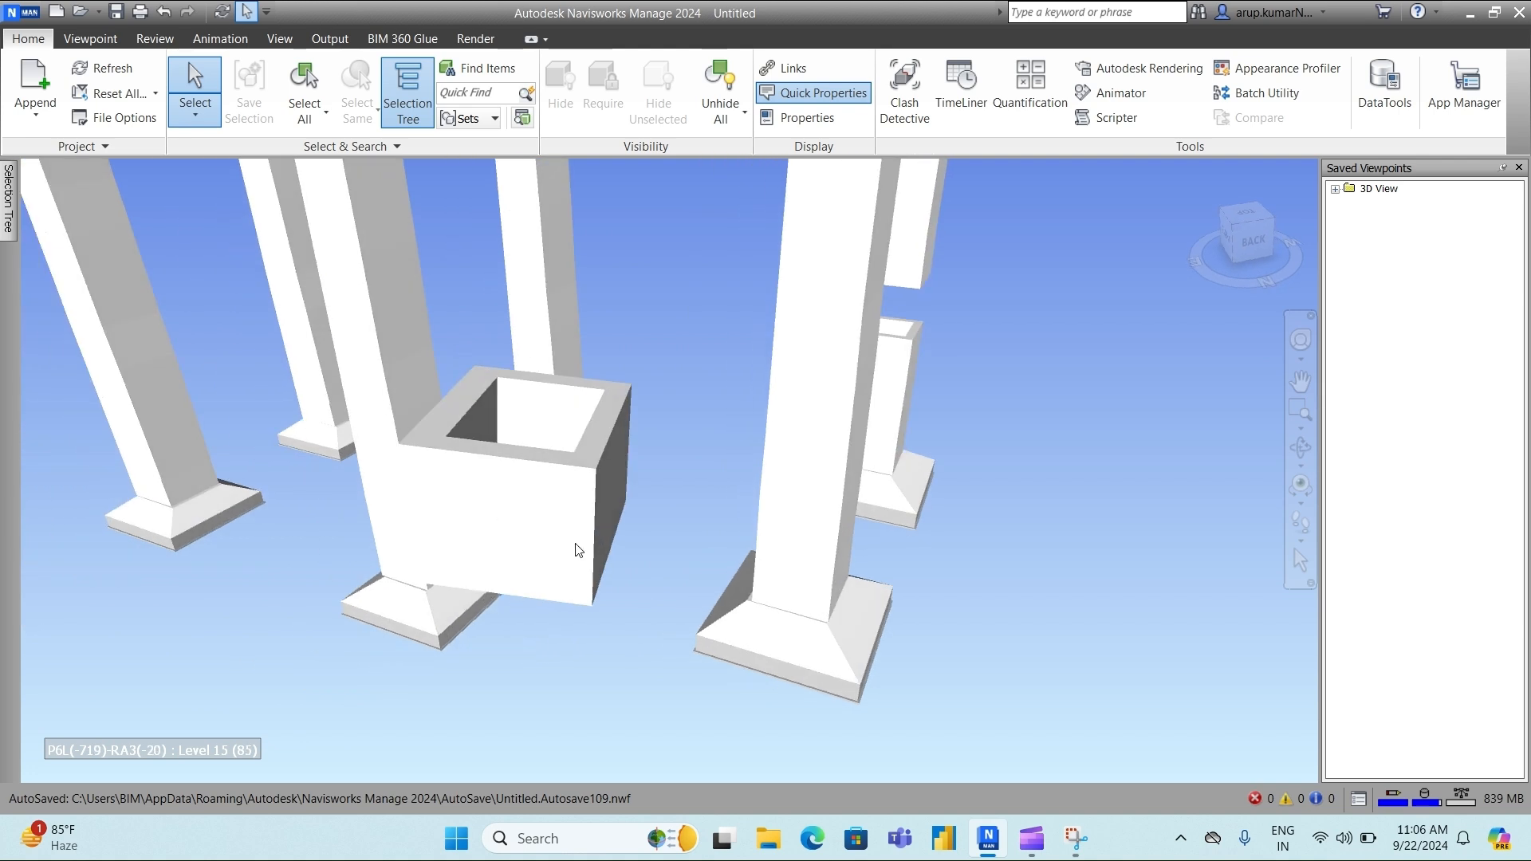
click(577, 528)
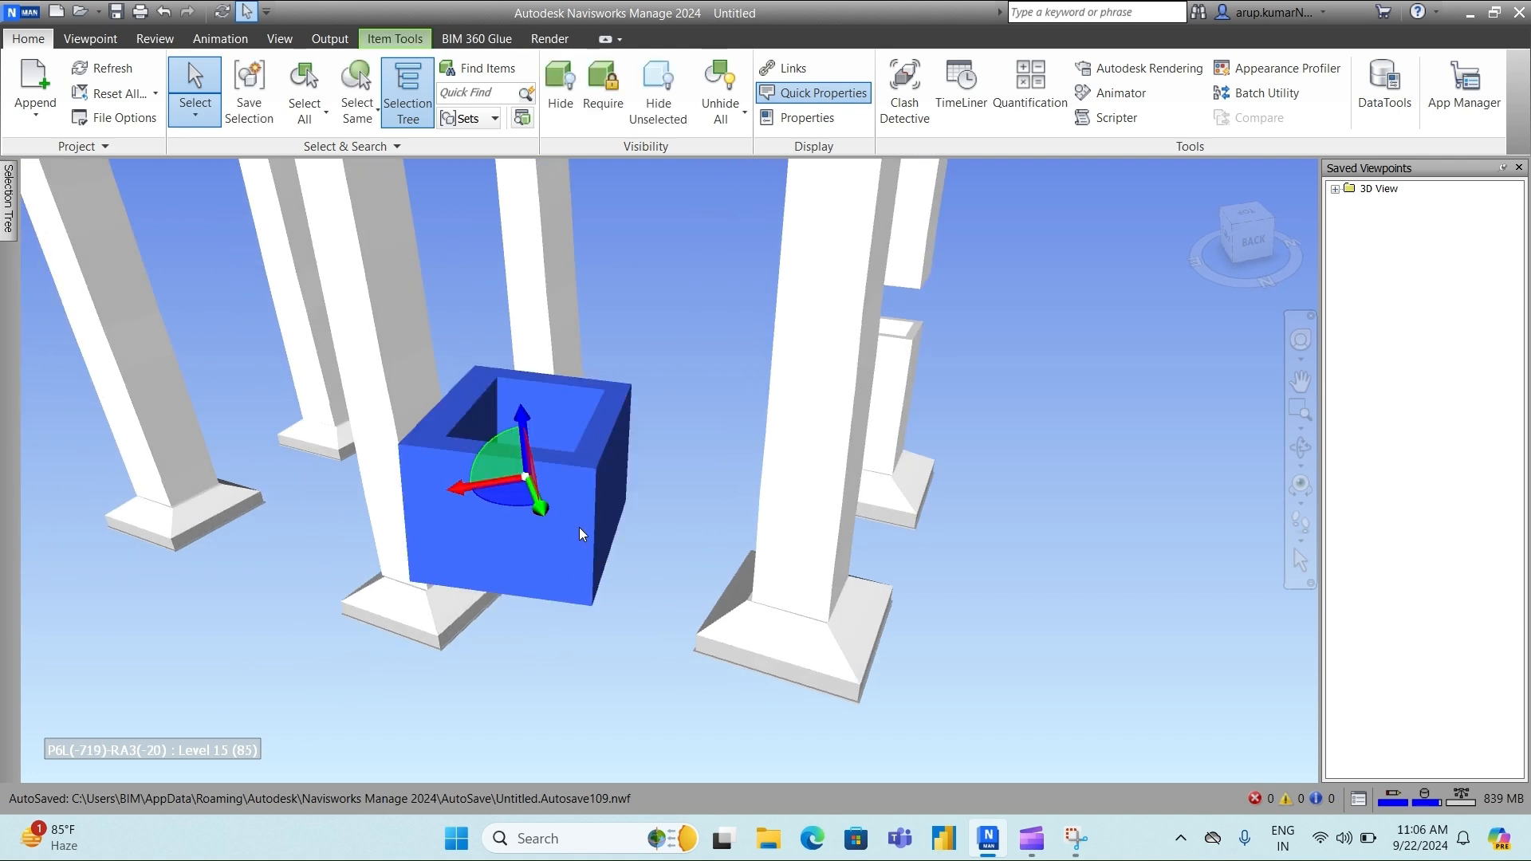
click(390, 41)
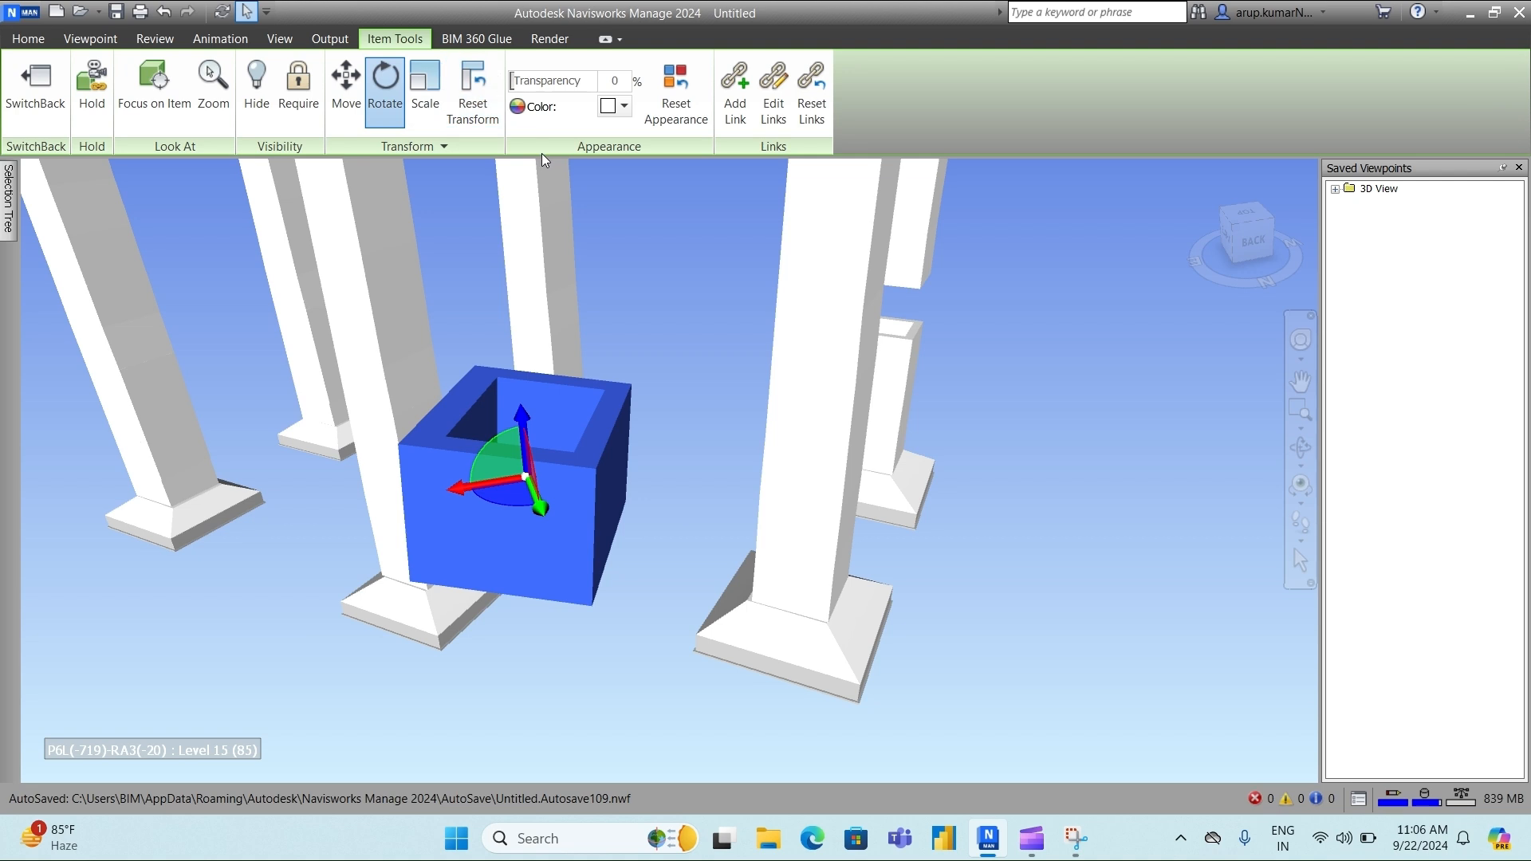
click(427, 94)
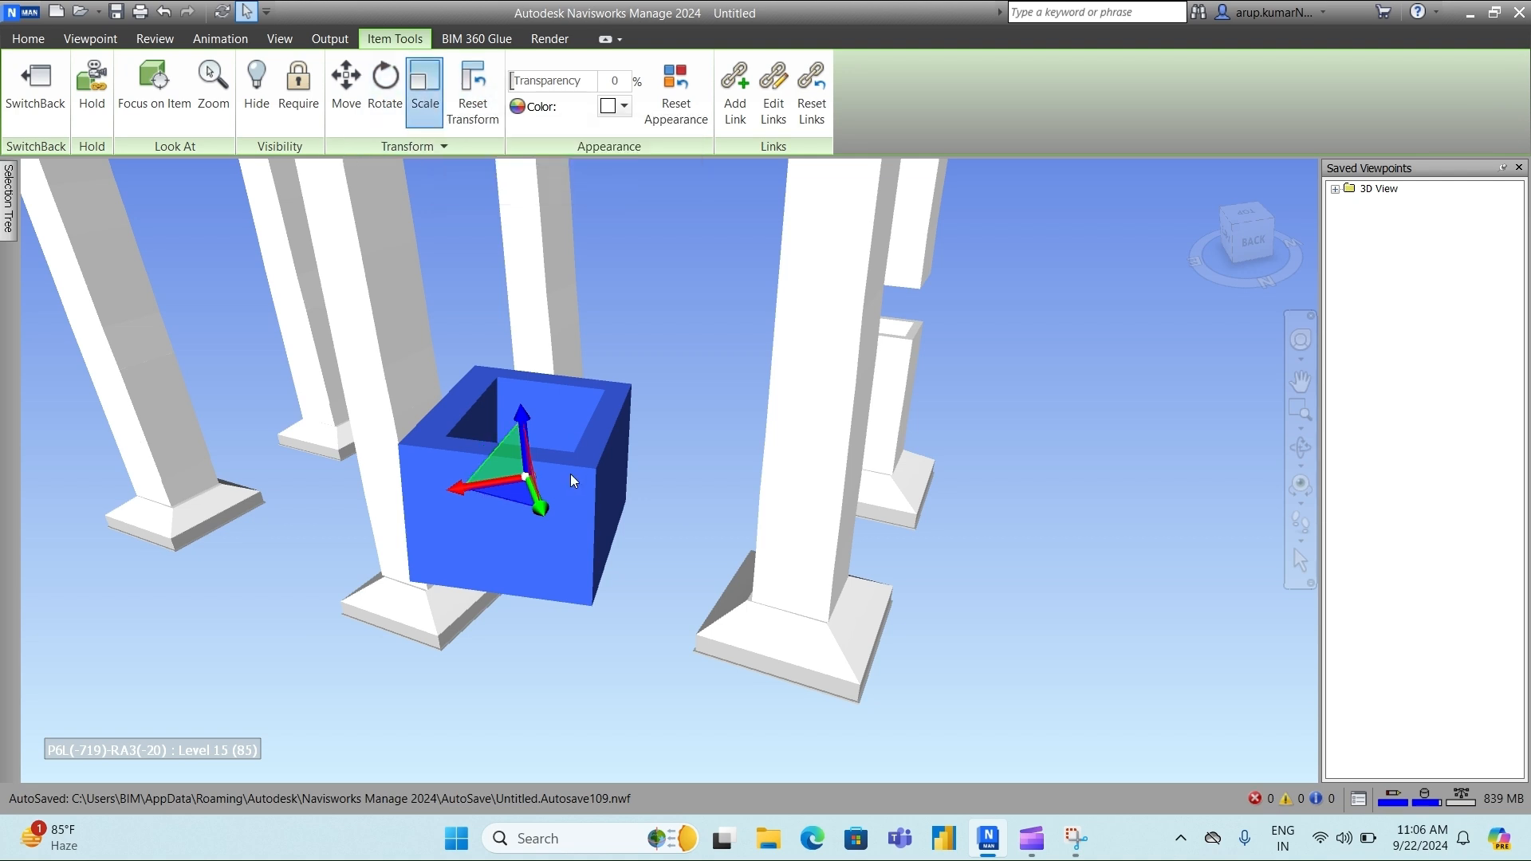
shift+middle_drag(571, 477, 881, 482)
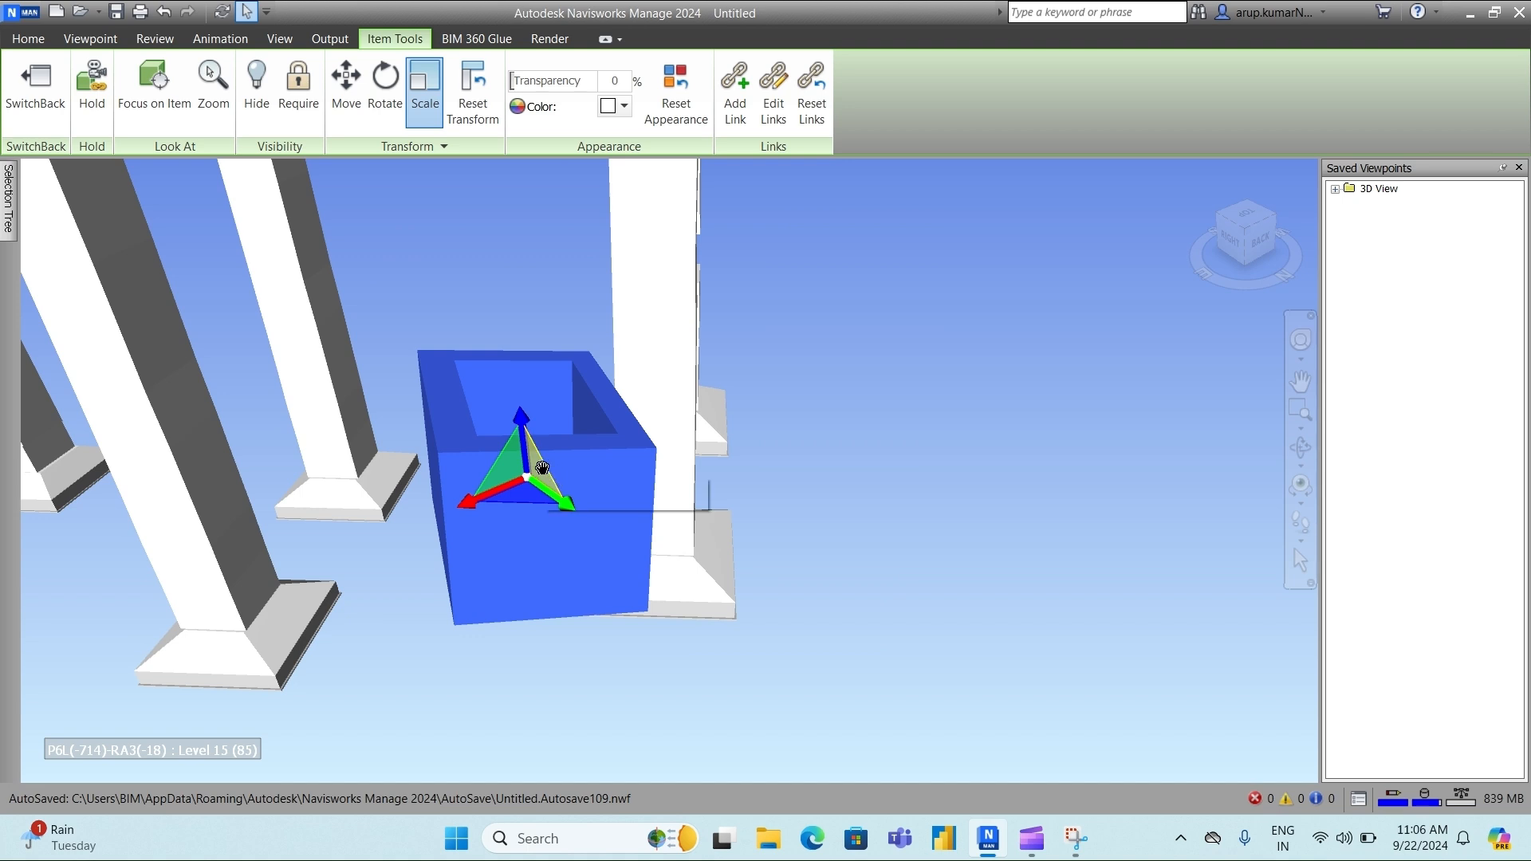
drag(542, 468, 442, 463)
drag(526, 499, 556, 481)
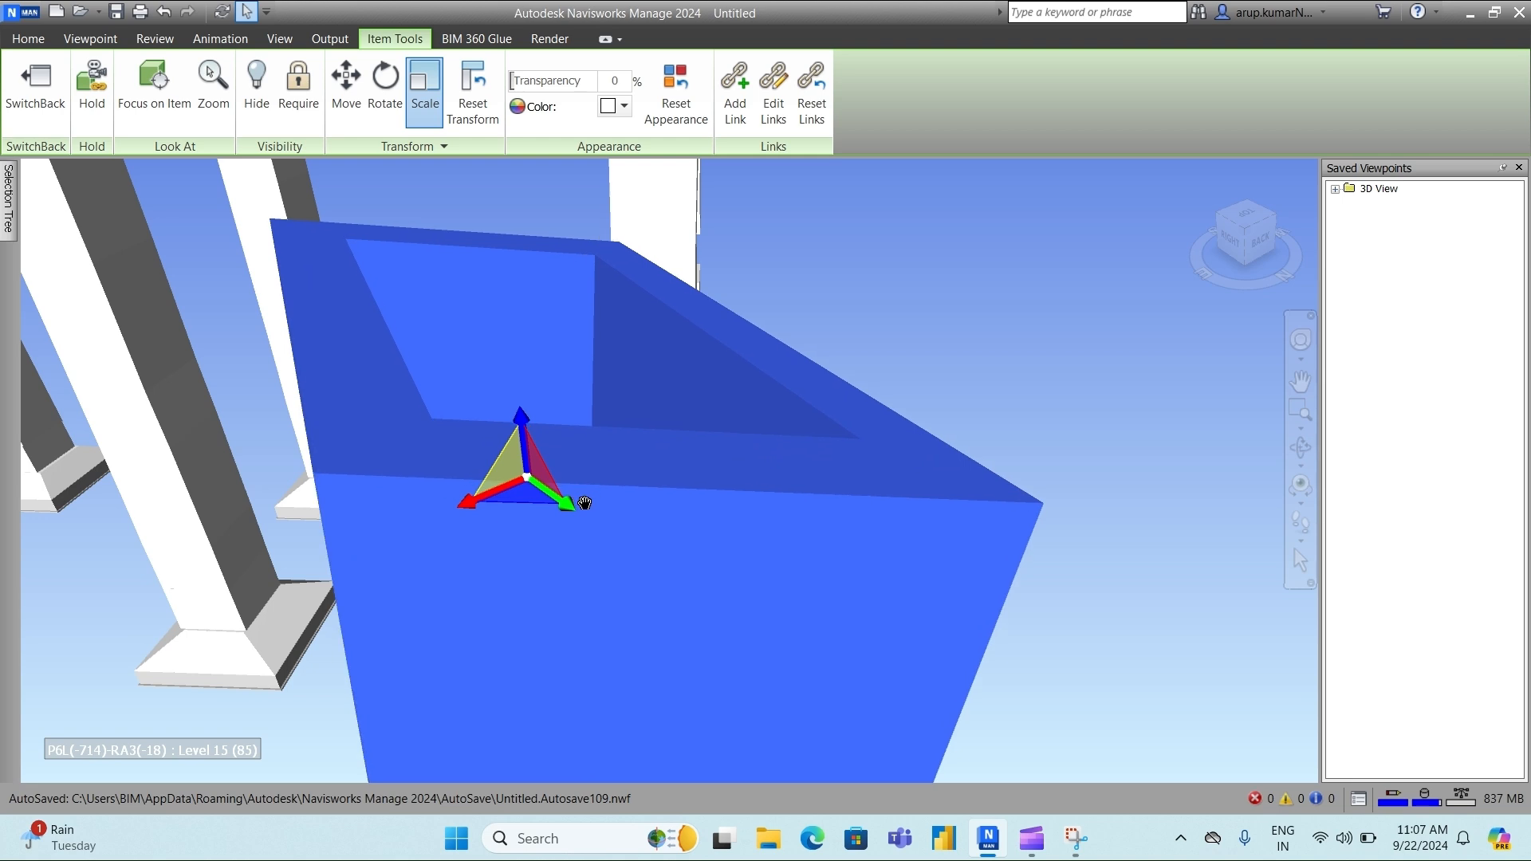
scroll(561, 471, down, 3)
scroll(561, 470, down, 3)
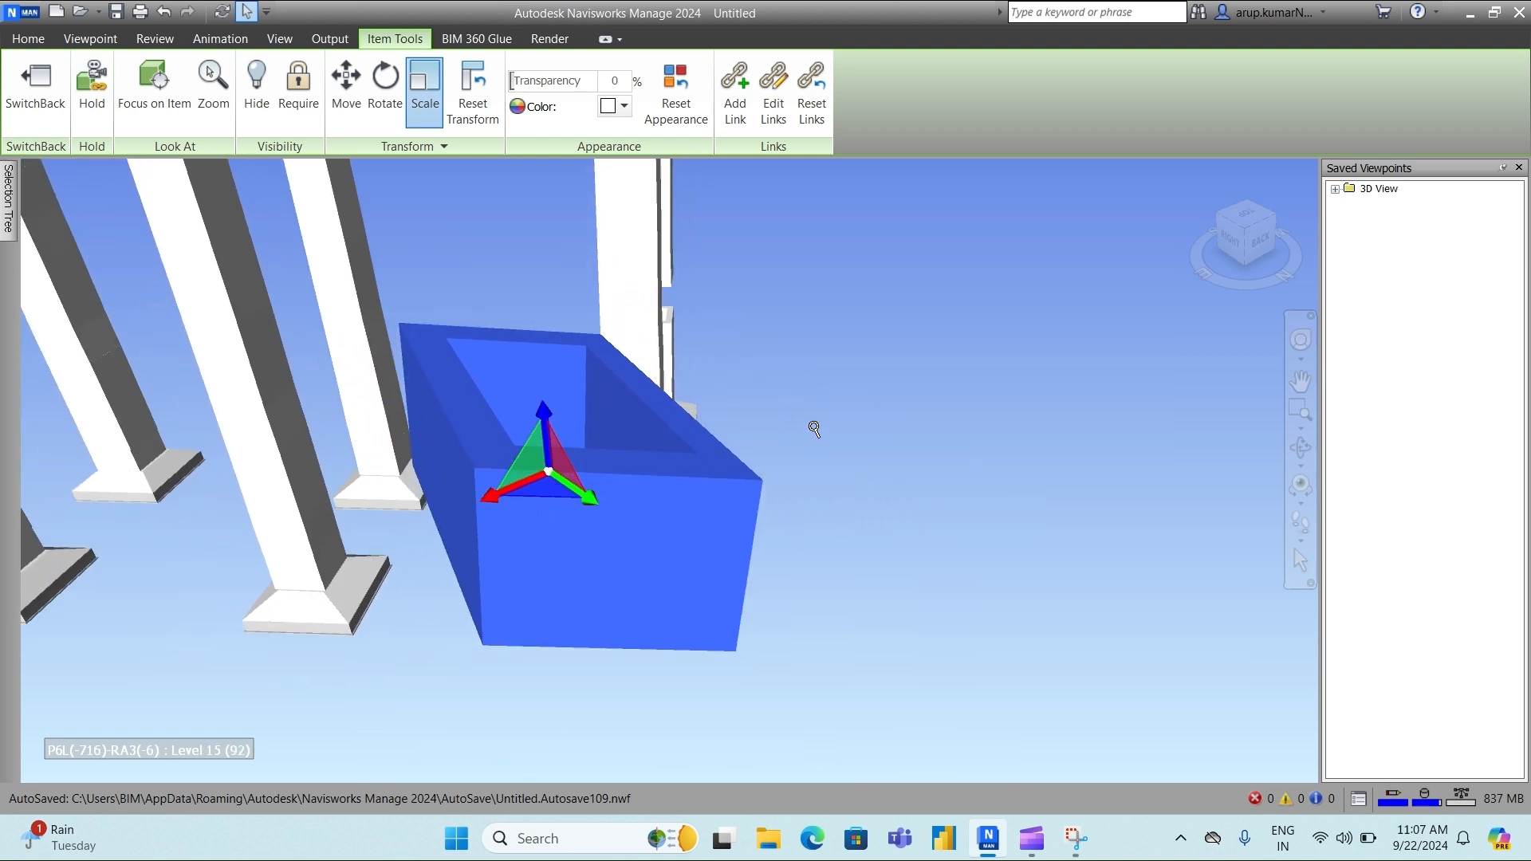
click(909, 410)
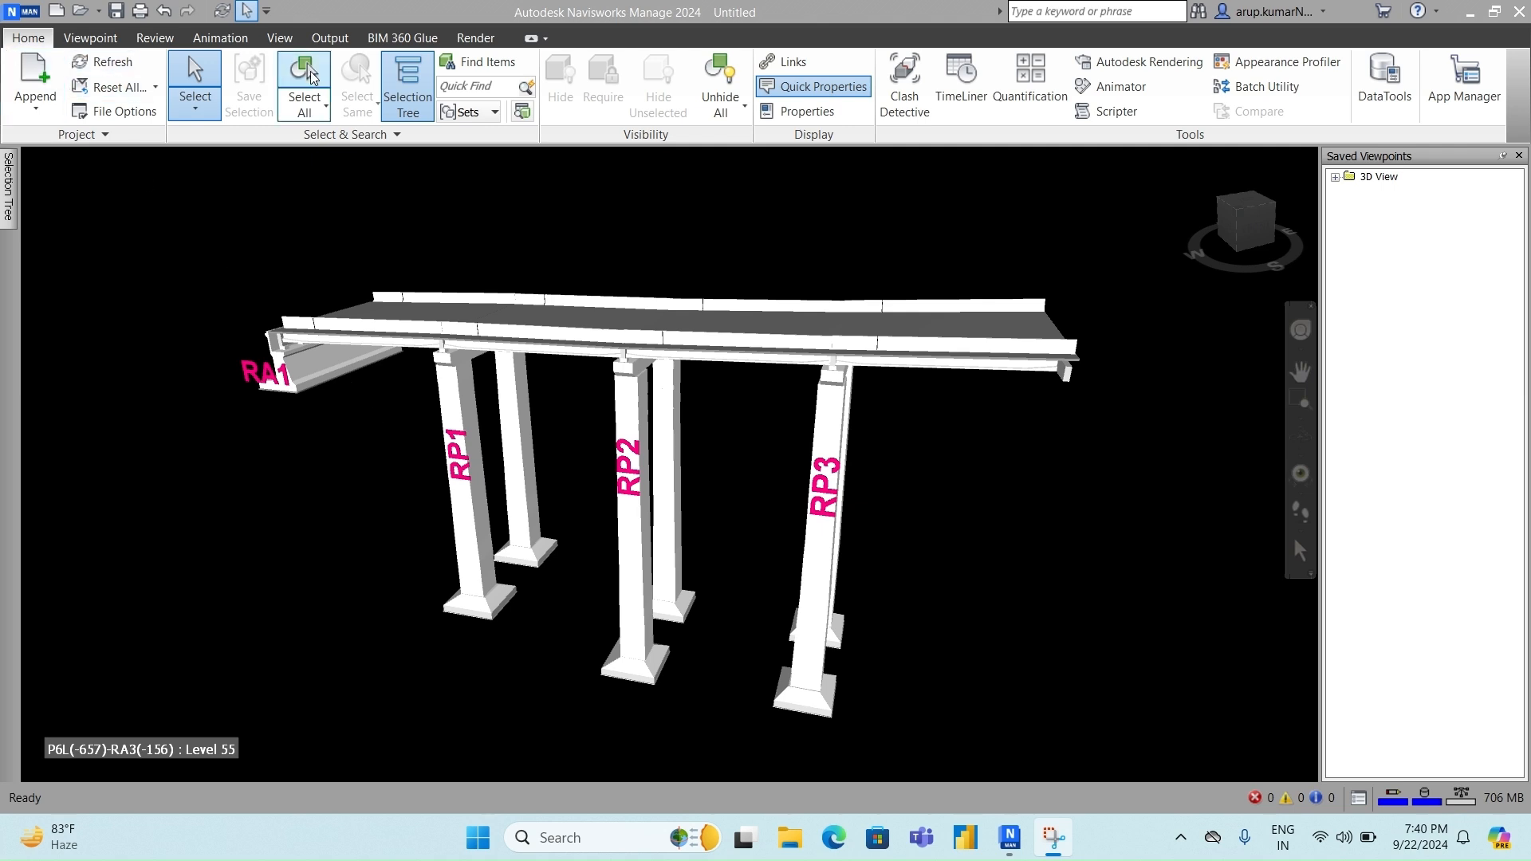
- Open Find Items and choose Element as the category of the search criterion
click(501, 68)
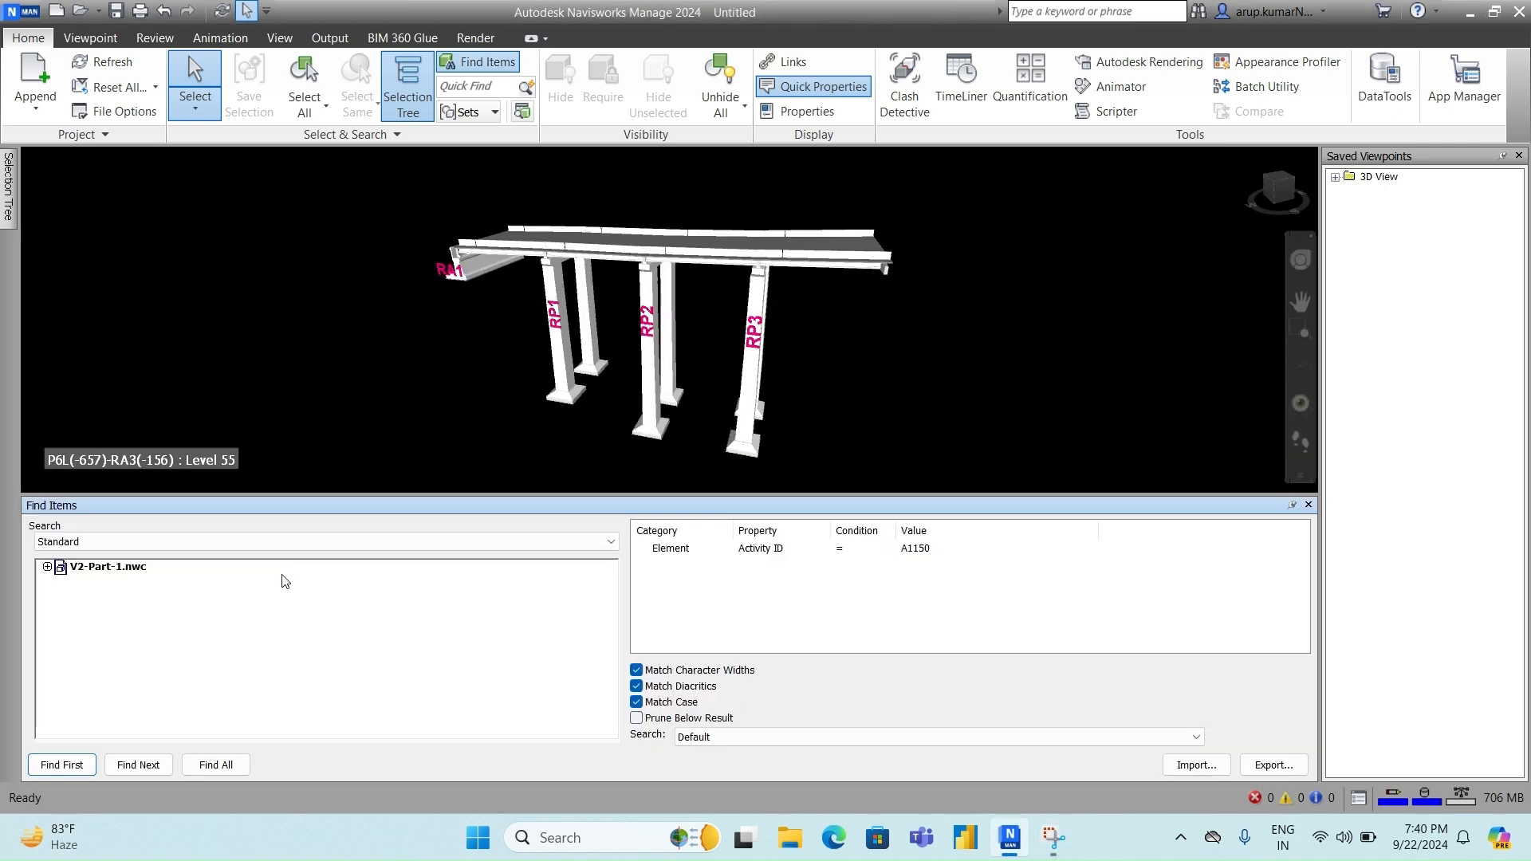
click(691, 551)
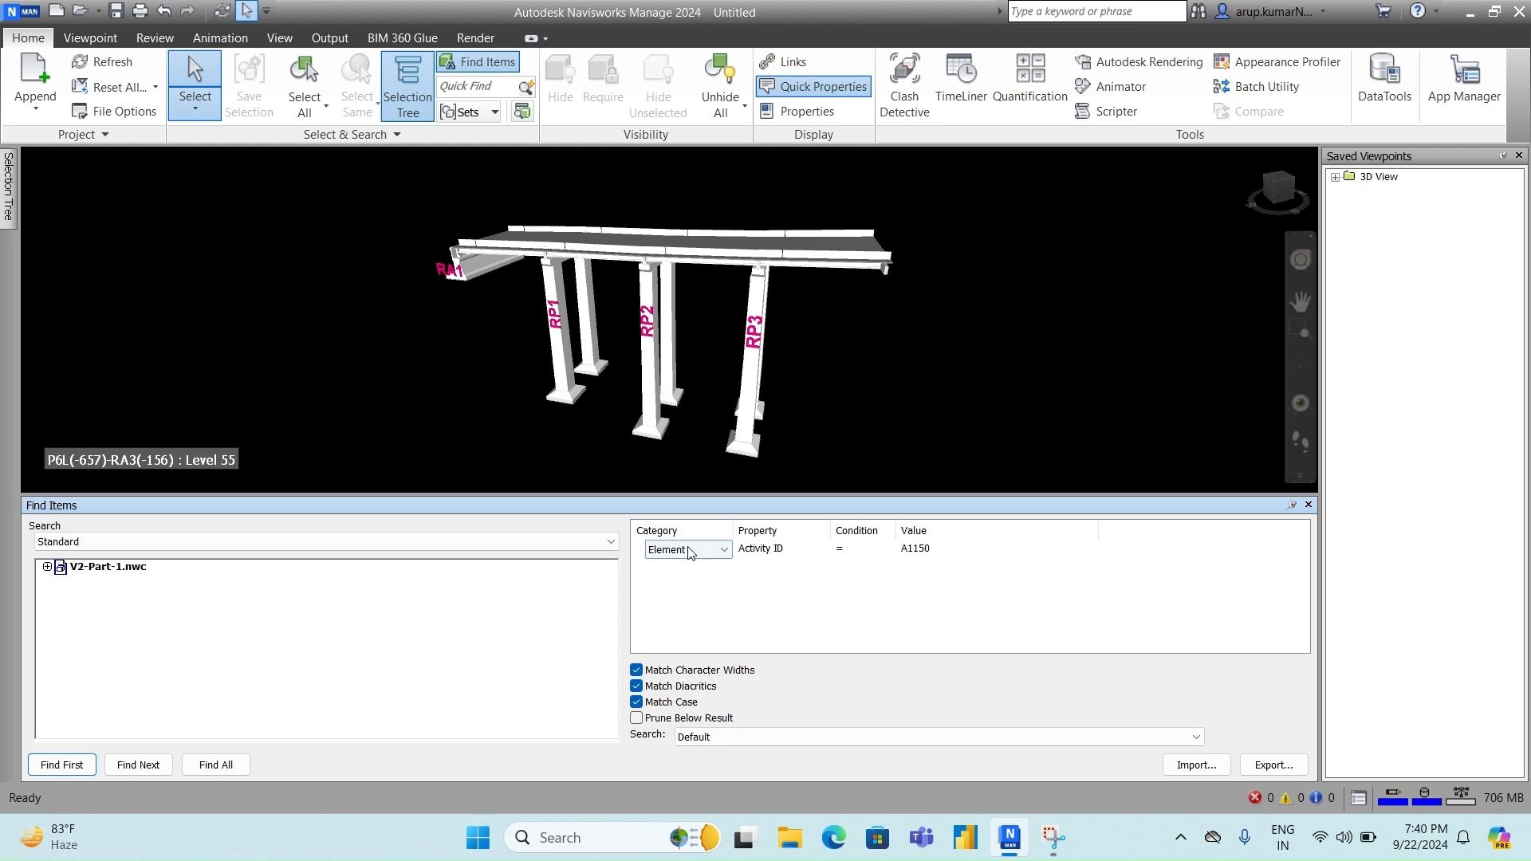
click(723, 551)
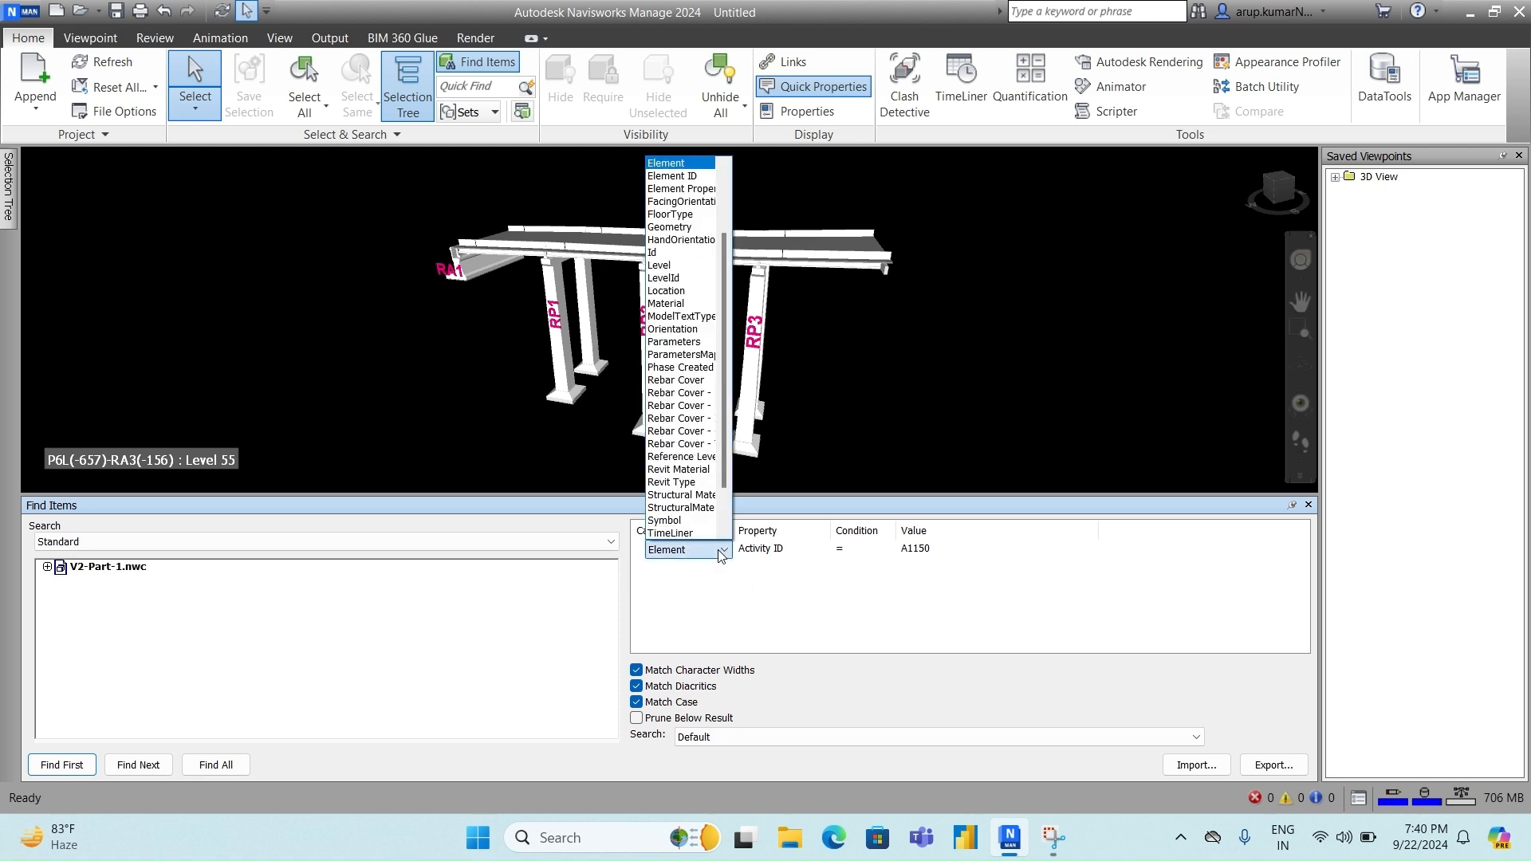
click(722, 550)
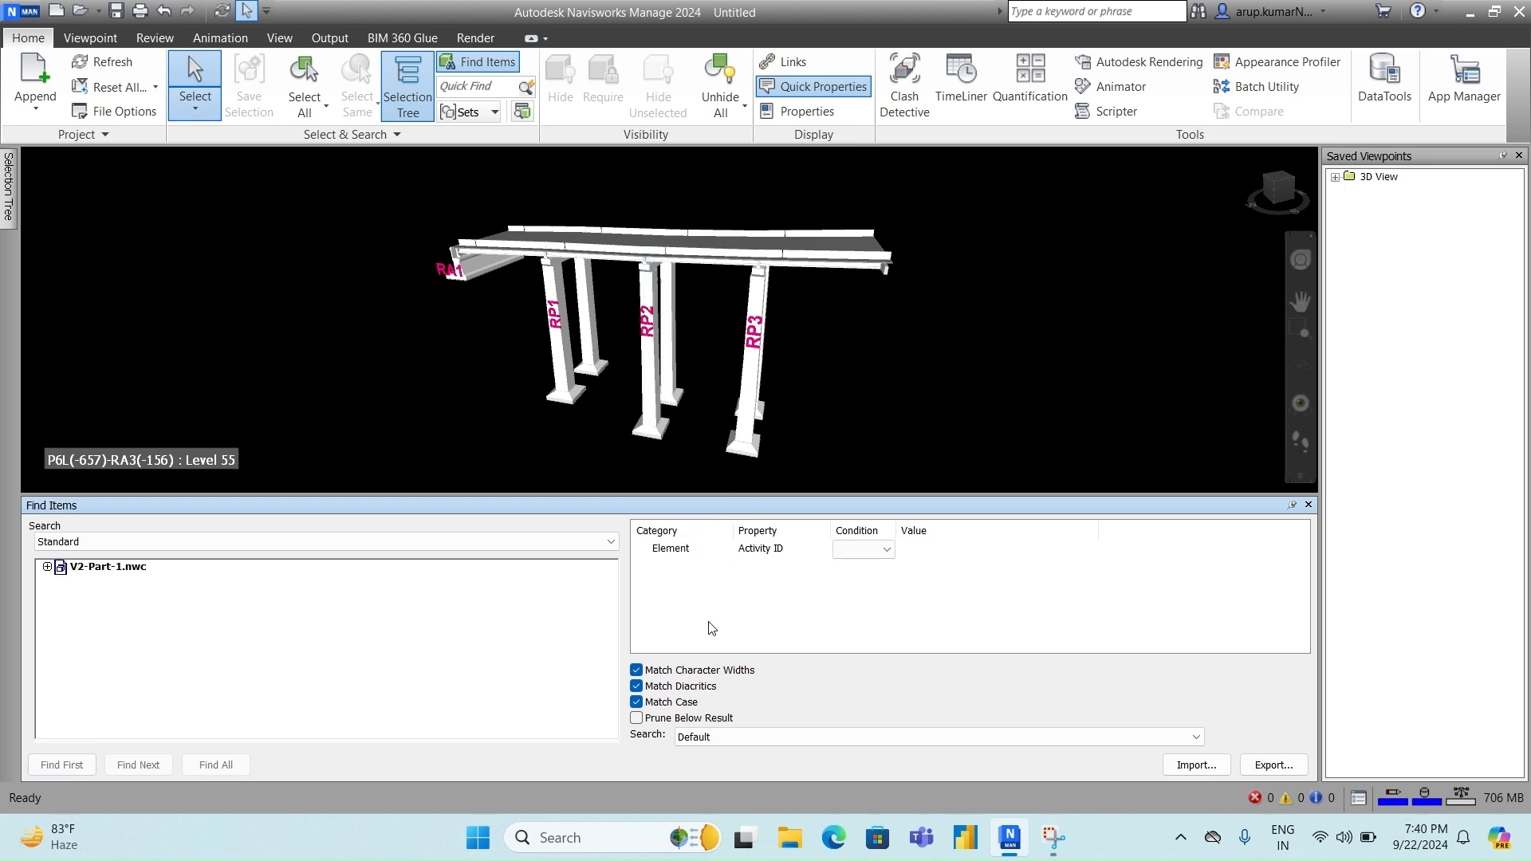
click(705, 550)
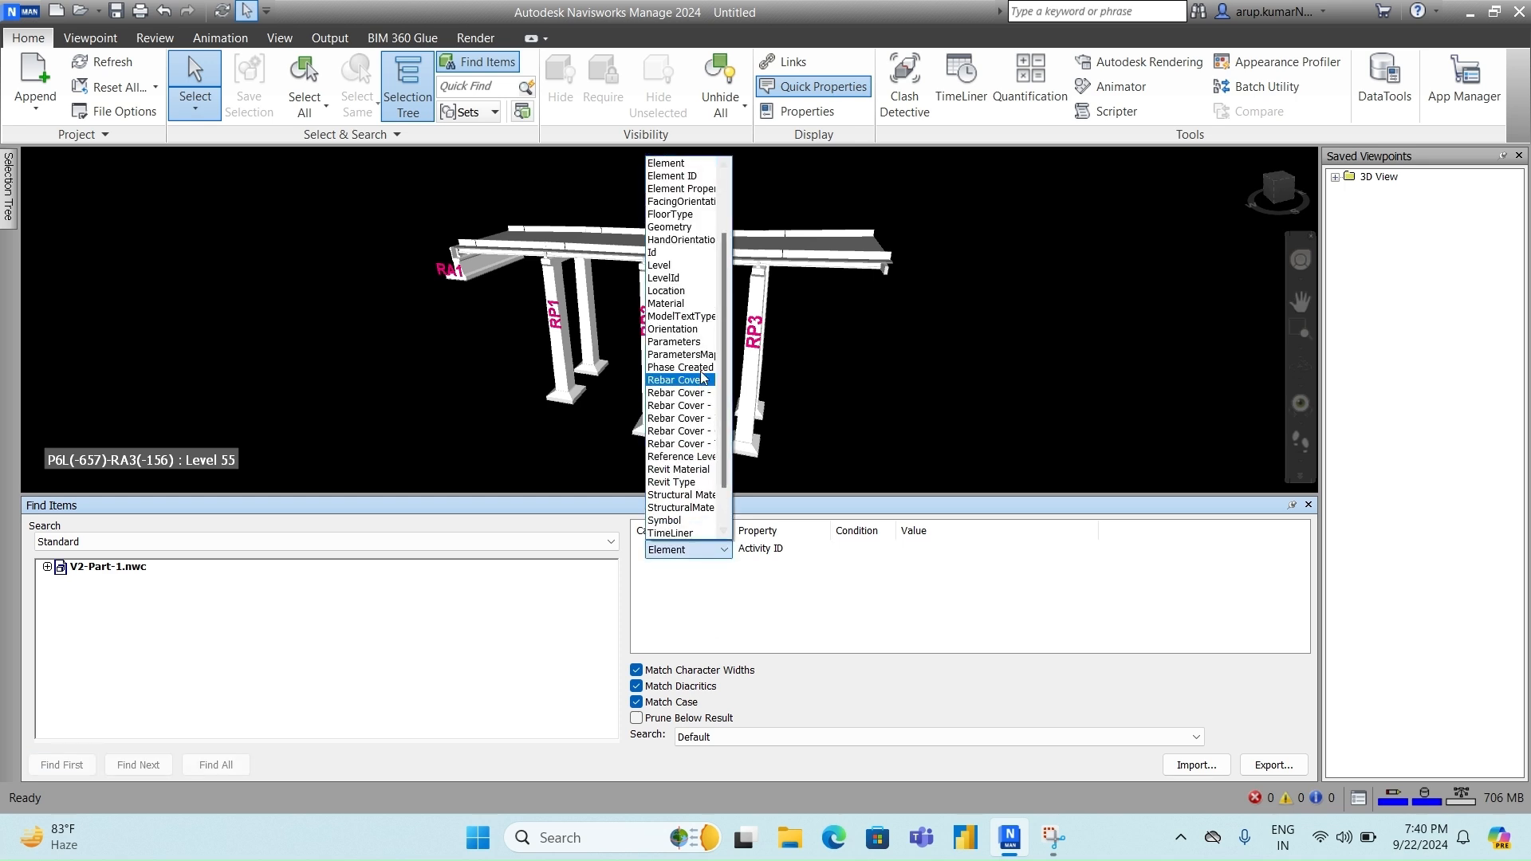
scroll(684, 351, down, 2)
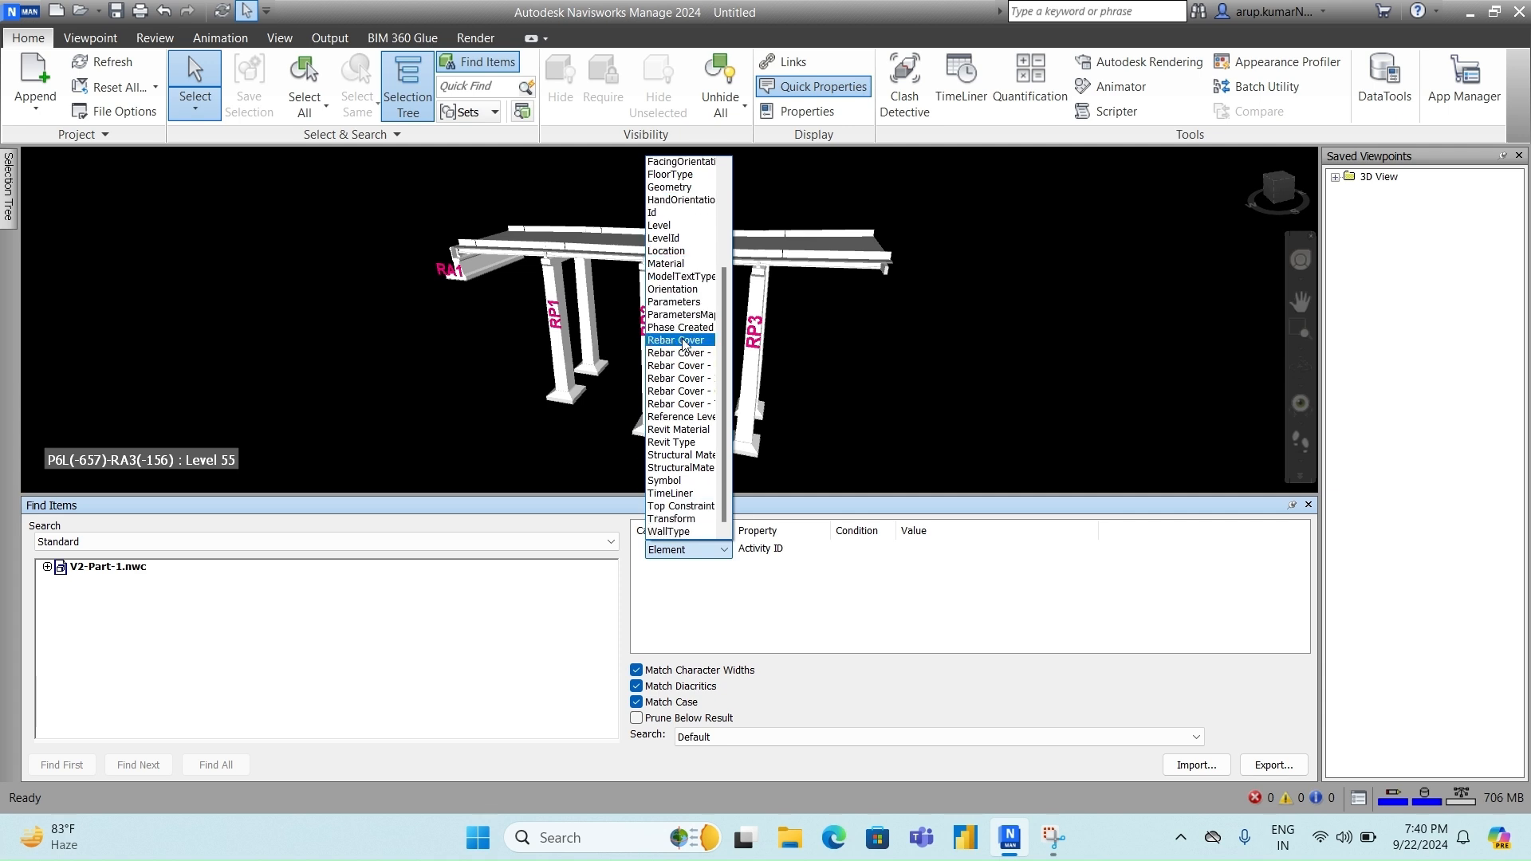
scroll(682, 351, up, 4)
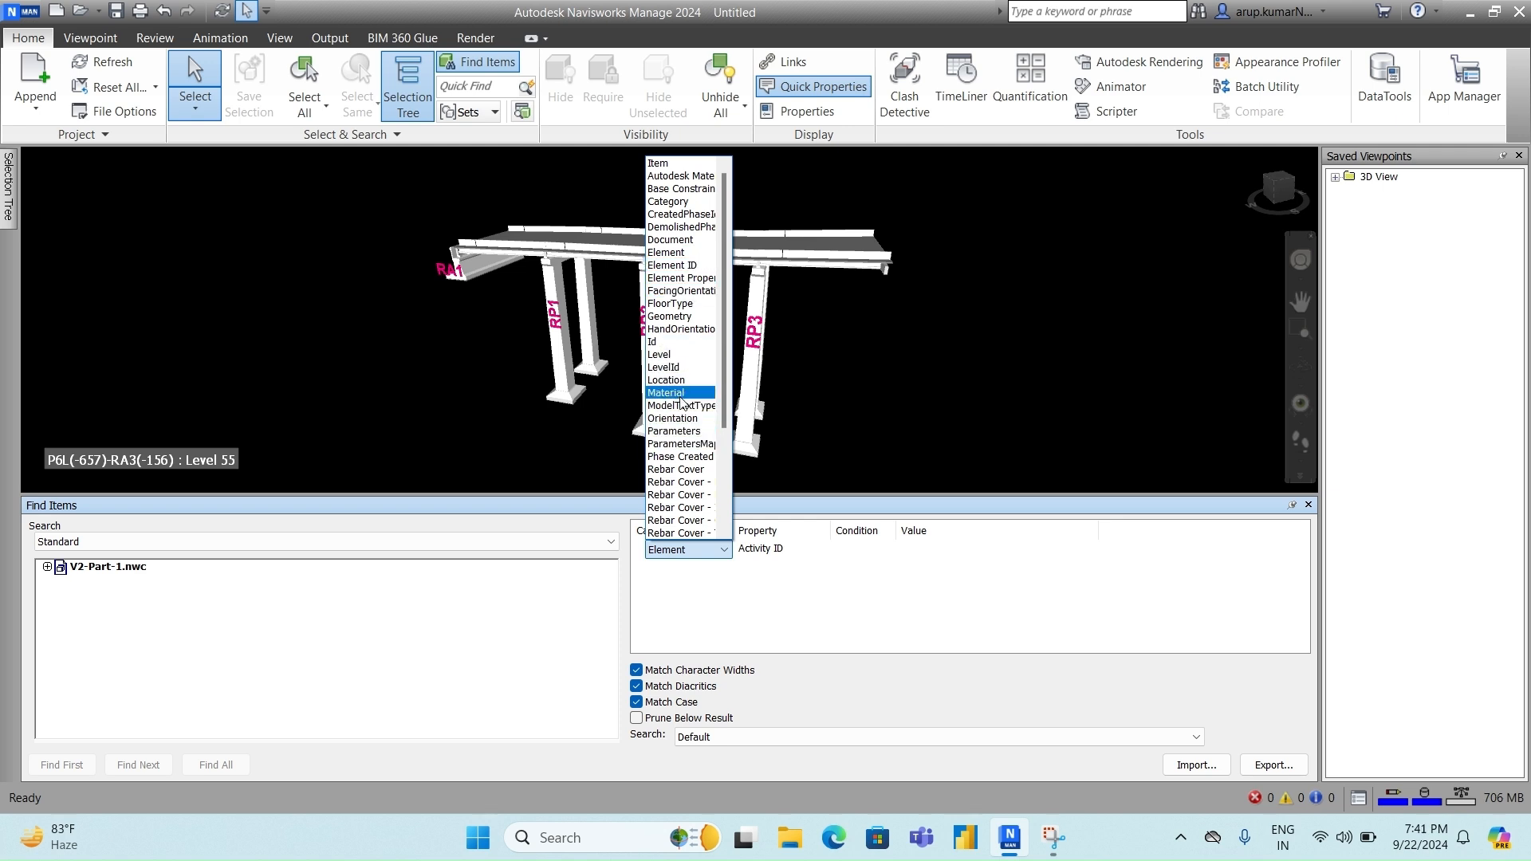
click(689, 254)
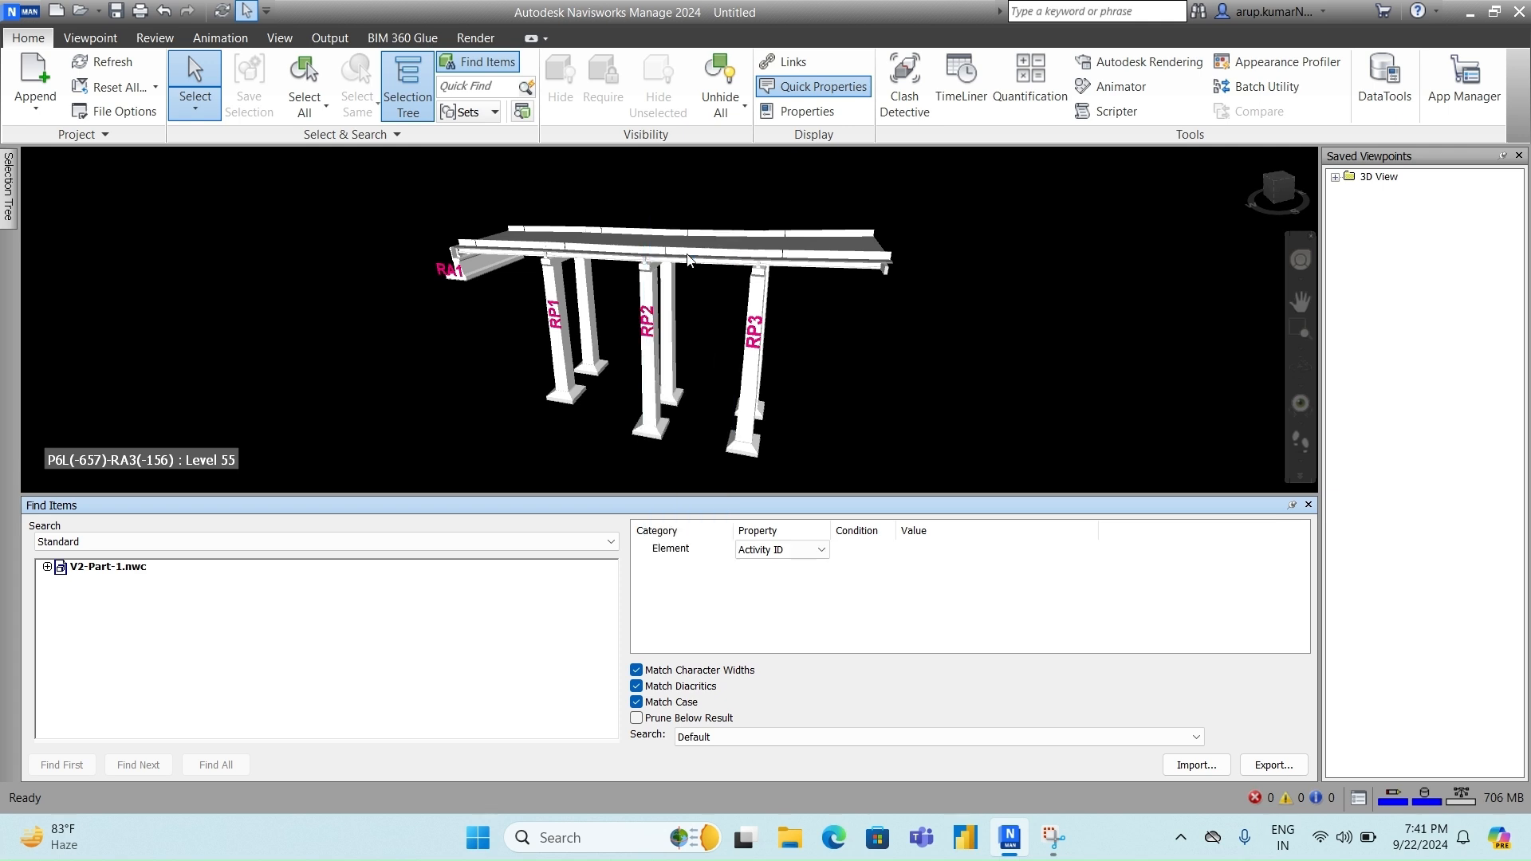
- Set the property of the Element search criterion to Text
click(823, 549)
scroll(791, 397, up, 1)
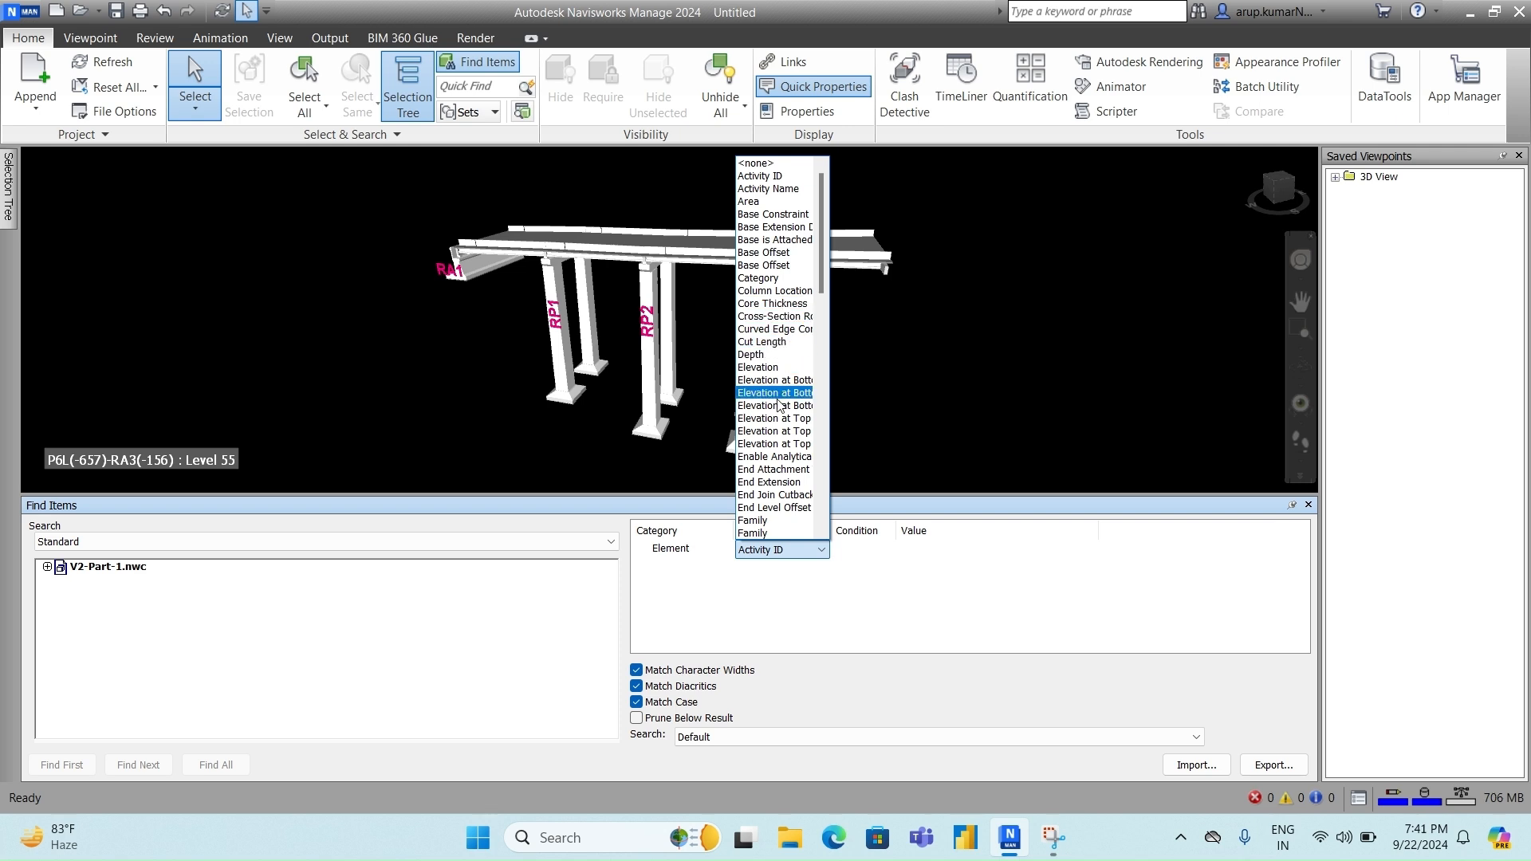
scroll(764, 455, down, 1)
scroll(764, 461, down, 8)
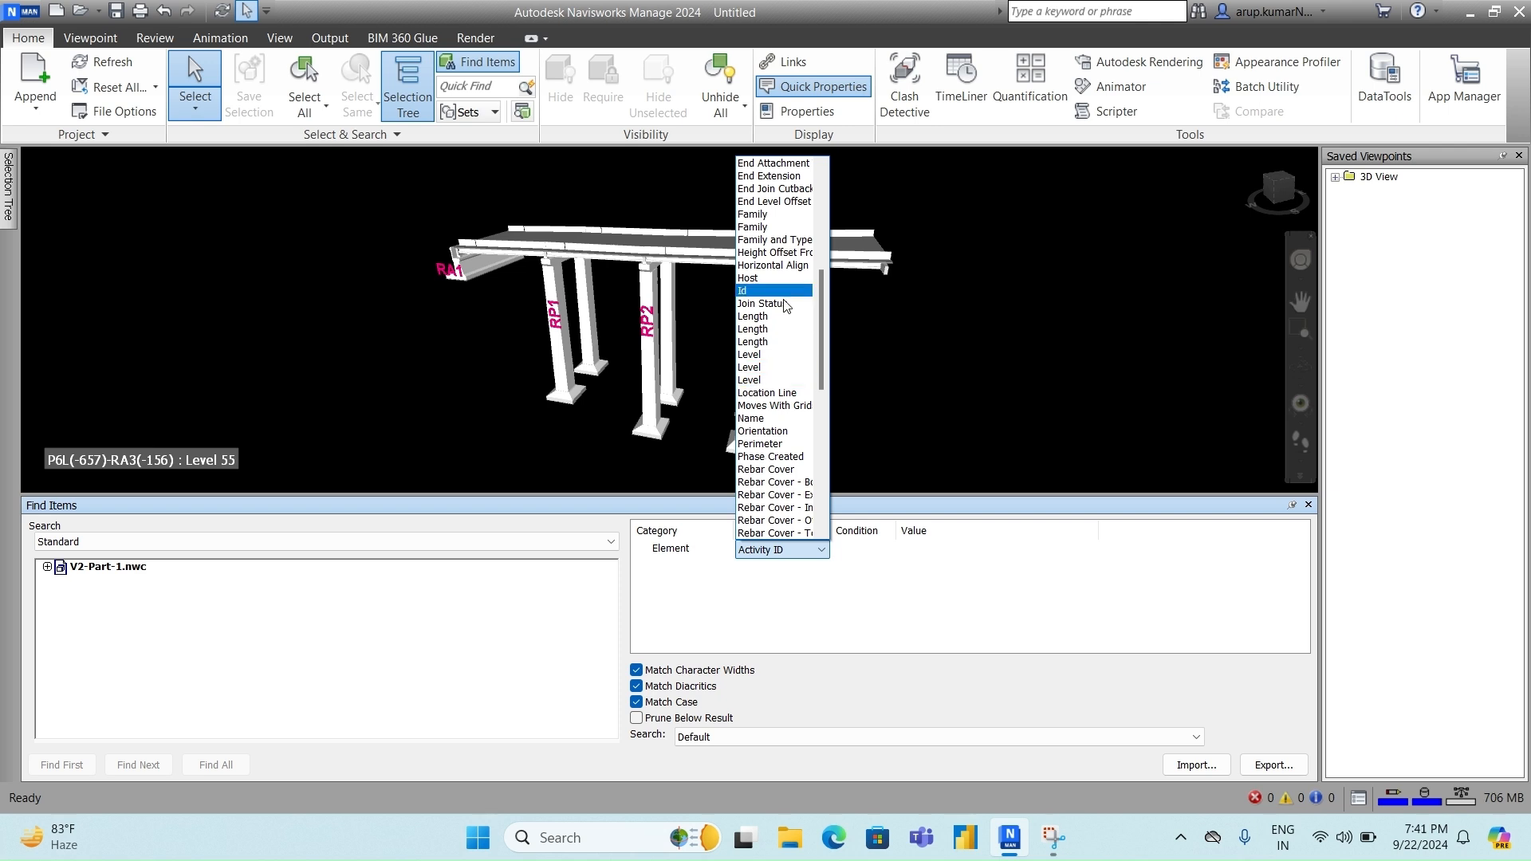
scroll(785, 448, down, 9)
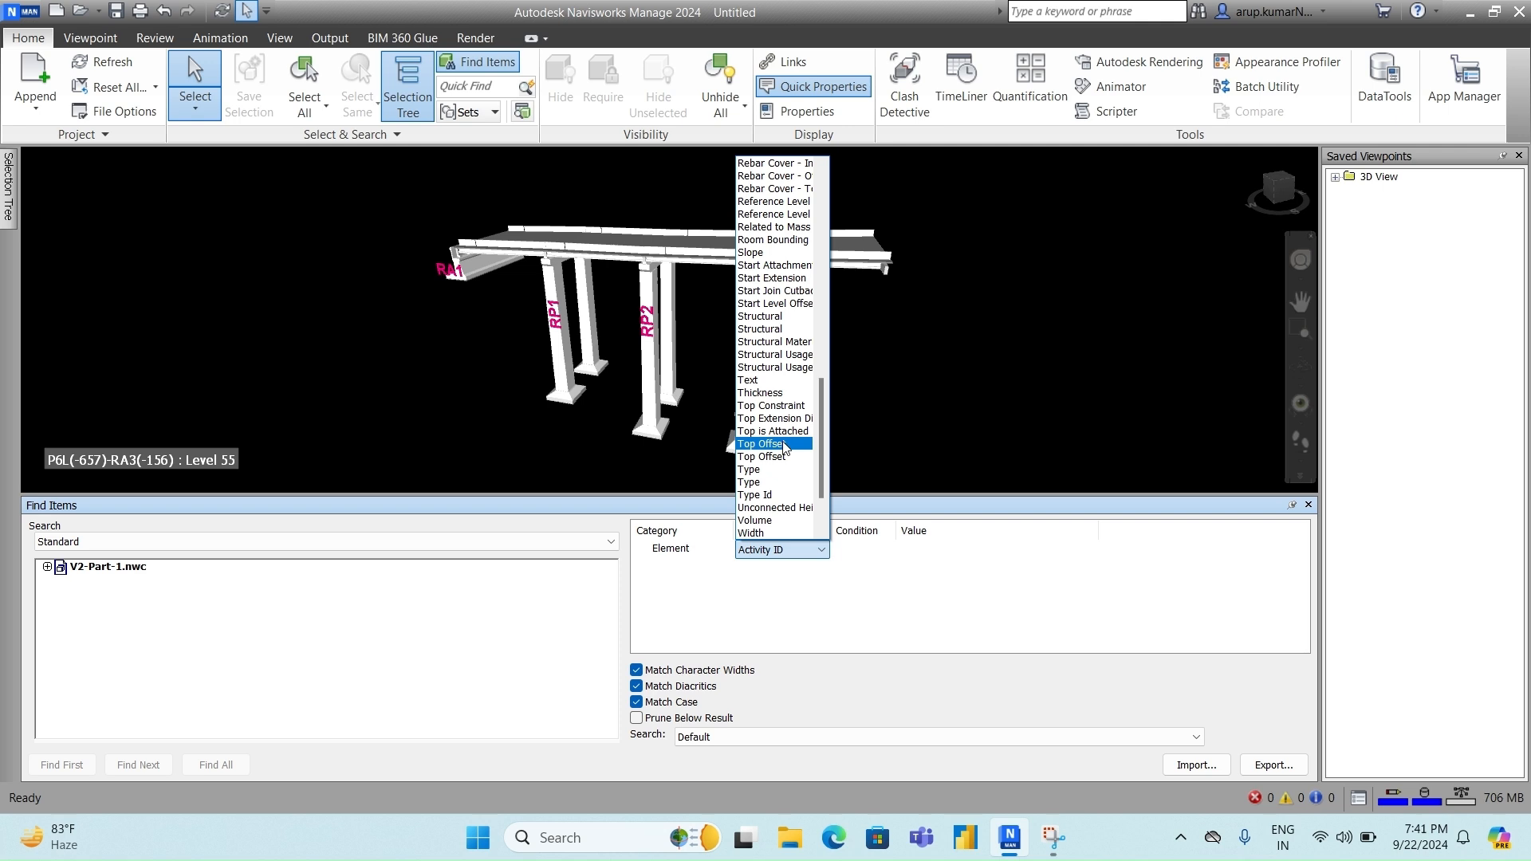
click(750, 380)
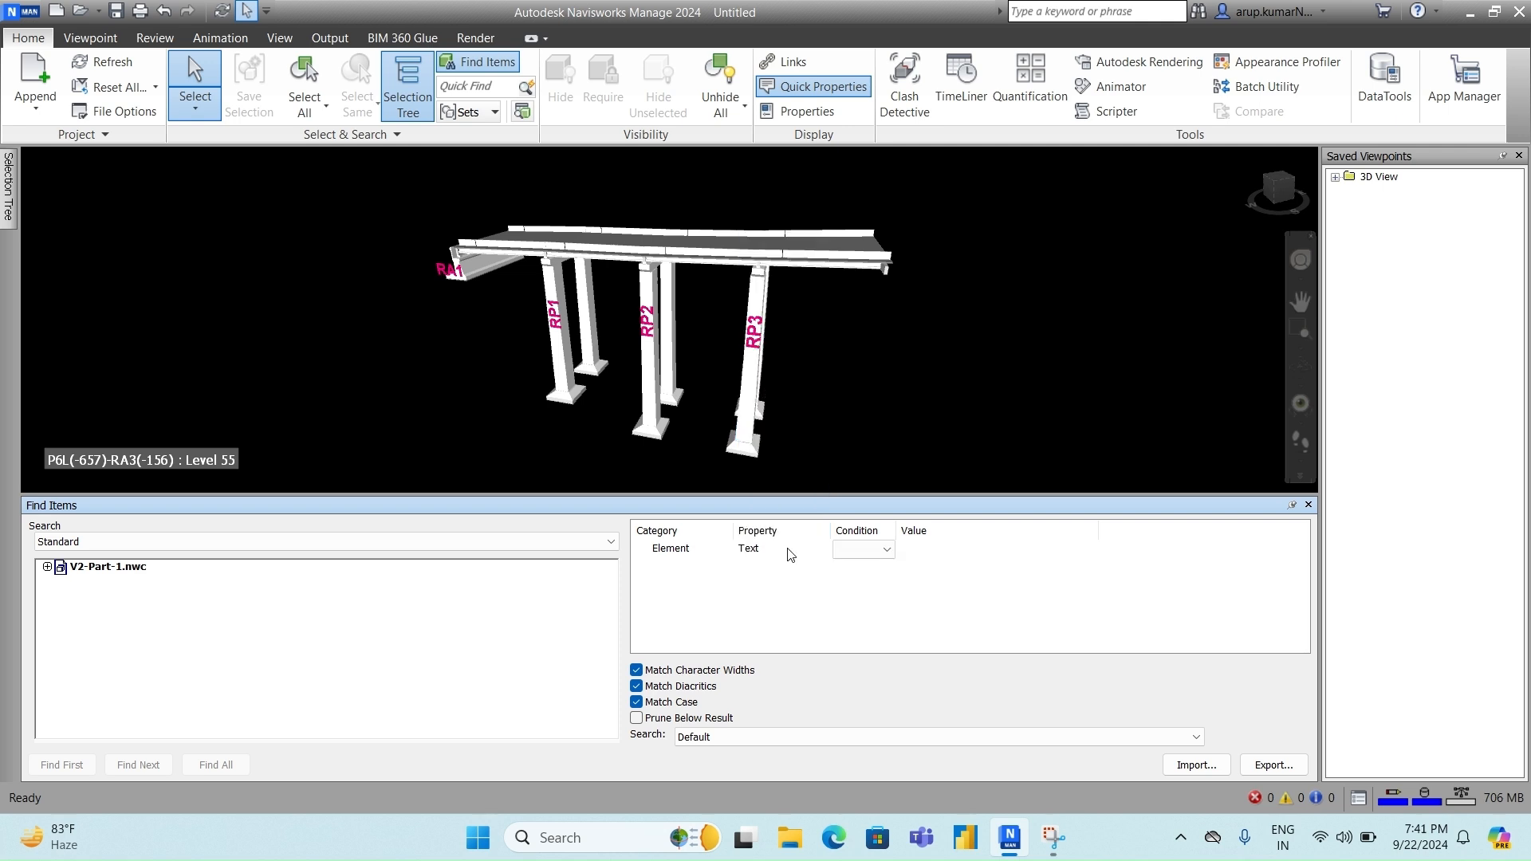
- Complete the Element Text criterion with the equals condition (=) and the value RP2
click(888, 558)
click(887, 550)
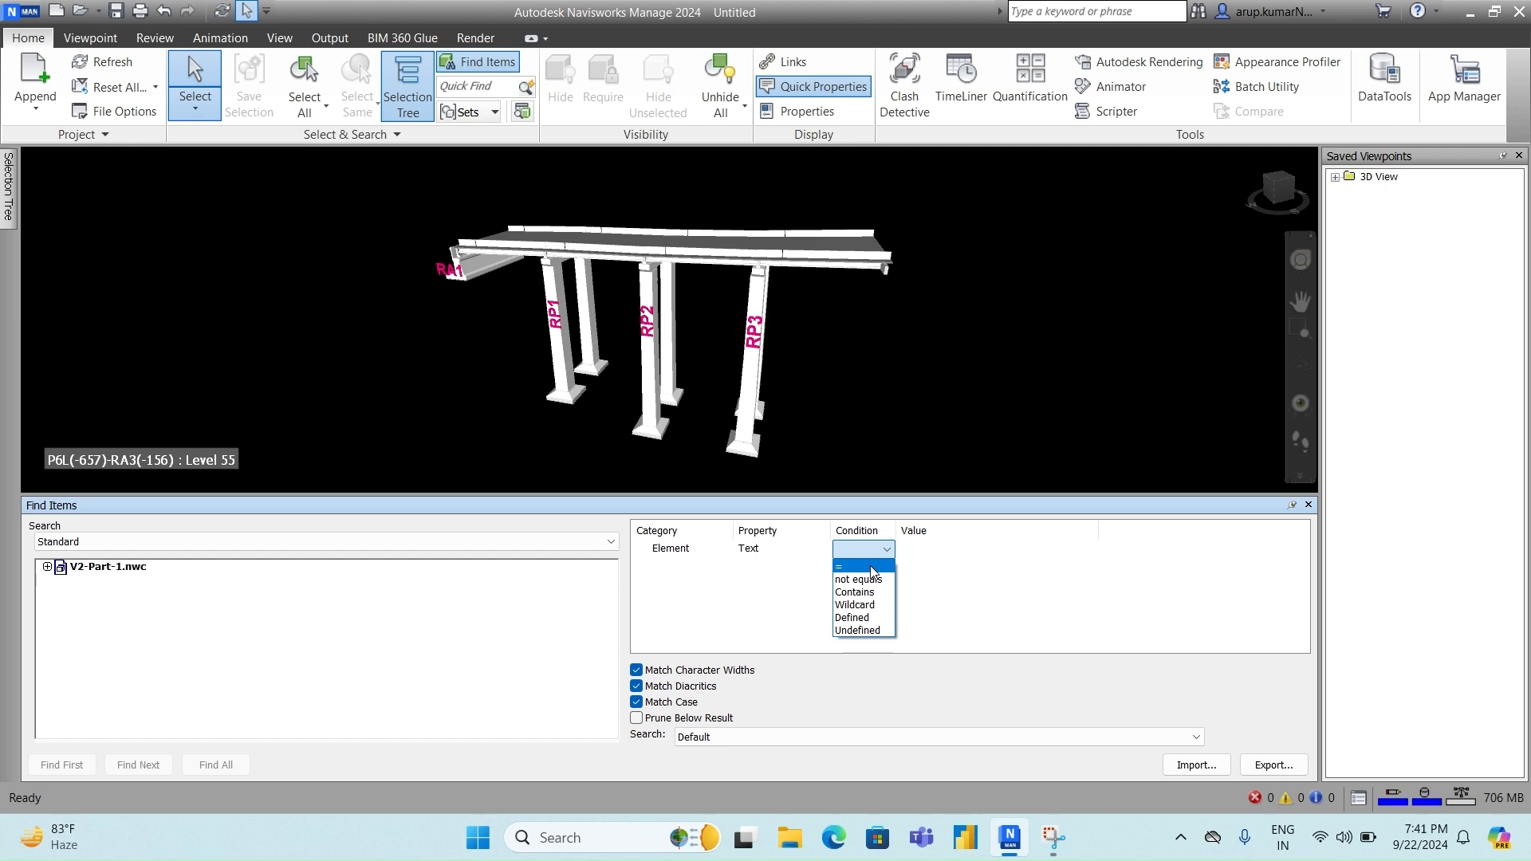
click(873, 569)
click(949, 558)
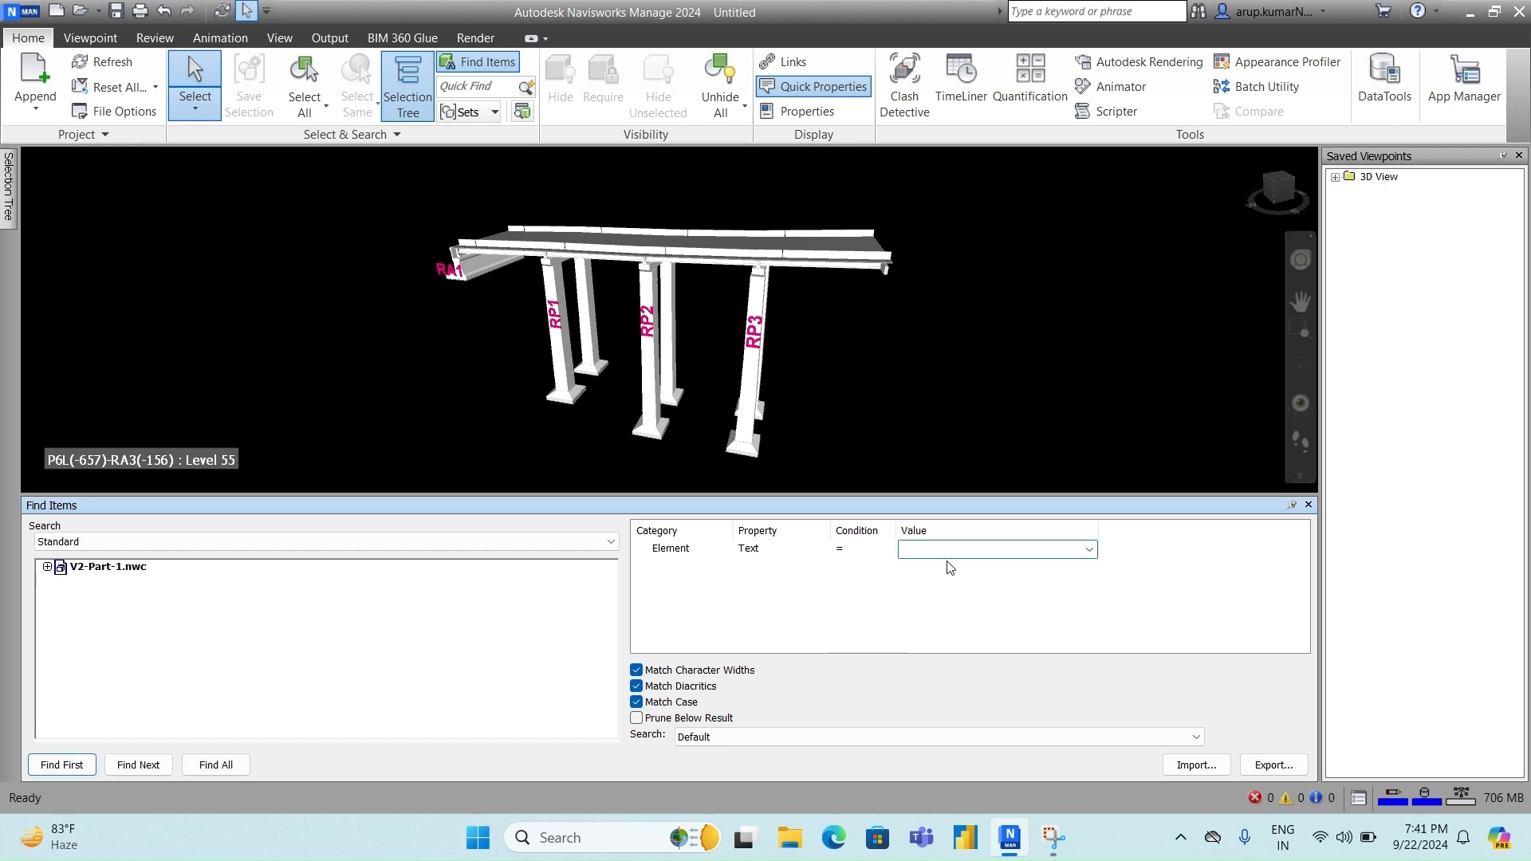
click(1090, 552)
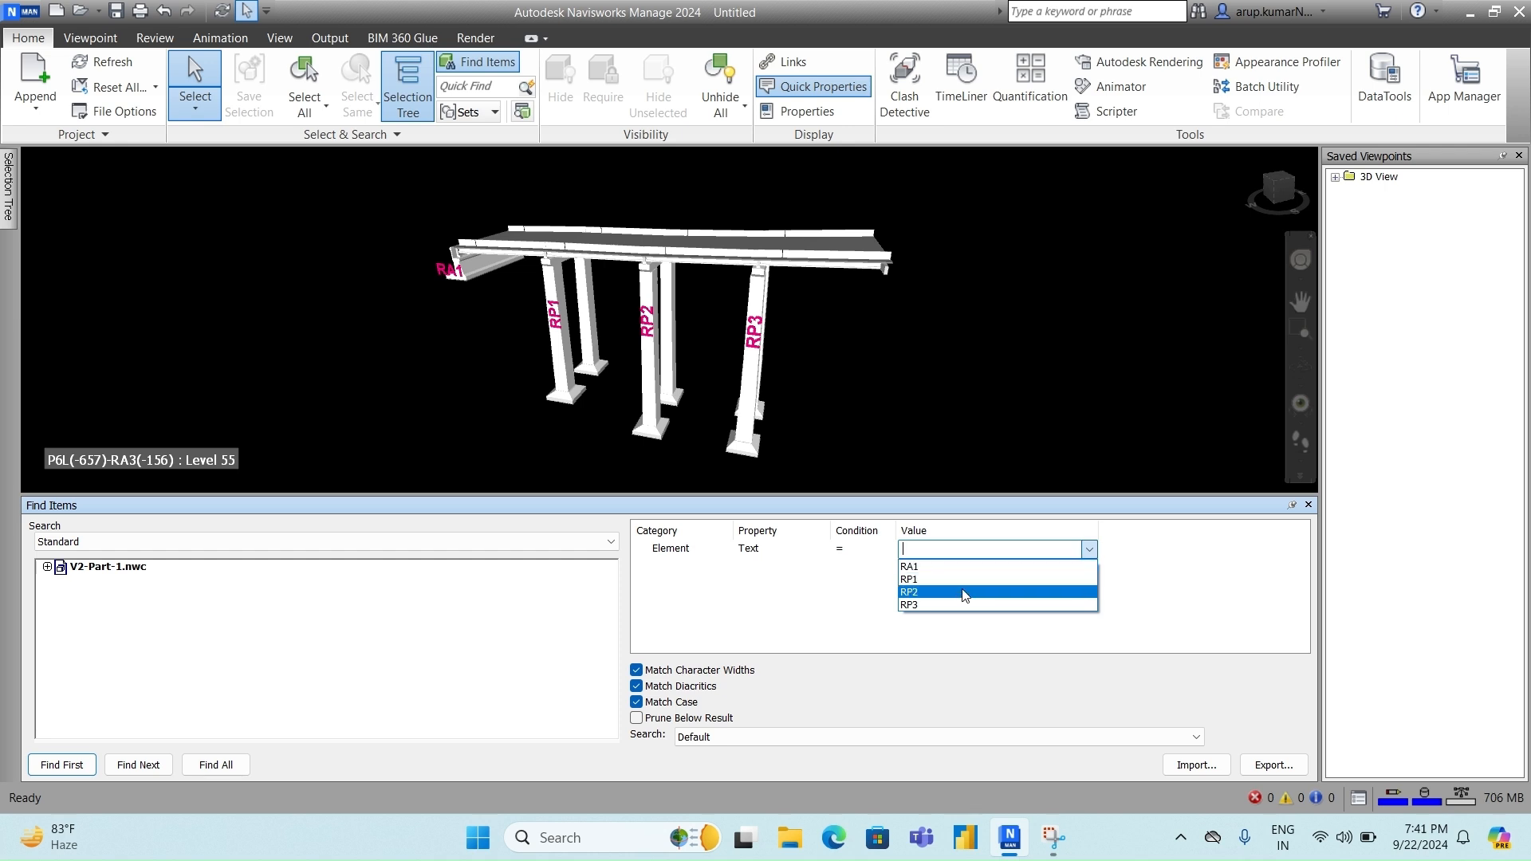
click(965, 594)
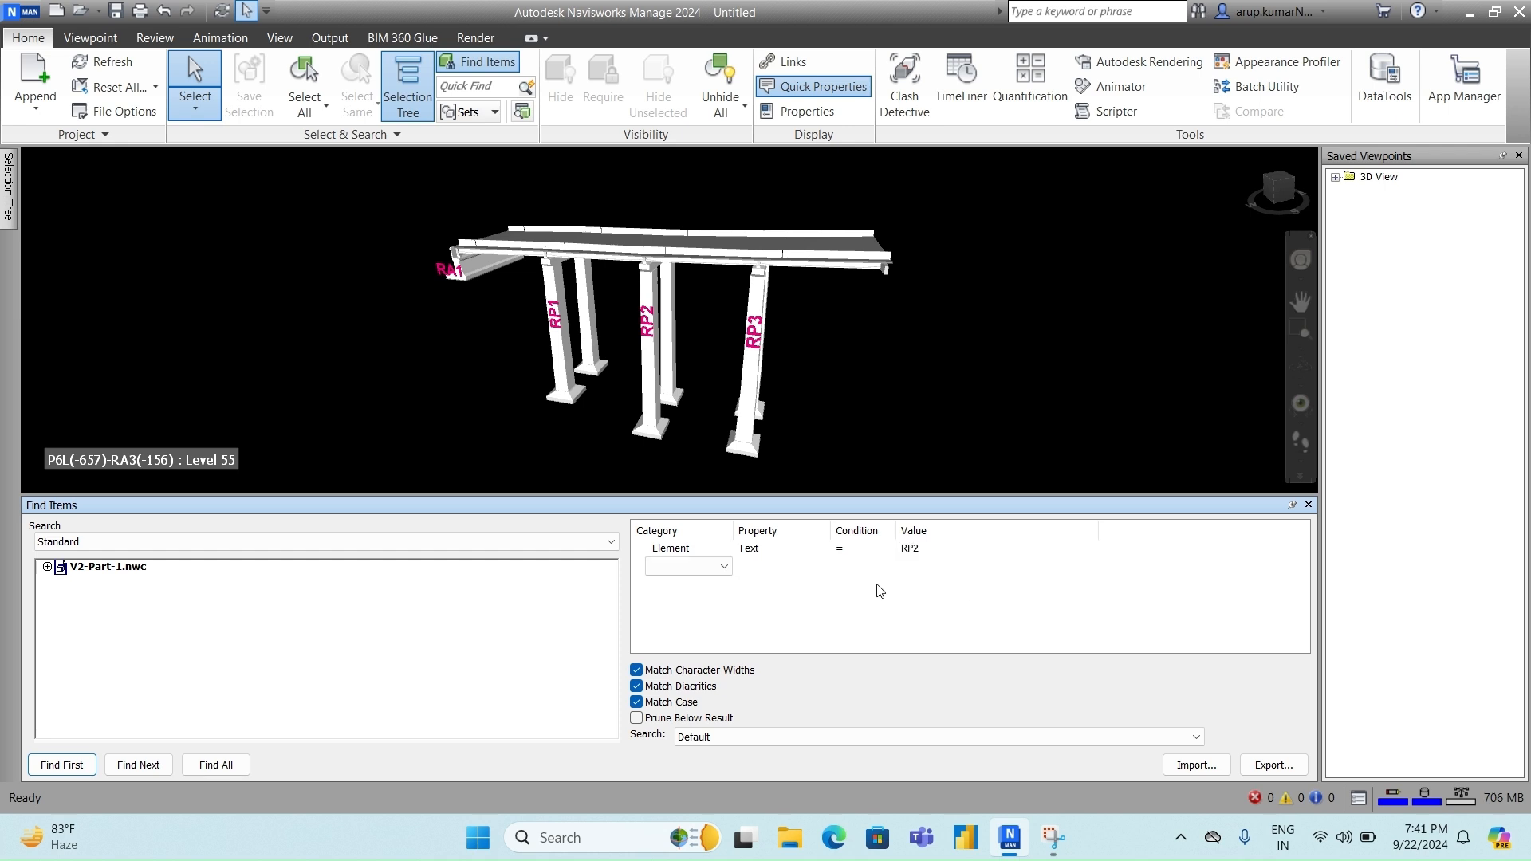
- Find the first item matching the RP2 text criterion and inspect its label on the pier
click(71, 771)
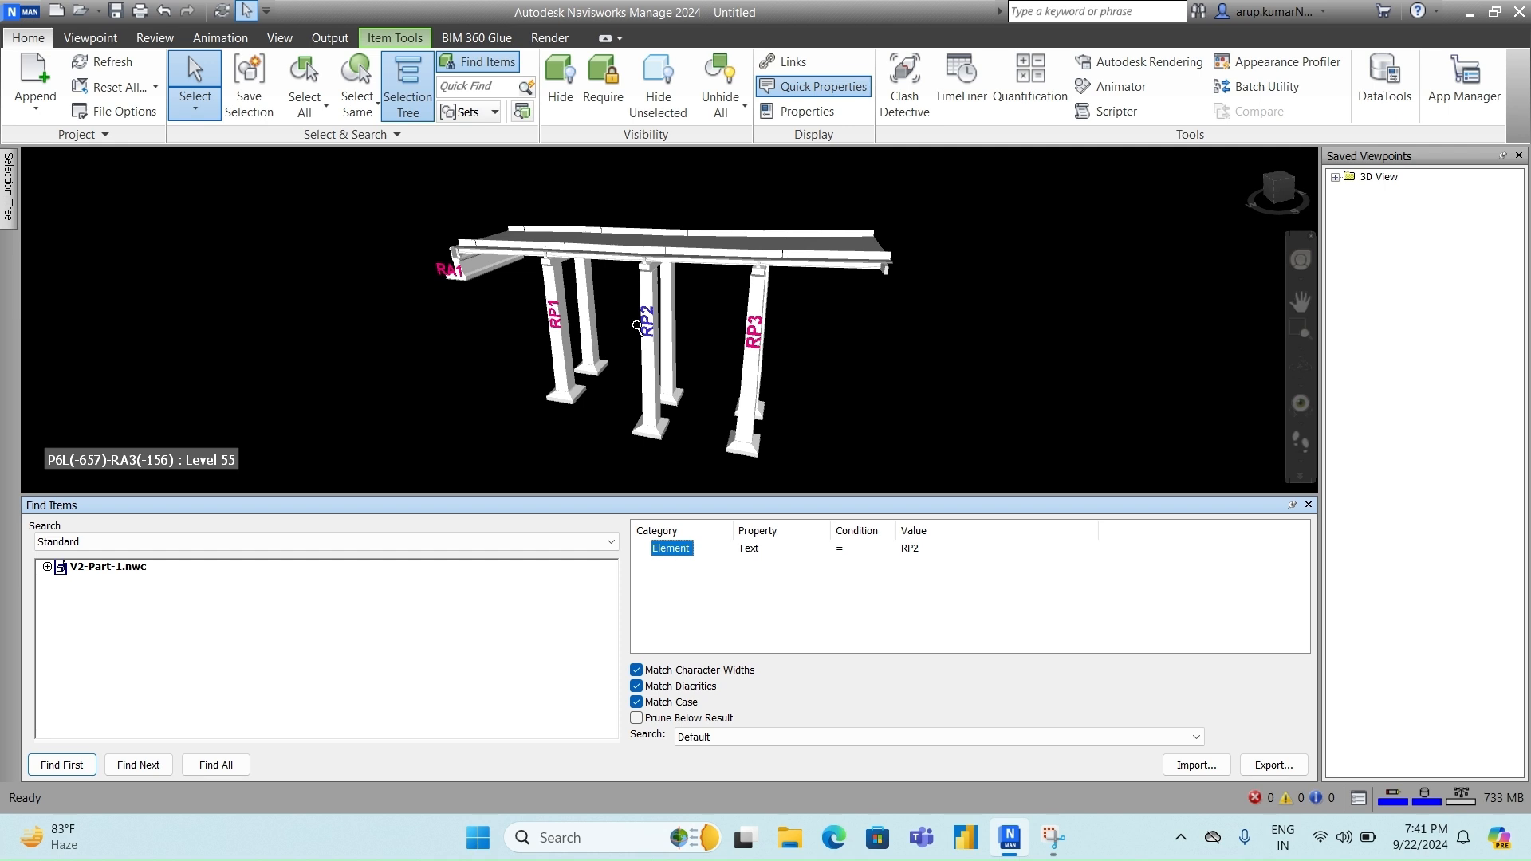
scroll(646, 335, up, 4)
scroll(665, 335, up, 2)
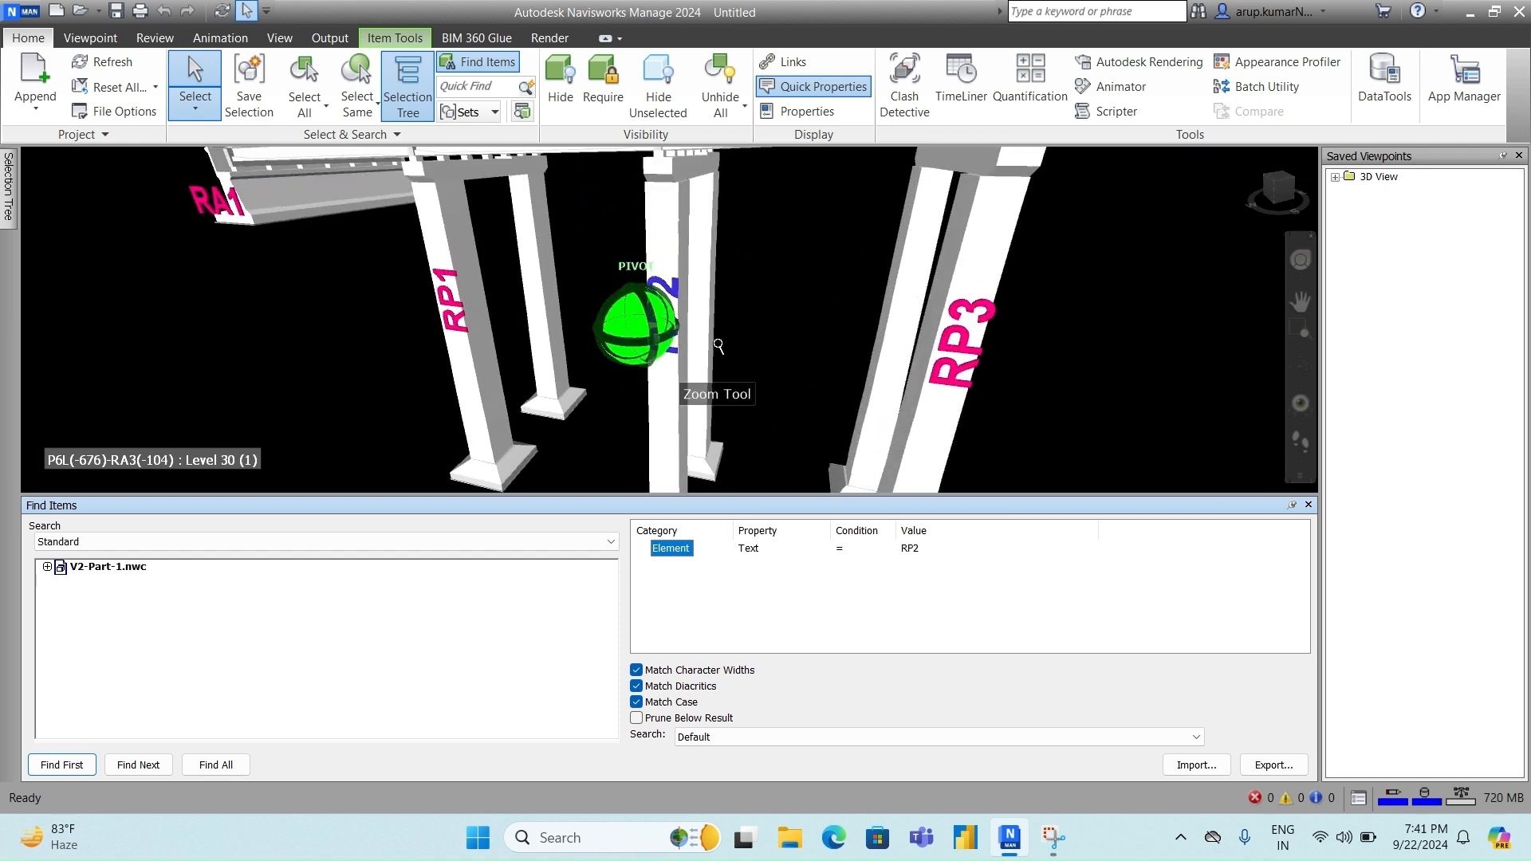
scroll(720, 341, down, 3)
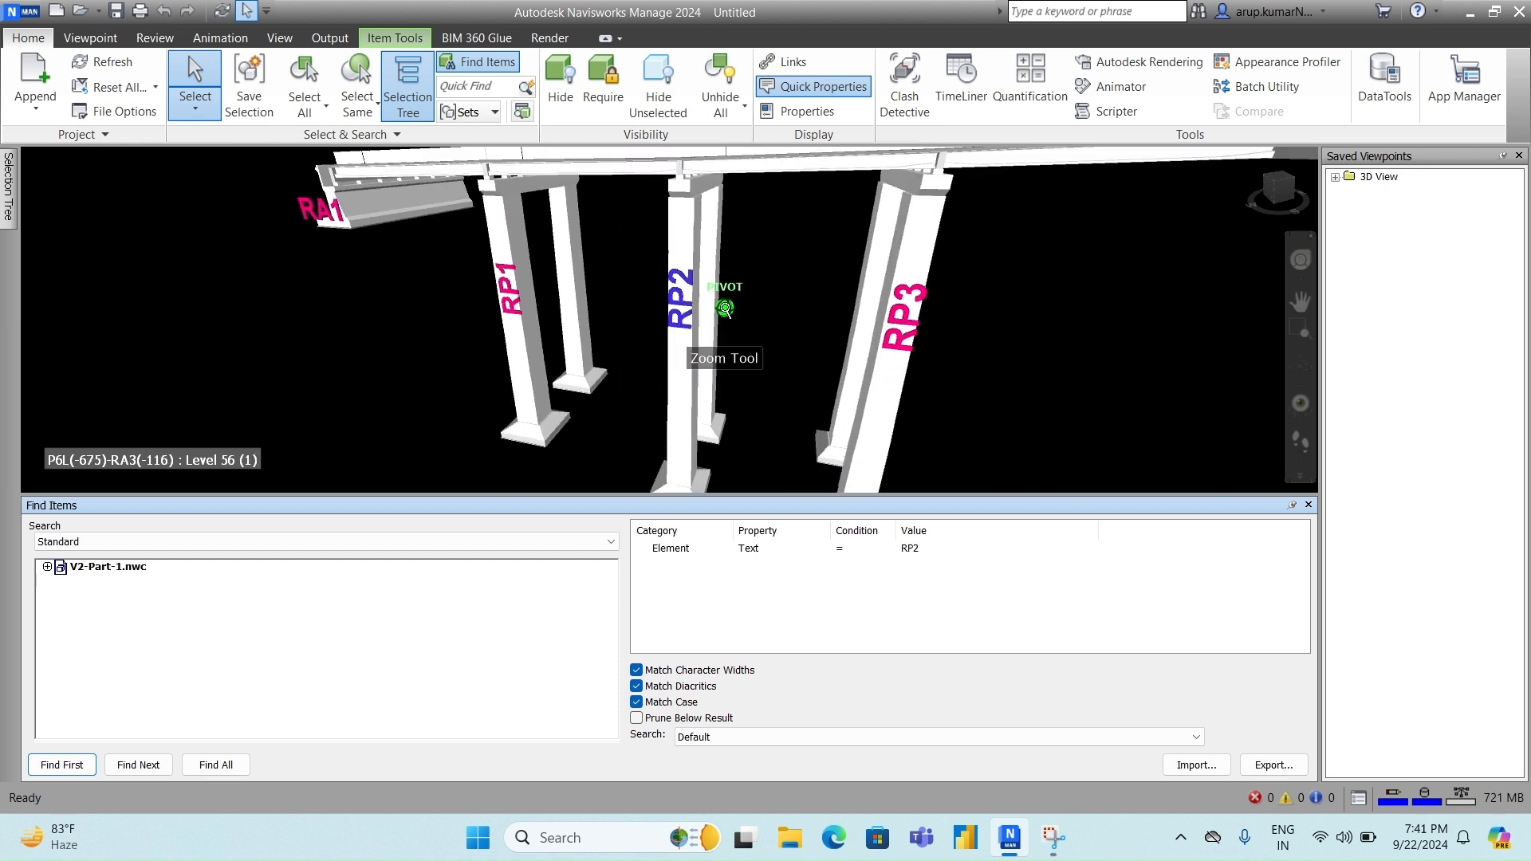
scroll(721, 288, down, 3)
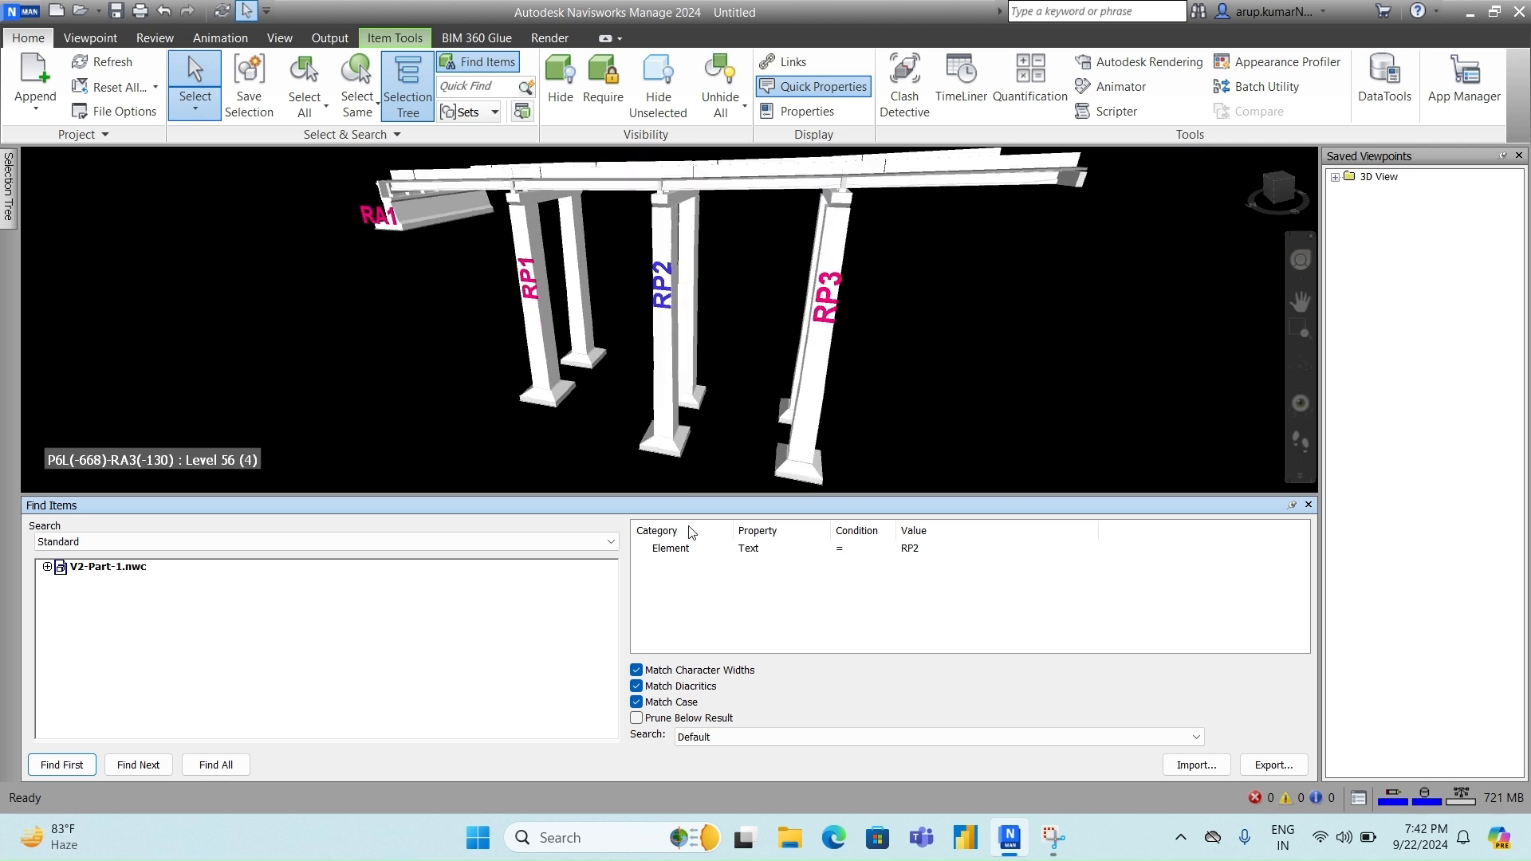
- Redefine the search criterion as category Item, property Name, condition equals (=), value Floor
click(702, 550)
click(723, 550)
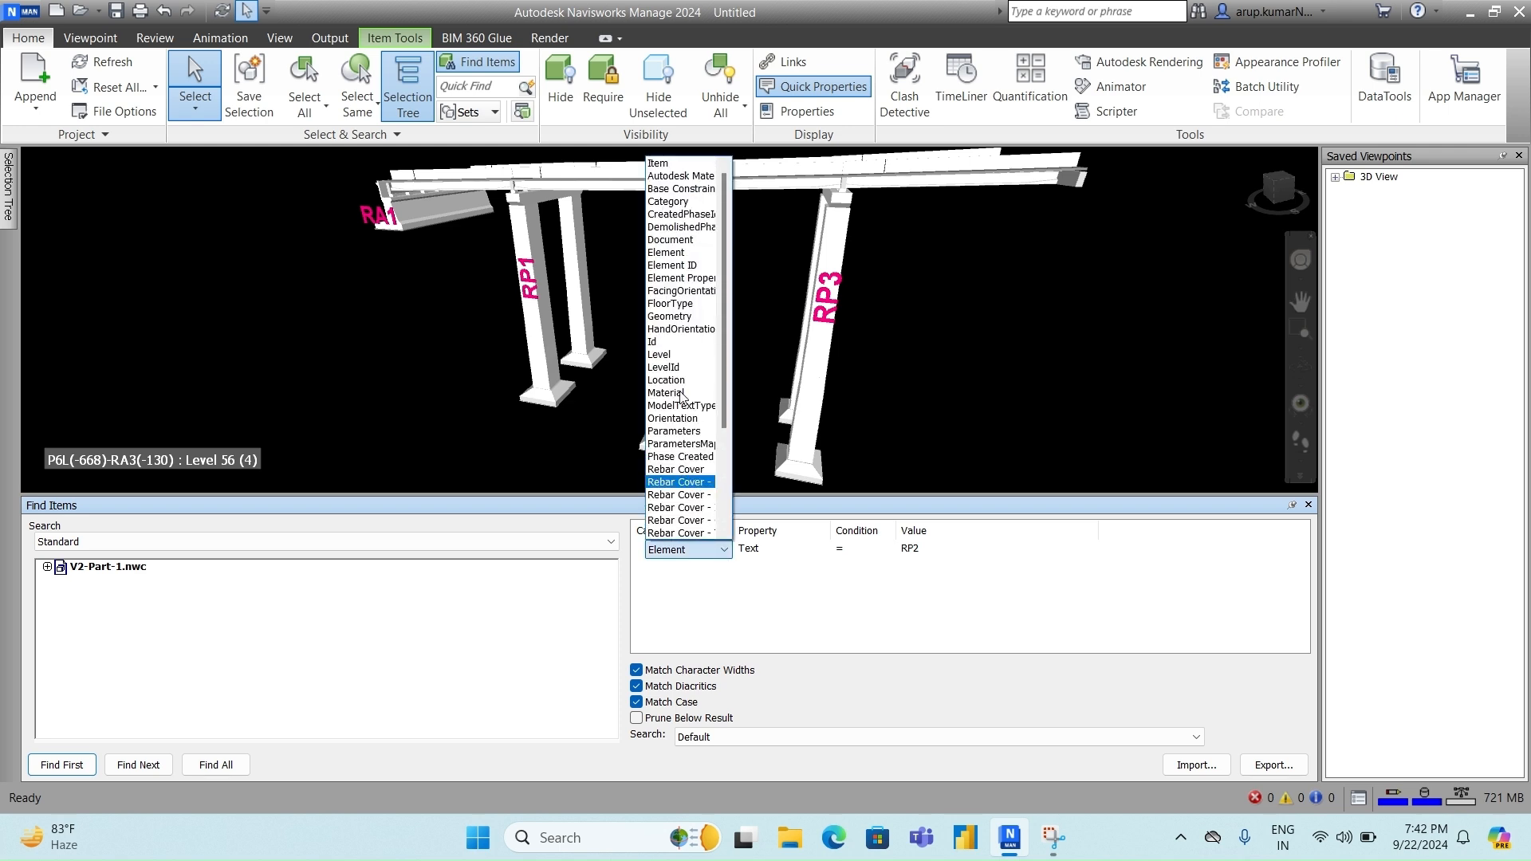
click(658, 163)
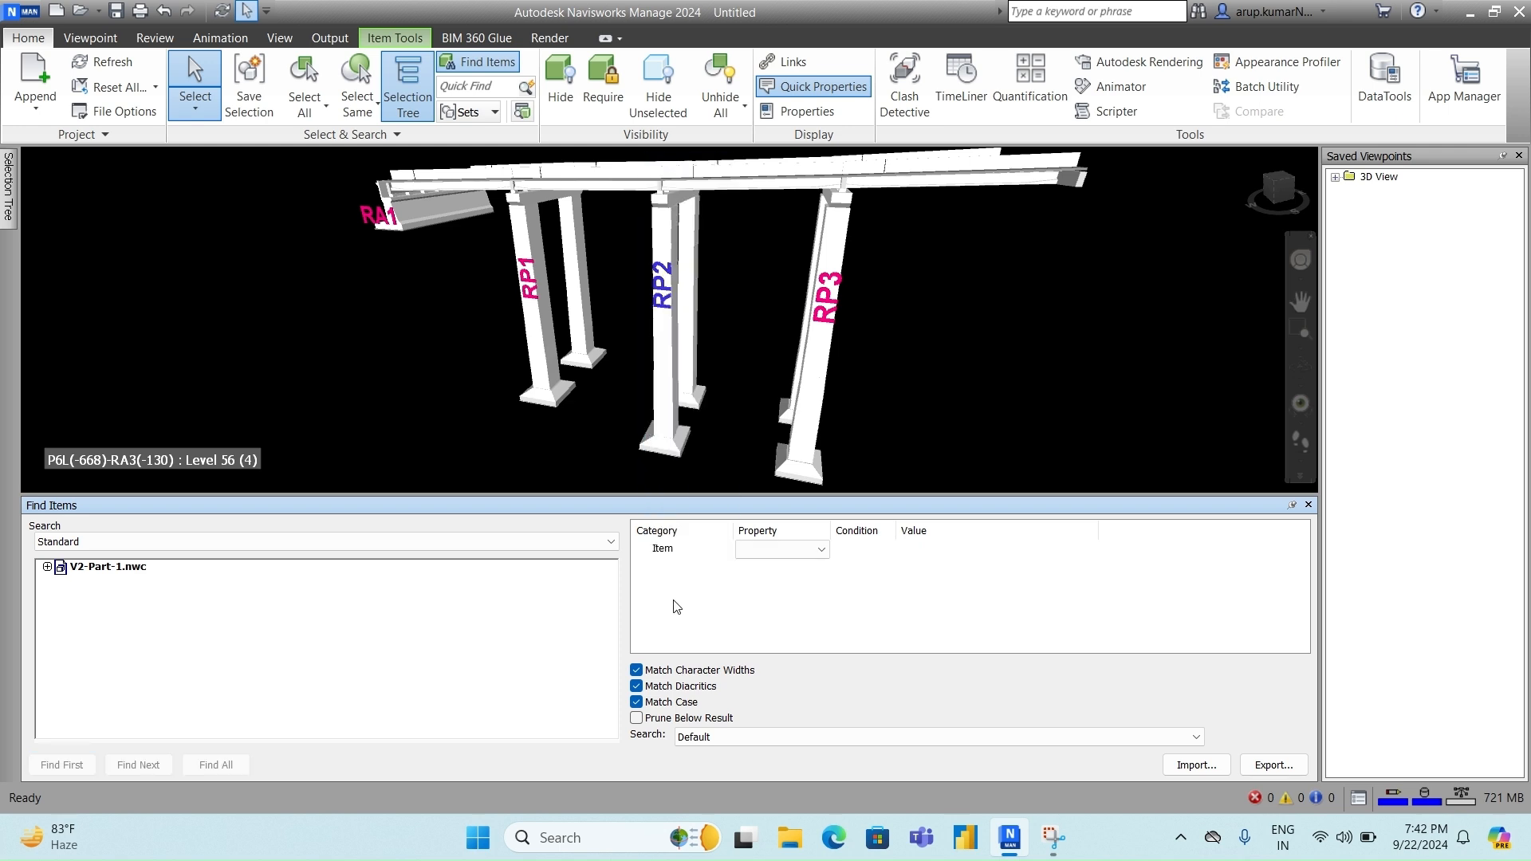
click(810, 550)
click(822, 550)
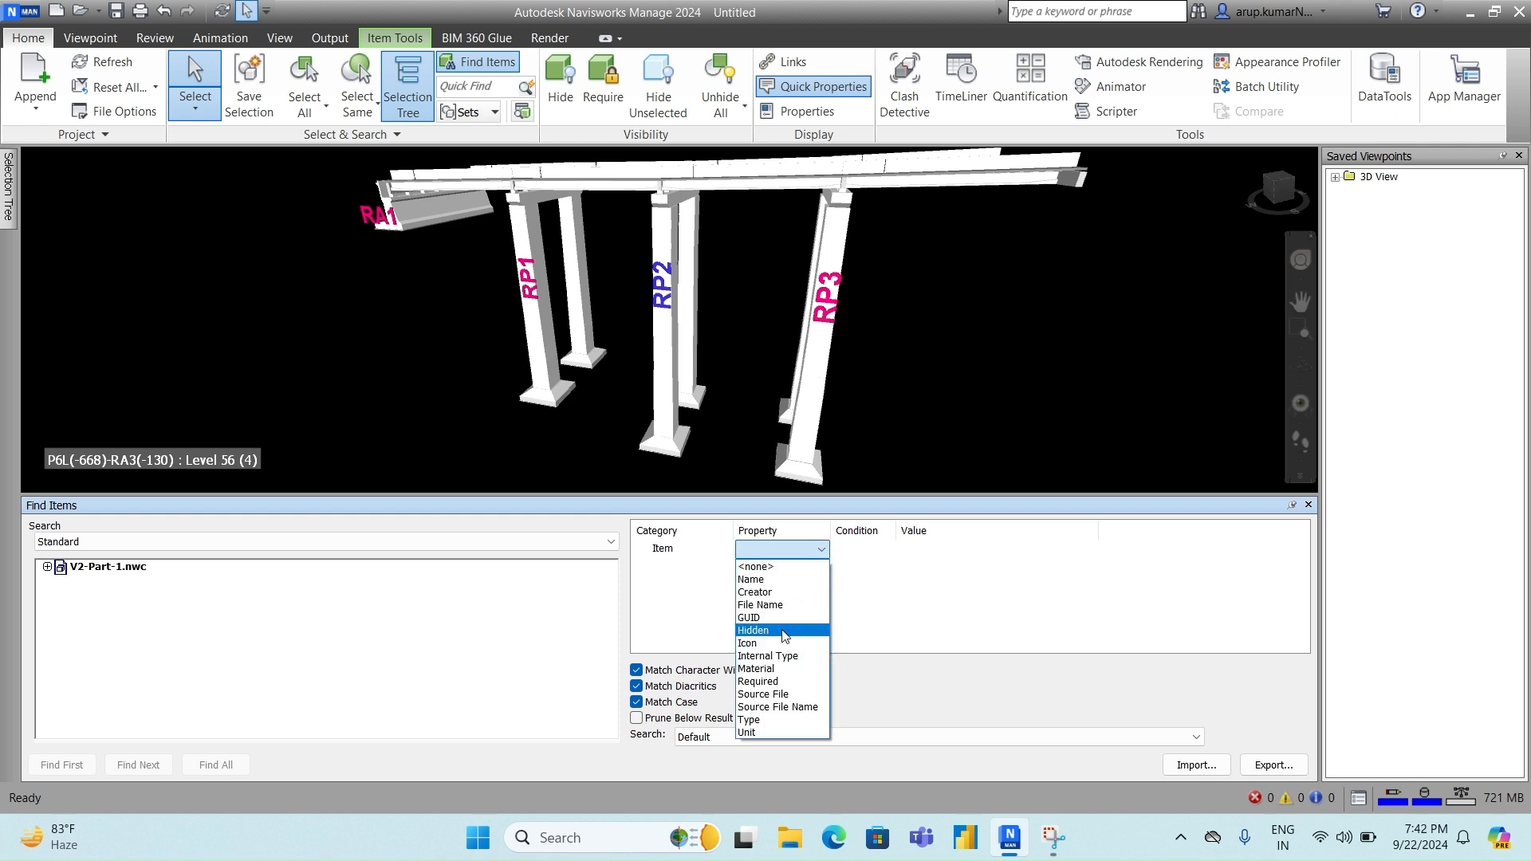
click(796, 579)
click(865, 550)
click(863, 568)
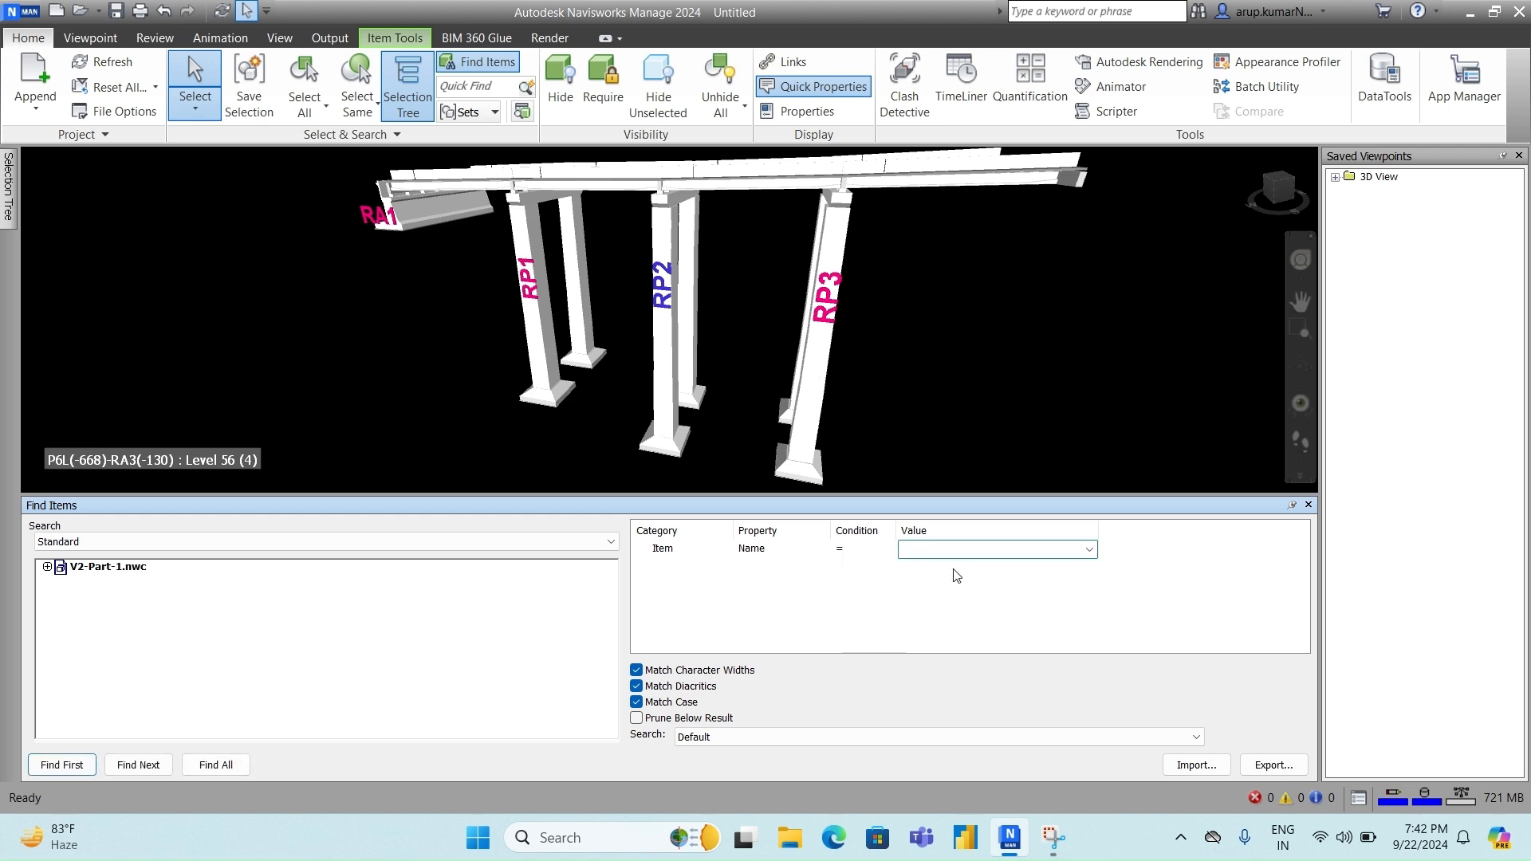
click(1089, 550)
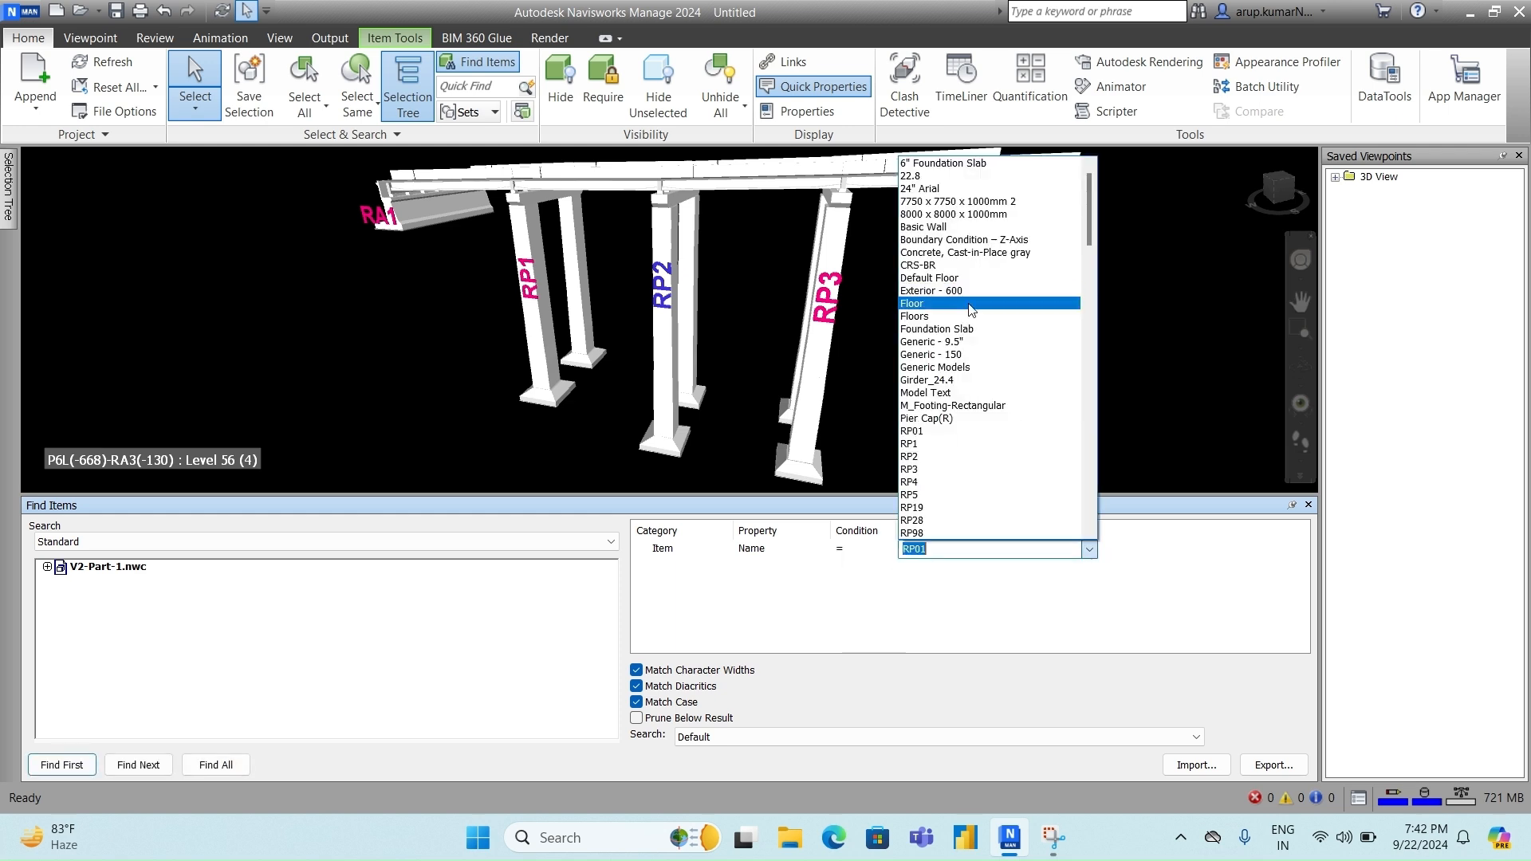
click(971, 306)
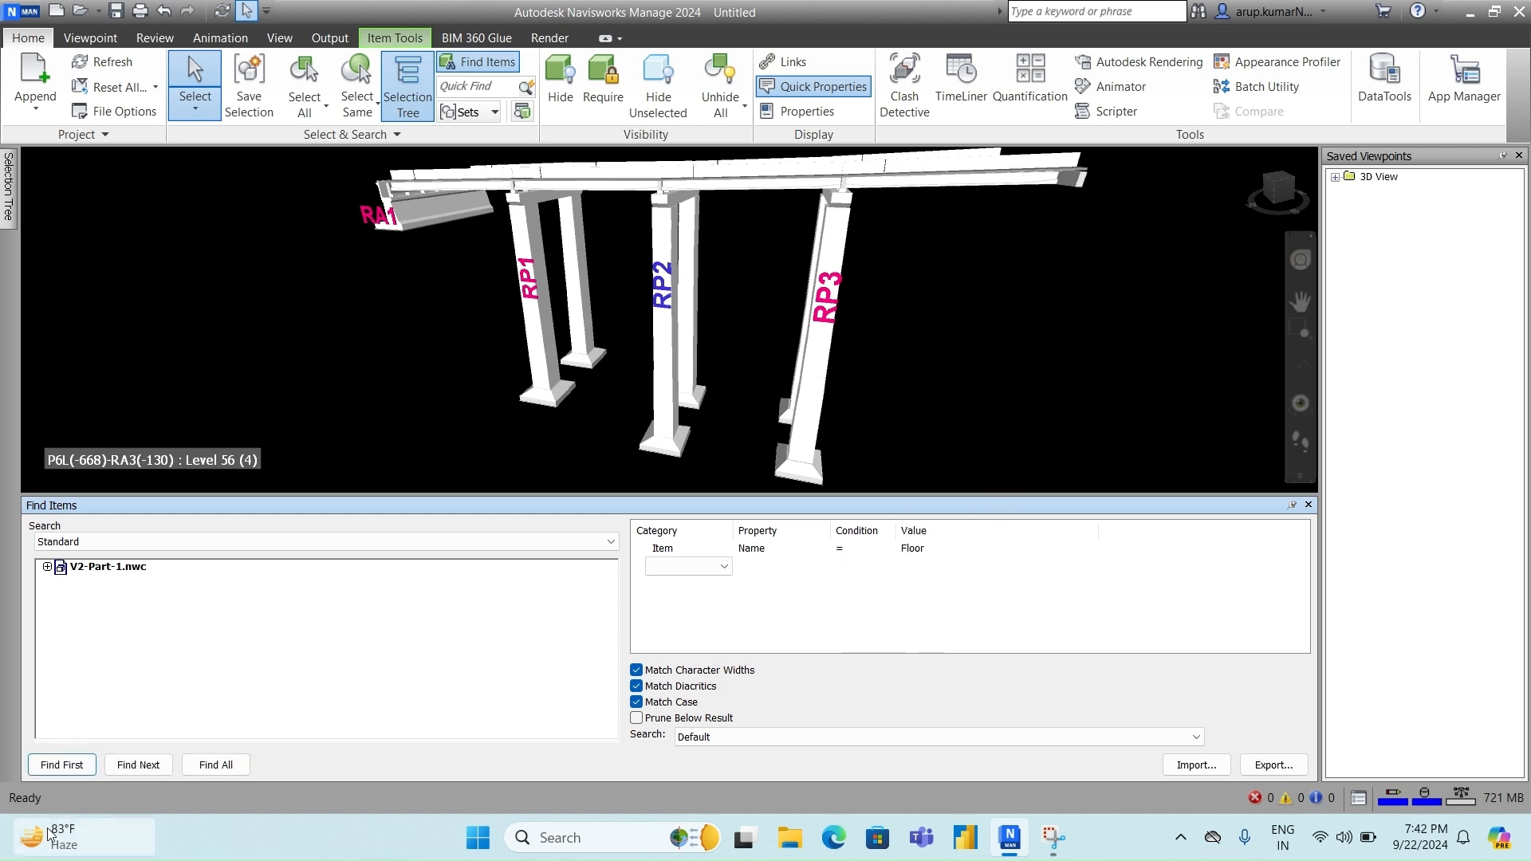
- Find the first item named Floor and examine it on the viaduct deck from above
click(68, 767)
scroll(443, 471, down, 2)
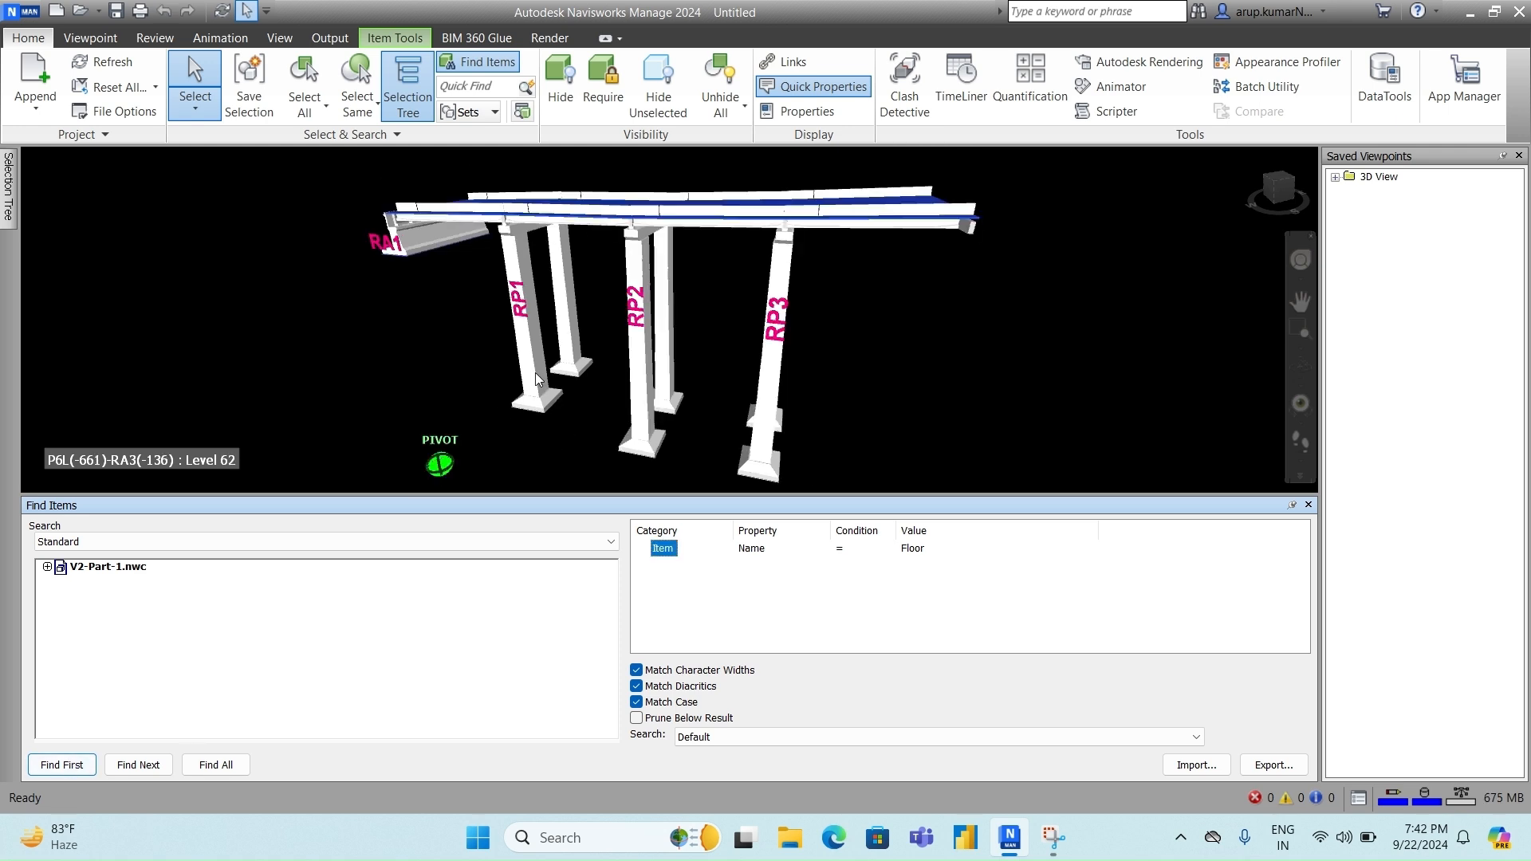
mouse_move(701, 321)
shift+middle_down()
mouse_move(666, 333)
mouse_move(665, 292)
mouse_move(602, 319)
shift+middle_up()
scroll(618, 311, down, 5)
mouse_move(601, 319)
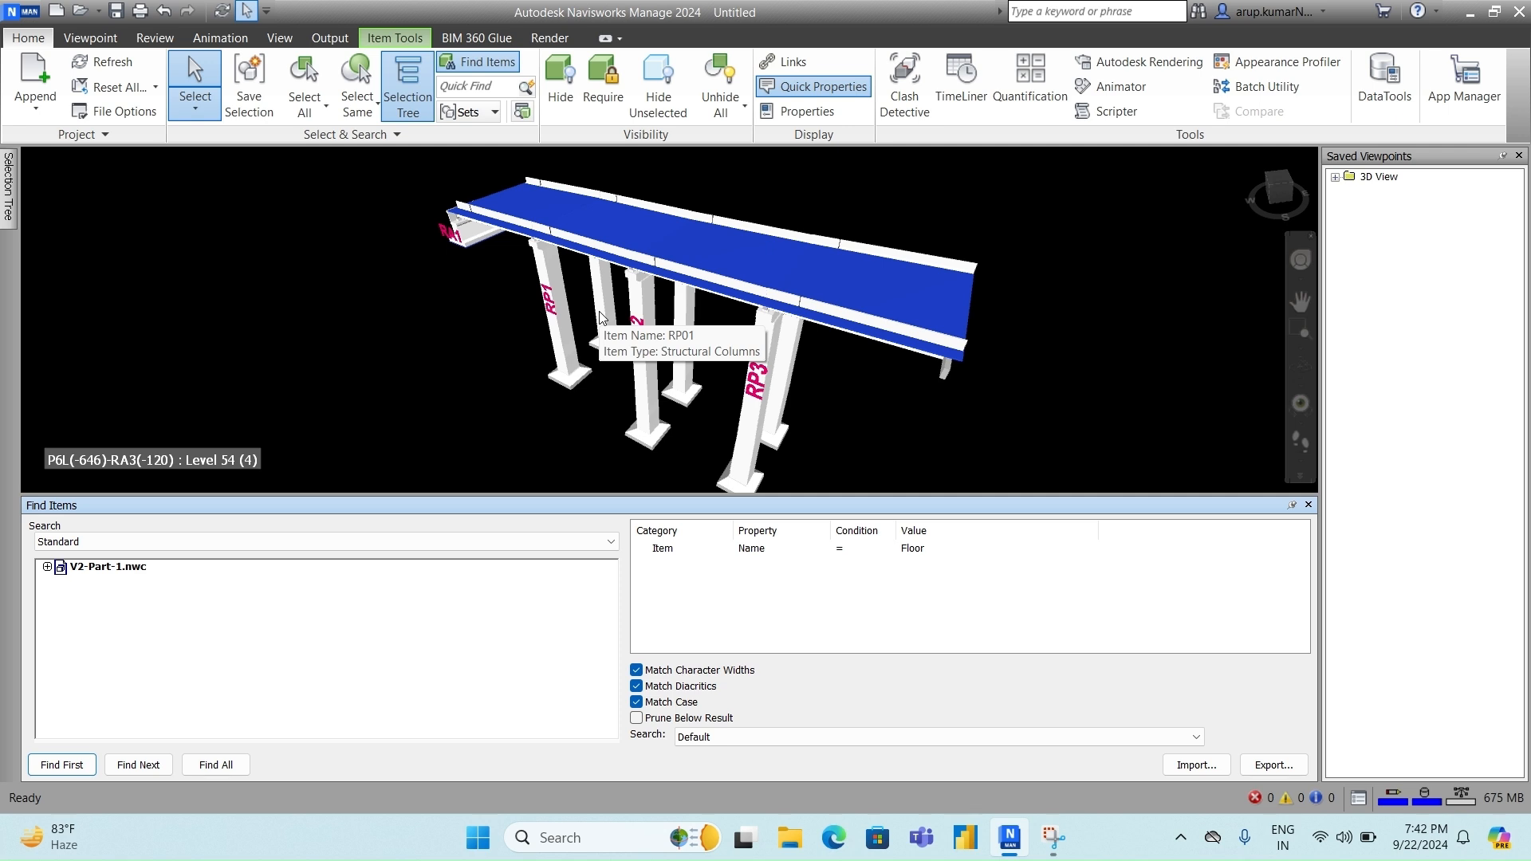
middle_drag(617, 332, 613, 333)
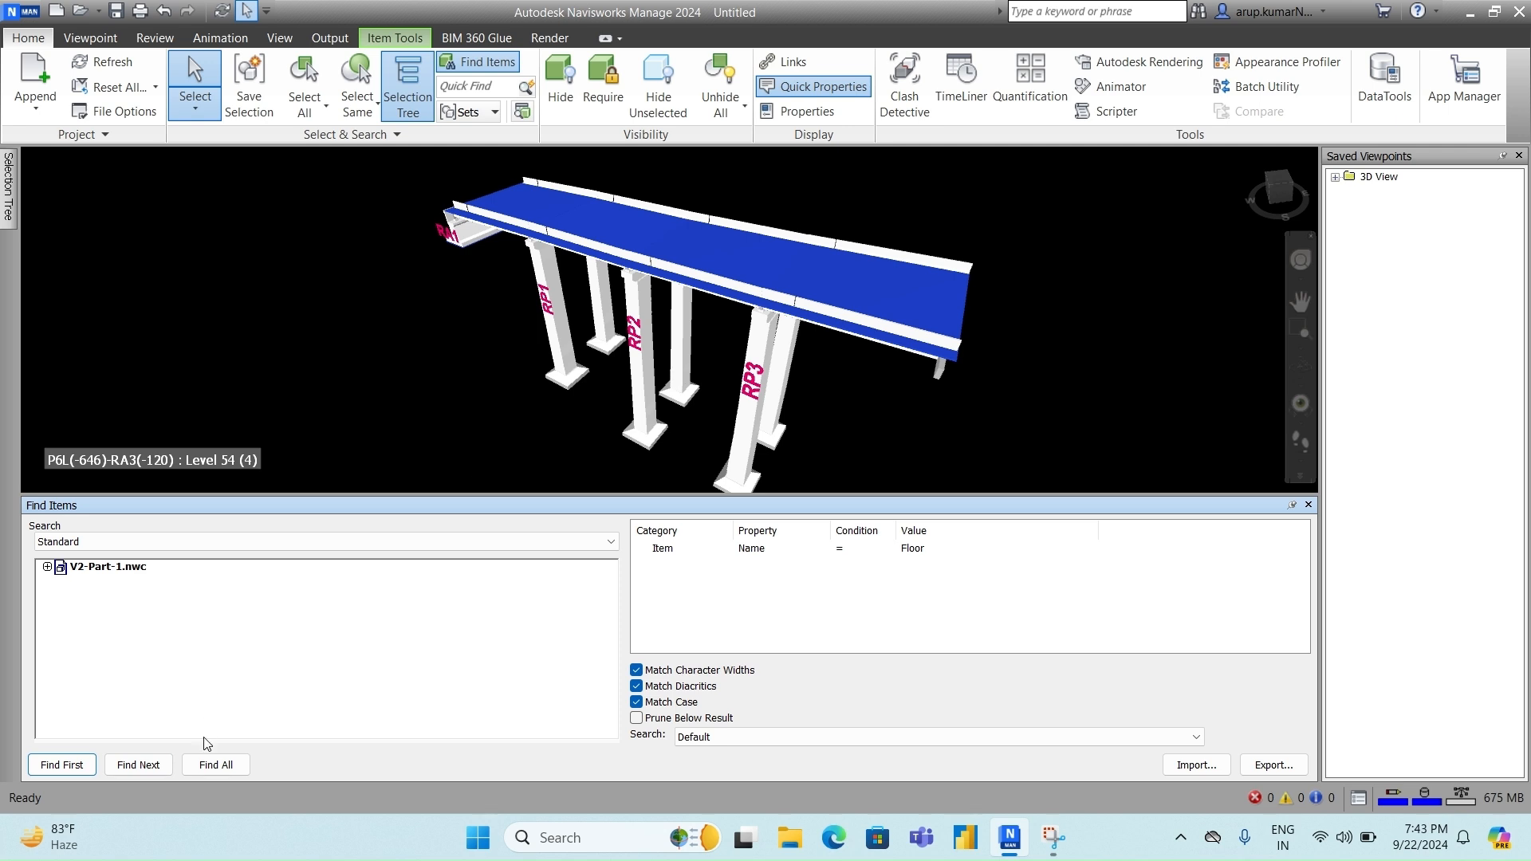
- Step through the next items that match the Floor name search
click(146, 773)
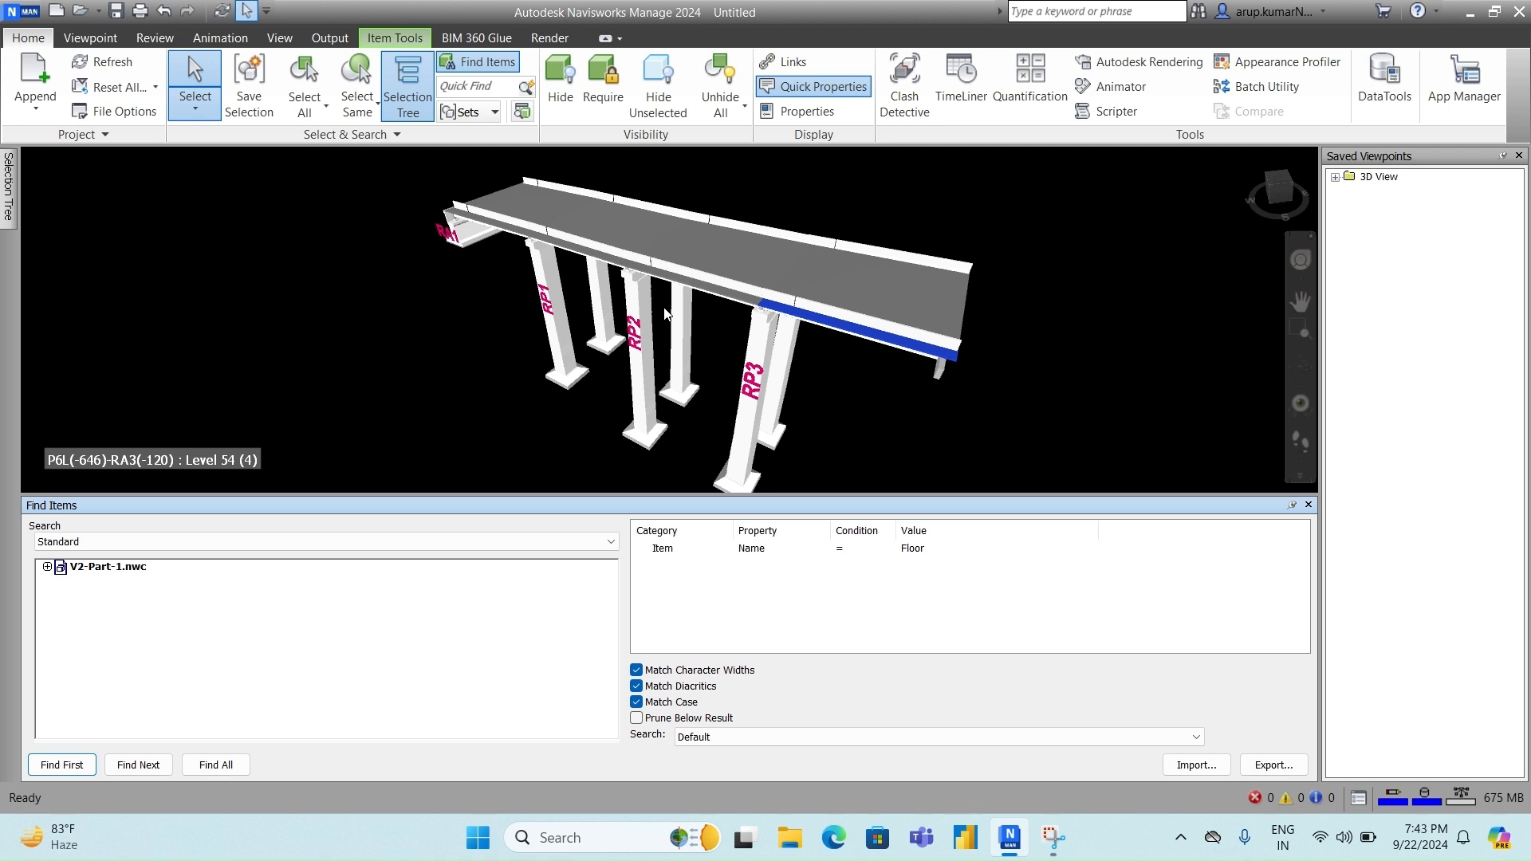
click(133, 772)
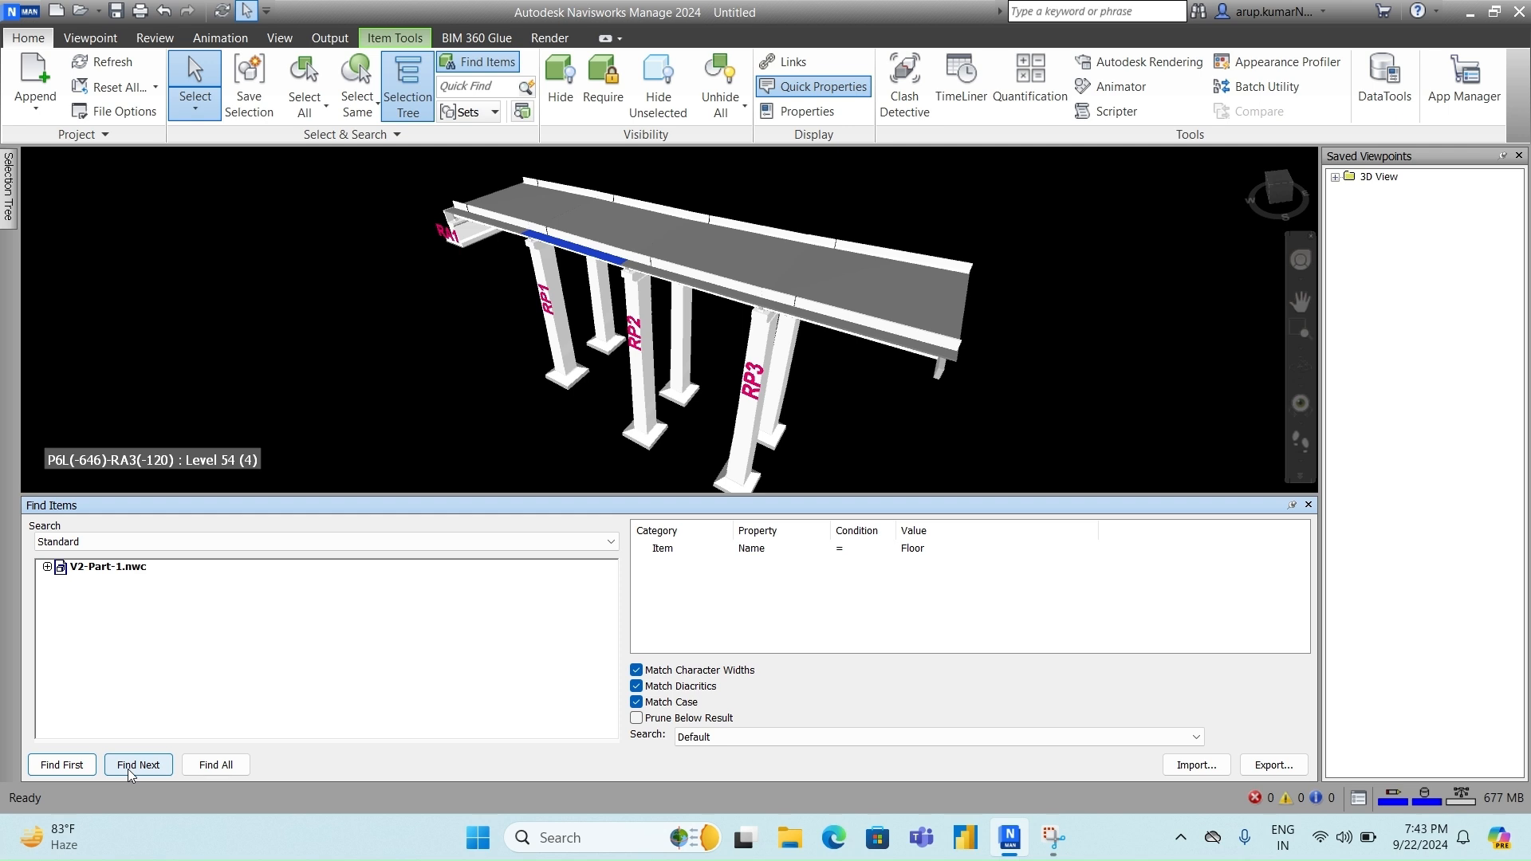
click(131, 772)
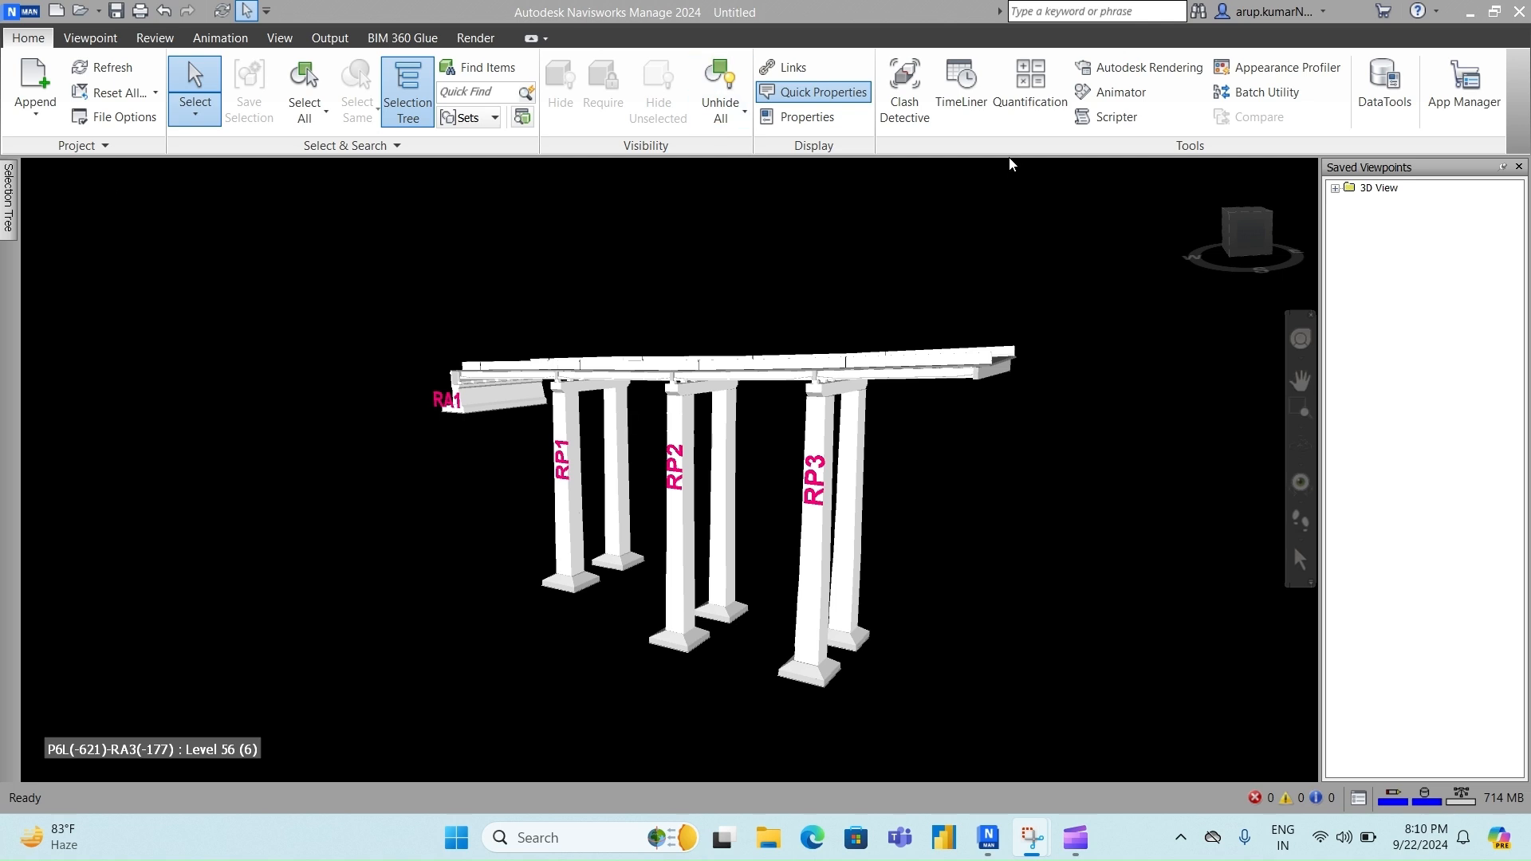
- Display the Sets window alongside the viaduct model
click(281, 39)
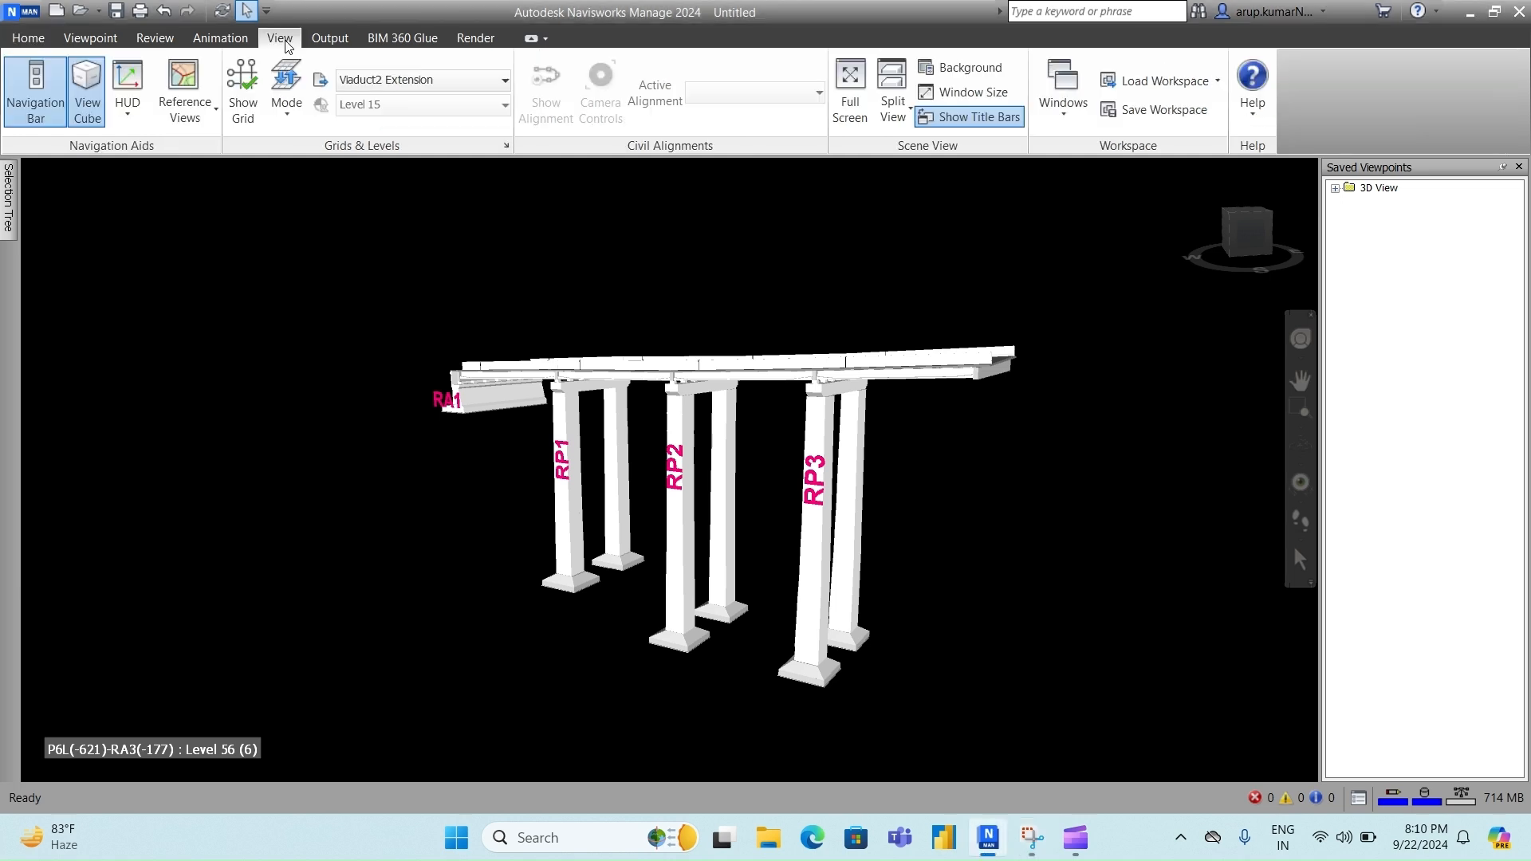
click(1063, 116)
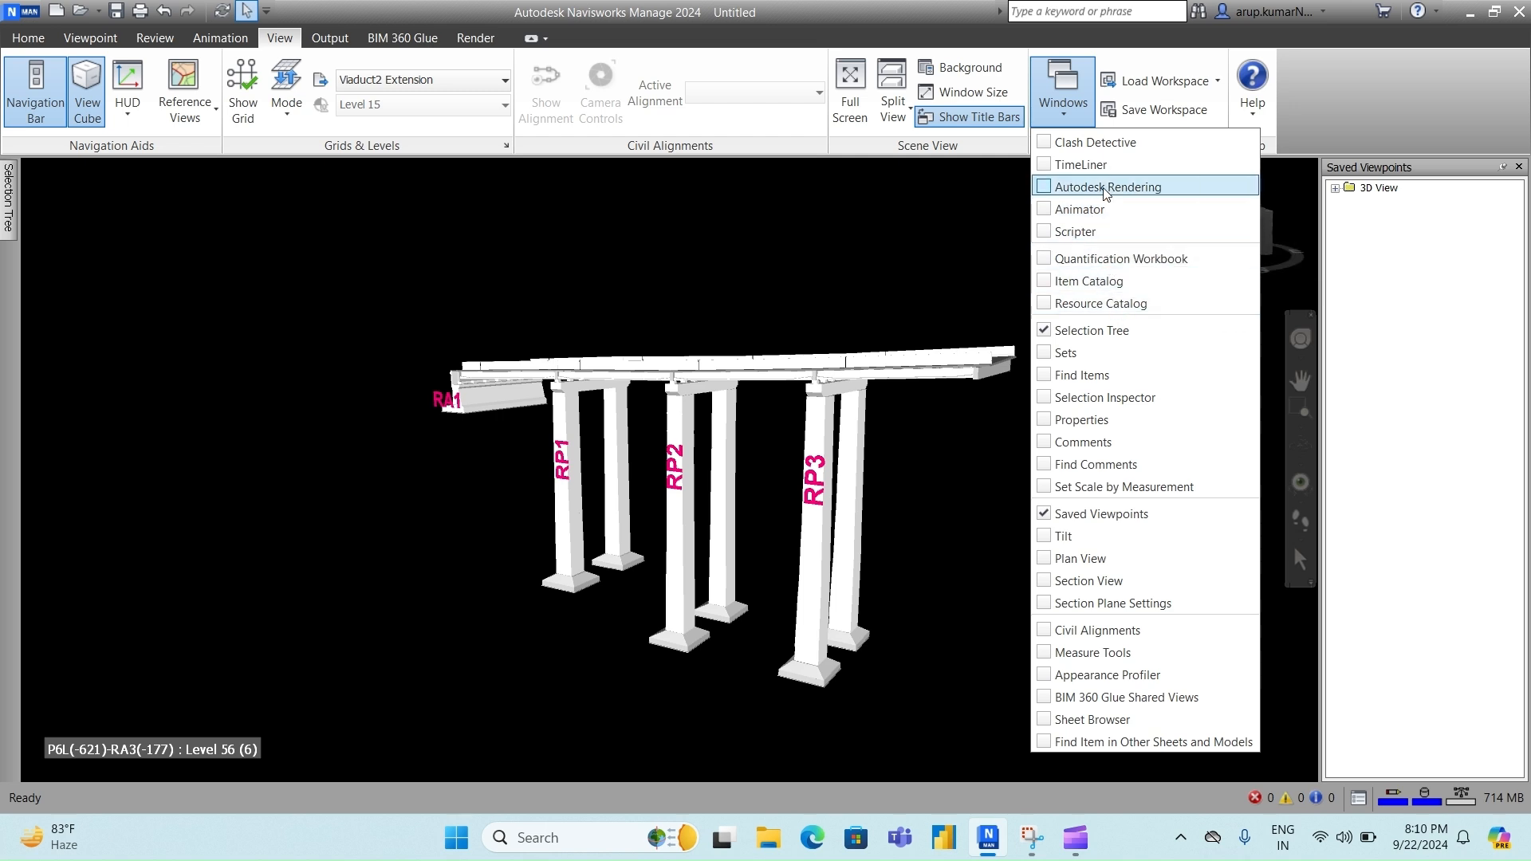
click(1047, 354)
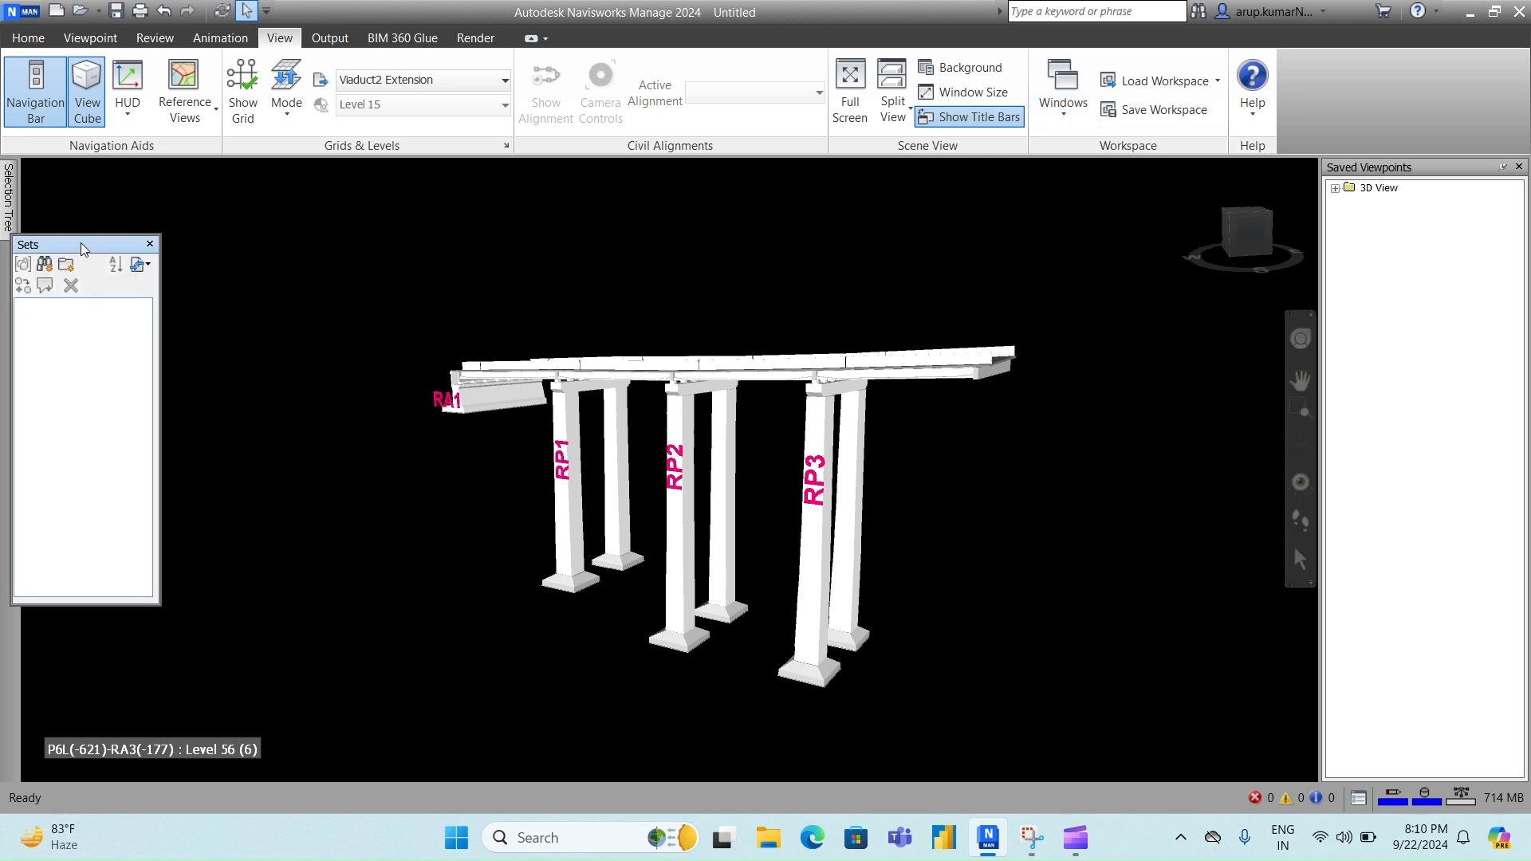
- Move the Sets window beside the collapsed Selection Tree and select one lower segment of the front RP1 pier column
drag(84, 242, 90, 169)
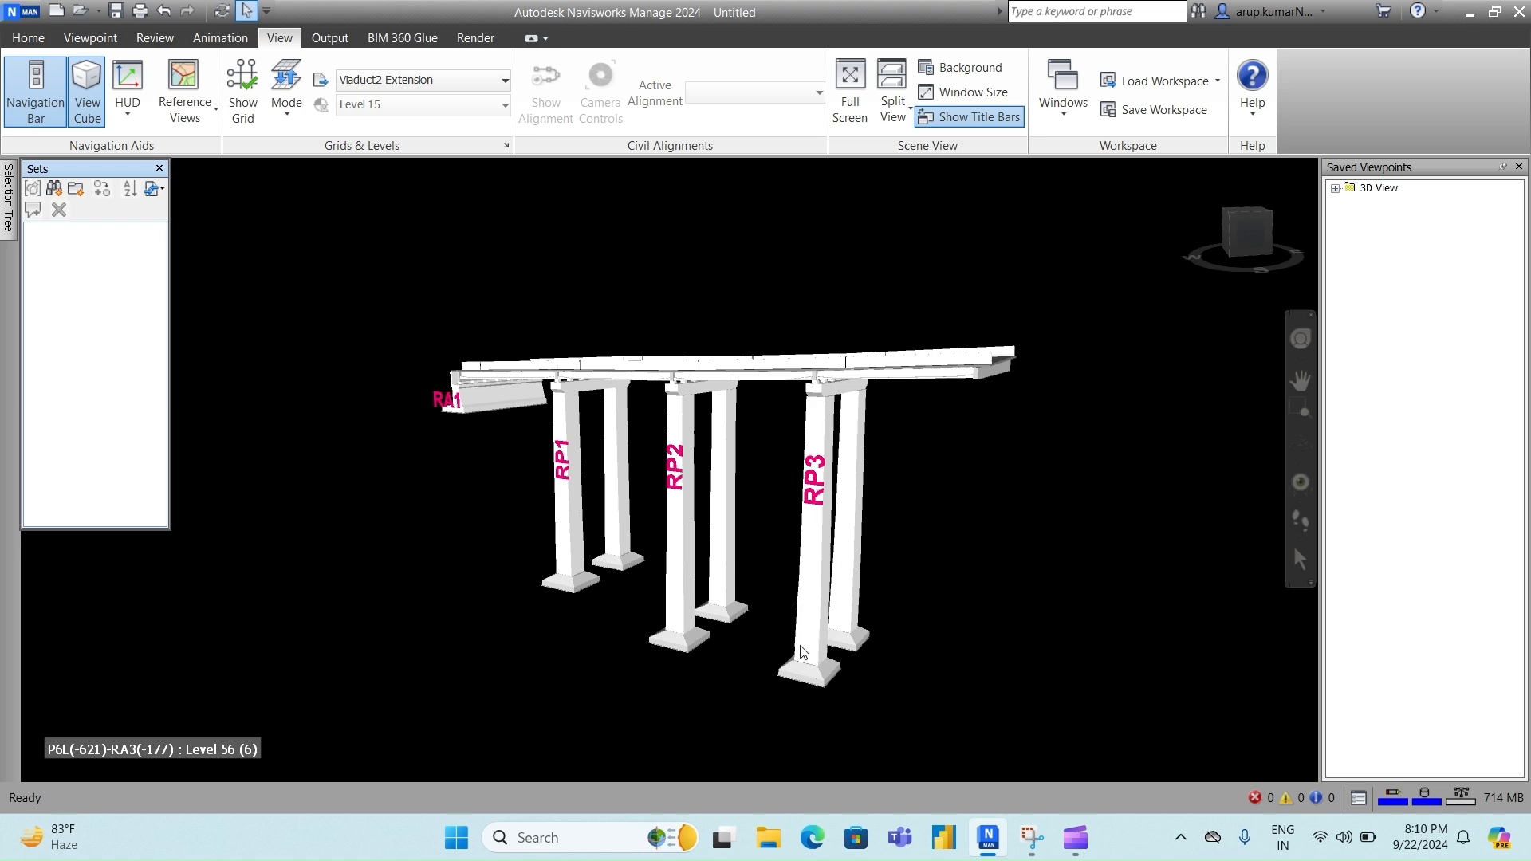
scroll(516, 466, up, 1)
scroll(517, 467, up, 3)
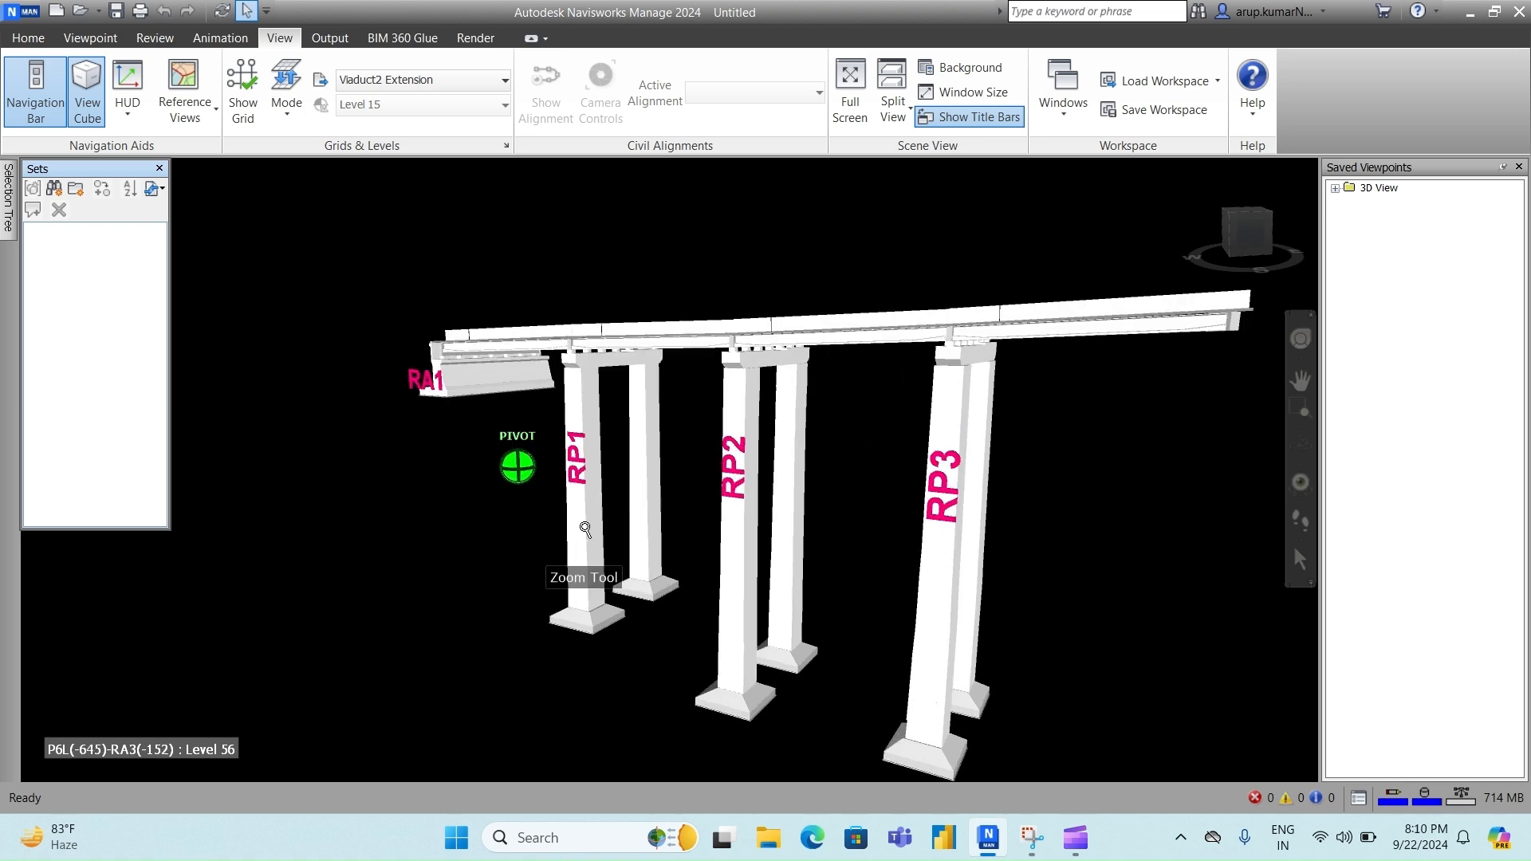
mouse_move(731, 616)
middle_down()
mouse_move(752, 619)
mouse_move(735, 606)
middle_up()
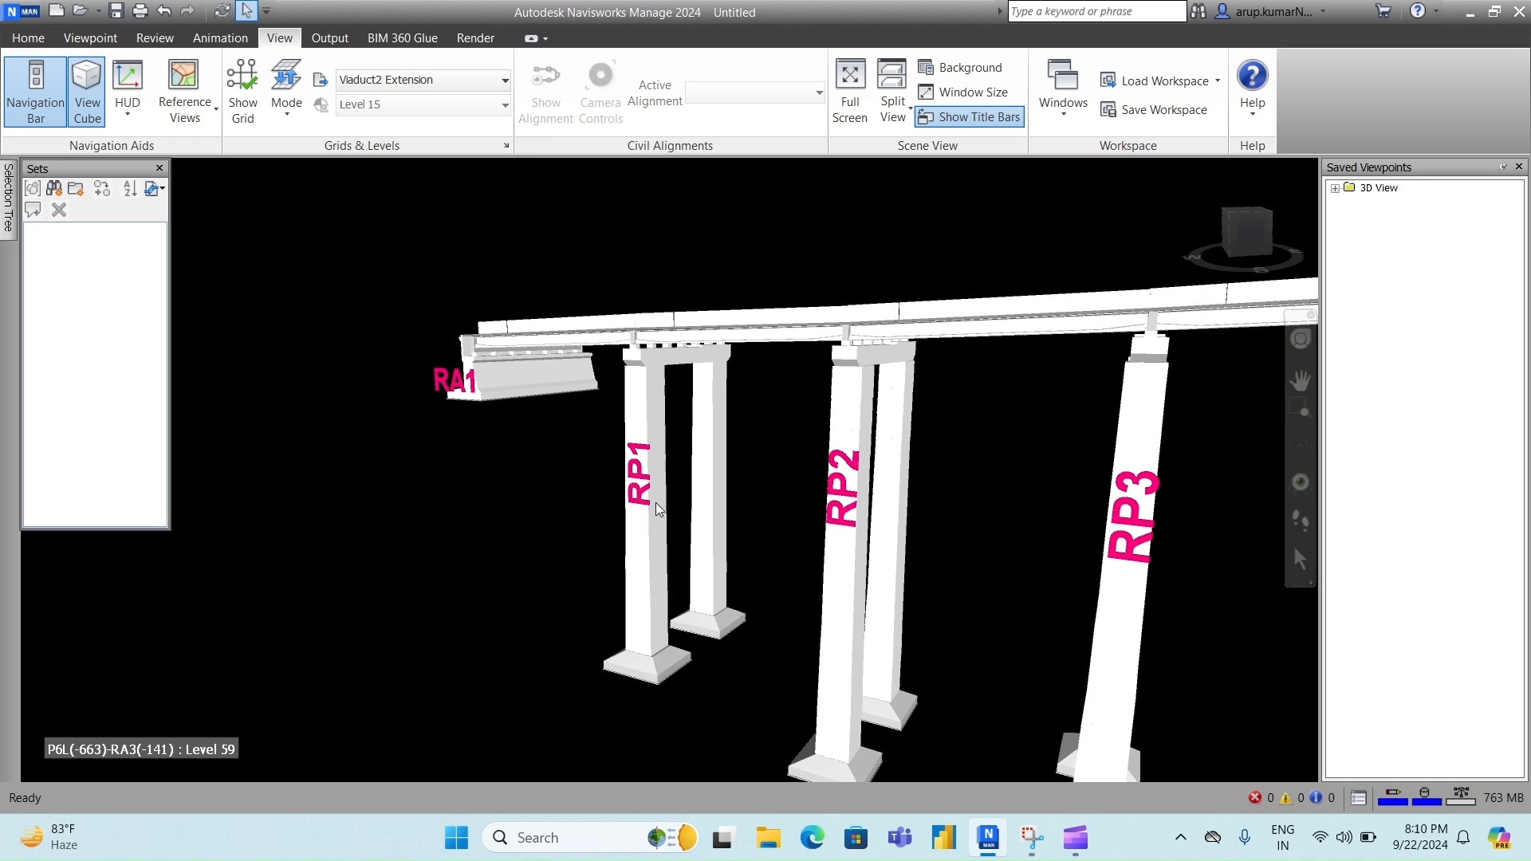
click(647, 650)
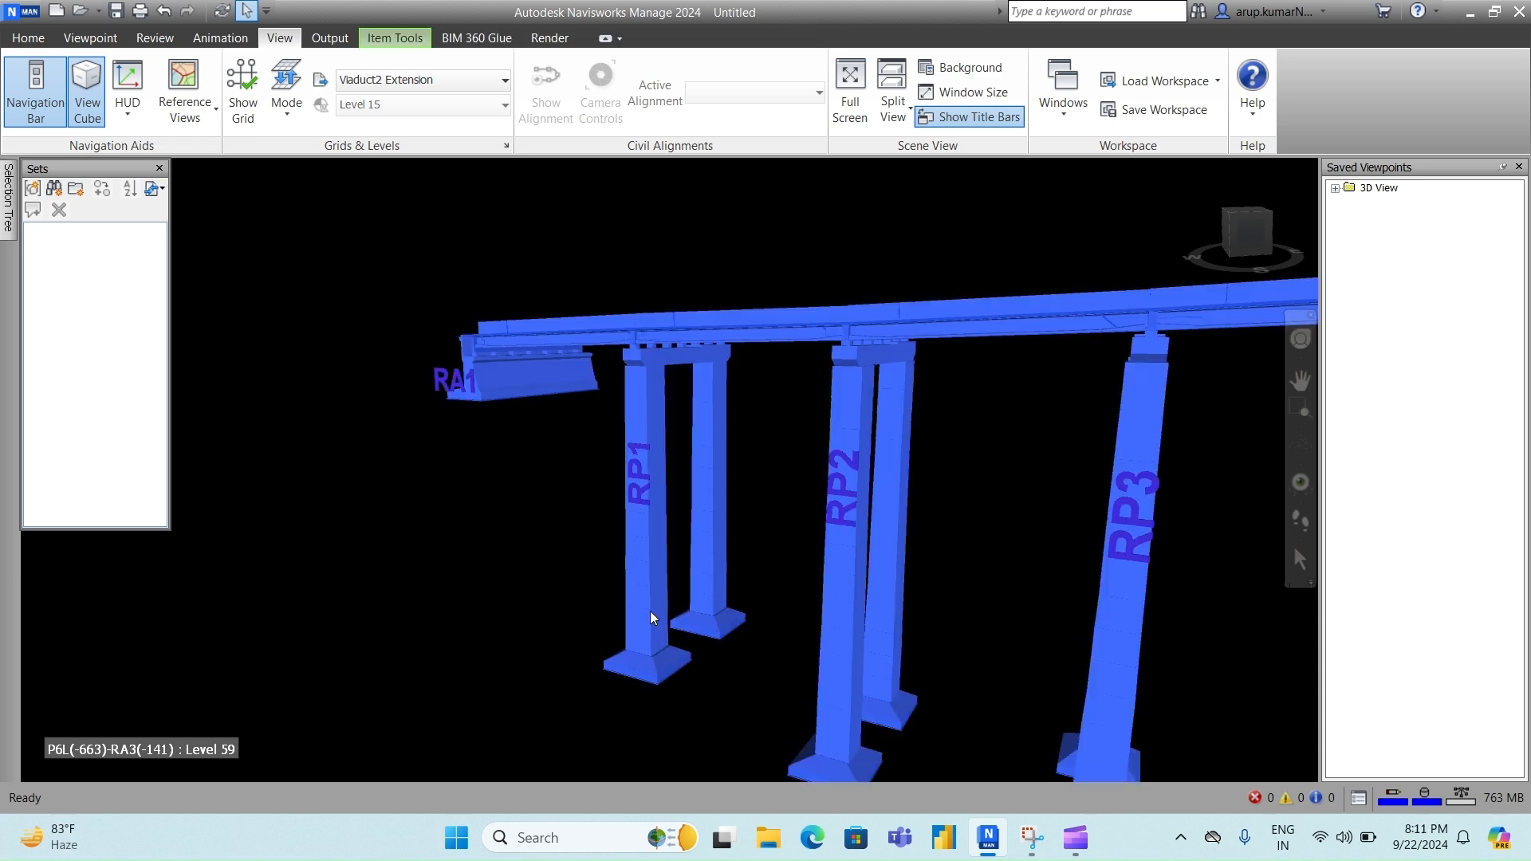
click(651, 624)
click(652, 622)
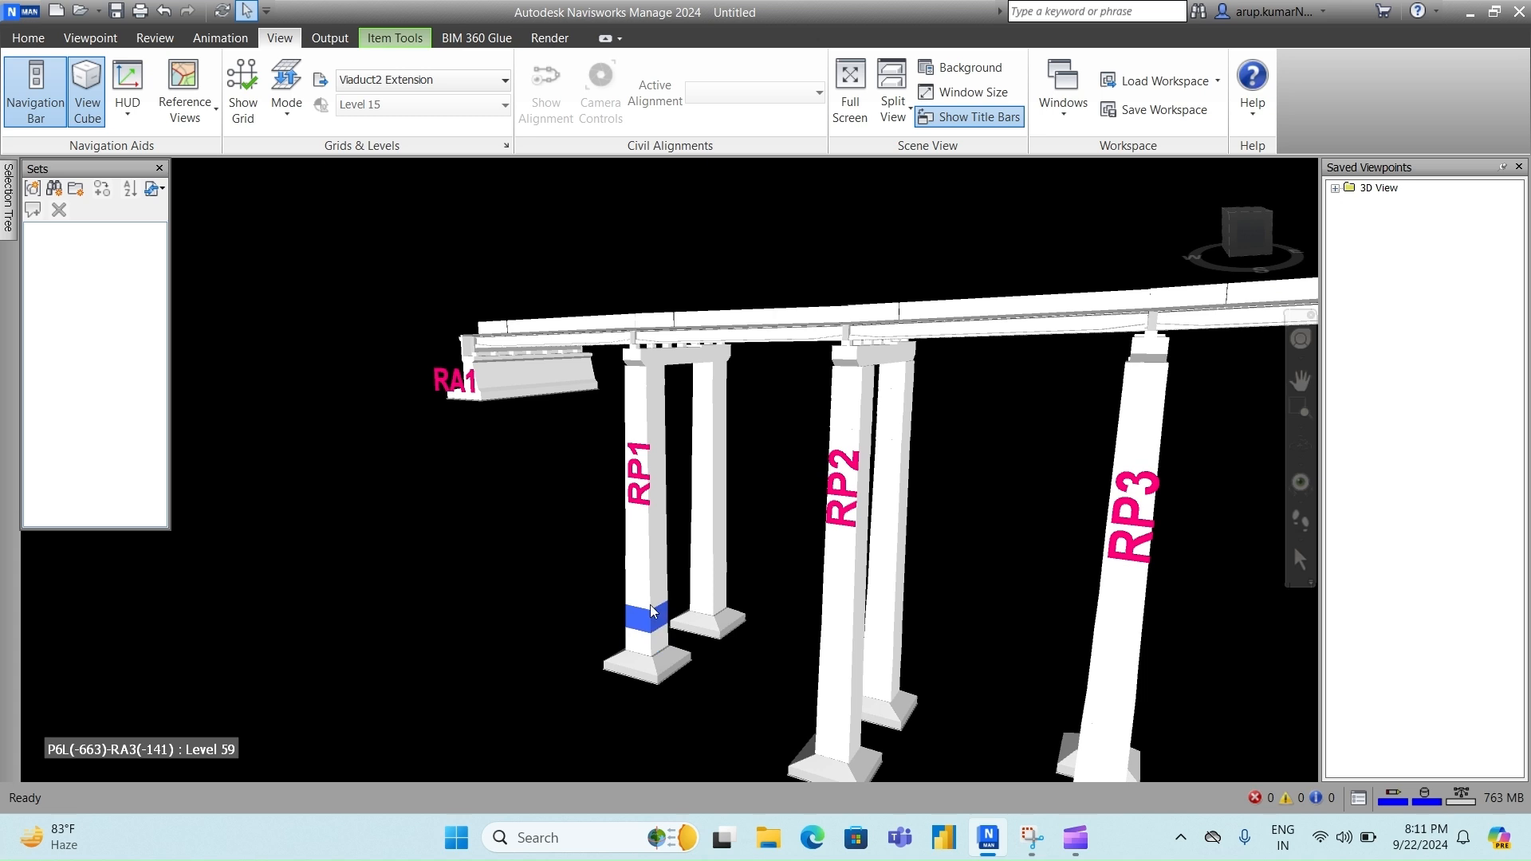
- Add all remaining segments of the front RP1 column, from above the footing up to the pier cap, to the selection
ctrl+click(654, 634)
ctrl+click(660, 594)
ctrl+click(655, 571)
ctrl+click(657, 549)
ctrl+click(657, 519)
ctrl+click(659, 490)
ctrl+click(661, 467)
ctrl+click(659, 443)
ctrl+click(657, 419)
ctrl+click(656, 397)
ctrl+click(659, 378)
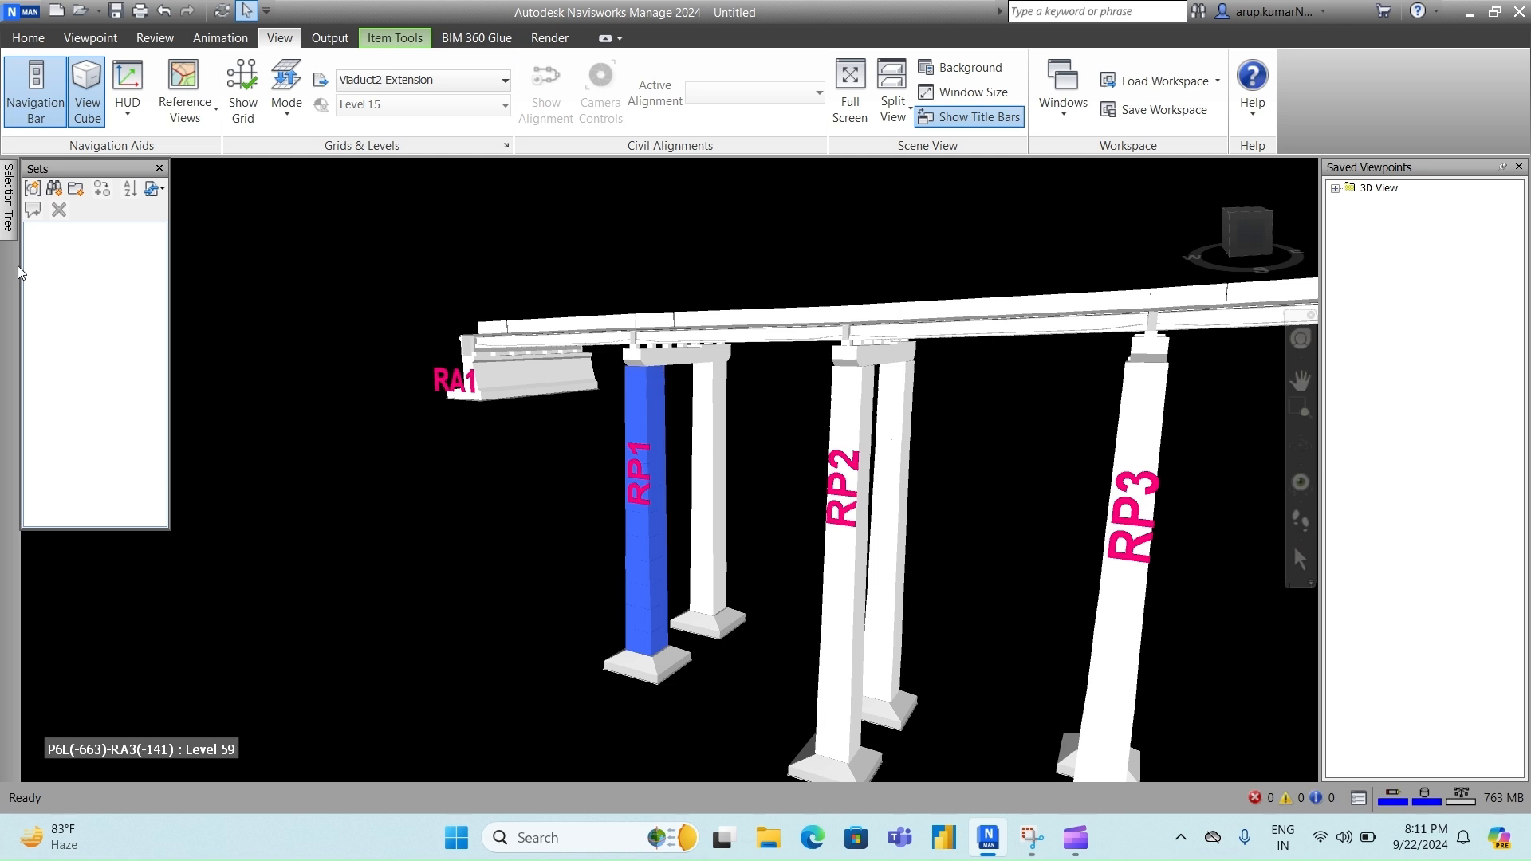
- Save the selected column segments as a selection set named RP1
right_click(67, 272)
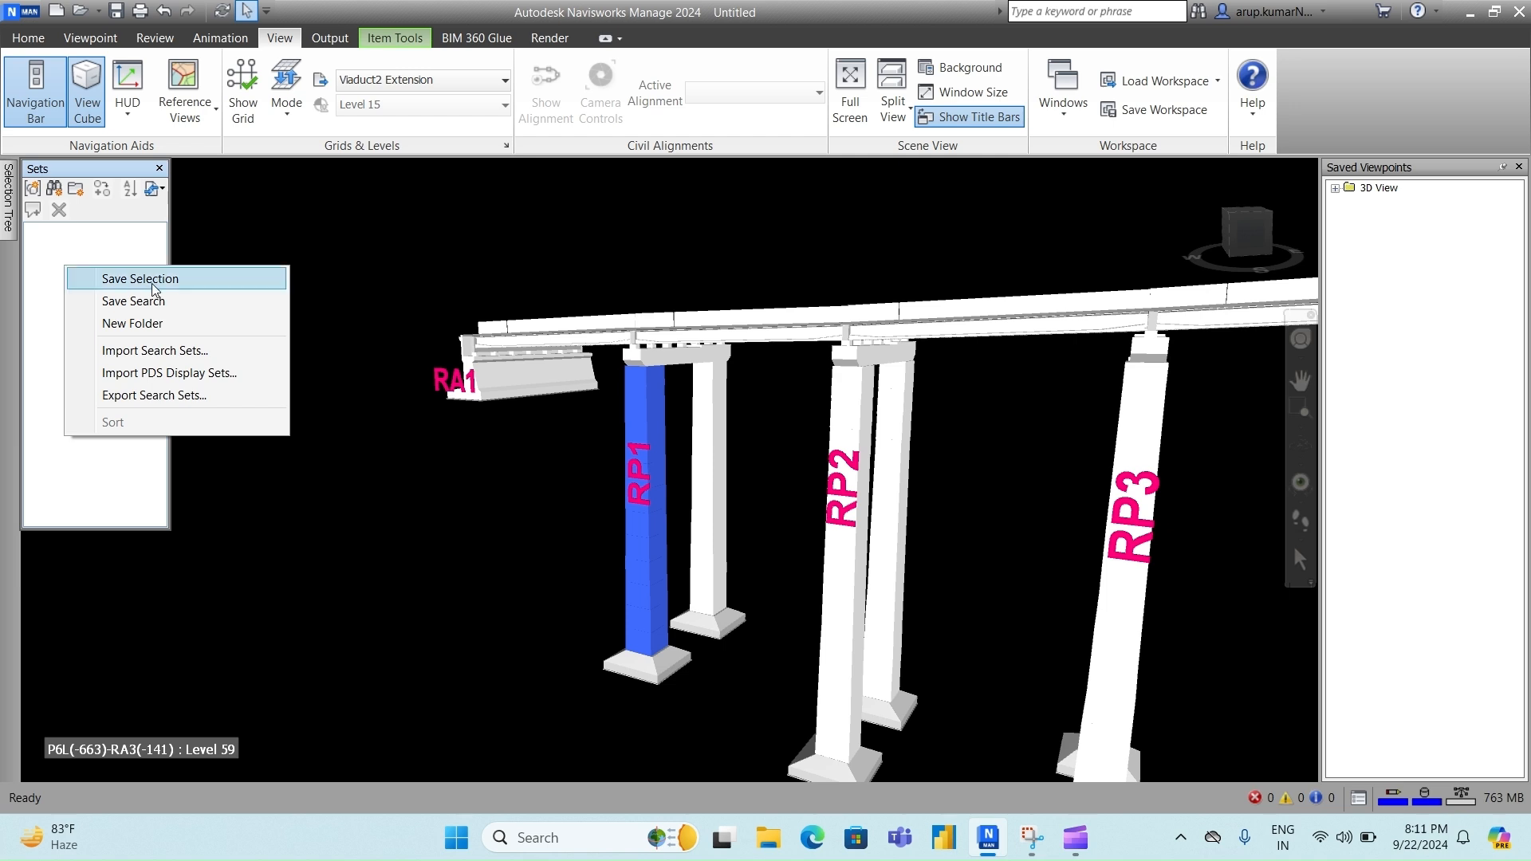
click(194, 294)
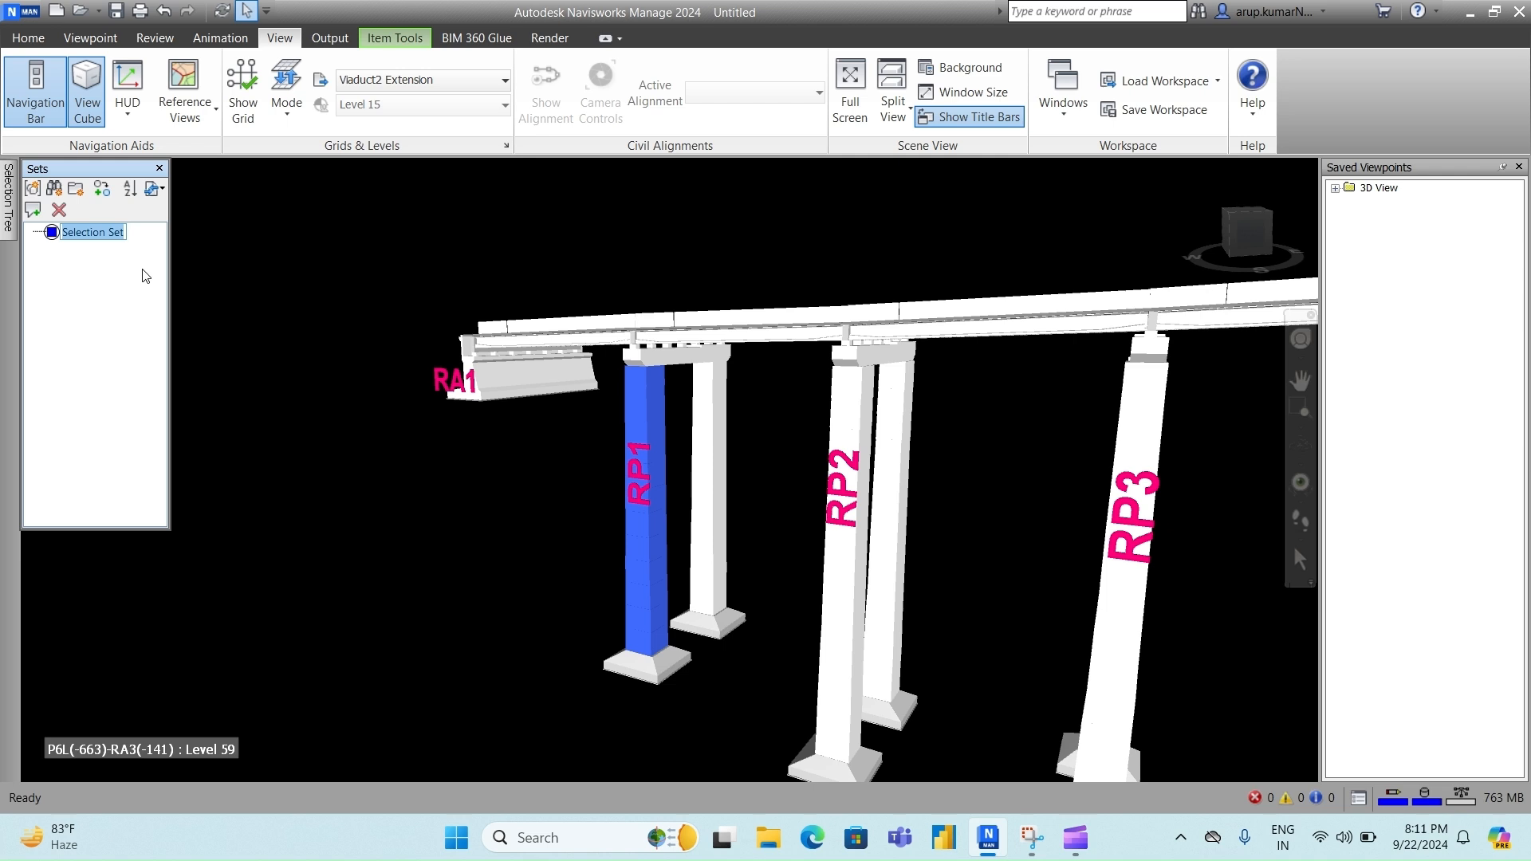
text(RP1)
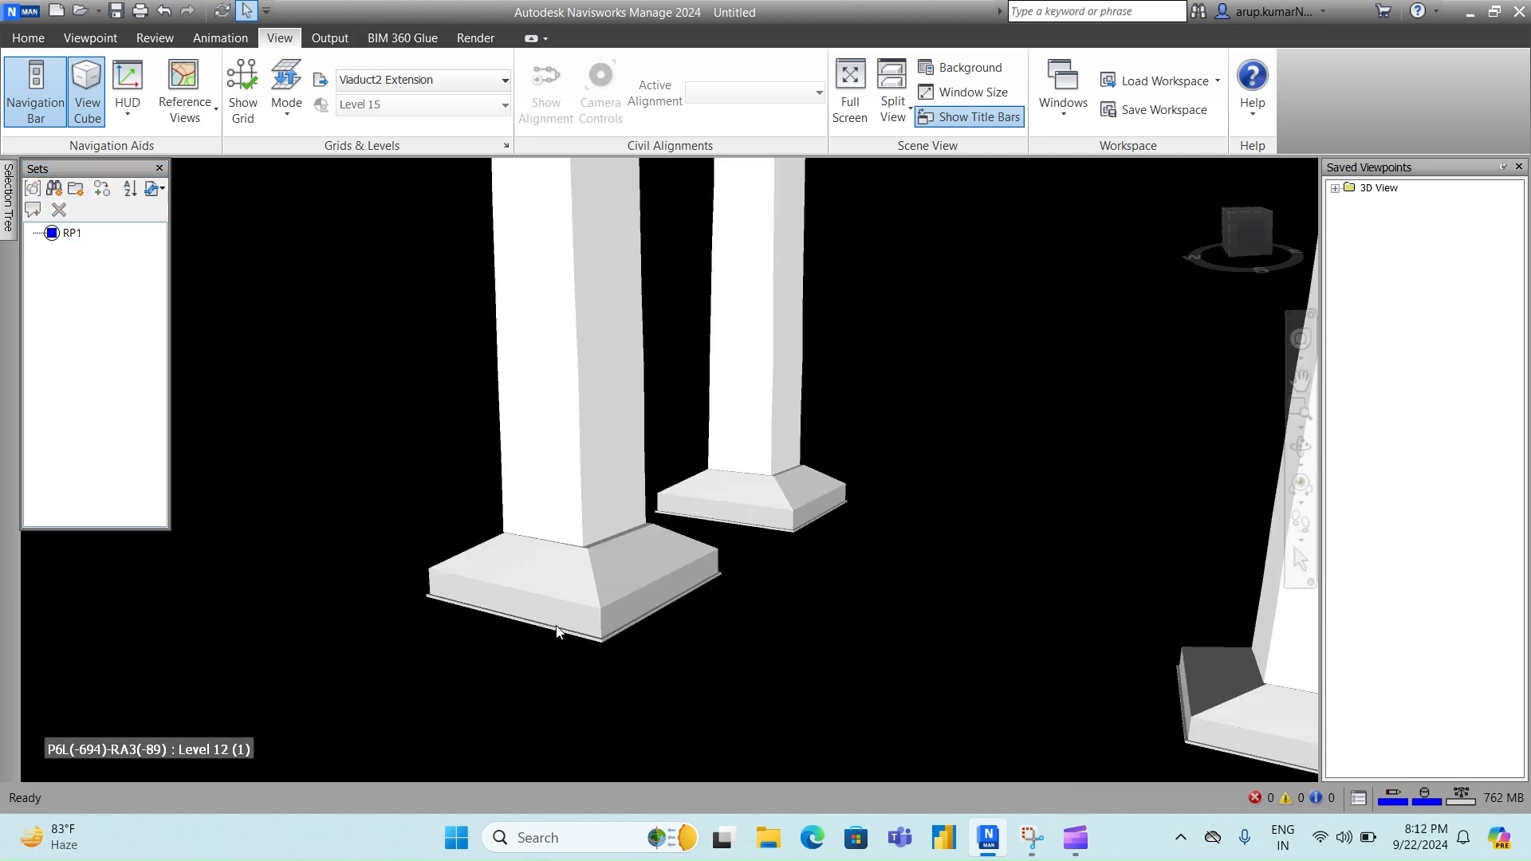
- Select the sloped top, the slab and the thin base layer of the front RP1 column's foundation together
click(557, 618)
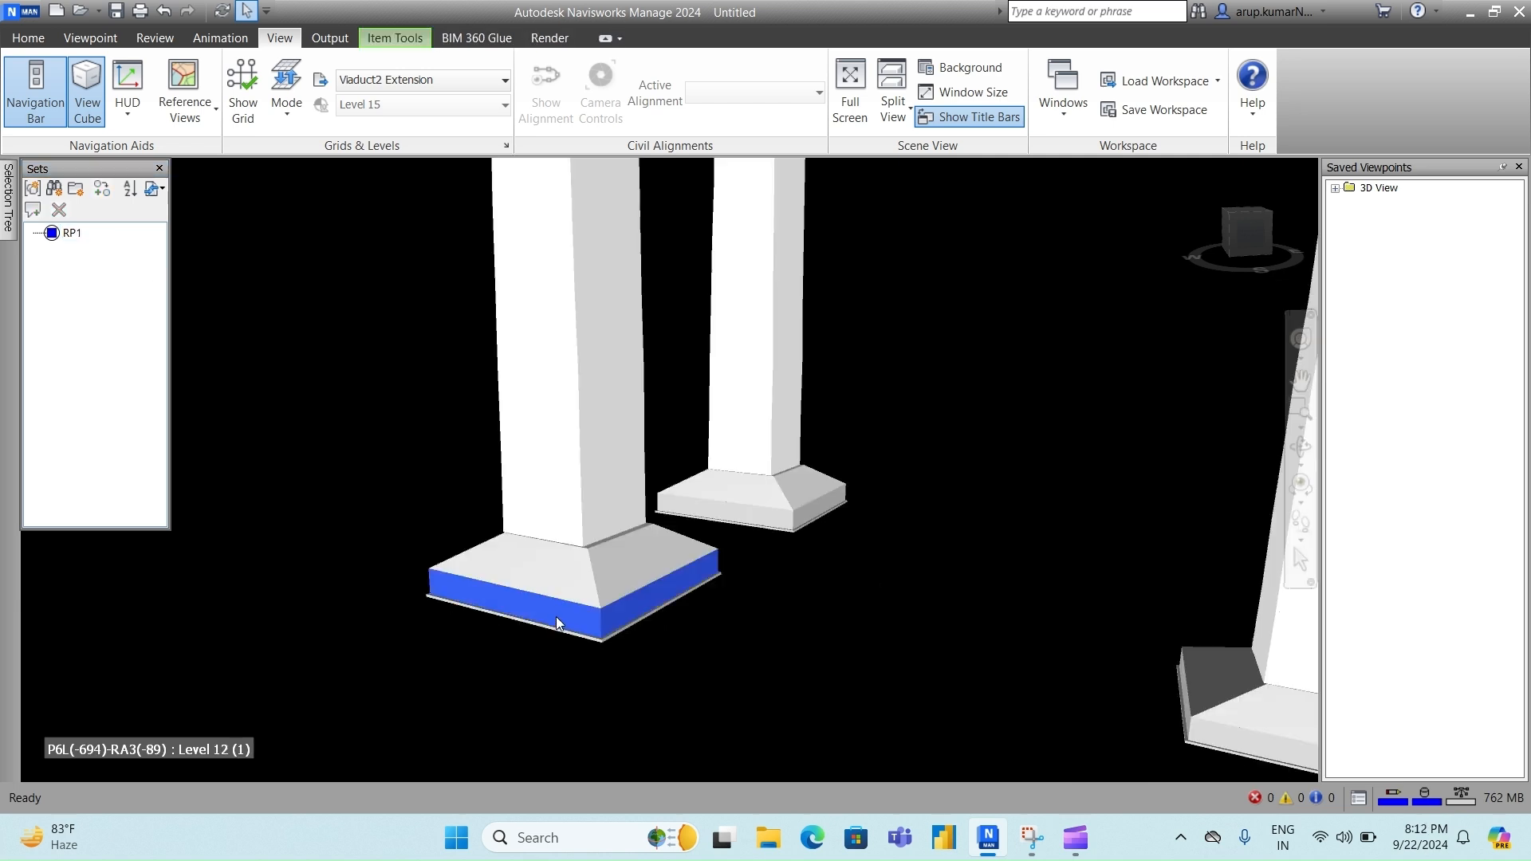
ctrl+click(560, 584)
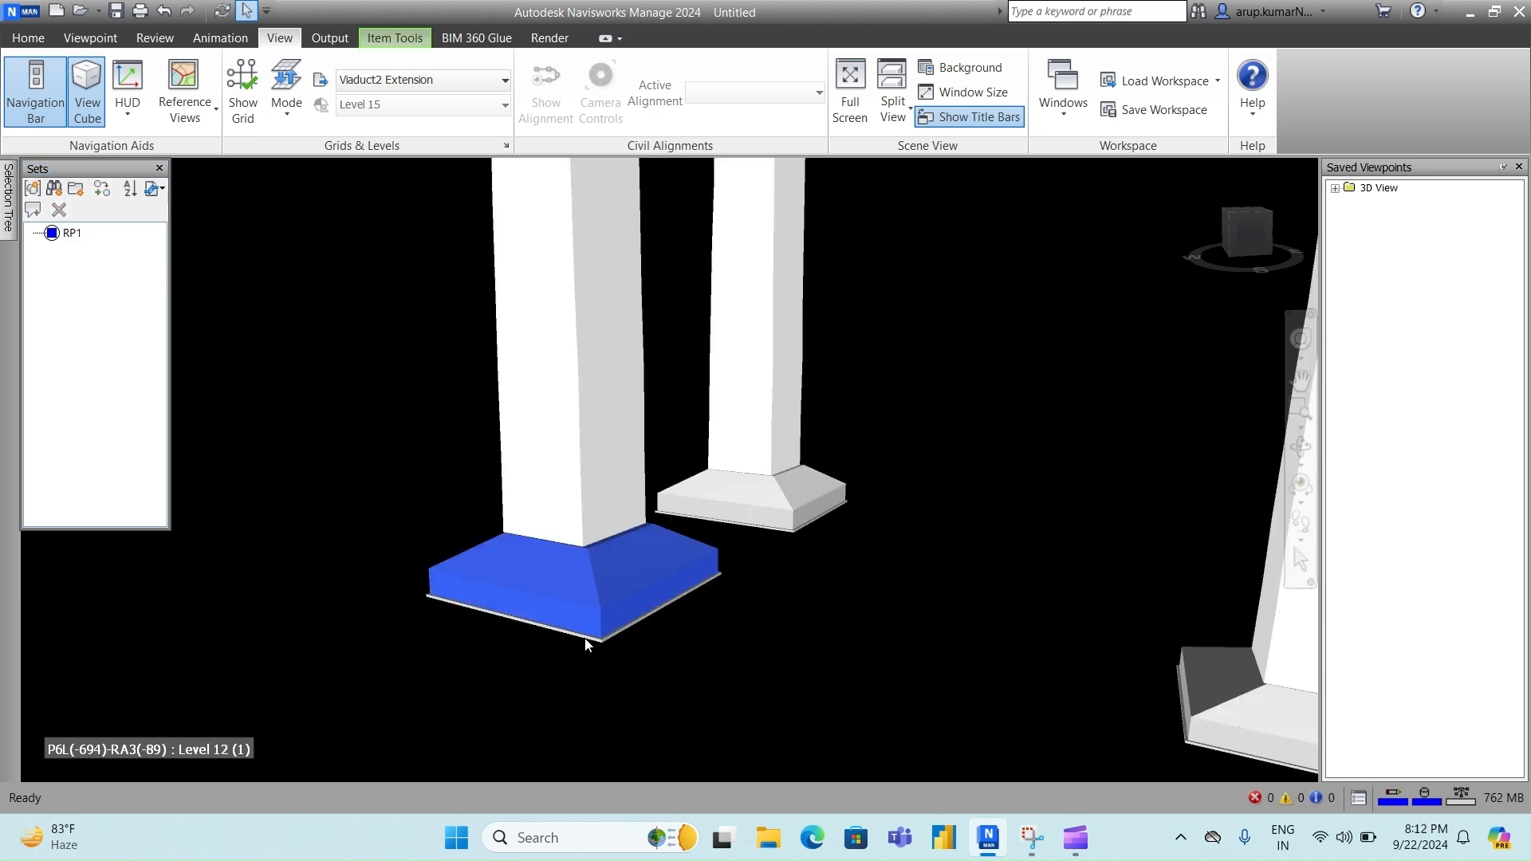
ctrl+click(586, 638)
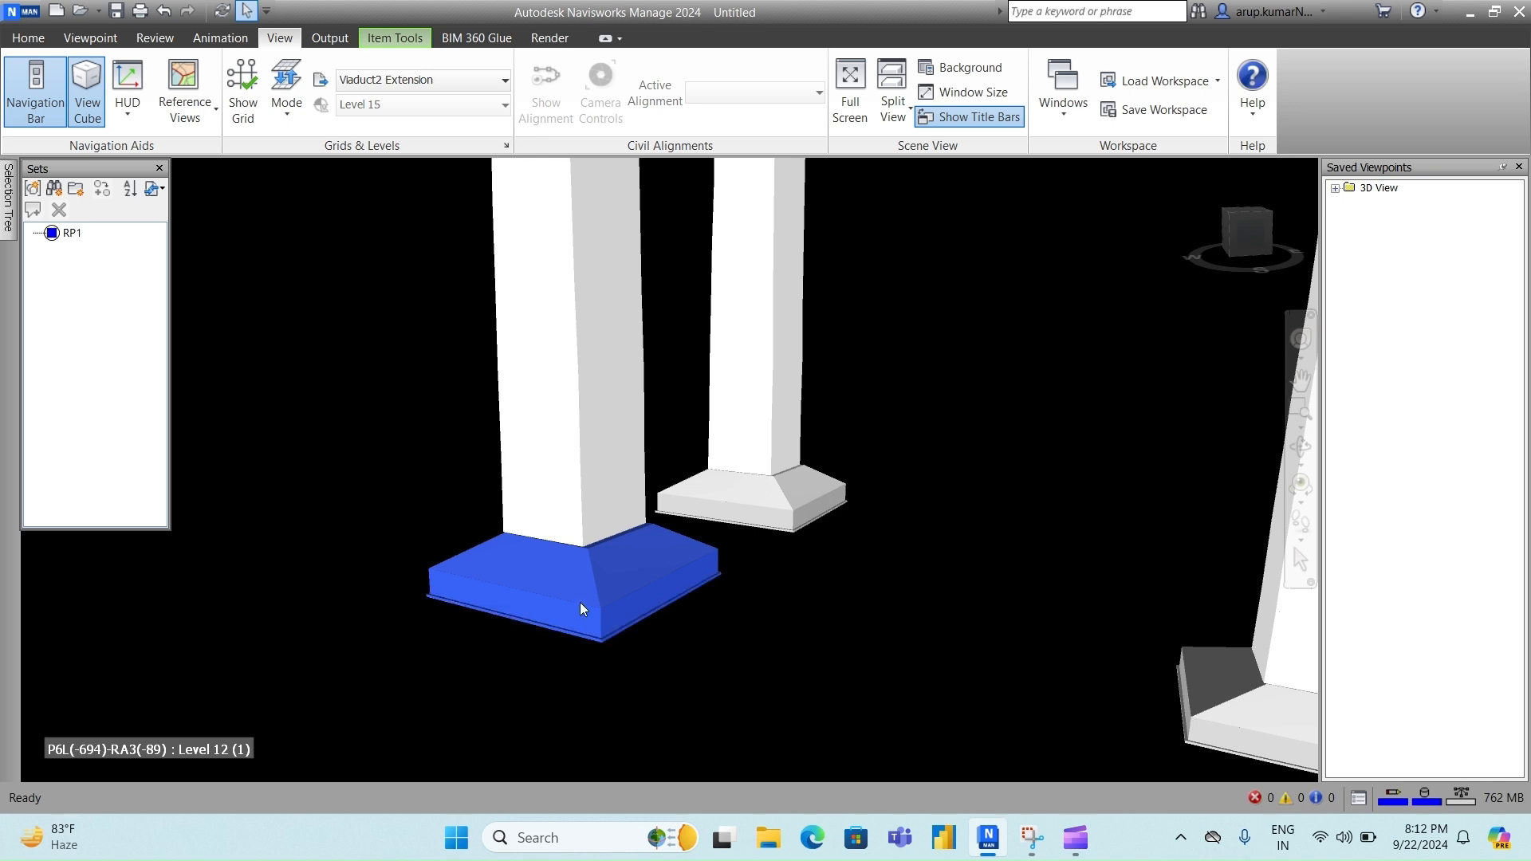
scroll(582, 606, down, 2)
right_click(580, 606)
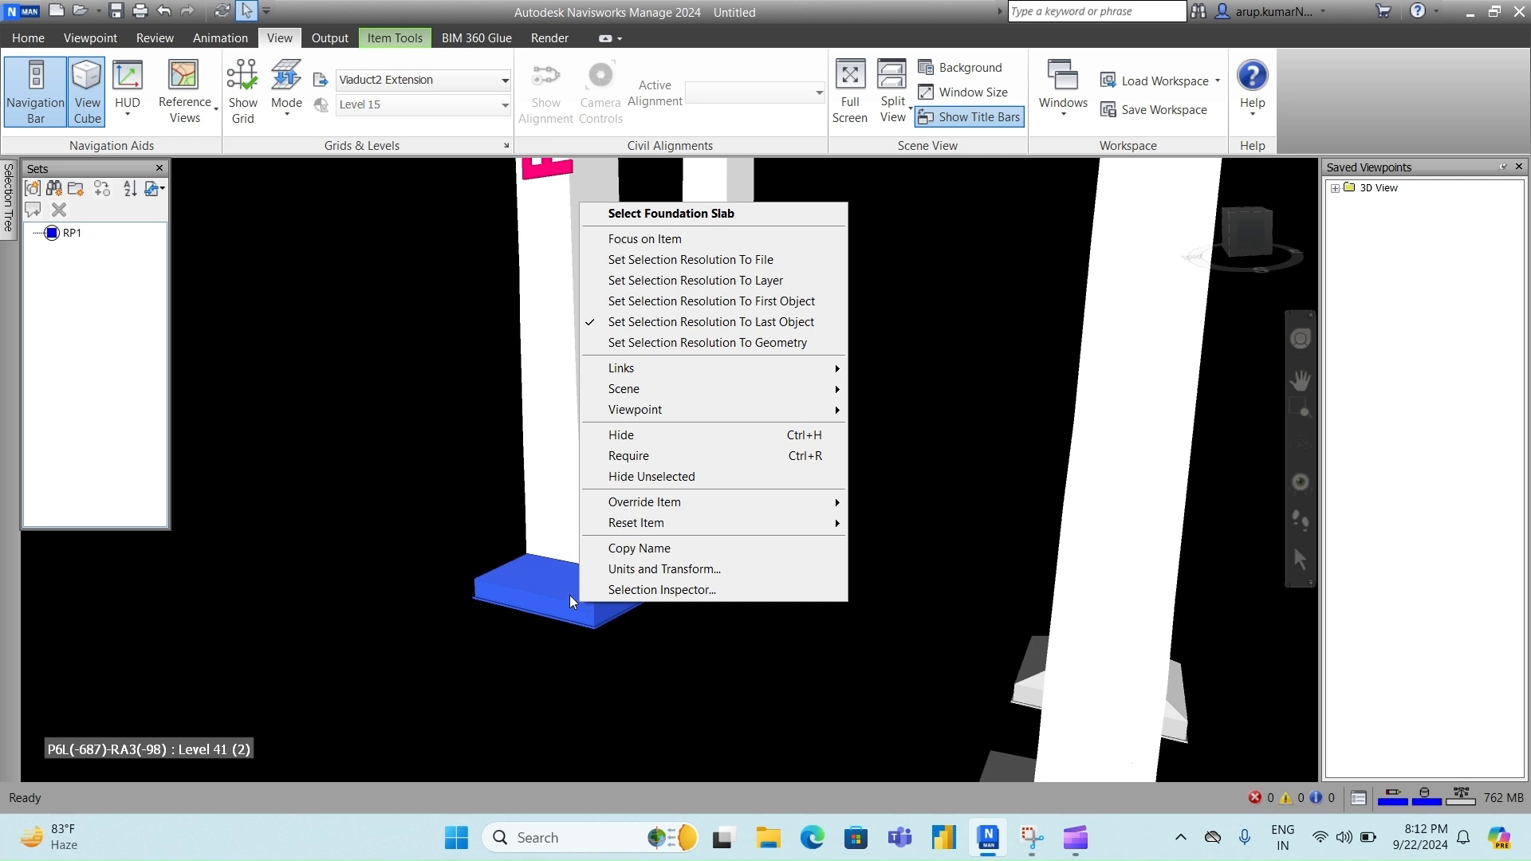
click(70, 335)
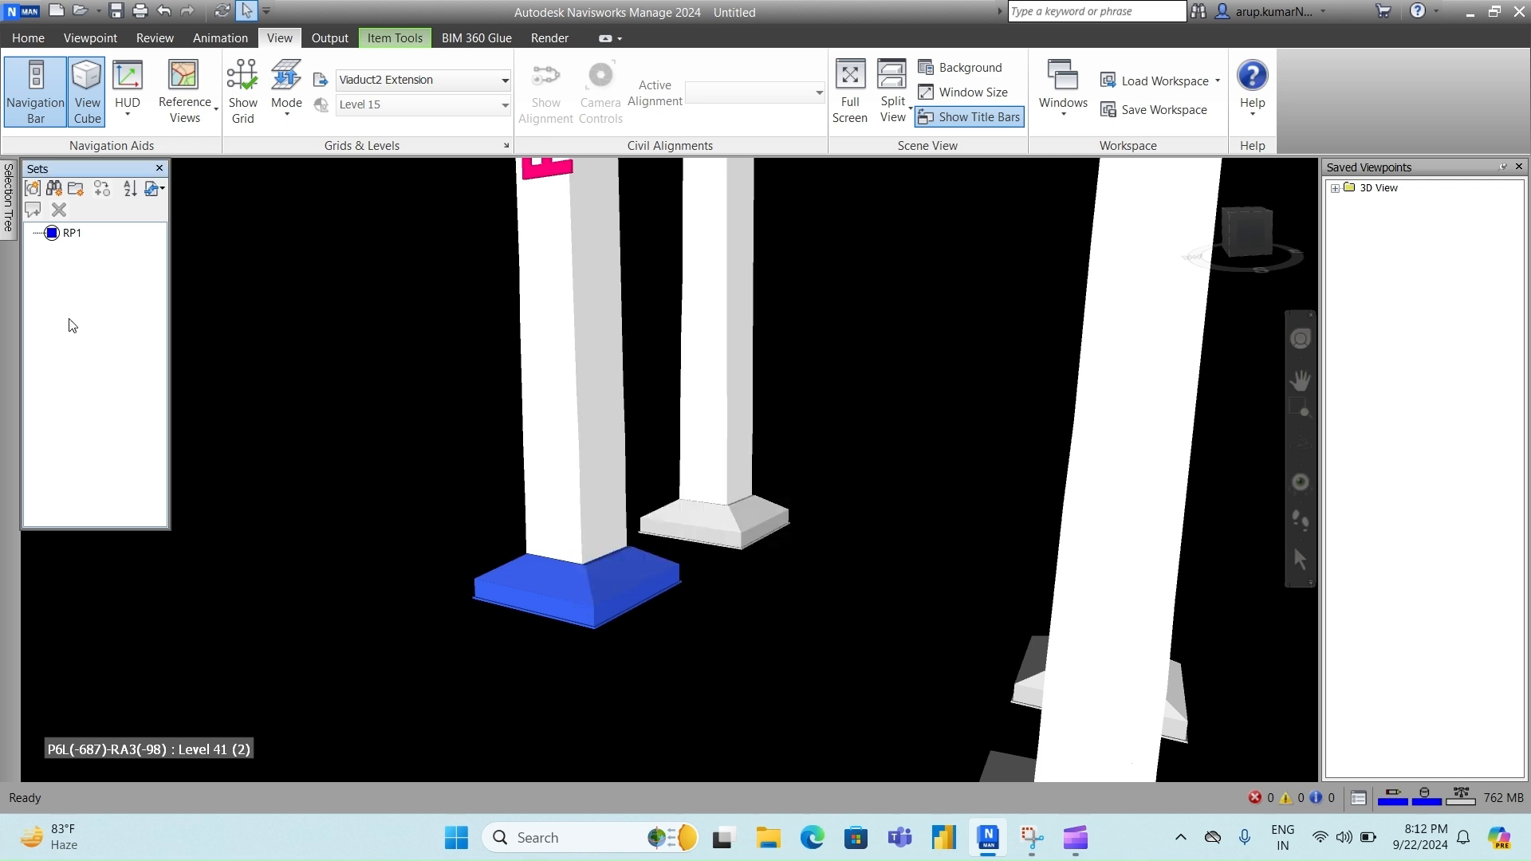
- Save the selected foundation parts as a selection set named "FDN for RP1" and clear the selection
right_click(71, 323)
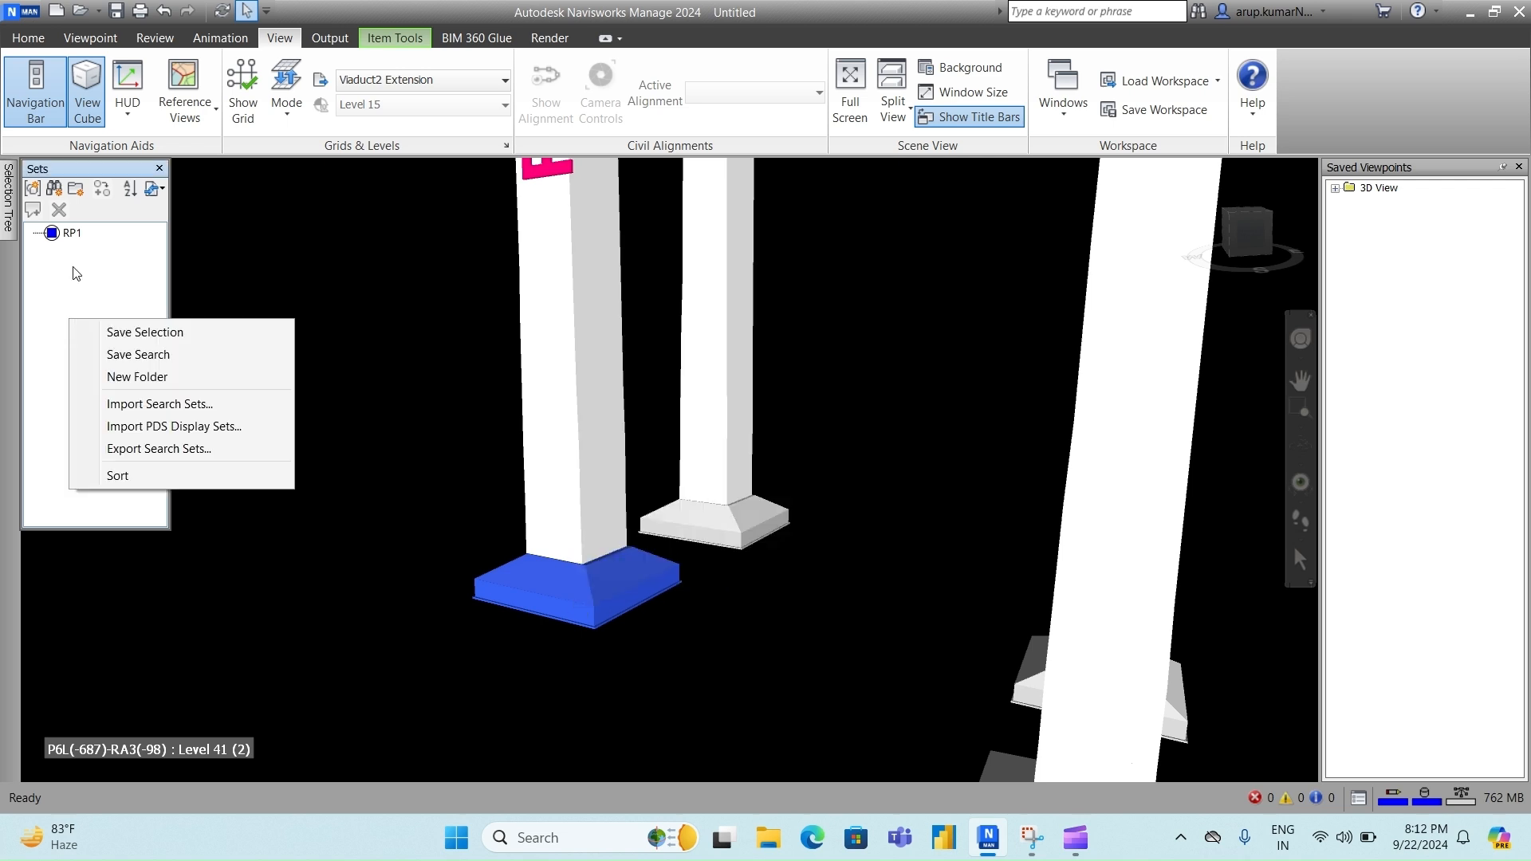
click(128, 332)
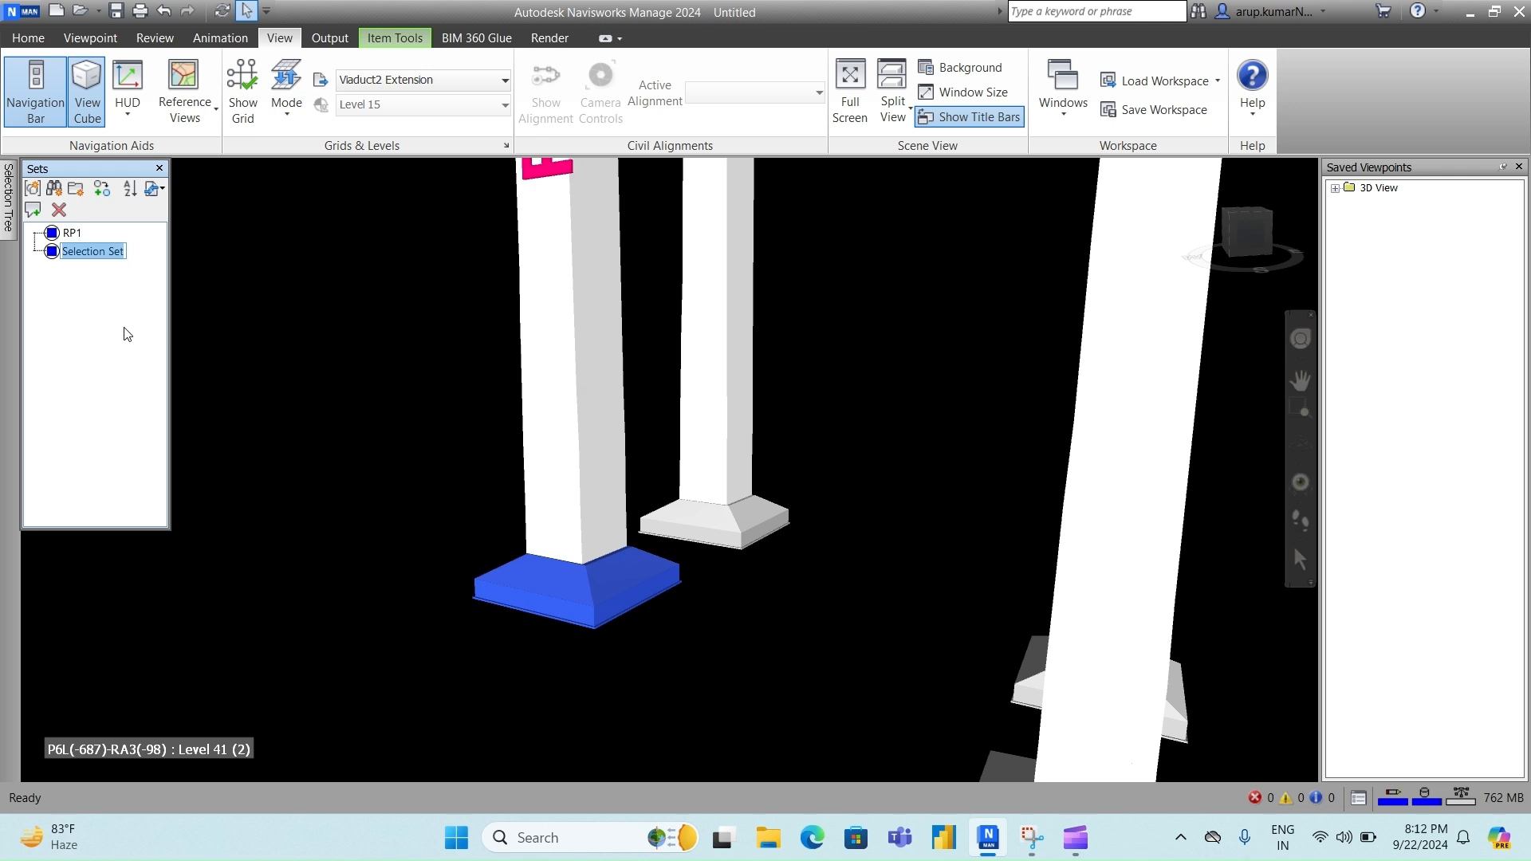
text(R)
text(DN)
text( for )
text(RP)
text(1)
click(343, 445)
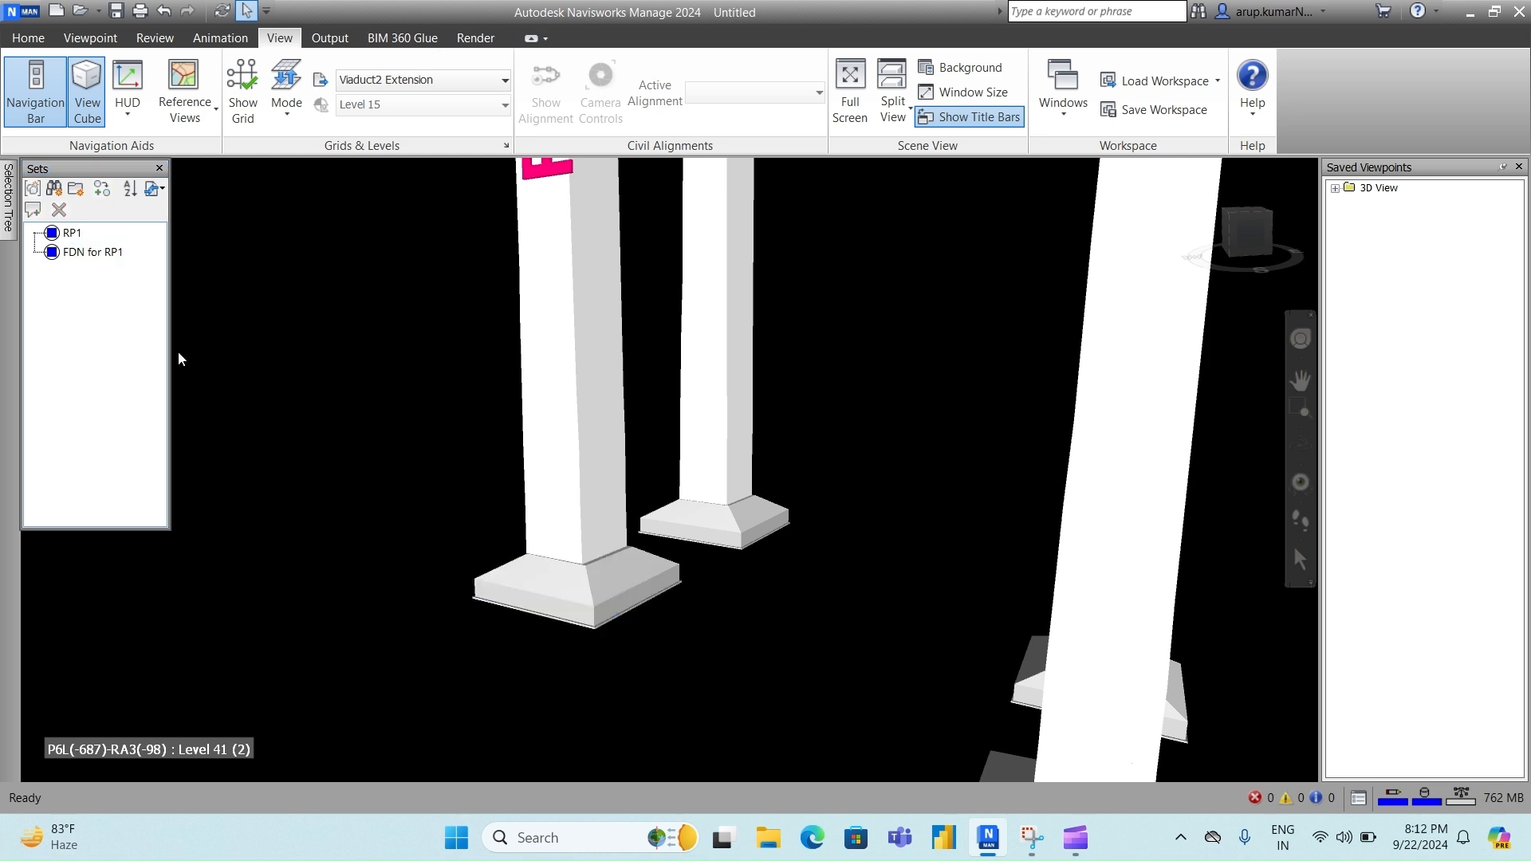
- Recall the FDN for RP1 and RP1 sets in turn to check which elements each one selects in the model
click(114, 257)
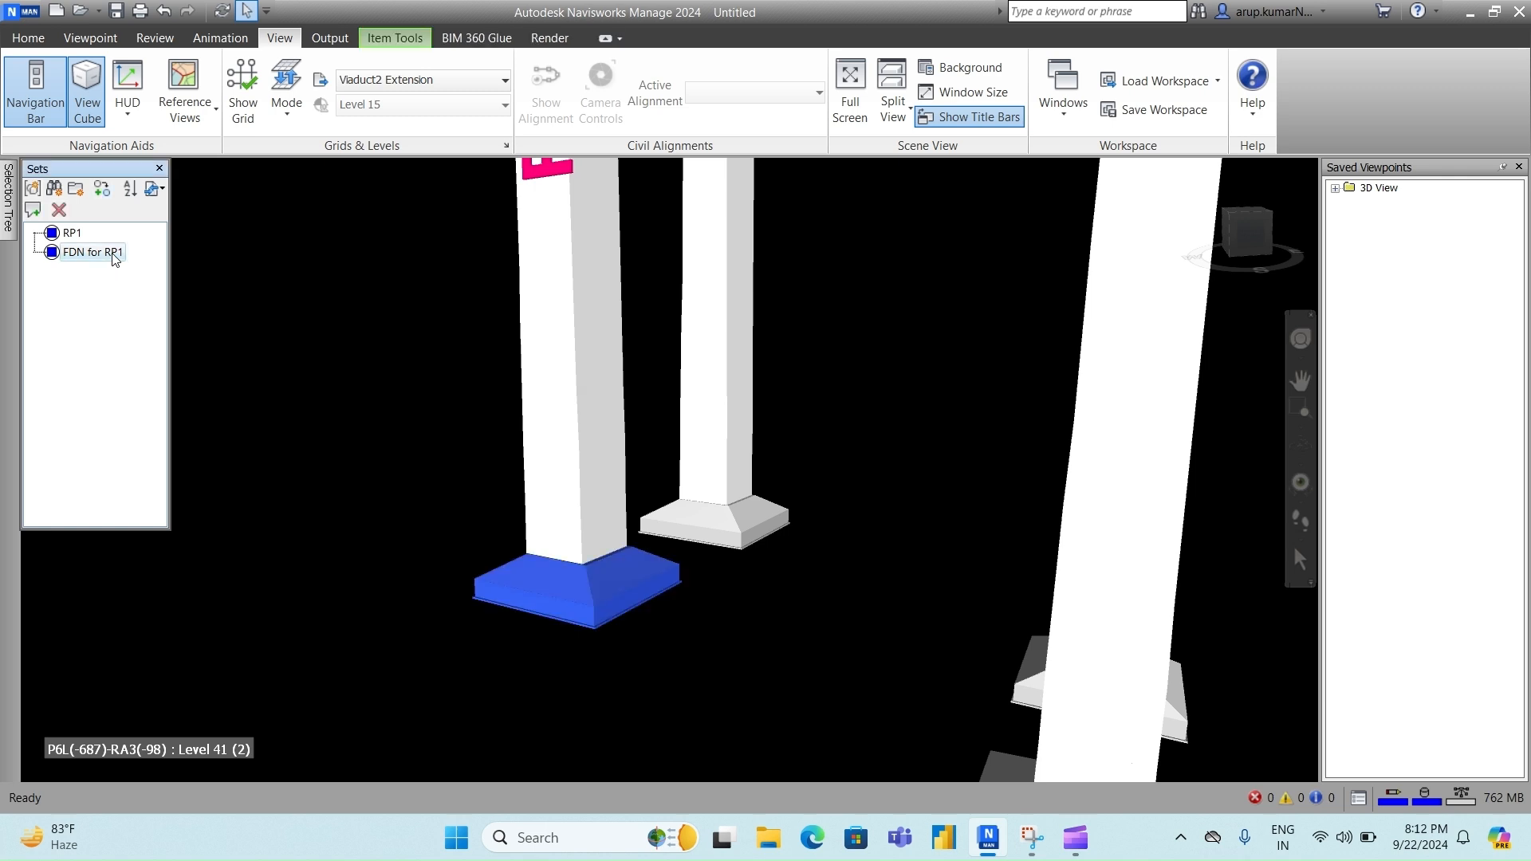
scroll(441, 547, down, 5)
middle_drag(438, 475, 458, 529)
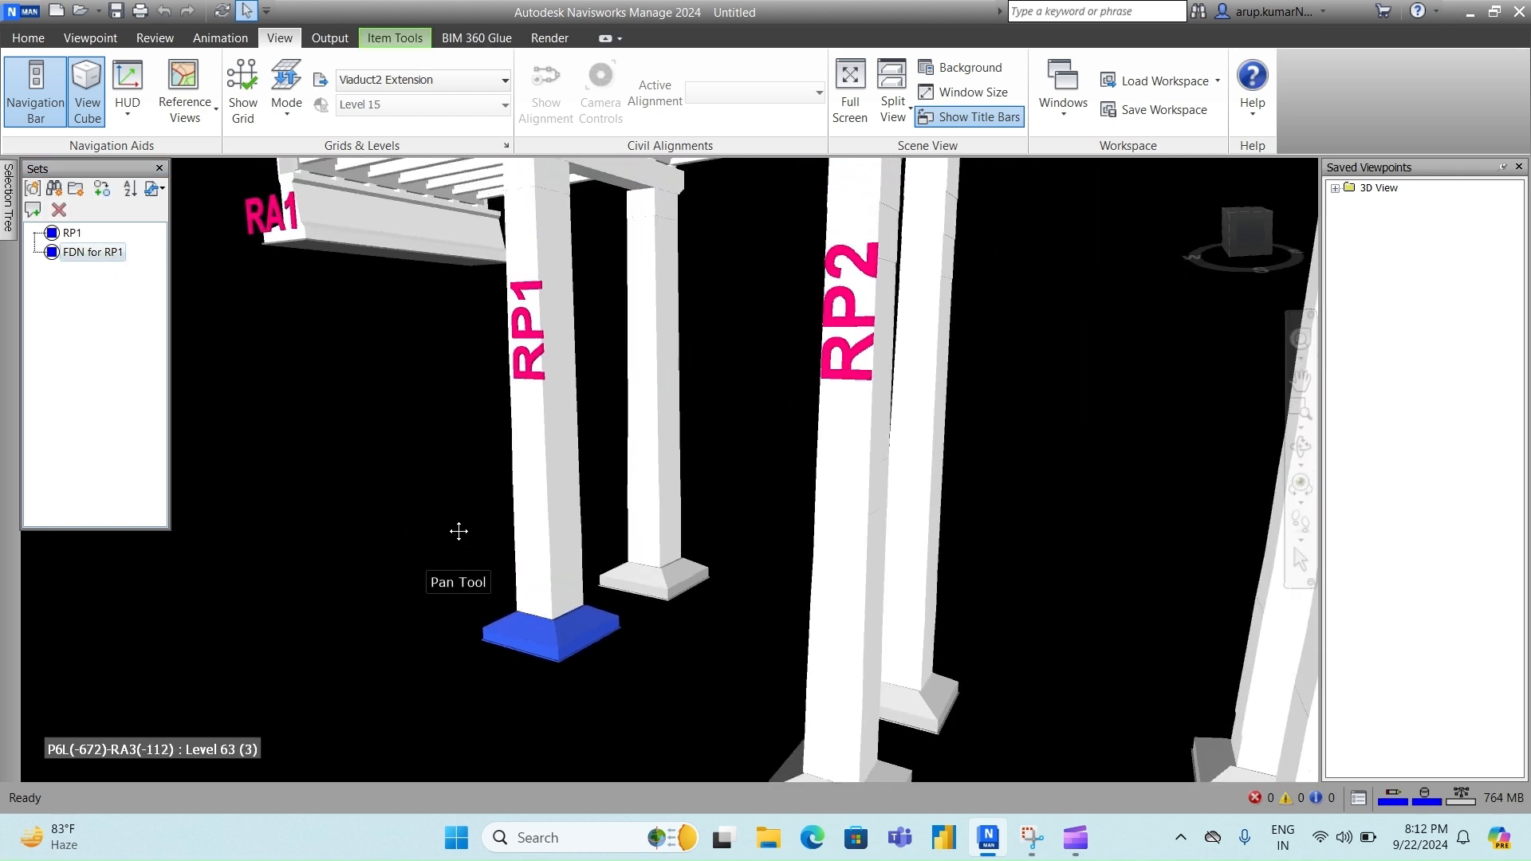
click(327, 454)
click(70, 232)
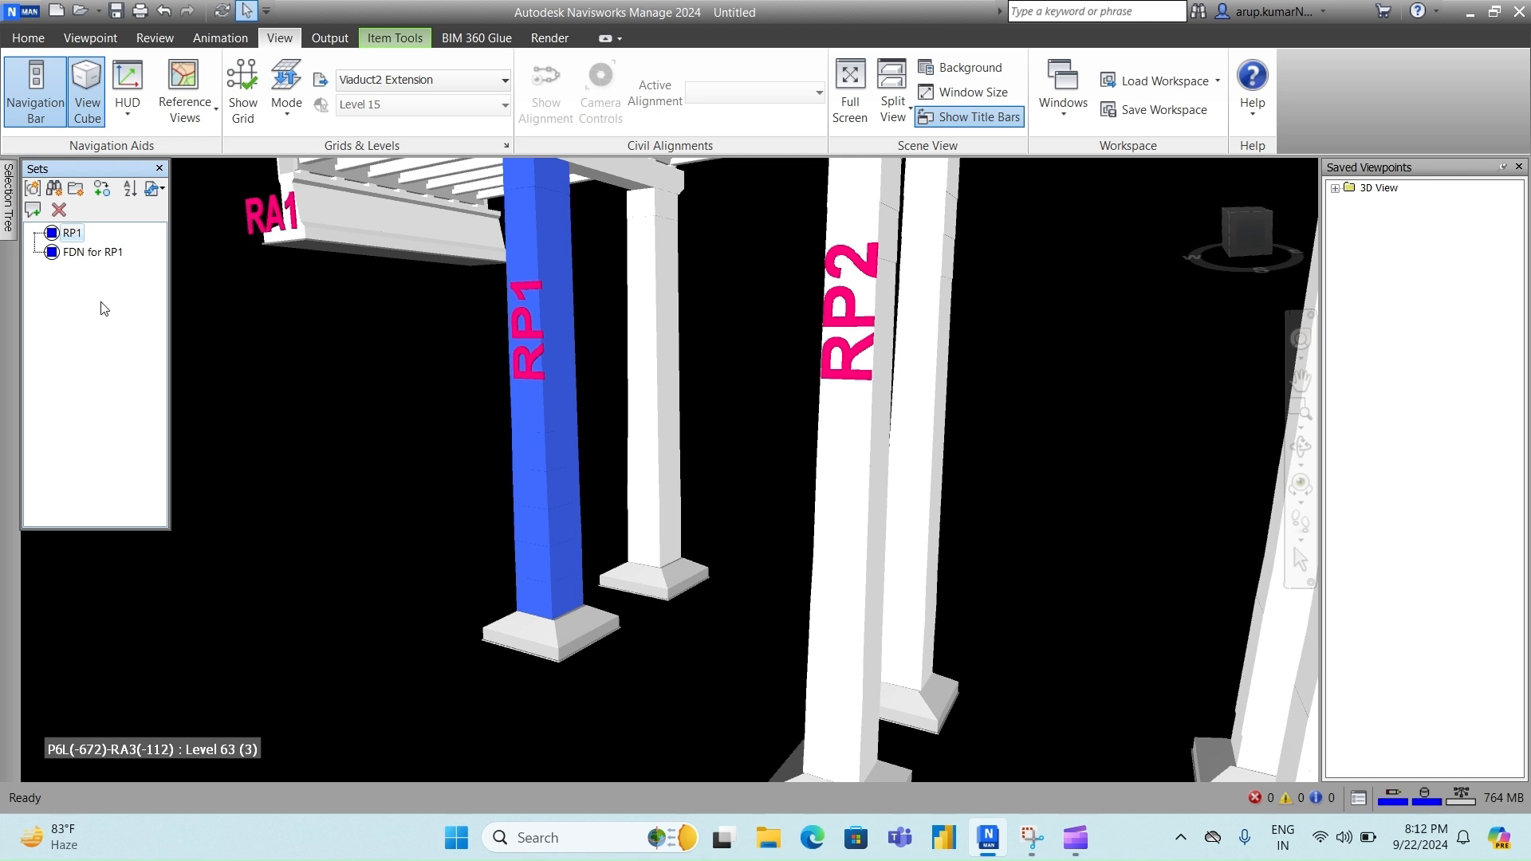
click(93, 254)
click(438, 493)
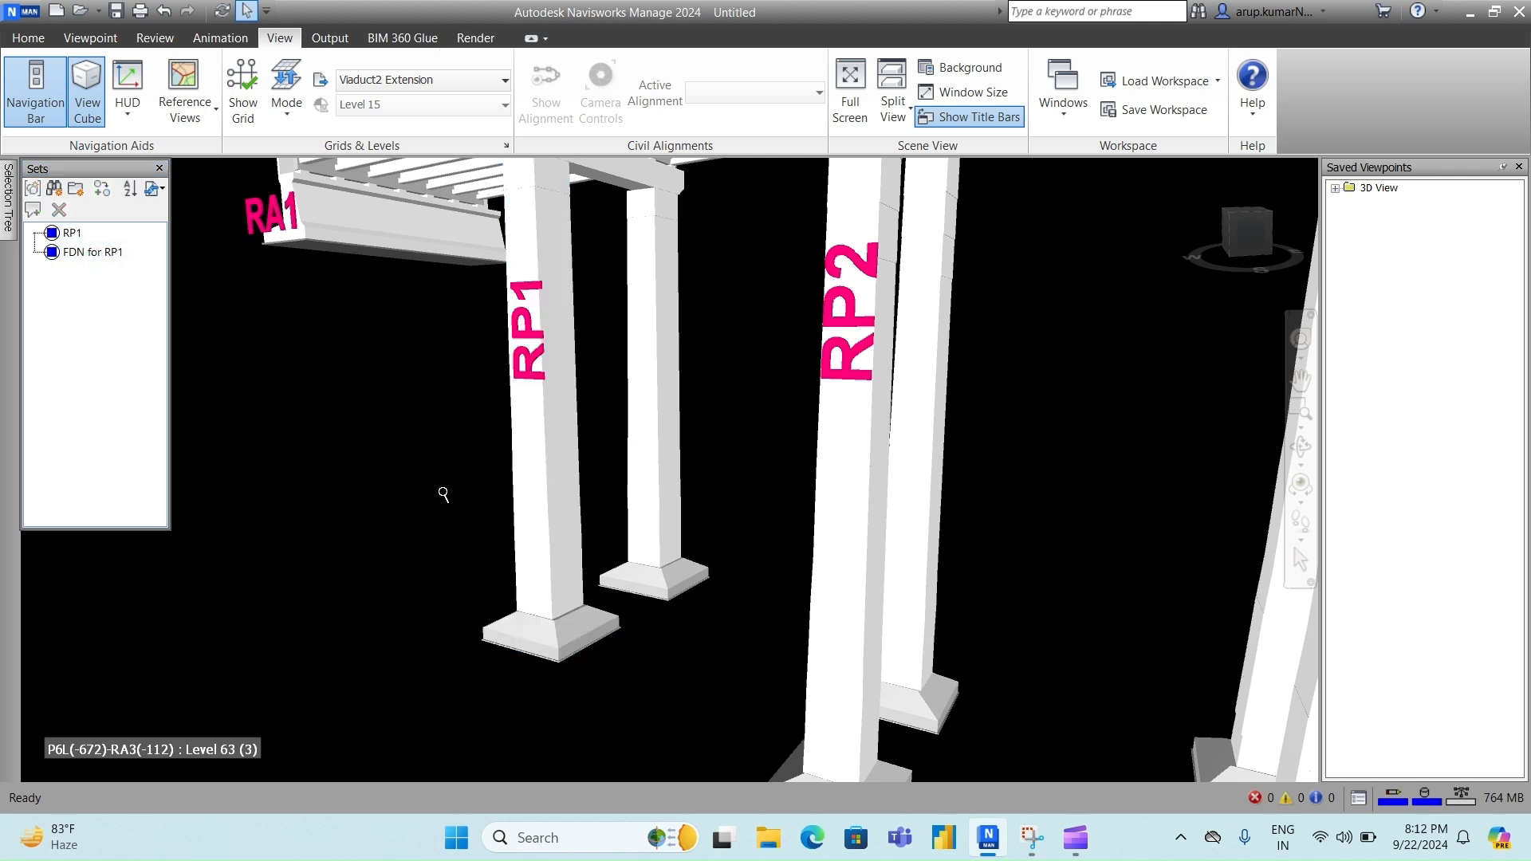
scroll(437, 482, down, 5)
middle_drag(438, 483, 435, 482)
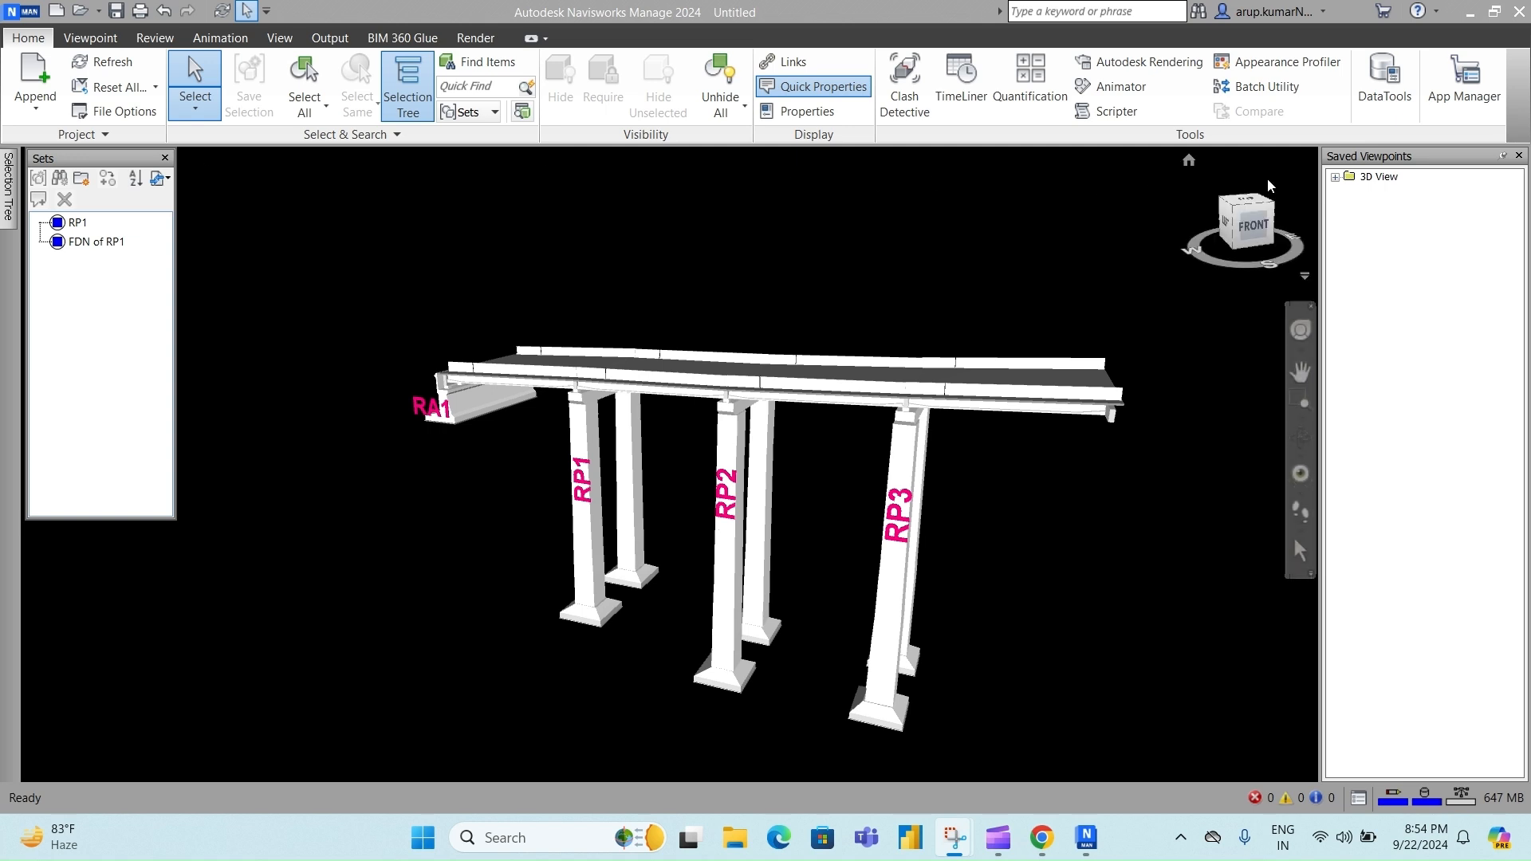
- Open the Appearance Profiler, choose the RP1 set as the selector and test its selection
click(1284, 72)
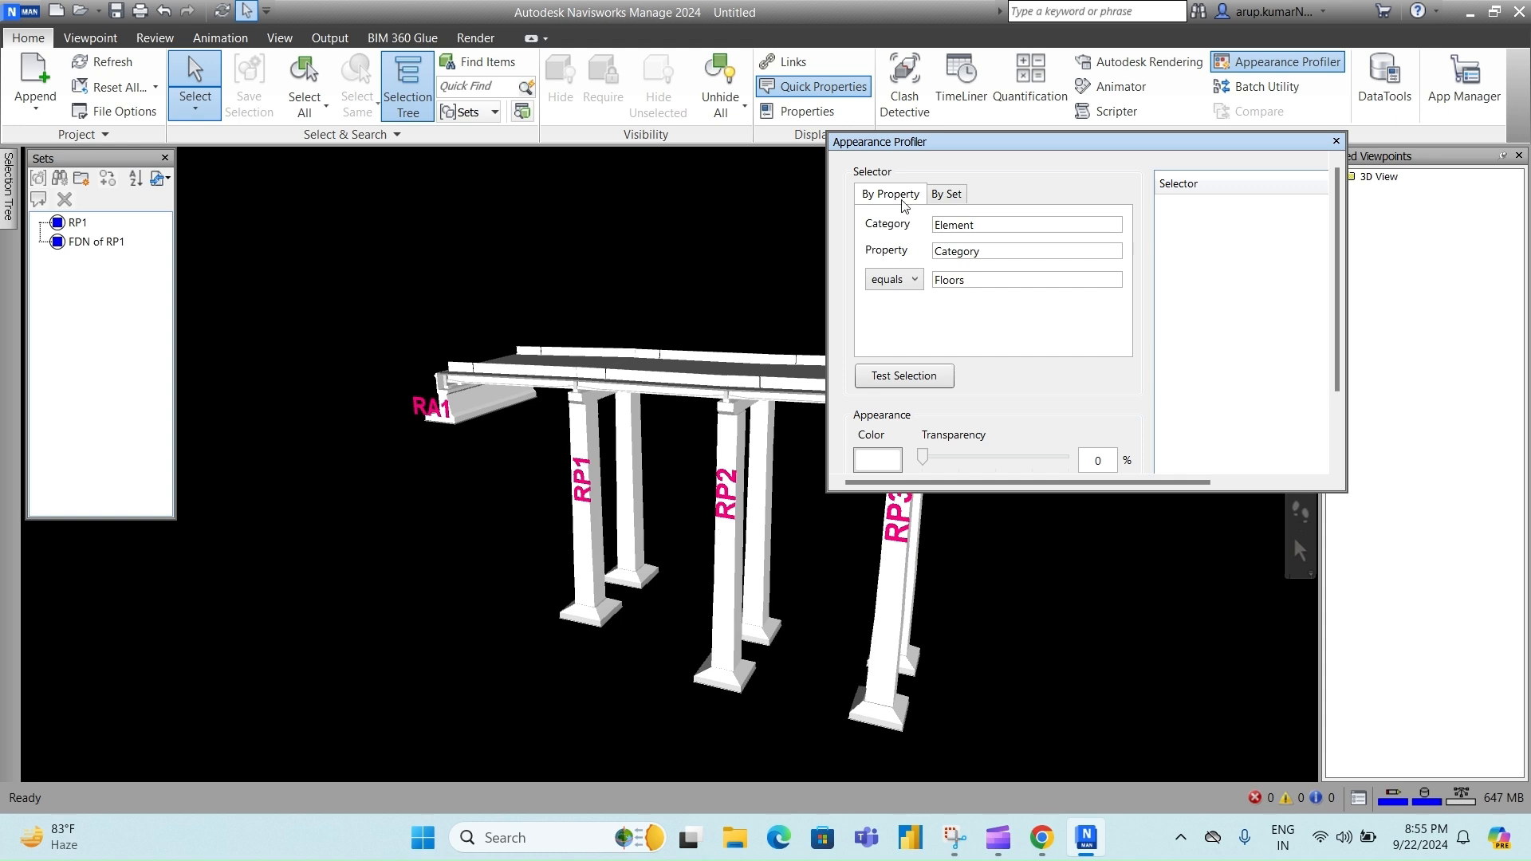
click(946, 194)
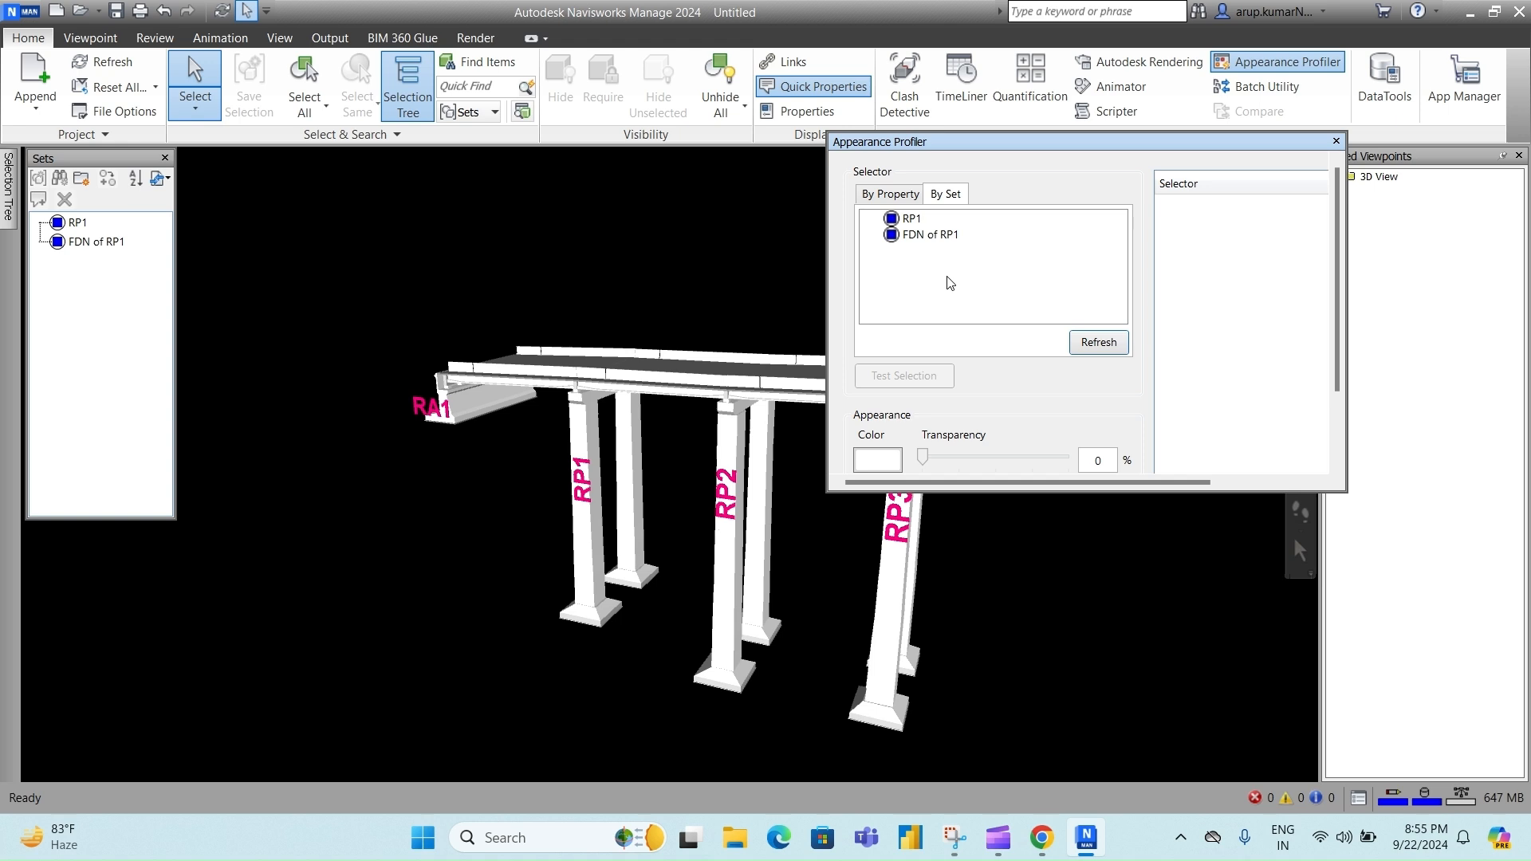
click(911, 220)
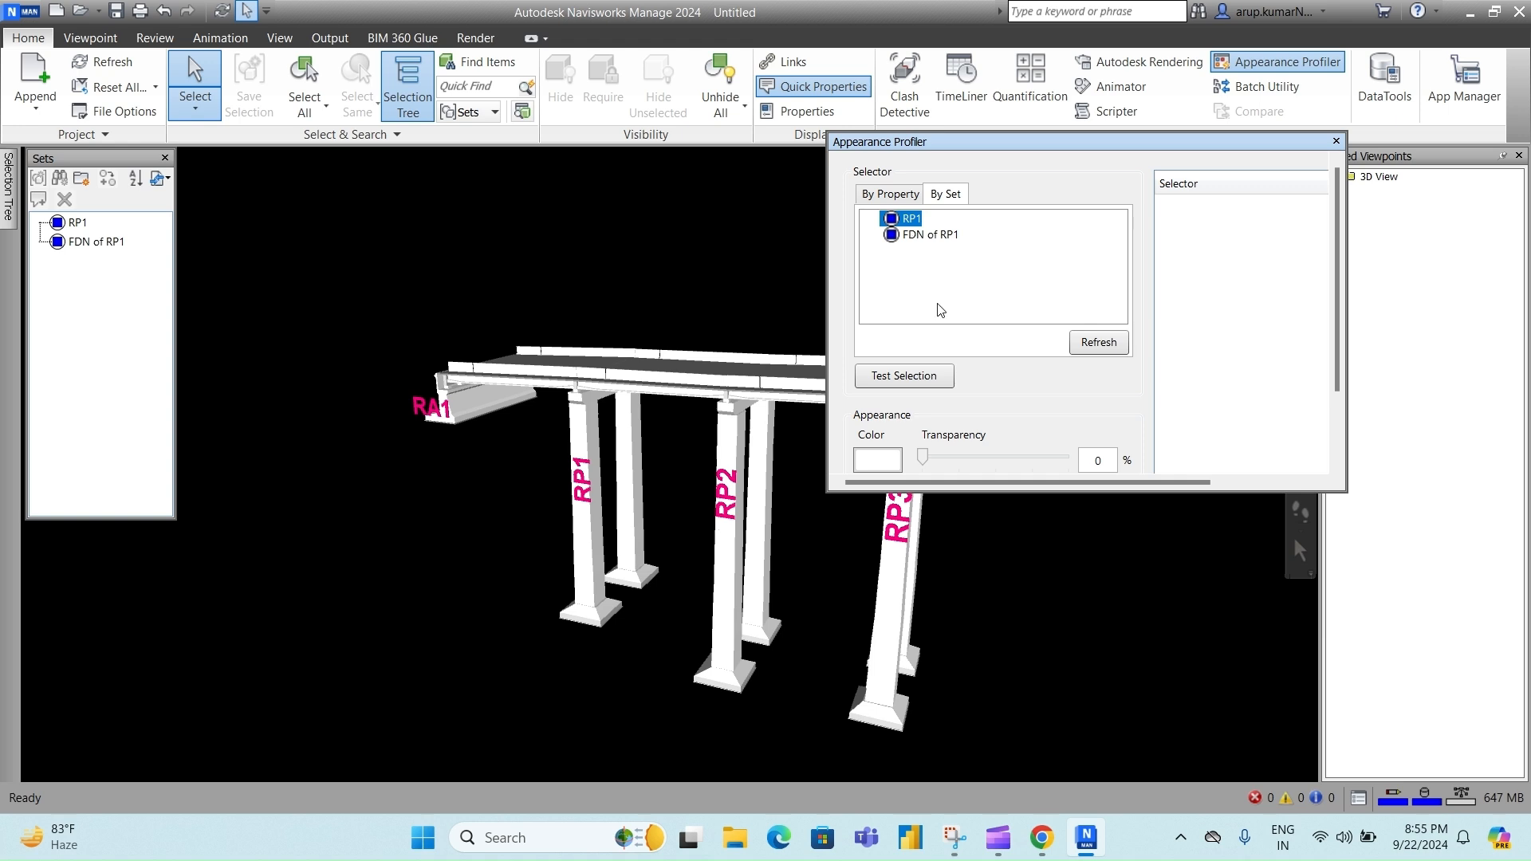
click(905, 376)
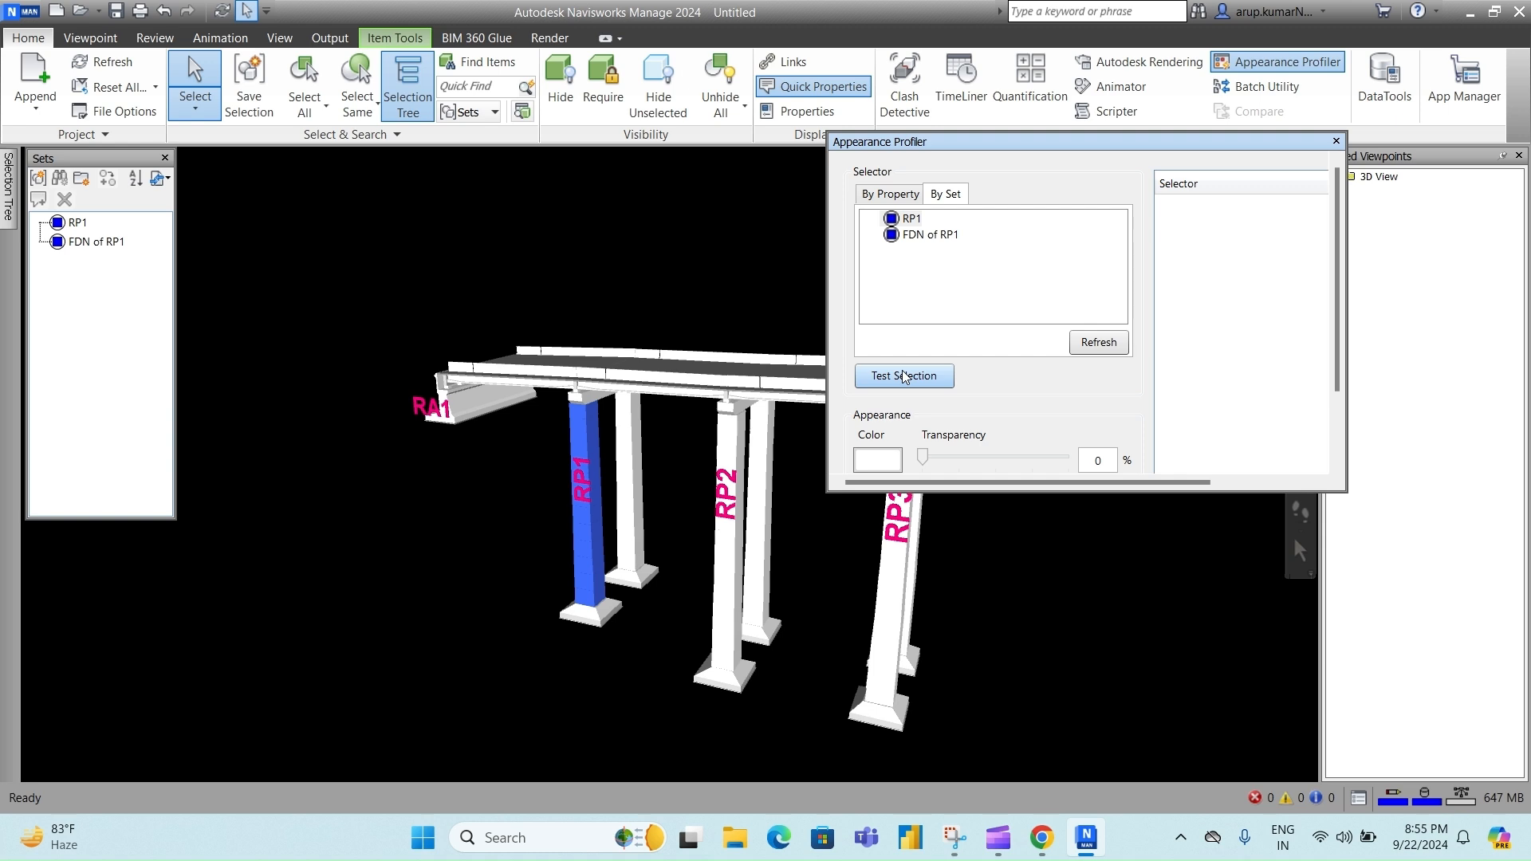
- Give the RP1 set a bright green colour with 31% transparency and add it to the profiler's selector list
click(878, 461)
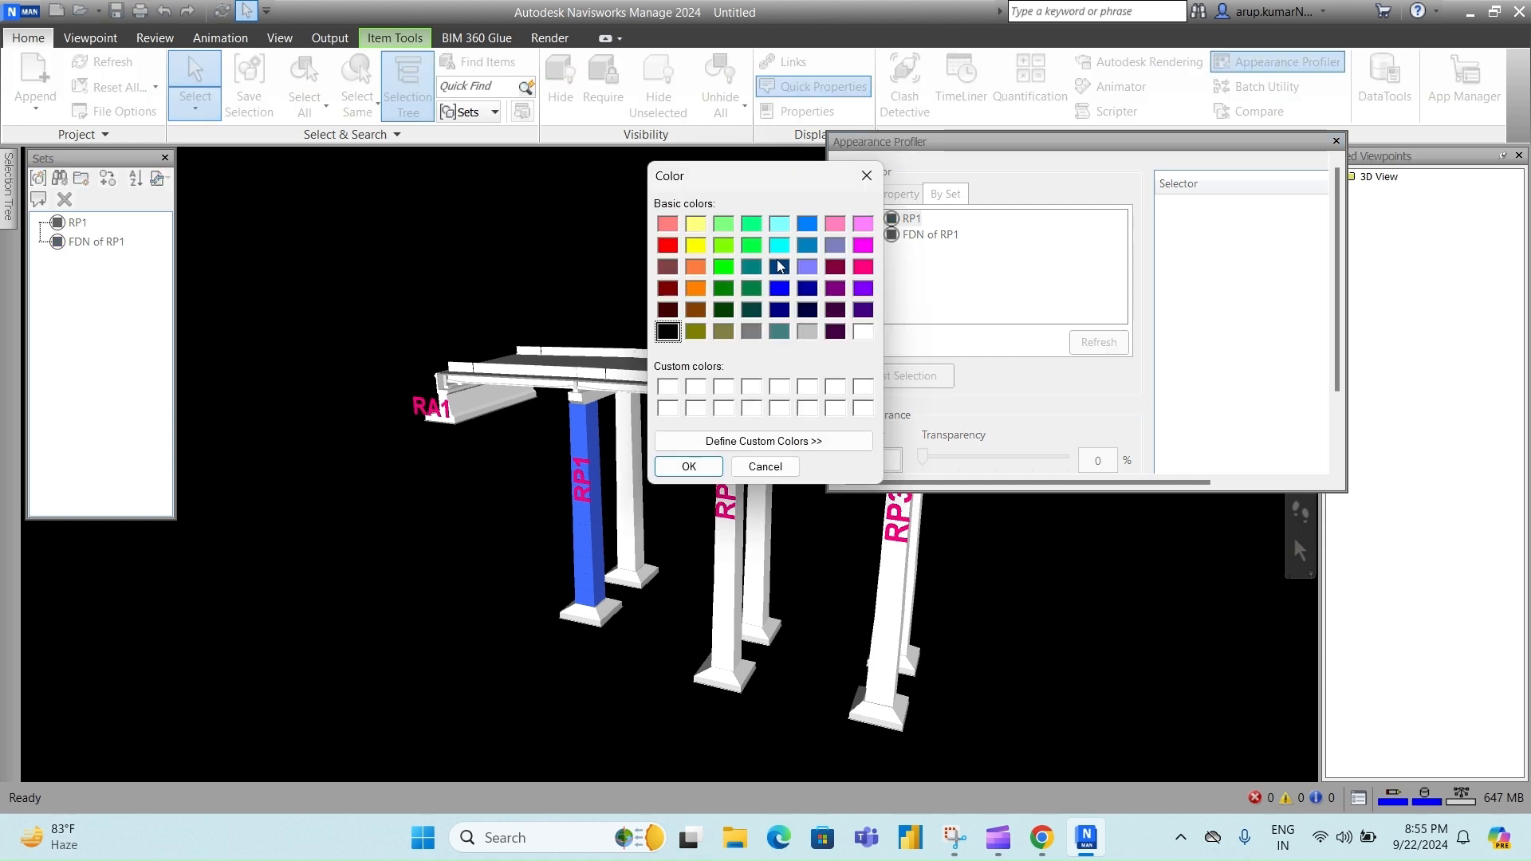
click(751, 248)
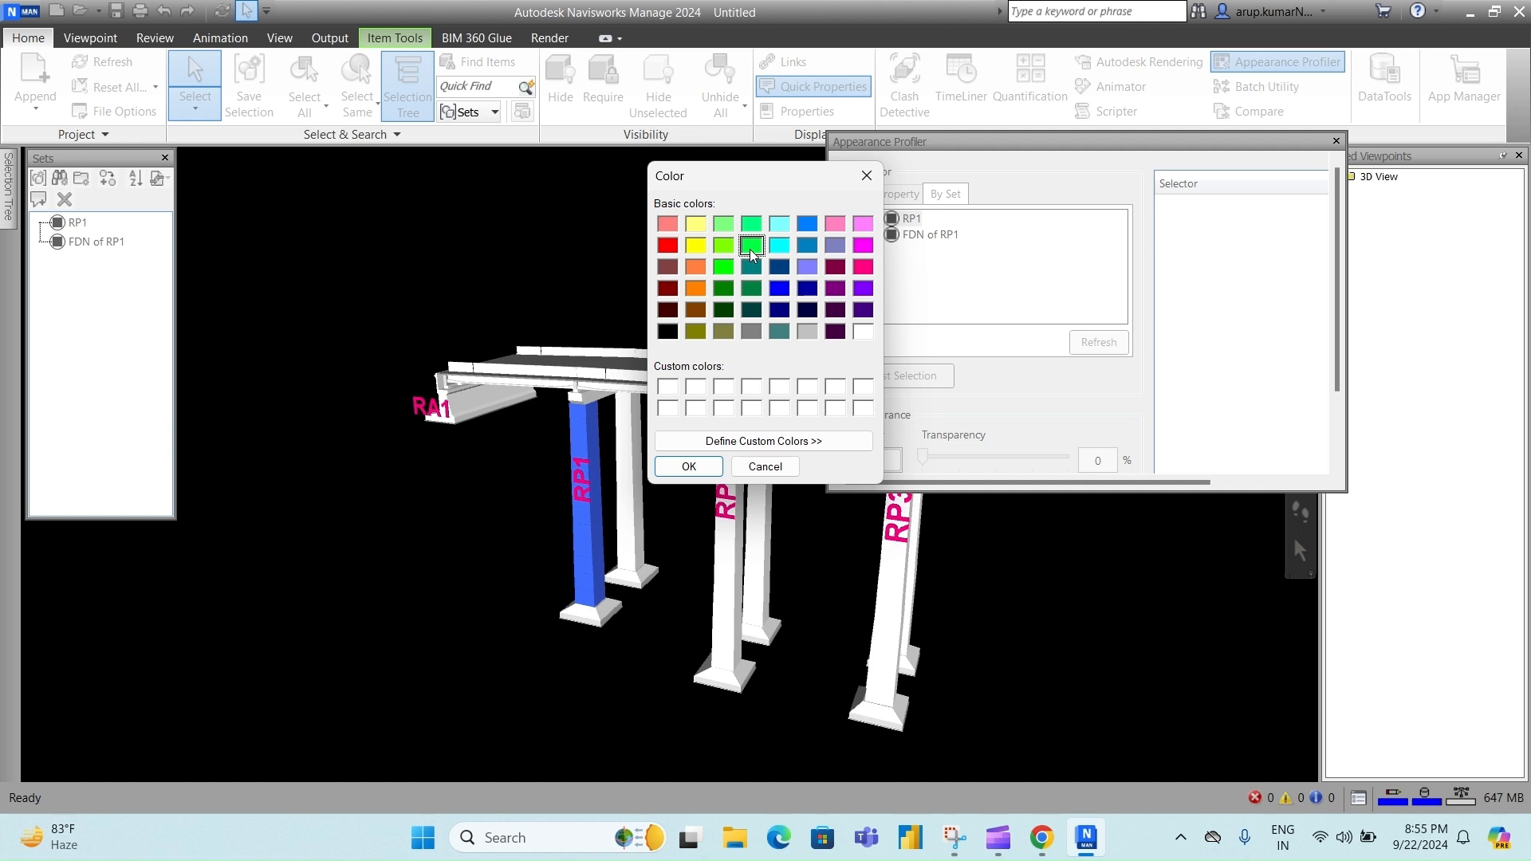
click(692, 468)
drag(924, 458, 968, 470)
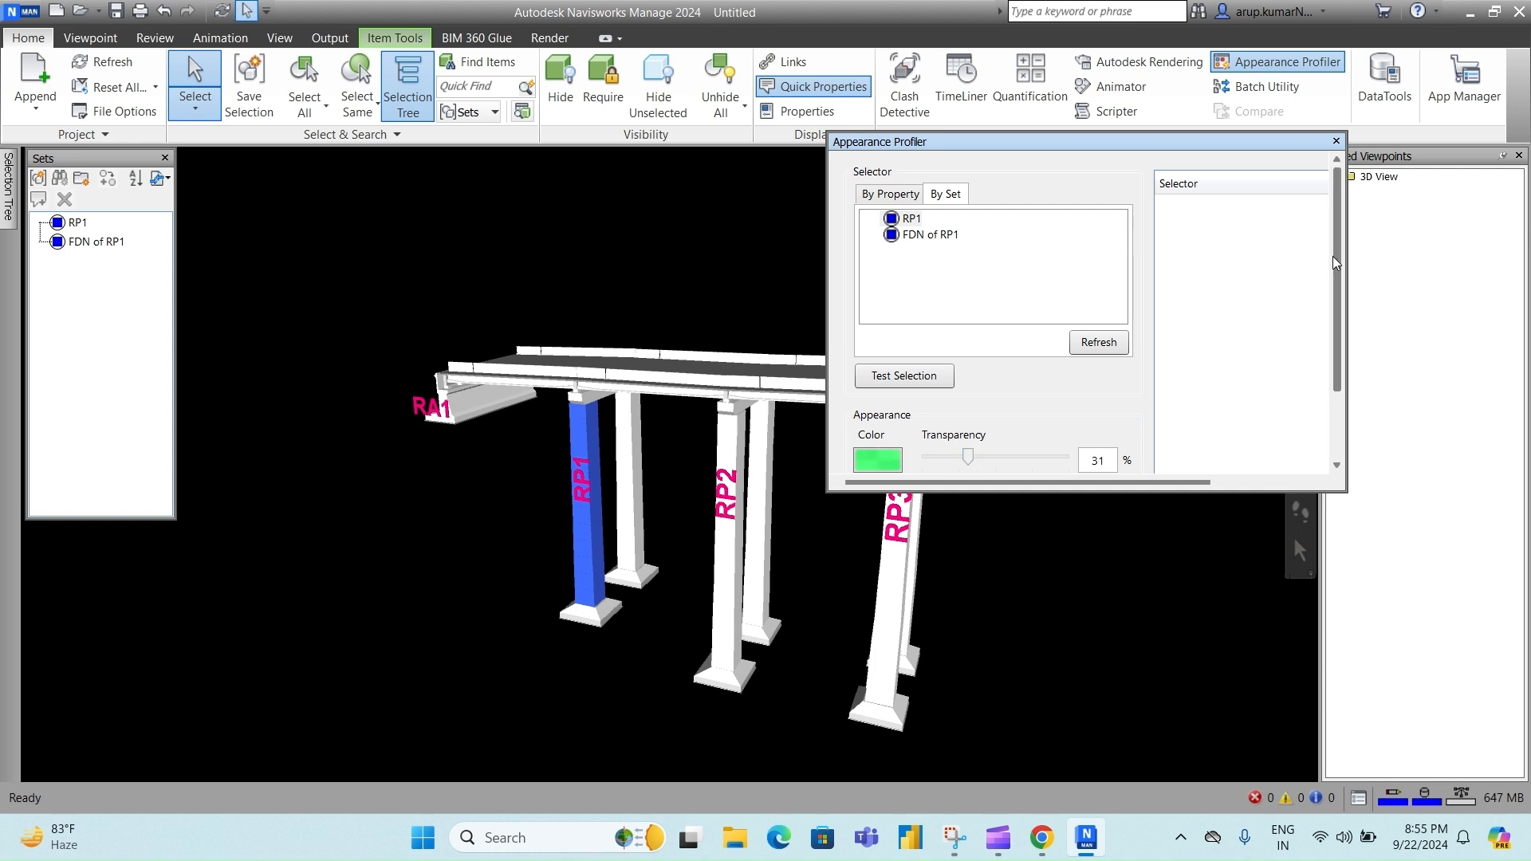
drag(1332, 256, 1337, 327)
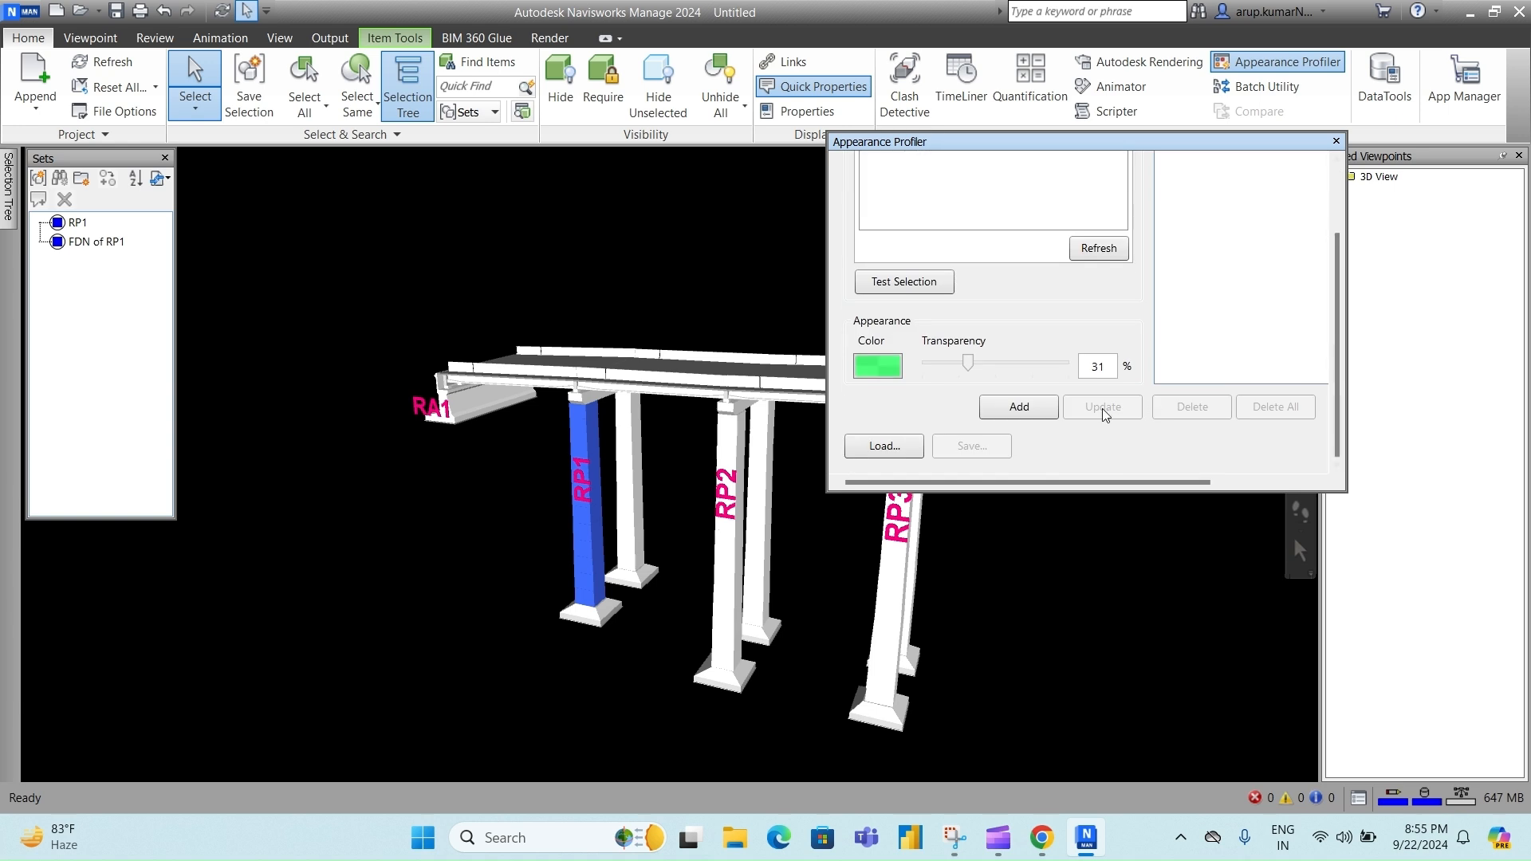
click(1020, 408)
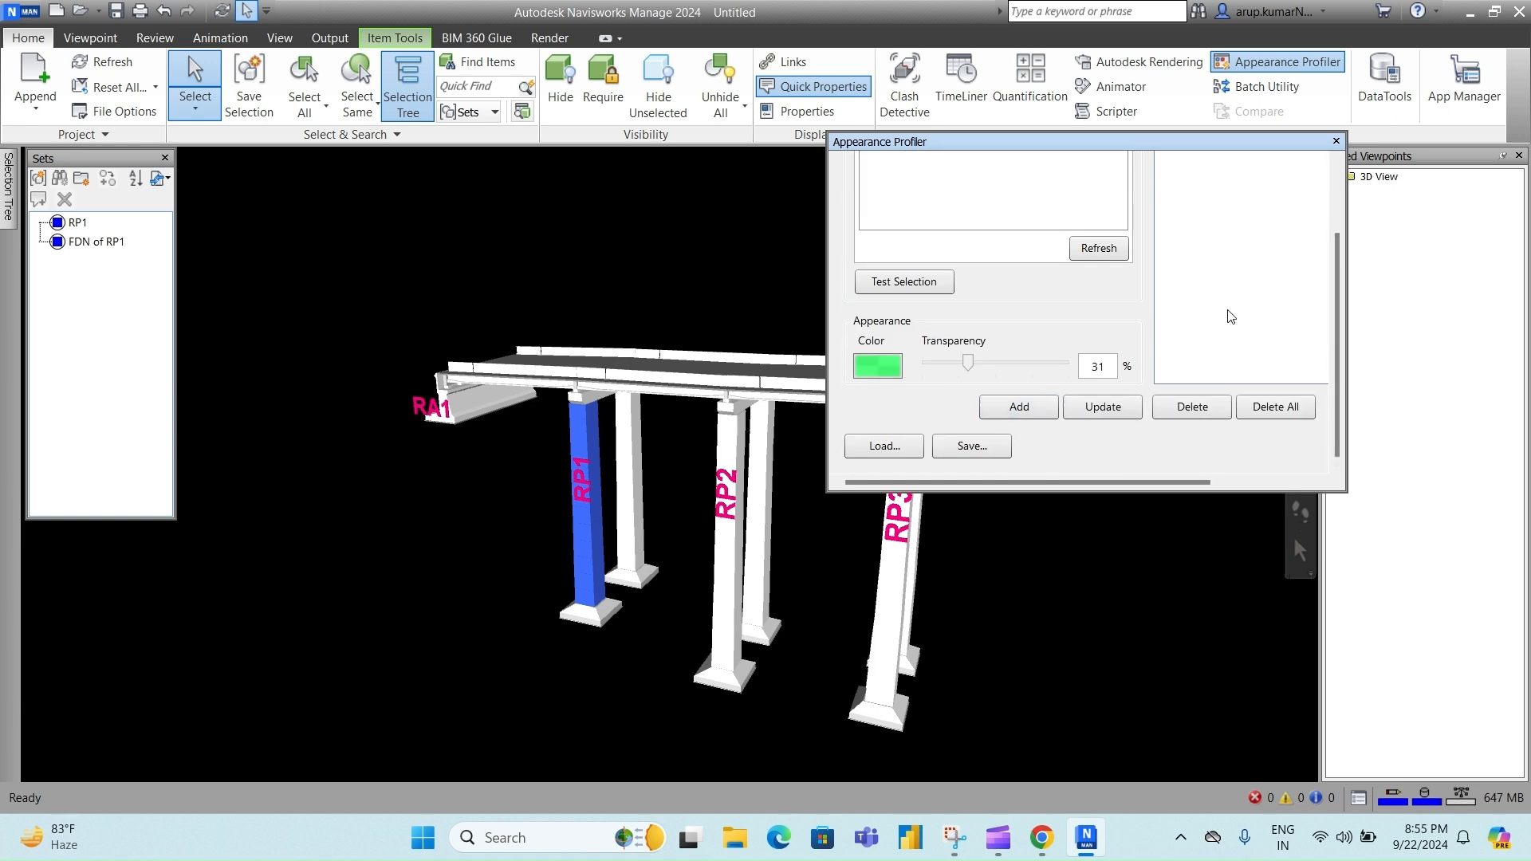
drag(1338, 259, 1326, 188)
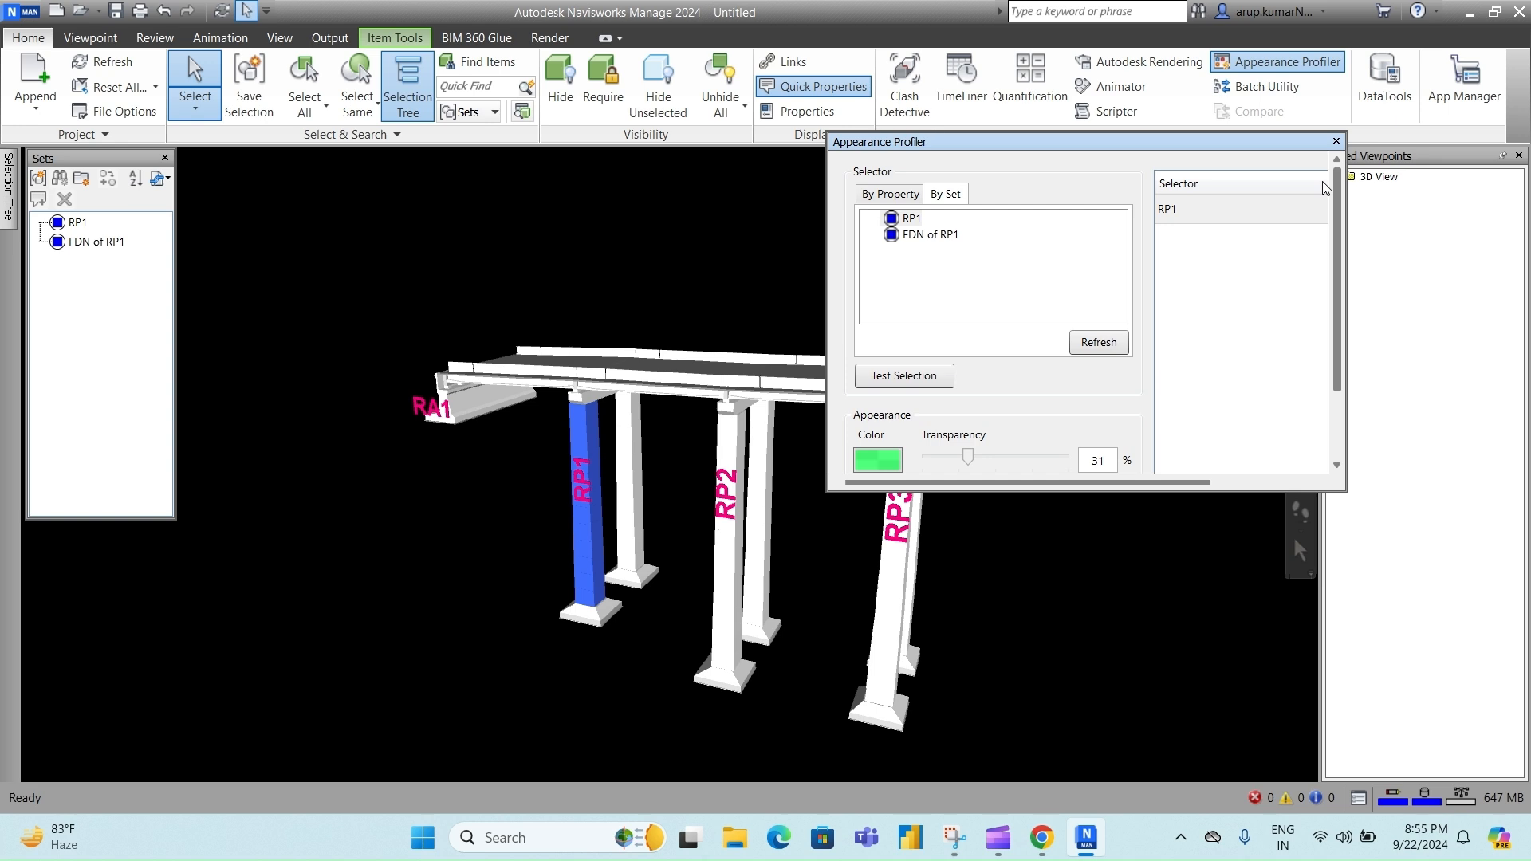
- Add the FDN of RP1 set to the profiler's selector list with a light cyan colour and 17% transparency, testing its selection first
click(925, 236)
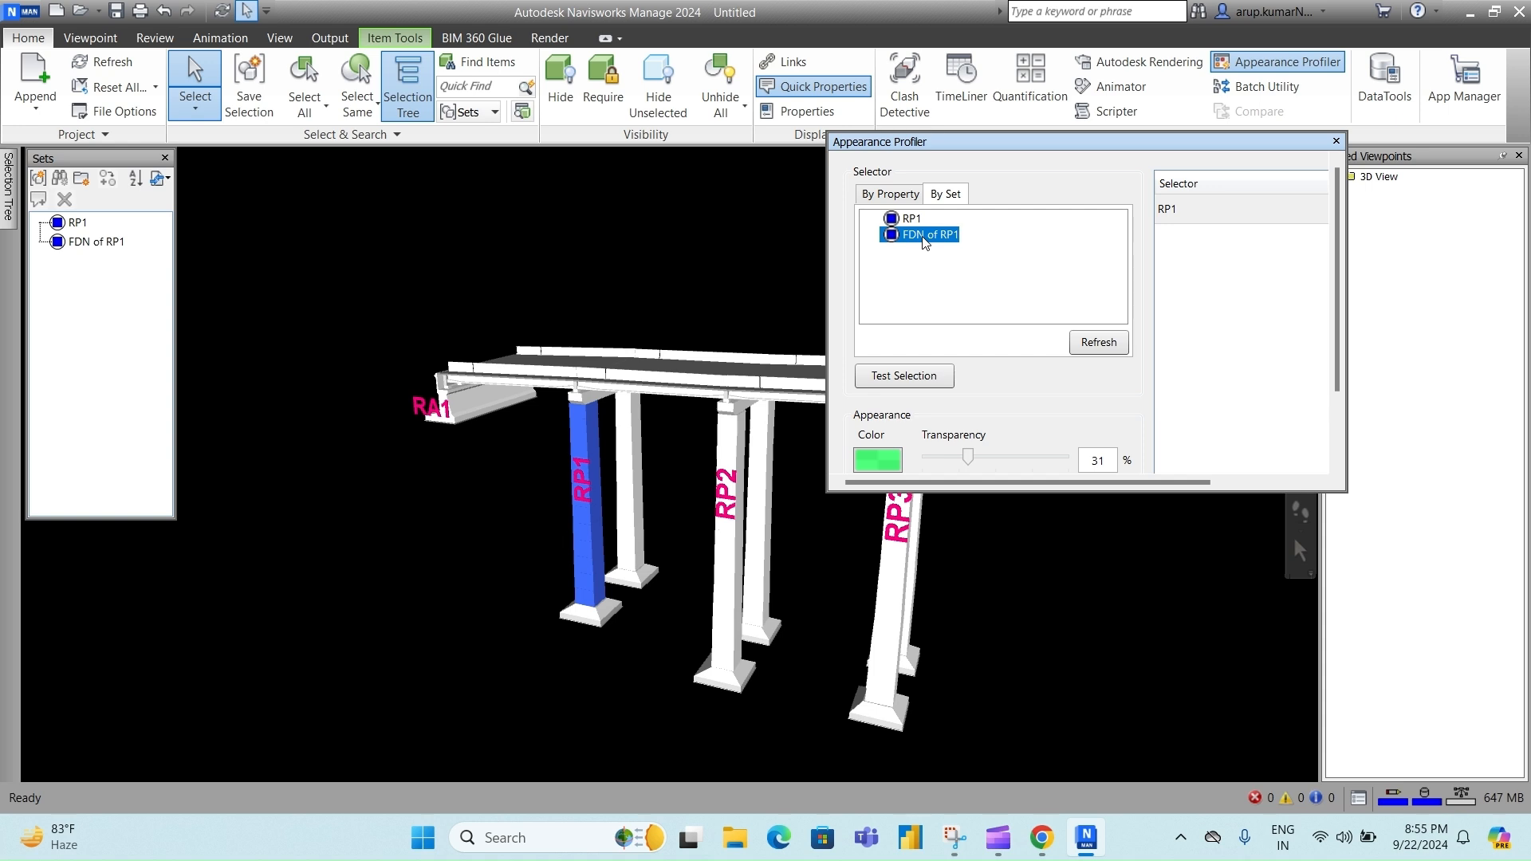
click(904, 381)
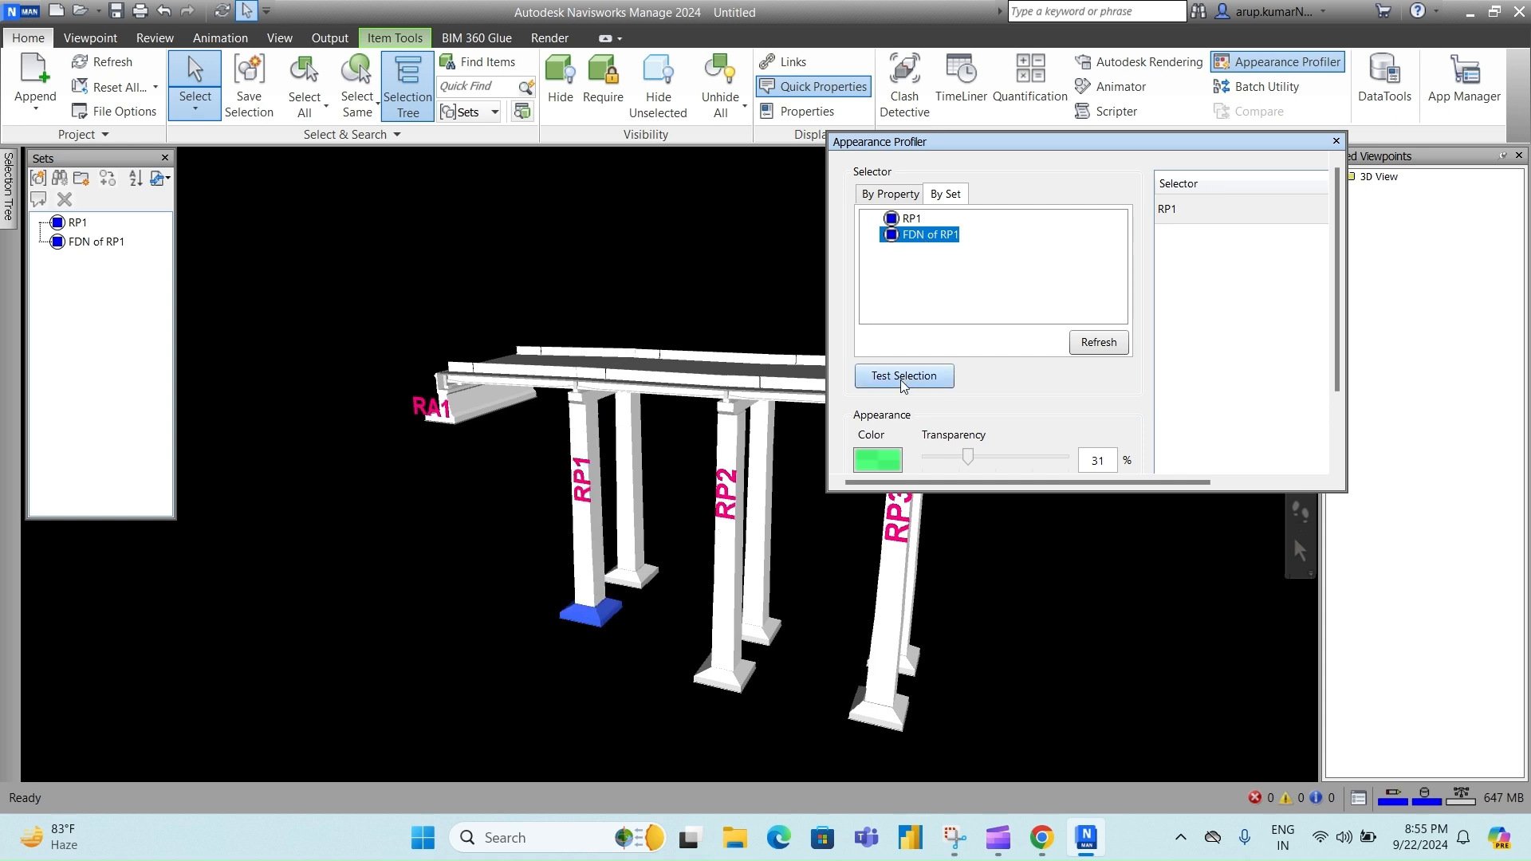
click(882, 466)
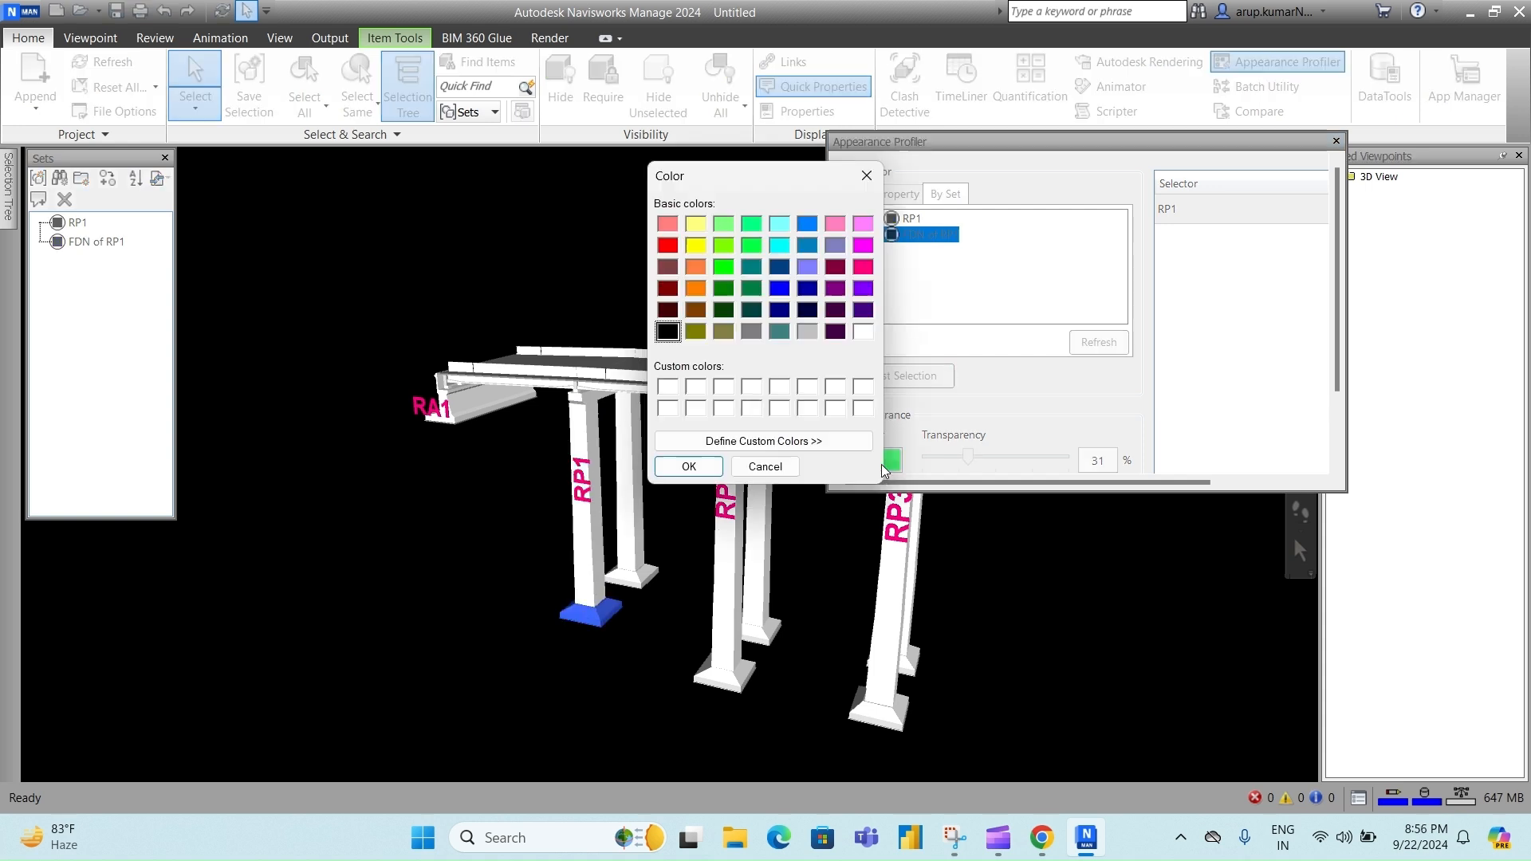
click(780, 224)
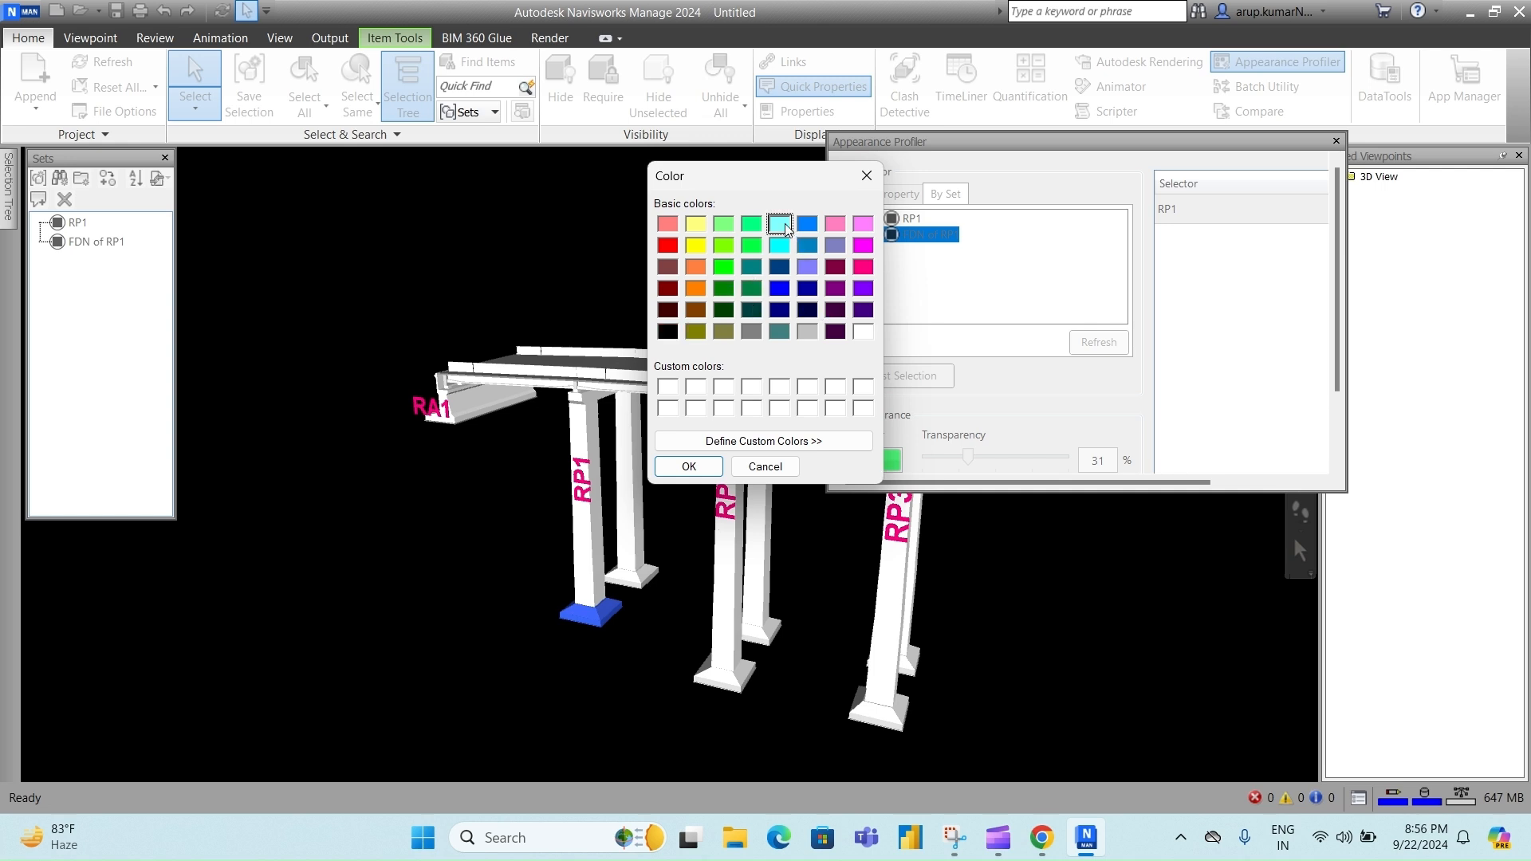
click(689, 467)
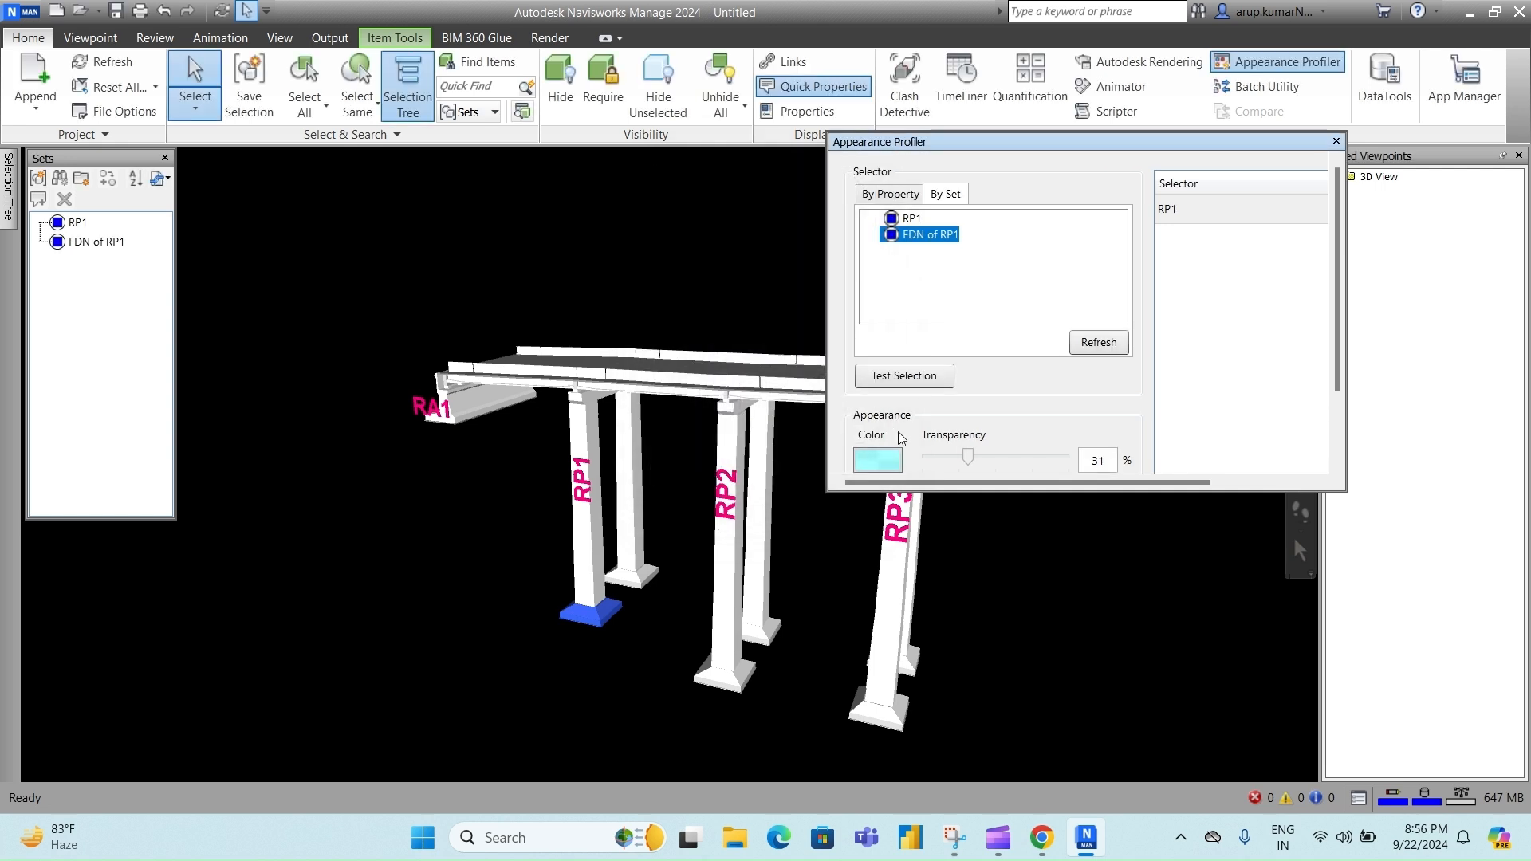
drag(968, 458, 949, 459)
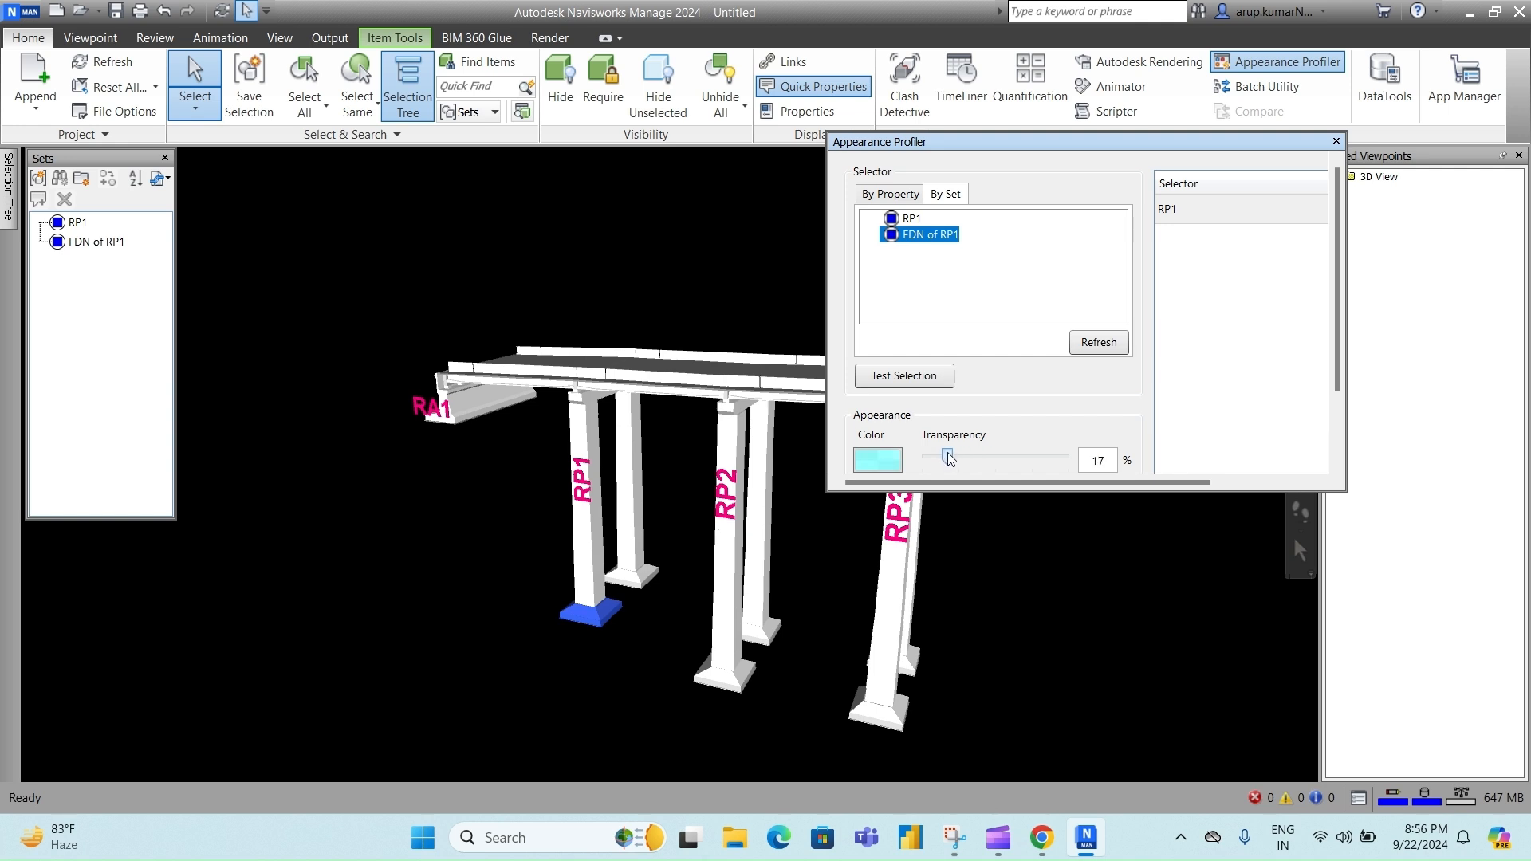
drag(1338, 282, 1340, 391)
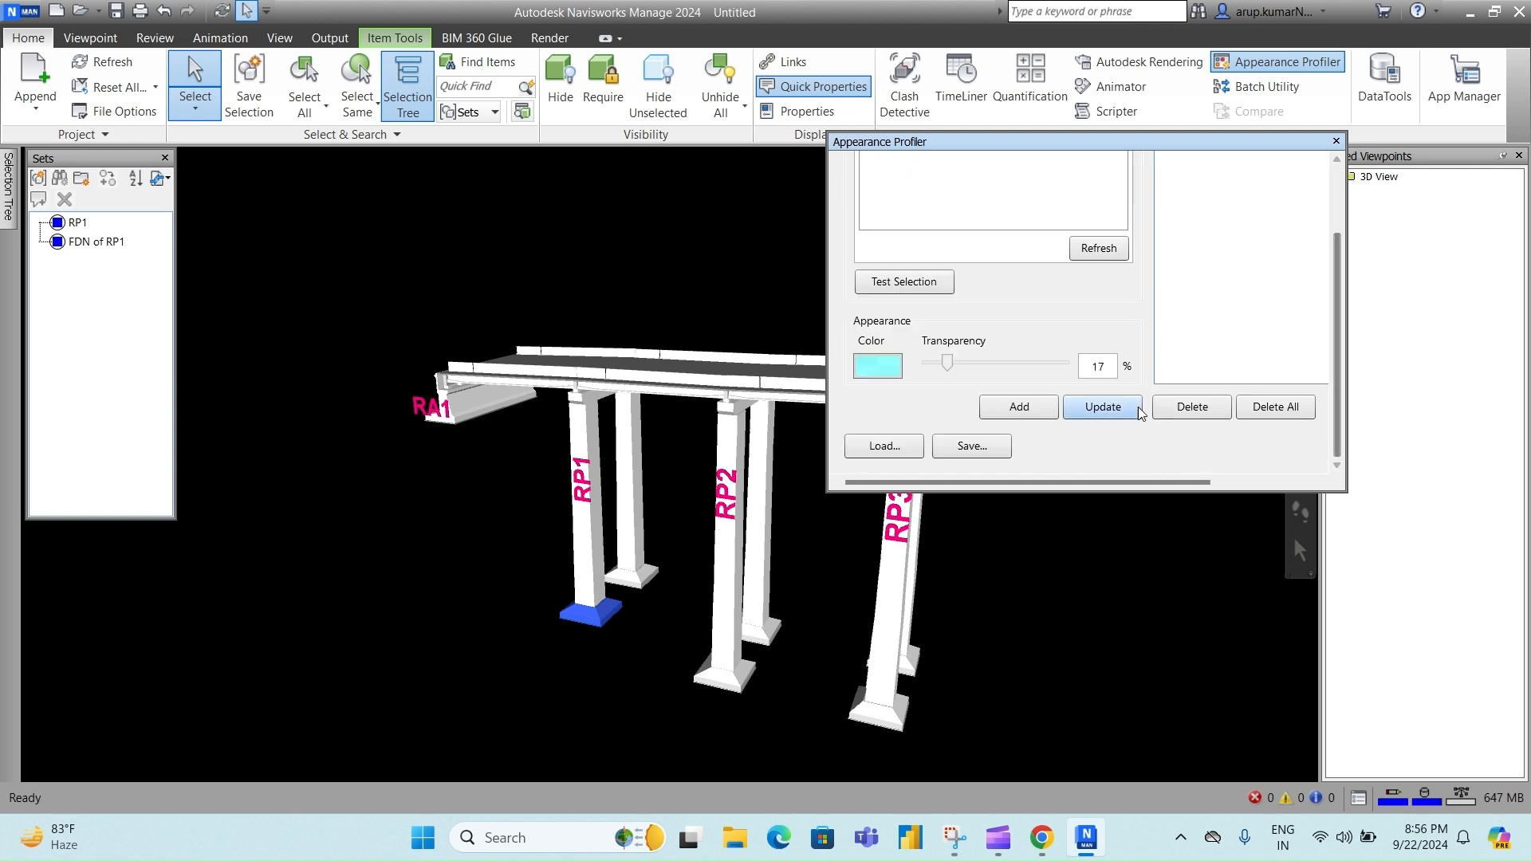
click(1020, 406)
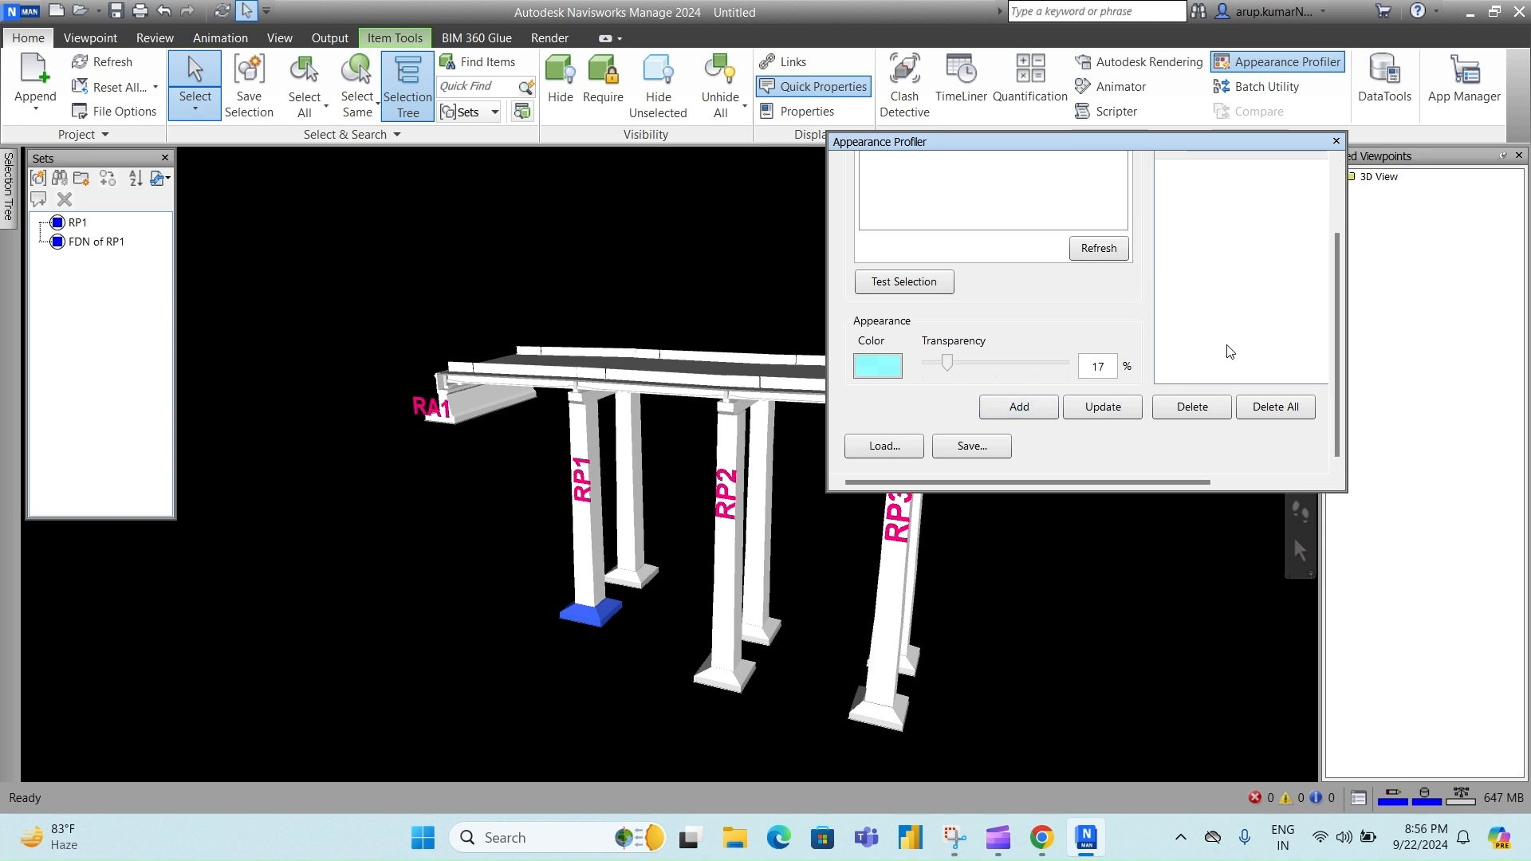
scroll(1232, 343, up, 3)
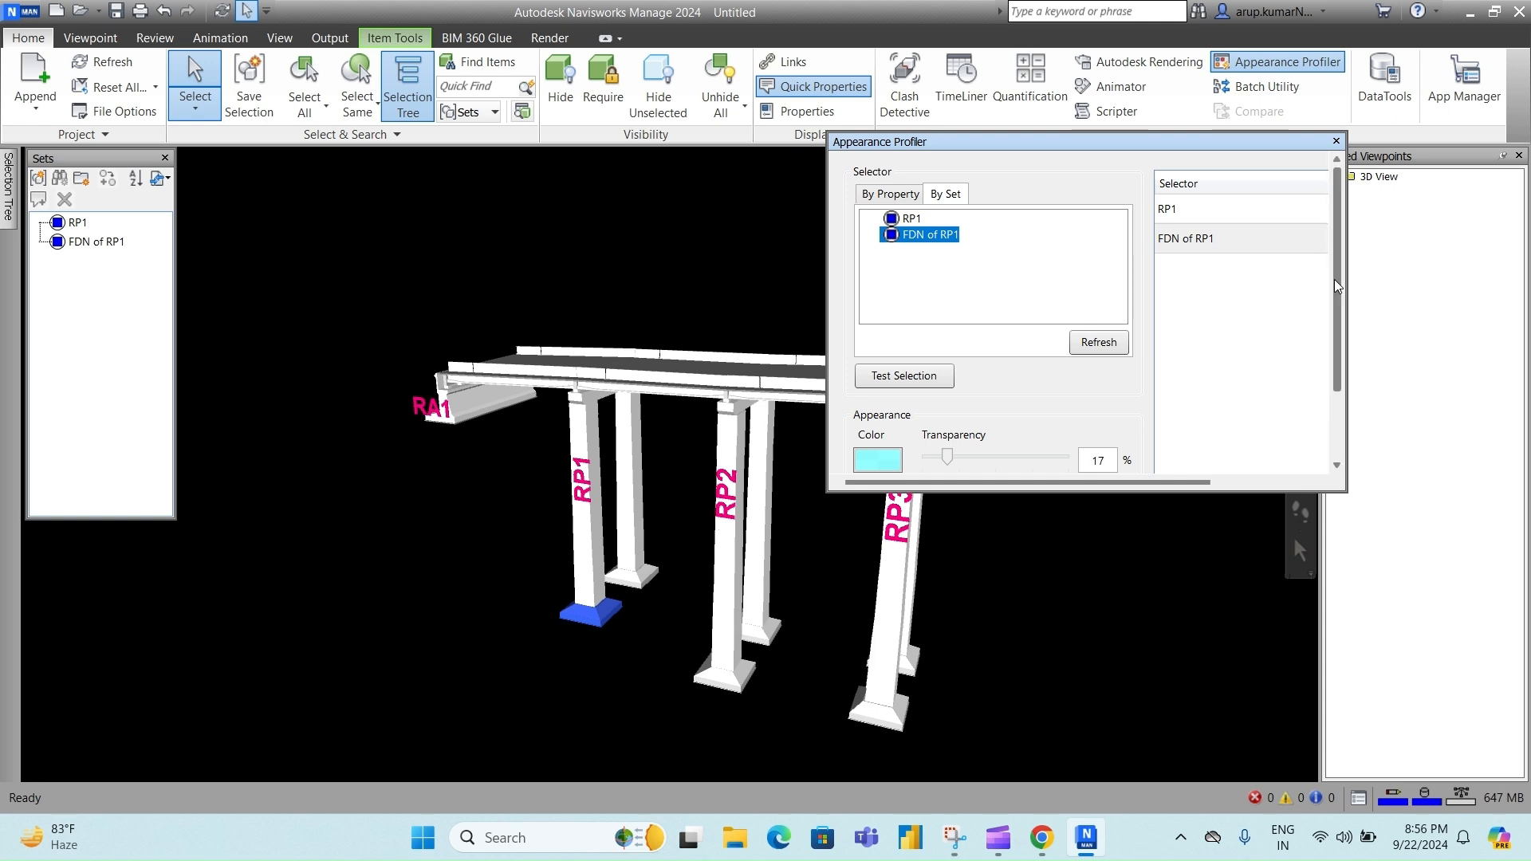
- Clear the selection and run the Appearance Profiler to colour the RP1 and FDN of RP1 sets in the model
drag(1334, 279, 1333, 318)
click(455, 501)
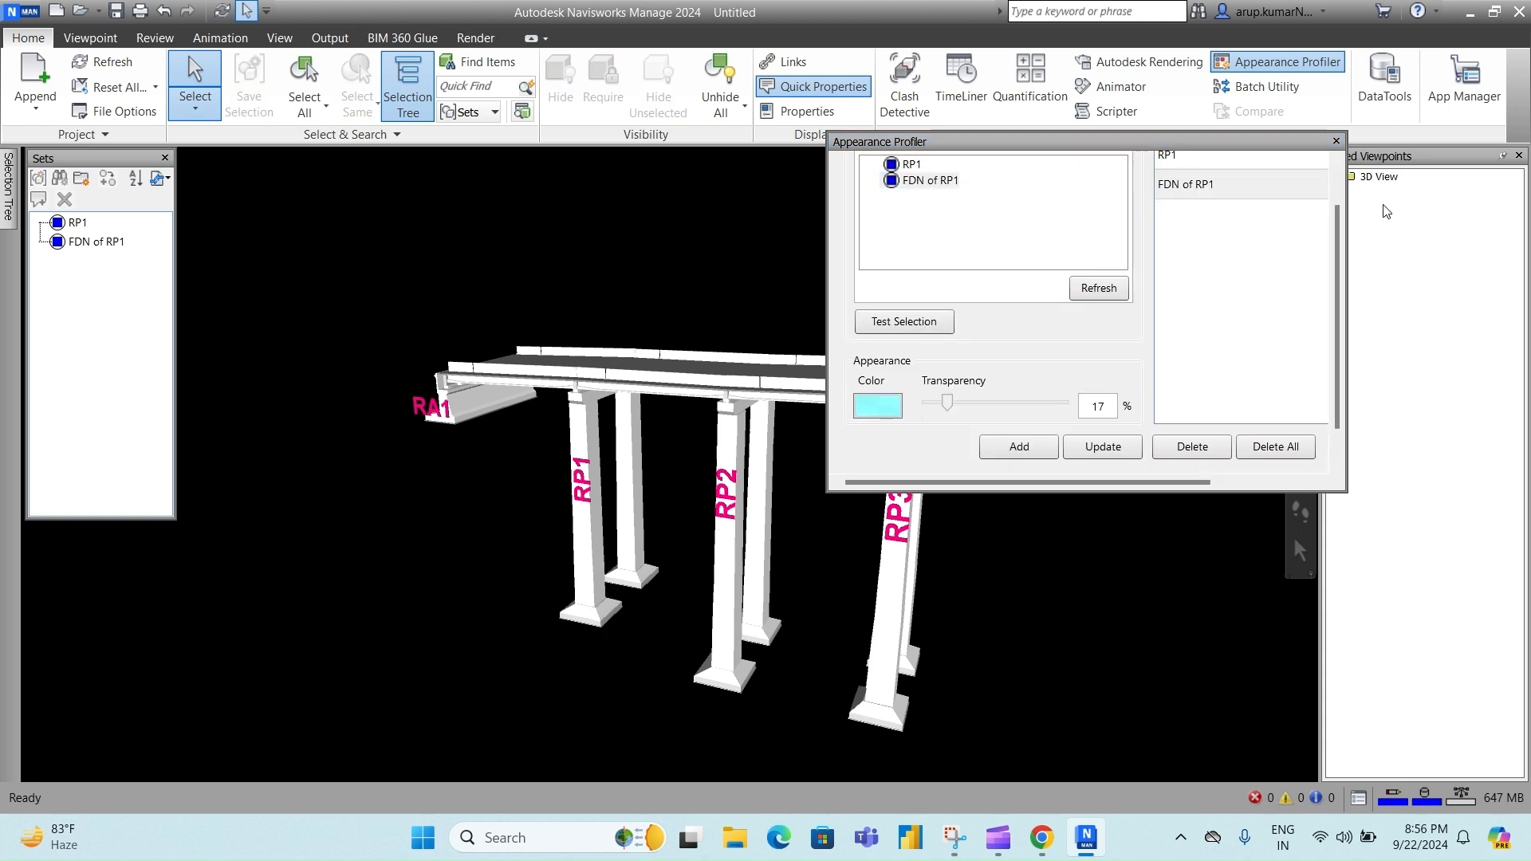
drag(1333, 242, 1338, 333)
drag(1147, 480, 1306, 488)
click(1294, 449)
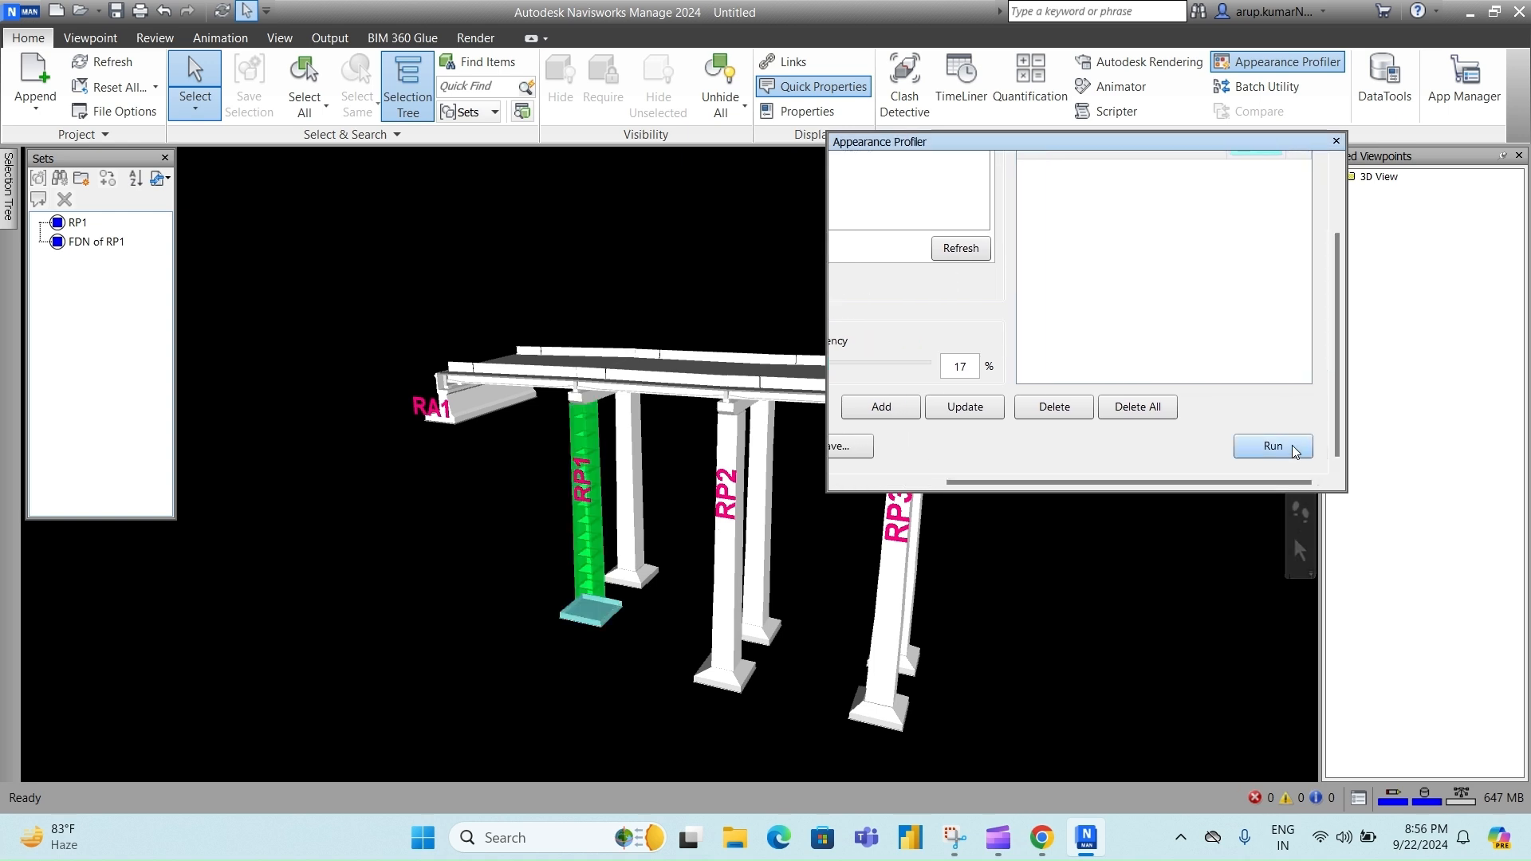
shift+middle_drag(618, 504, 605, 562)
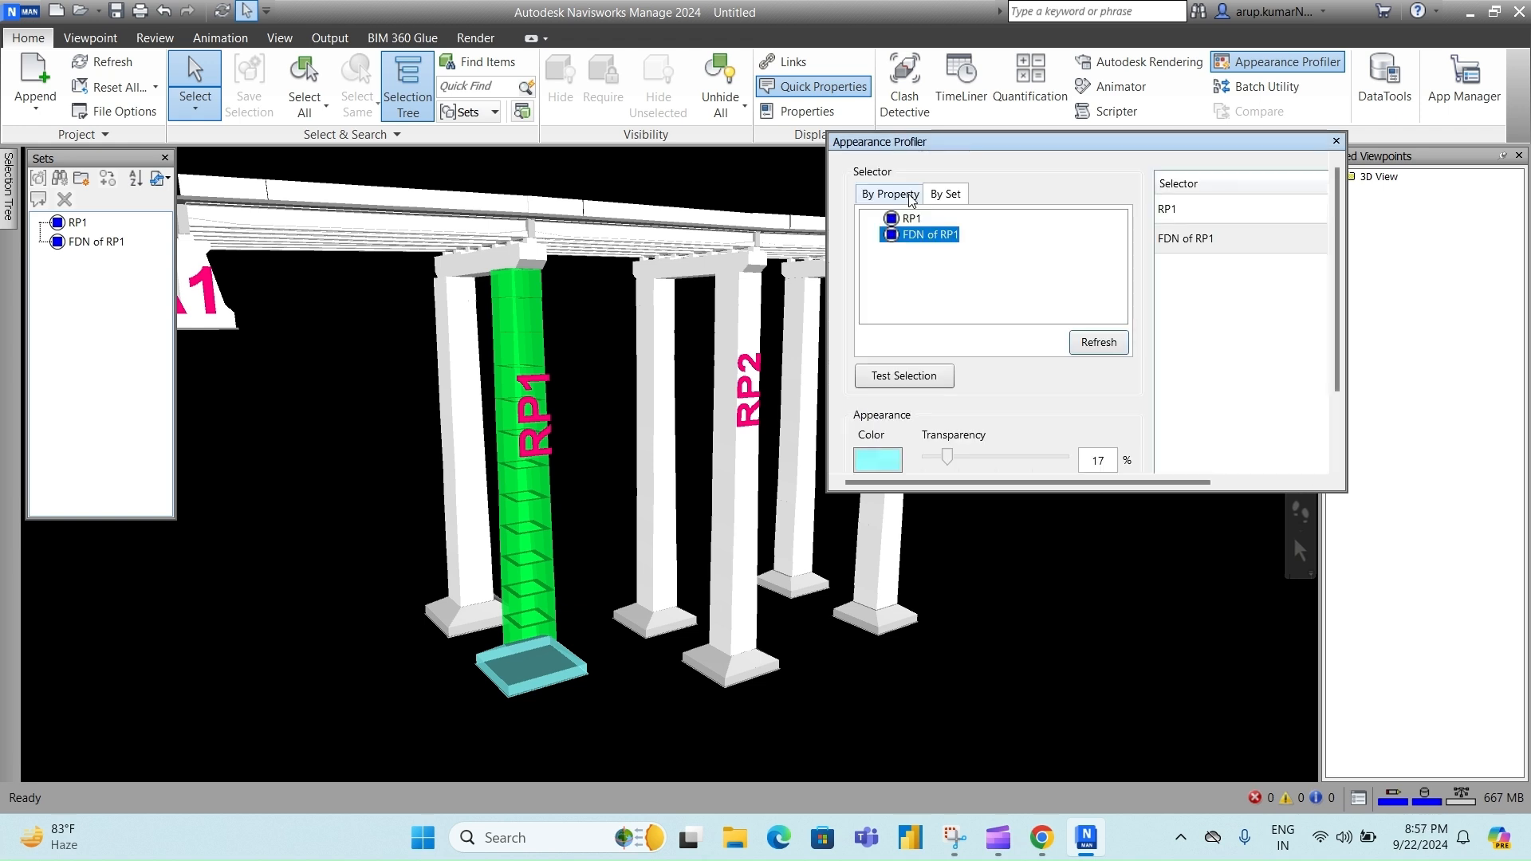
- Define a property-based selector with category Element and property Category equals Floors
click(911, 198)
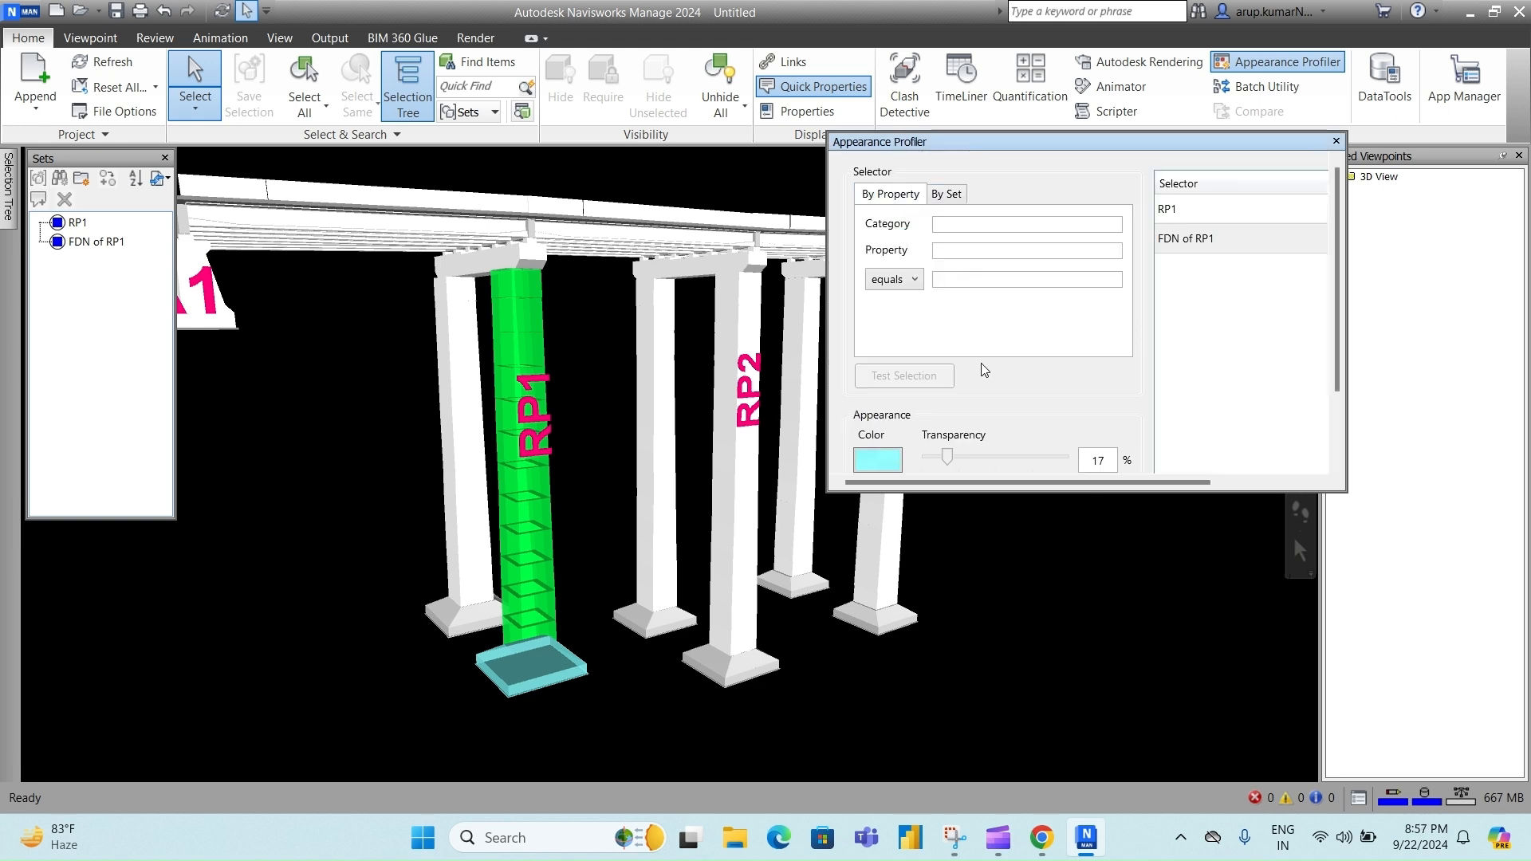
click(951, 222)
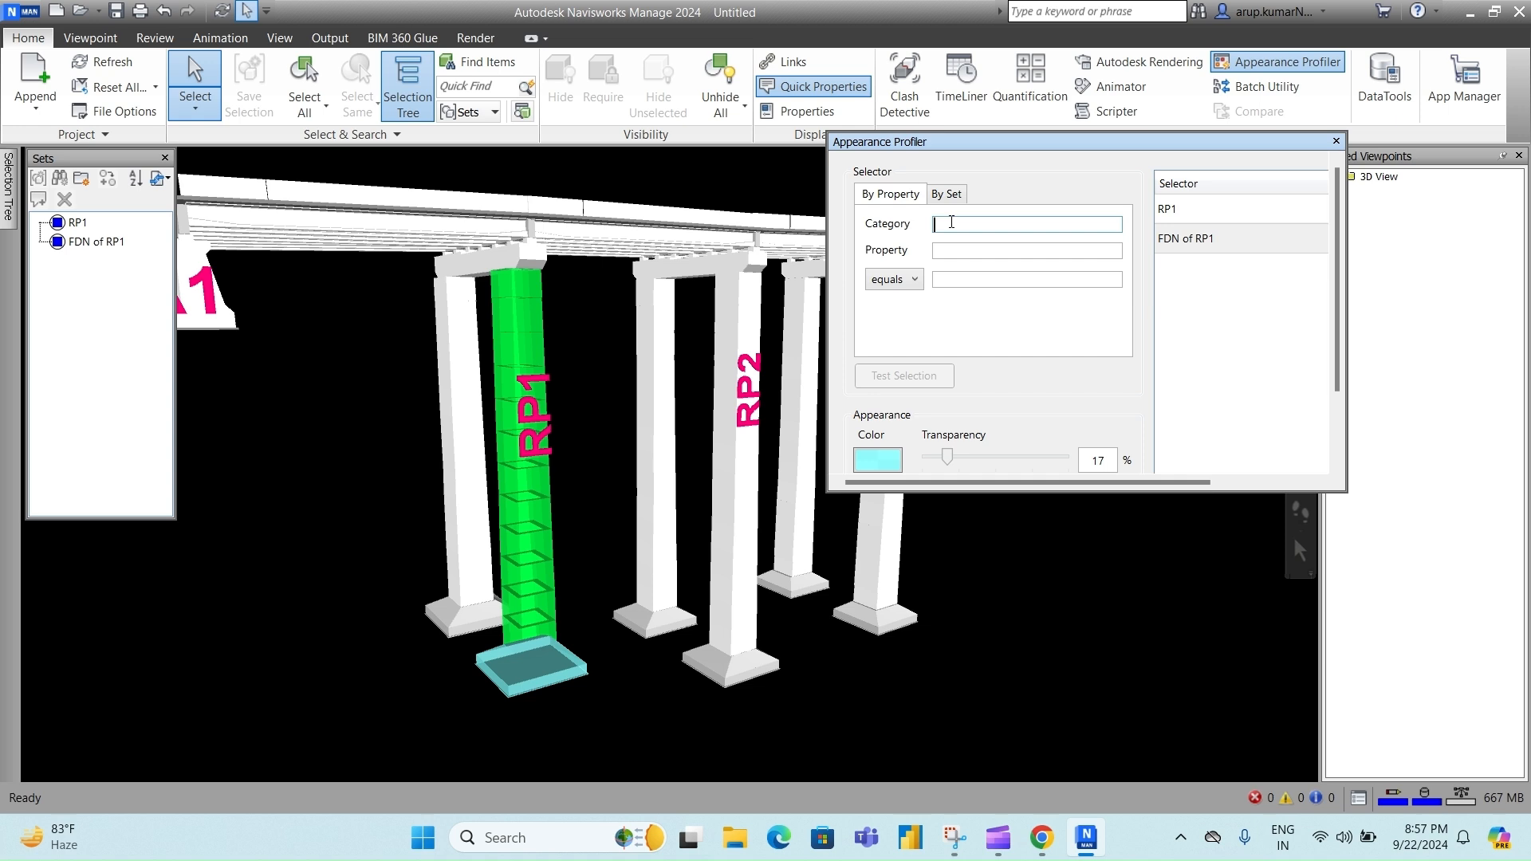
text(Element)
click(952, 250)
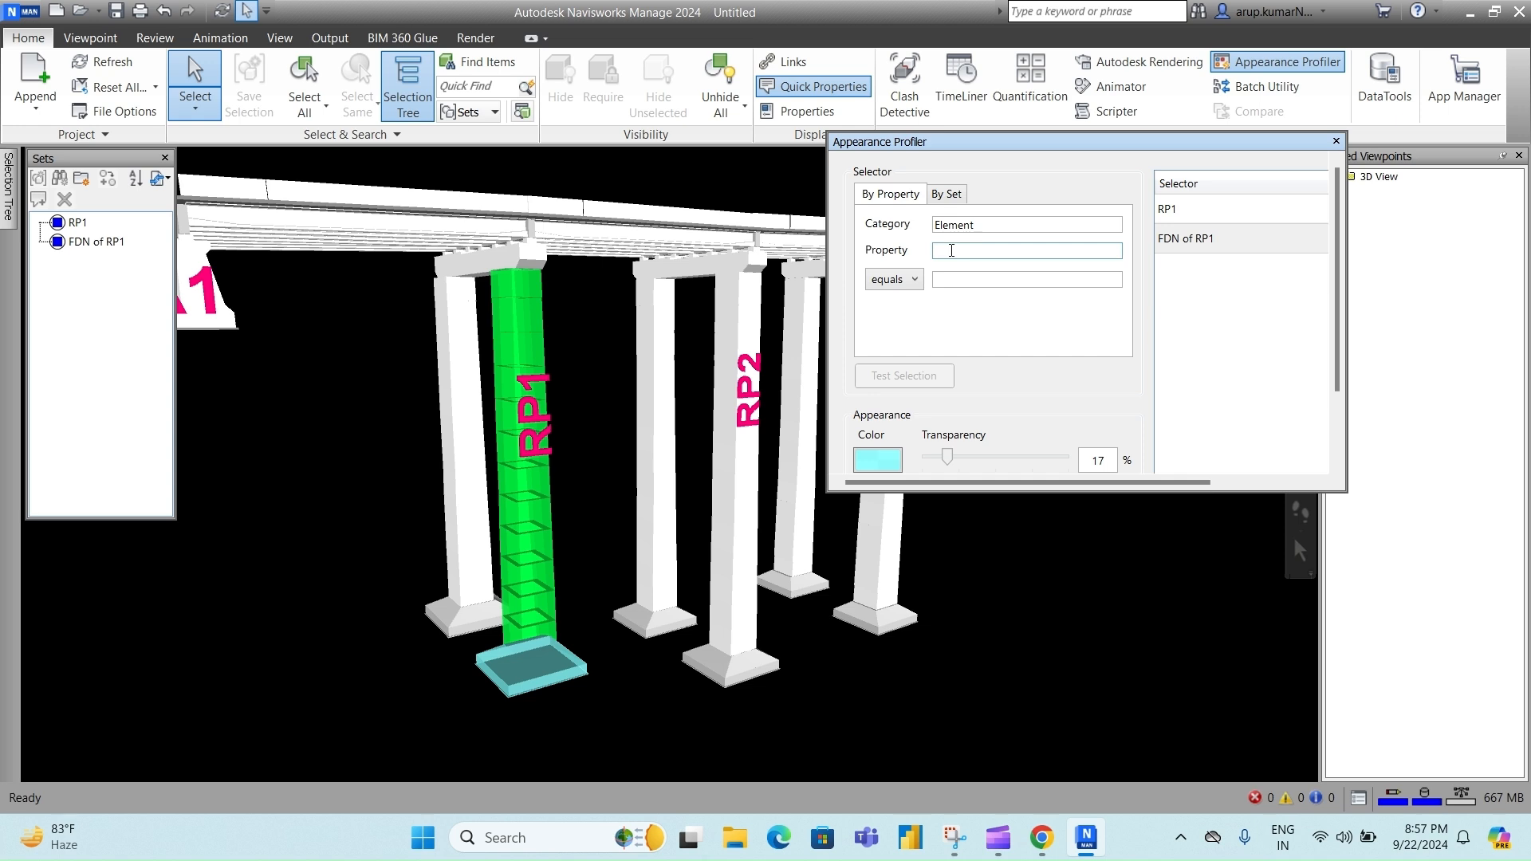
text(Category)
click(952, 280)
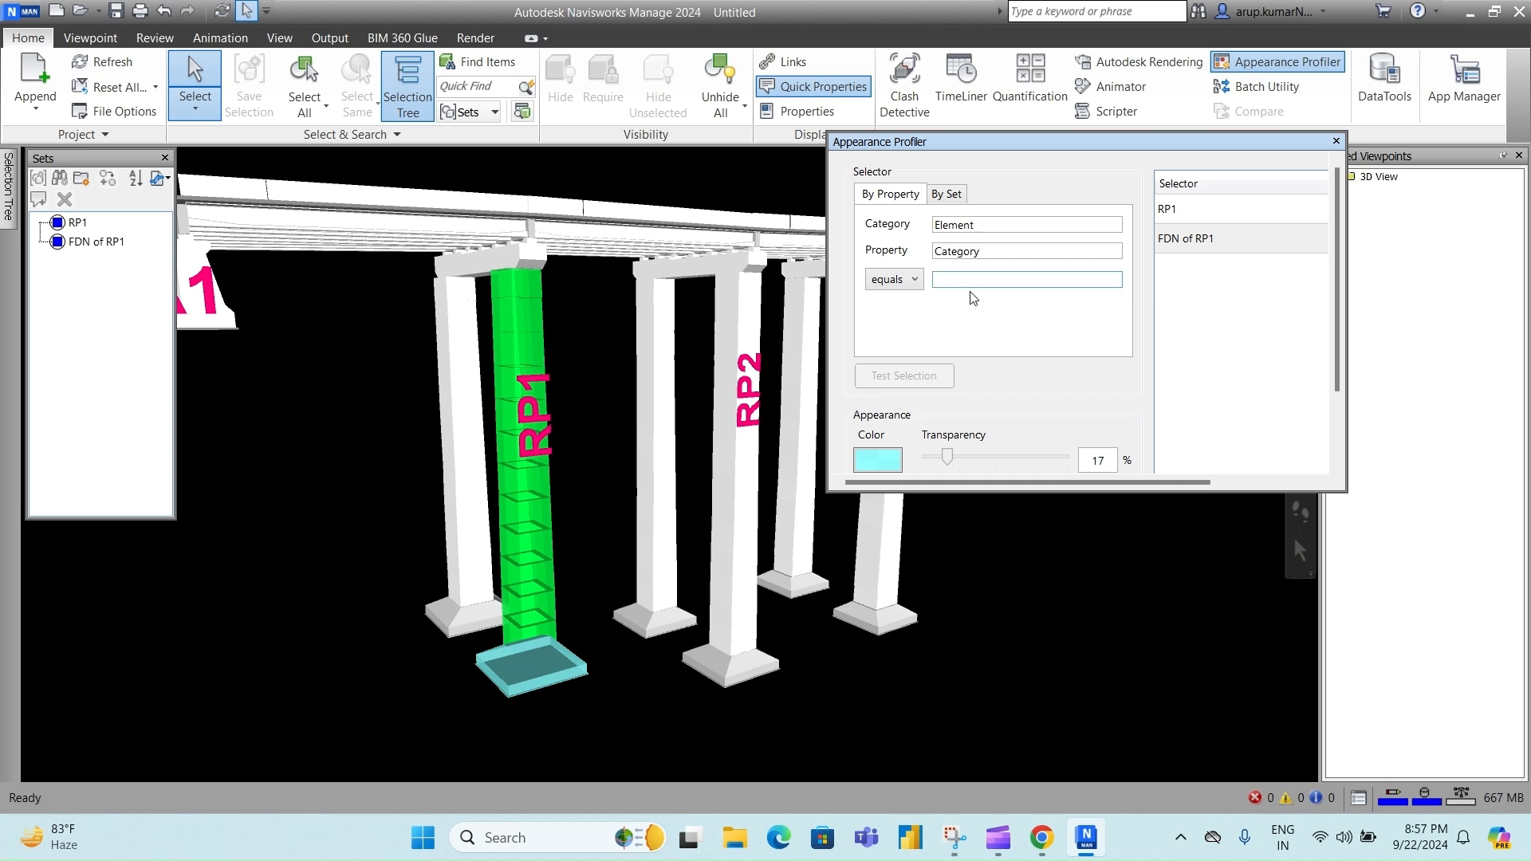
text(F)
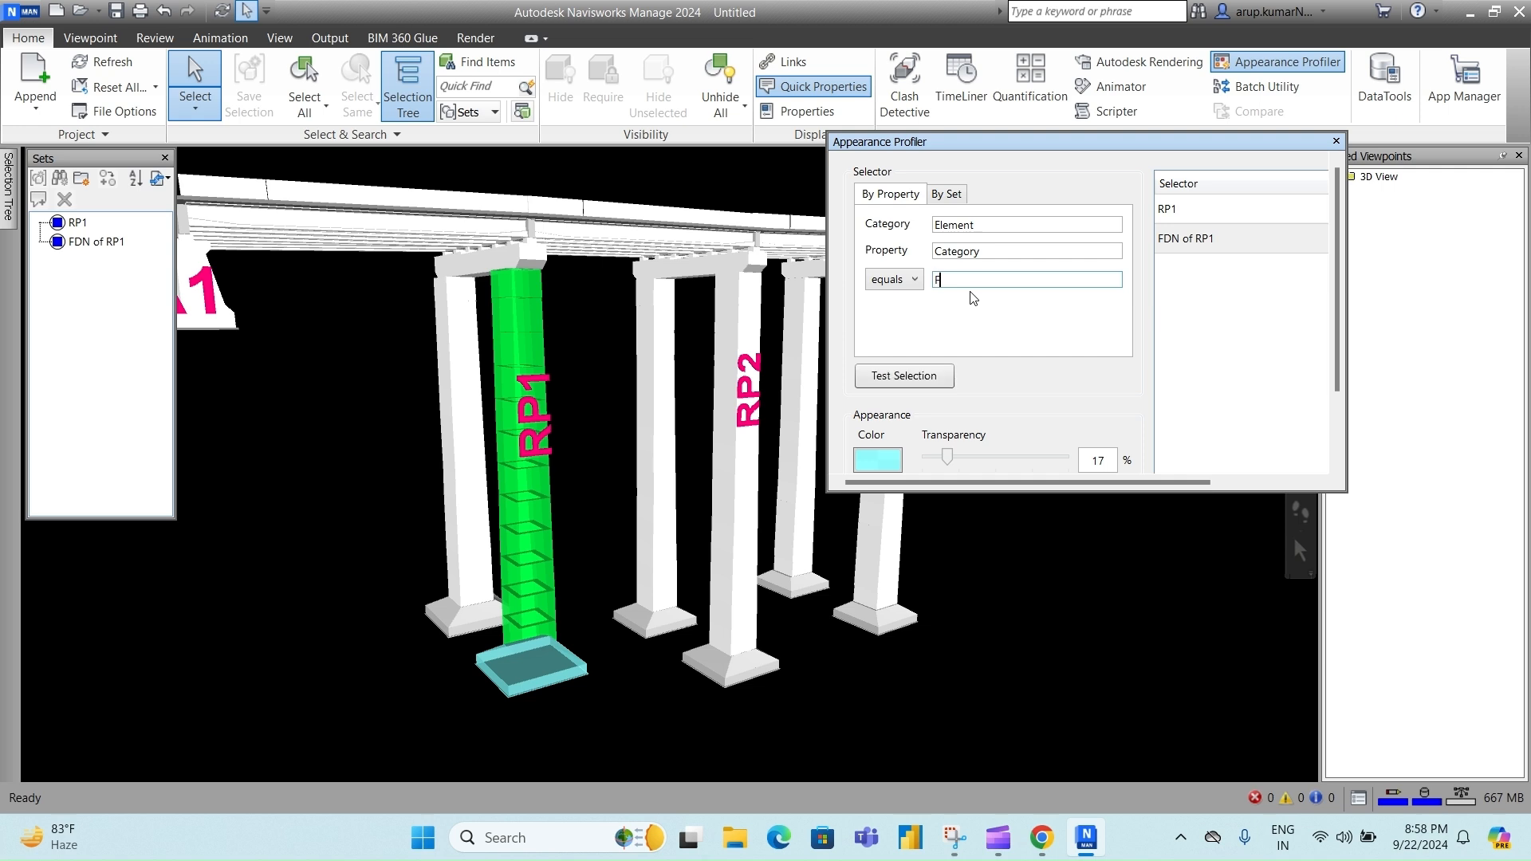
text(loors)
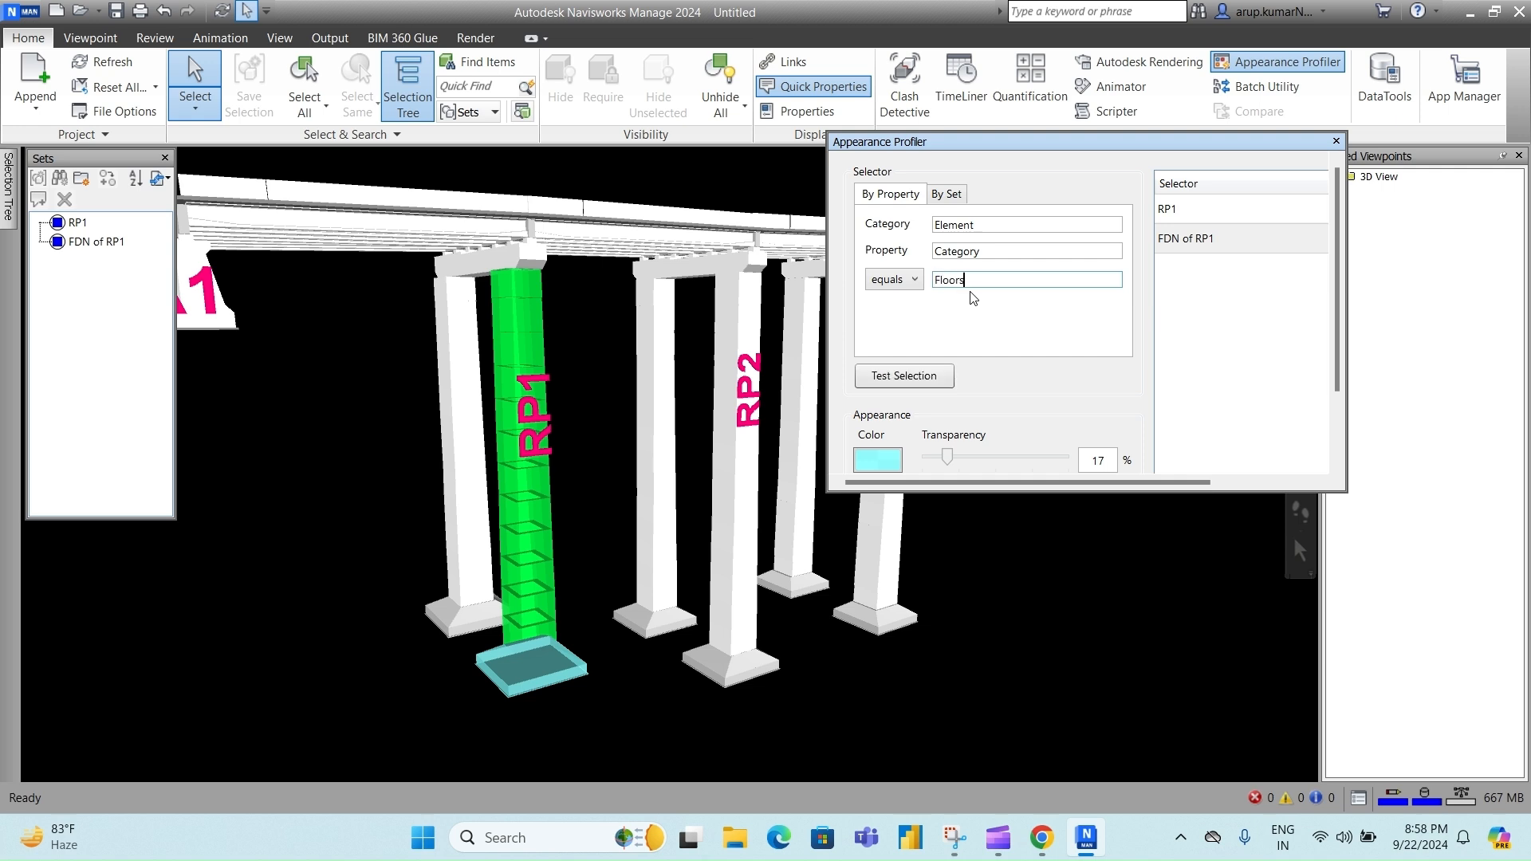
- Test the Floors property selector and check which parts of the viaduct it selects
click(903, 375)
scroll(563, 405, down, 4)
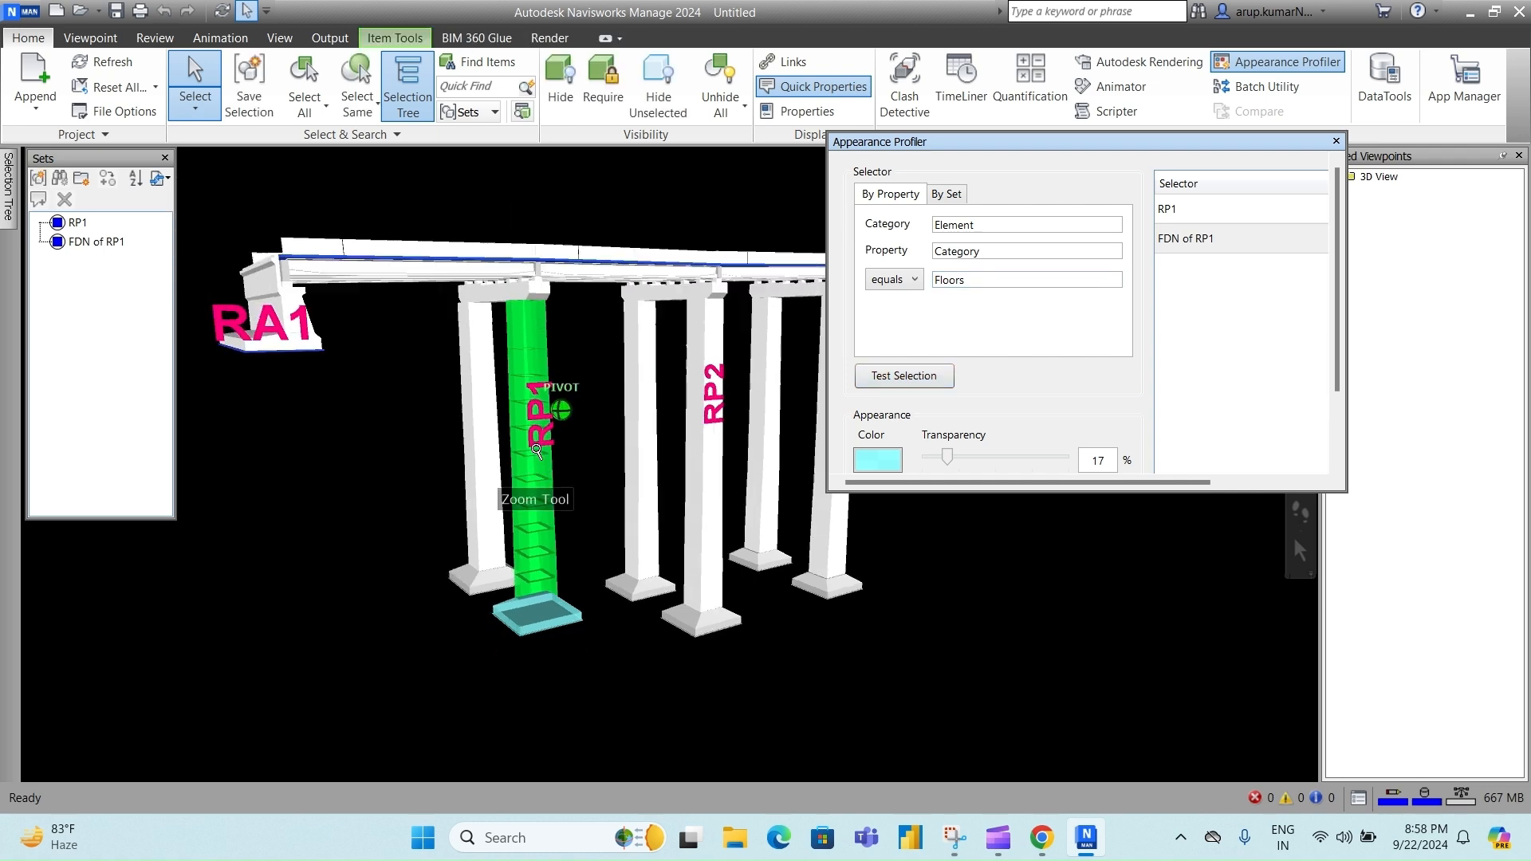
shift+middle_drag(559, 467, 419, 493)
scroll(612, 485, down, 1)
middle_drag(613, 485, 447, 514)
scroll(447, 512, down, 1)
mouse_move(587, 506)
shift+middle_down()
mouse_move(442, 516)
mouse_move(567, 506)
shift+middle_up()
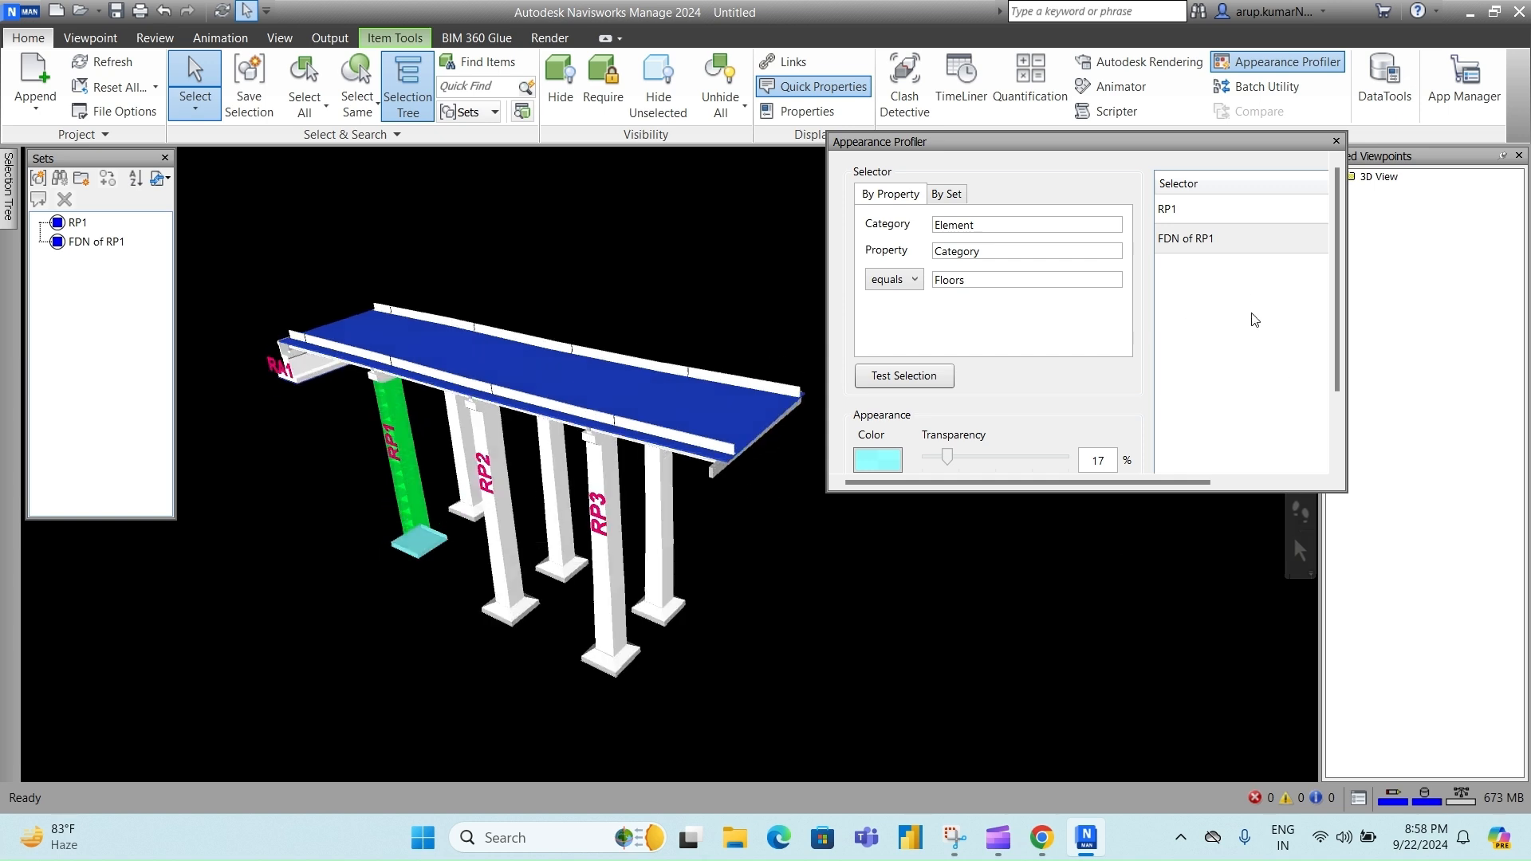
- Give the Floors selector an orange colour with 0% transparency and add it to the profiler's selector list
click(875, 462)
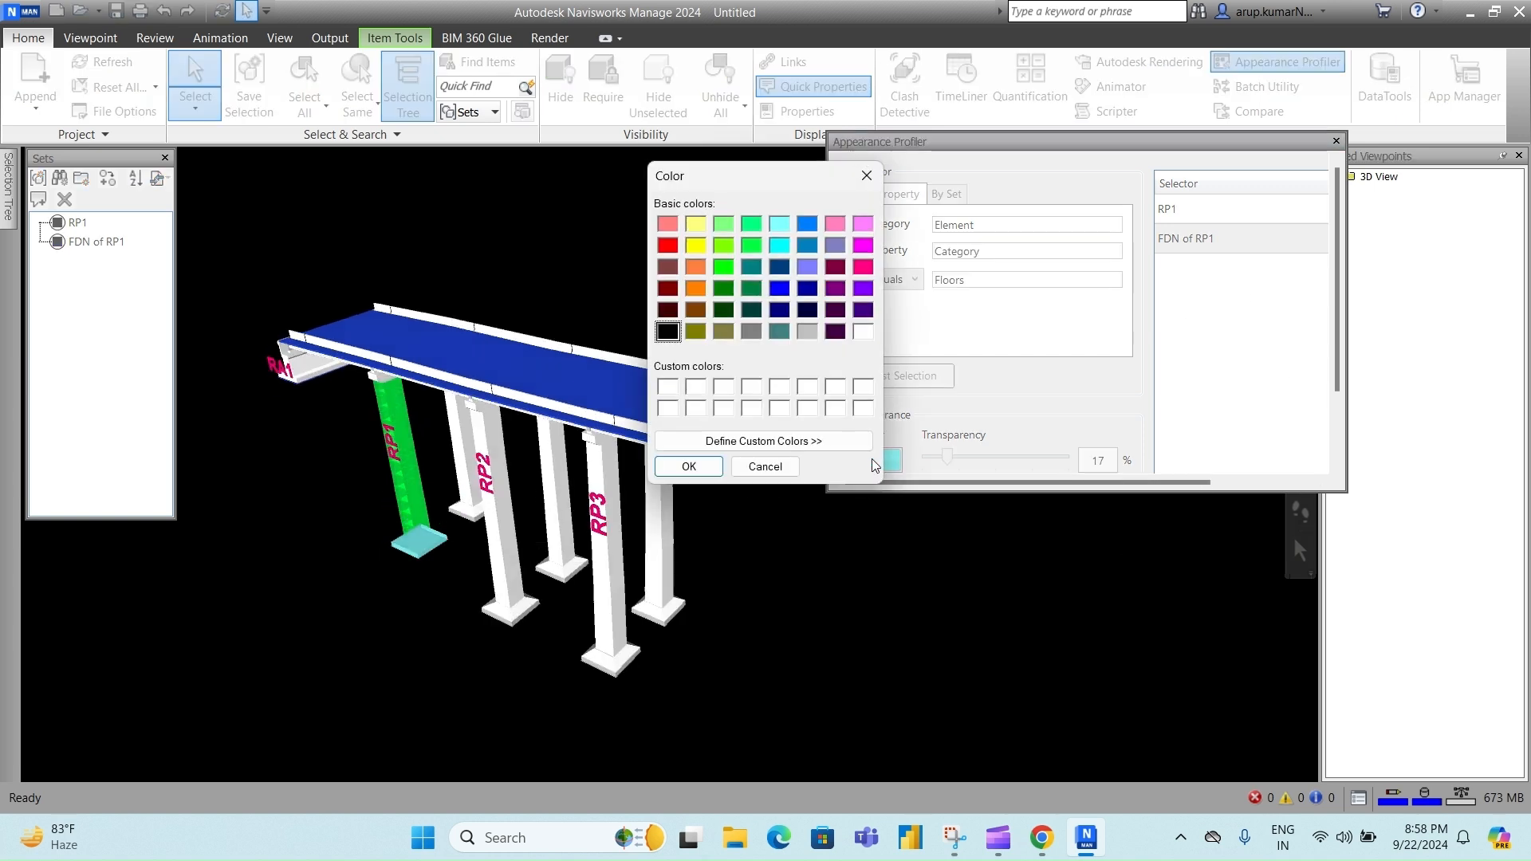
click(699, 289)
click(689, 466)
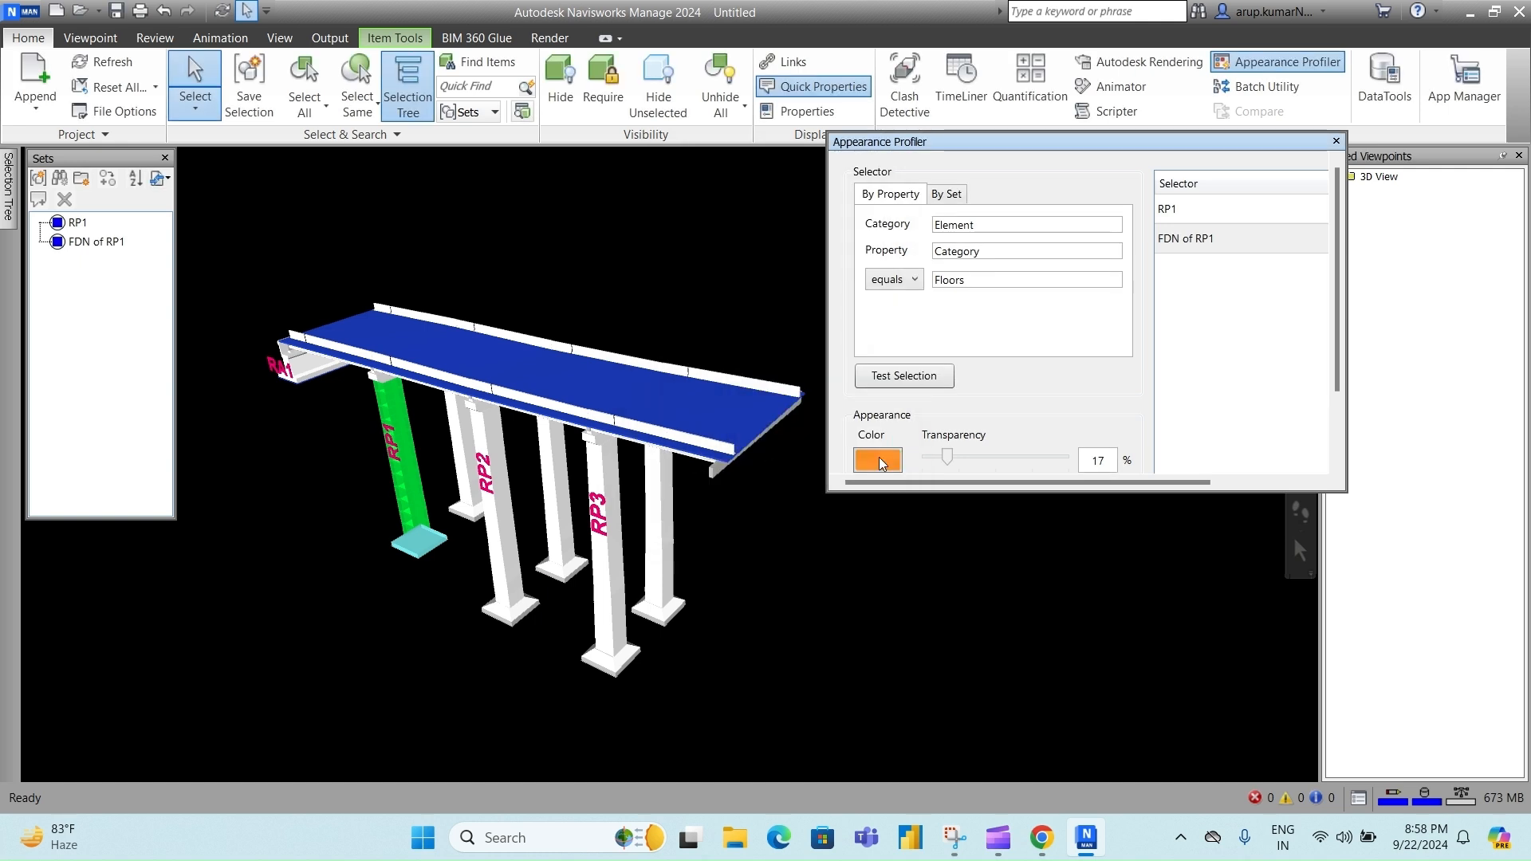
drag(948, 461, 925, 456)
drag(1335, 297, 1338, 433)
click(1021, 405)
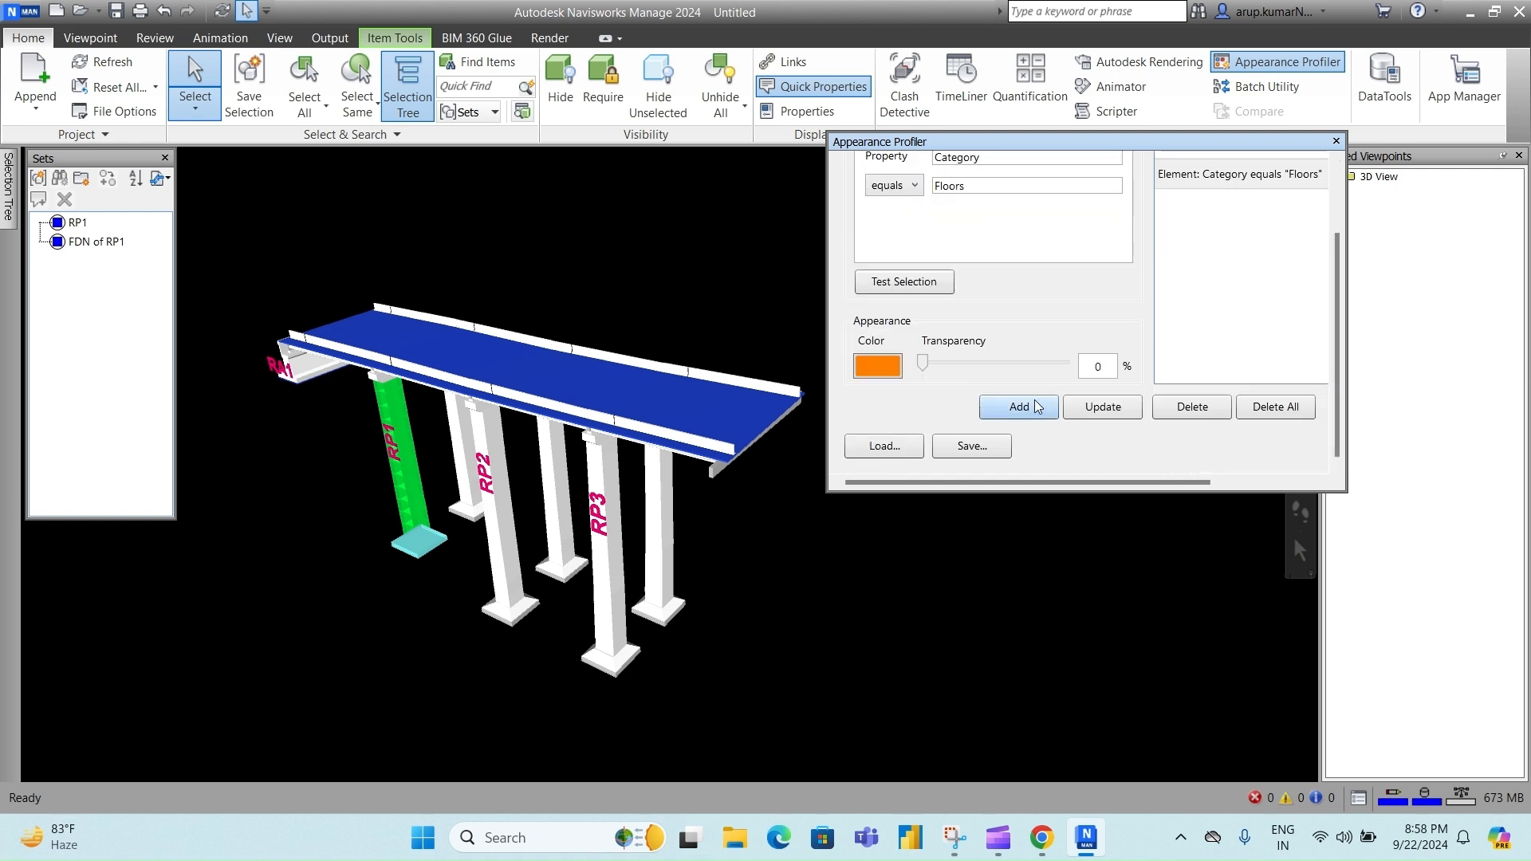
- Clear the selection and run the profiler again to apply the Floors colour to the viaduct deck
drag(1341, 265, 1339, 201)
drag(1337, 367, 1336, 431)
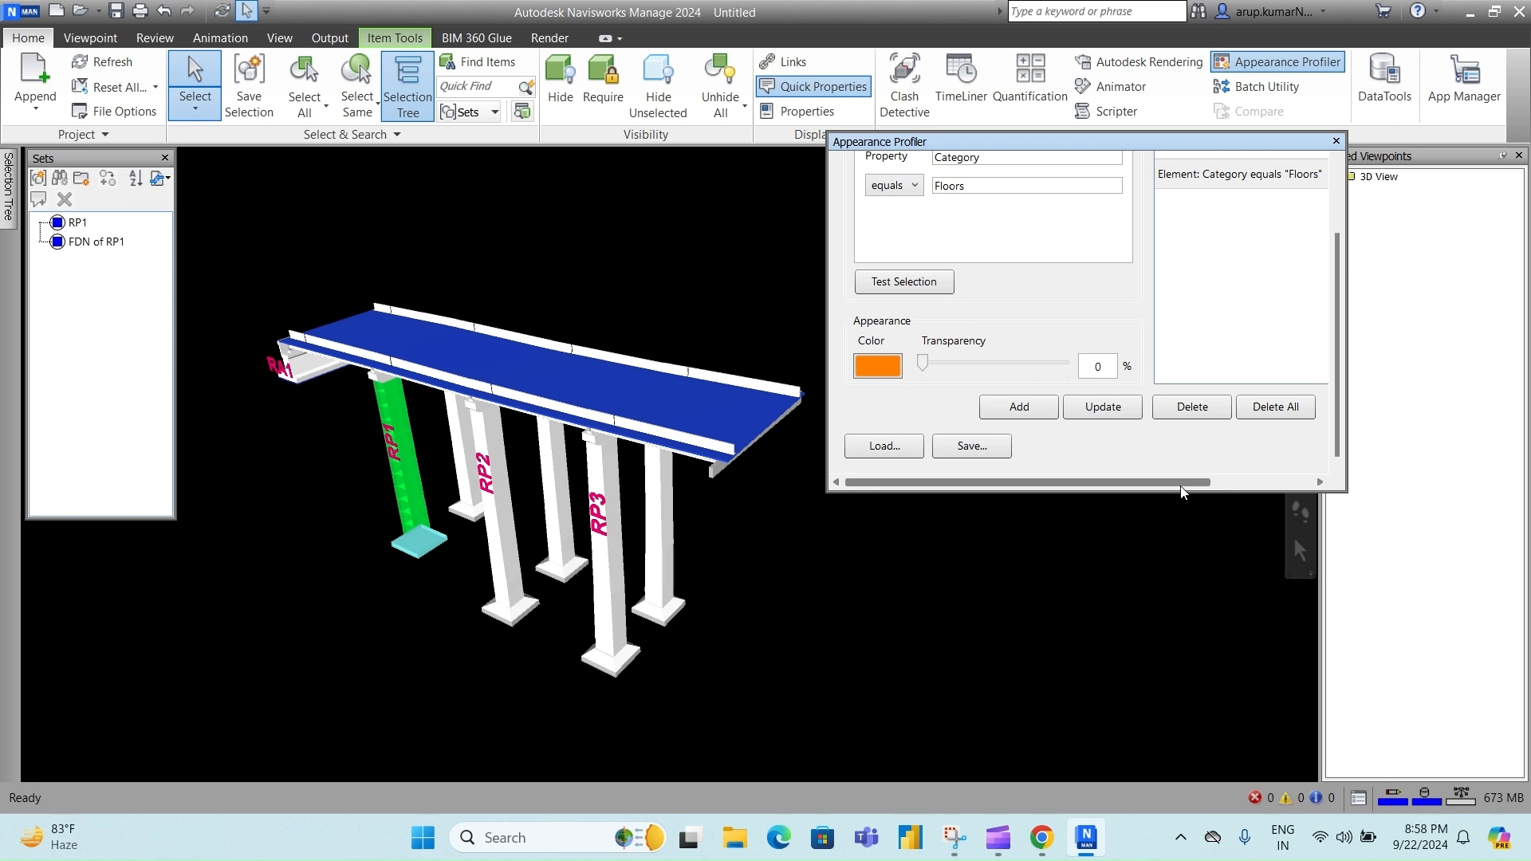
drag(1177, 483, 1278, 482)
click(857, 587)
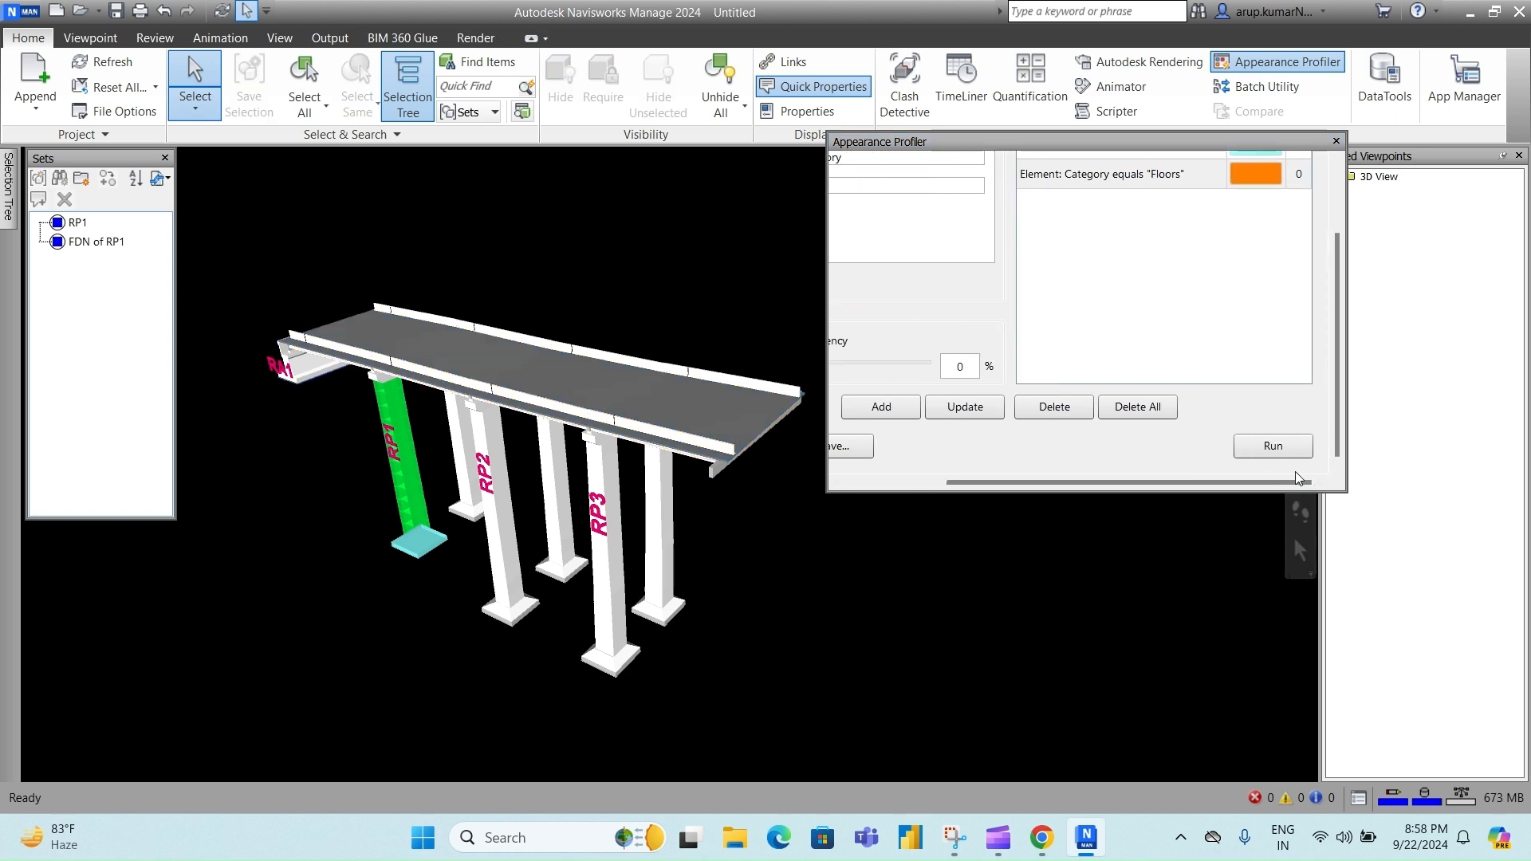
click(1273, 446)
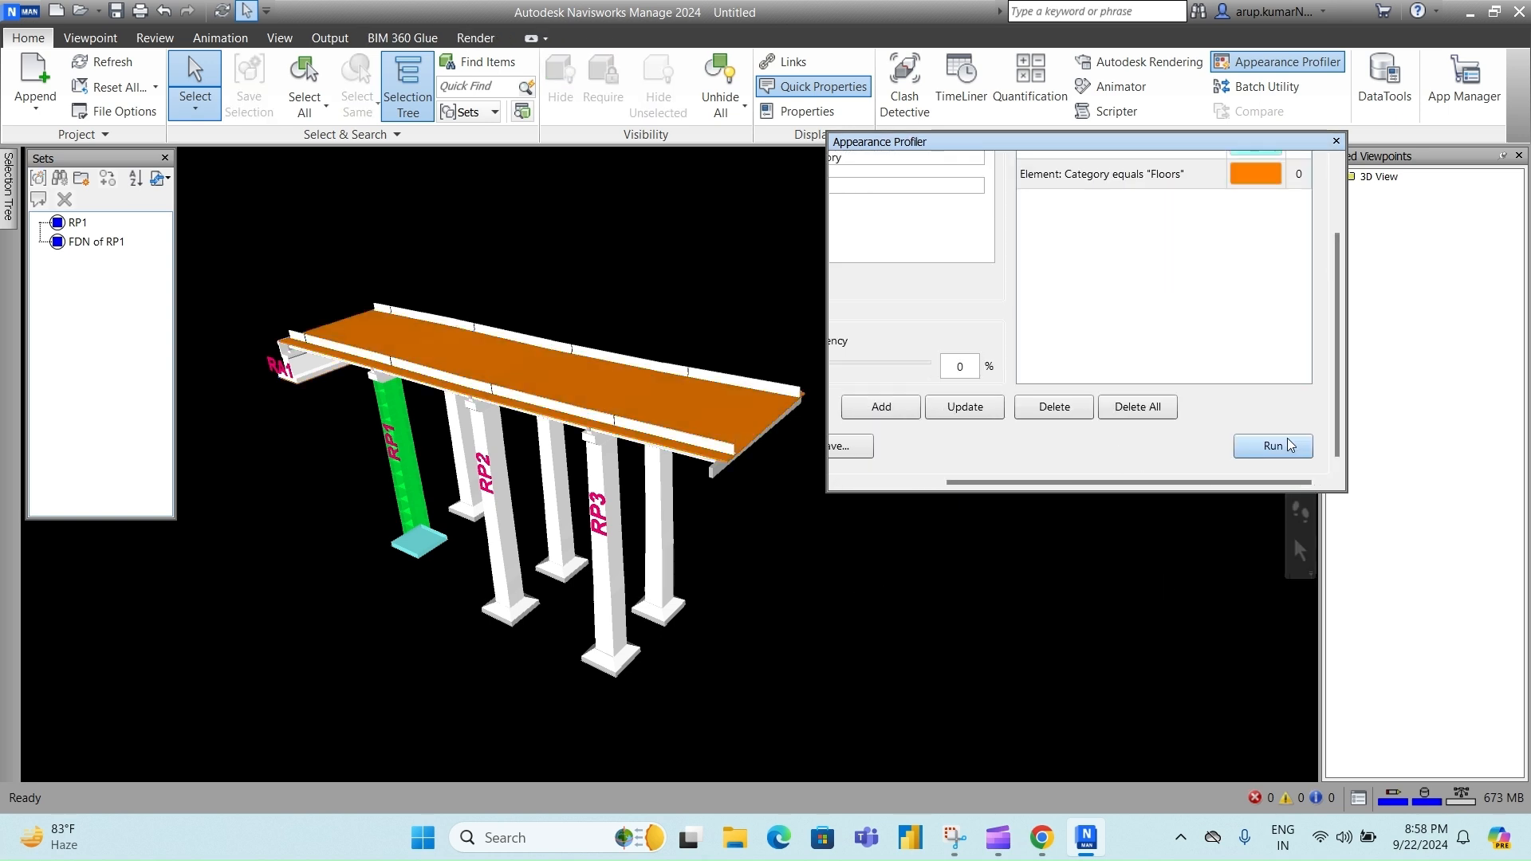
scroll(1264, 312, up, 2)
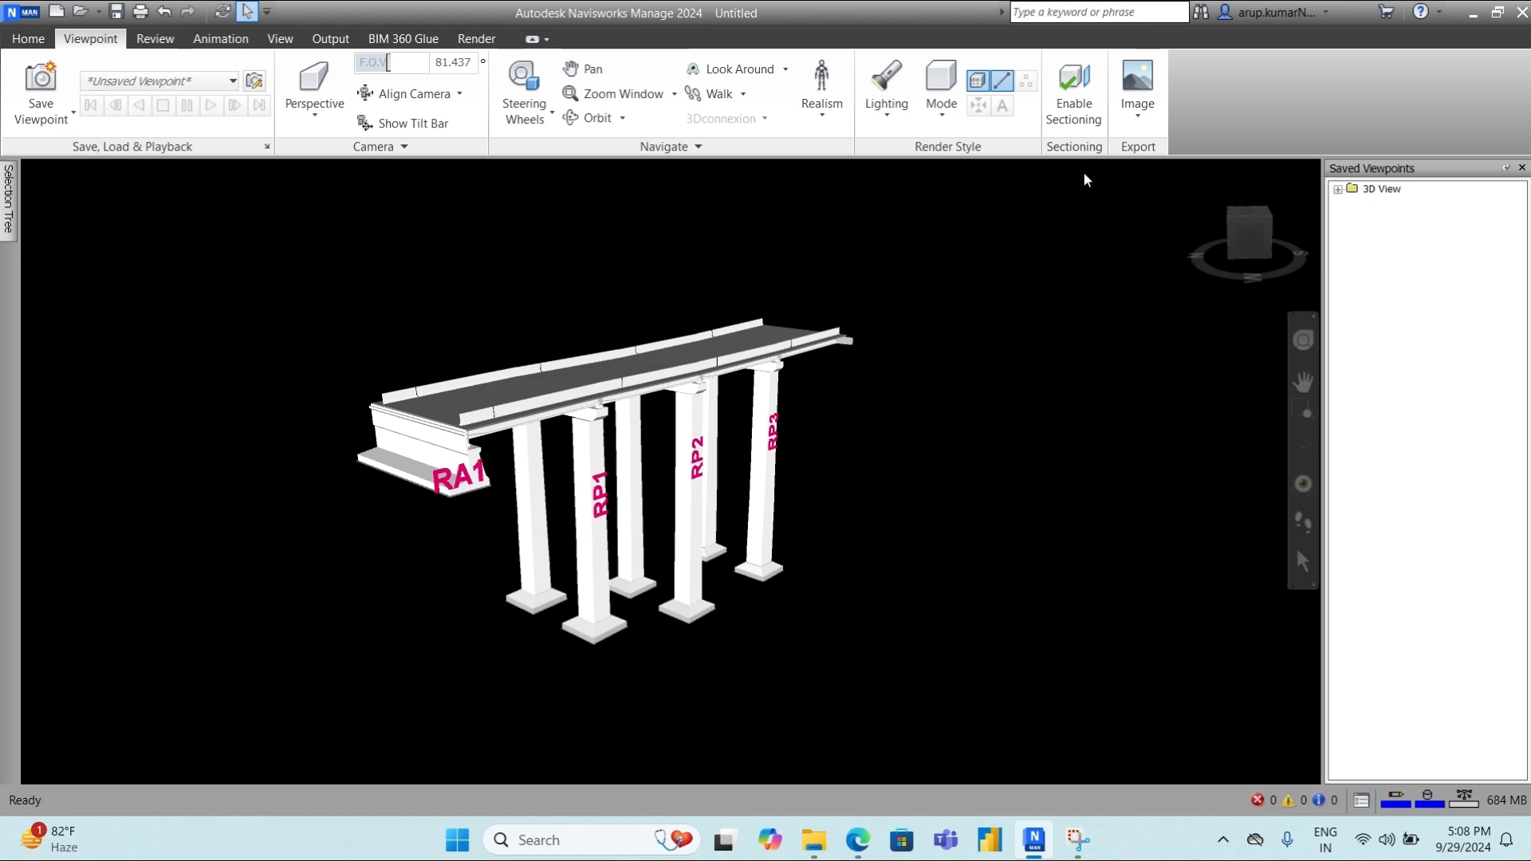
- Enable sectioning on the viaduct model and align section Plane 1 to Top
click(1074, 108)
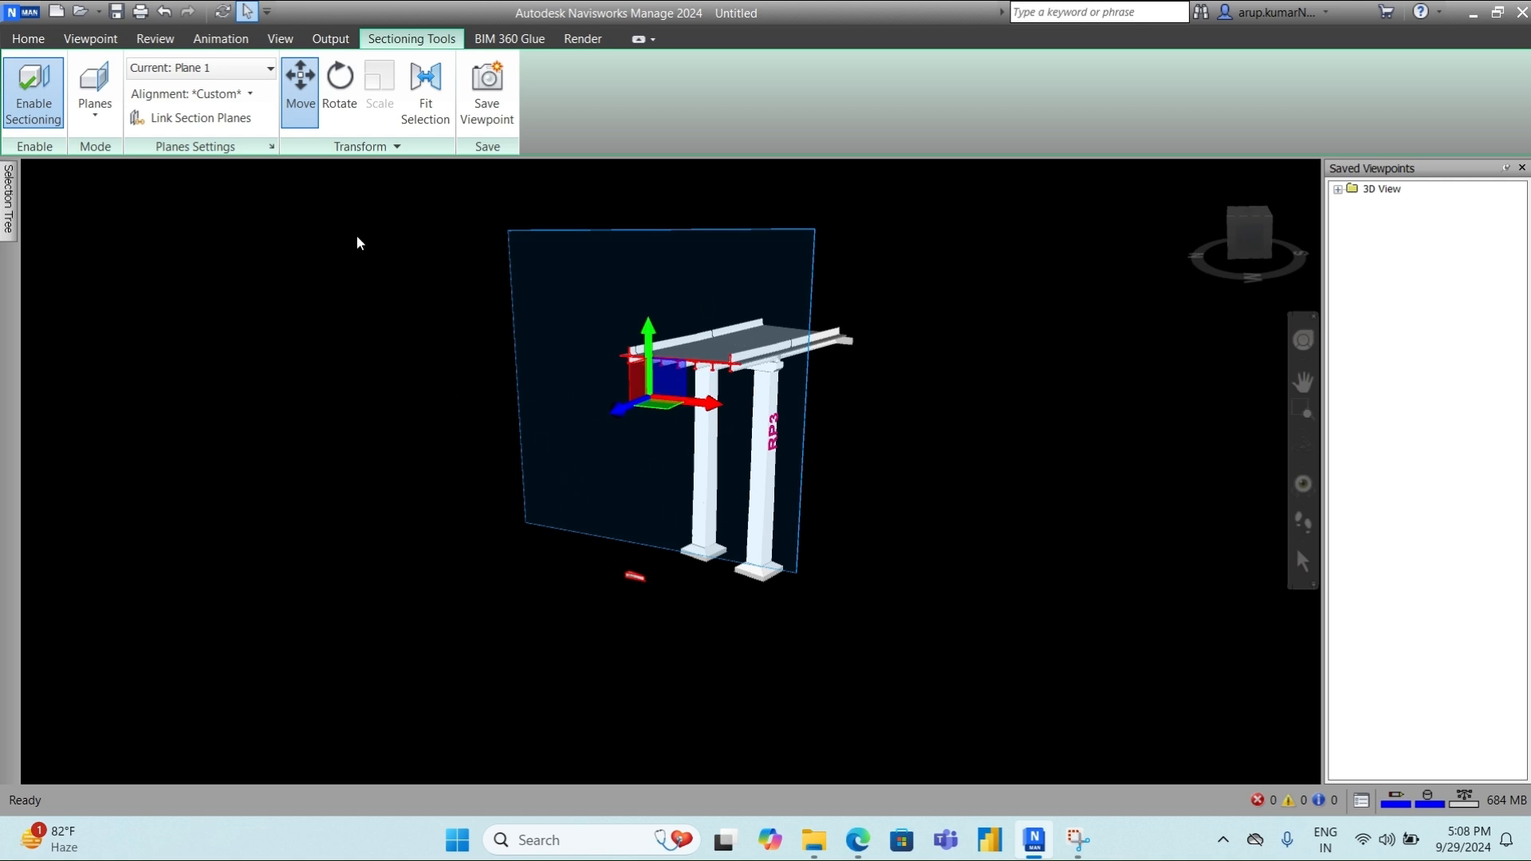
click(207, 95)
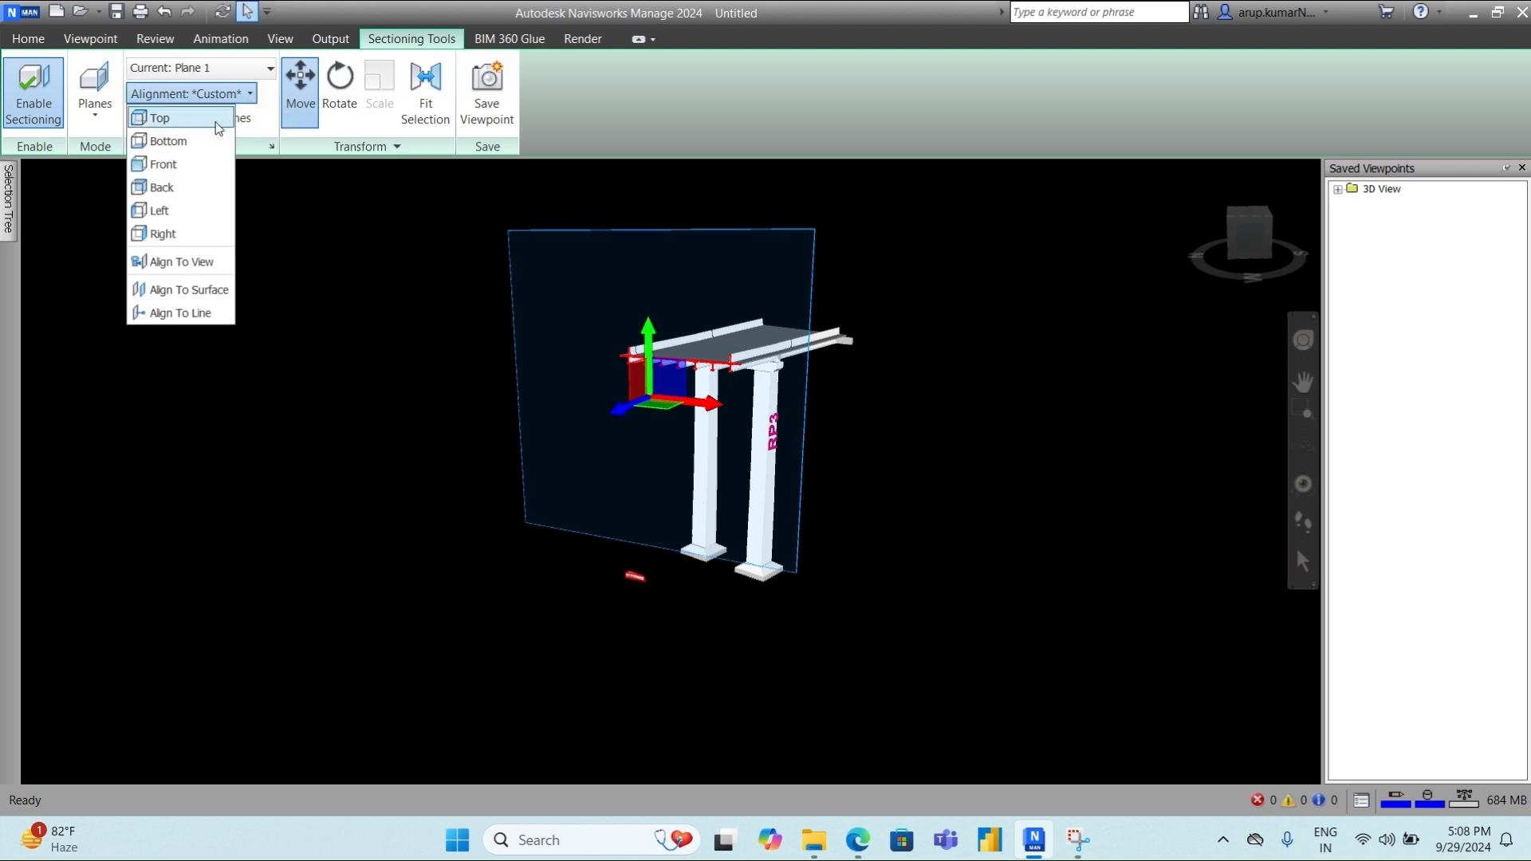
click(176, 120)
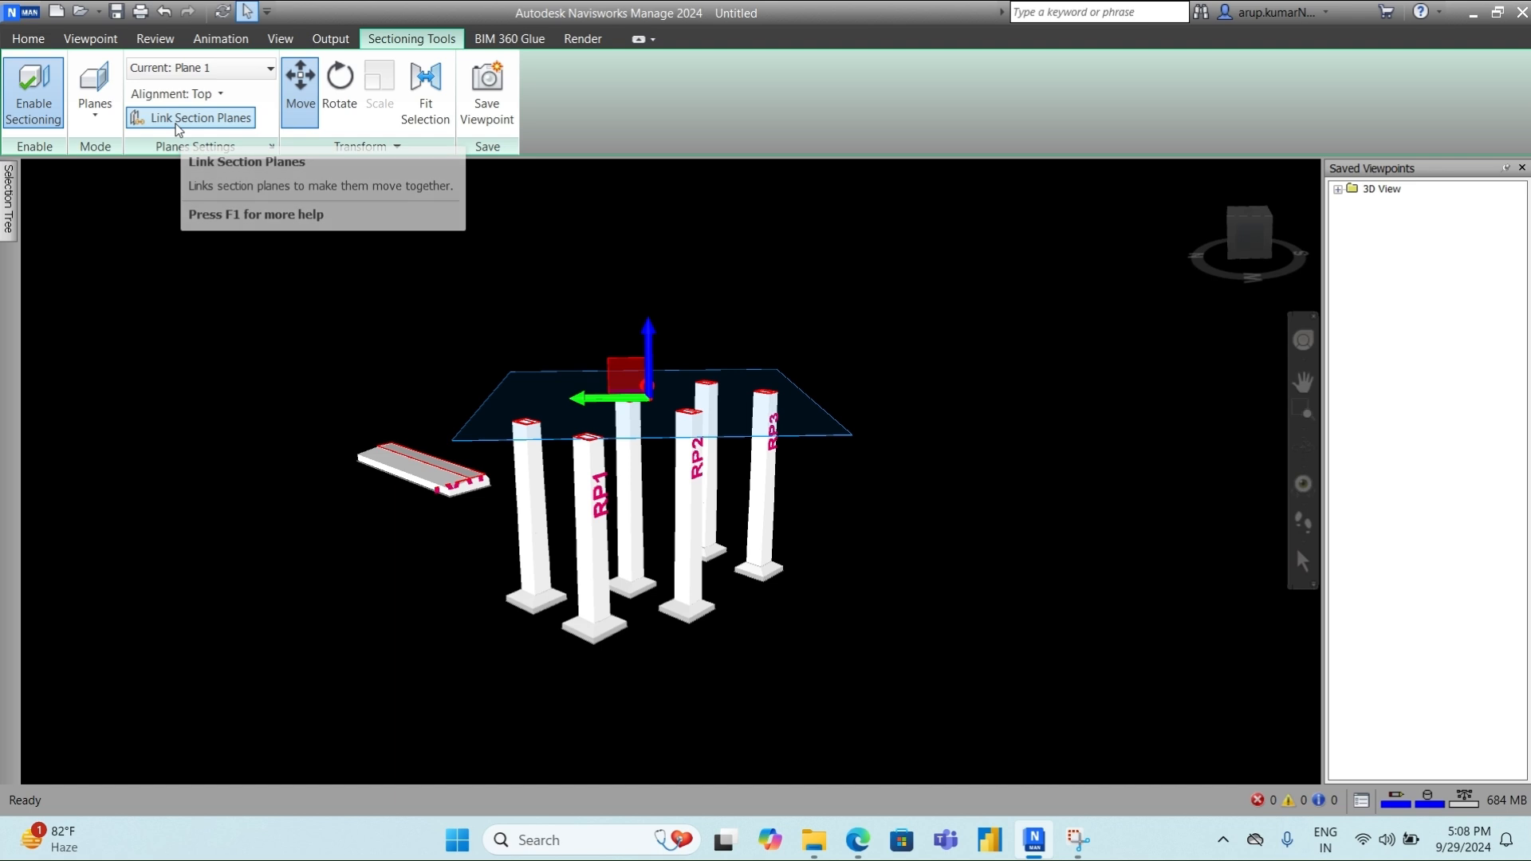
click(229, 96)
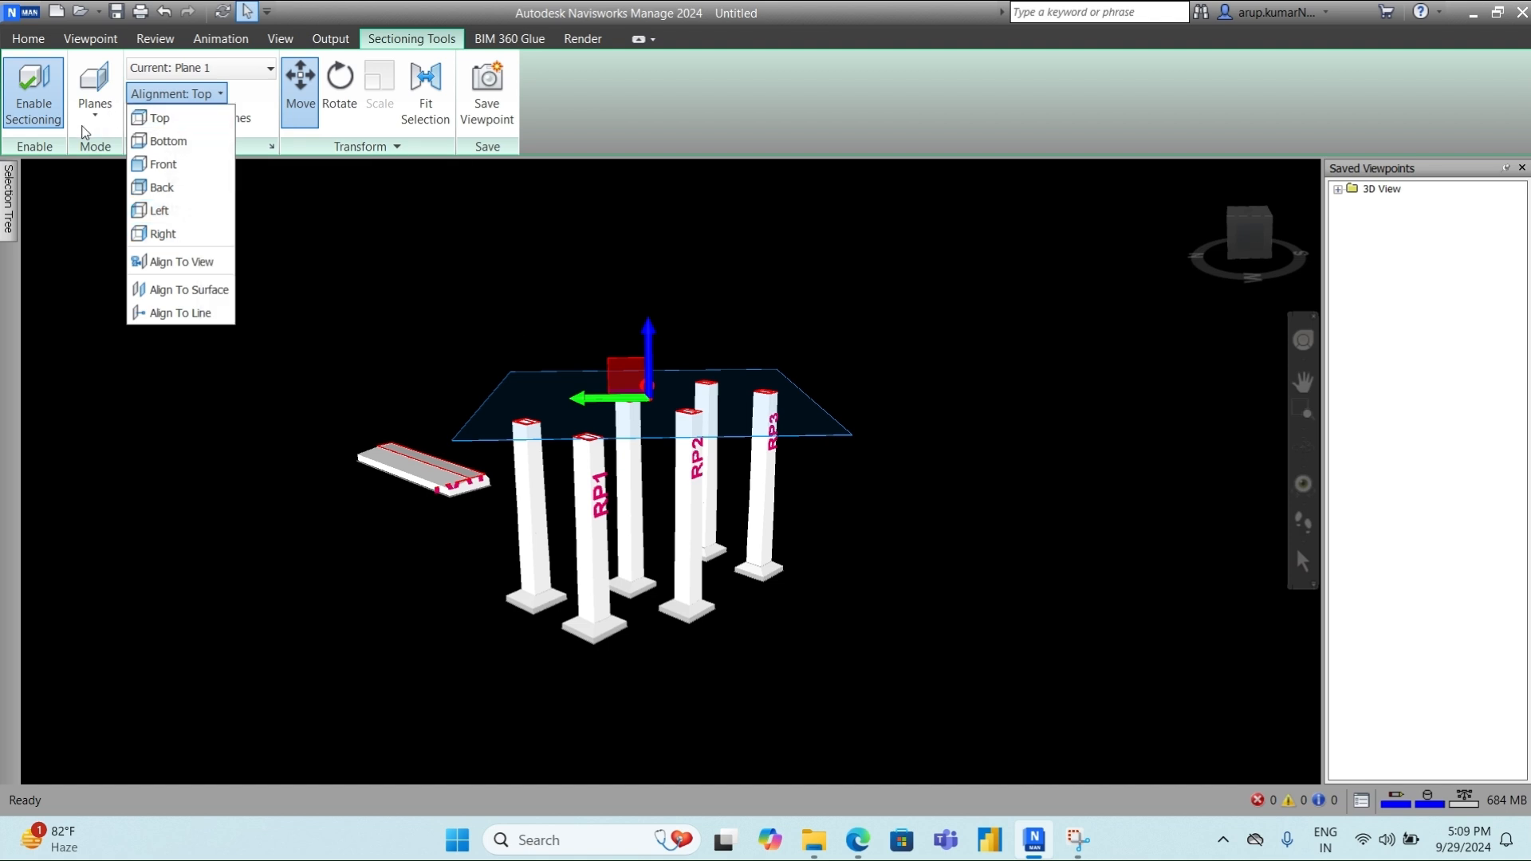
click(358, 227)
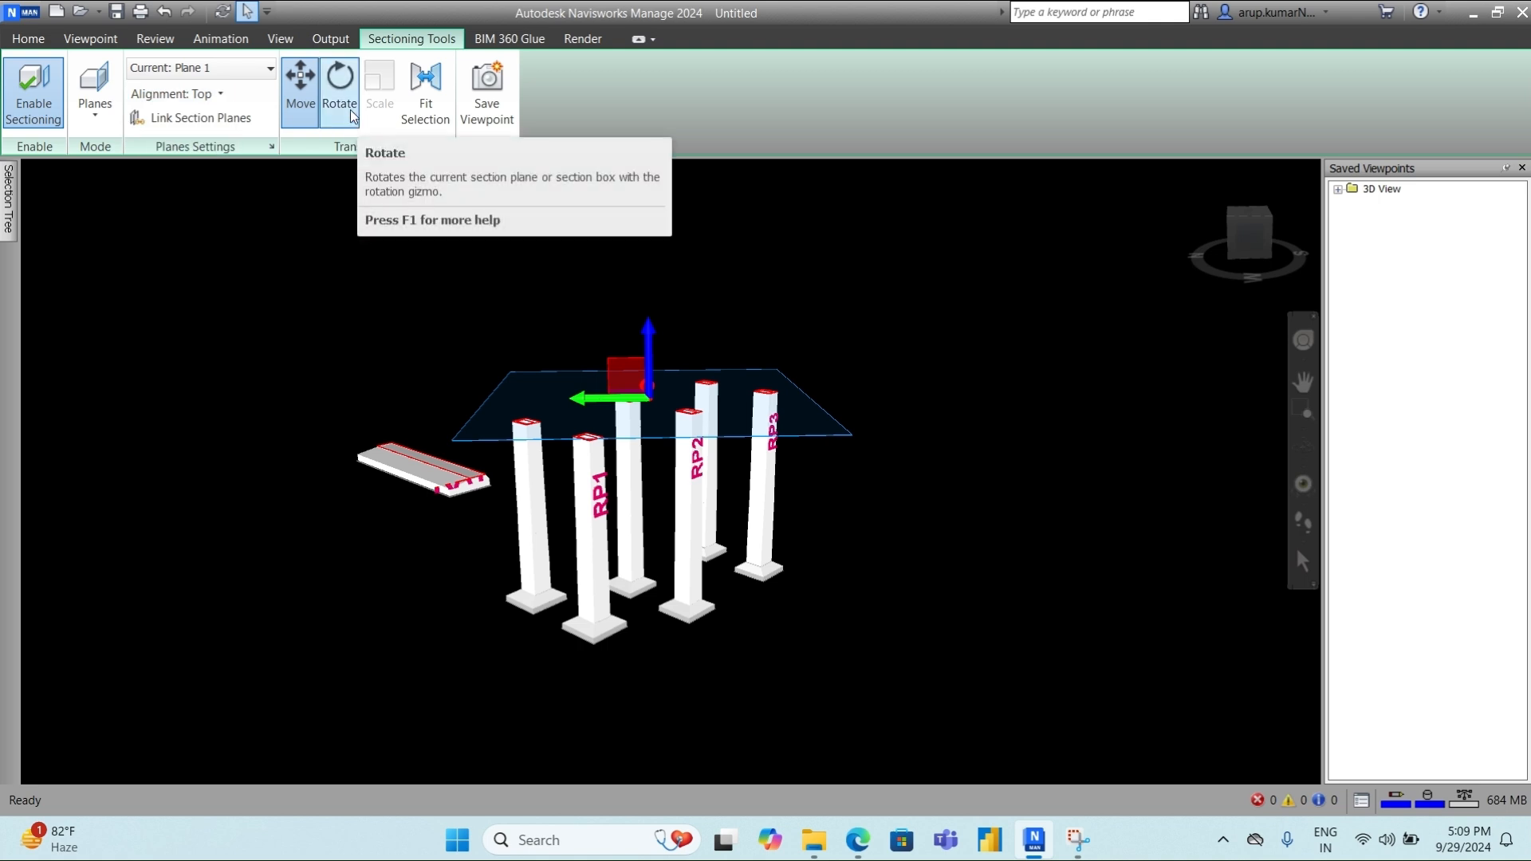
- Rotate the horizontal section plane to a slight tilt and move it lower through the piers
click(351, 109)
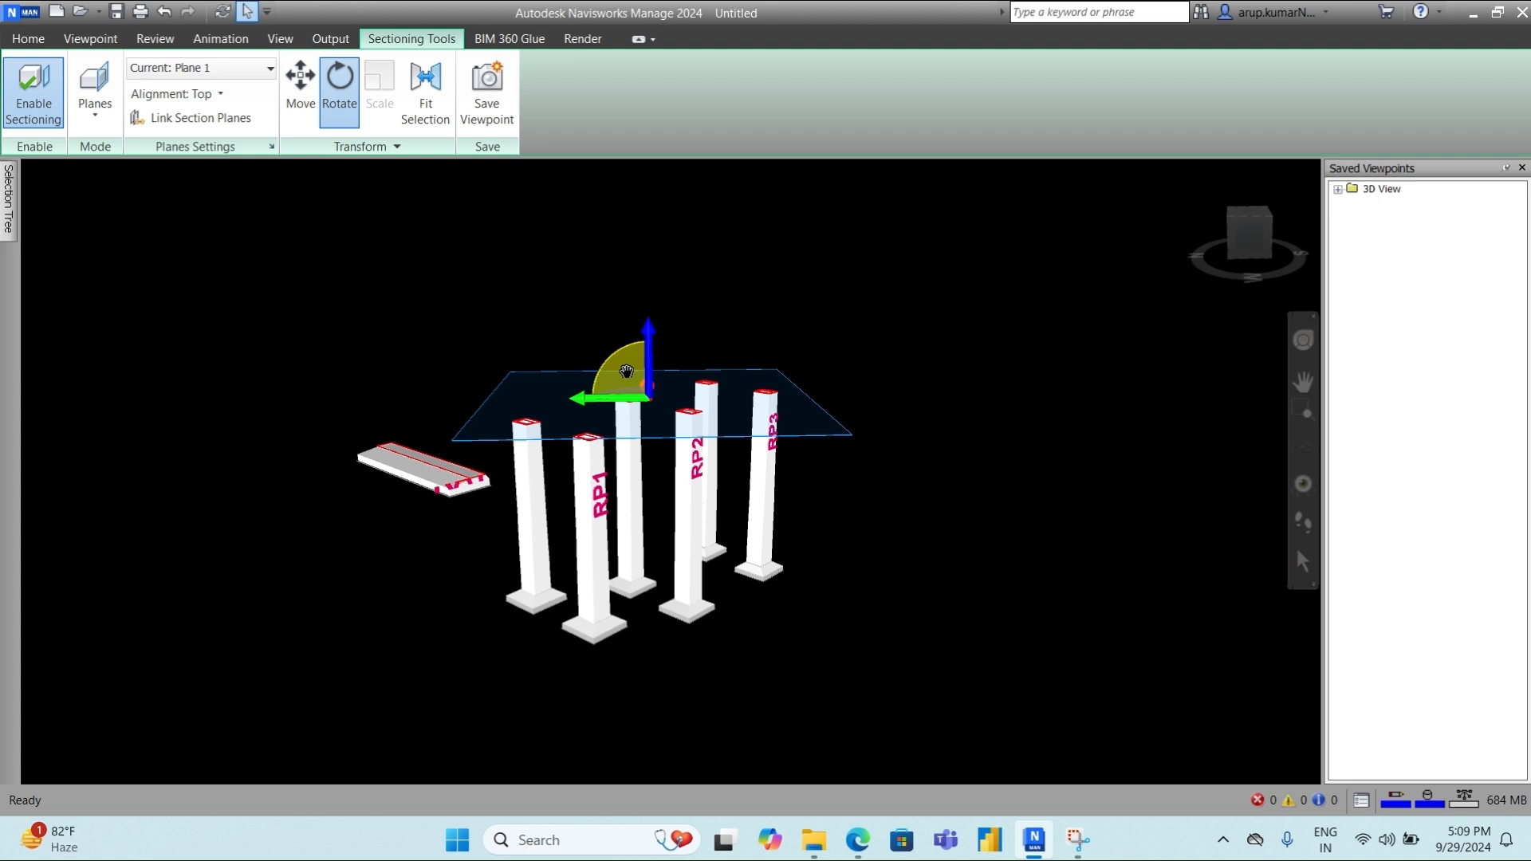
drag(626, 372, 622, 370)
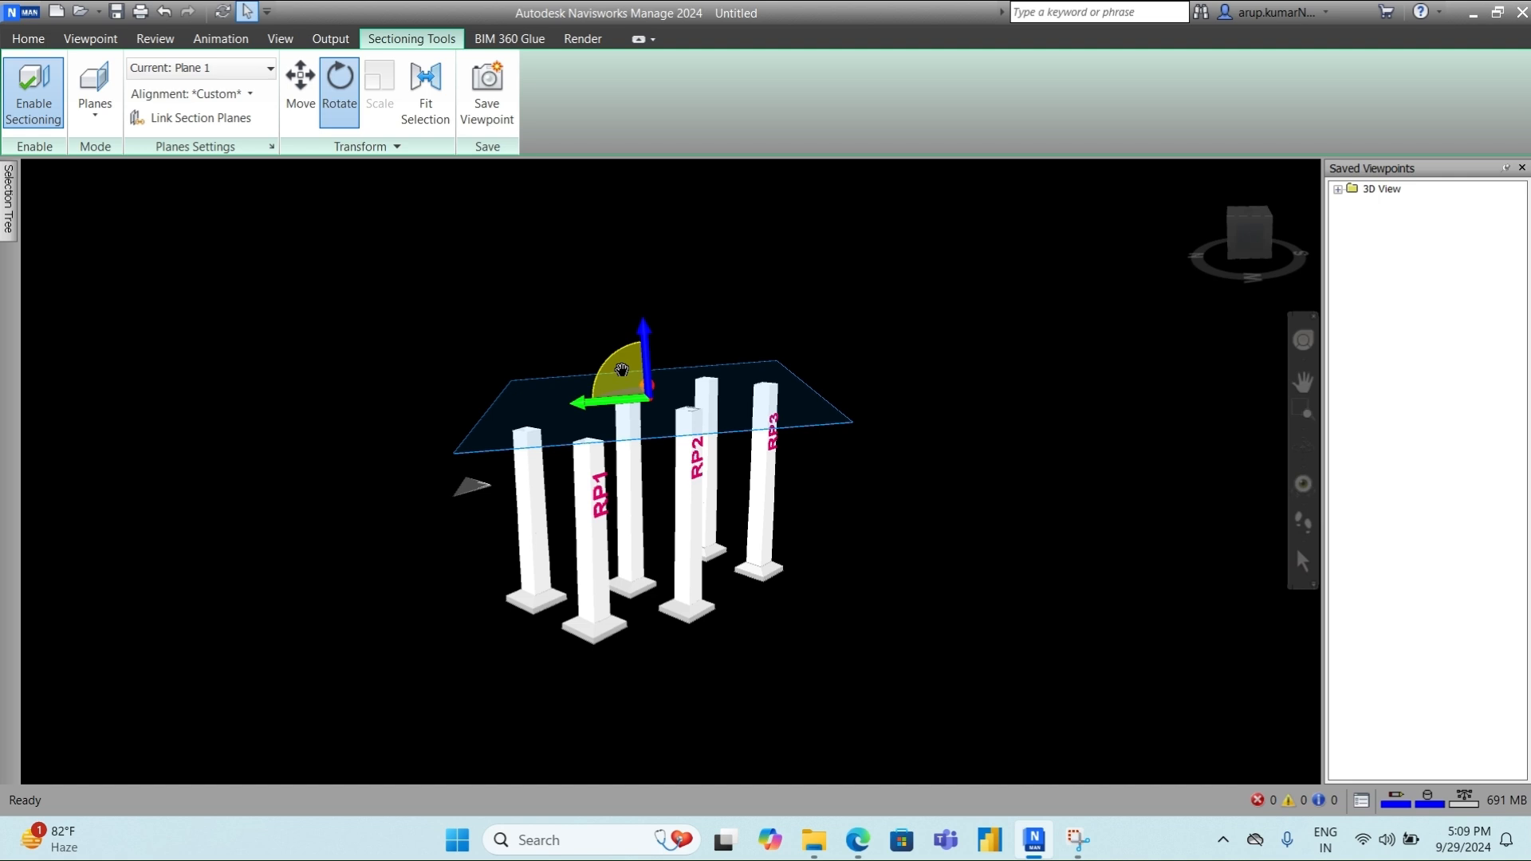
click(301, 89)
mouse_move(647, 408)
mouse_down()
mouse_move(611, 405)
mouse_move(690, 316)
mouse_move(656, 307)
mouse_move(665, 439)
mouse_move(659, 341)
mouse_move(672, 408)
mouse_move(656, 376)
mouse_move(656, 397)
mouse_up()
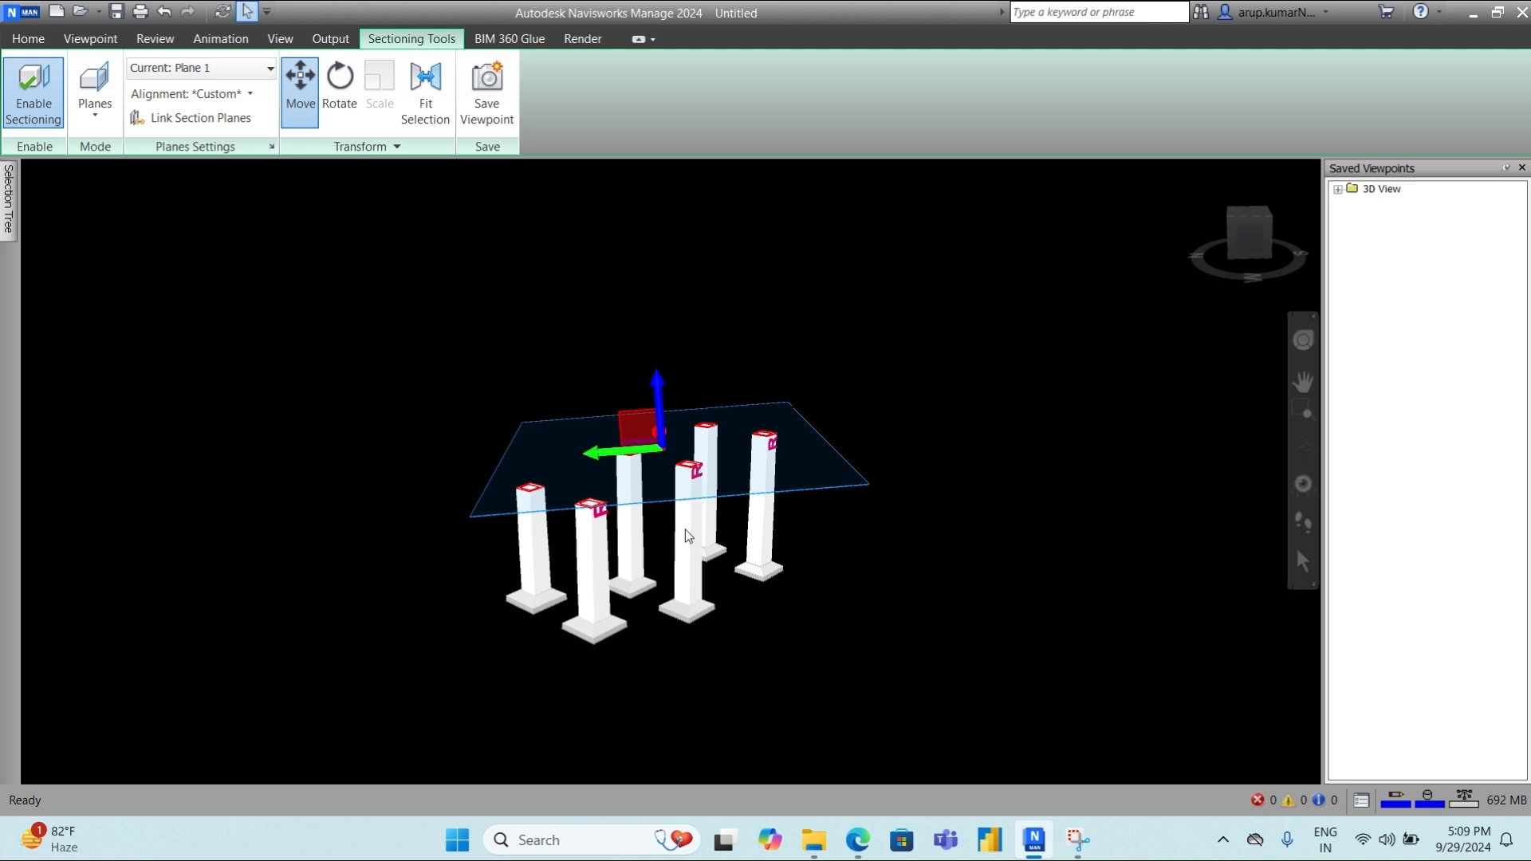
- Rotate section Plane 1 to a different orientation across the piers, adjusting it in two freehand turns
shift+middle_drag(679, 536, 724, 525)
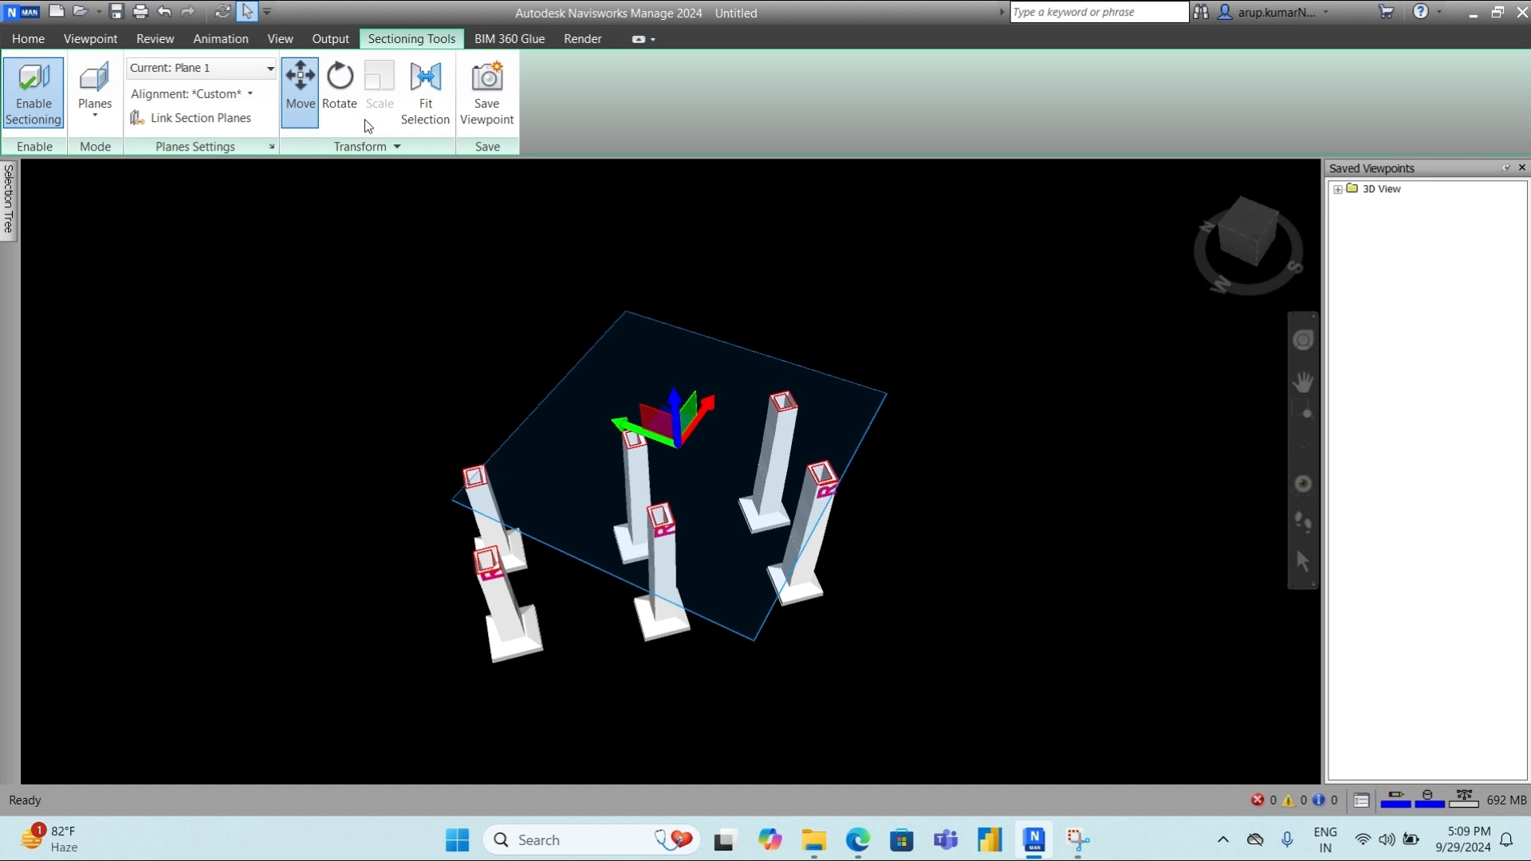
click(340, 88)
drag(653, 411, 693, 409)
shift+middle_drag(510, 478, 697, 563)
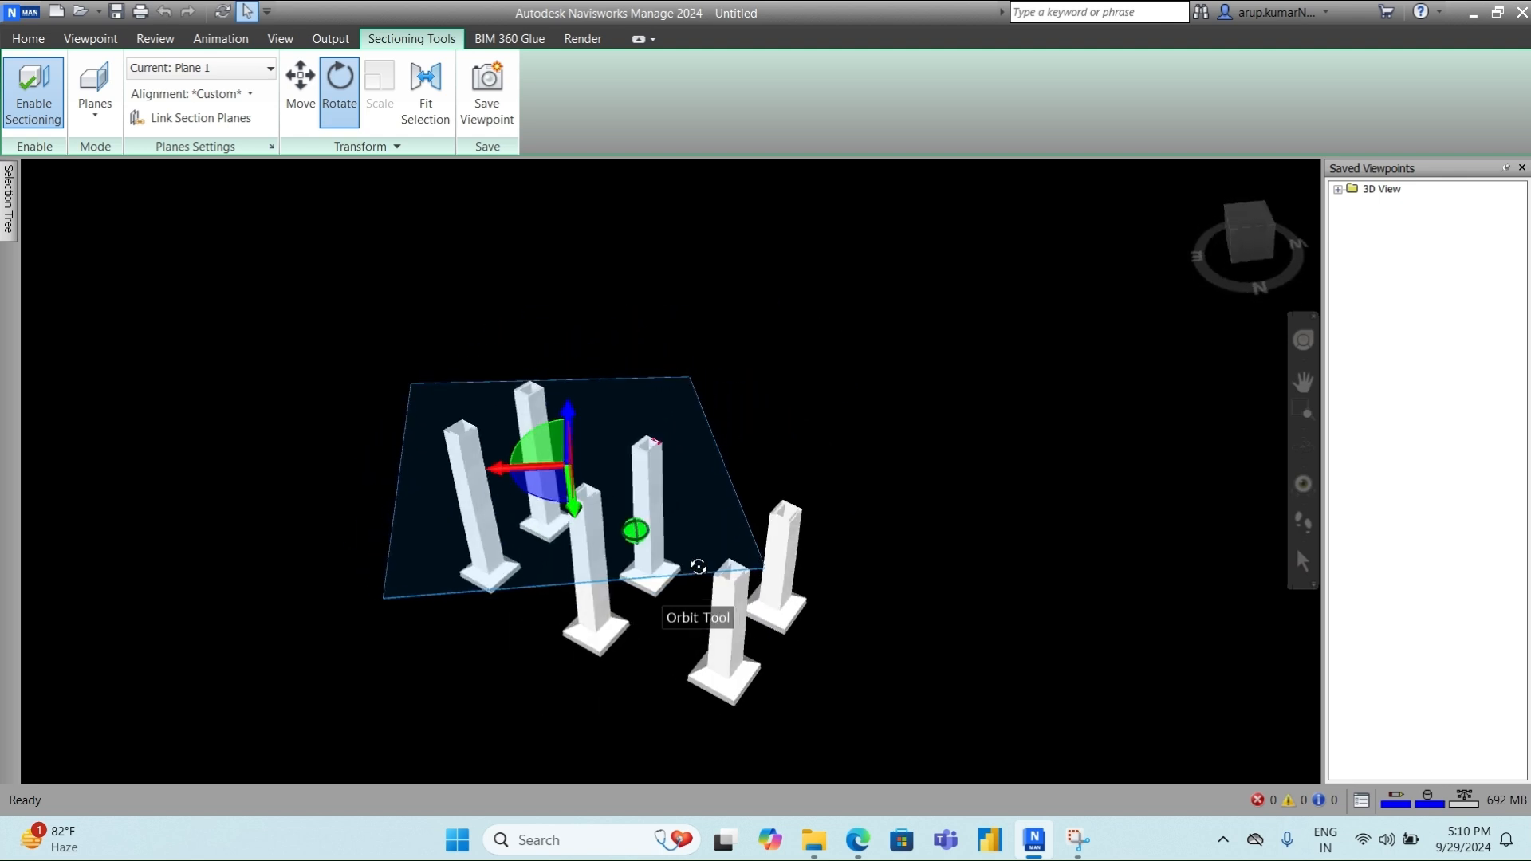
scroll(513, 508, up, 3)
drag(513, 508, 487, 479)
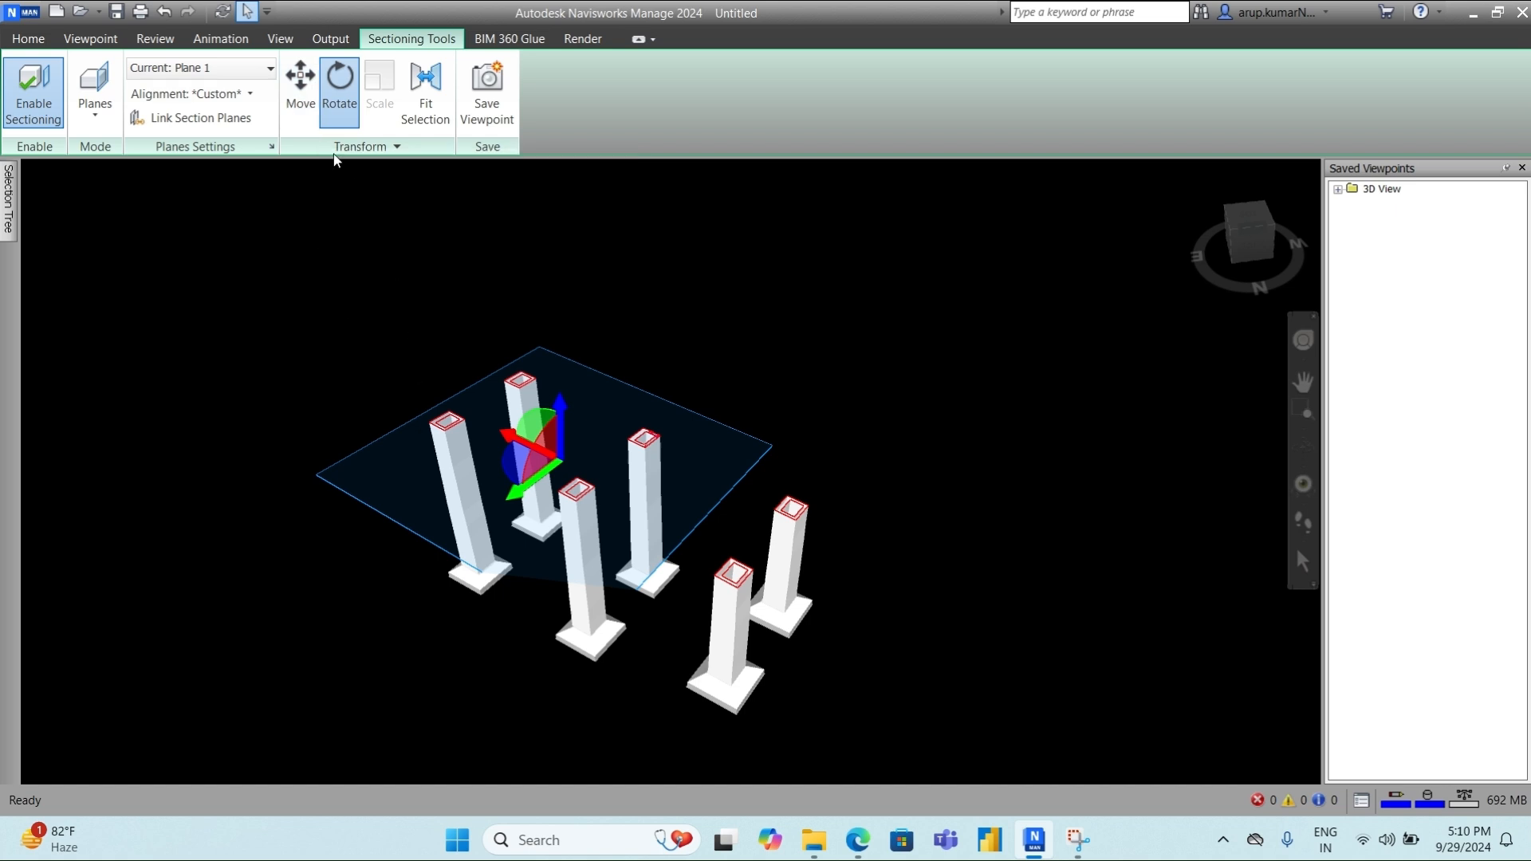
- Move the section plane straight up from the piers until it lies above the viaduct deck
click(312, 103)
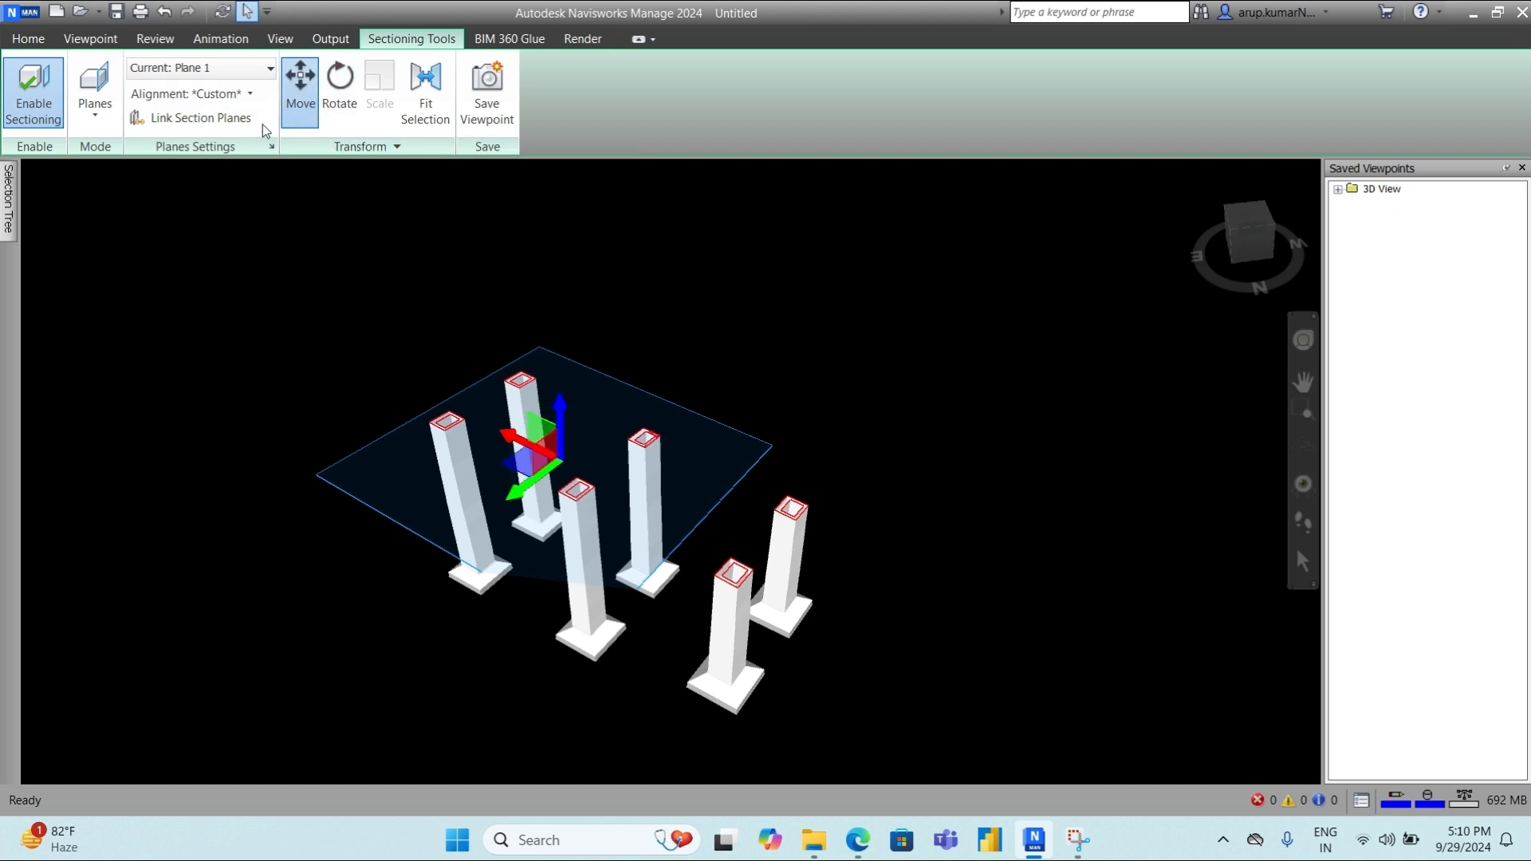
click(250, 95)
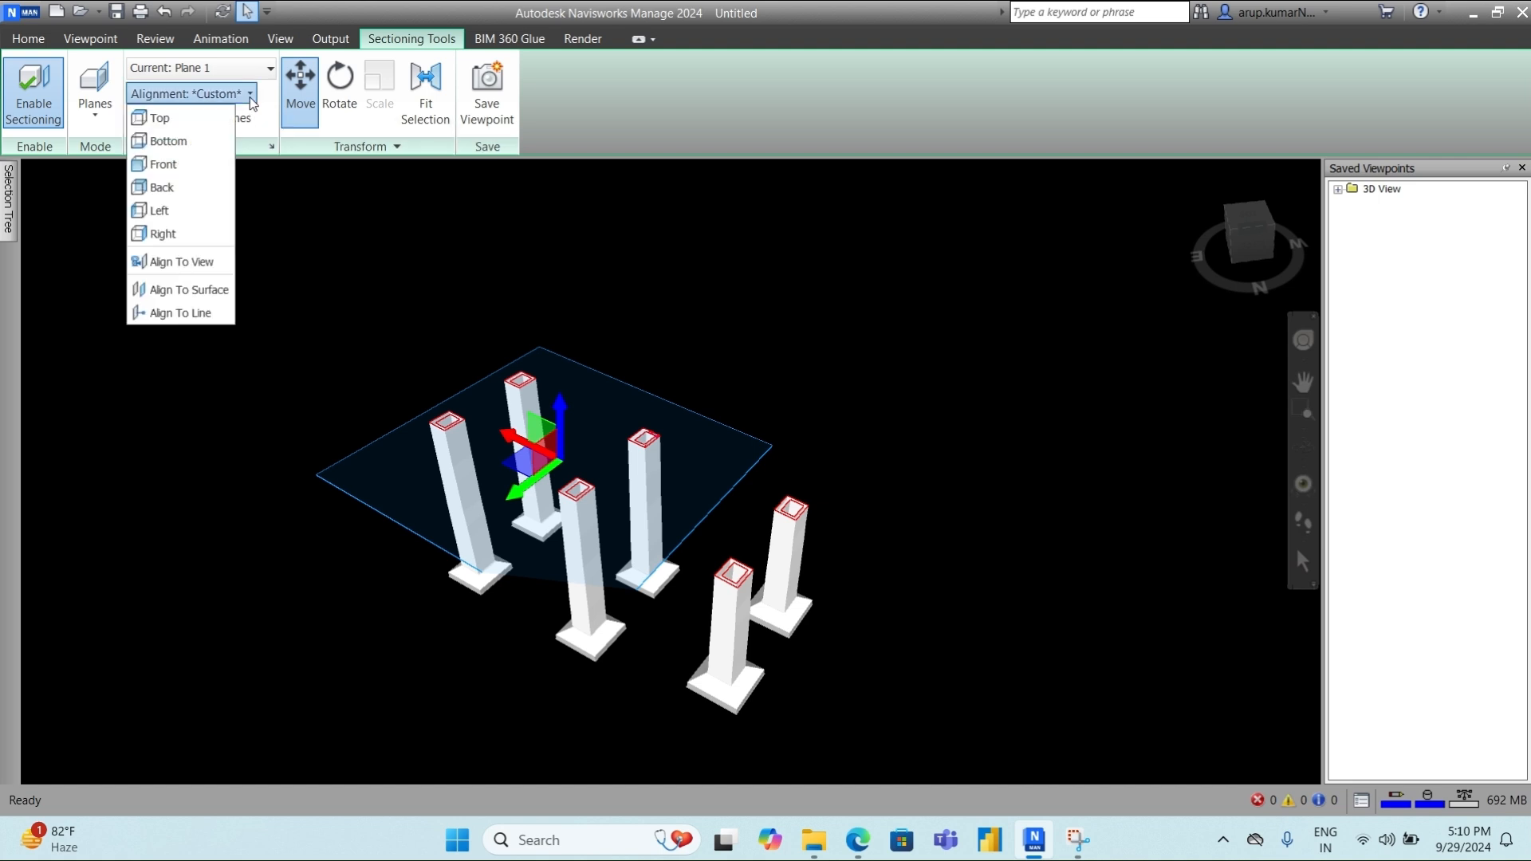
click(494, 519)
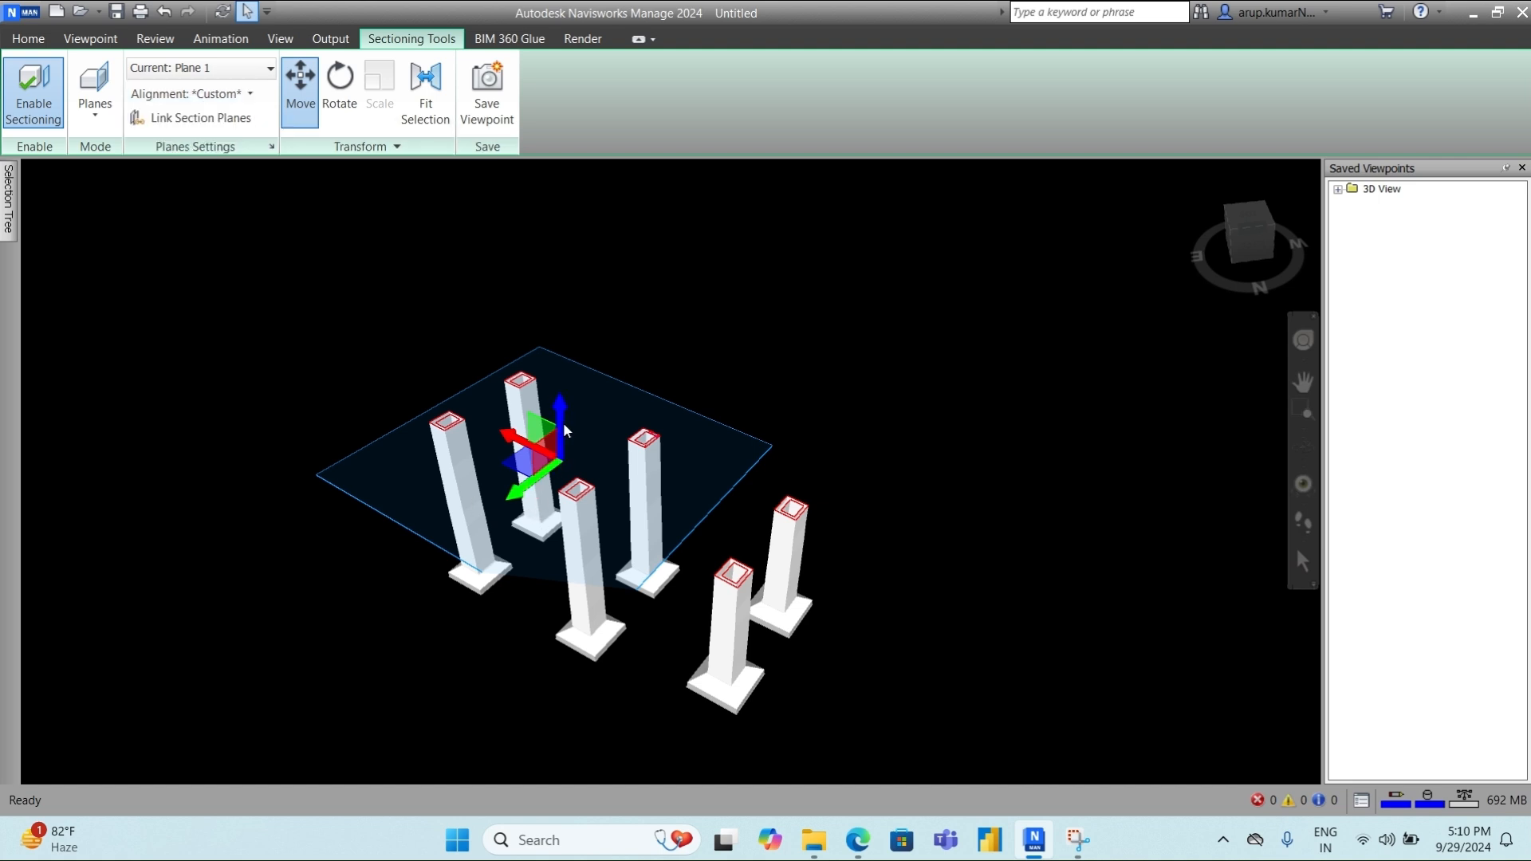
drag(563, 423, 571, 269)
scroll(584, 487, down, 3)
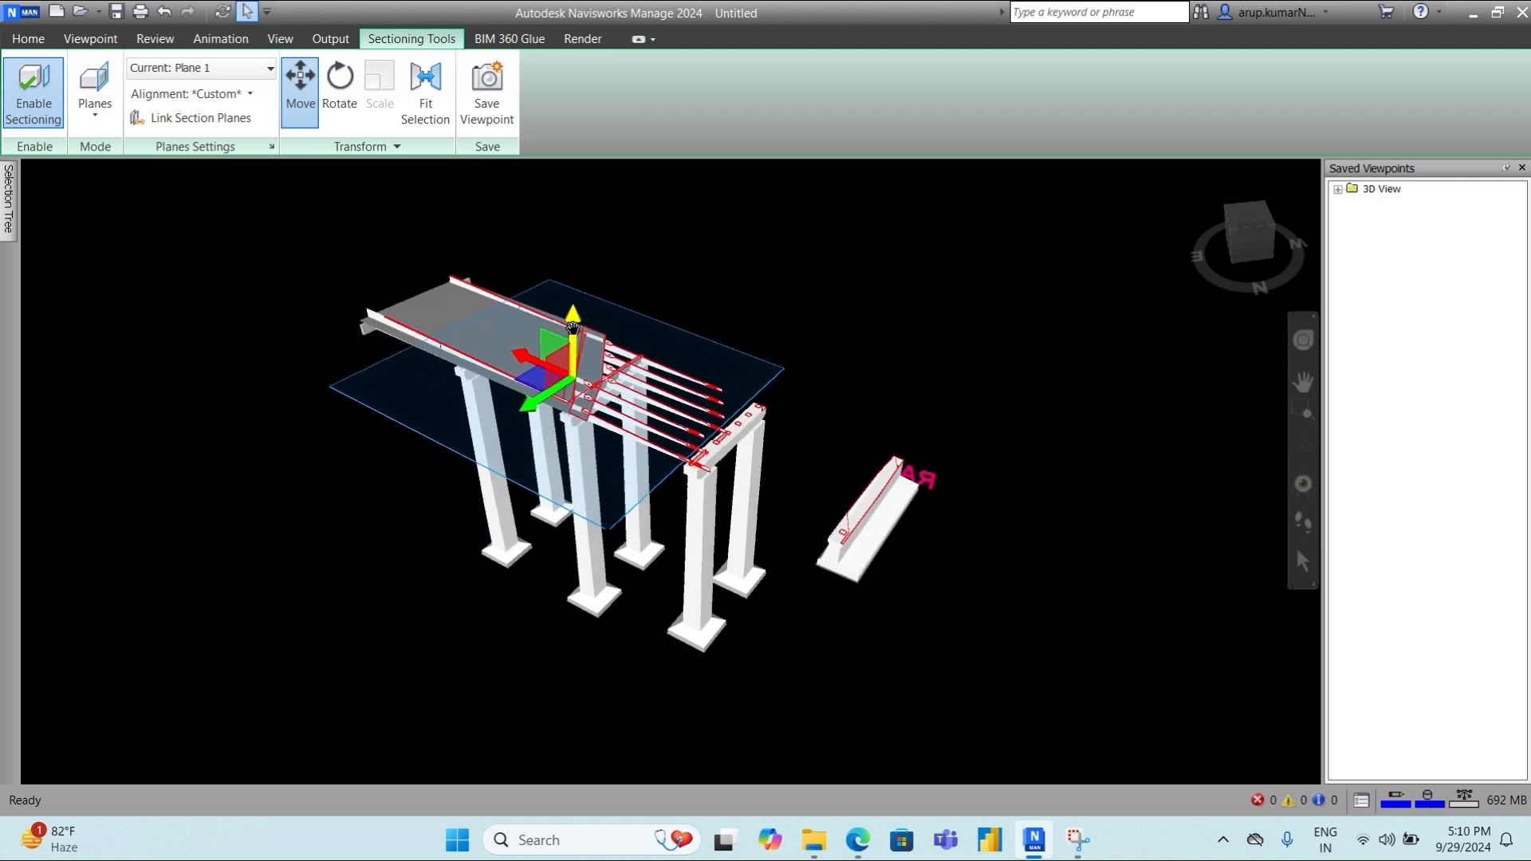
drag(573, 327, 573, 271)
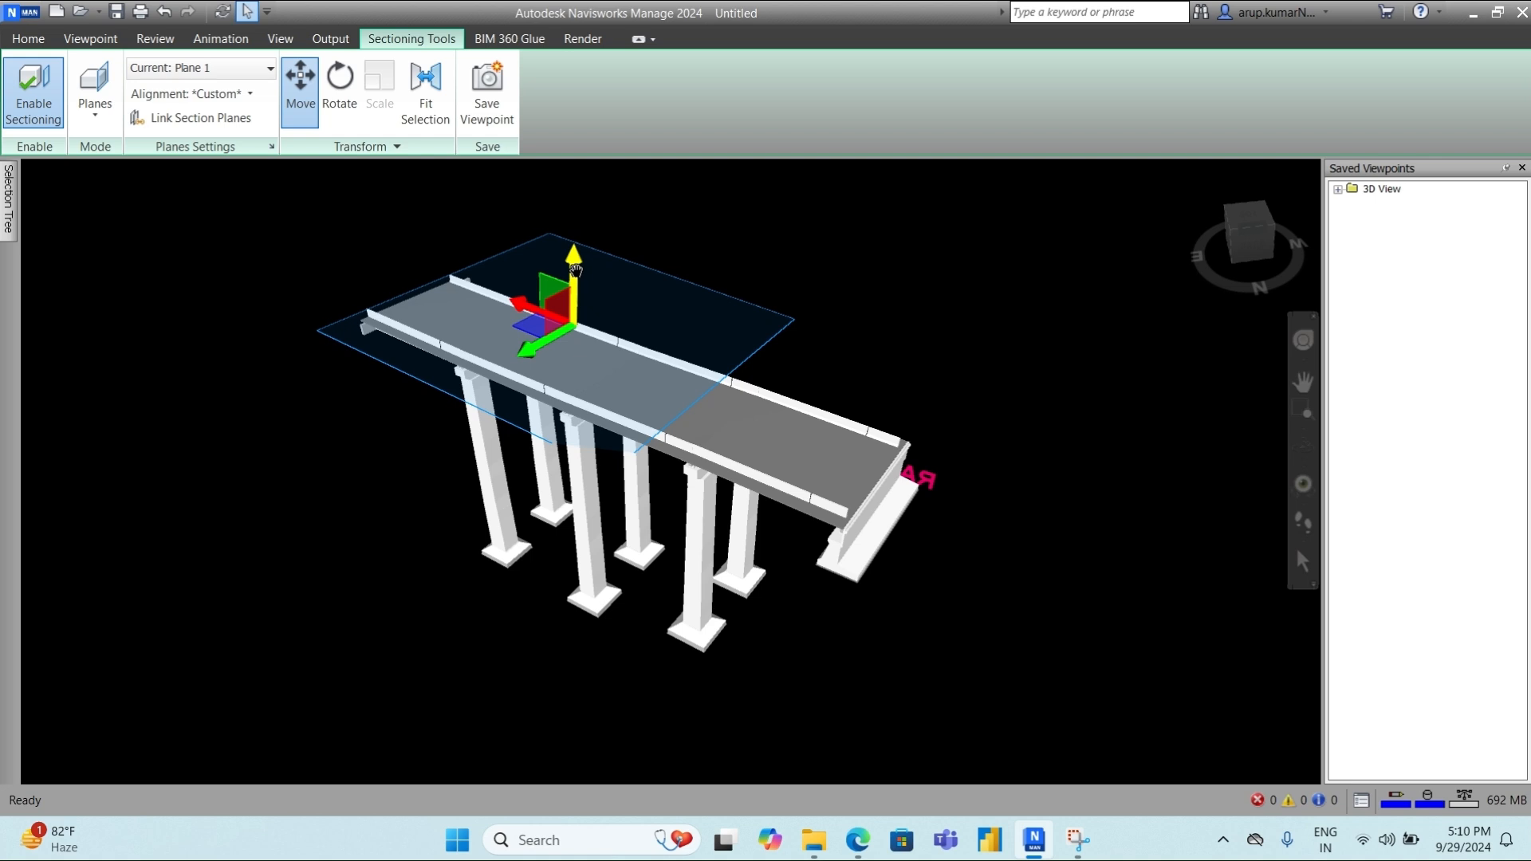
- Align section Plane 1 to Front so that it cuts vertically through the viaduct
click(252, 95)
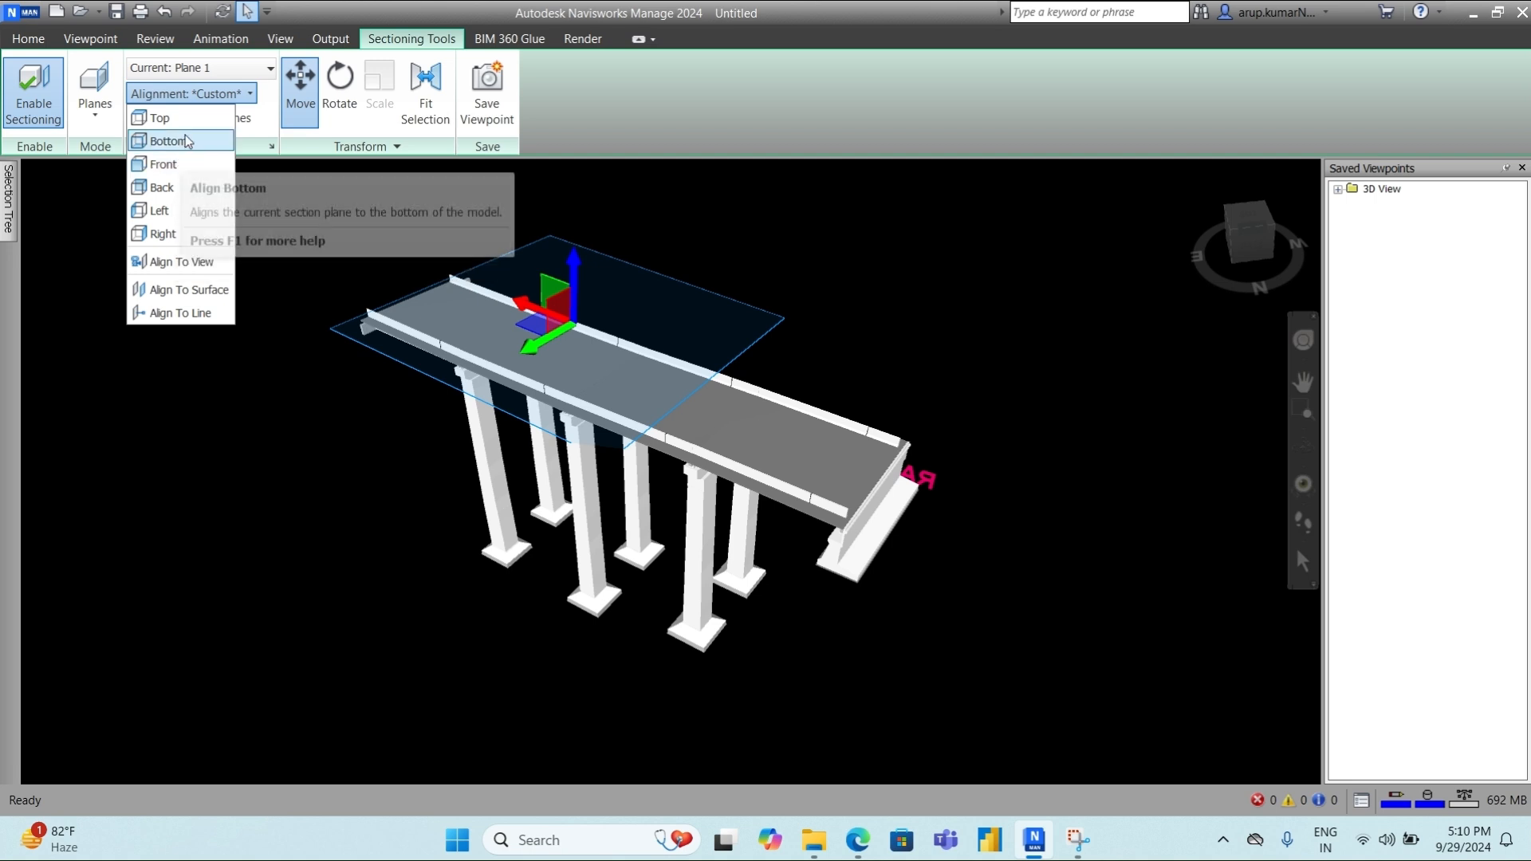
click(196, 173)
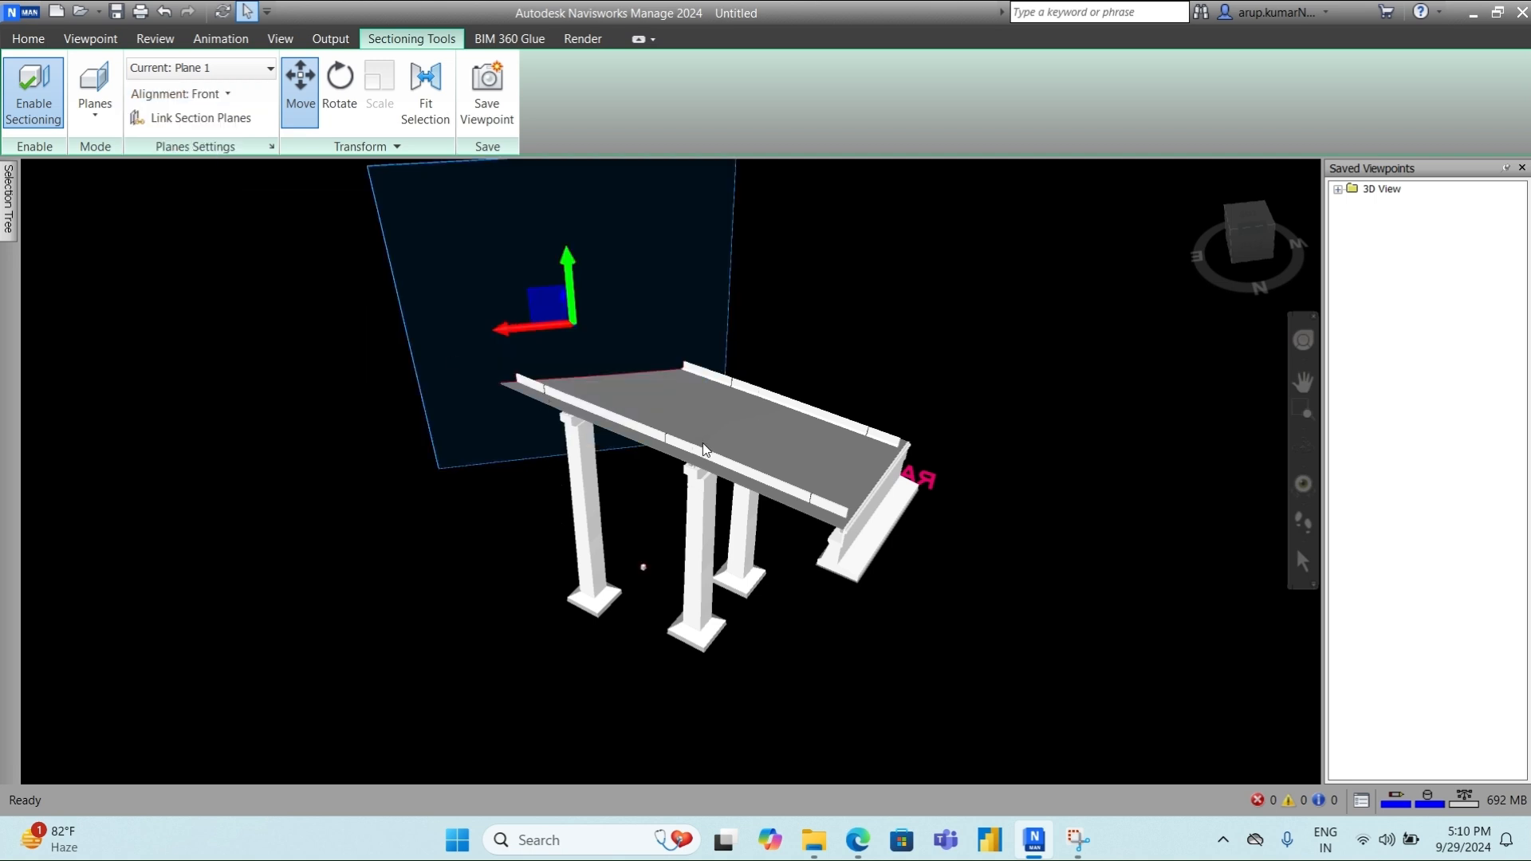
scroll(874, 497, down, 1)
scroll(719, 363, down, 1)
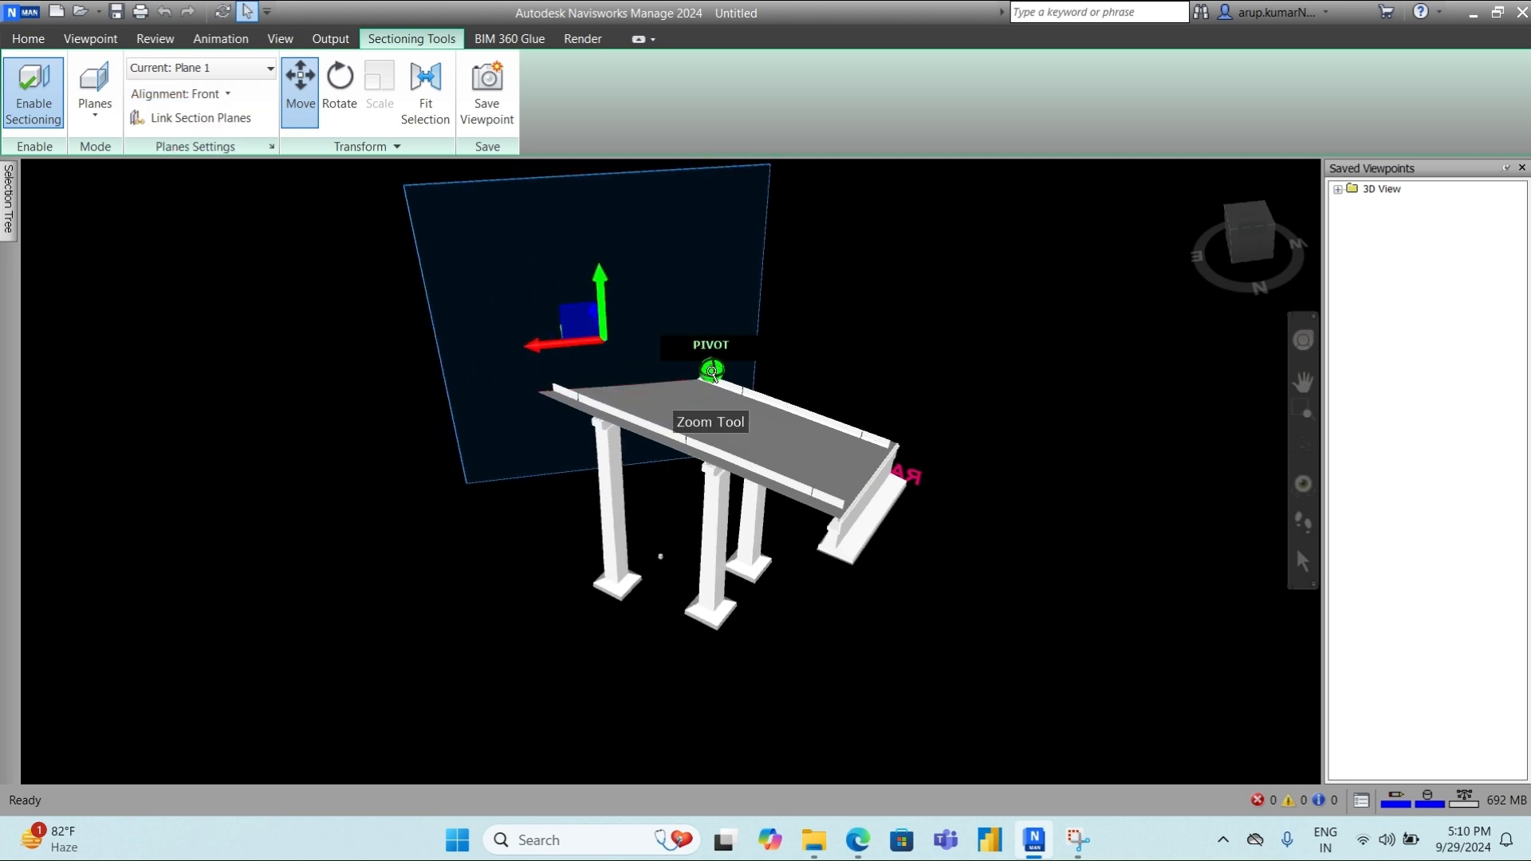
- Rotate section Plane 1 about its vertical axis so it cuts squarely across the bridge deck
shift+middle_drag(657, 394, 790, 481)
scroll(700, 451, down, 1)
scroll(635, 566, down, 1)
shift+middle_drag(646, 564, 675, 510)
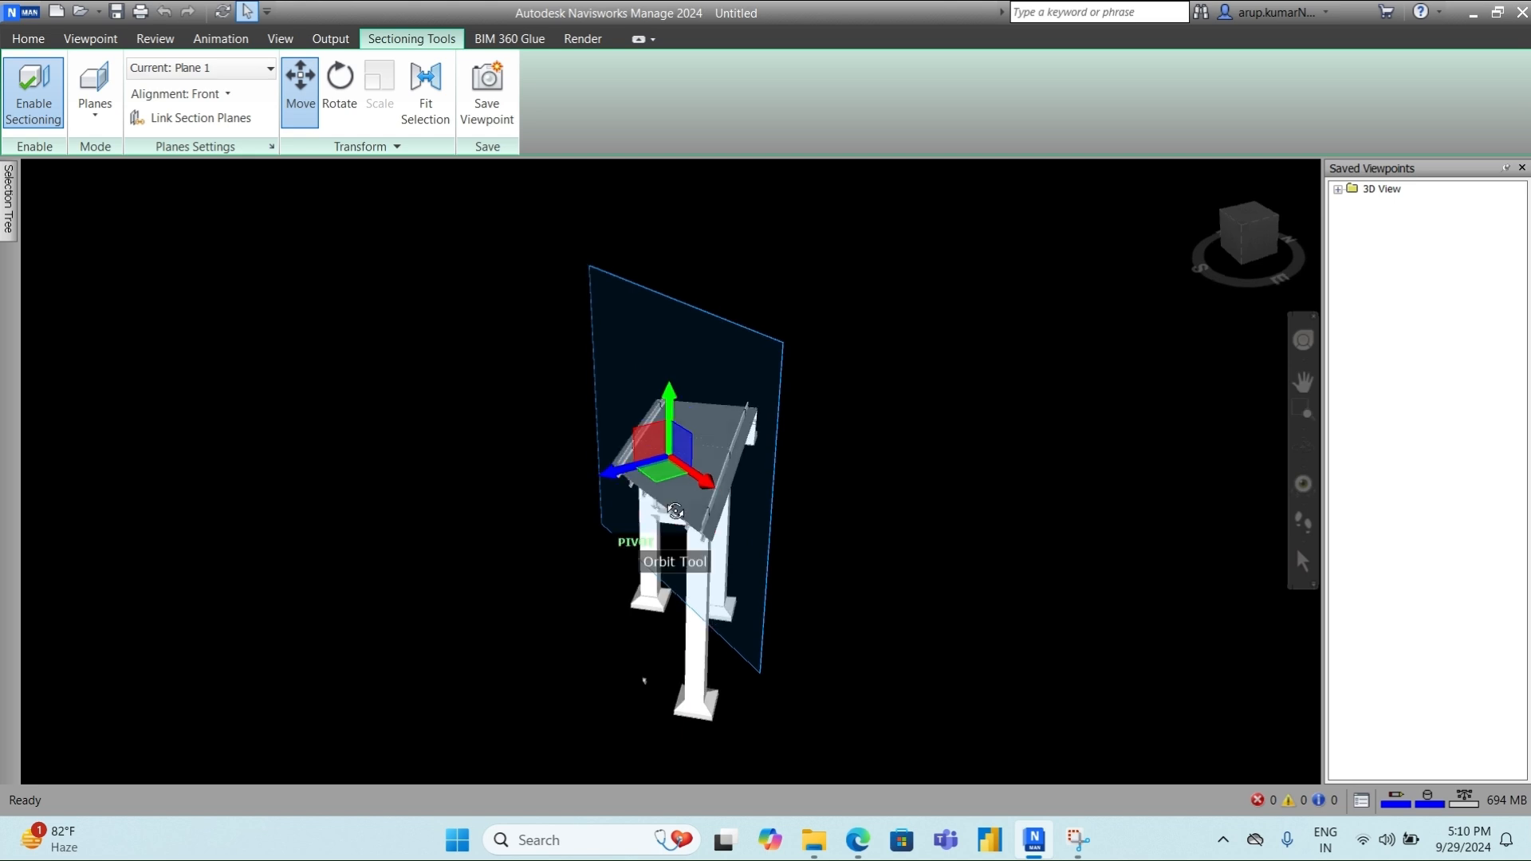
click(338, 120)
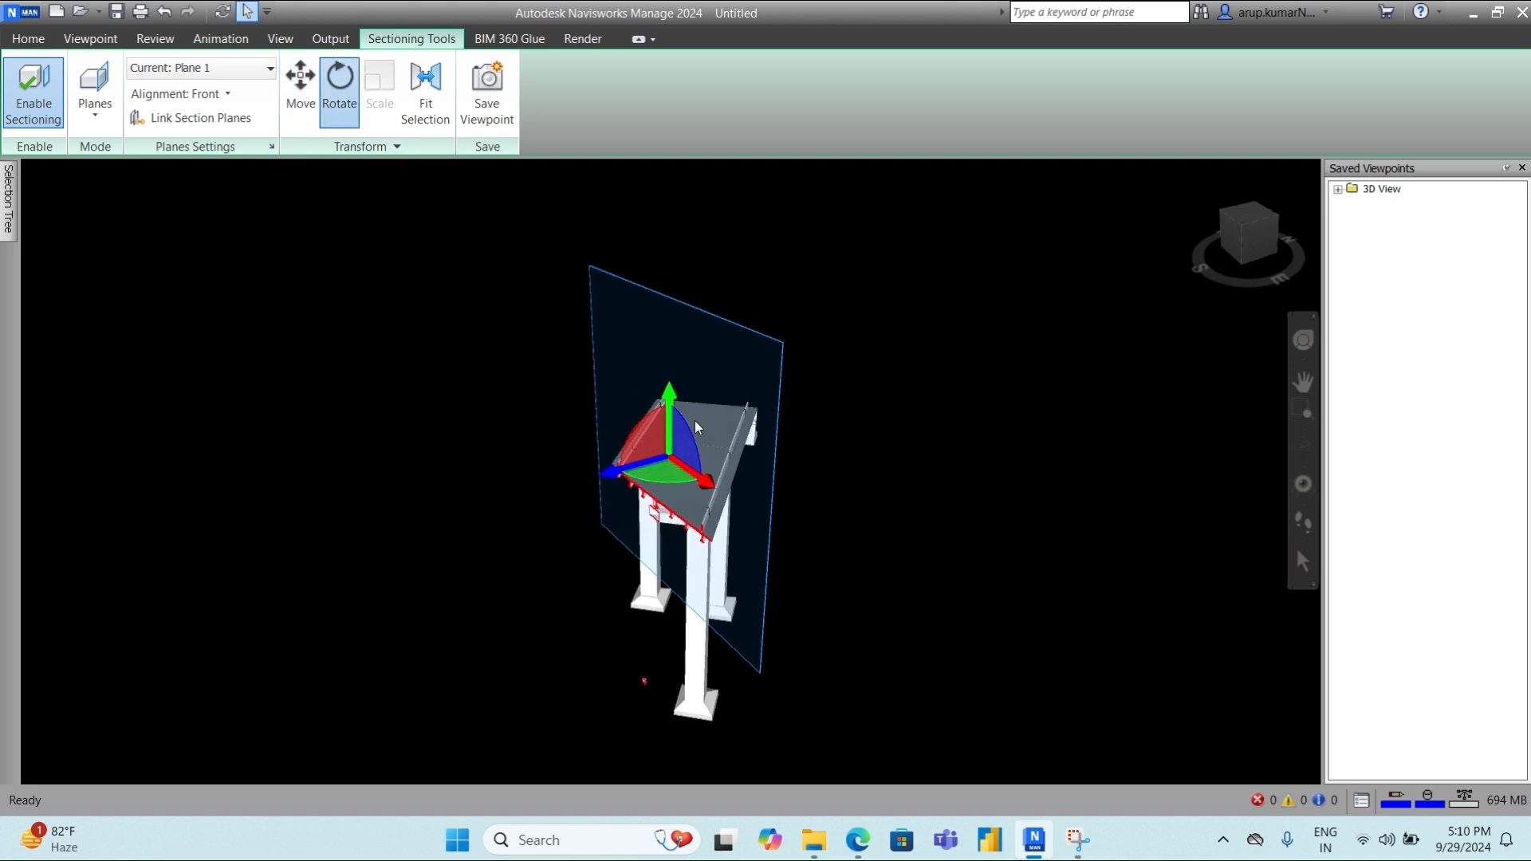
drag(667, 482, 702, 477)
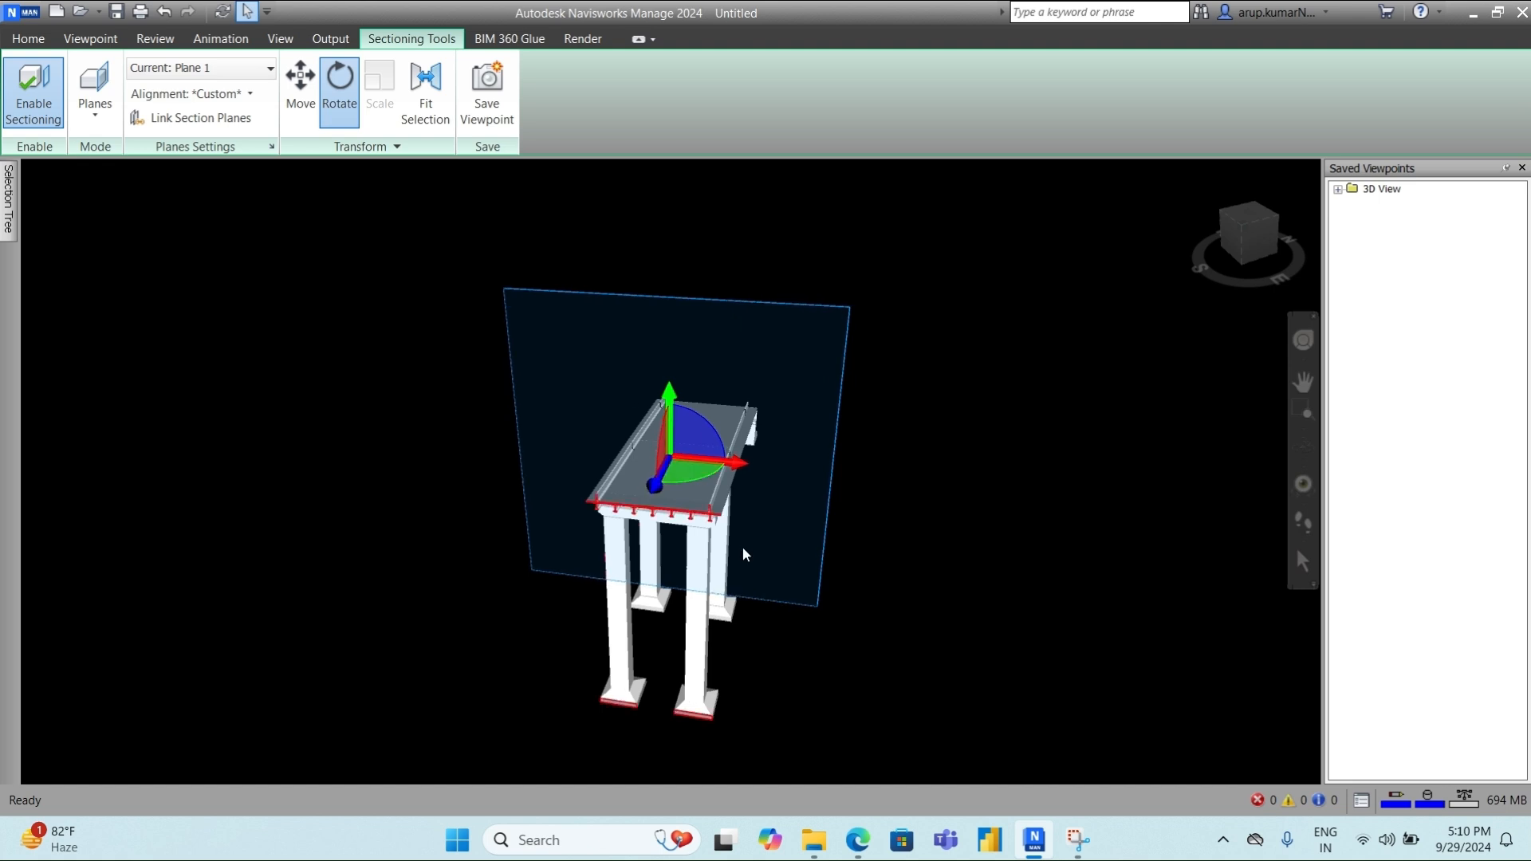
- Move the section plane outward along the bridge past another pair of piers to reveal more of the deck
click(300, 87)
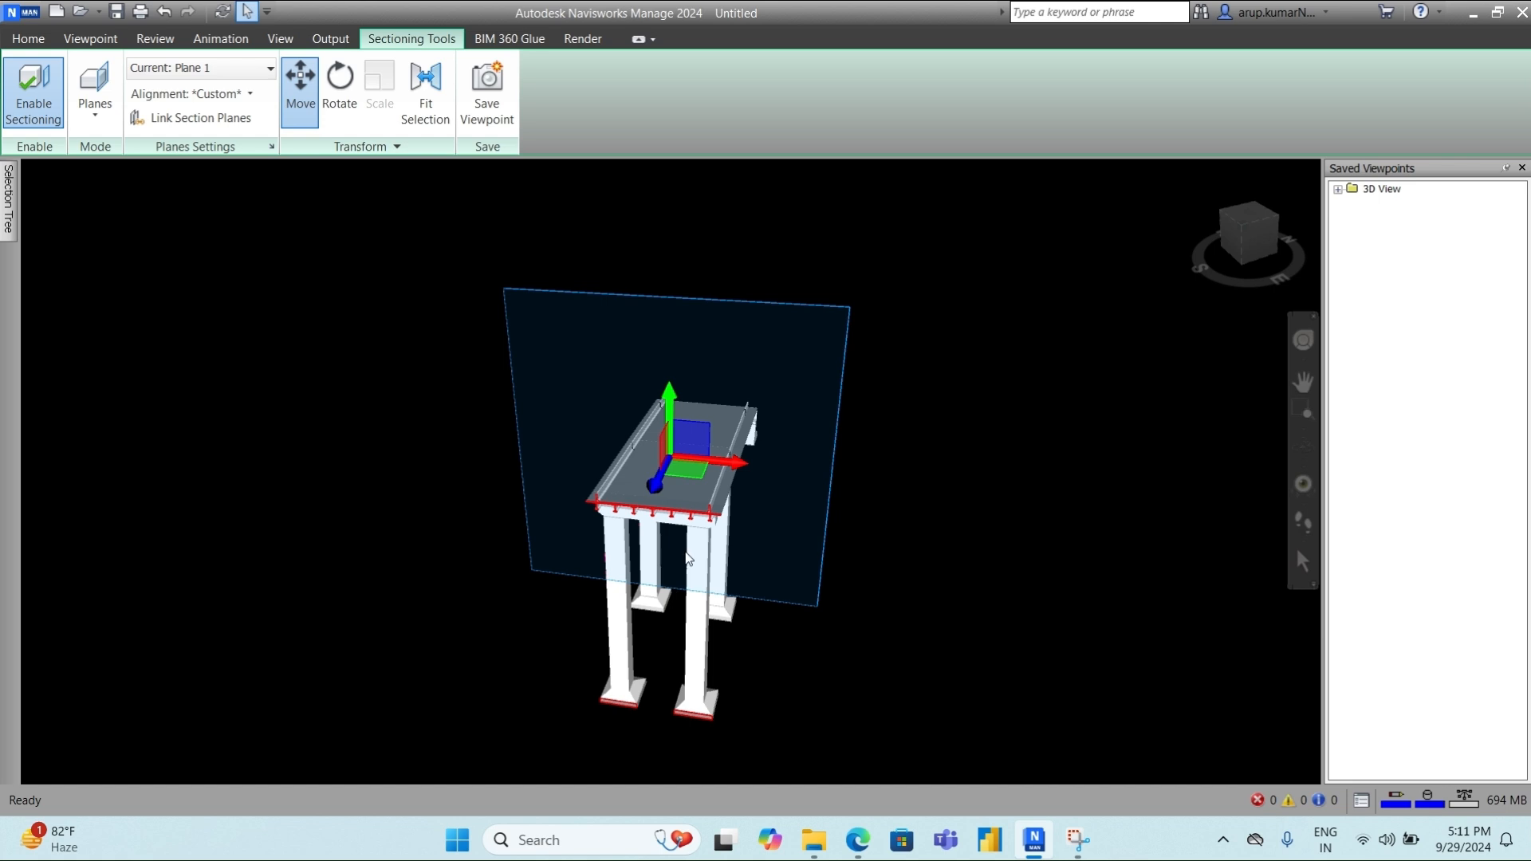
drag(655, 486, 626, 510)
shift+middle_drag(626, 504, 432, 568)
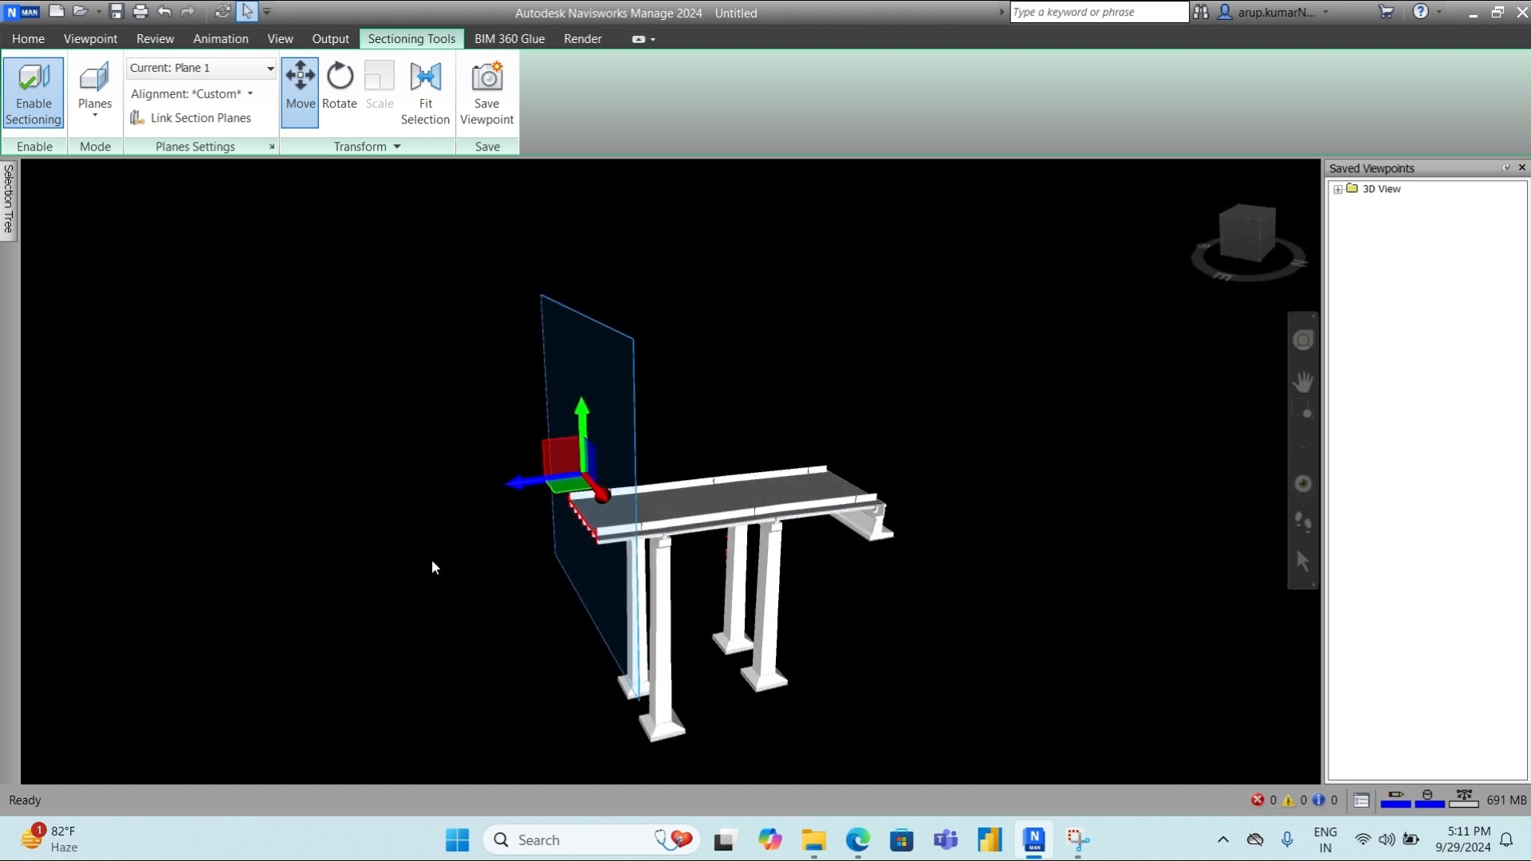
drag(537, 486, 371, 643)
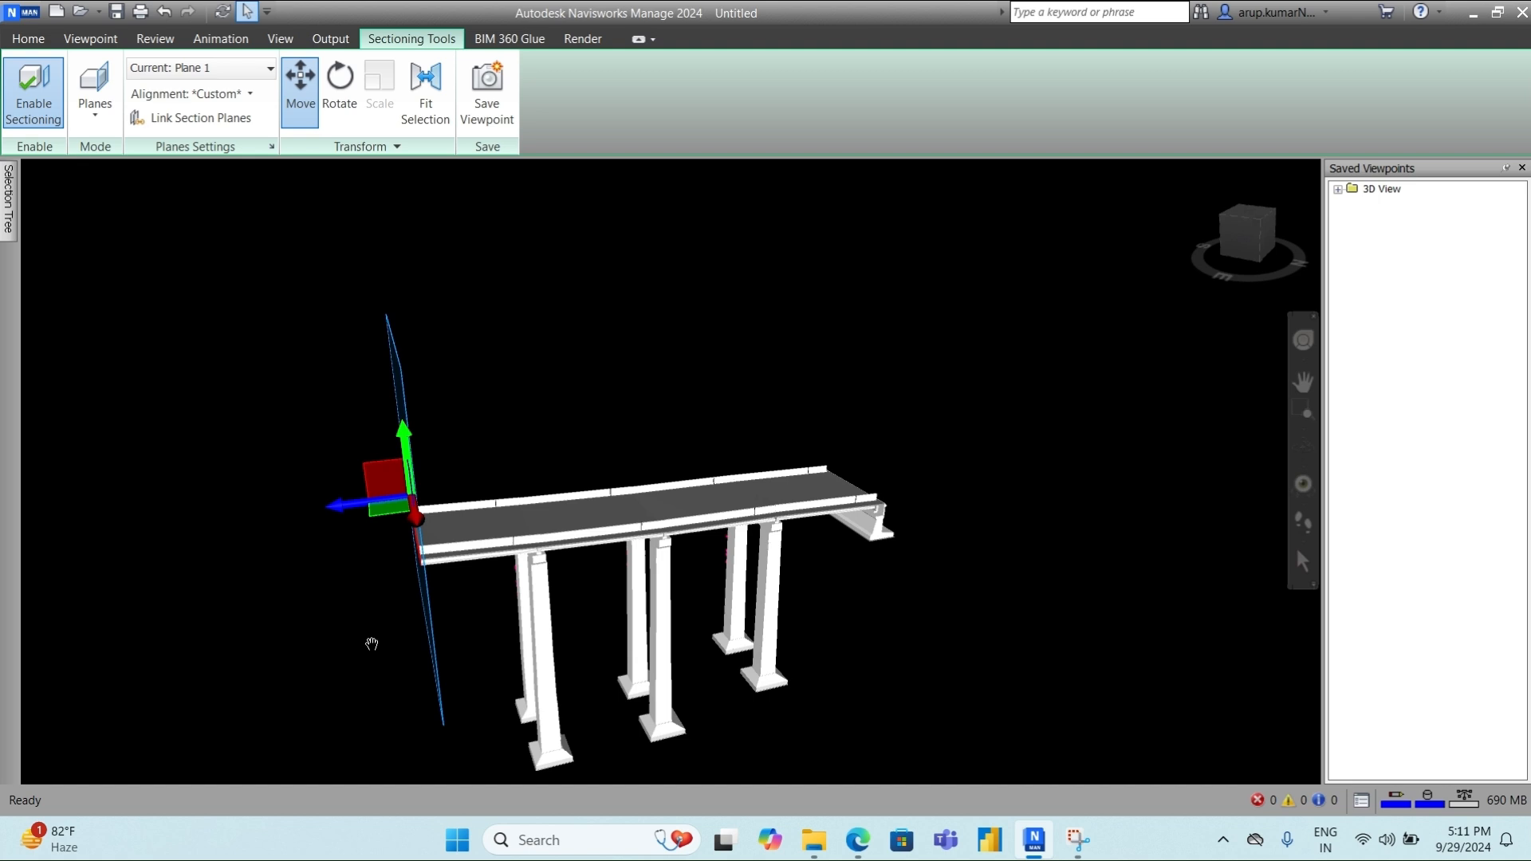
- Switch the sectioning mode to Box and move the section box down and sideways around the bridge deck and piers
click(107, 126)
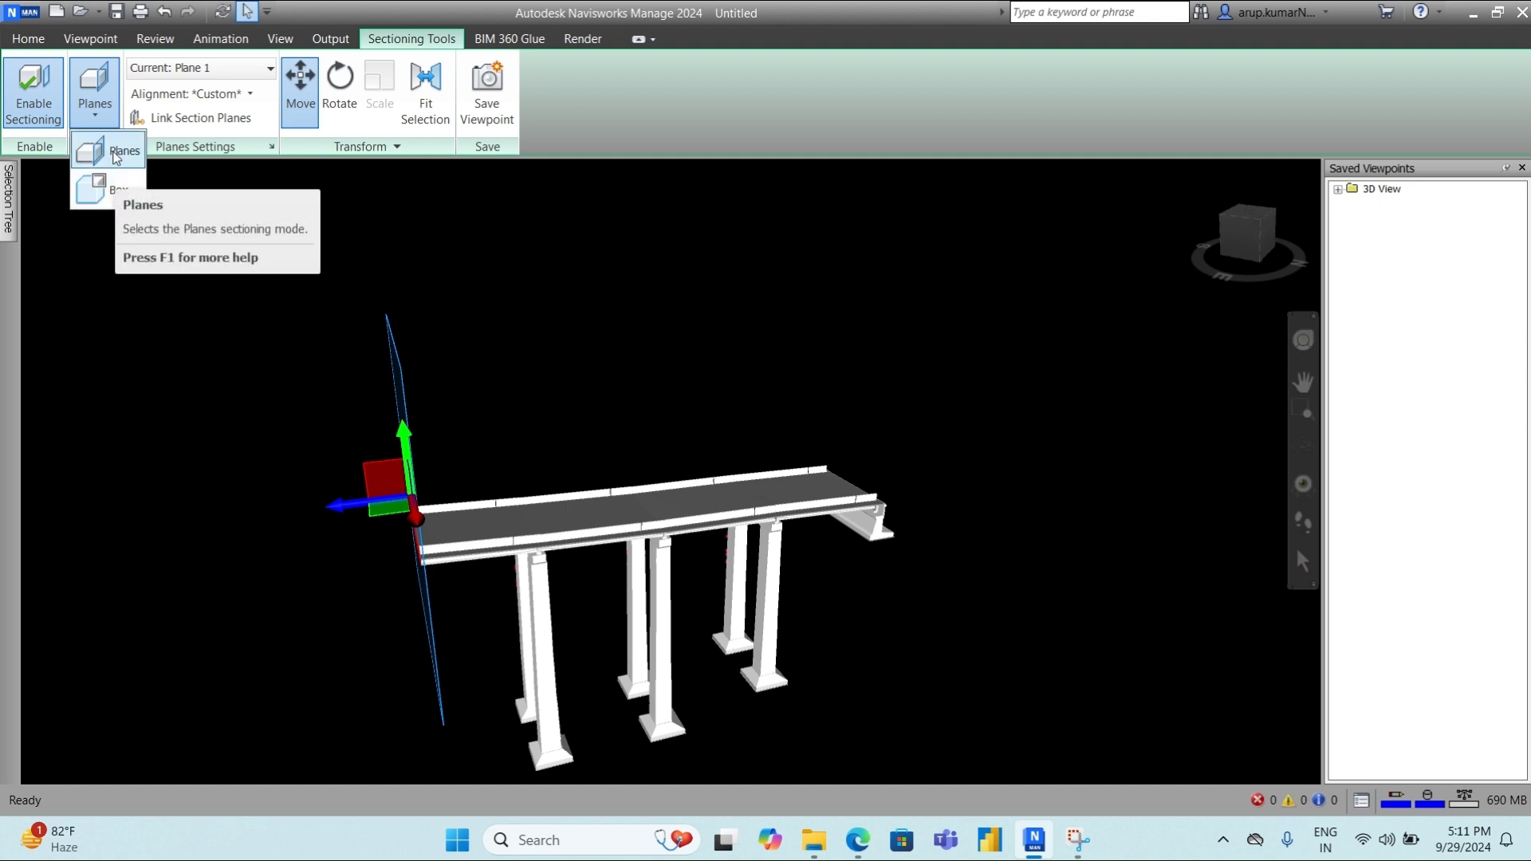
click(118, 193)
scroll(709, 510, up, 2)
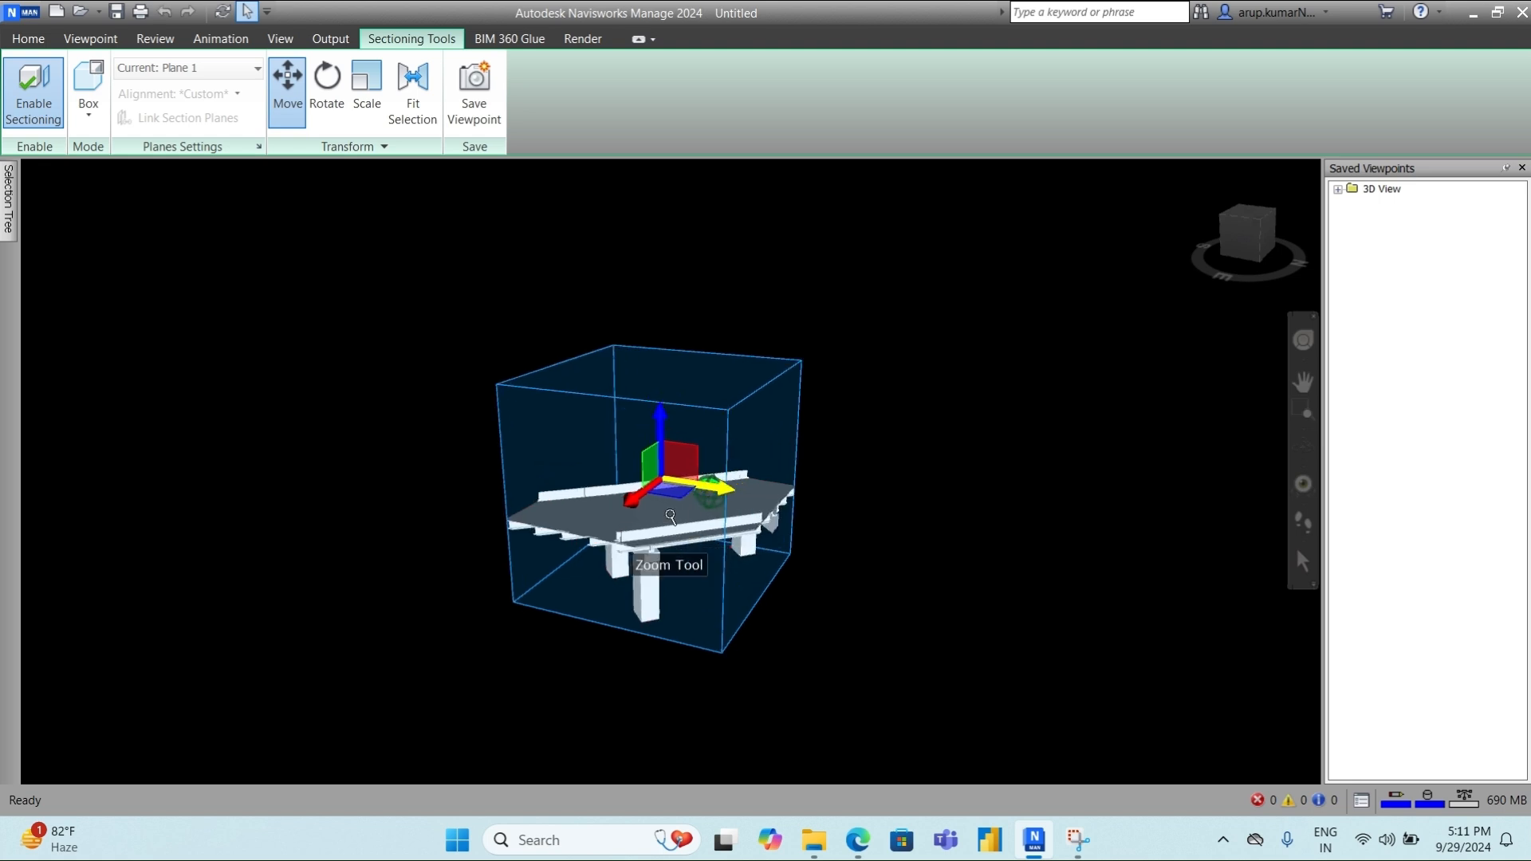
mouse_move(634, 500)
mouse_down()
mouse_move(563, 549)
mouse_move(653, 487)
mouse_up()
shift+middle_drag(786, 384, 708, 483)
drag(682, 392, 678, 487)
drag(662, 563, 647, 583)
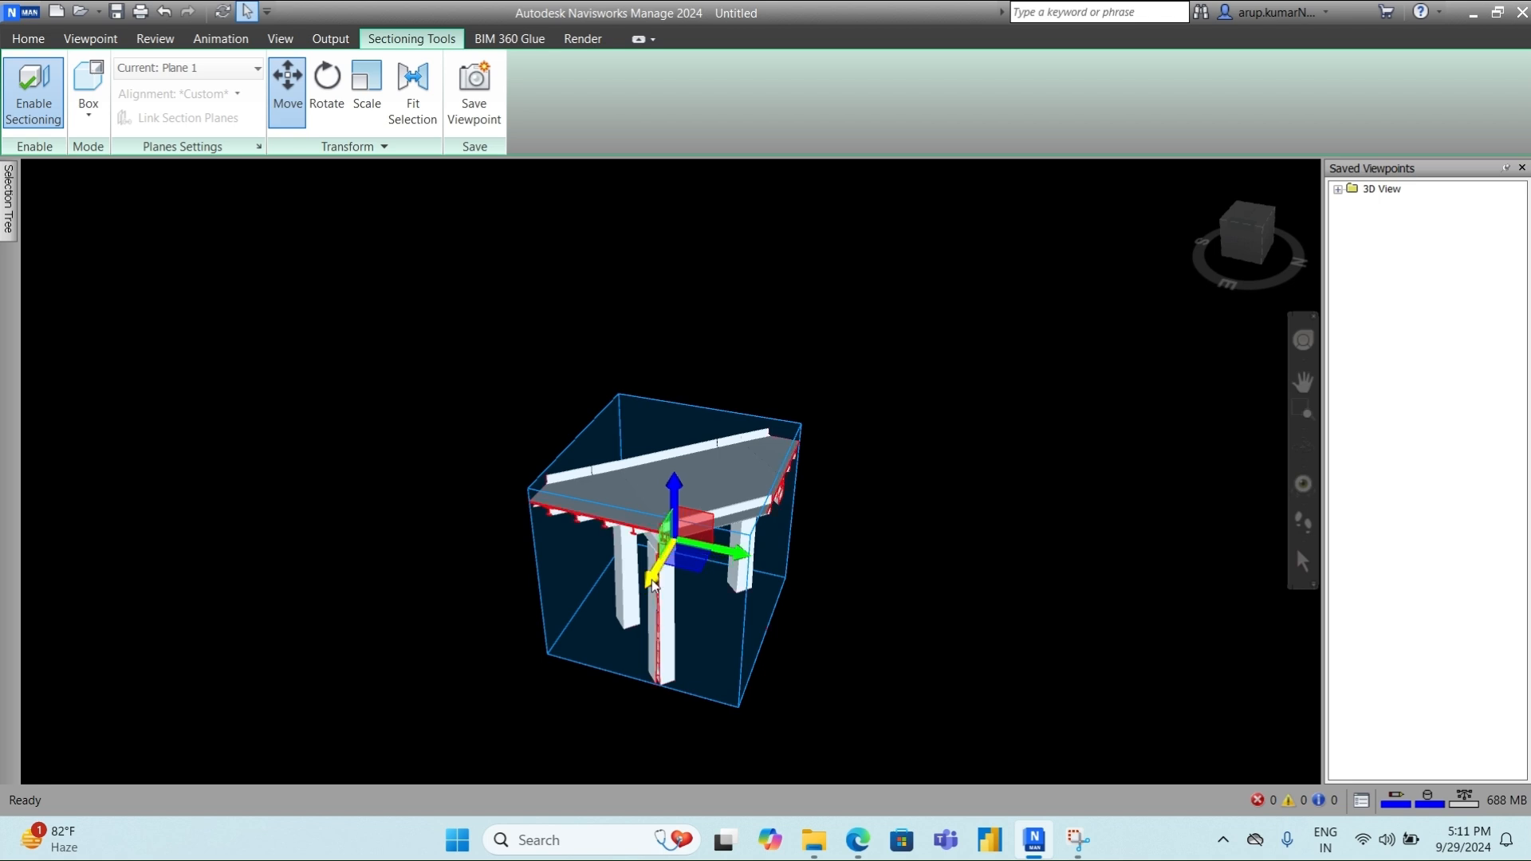
- Rotate the section box horizontally to line up with the bridge deck, and shift it along the deck
click(339, 106)
drag(668, 568, 602, 548)
click(292, 101)
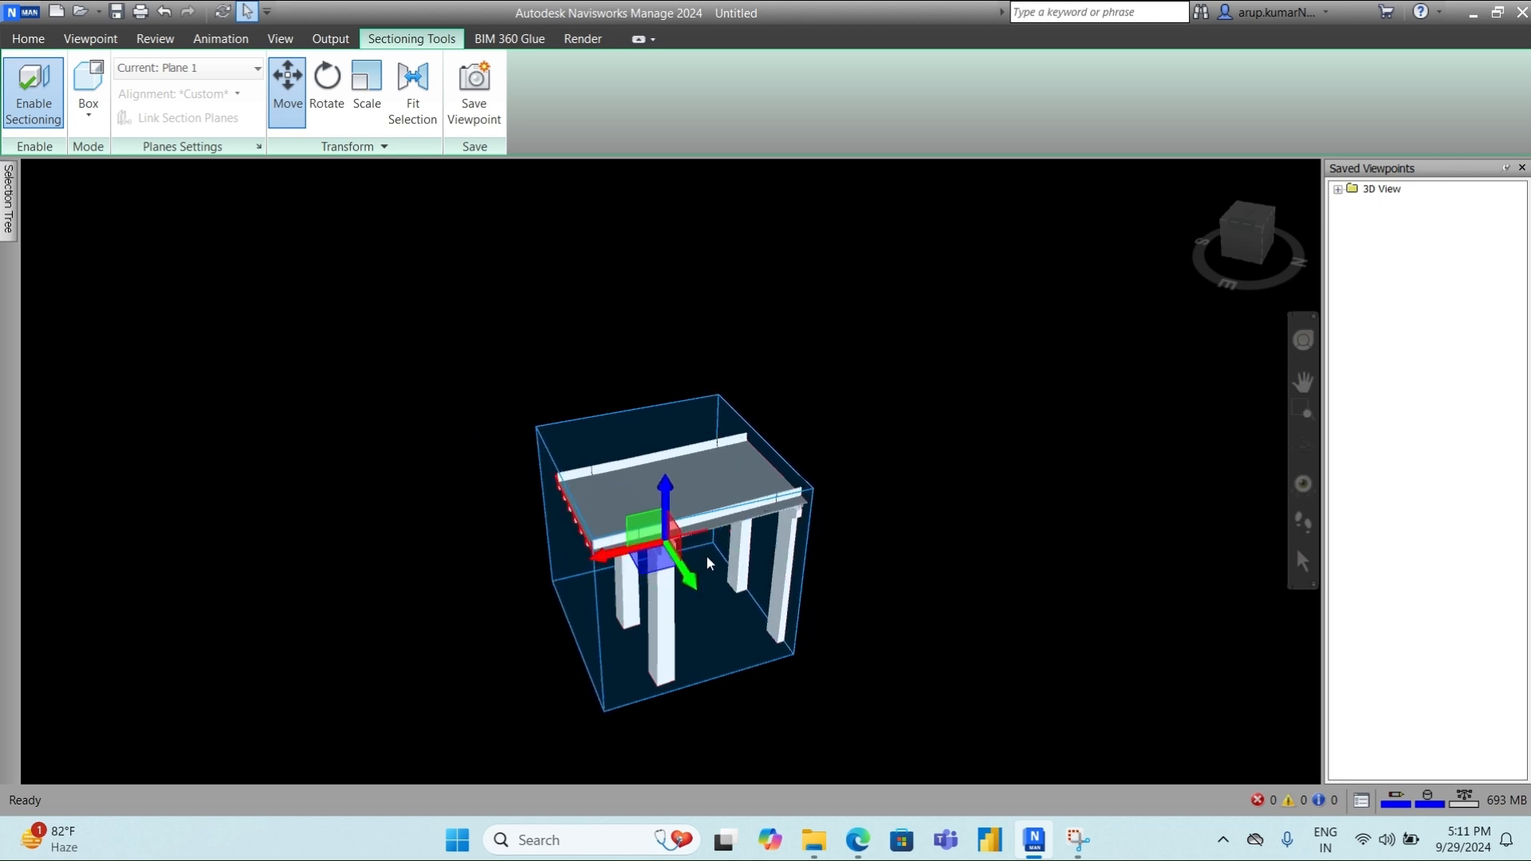
drag(604, 560, 666, 564)
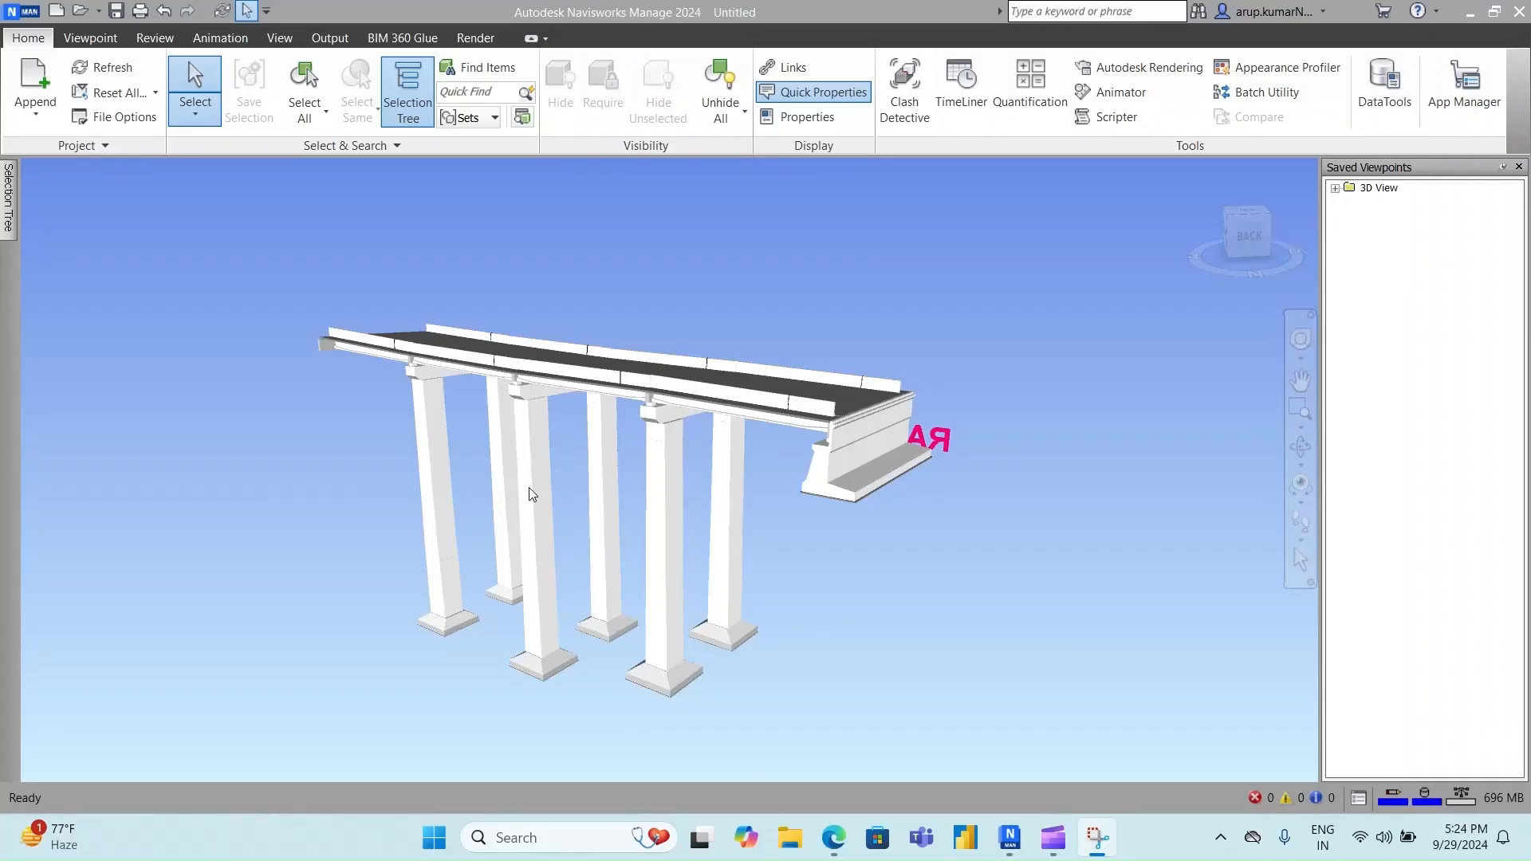
- Measure point to point from the bottom corner of the middle front pier's footing up to the bridge girder
mouse_move(532, 494)
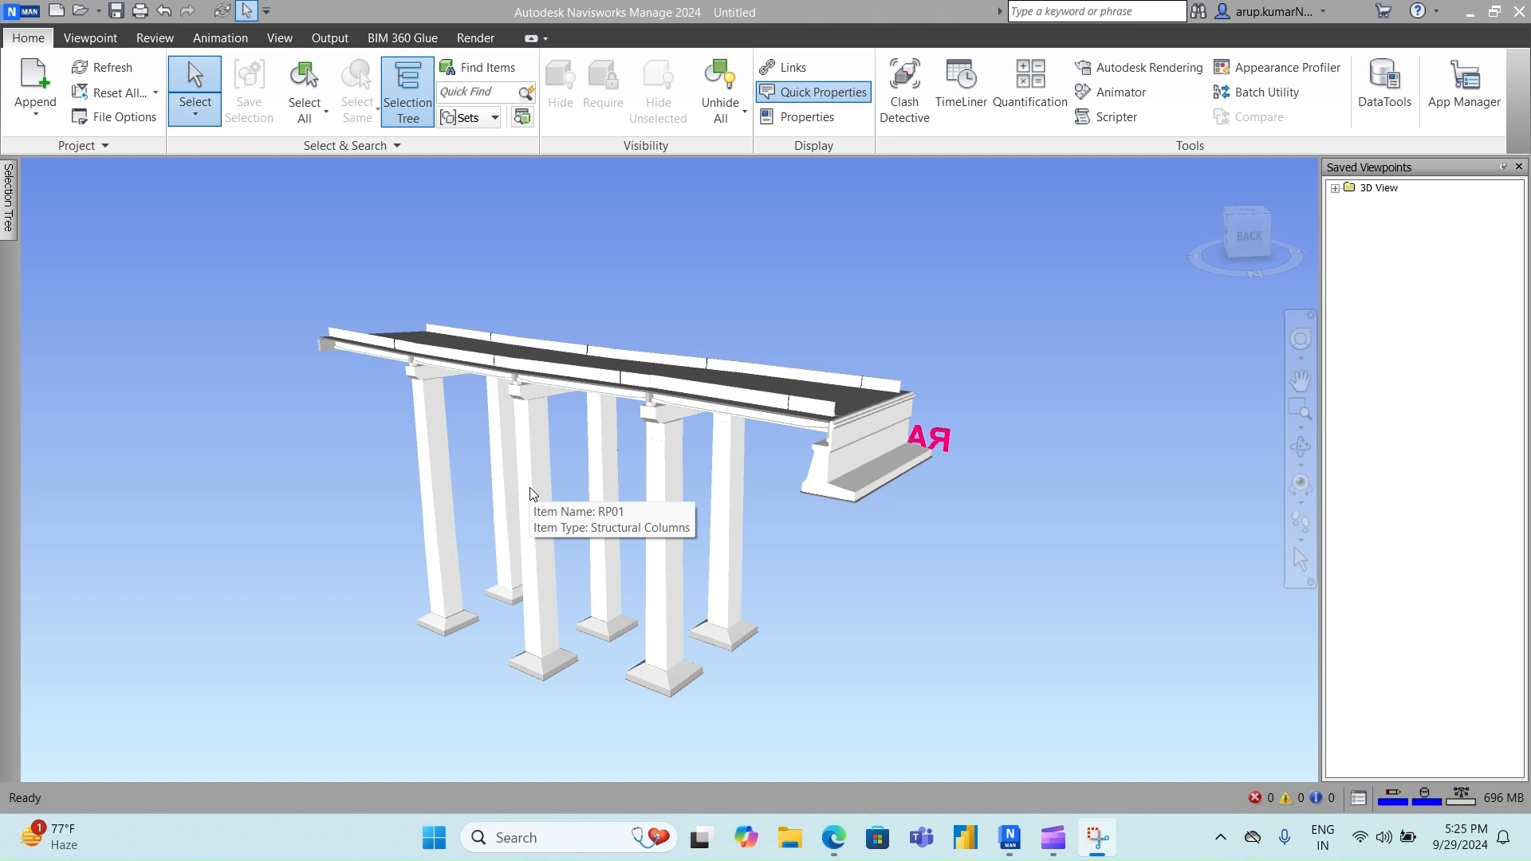
click(155, 39)
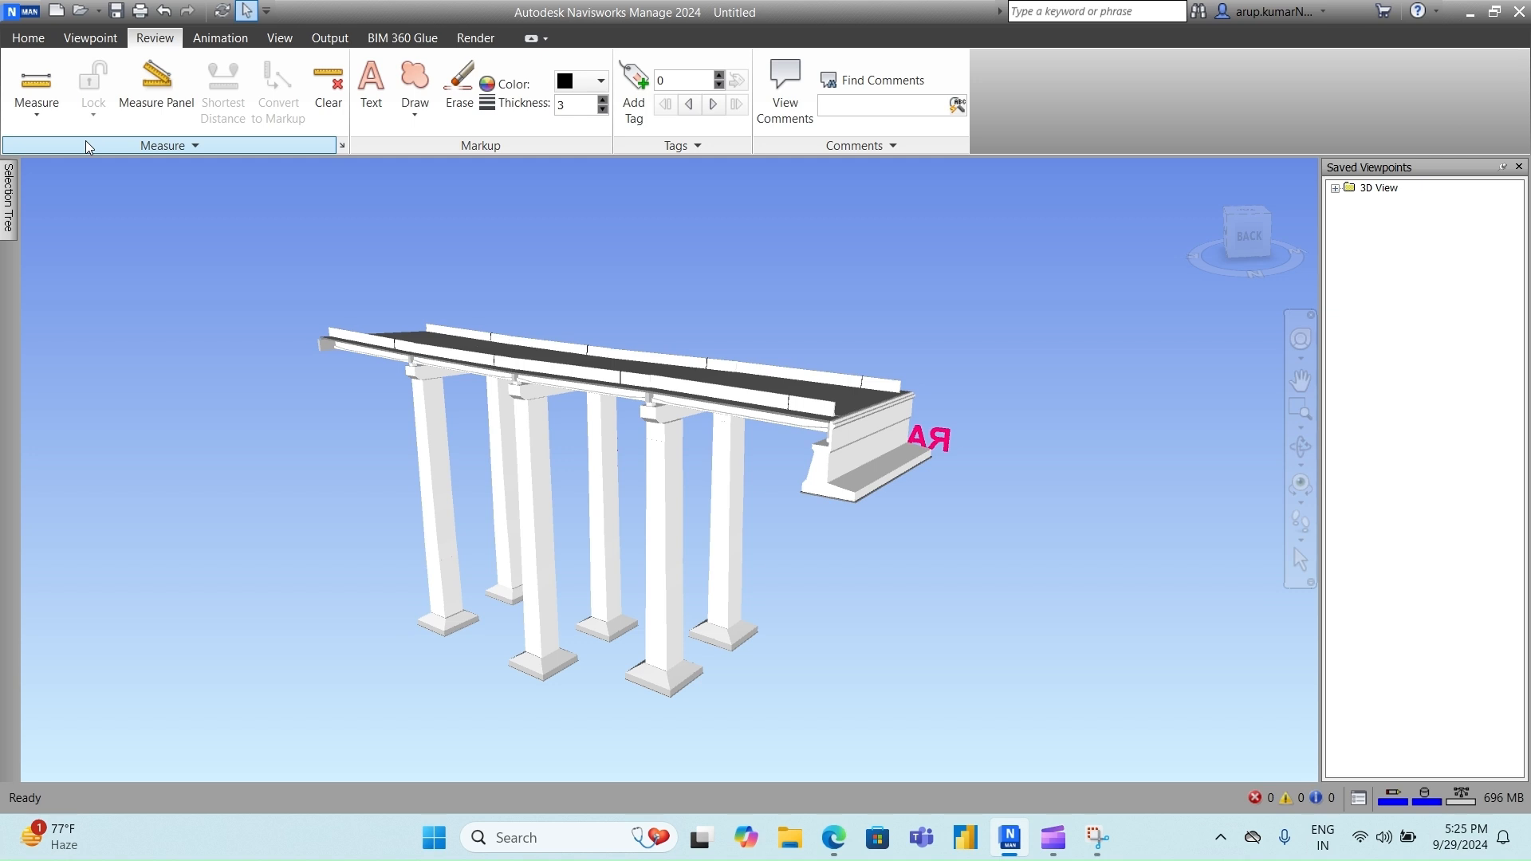
click(49, 120)
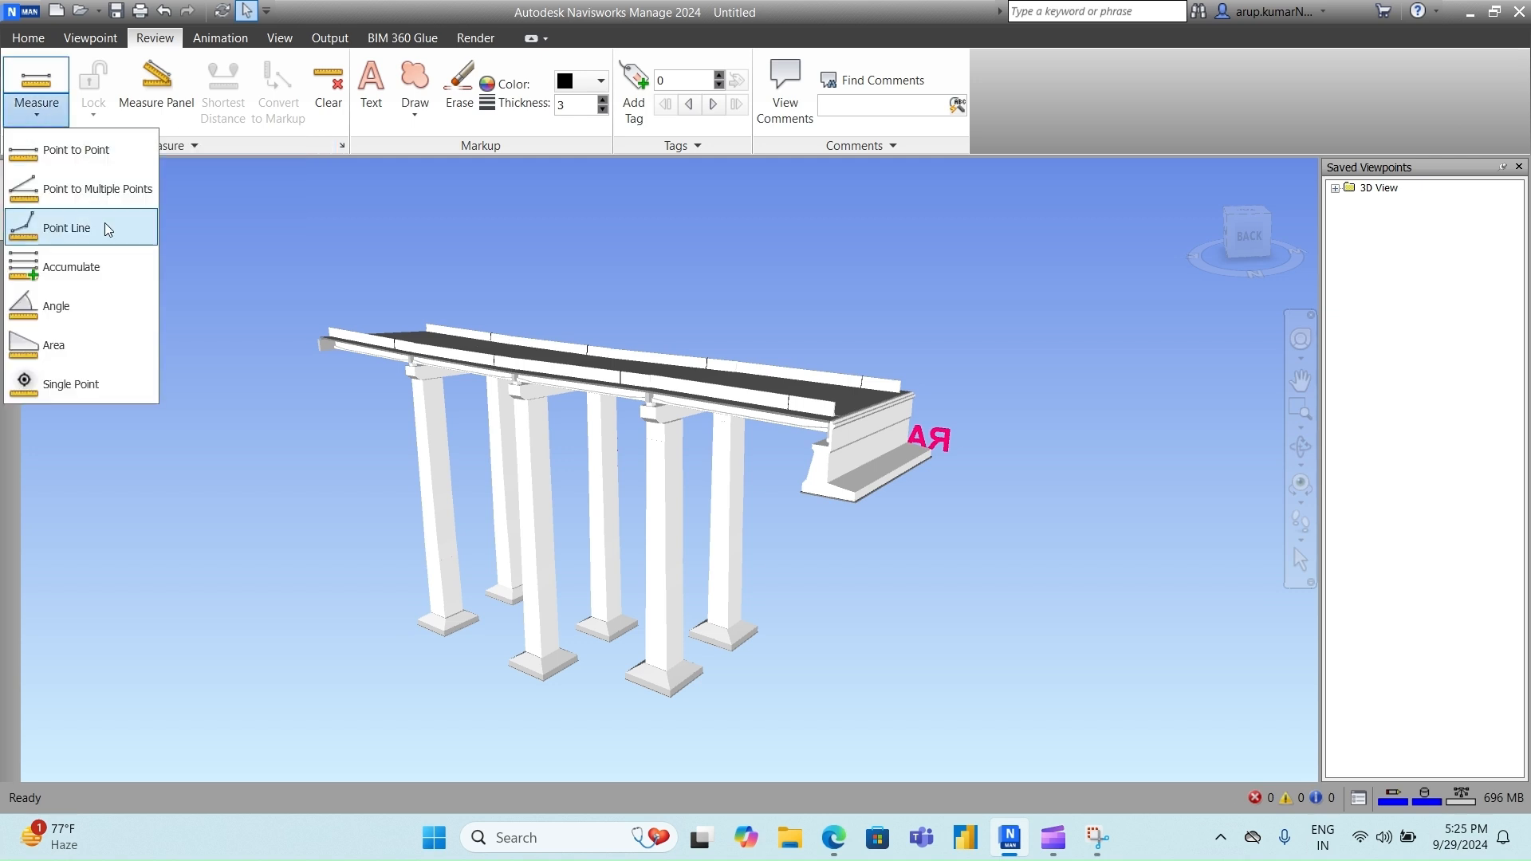
click(93, 162)
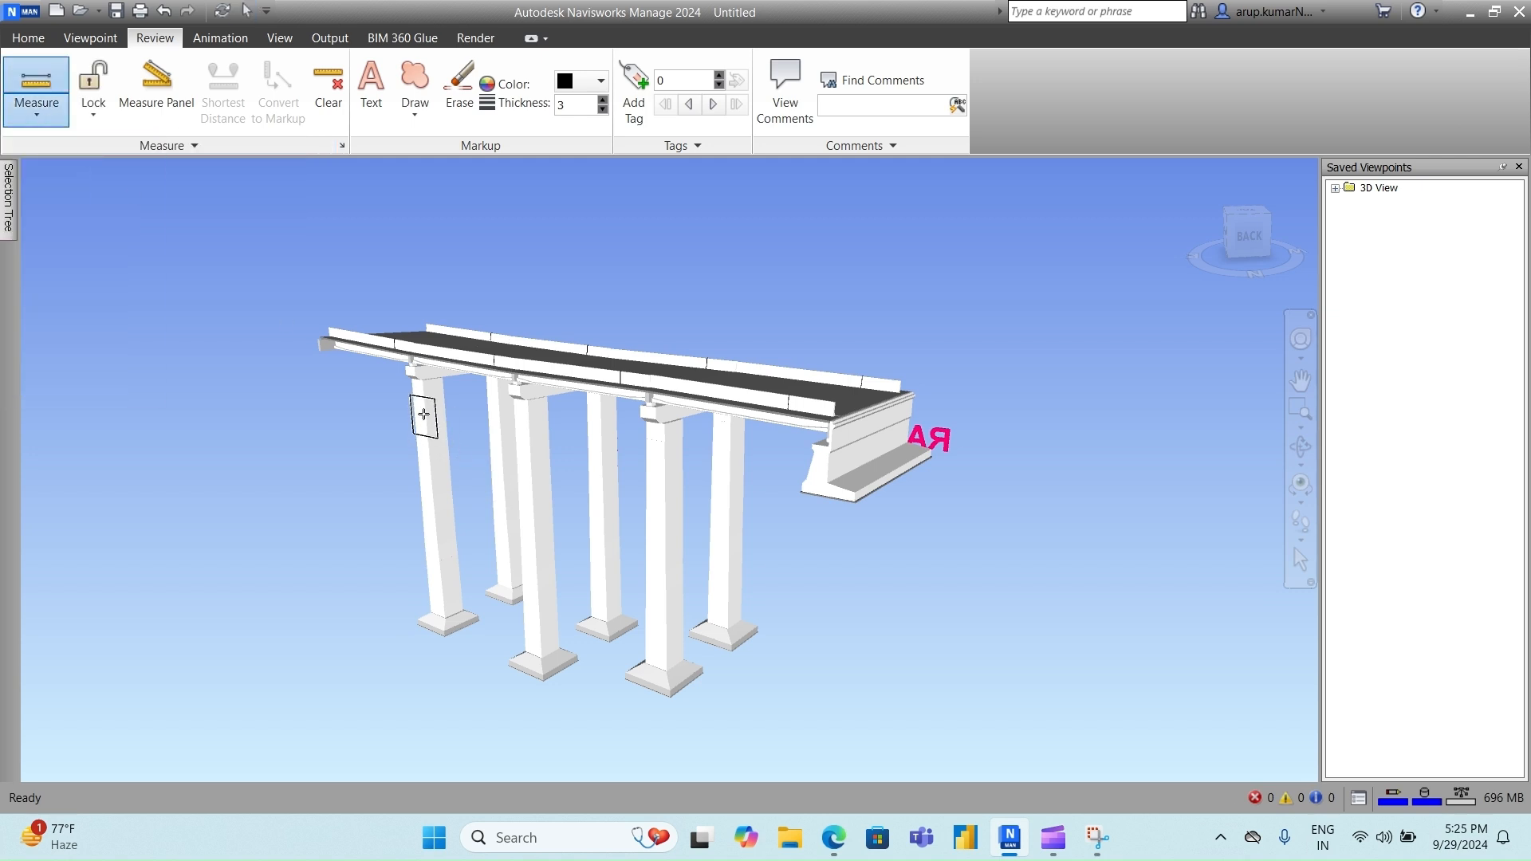
scroll(412, 383, up, 3)
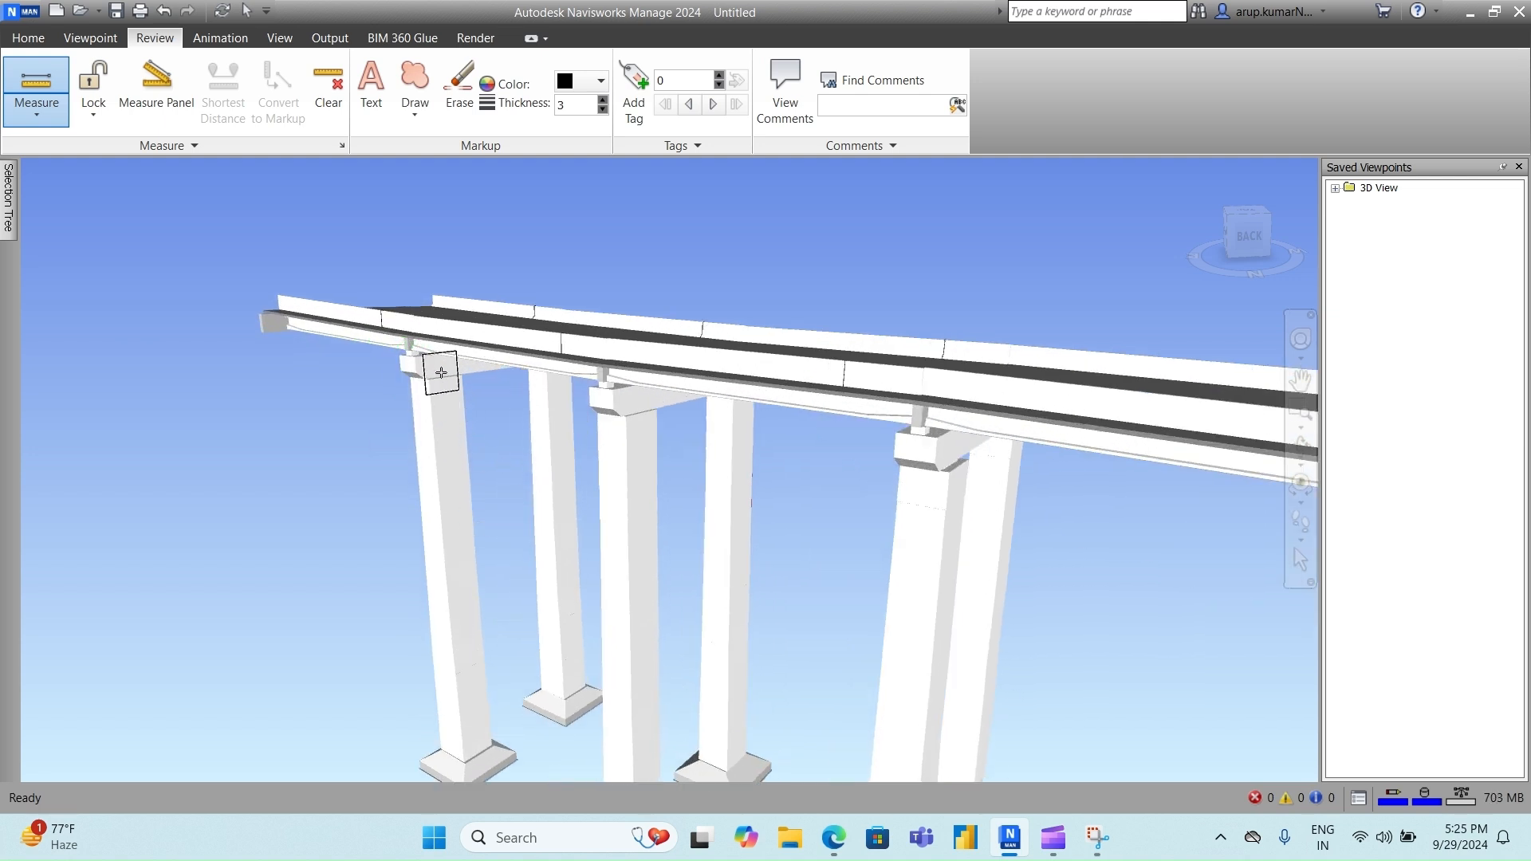
scroll(438, 371, up, 3)
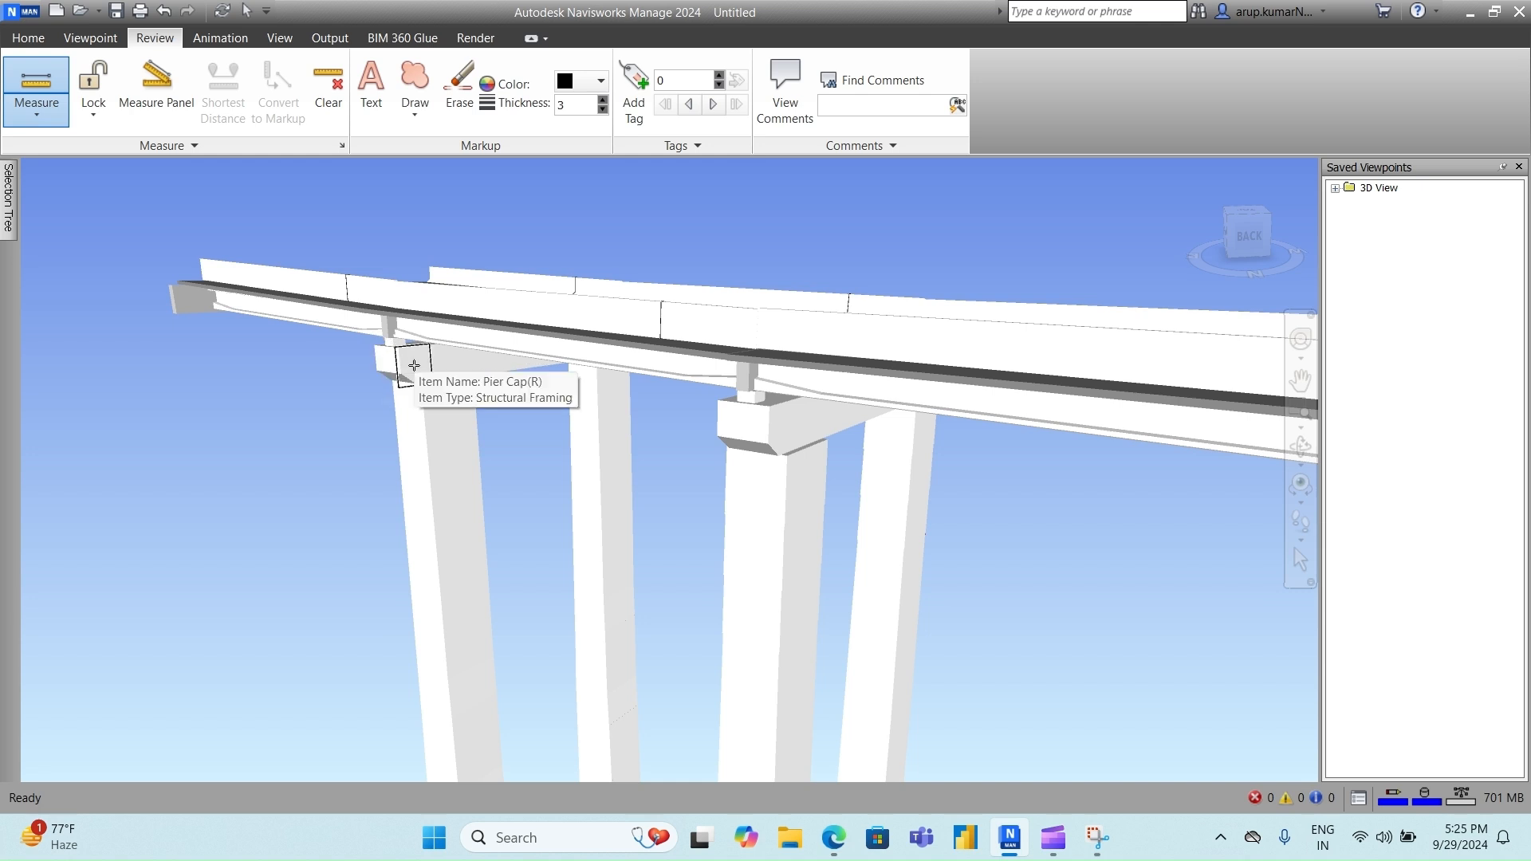
scroll(403, 365, down, 1)
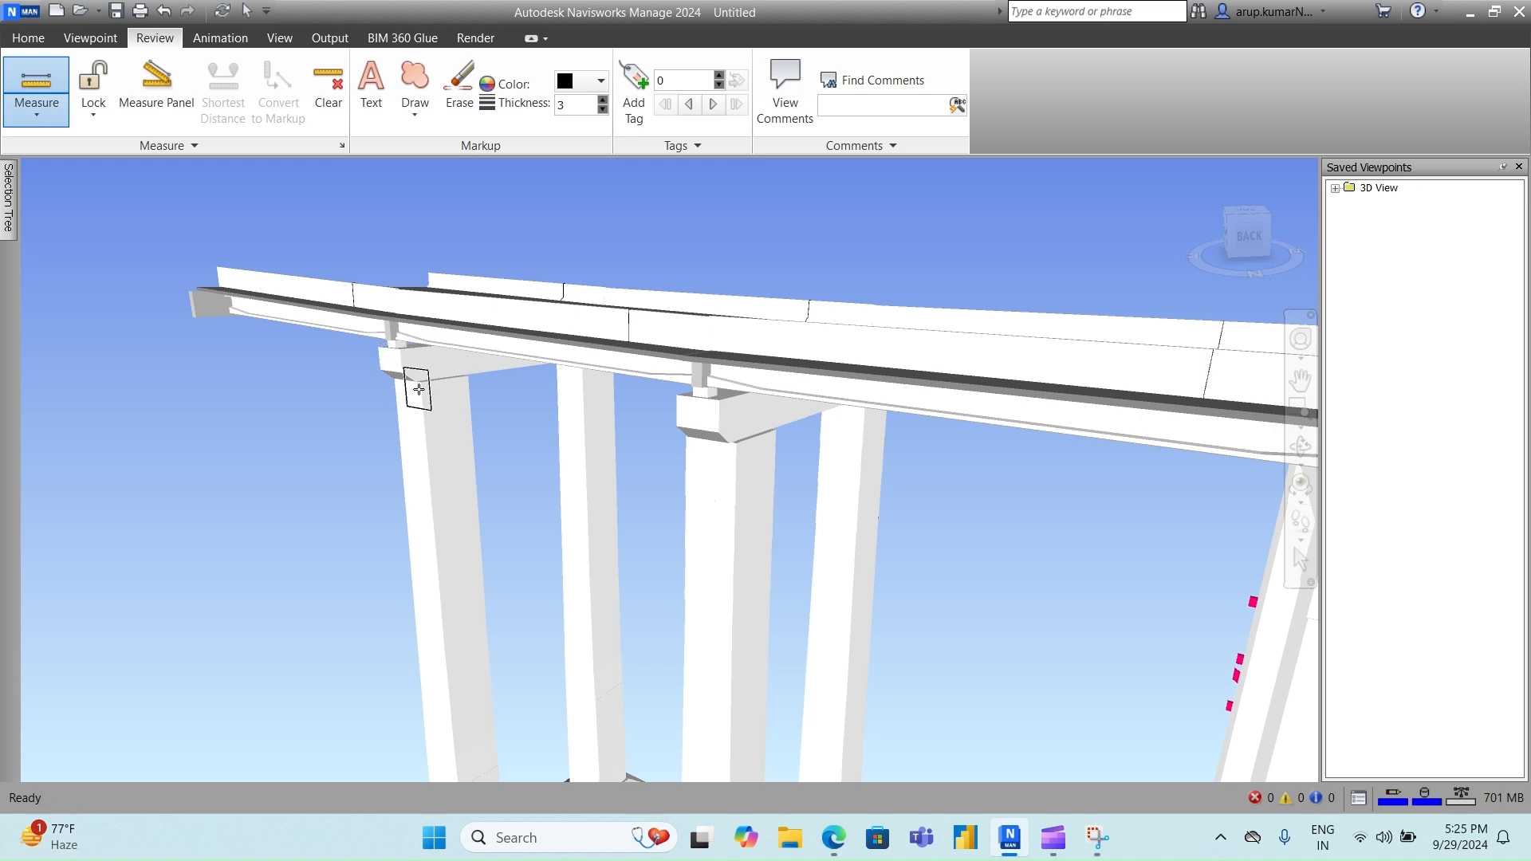
scroll(407, 375, down, 2)
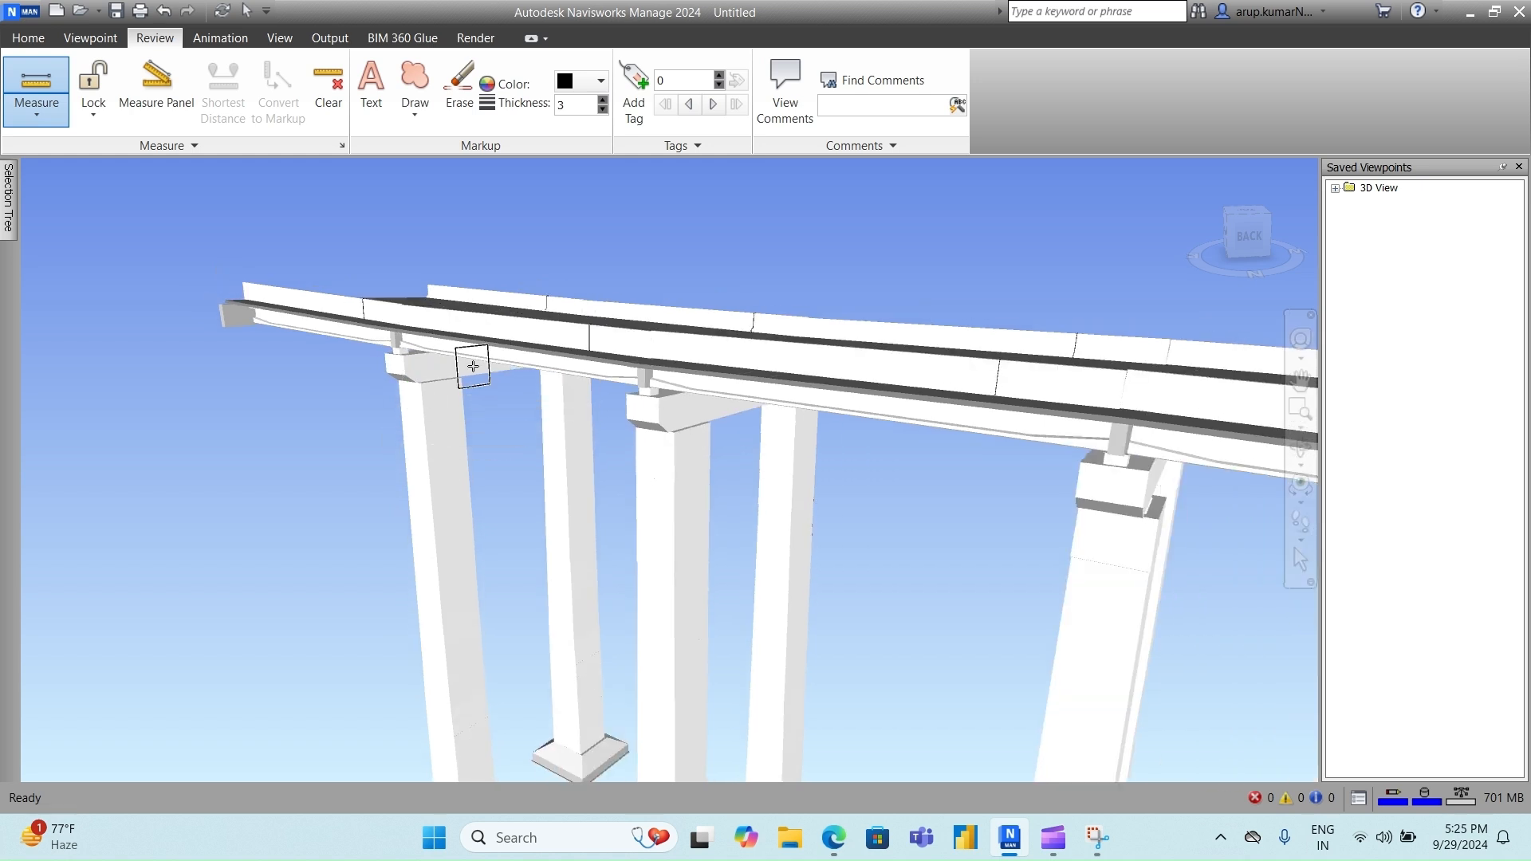
scroll(395, 381, up, 5)
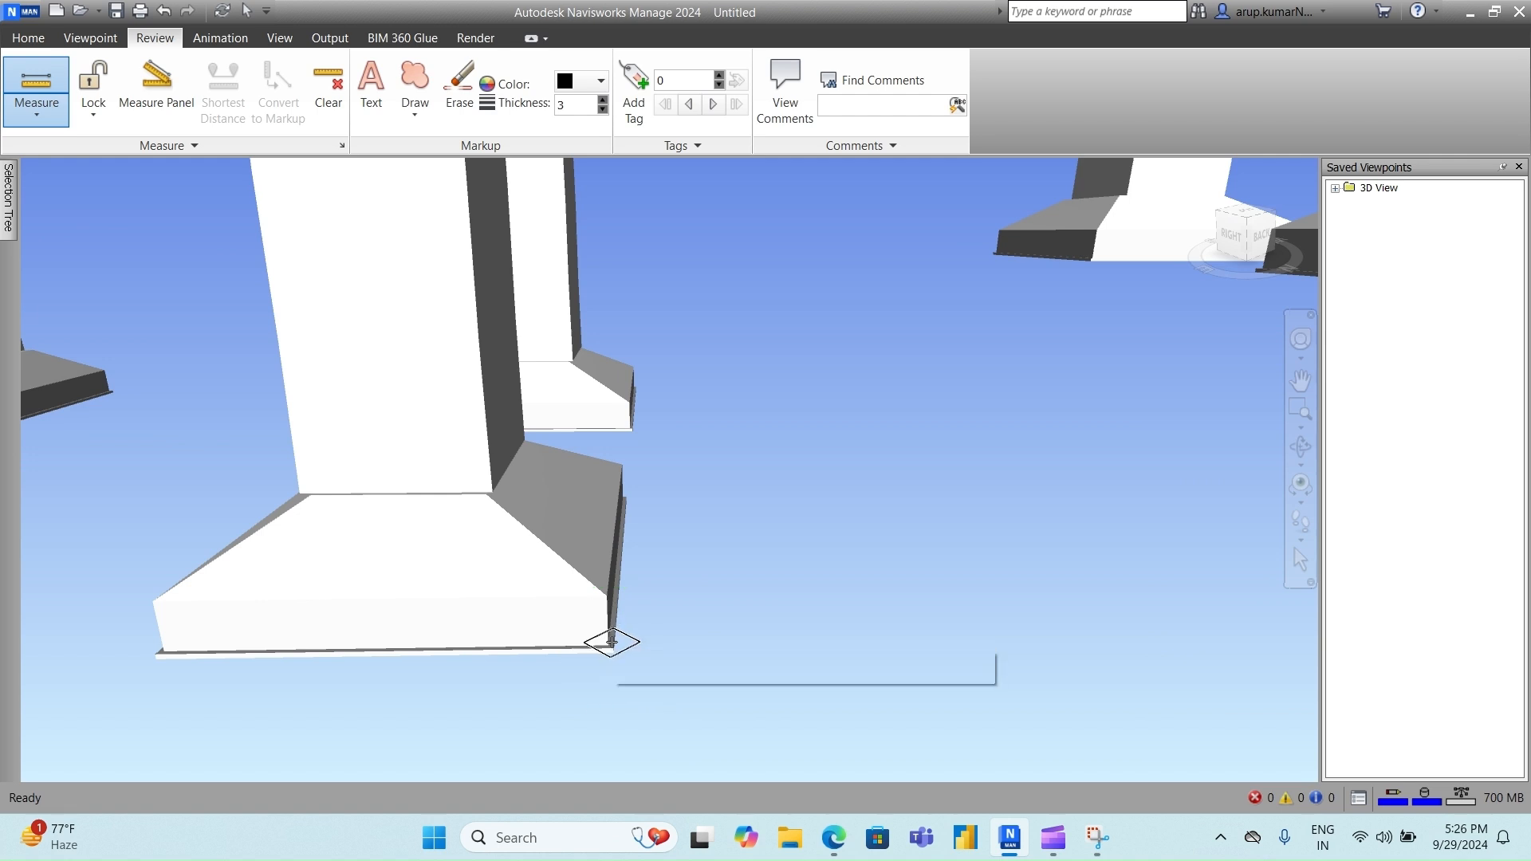
scroll(622, 694, down, 5)
scroll(622, 693, down, 5)
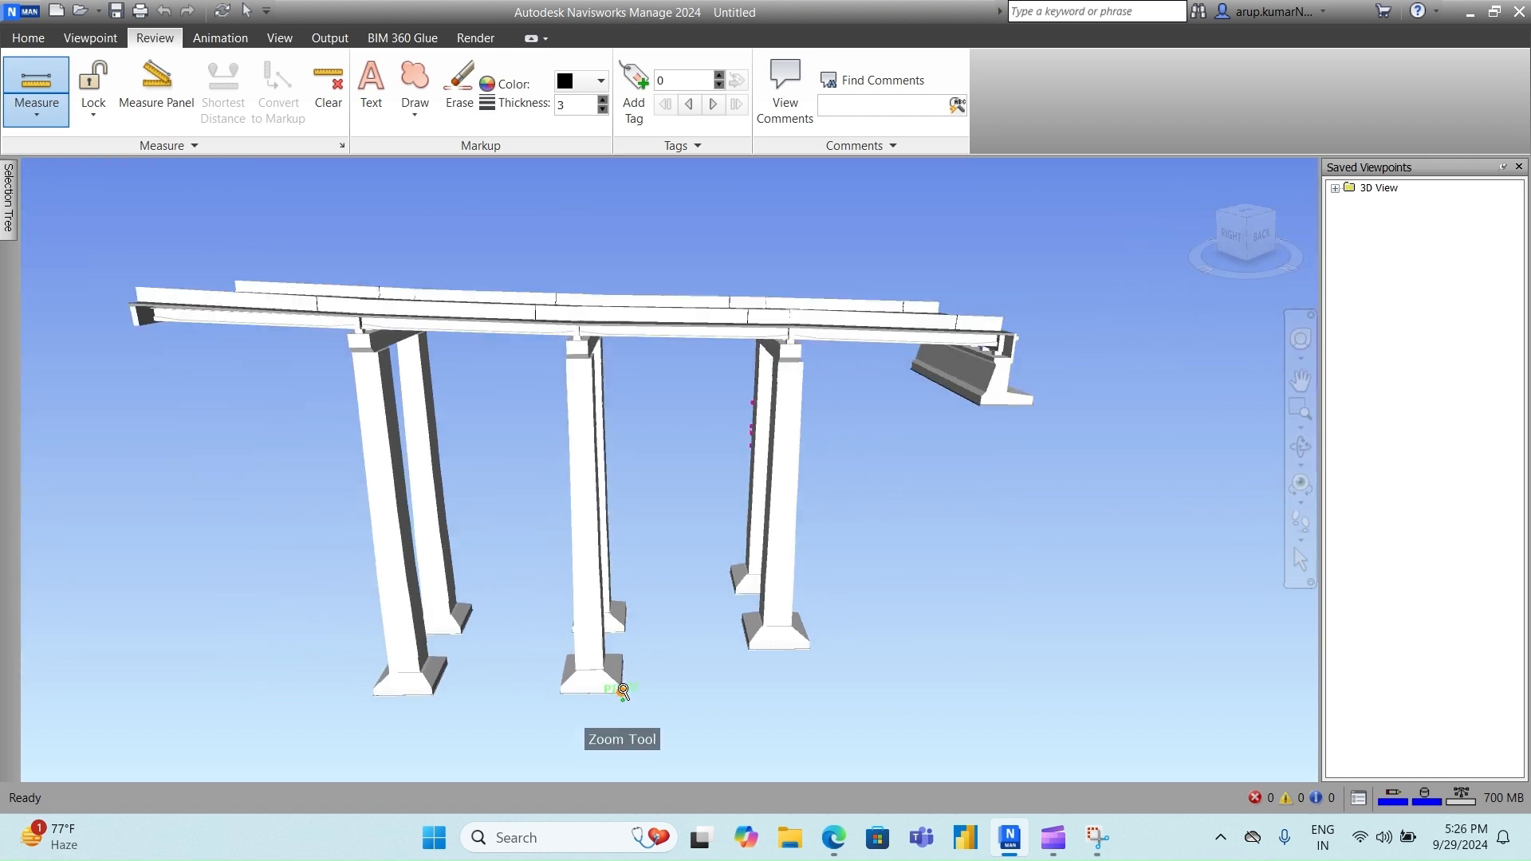
click(615, 336)
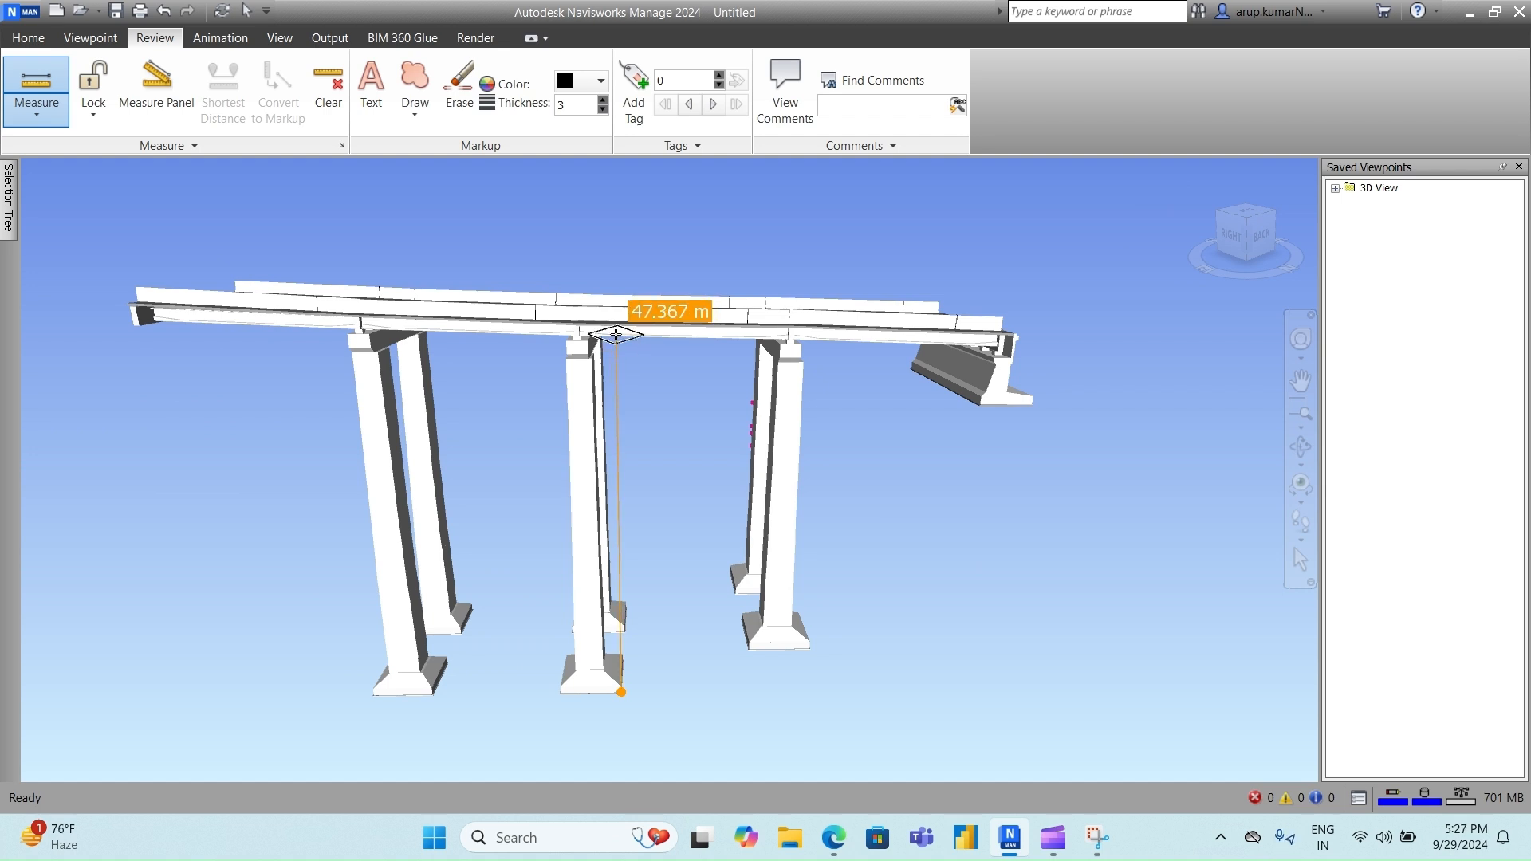
click(616, 336)
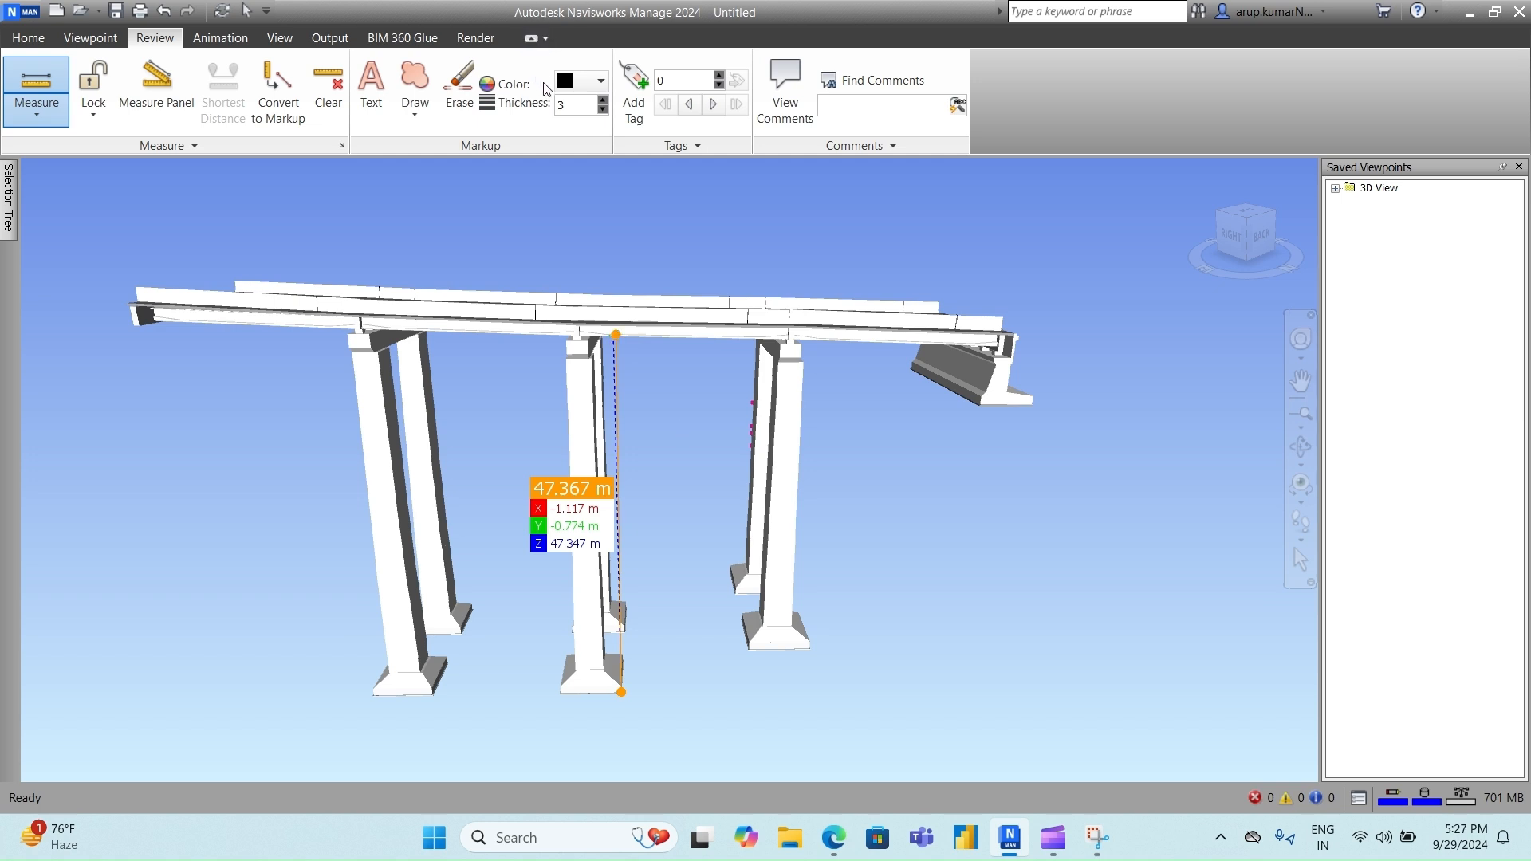
- Draw a closed red cloud markup around the pier height measurement label
click(423, 122)
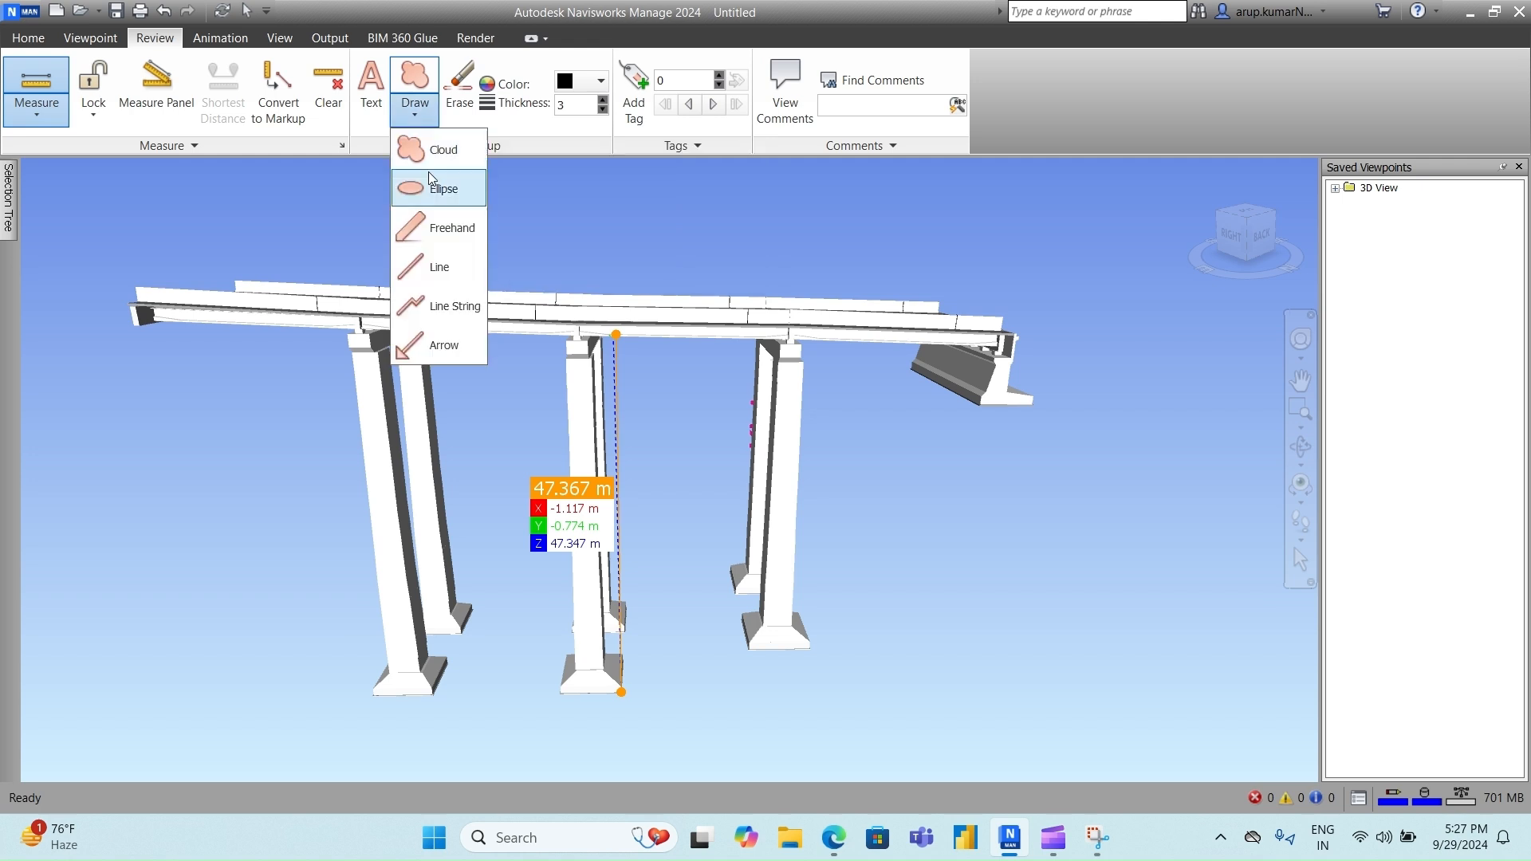
click(430, 151)
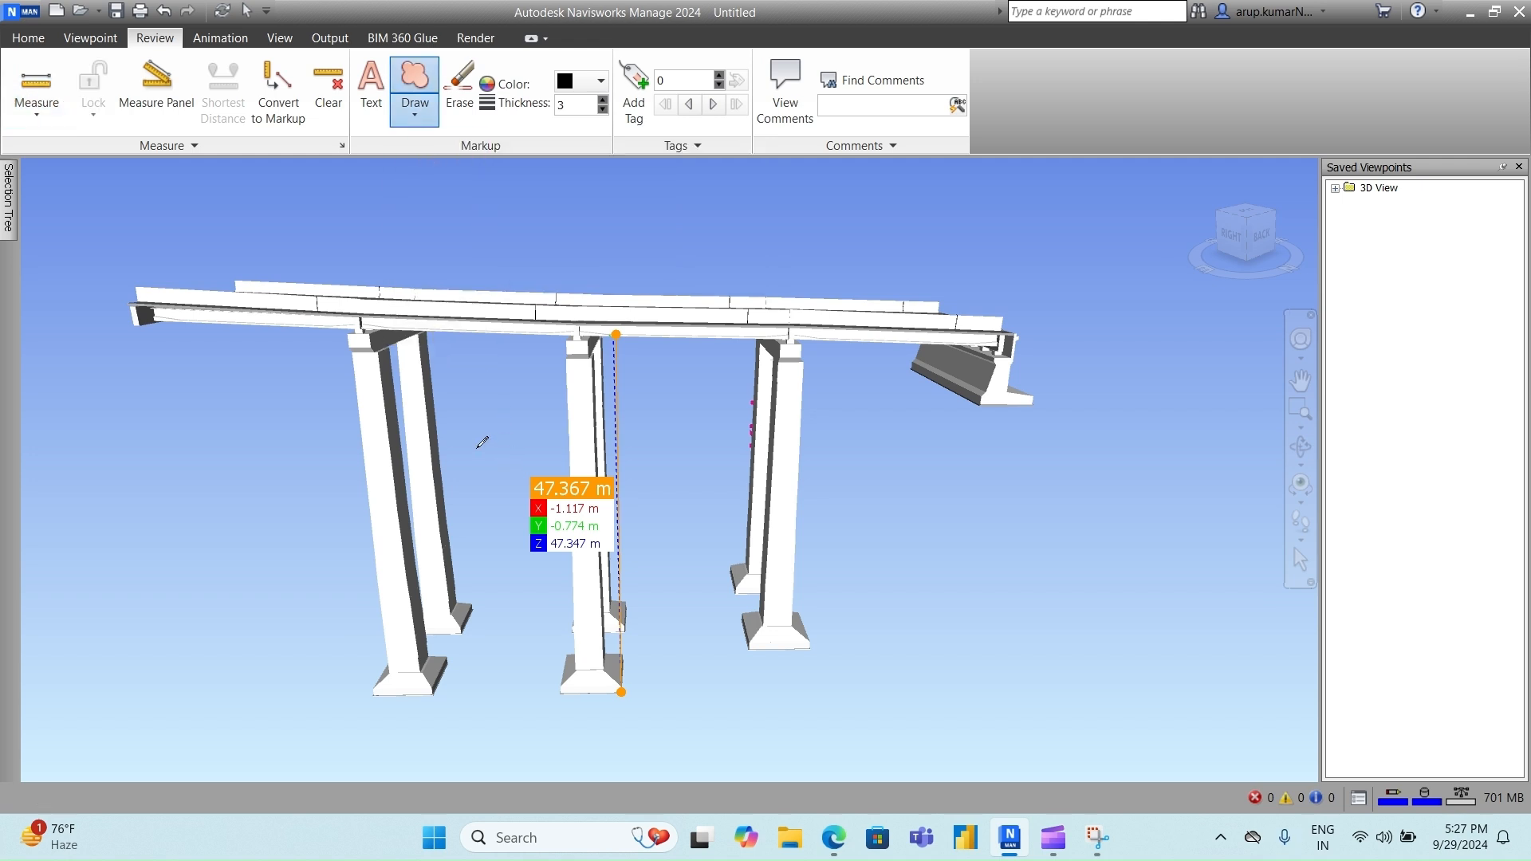
click(600, 83)
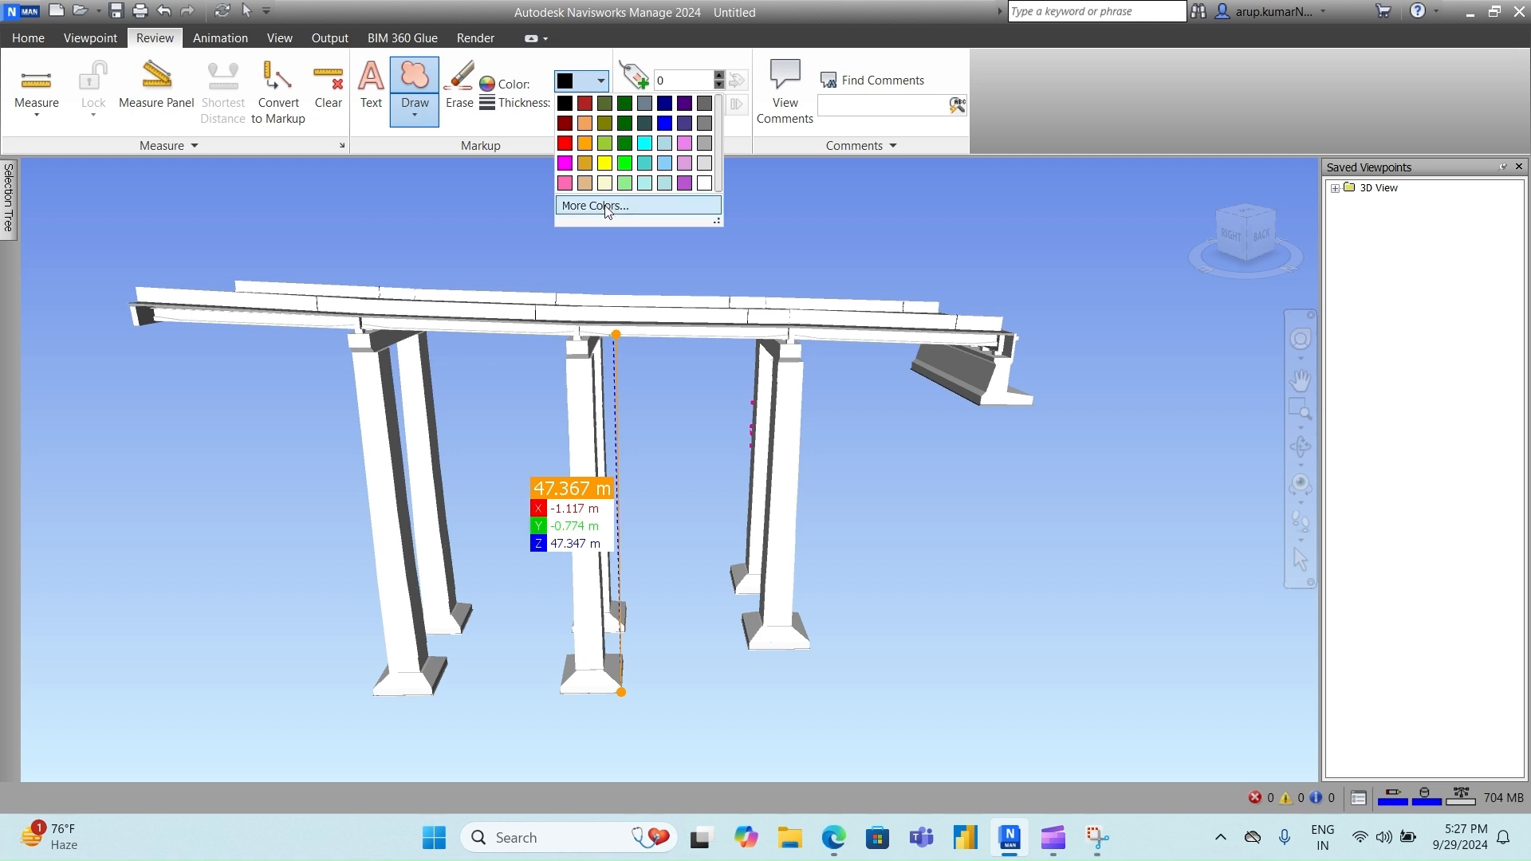
click(565, 143)
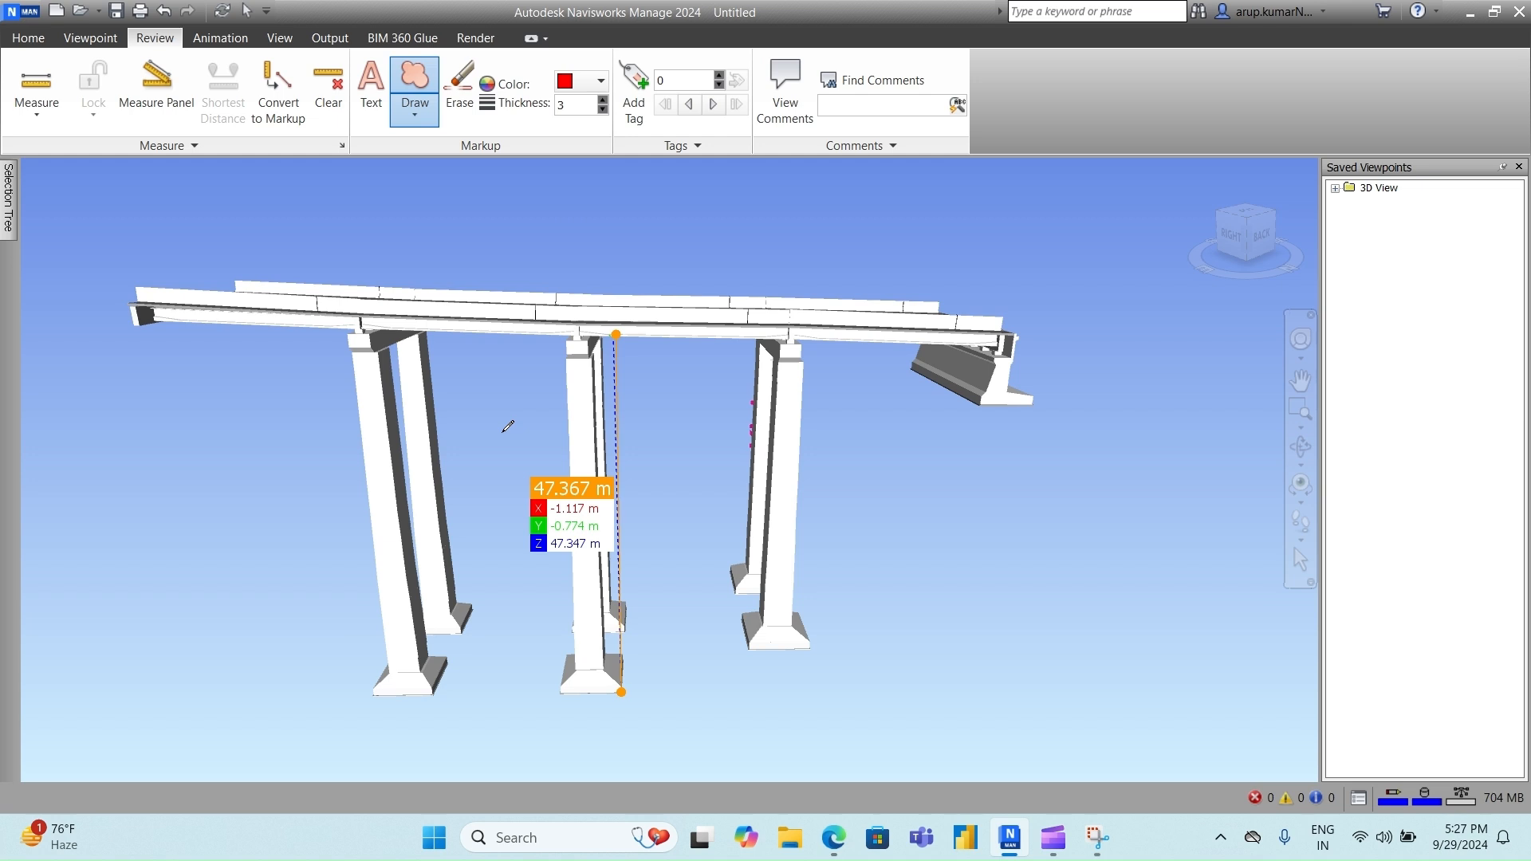
click(502, 433)
click(571, 427)
click(627, 429)
click(674, 479)
click(669, 533)
click(656, 575)
click(618, 600)
click(571, 607)
click(540, 592)
click(512, 562)
click(481, 518)
click(476, 488)
click(484, 452)
click(496, 435)
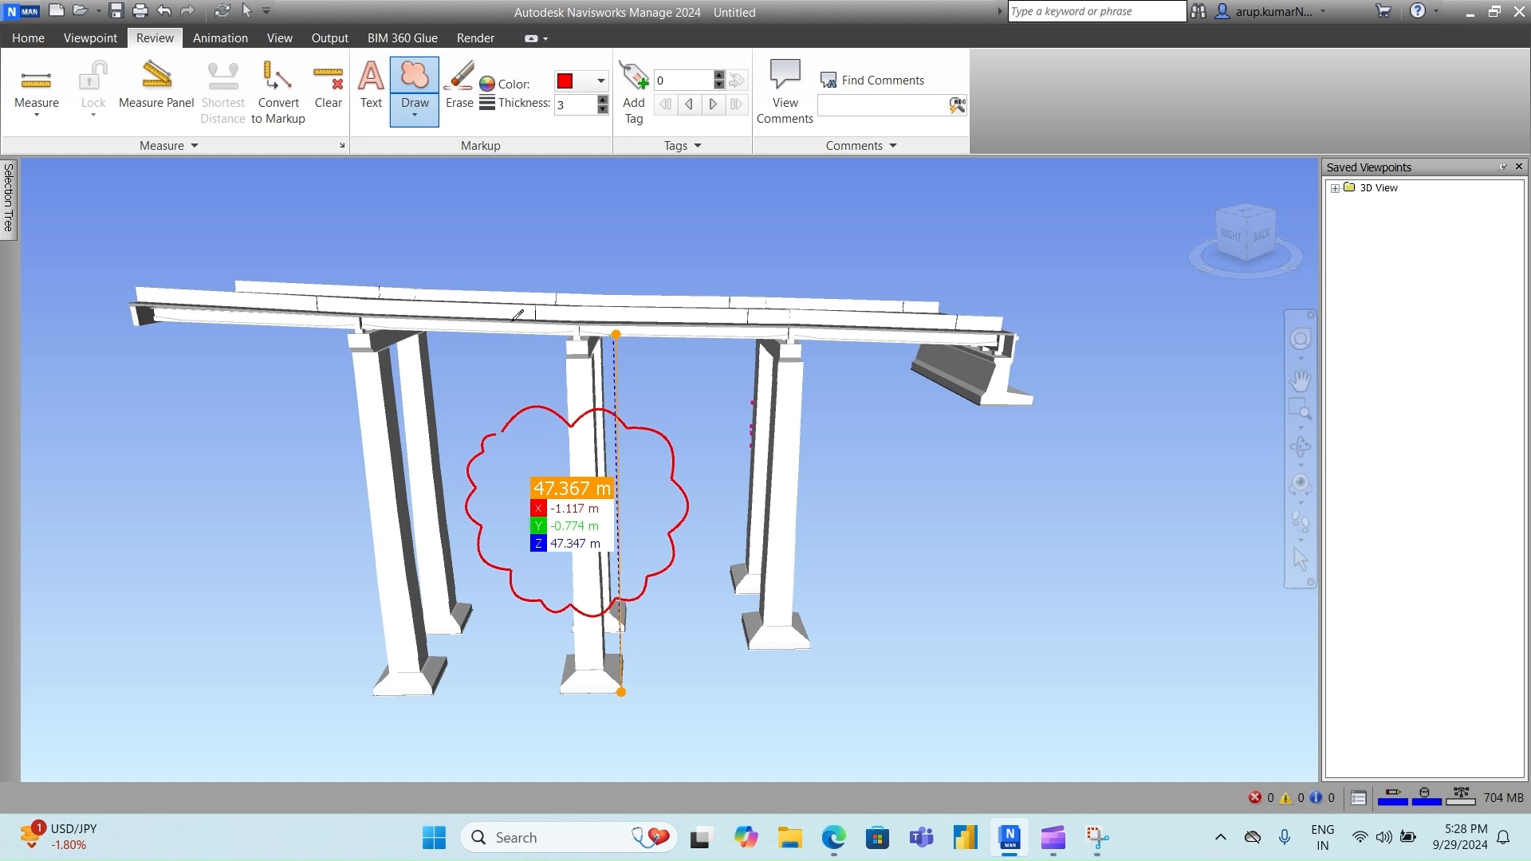
- Add the blue markup text "Please check the height of Pier" below the cloud
click(371, 107)
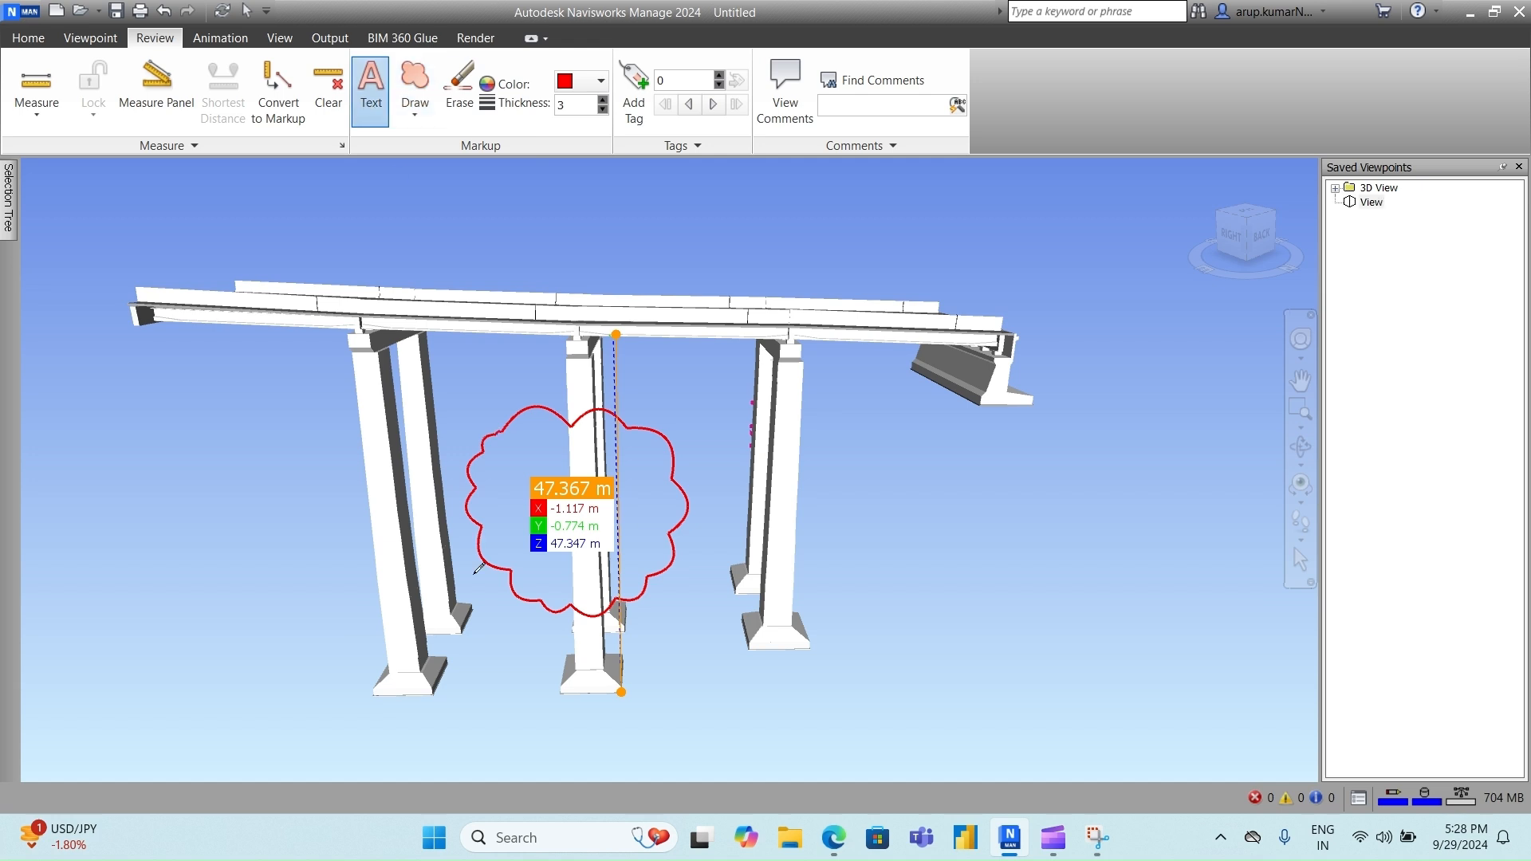
click(604, 82)
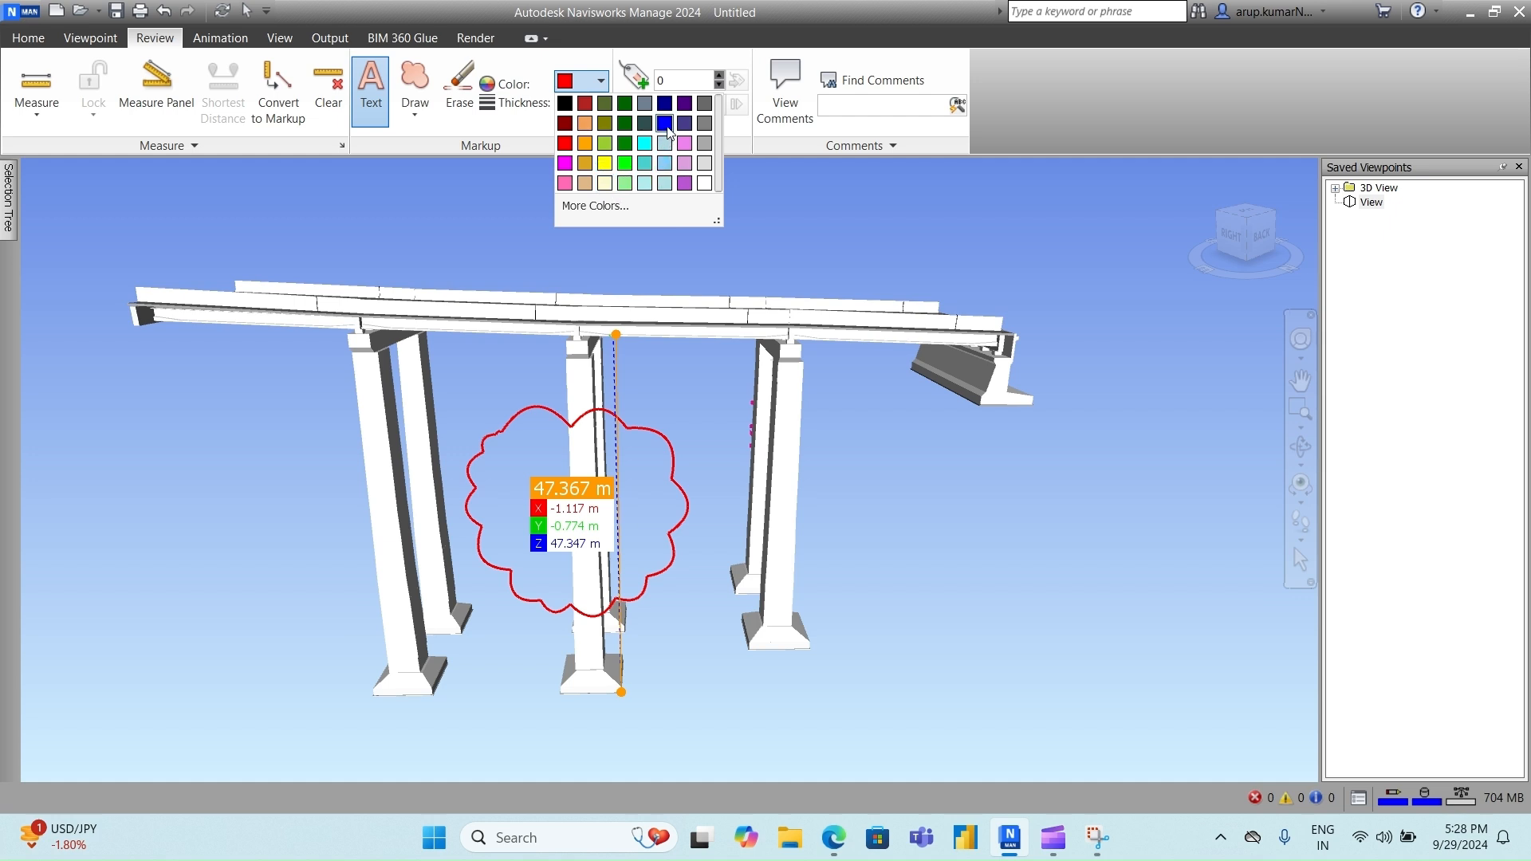
click(665, 124)
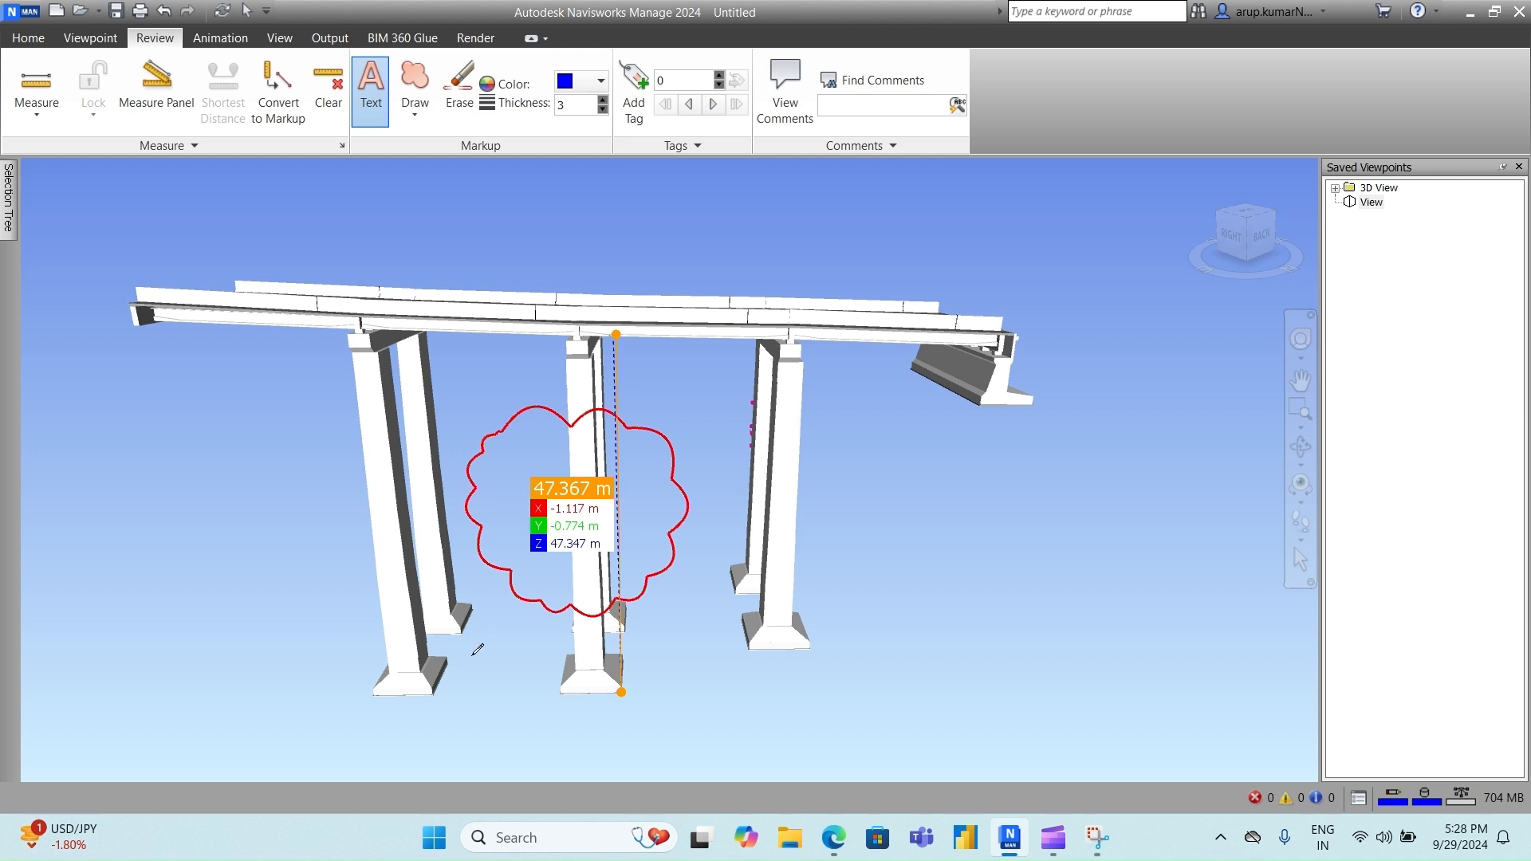
click(561, 682)
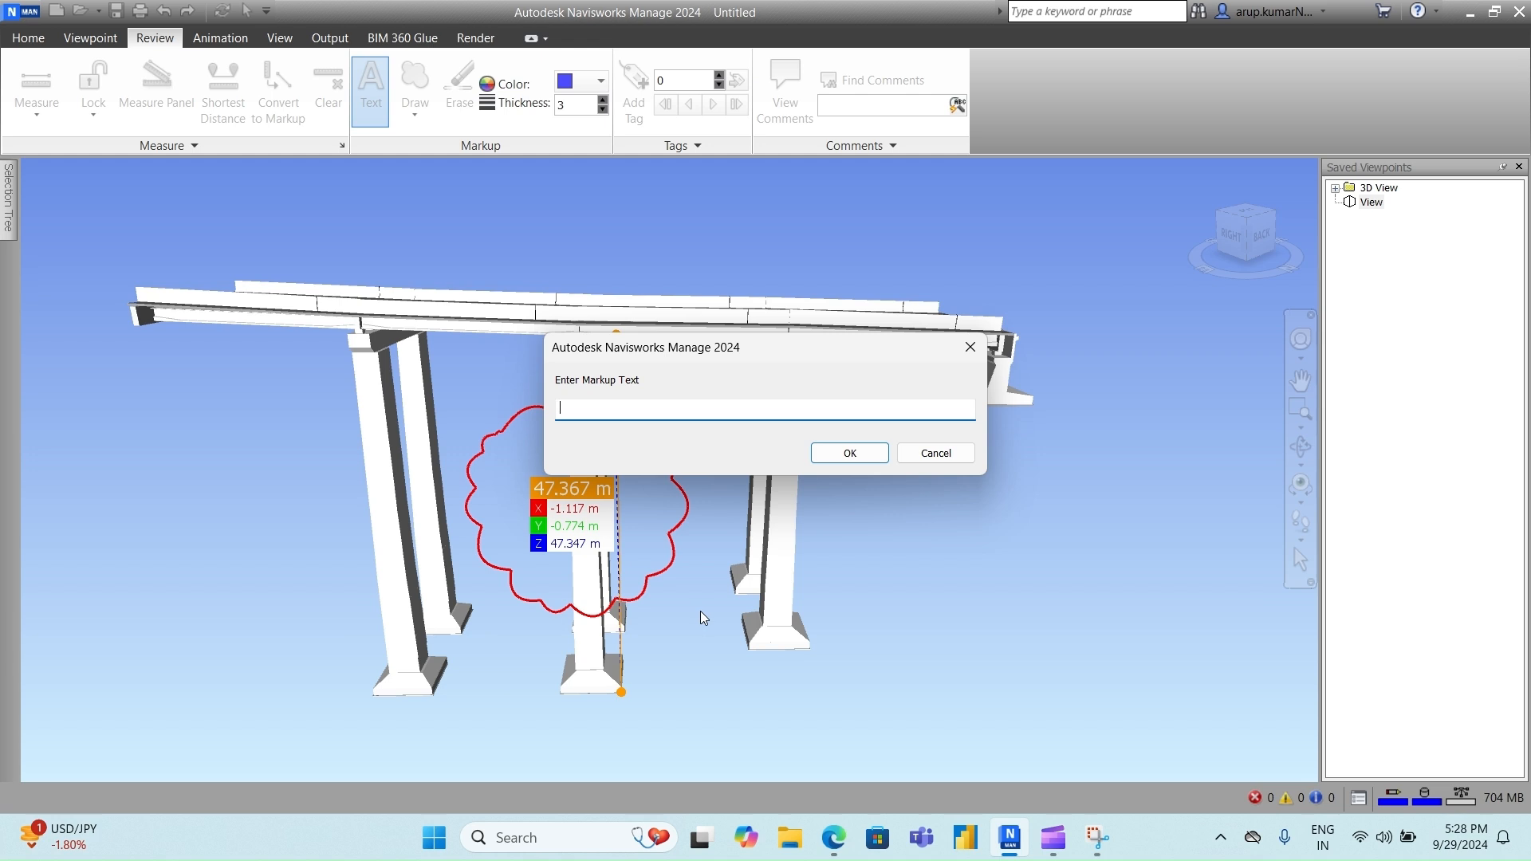
text(Please check the height of Pier)
click(846, 454)
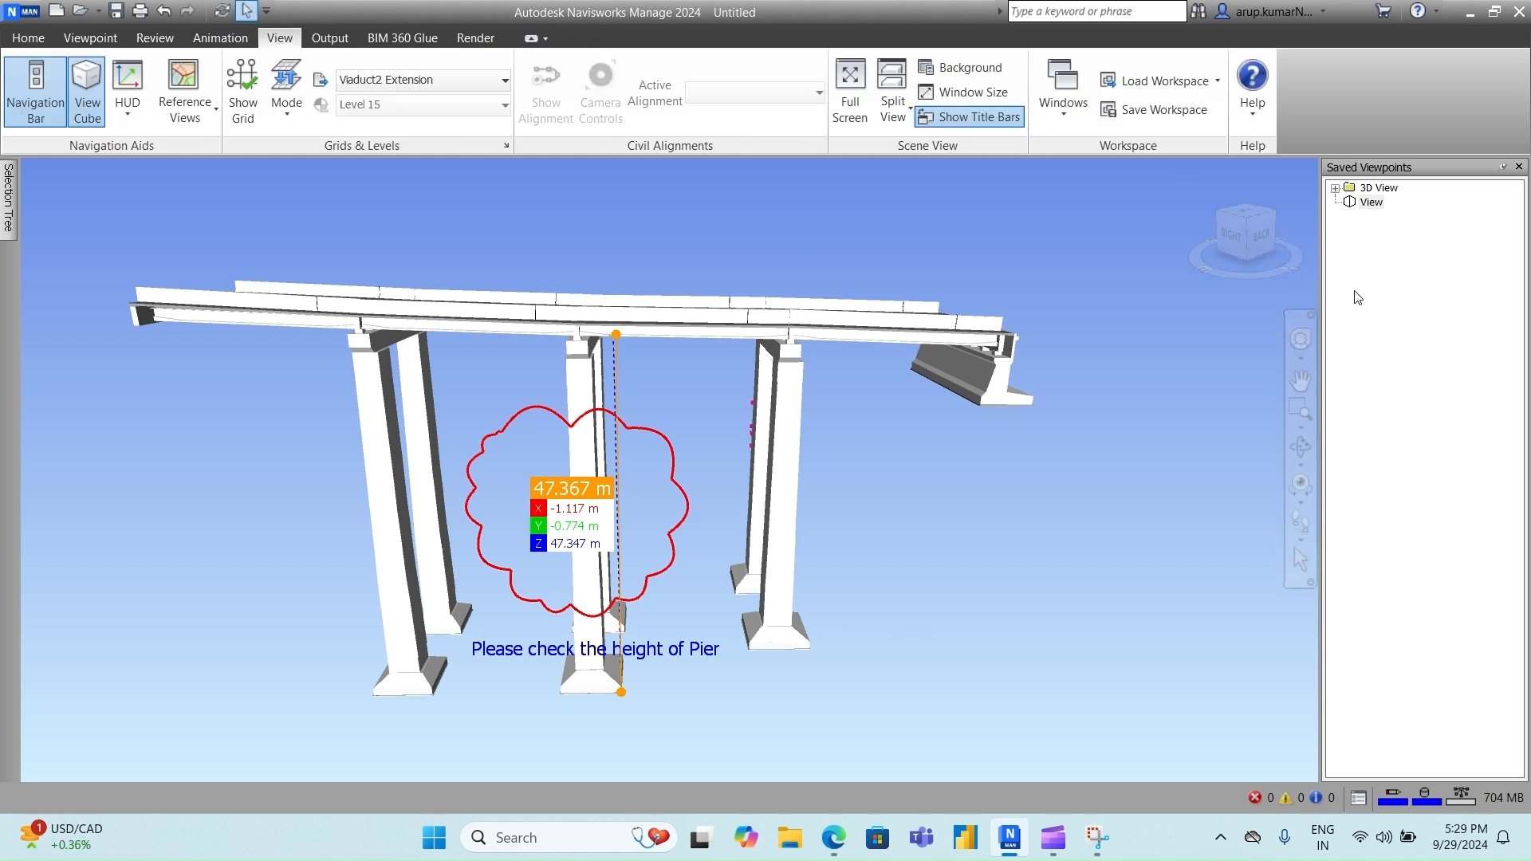
- Save the current view as a viewpoint named V1, and reopen the saved View viewpoint with the markups
right_click(1396, 269)
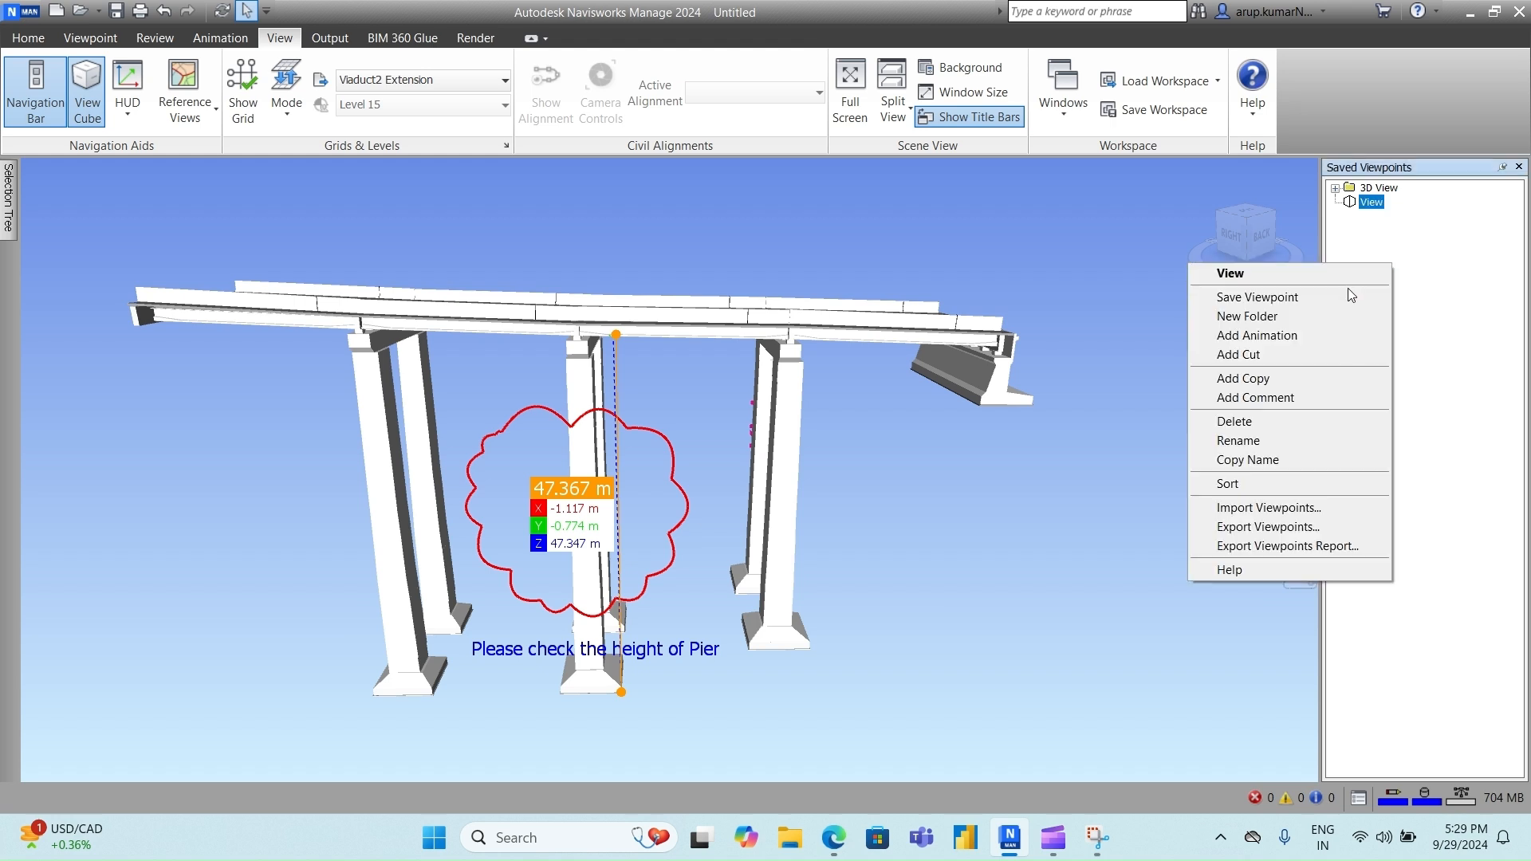
click(1333, 299)
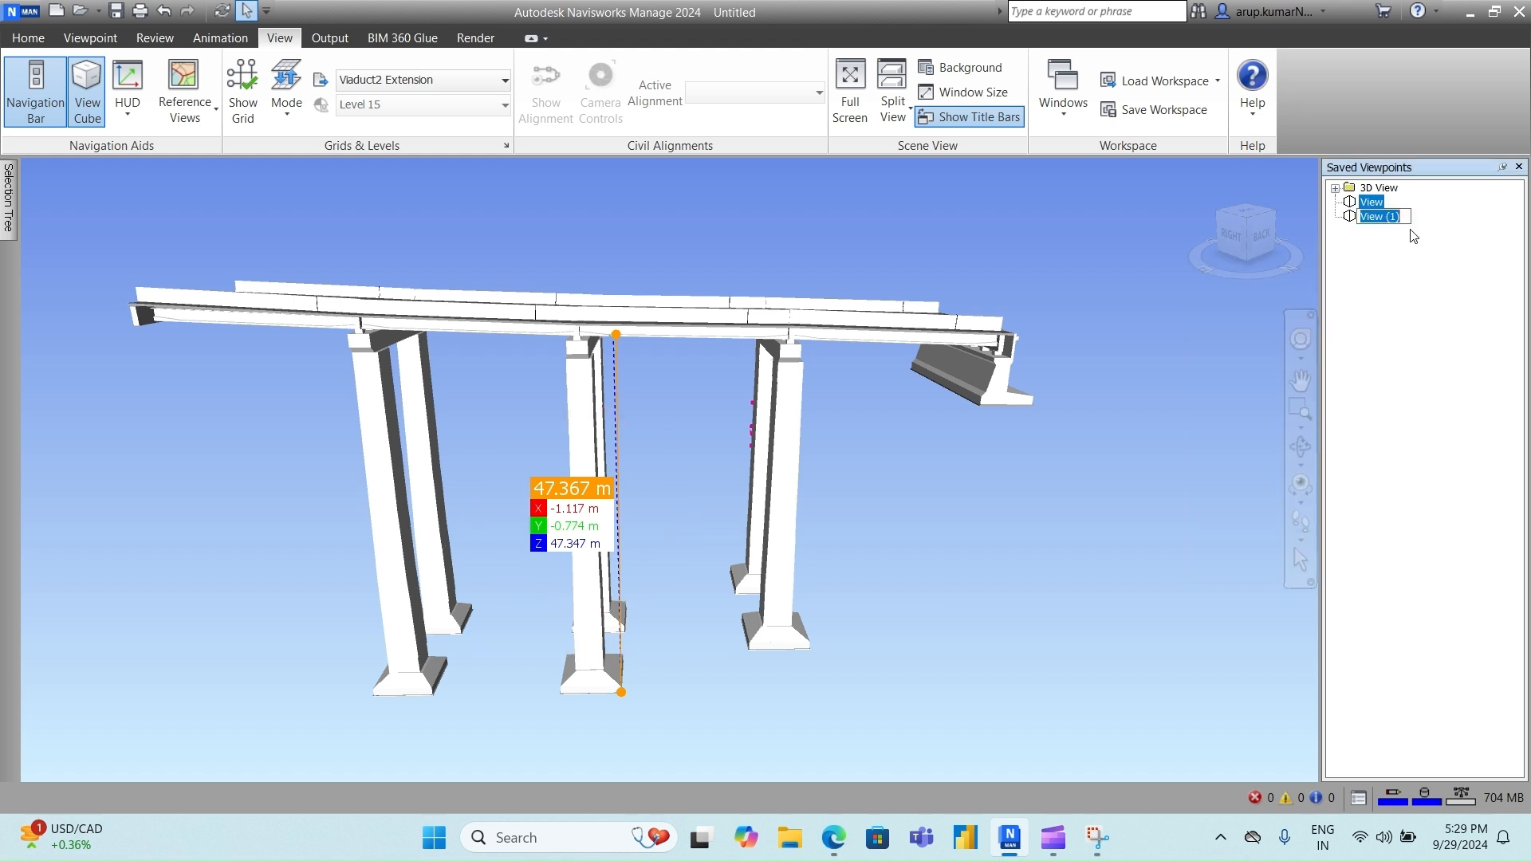
text(V1)
click(1373, 204)
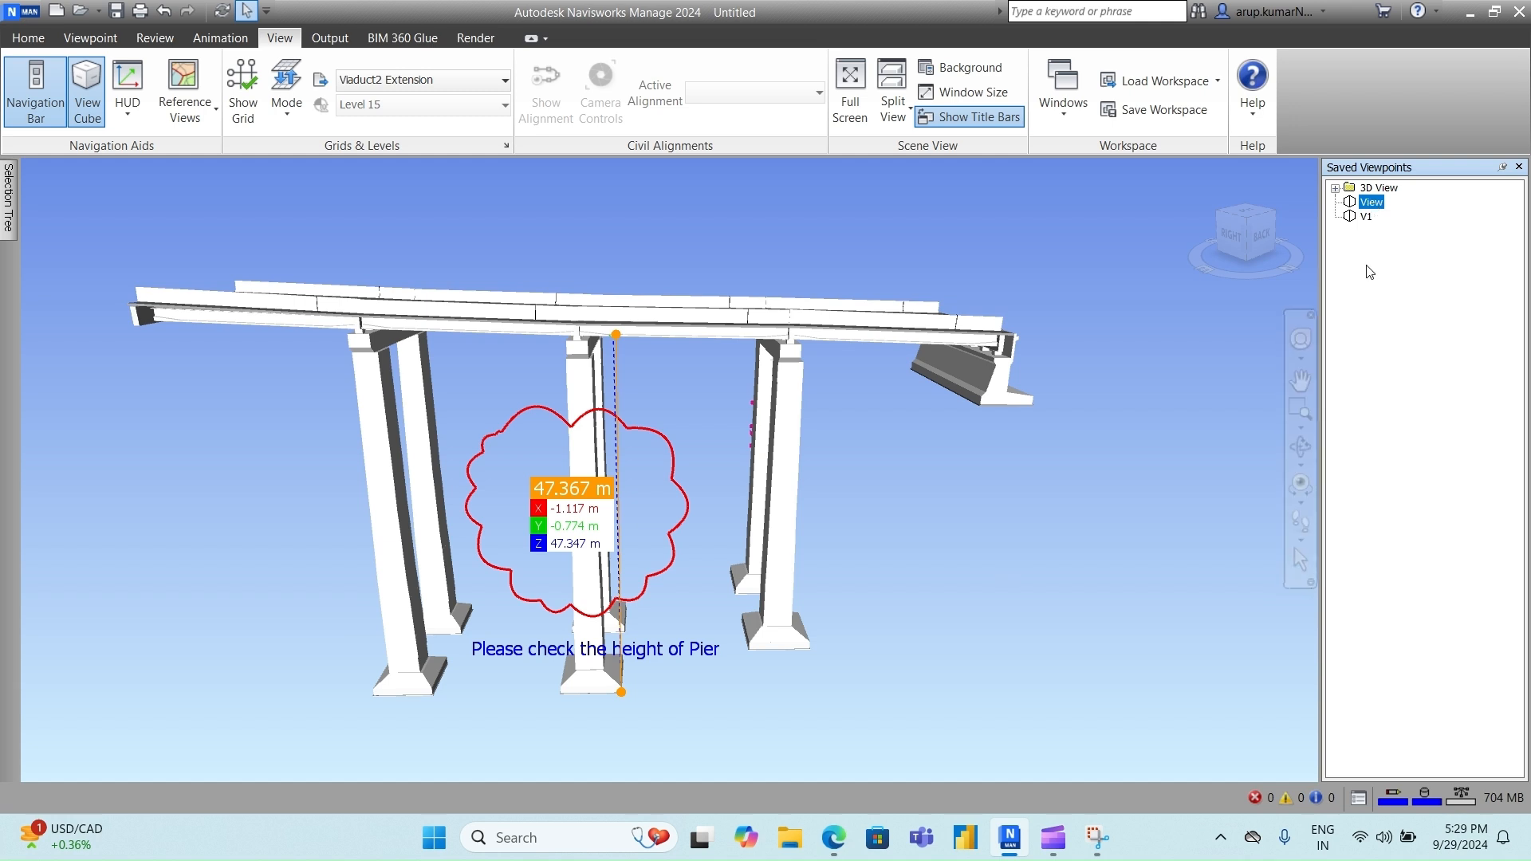
- Delete the V1 viewpoint and reopen the remaining View viewpoint
click(1366, 217)
right_click(1366, 216)
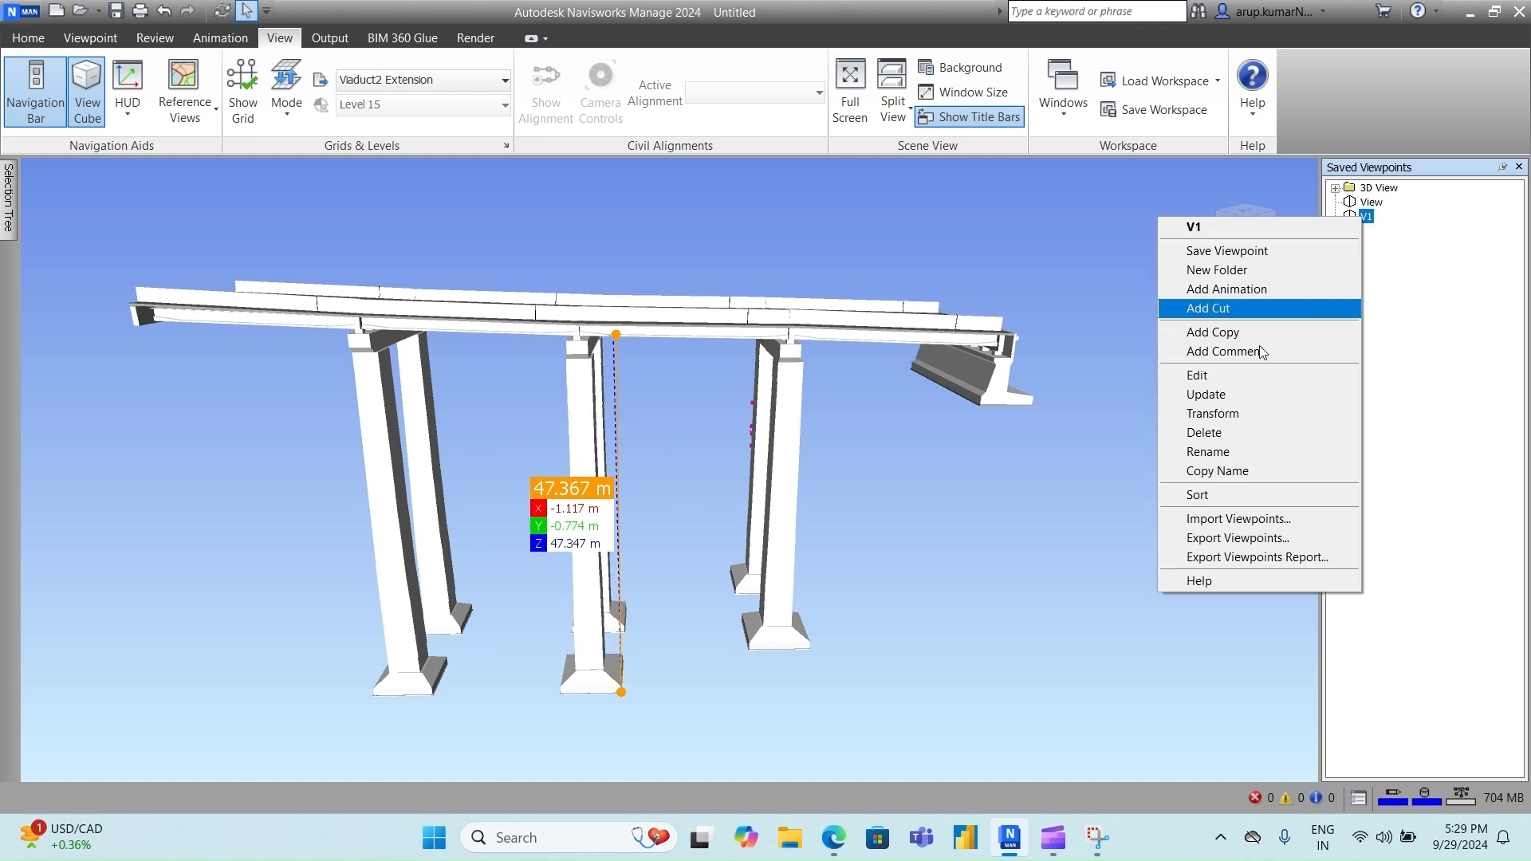
click(1240, 442)
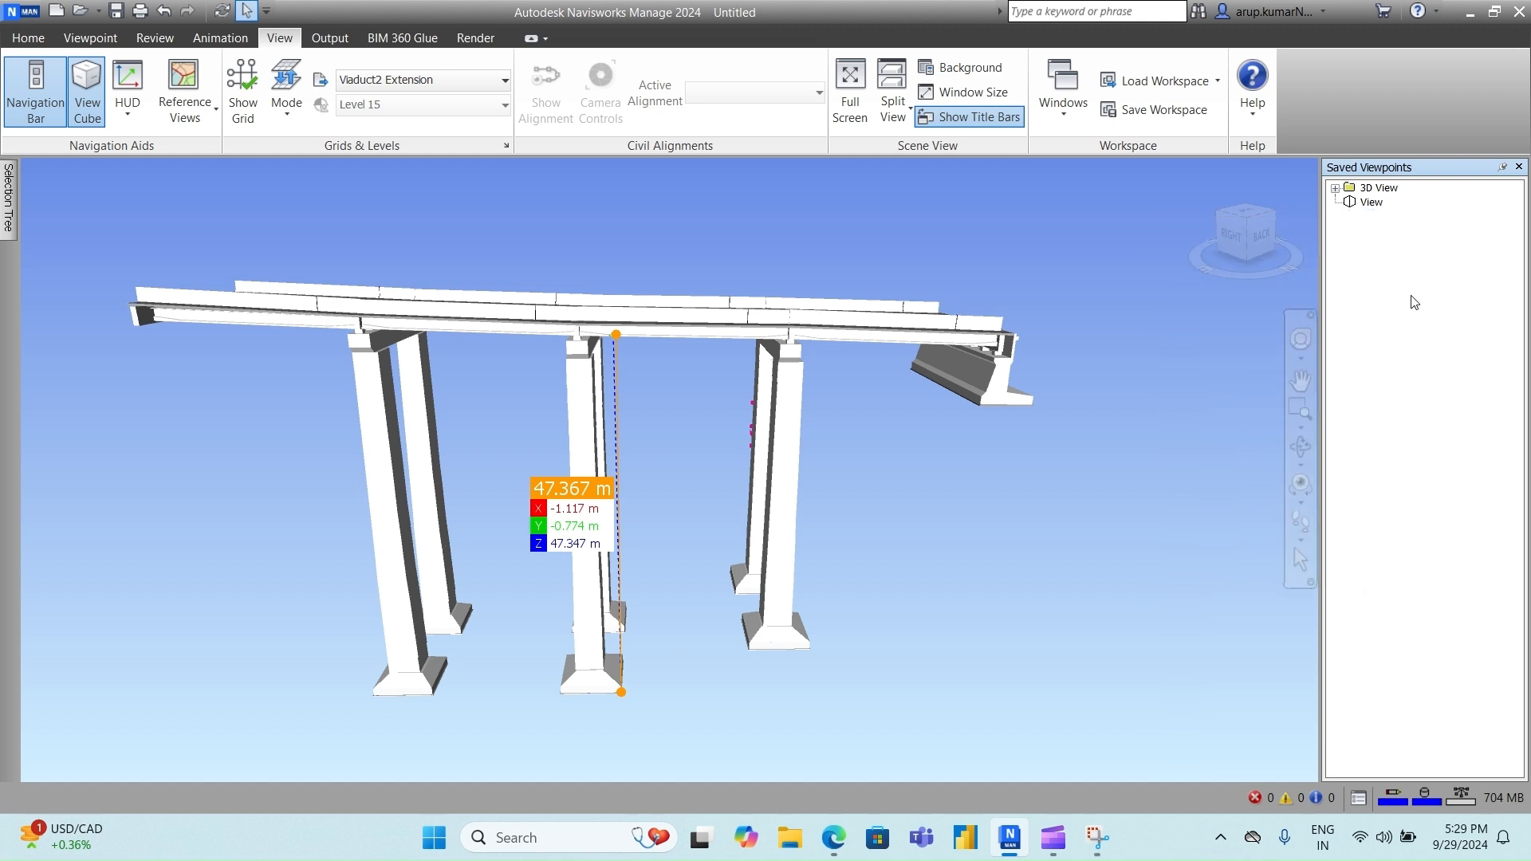
click(1372, 204)
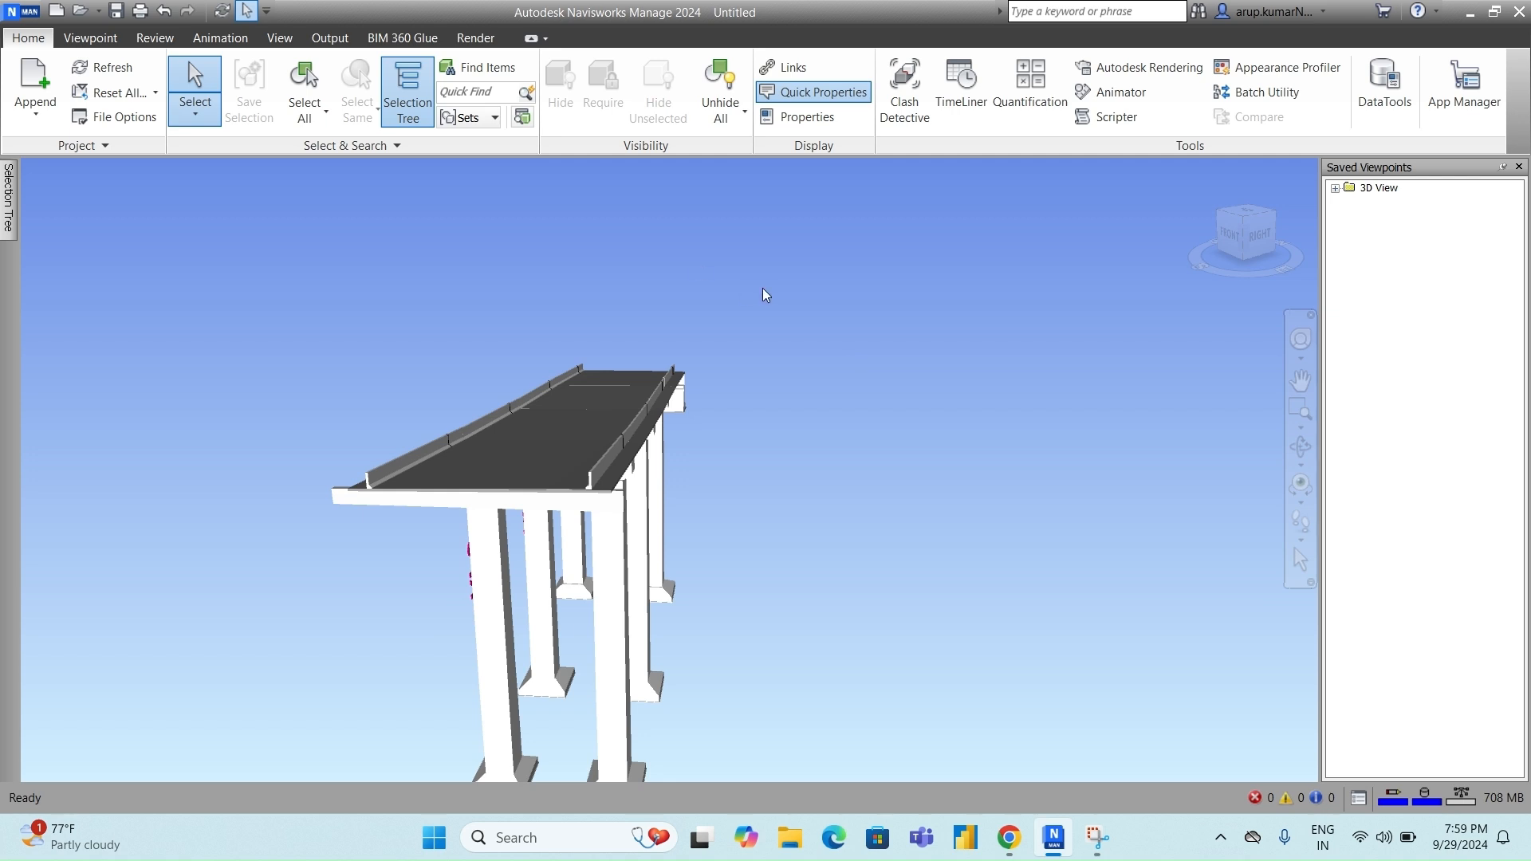
- Activate the Walk navigation mode for moving the camera through the viaduct model
click(105, 40)
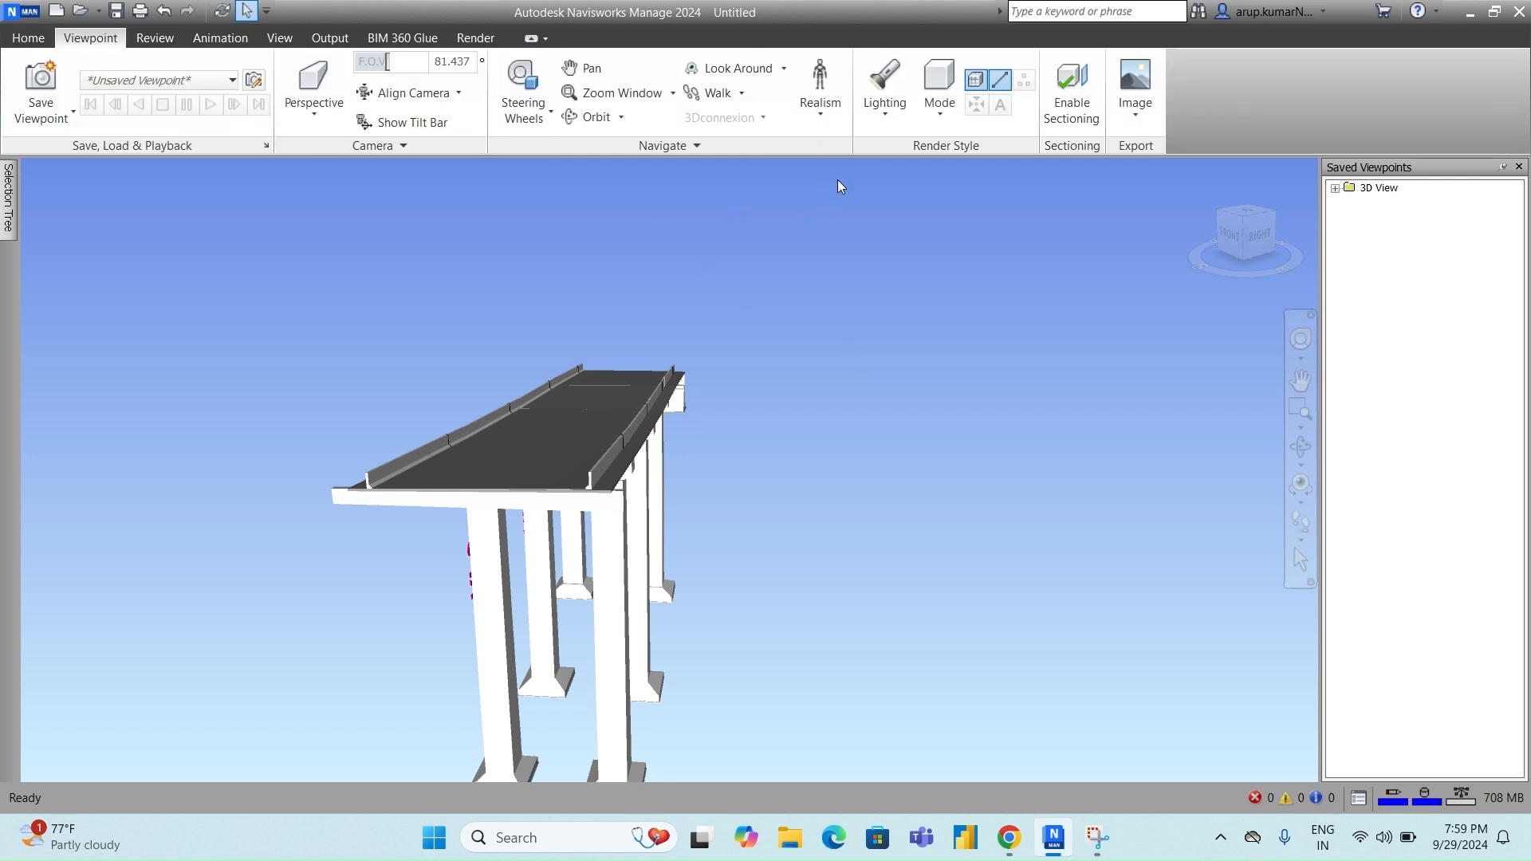
click(726, 95)
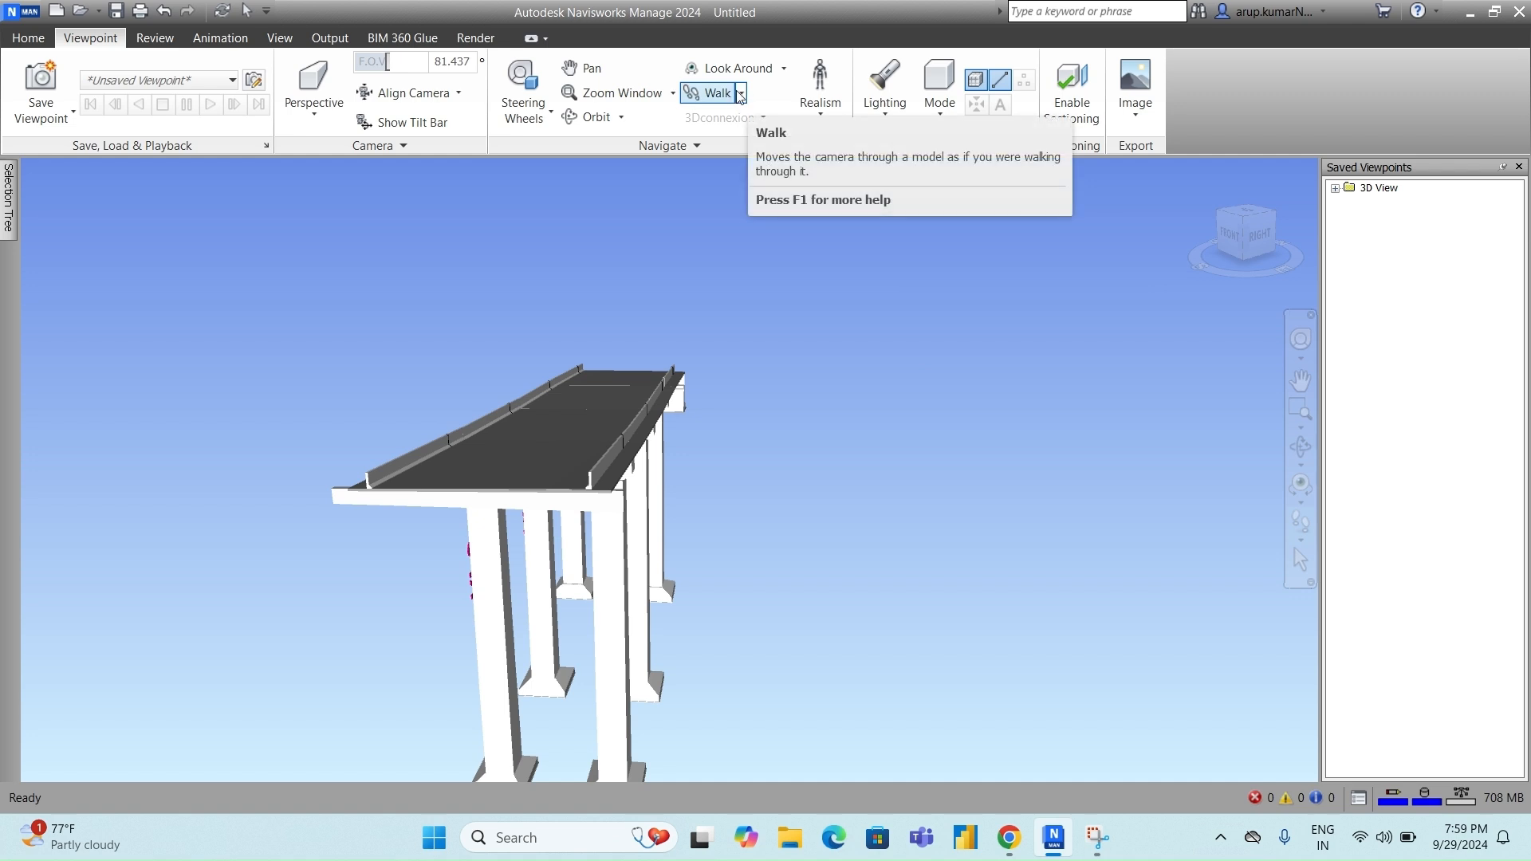
click(742, 94)
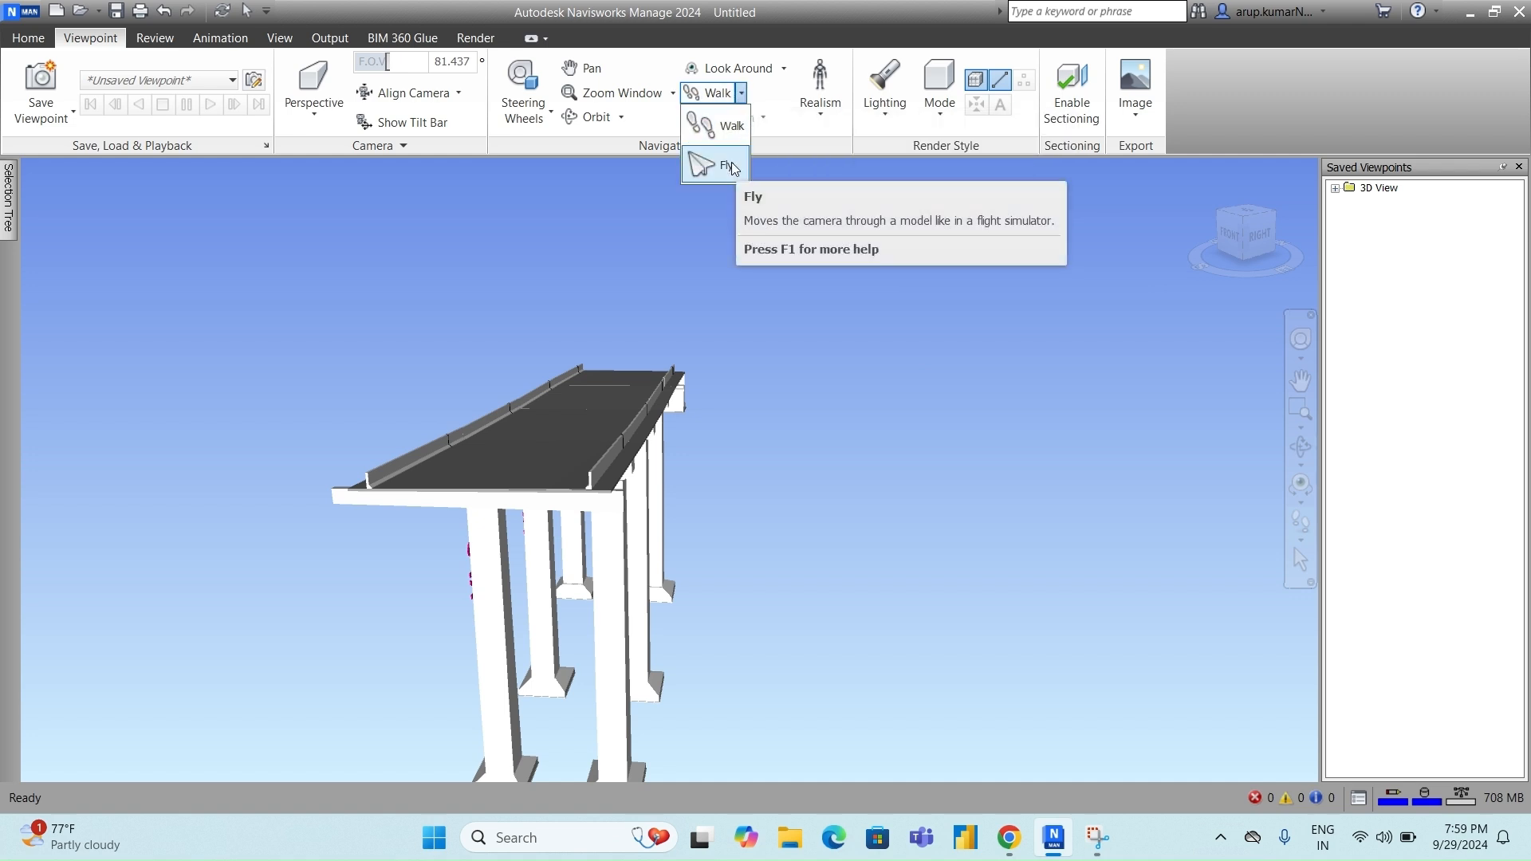
click(733, 130)
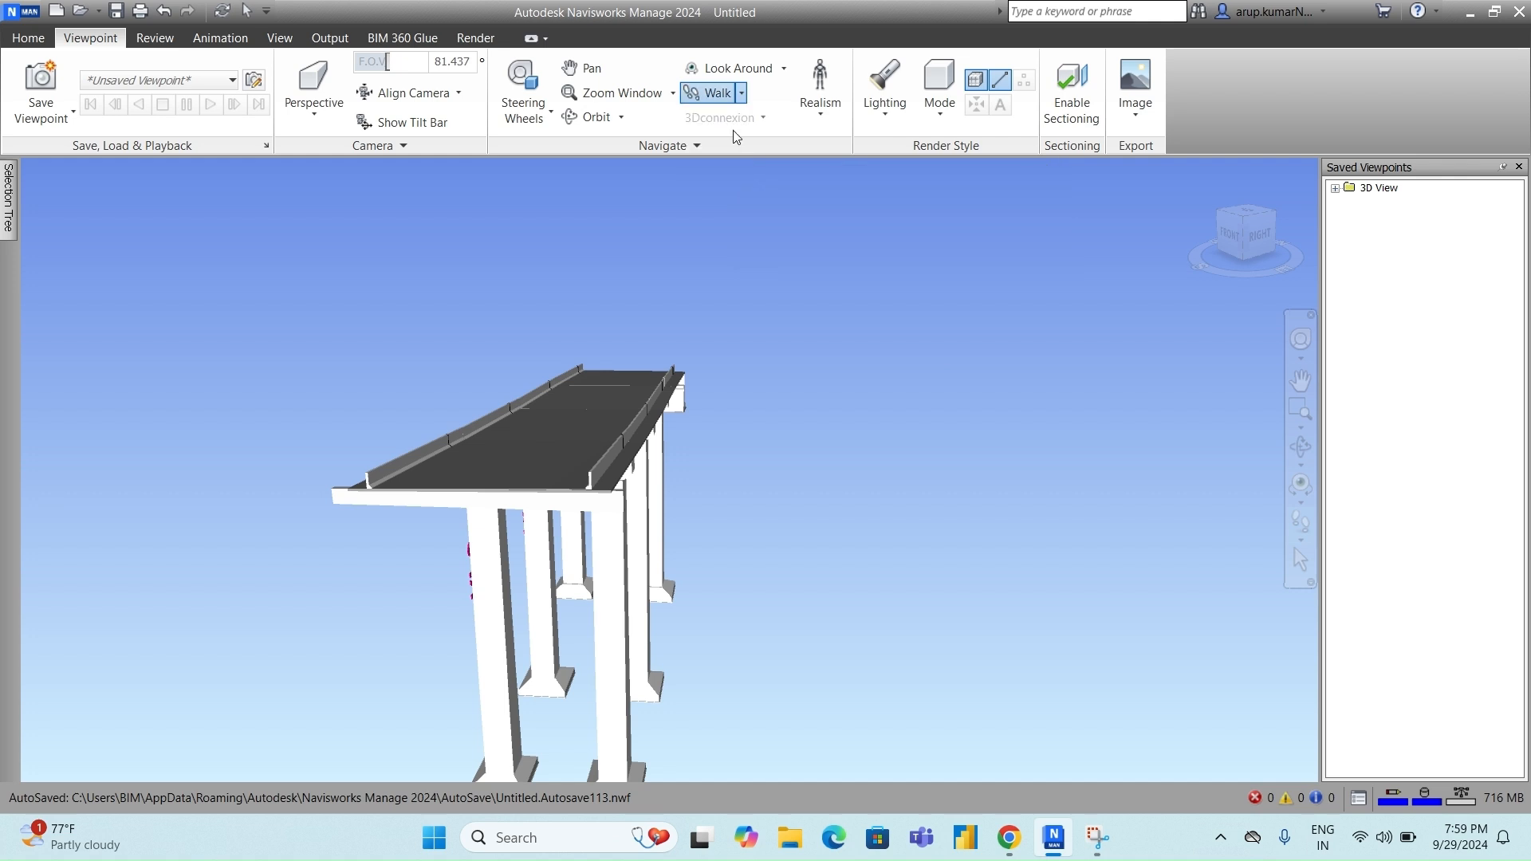
- Try the Third Person realism option to show an avatar in the walk view
click(842, 120)
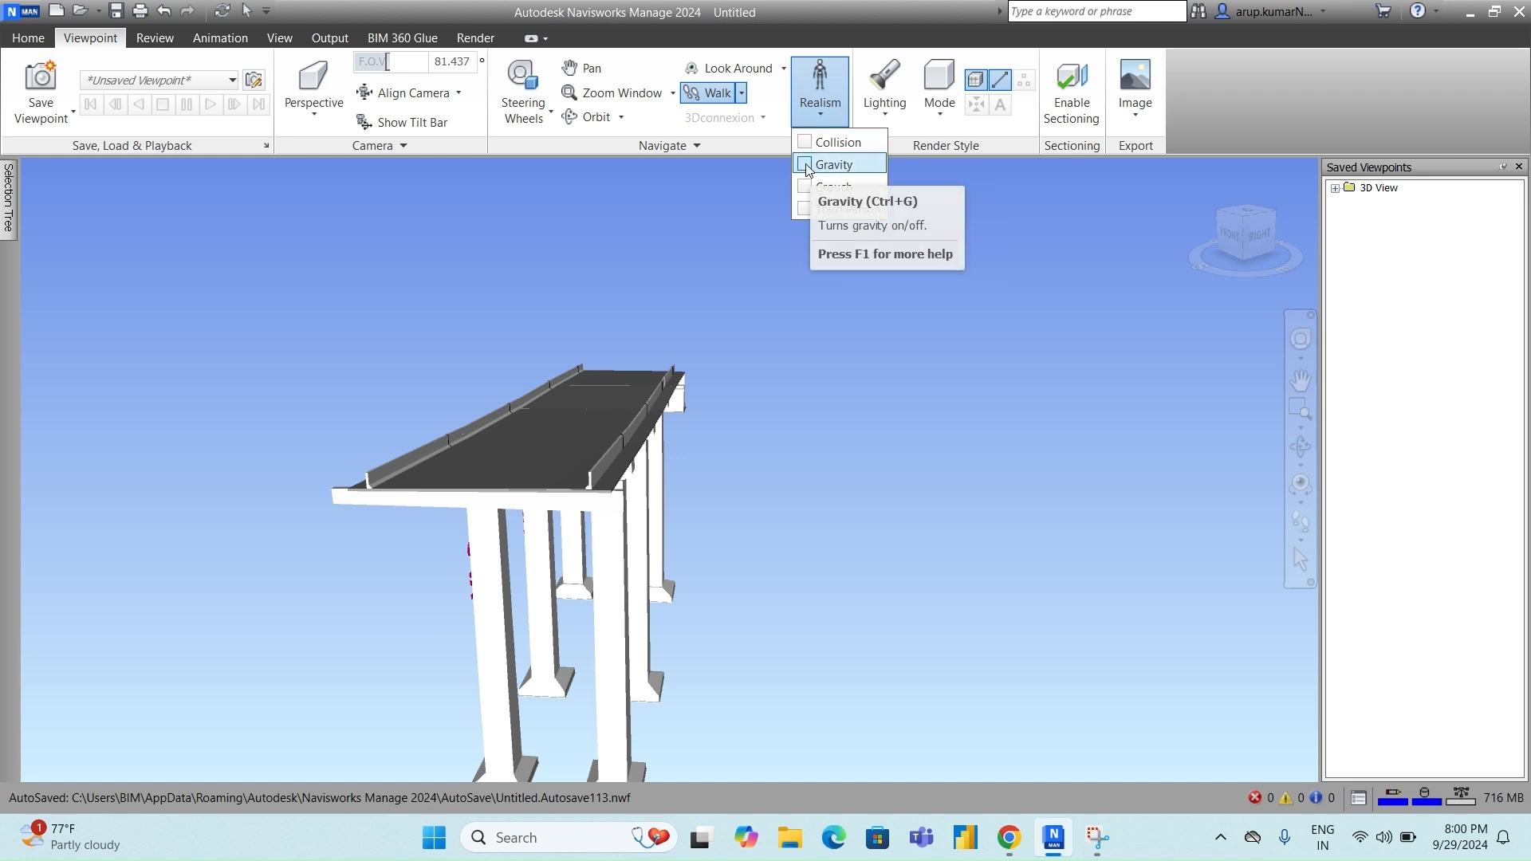
click(806, 214)
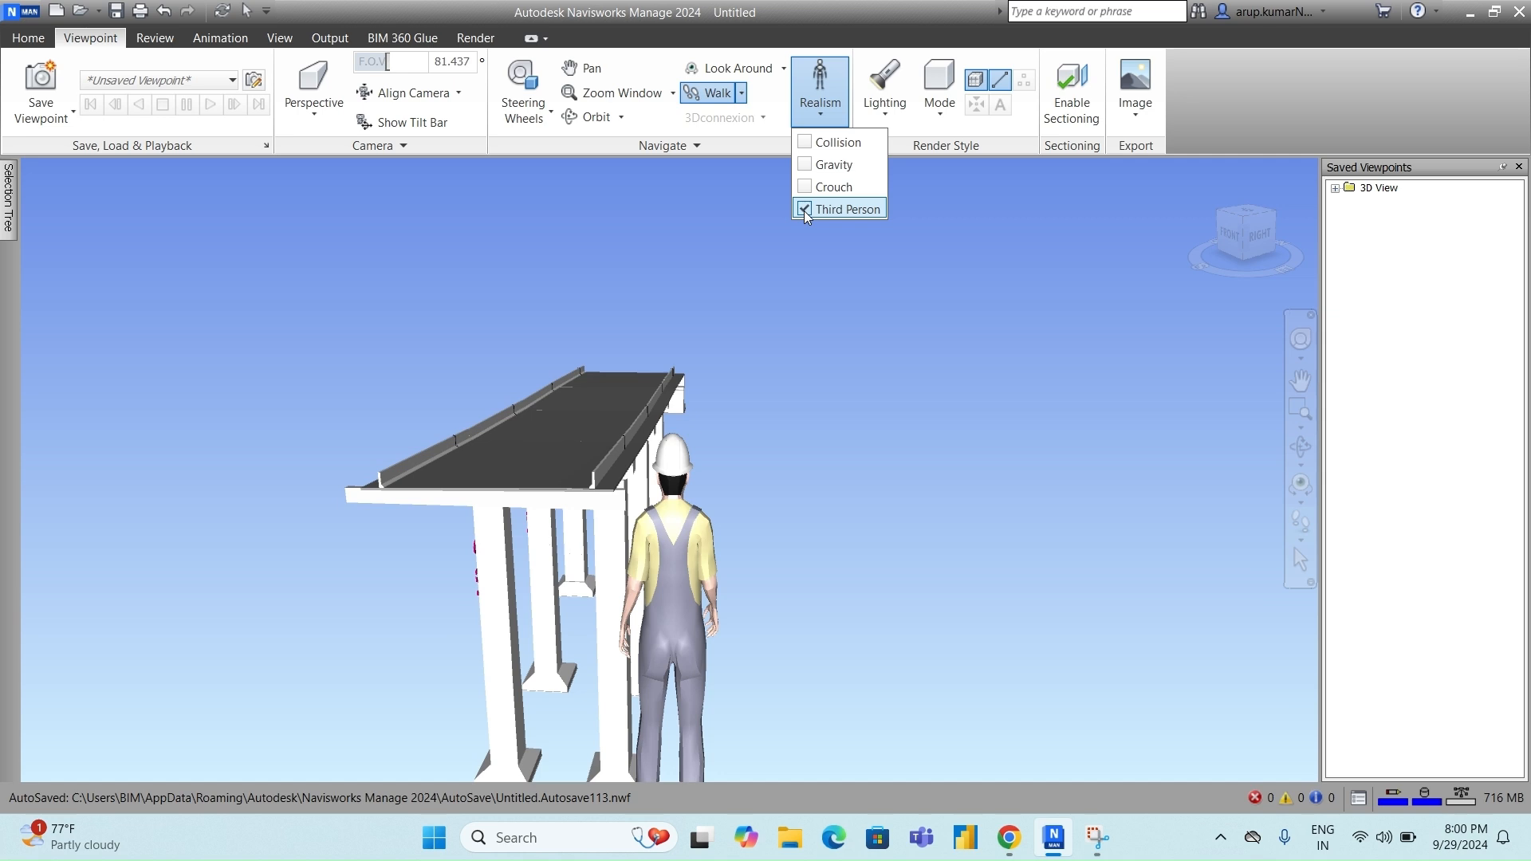
click(571, 386)
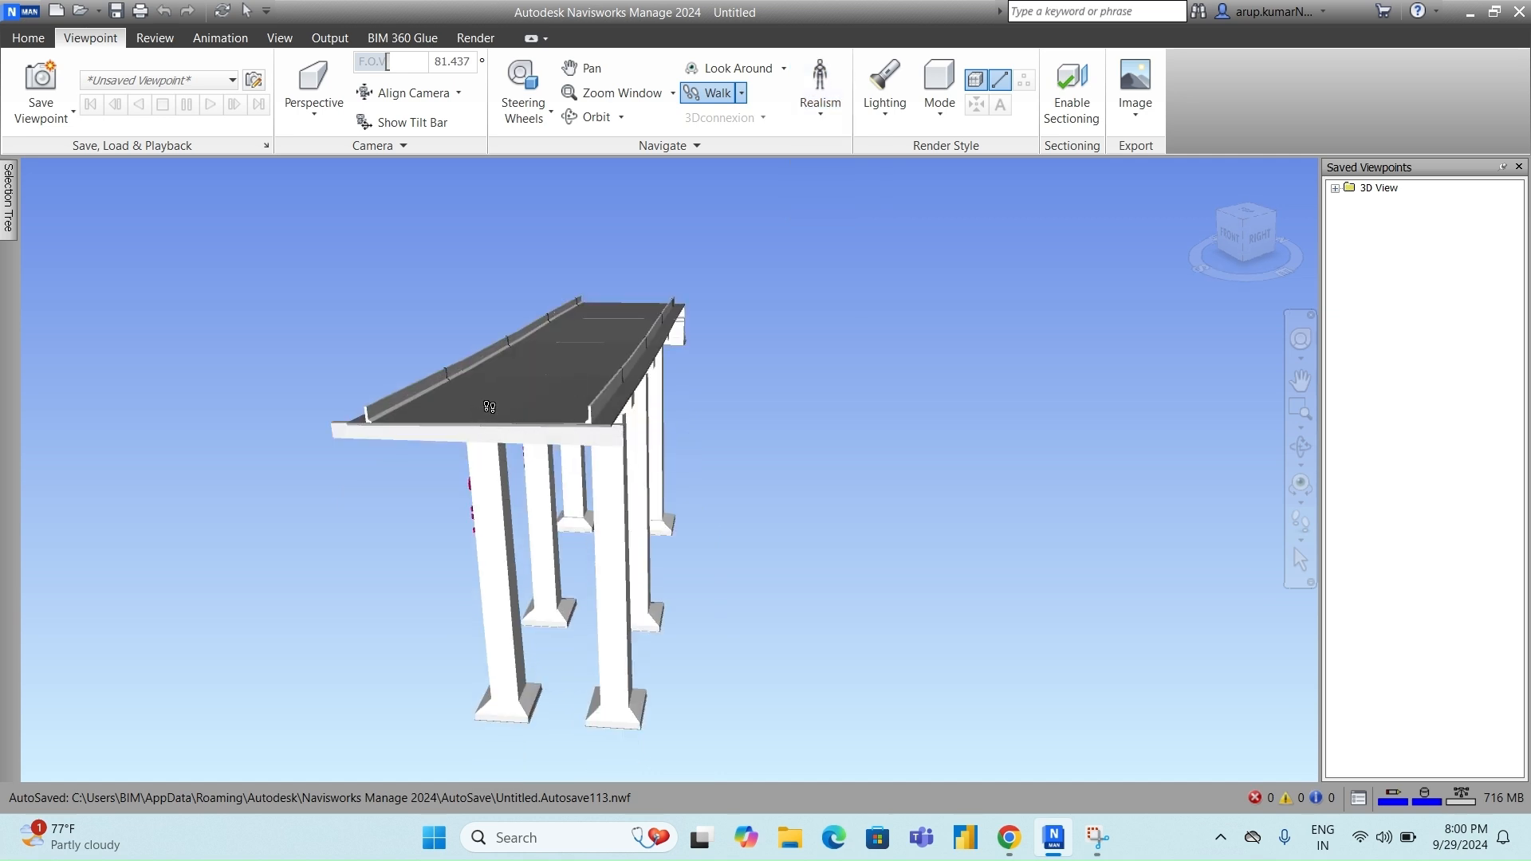
- Walk slightly toward the viaduct deck and save the resulting view as a viewpoint named 1
drag(489, 407, 510, 381)
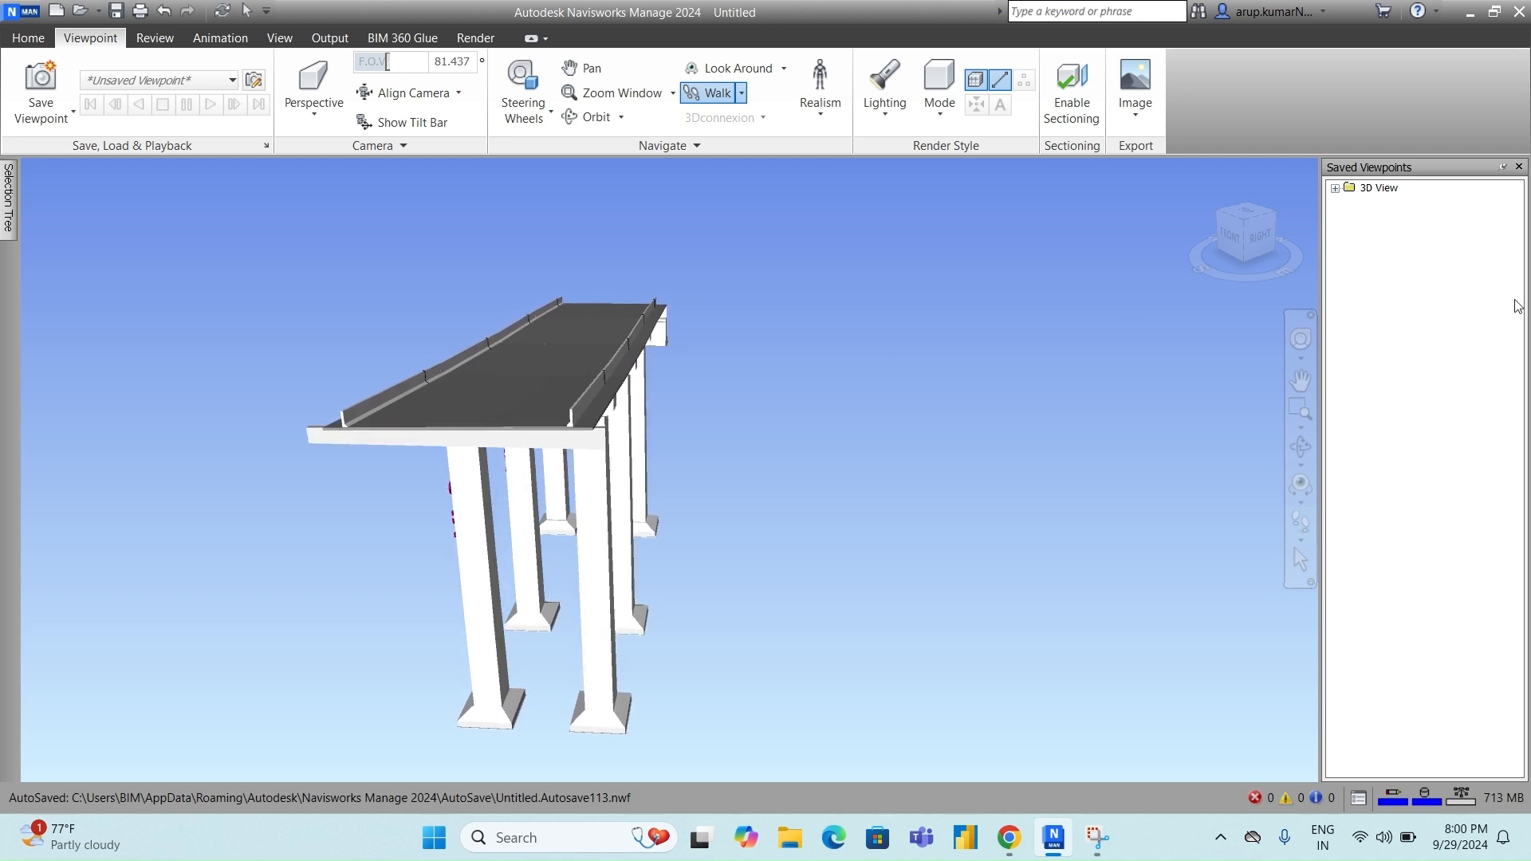
right_click(1420, 270)
click(1396, 281)
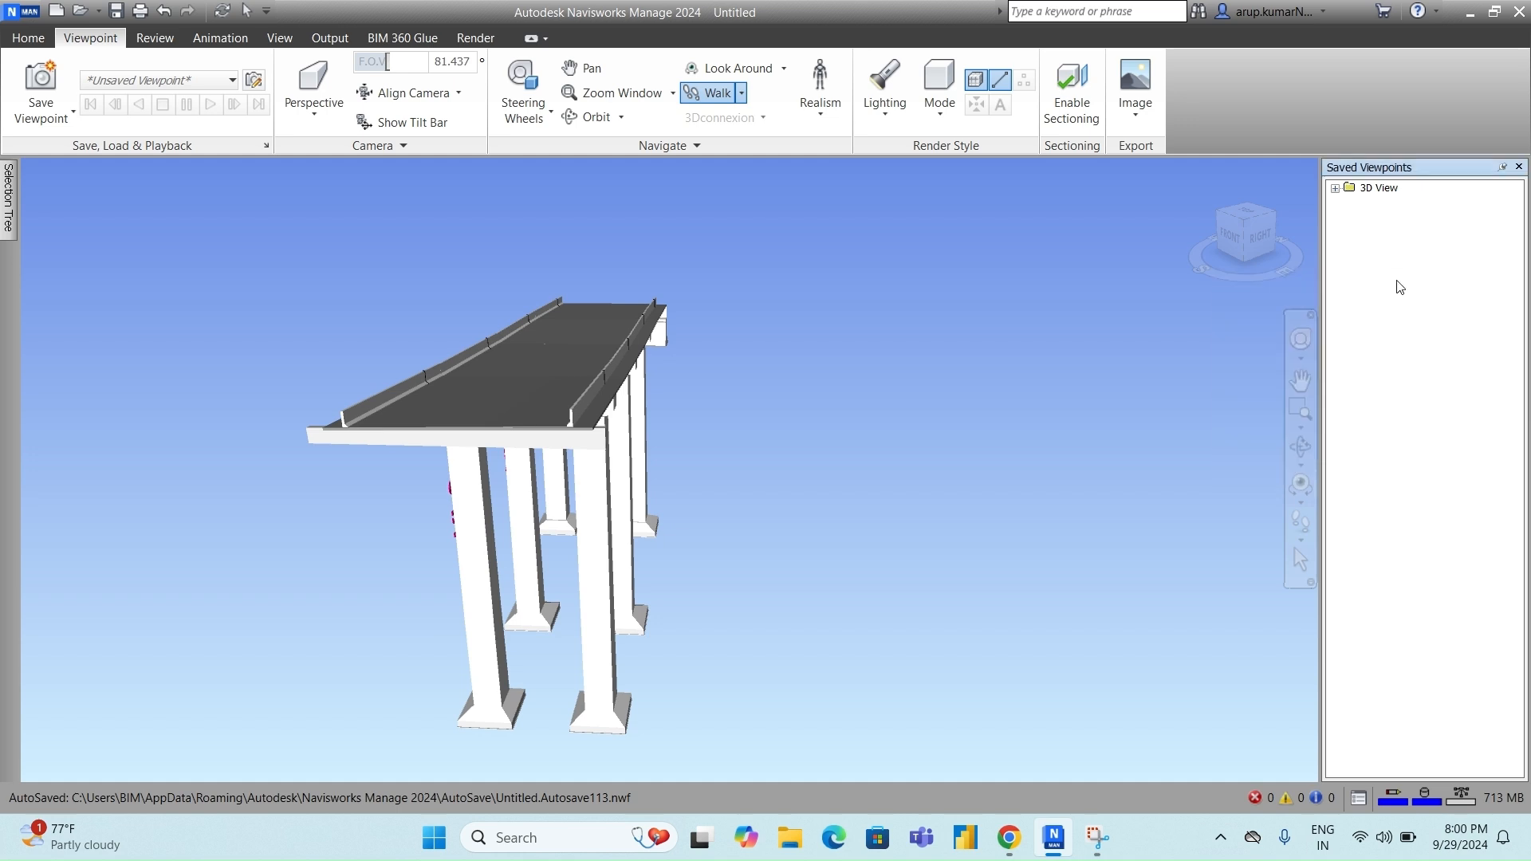
right_click(1399, 257)
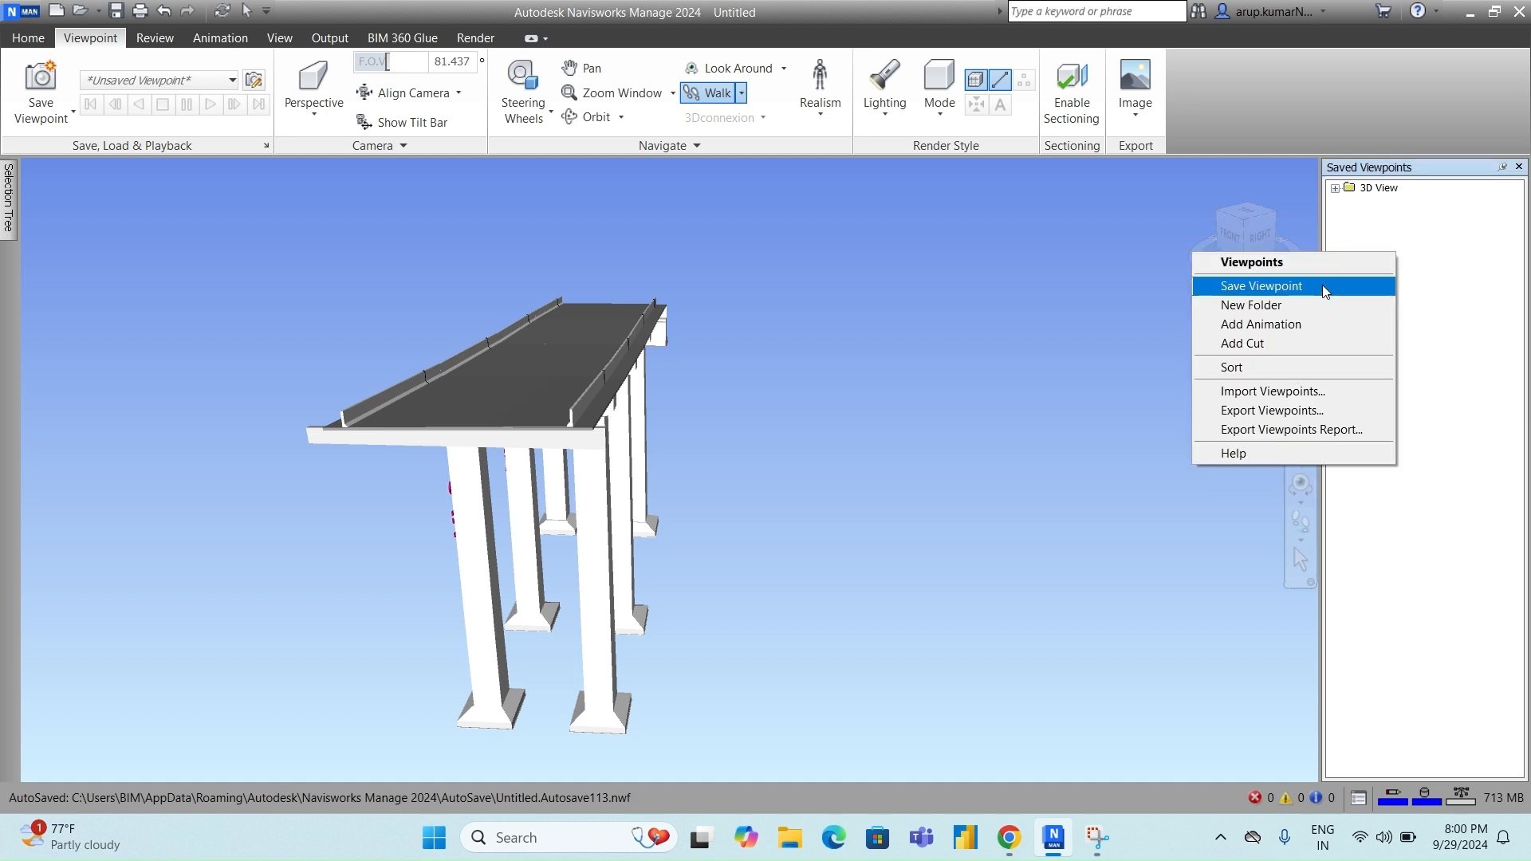
click(1320, 289)
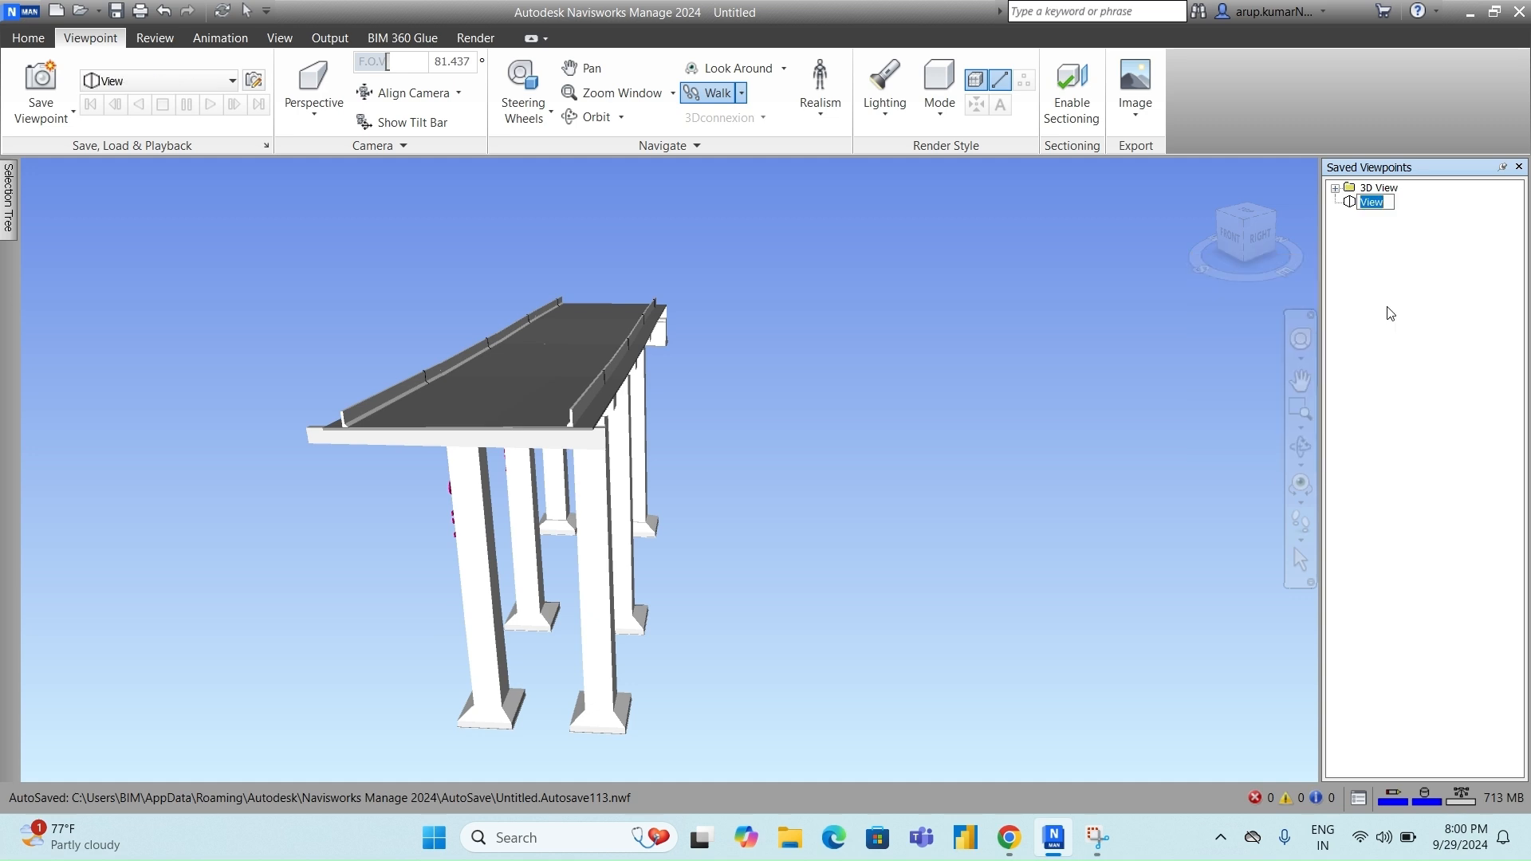
text(1)
click(1003, 379)
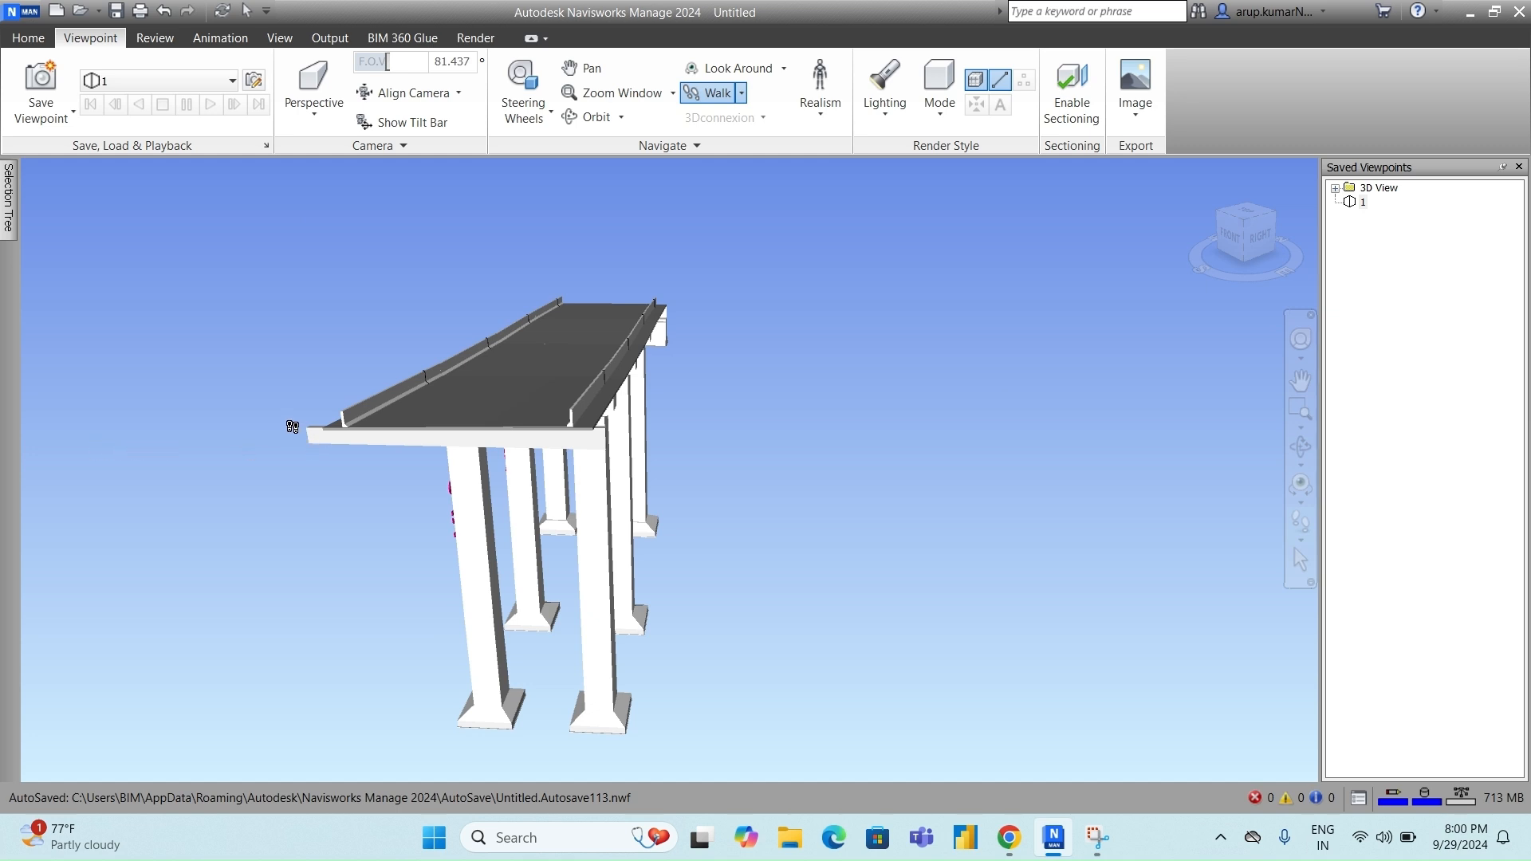
- Walk a short distance forward, turning slightly right, and save the view as viewpoint 2
drag(344, 422, 386, 403)
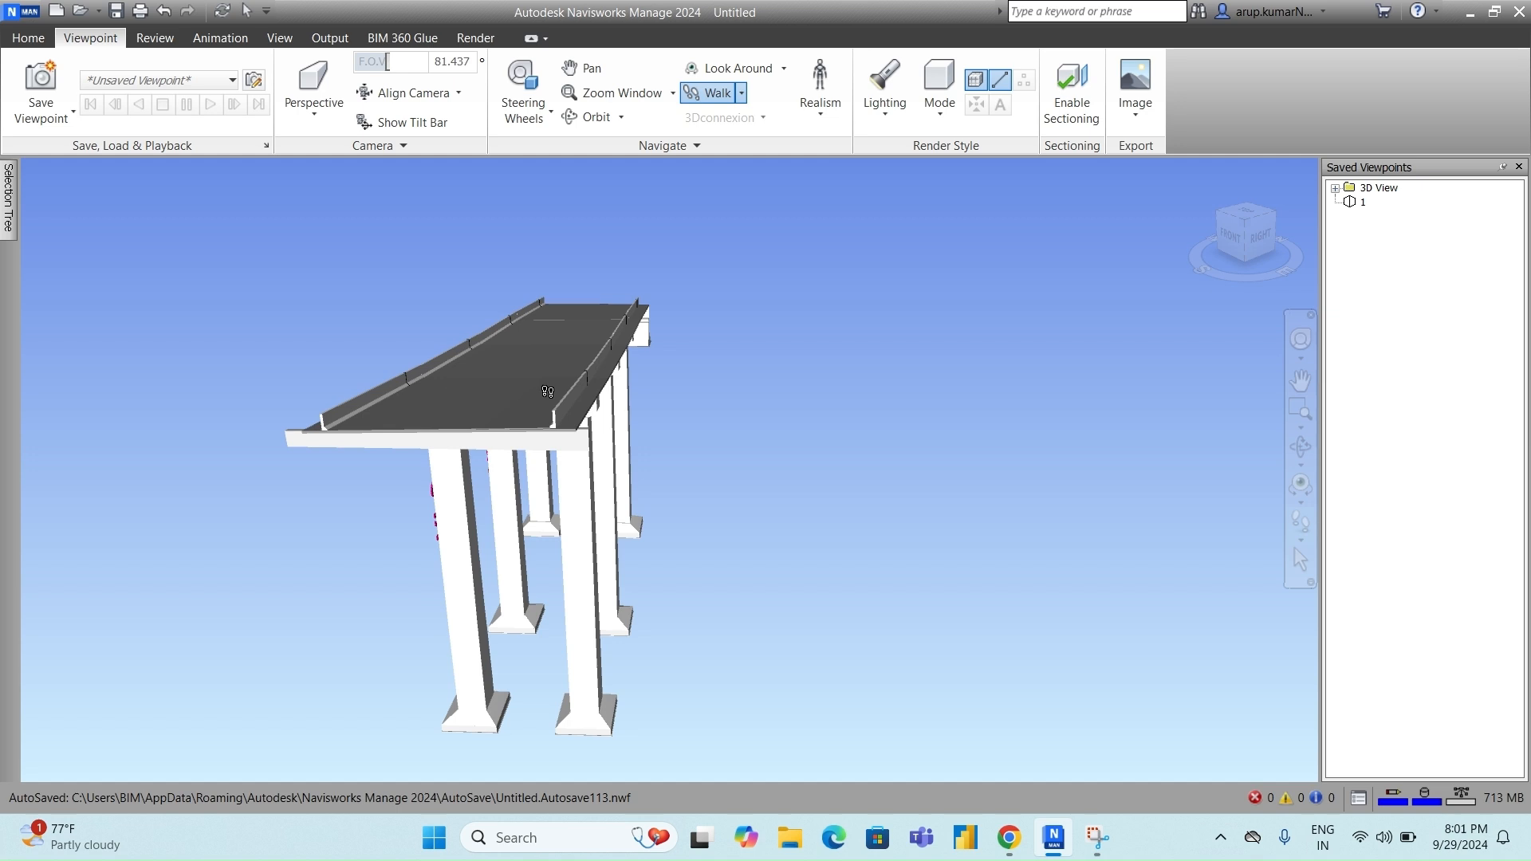
right_click(1372, 288)
click(1339, 321)
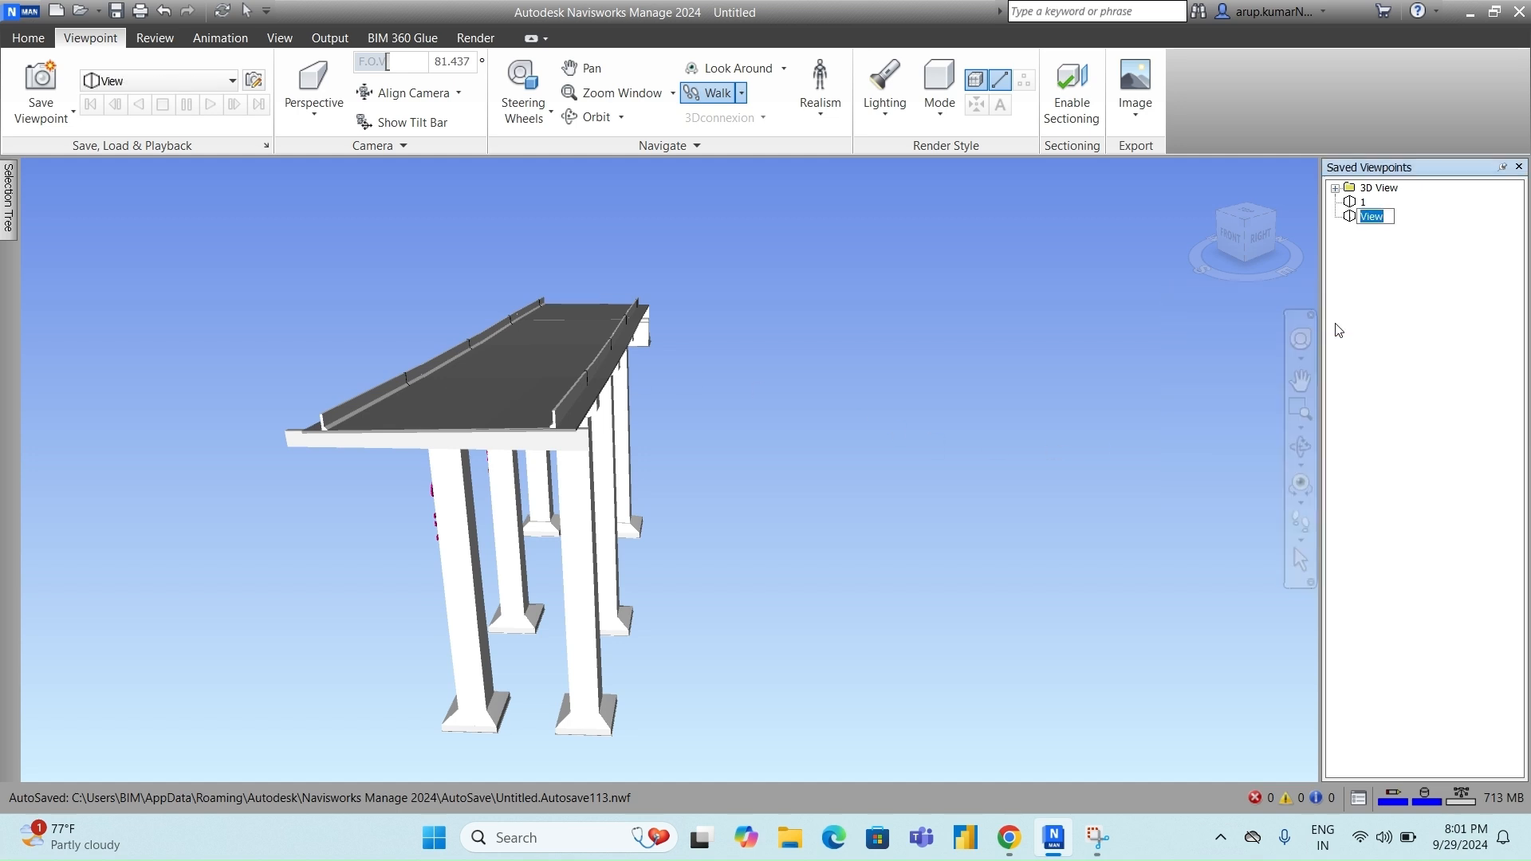
text(2)
click(956, 542)
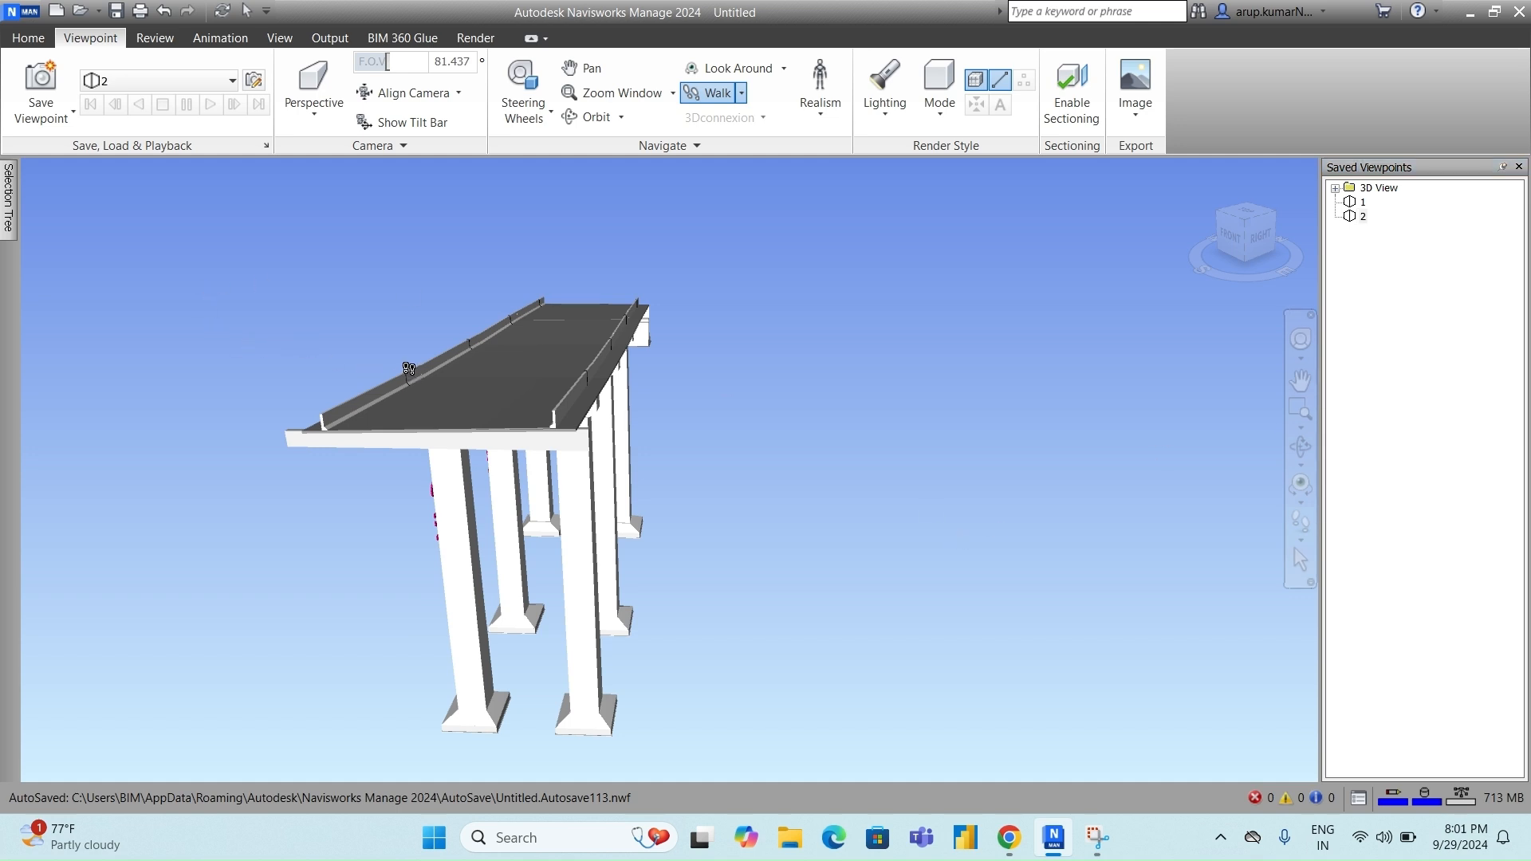
- Walk another small move toward the deck and save the view as viewpoint 3
drag(410, 367, 455, 345)
right_click(1367, 299)
click(1333, 331)
text(3)
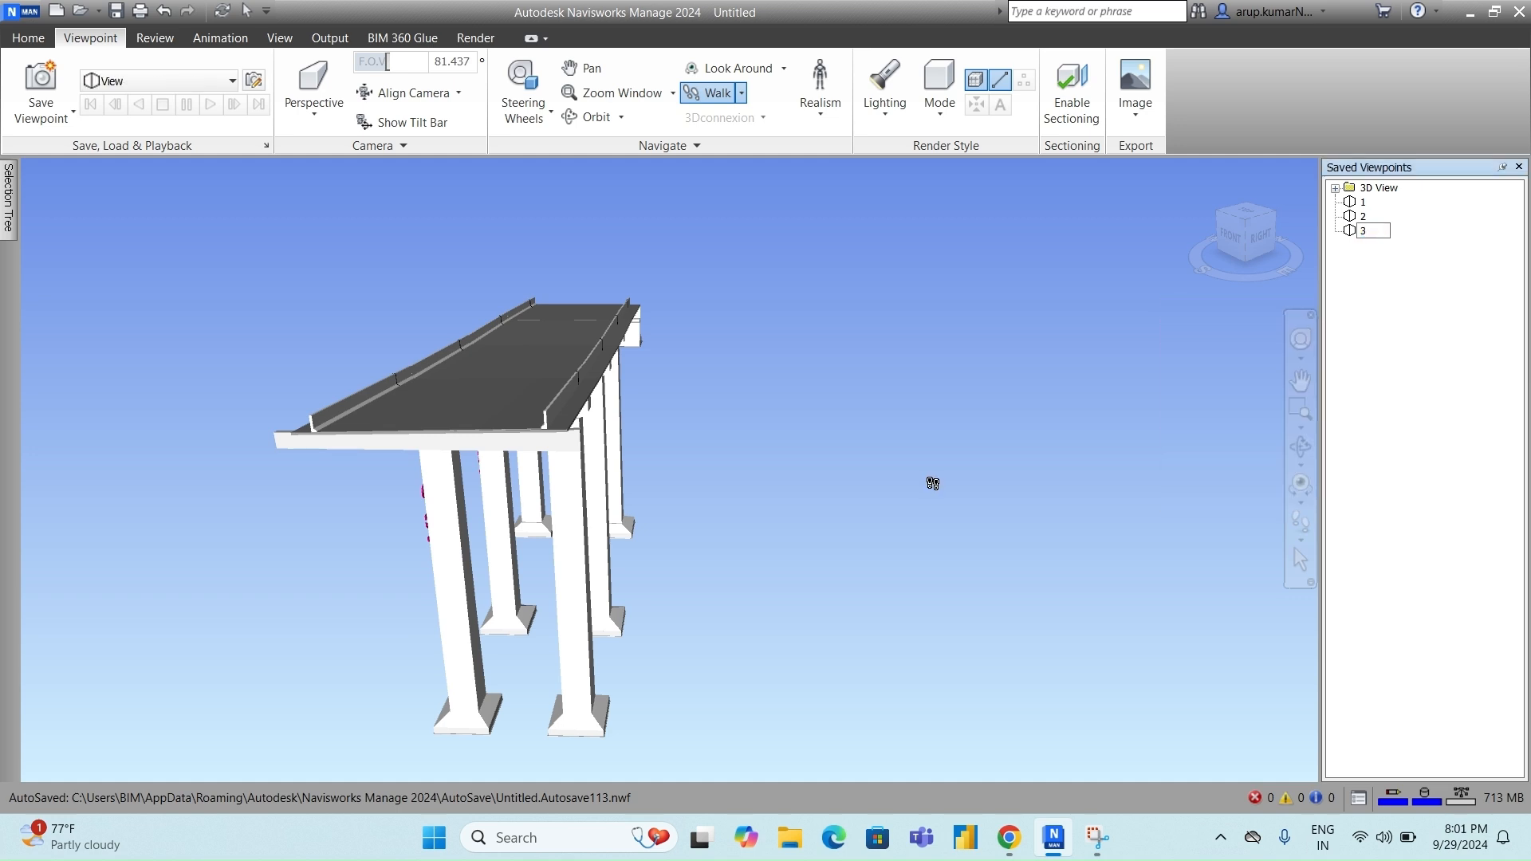
click(934, 482)
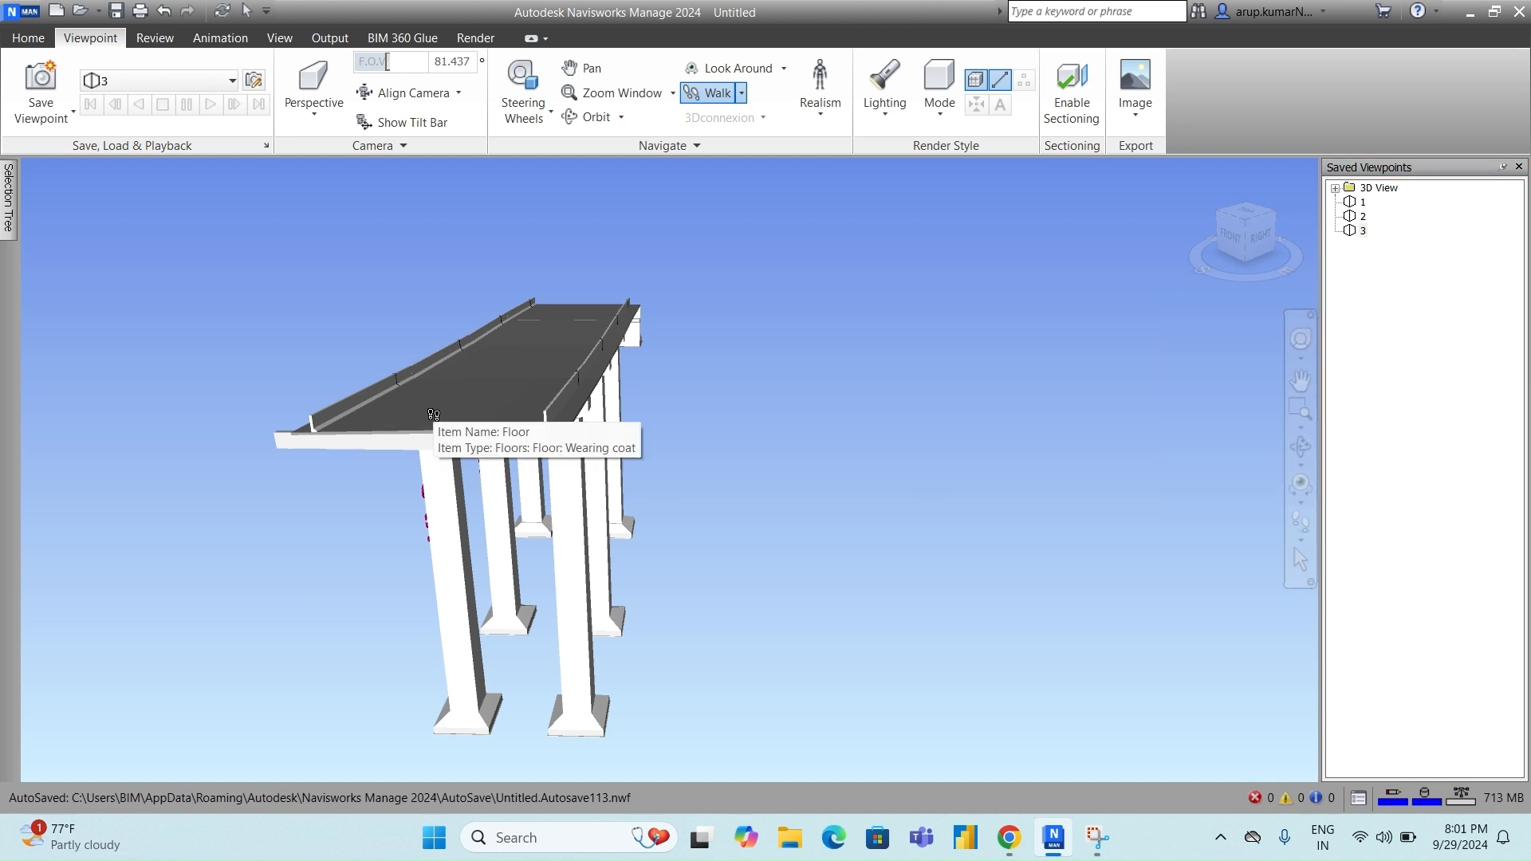
- Advance the walk slightly toward the viaduct and save the view as viewpoint 4
drag(434, 413, 474, 375)
right_click(1377, 301)
click(1332, 332)
text(4)
key(Return)
- Continue walking forward with a slight right turn and save the view as viewpoint 5
drag(400, 402, 528, 350)
right_click(1377, 306)
click(1330, 344)
text(5)
key(Return)
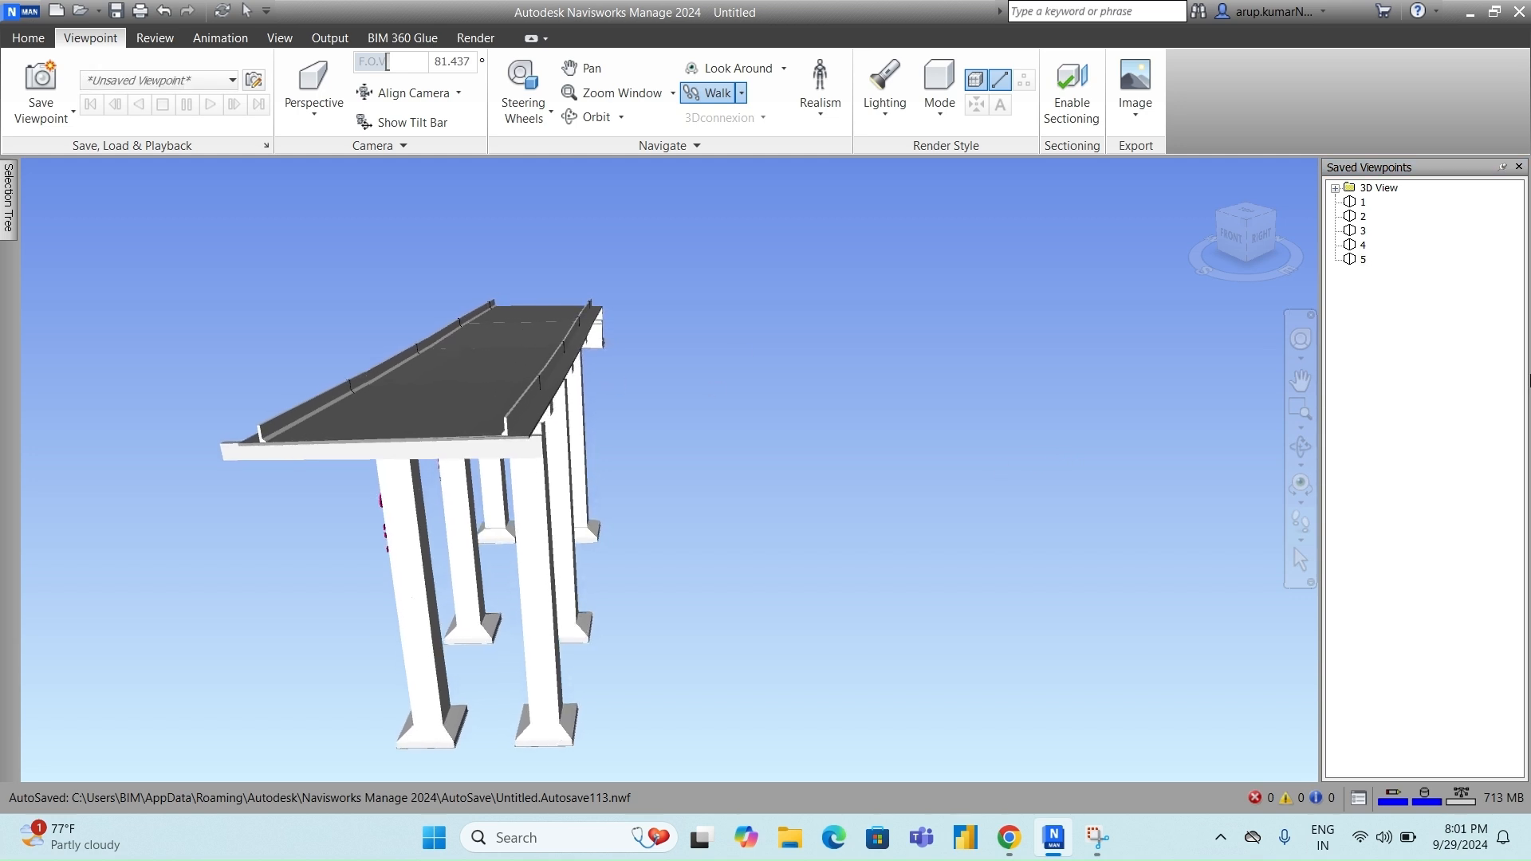
- Save the current walk position as viewpoint 6
right_click(1419, 332)
click(1377, 367)
text(6)
key(Return)
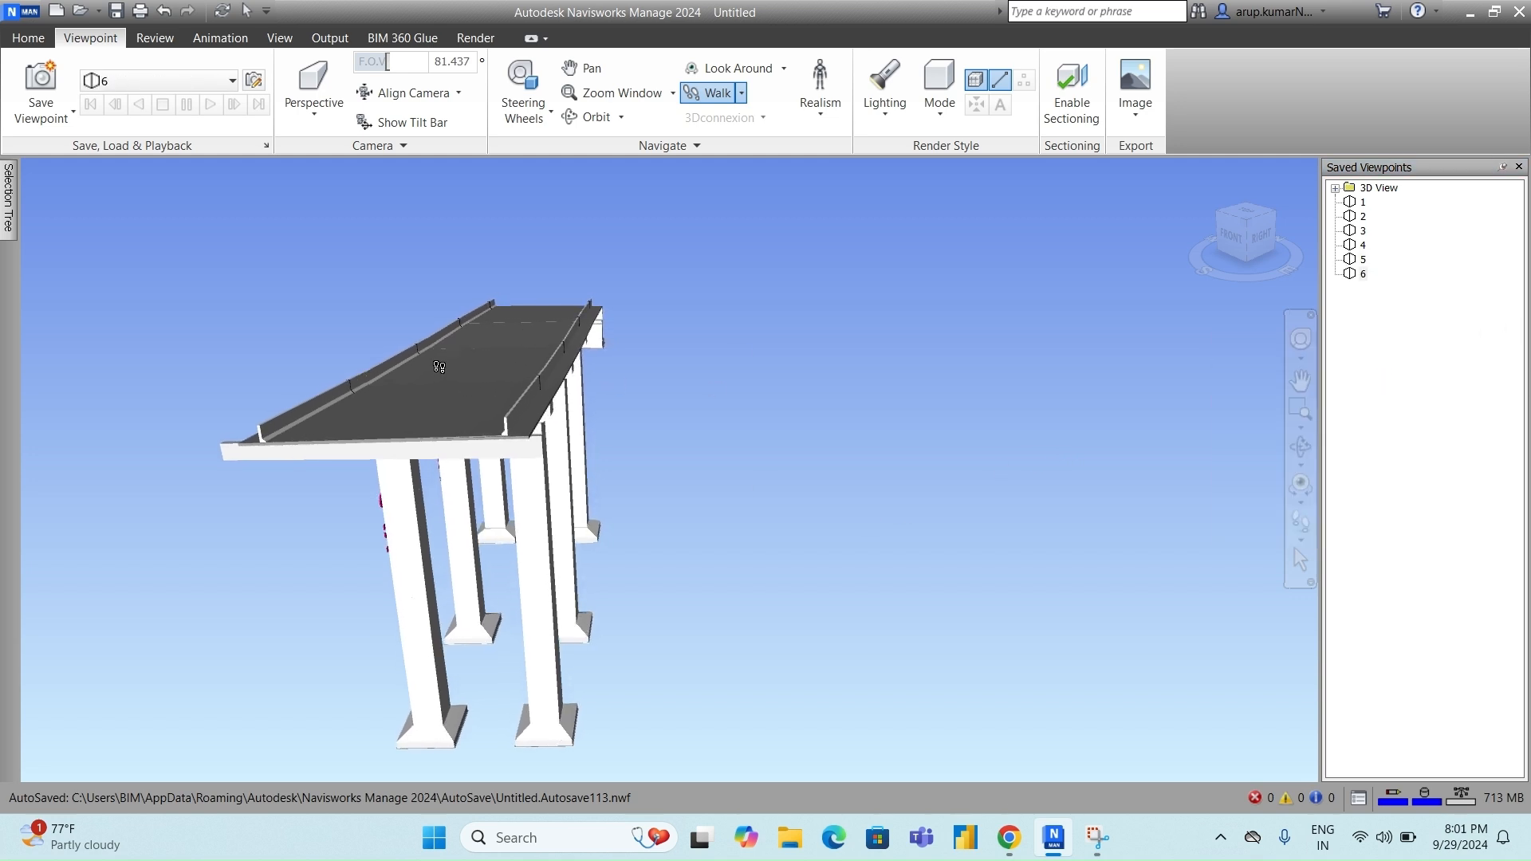
- Walk closer to the near end of the deck and save the view as viewpoint 7
drag(454, 337, 465, 294)
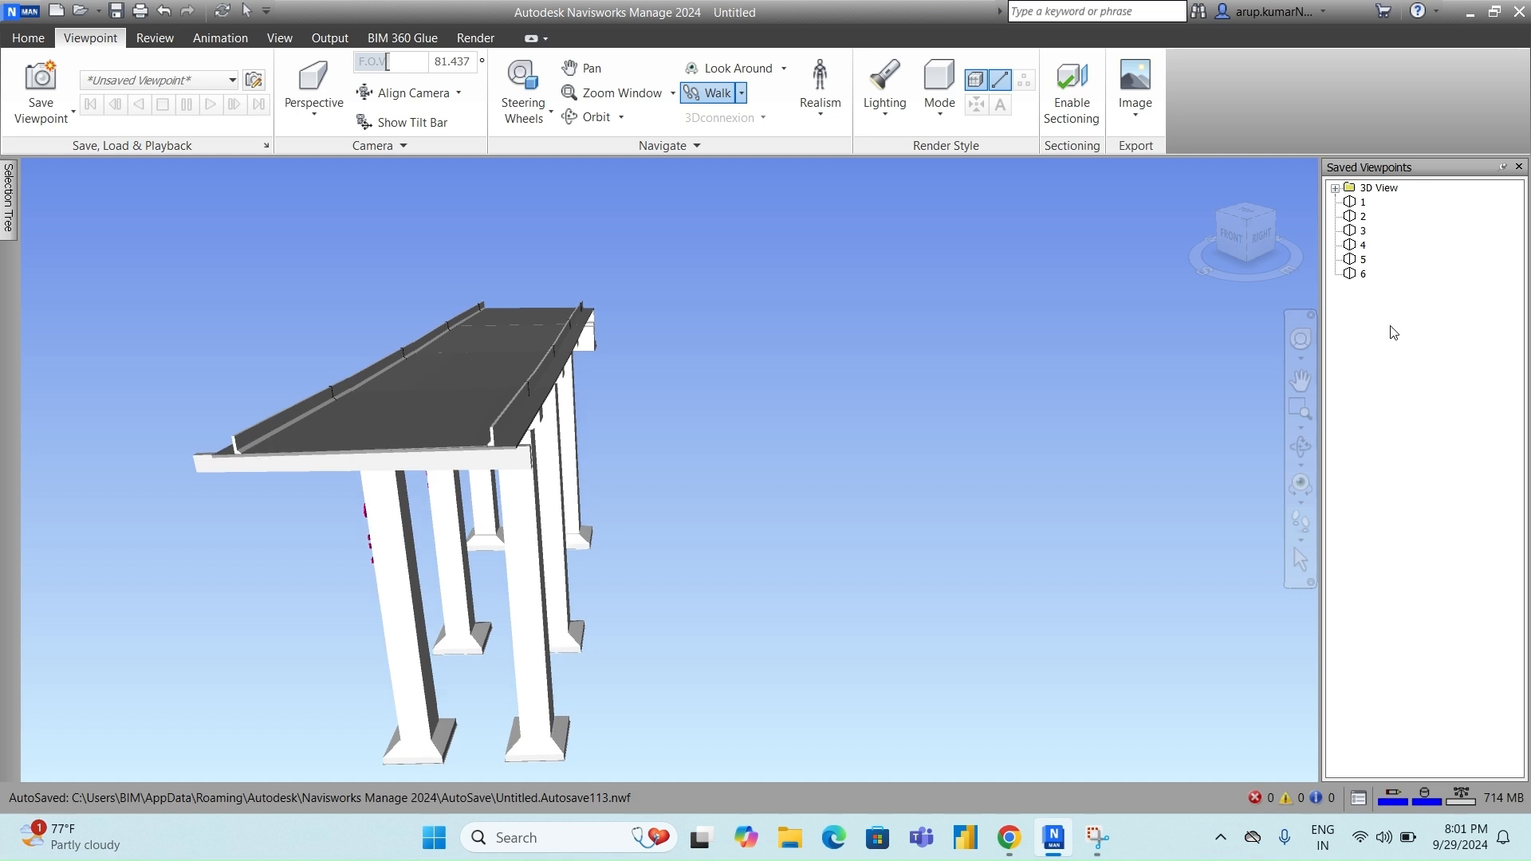
right_click(1391, 351)
click(1349, 386)
text(7)
key(Return)
- Walk further forward toward the deck and save the view as viewpoint 8
drag(373, 399, 408, 320)
right_click(1365, 365)
click(1353, 393)
text(8)
- Walk forward again toward the viaduct and save the view as viewpoint 9
drag(449, 413, 422, 309)
right_click(1387, 421)
click(1356, 454)
text(9)
- Save the current walk position as viewpoint 10
right_click(1388, 394)
click(1355, 427)
text(10)
click(959, 586)
- Walk up close to the near end of the deck and save the view as viewpoint 11
drag(318, 414, 350, 328)
right_click(1402, 440)
click(1360, 471)
text(11)
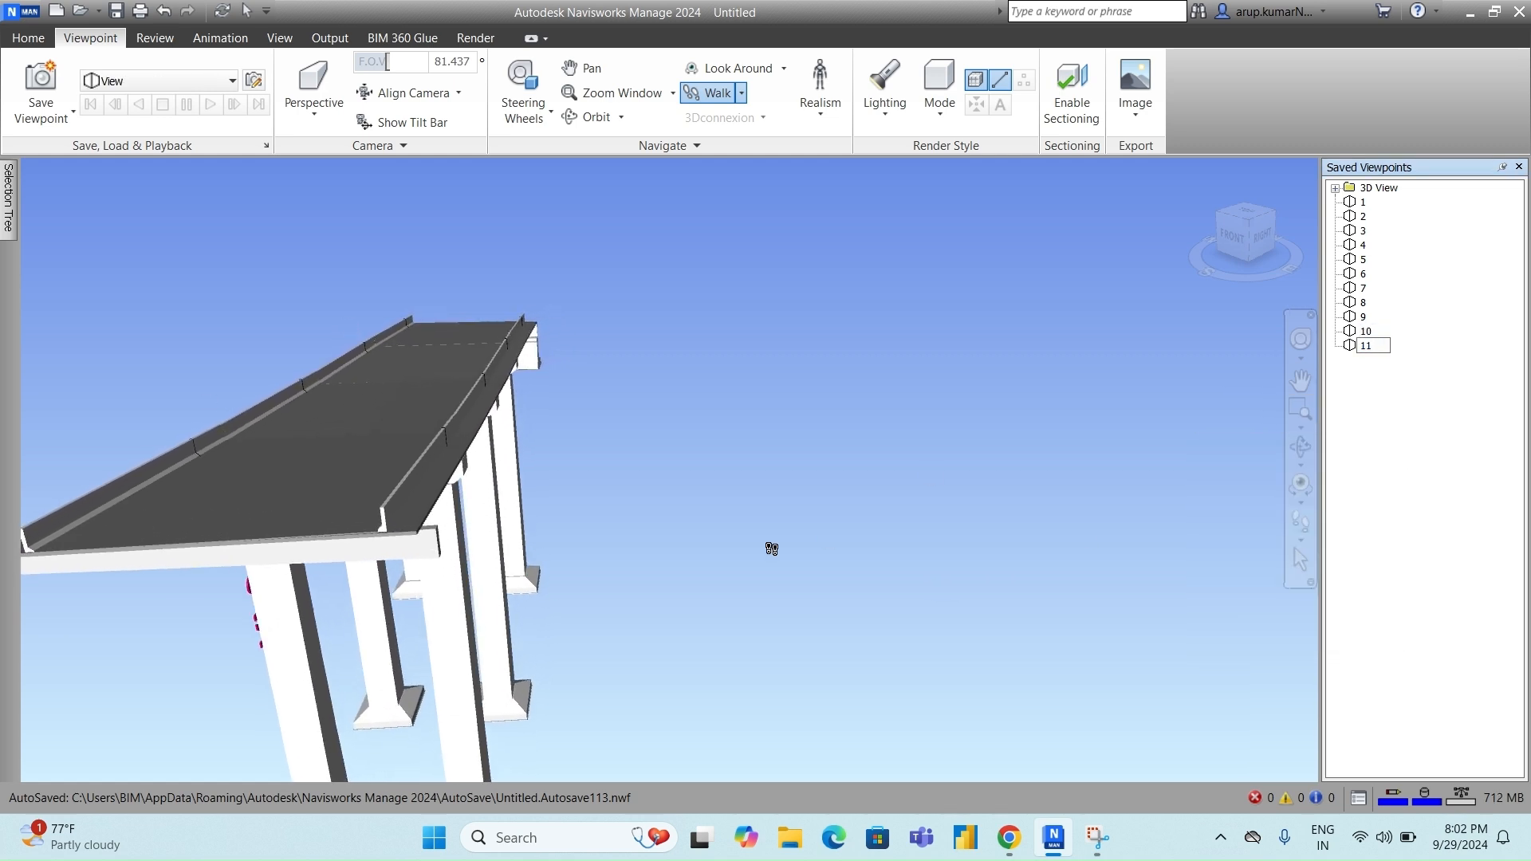
click(761, 568)
- Leave Walk mode, orbit the viaduct to show the side with the RP pier labels, and save the view as viewpoint 12
click(27, 38)
click(195, 87)
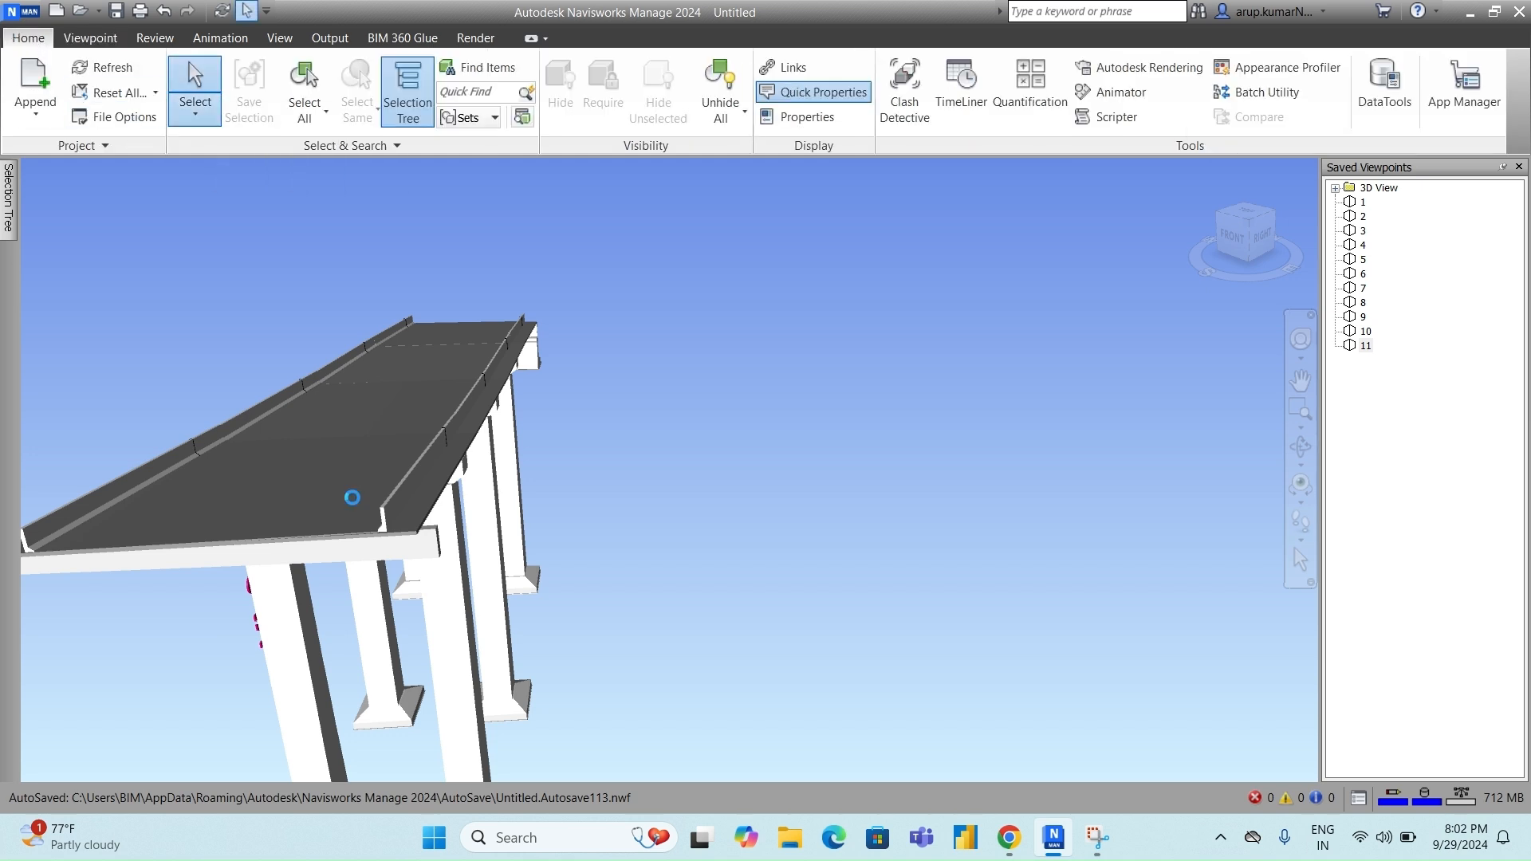
shift+middle_drag(586, 567, 684, 554)
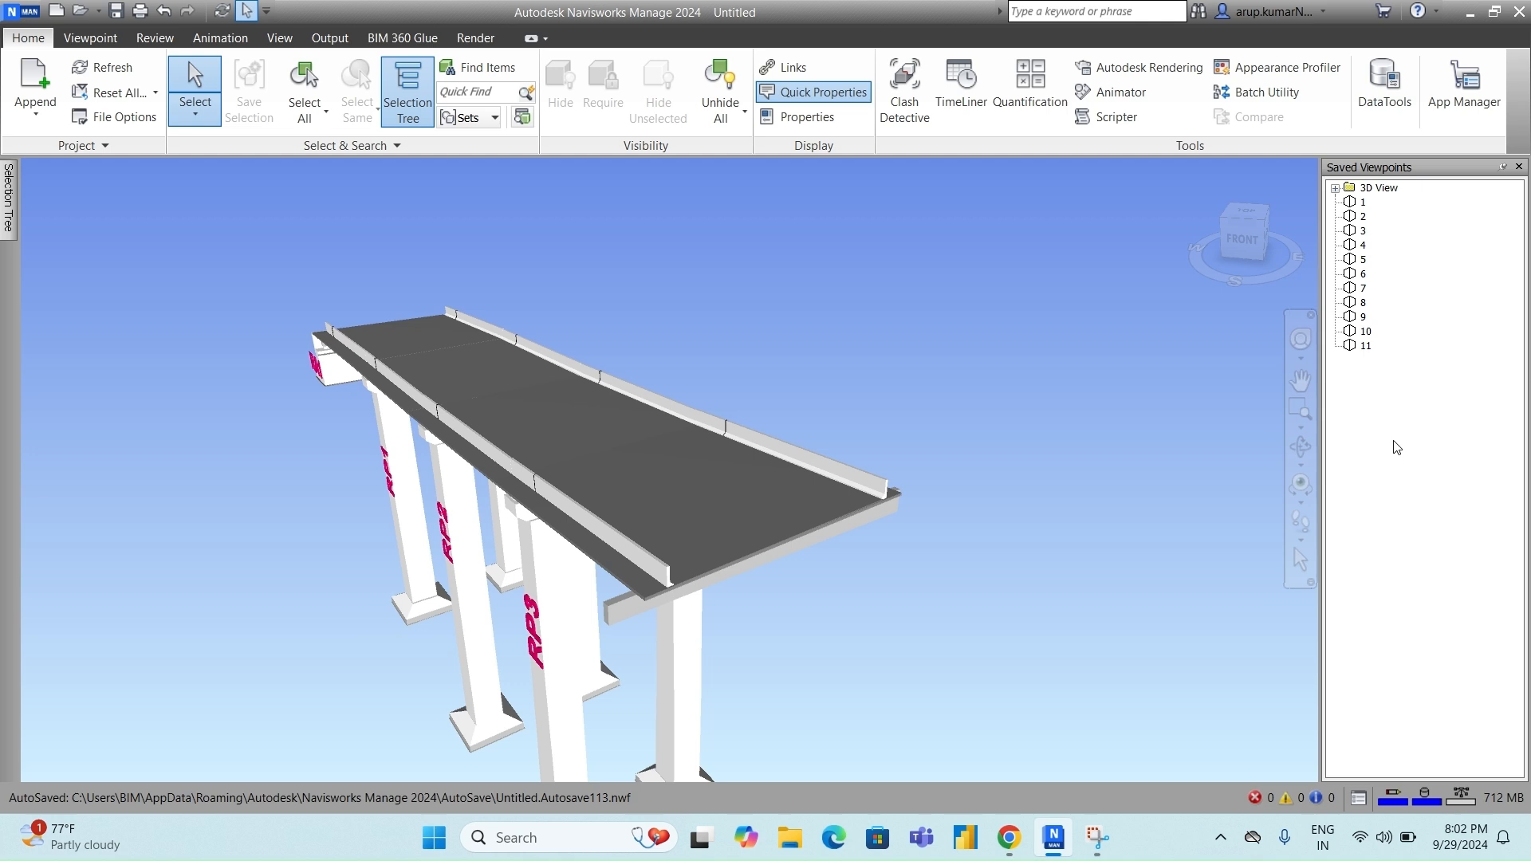
right_click(1435, 433)
click(1371, 466)
click(951, 596)
- Reactivate Walk mode, move forward toward the deck, and save the view as viewpoint 13
click(121, 44)
click(712, 93)
drag(734, 518, 694, 464)
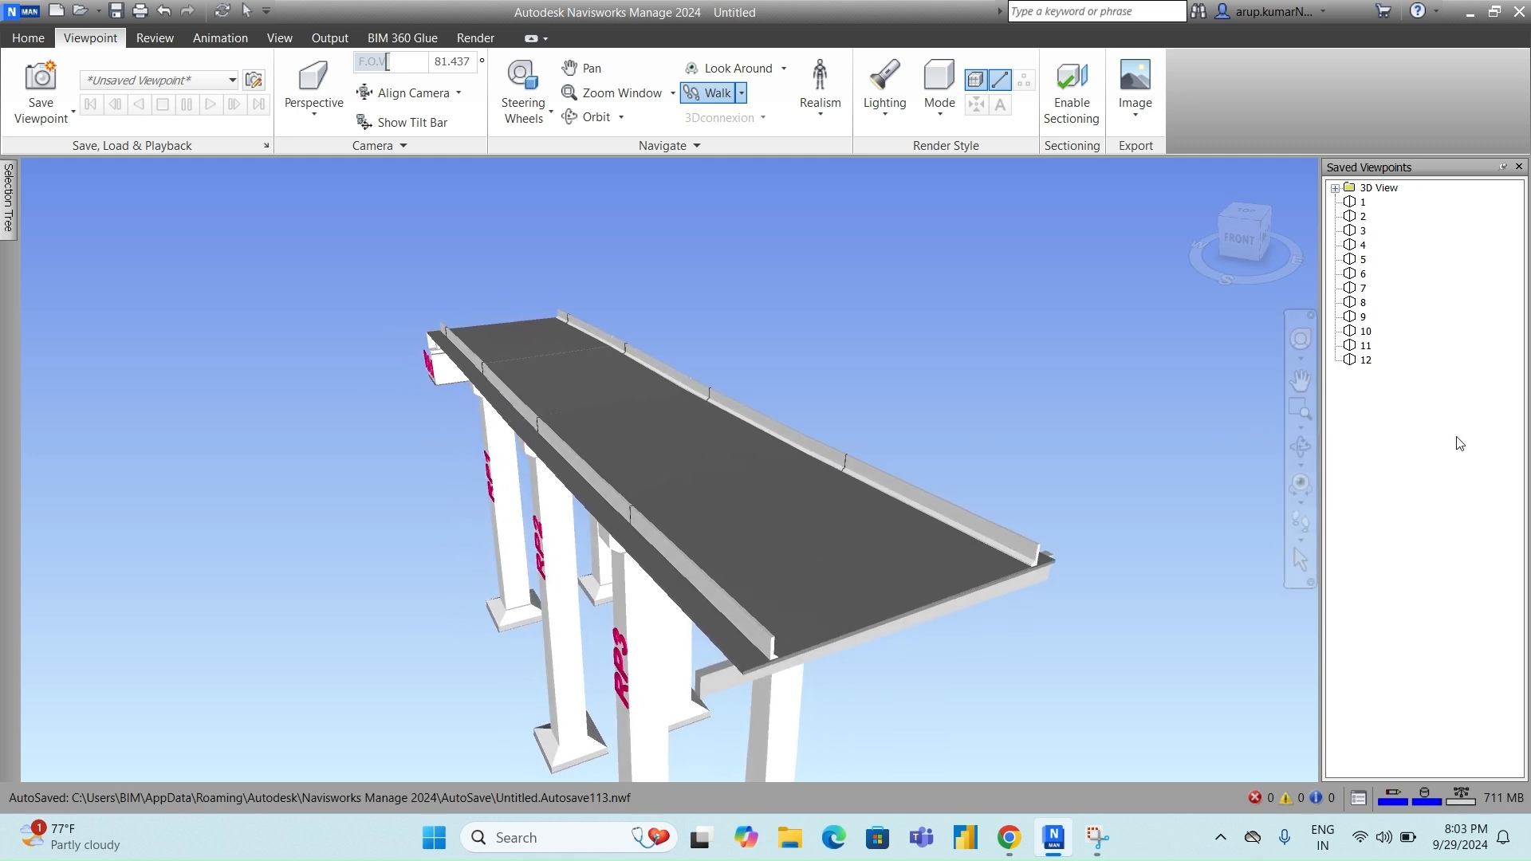
right_click(1452, 434)
click(1382, 469)
text(13)
key(Return)
- Walk further forward above the near end of the deck and save the view as viewpoint 14
drag(827, 526, 775, 459)
right_click(1460, 470)
click(1393, 510)
text(14)
key(Return)
- Adjust the walk position close to the deck, save the view as viewpoint 15, and leave Walk mode
drag(1018, 495, 931, 531)
right_click(1436, 468)
click(1364, 496)
text(15)
key(Return)
key(Escape)
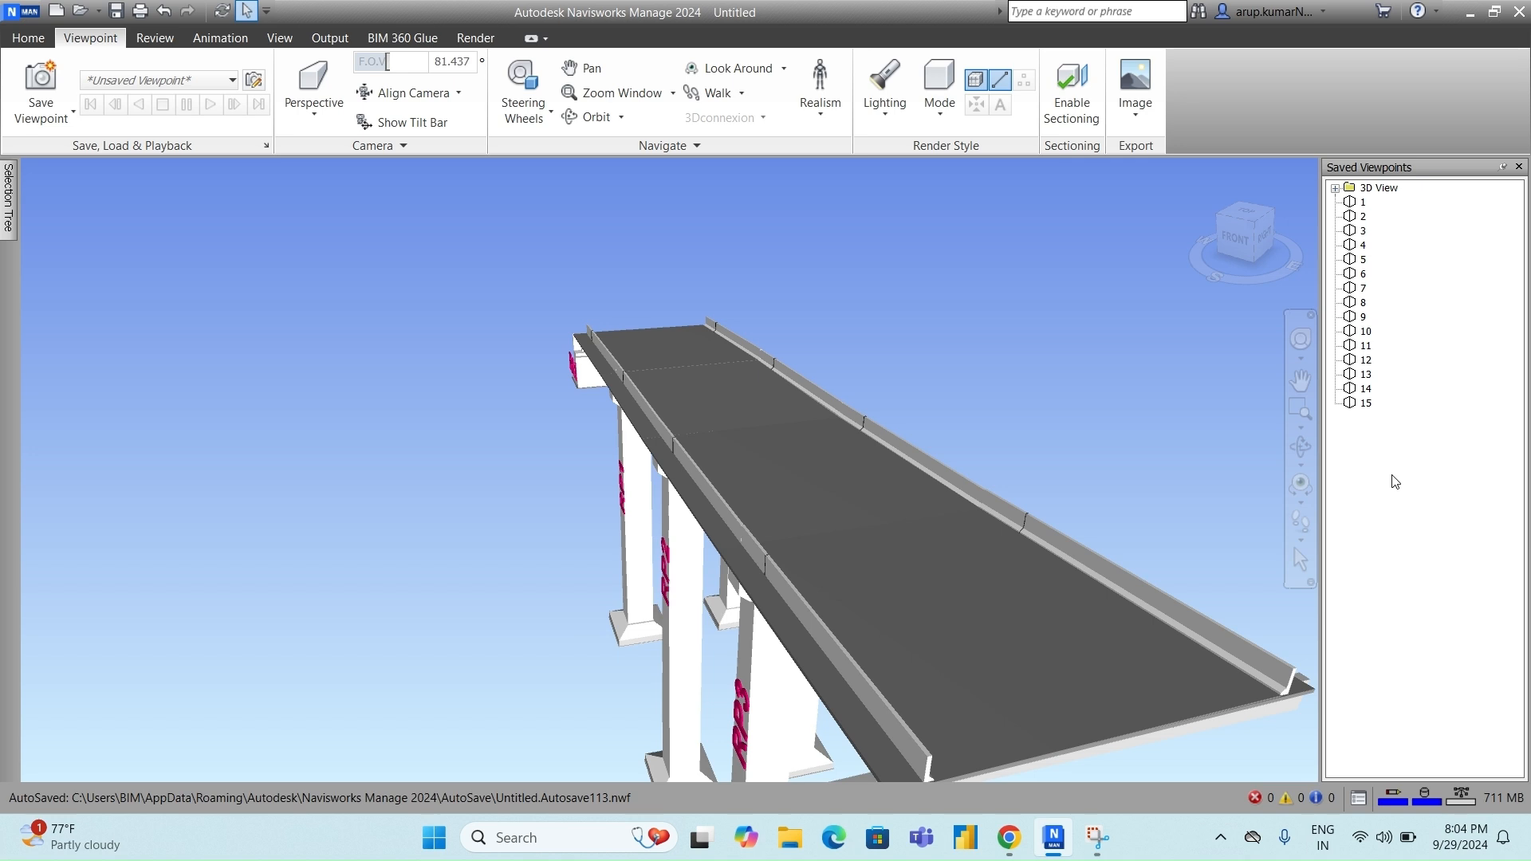
- Add an animation named Walkthrough to the saved viewpoints, and select viewpoint 1
right_click(1395, 481)
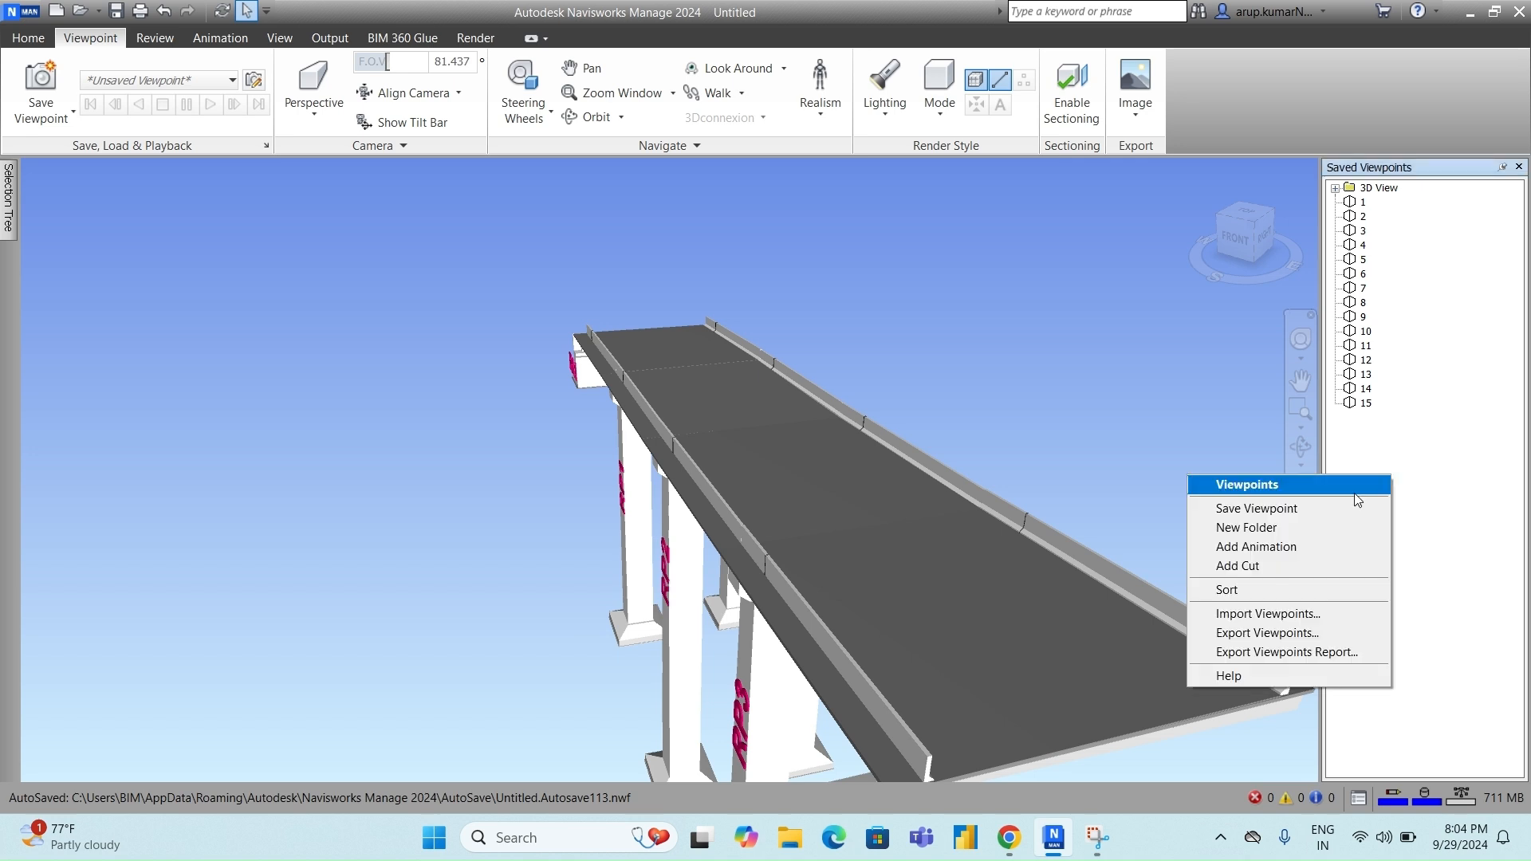
click(1331, 547)
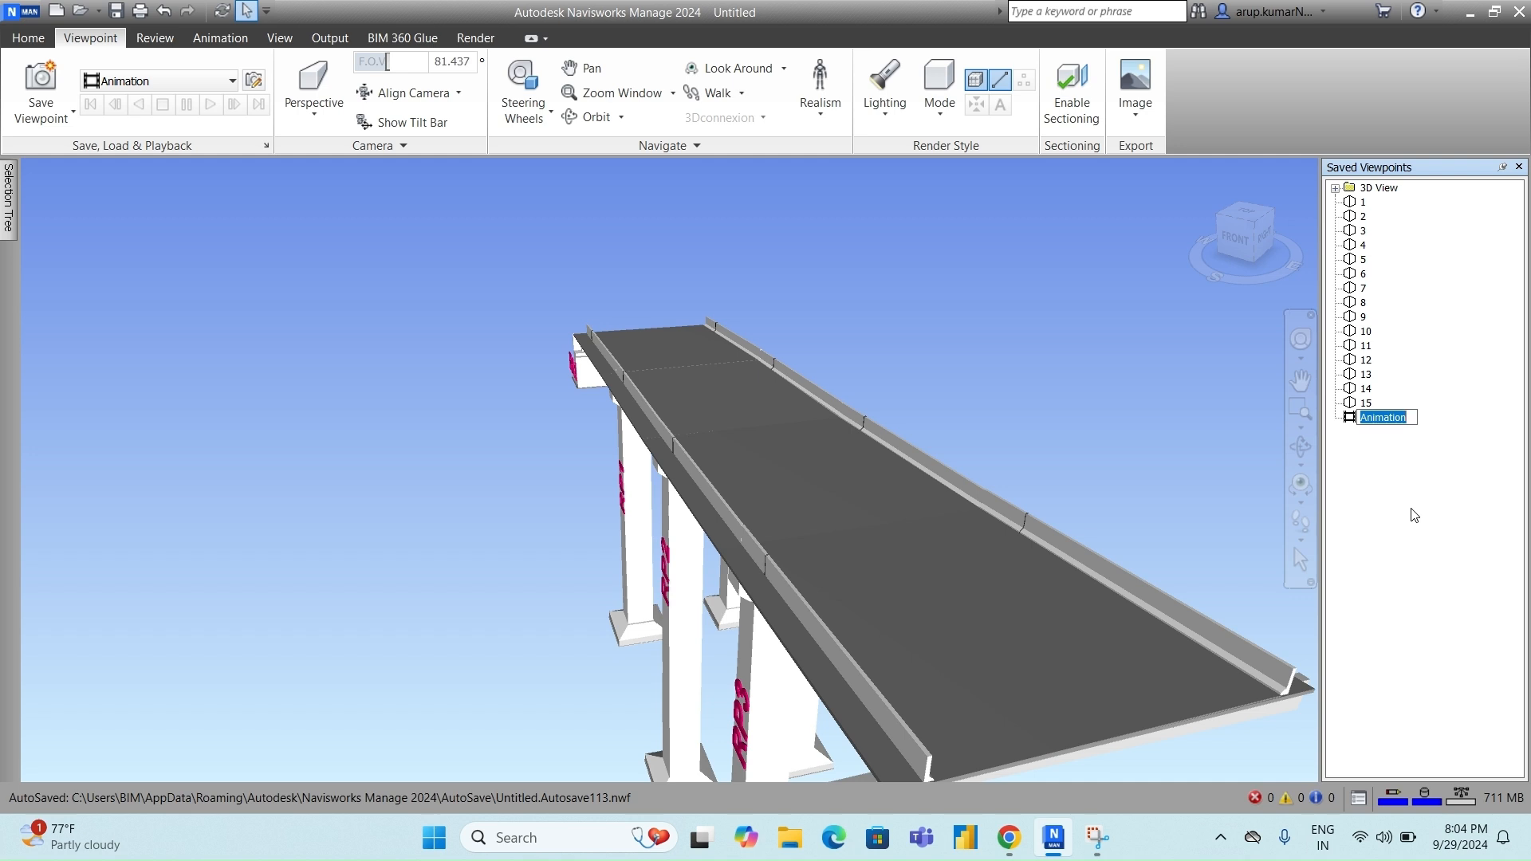
text(Walkthrough)
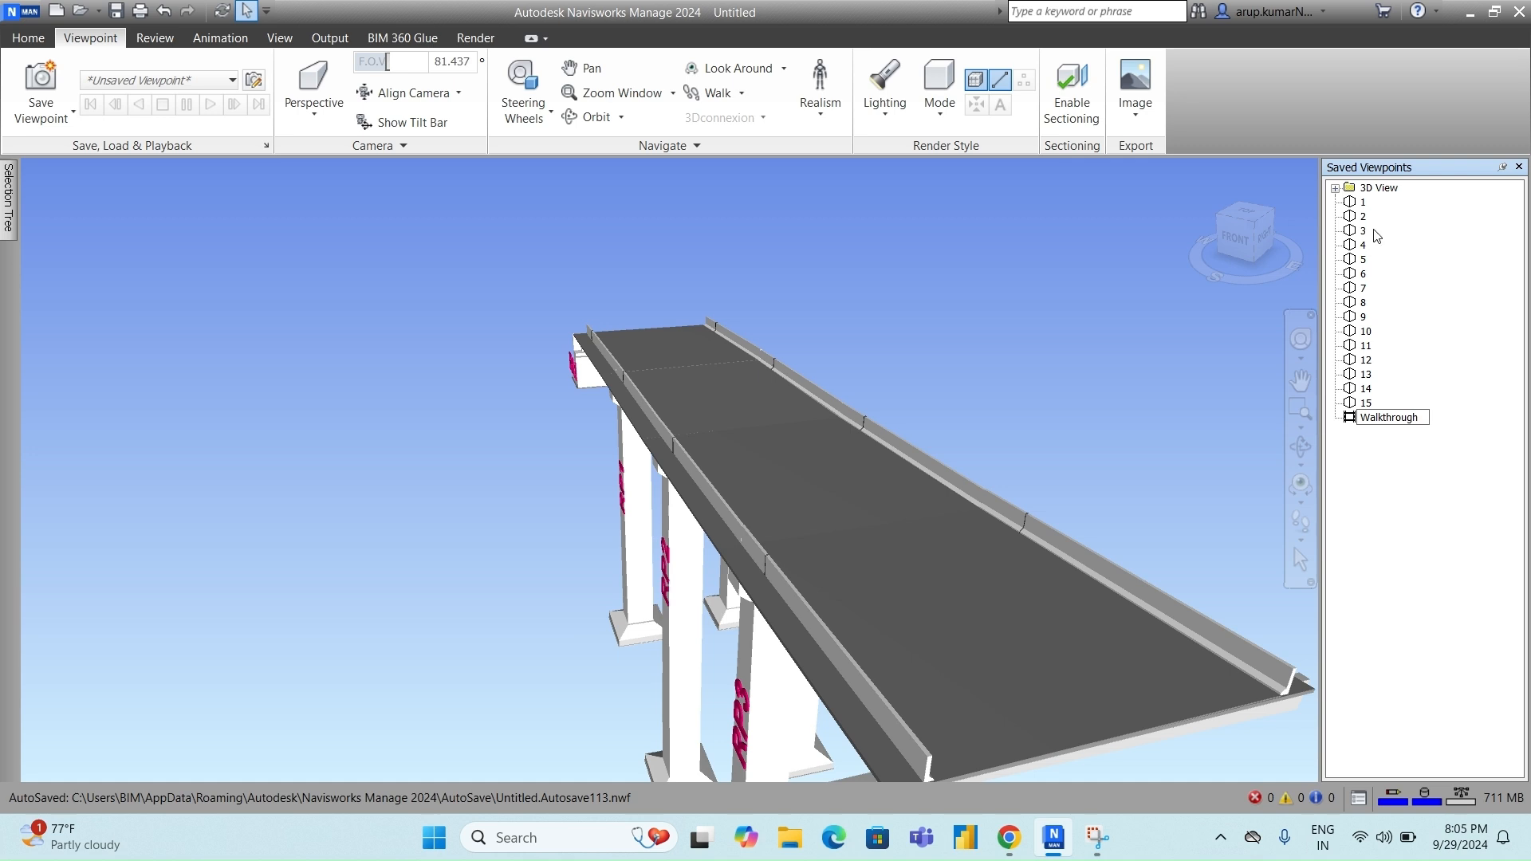
click(1364, 201)
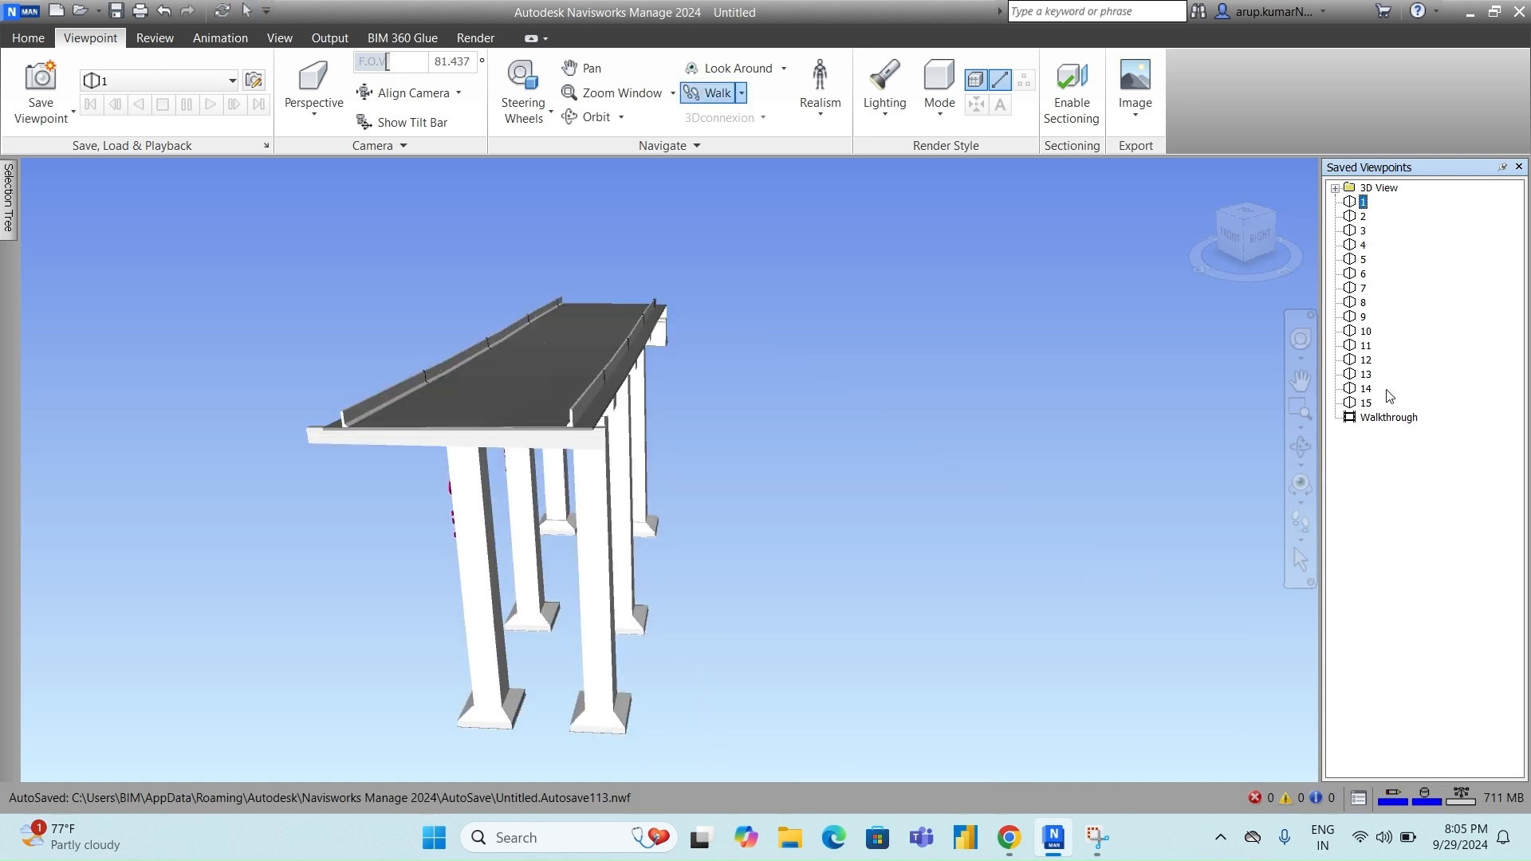
- Move viewpoints 1 to 15 into the Walkthrough animation and play it back from the start
shift+click(1366, 403)
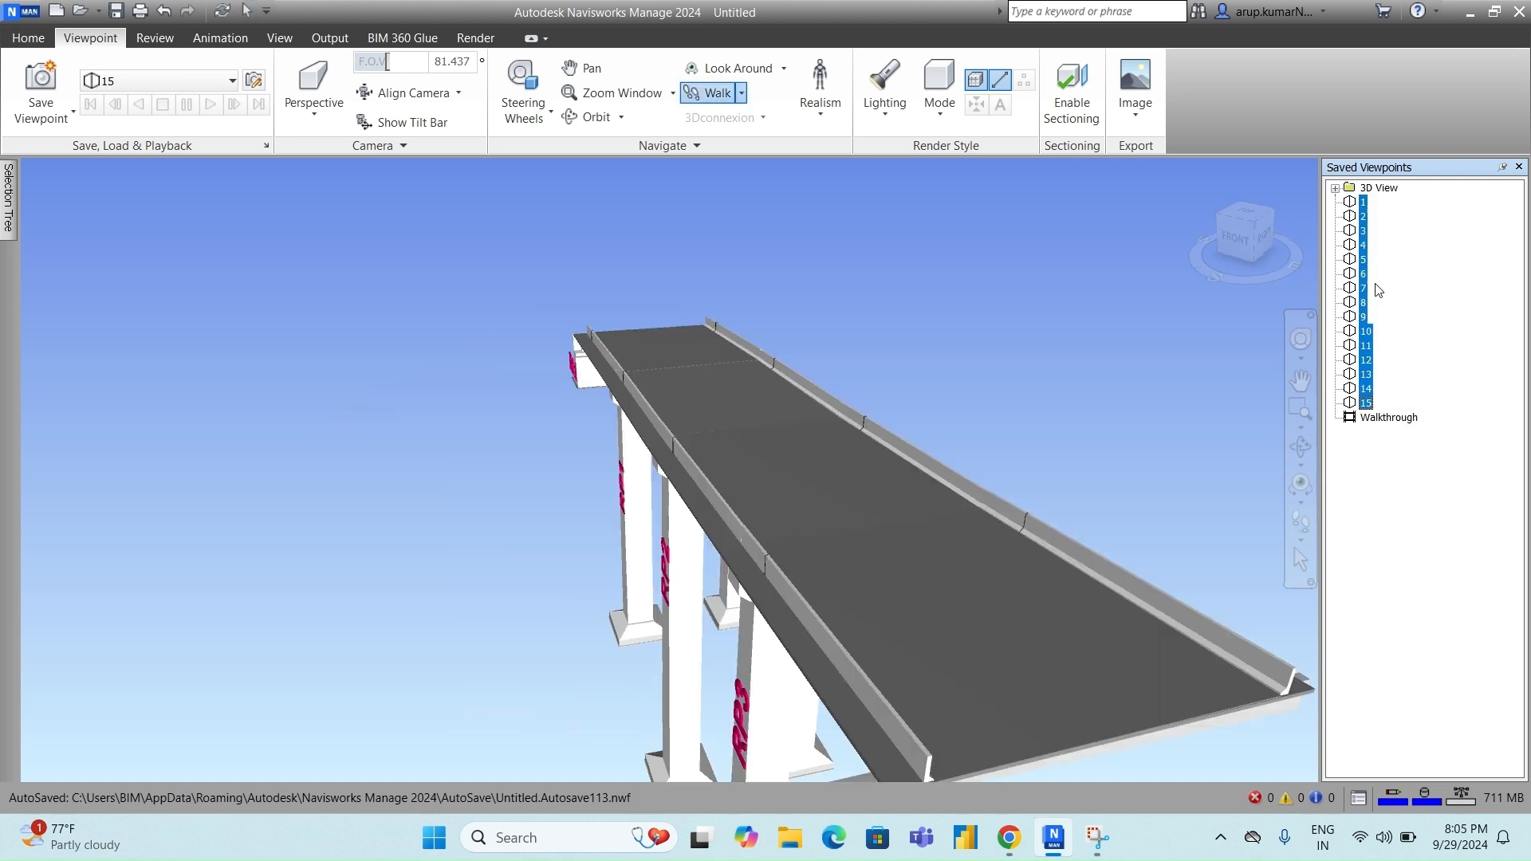
drag(1365, 211, 1388, 428)
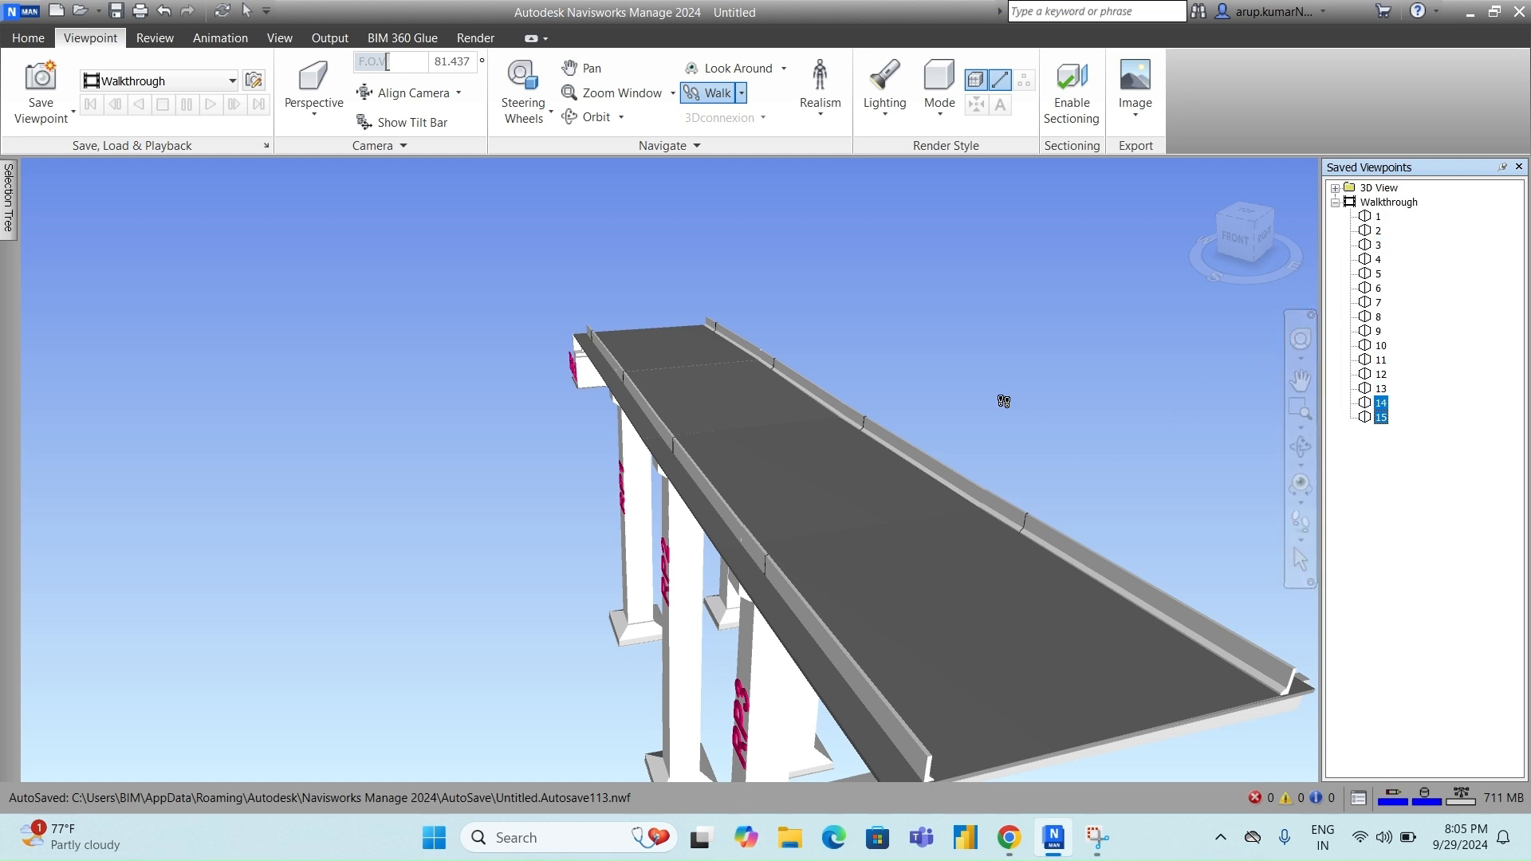
click(220, 38)
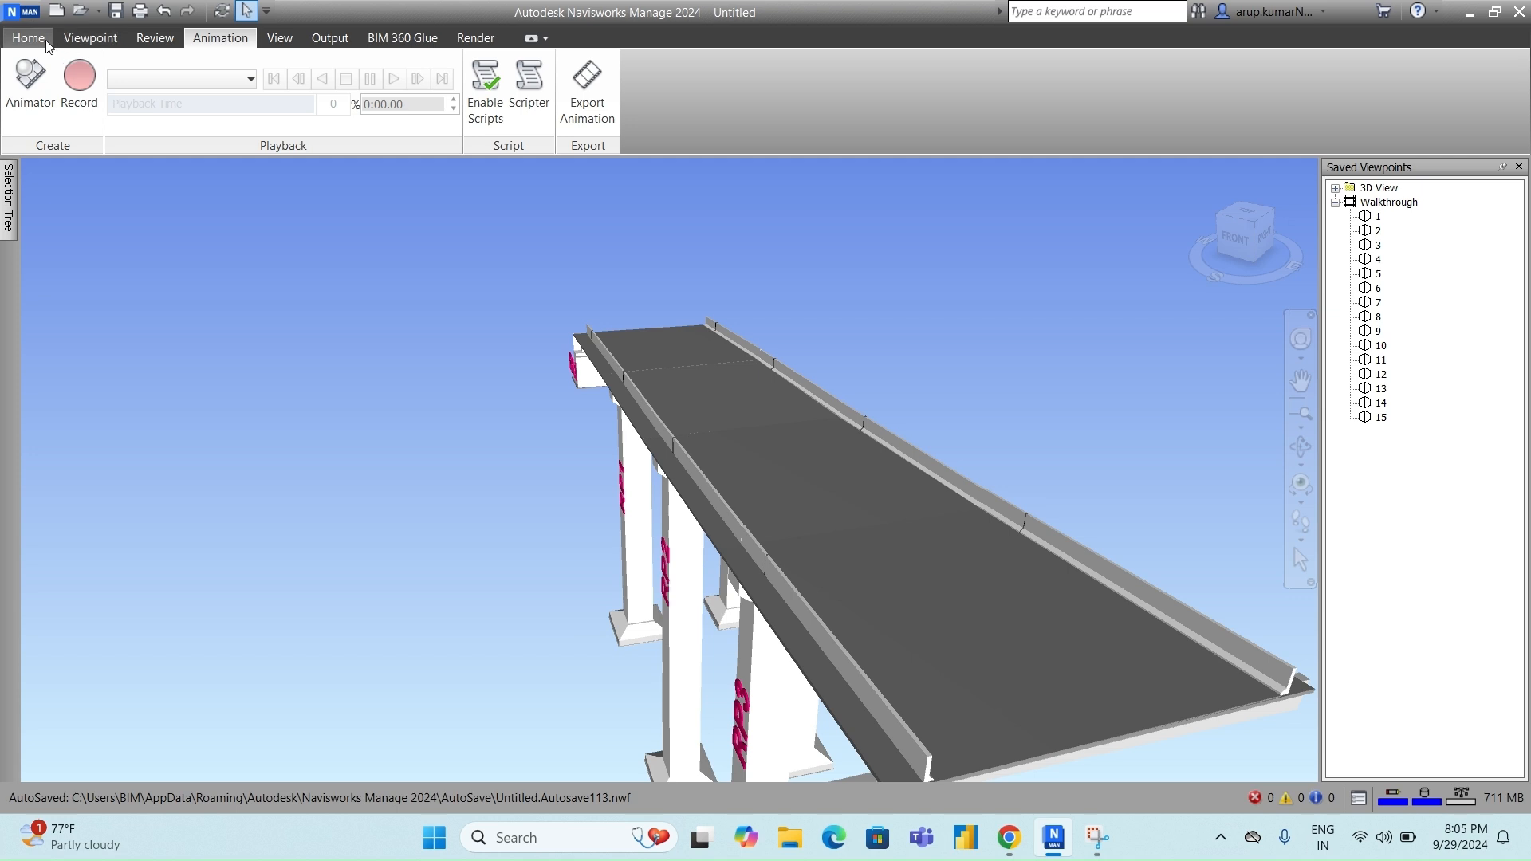
click(250, 79)
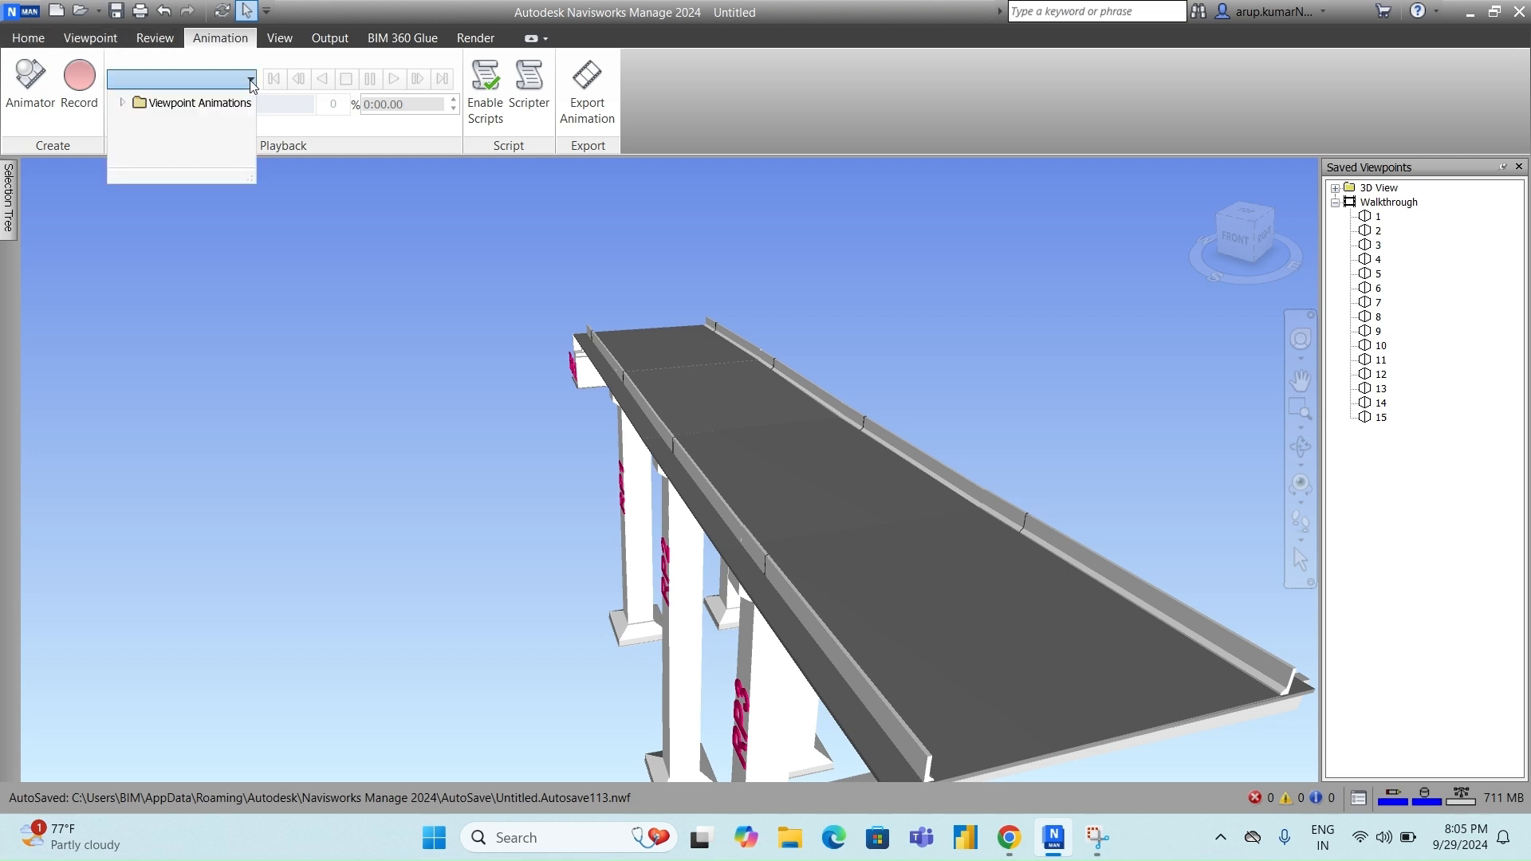
click(123, 104)
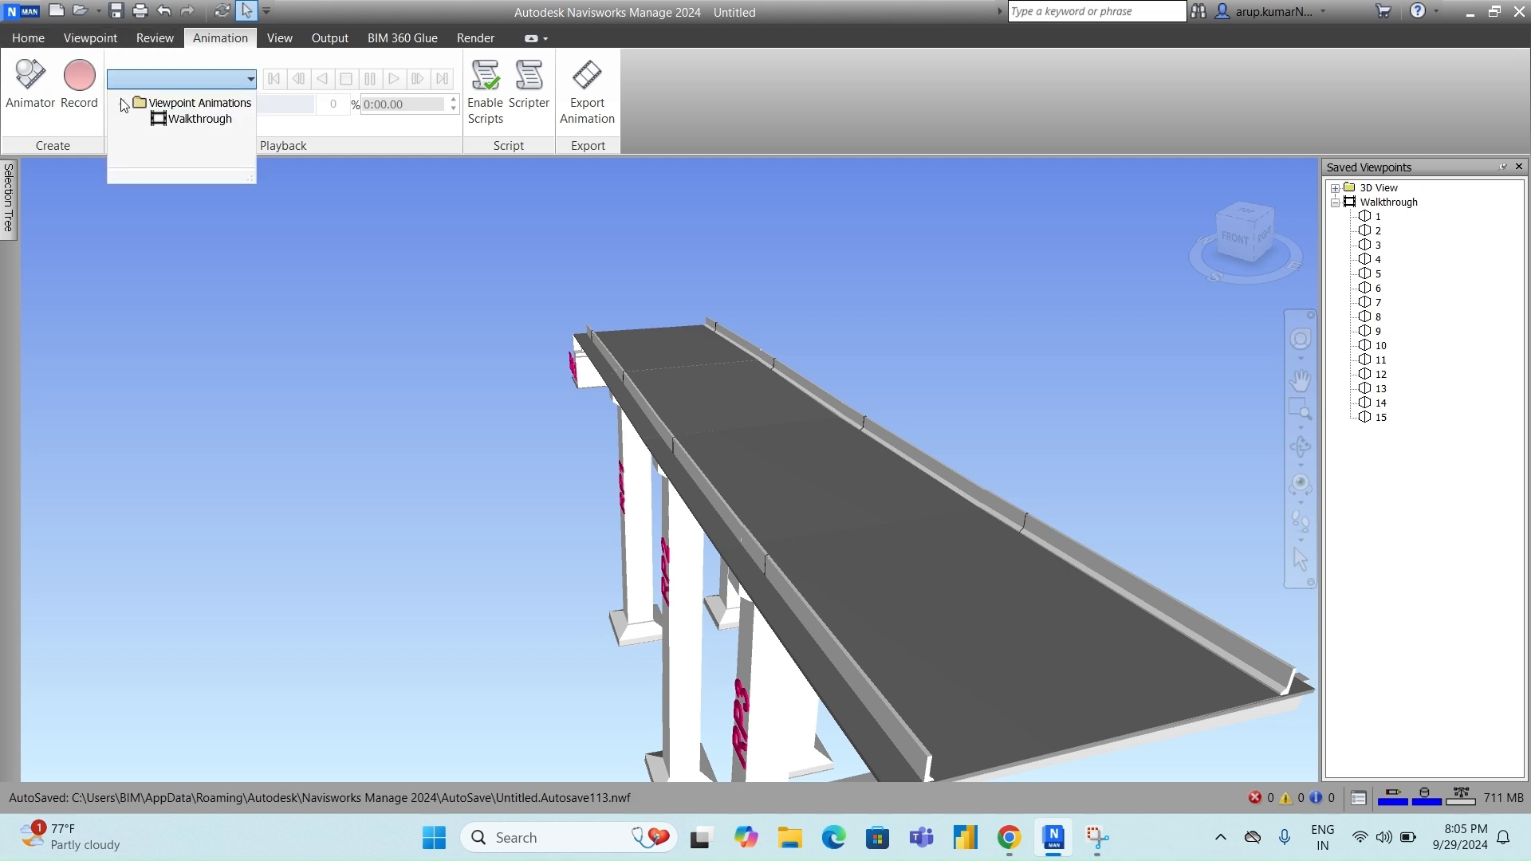
click(201, 118)
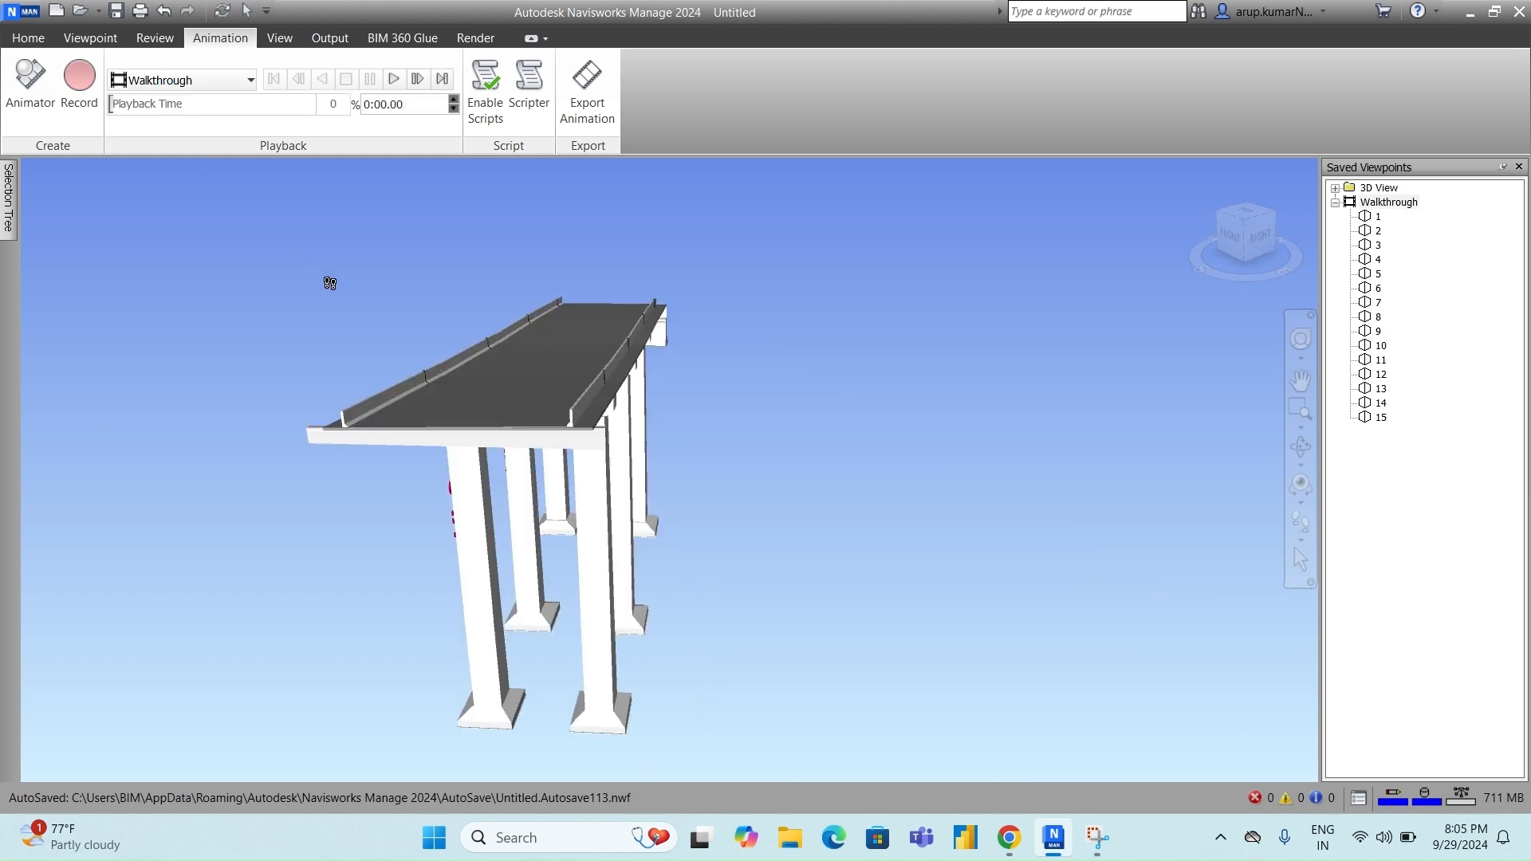
click(395, 79)
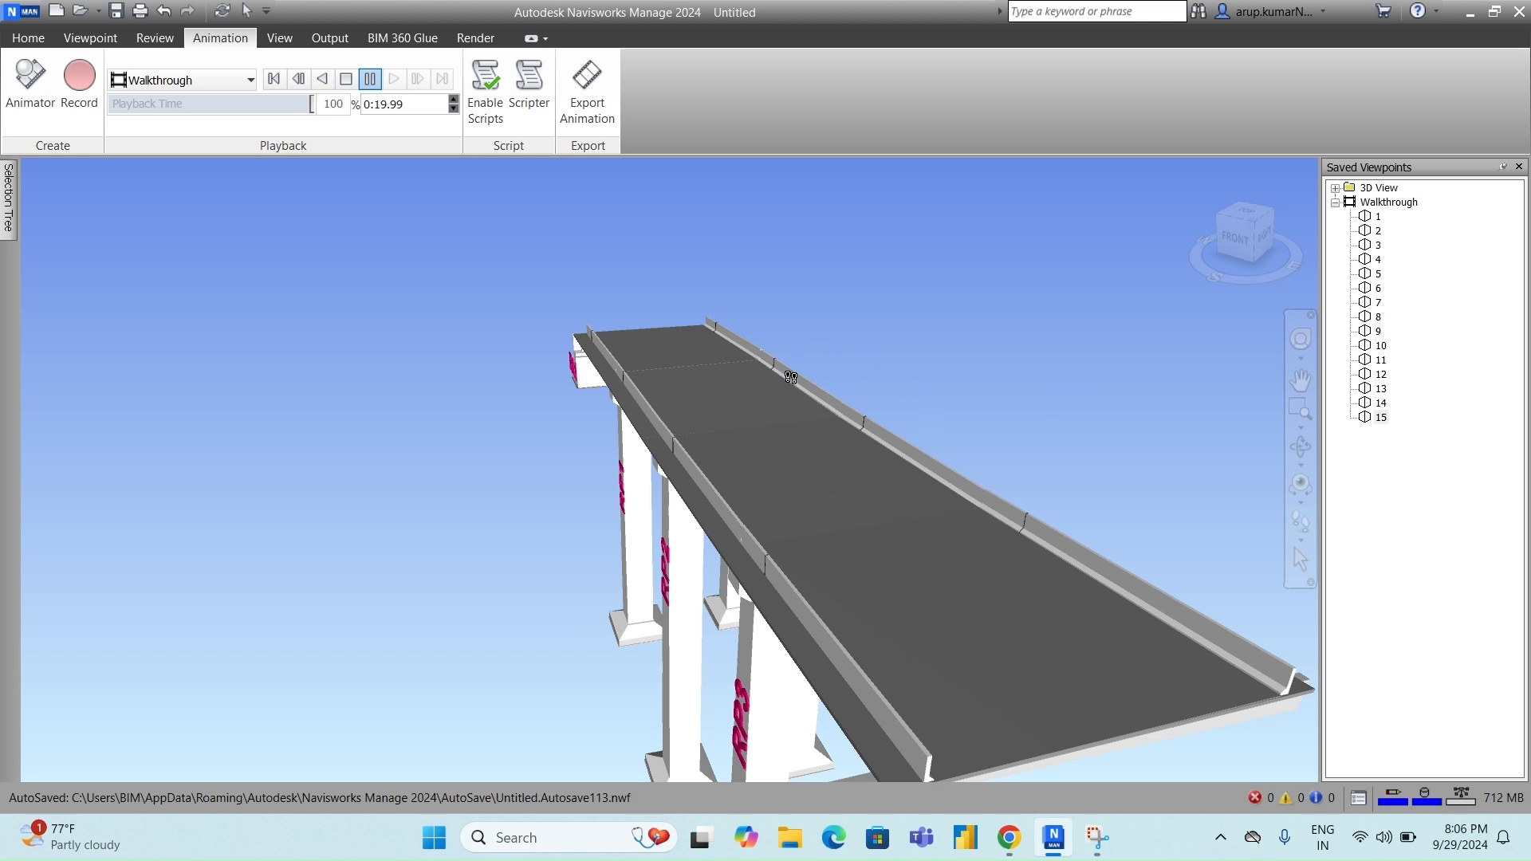
- Configure the animation export with Current Animation as source, the Viewport renderer and Windows AVI format
click(588, 116)
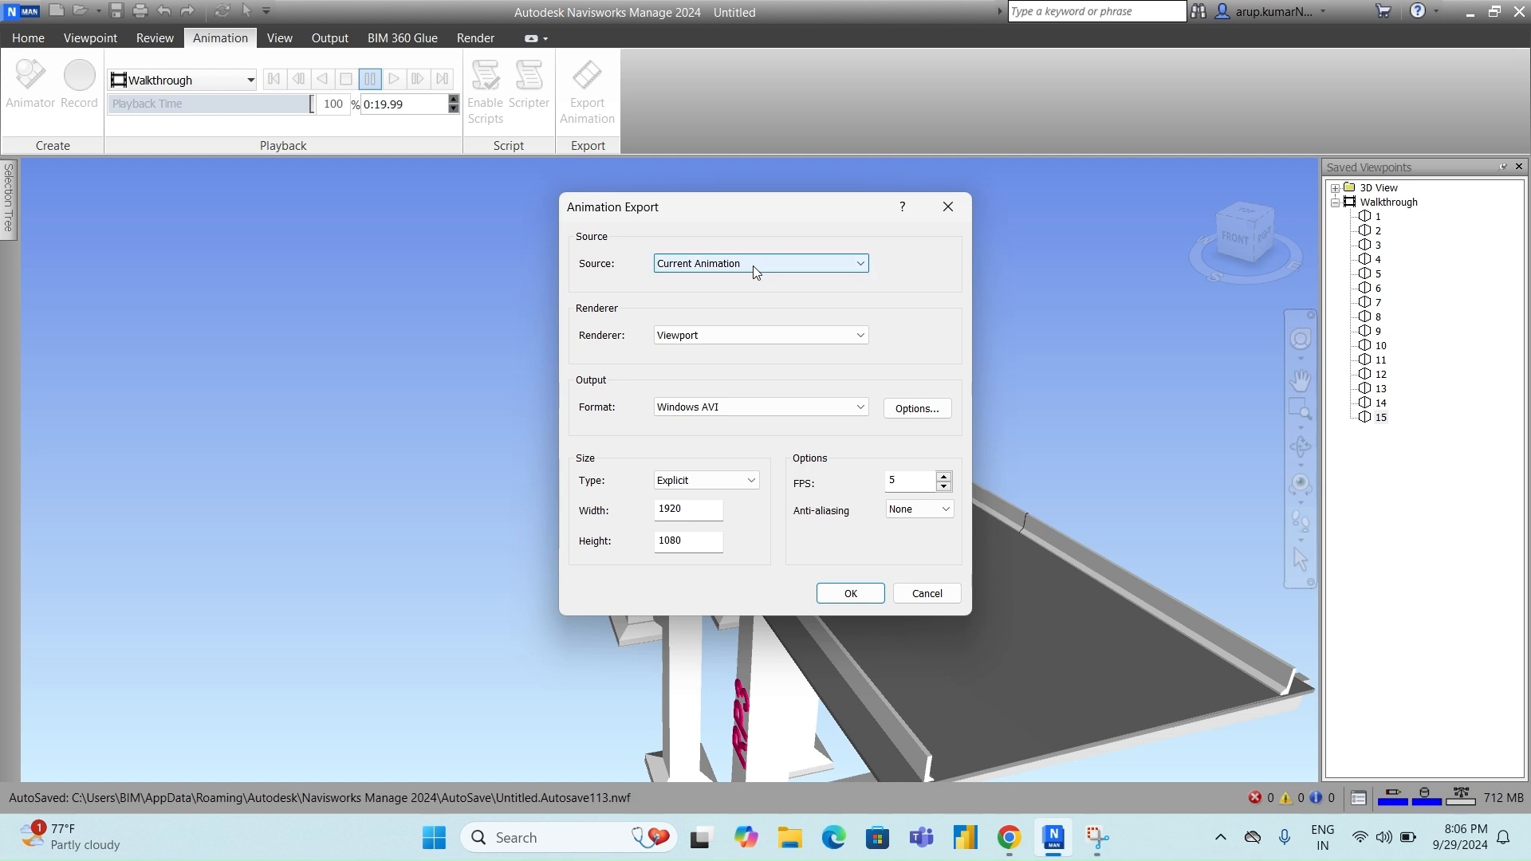
click(865, 264)
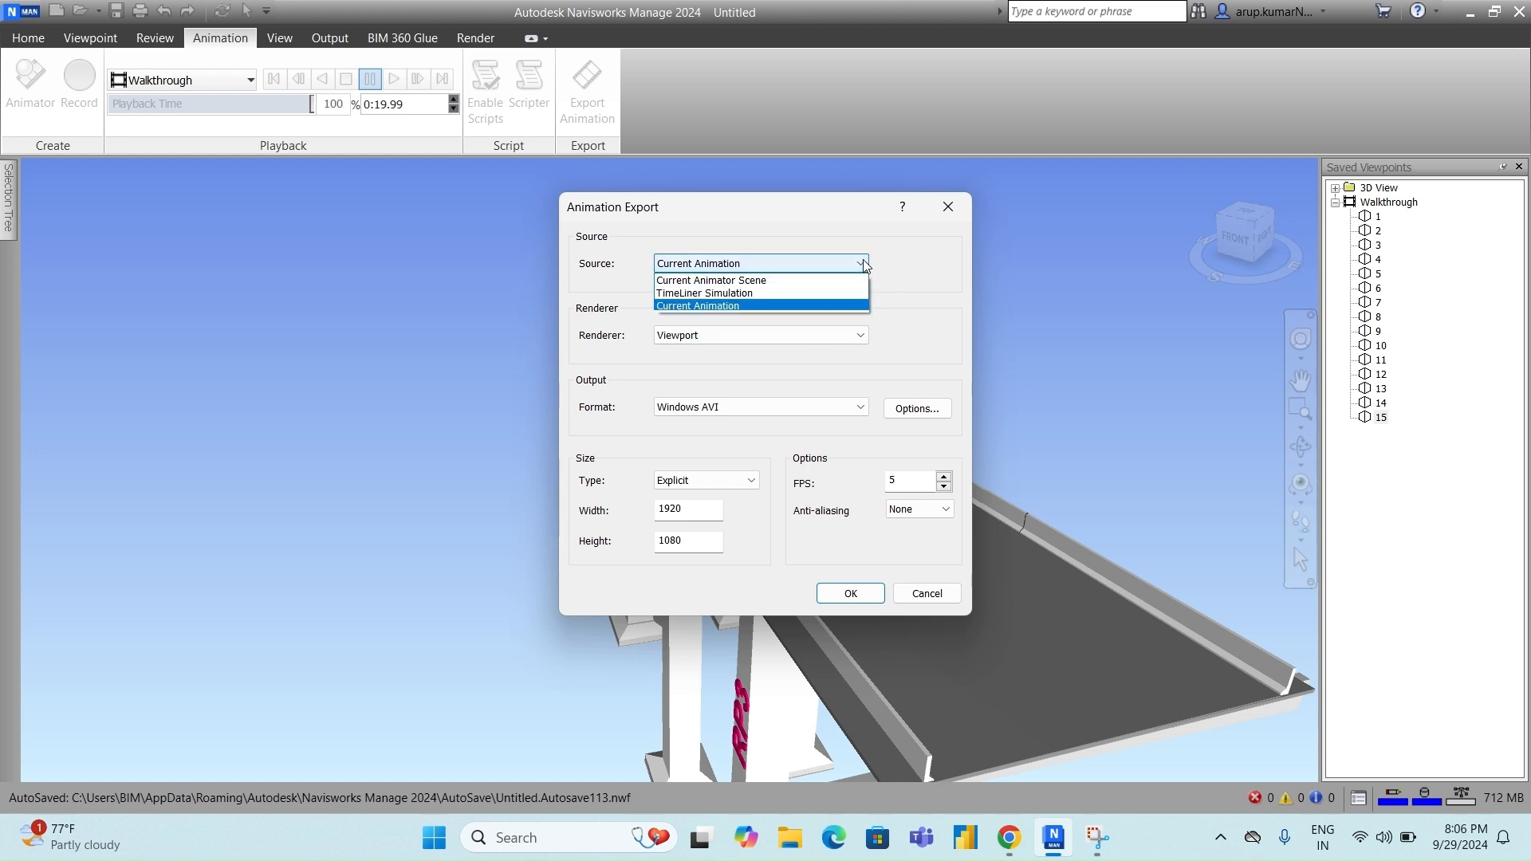
click(778, 306)
click(862, 338)
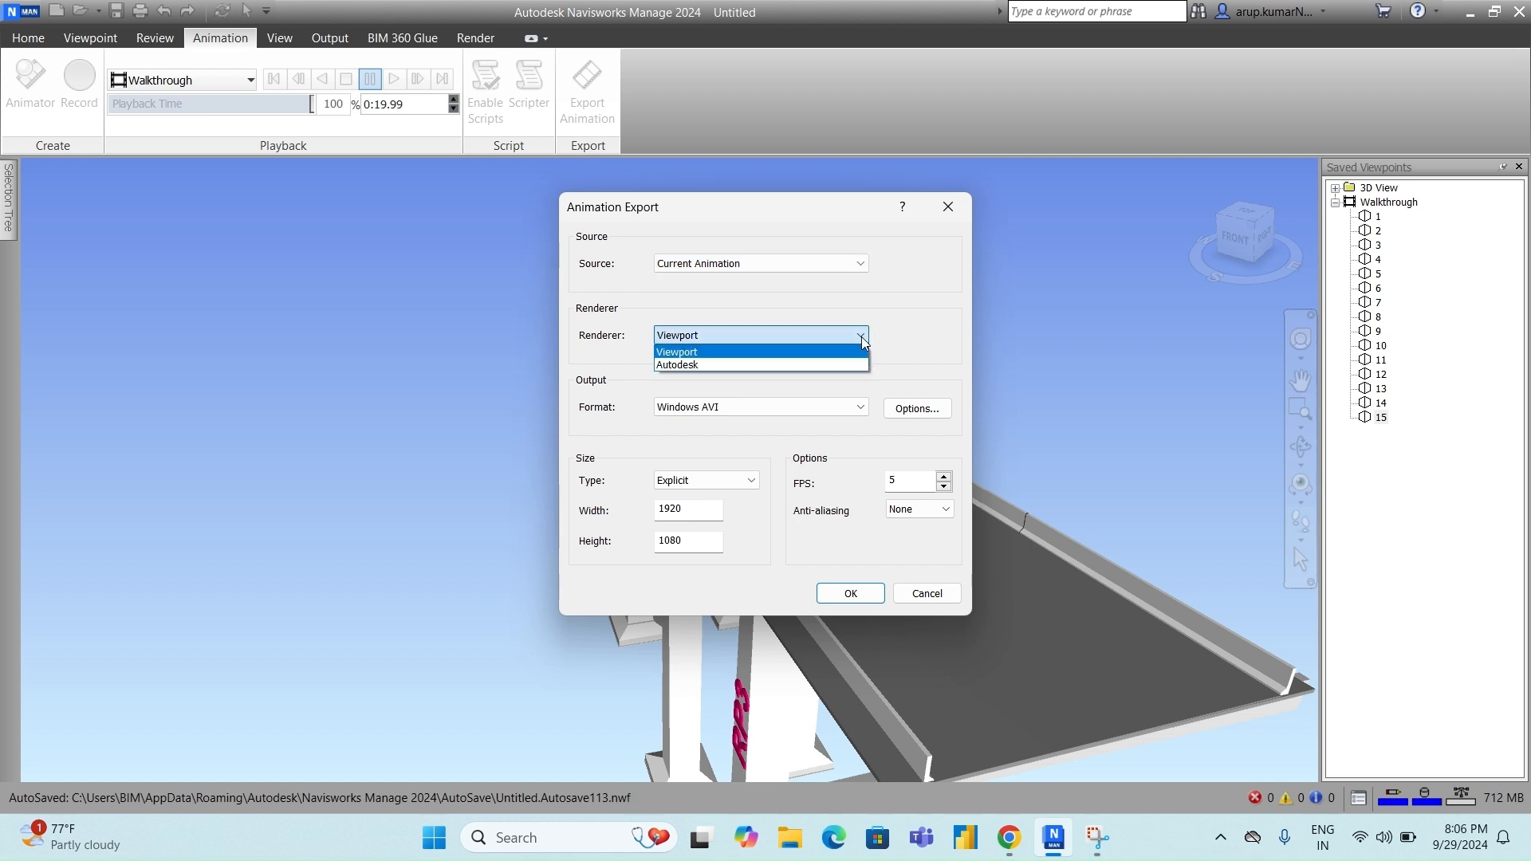
click(670, 352)
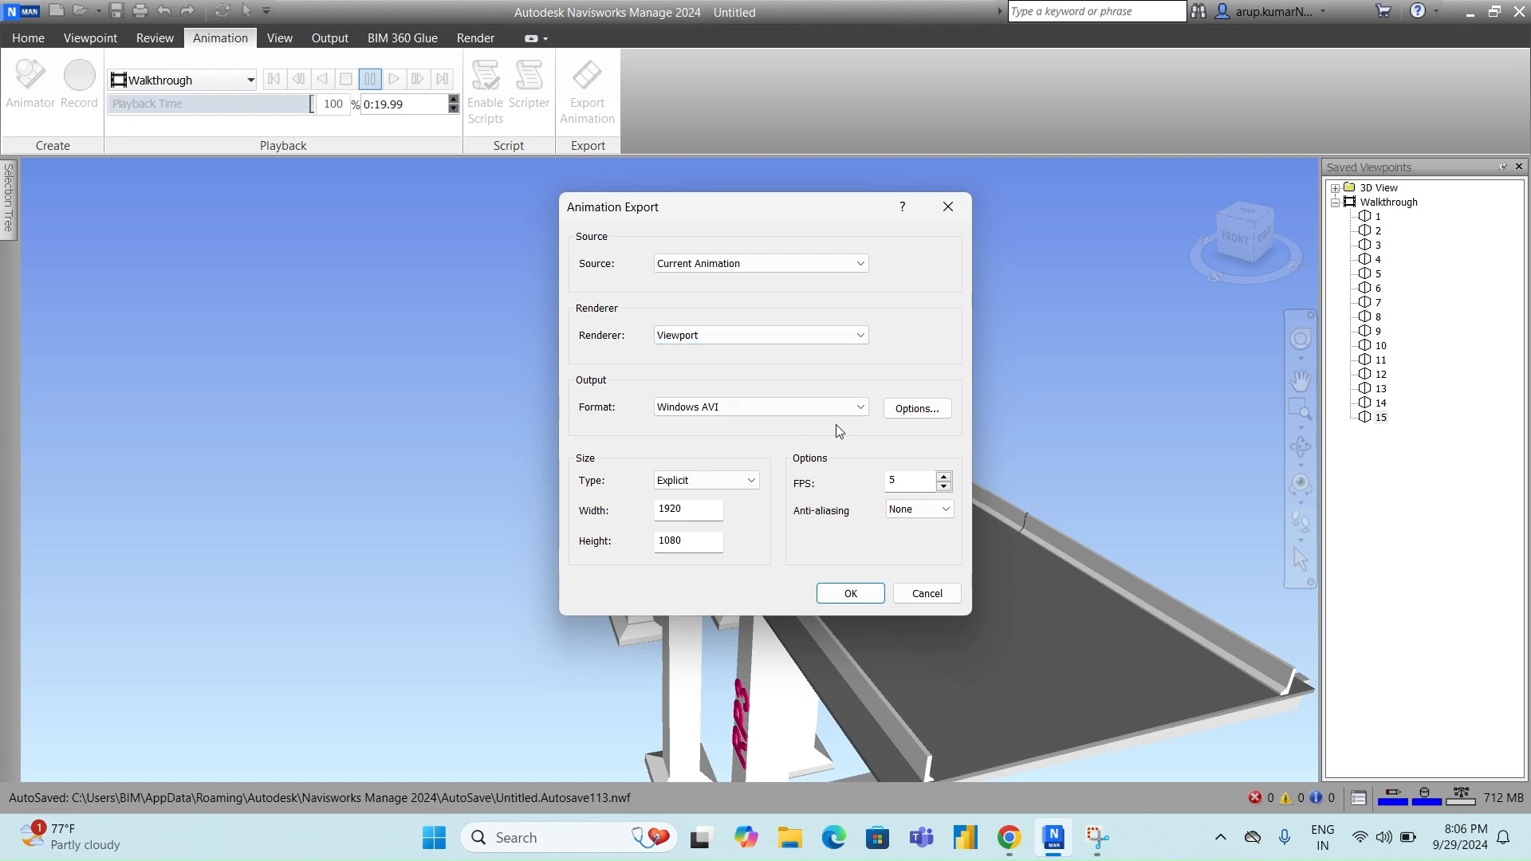
click(863, 408)
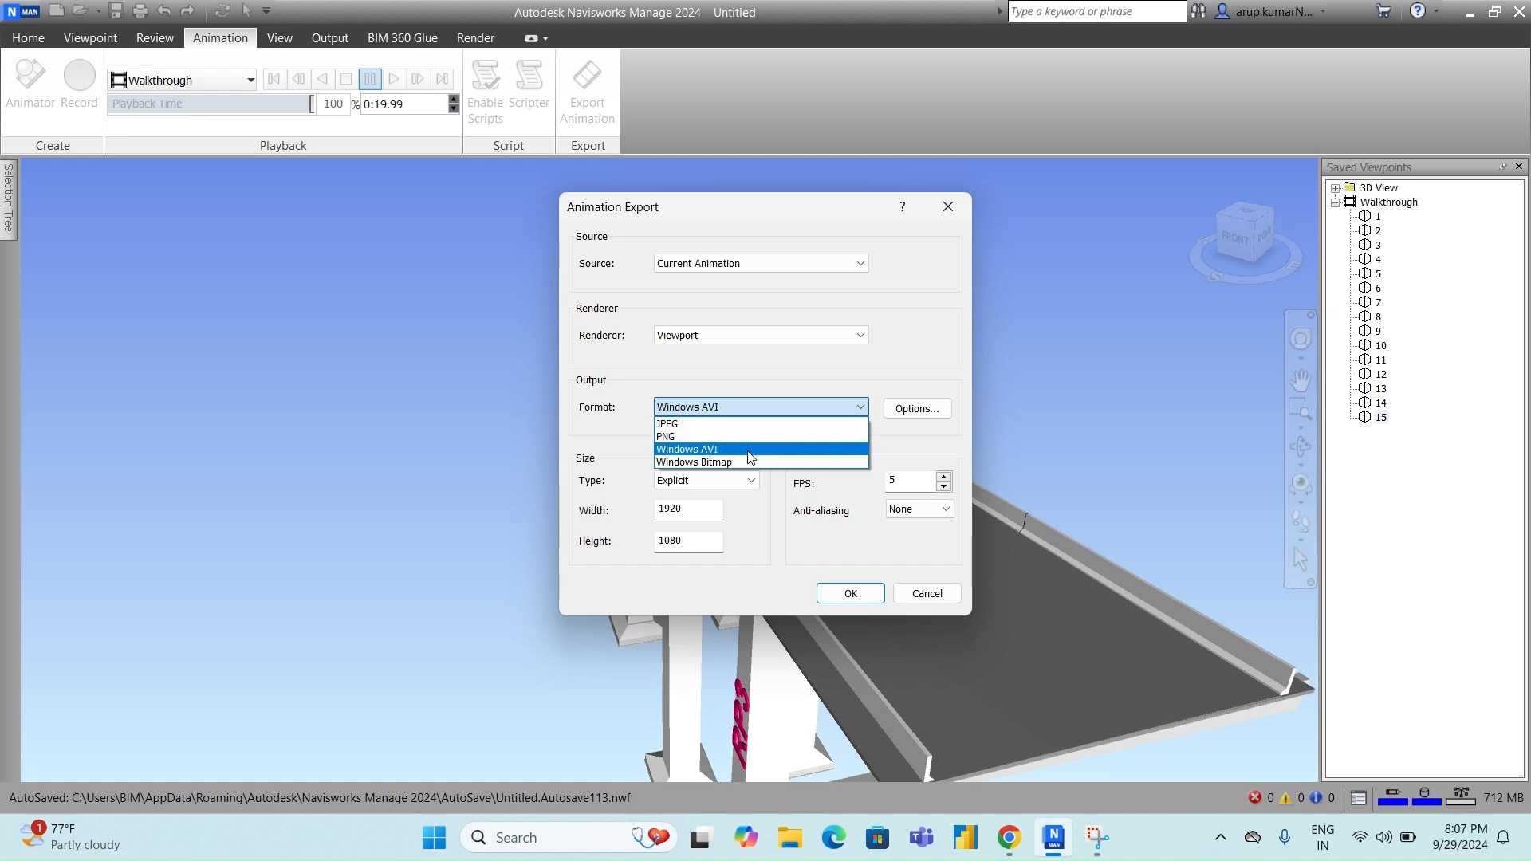
click(748, 390)
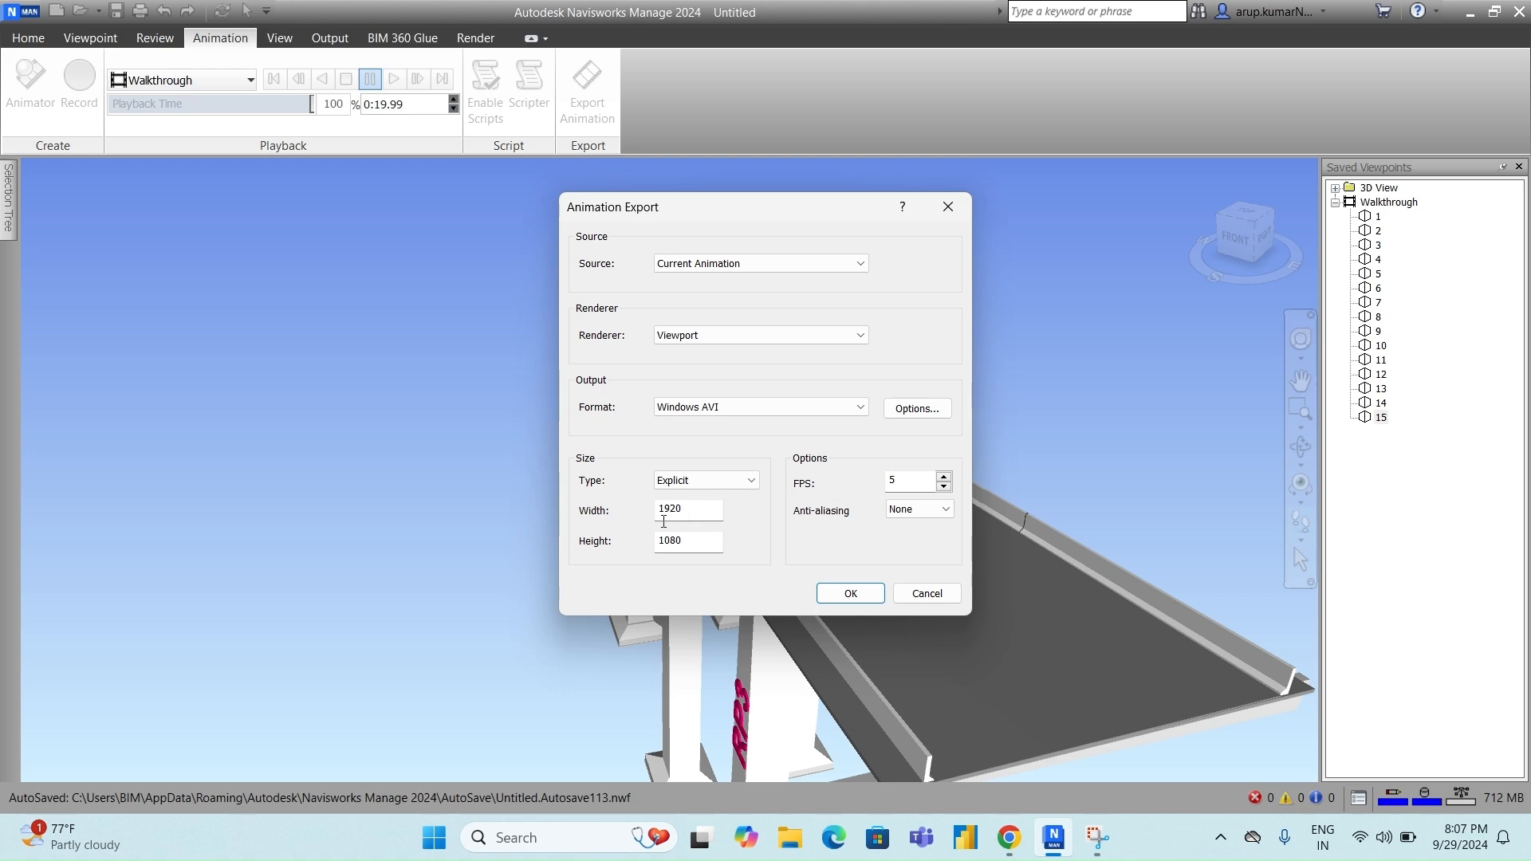
- Export the animation to the Desktop as Walkthrough Animation.avi, and open the exported video from the desktop
click(850, 594)
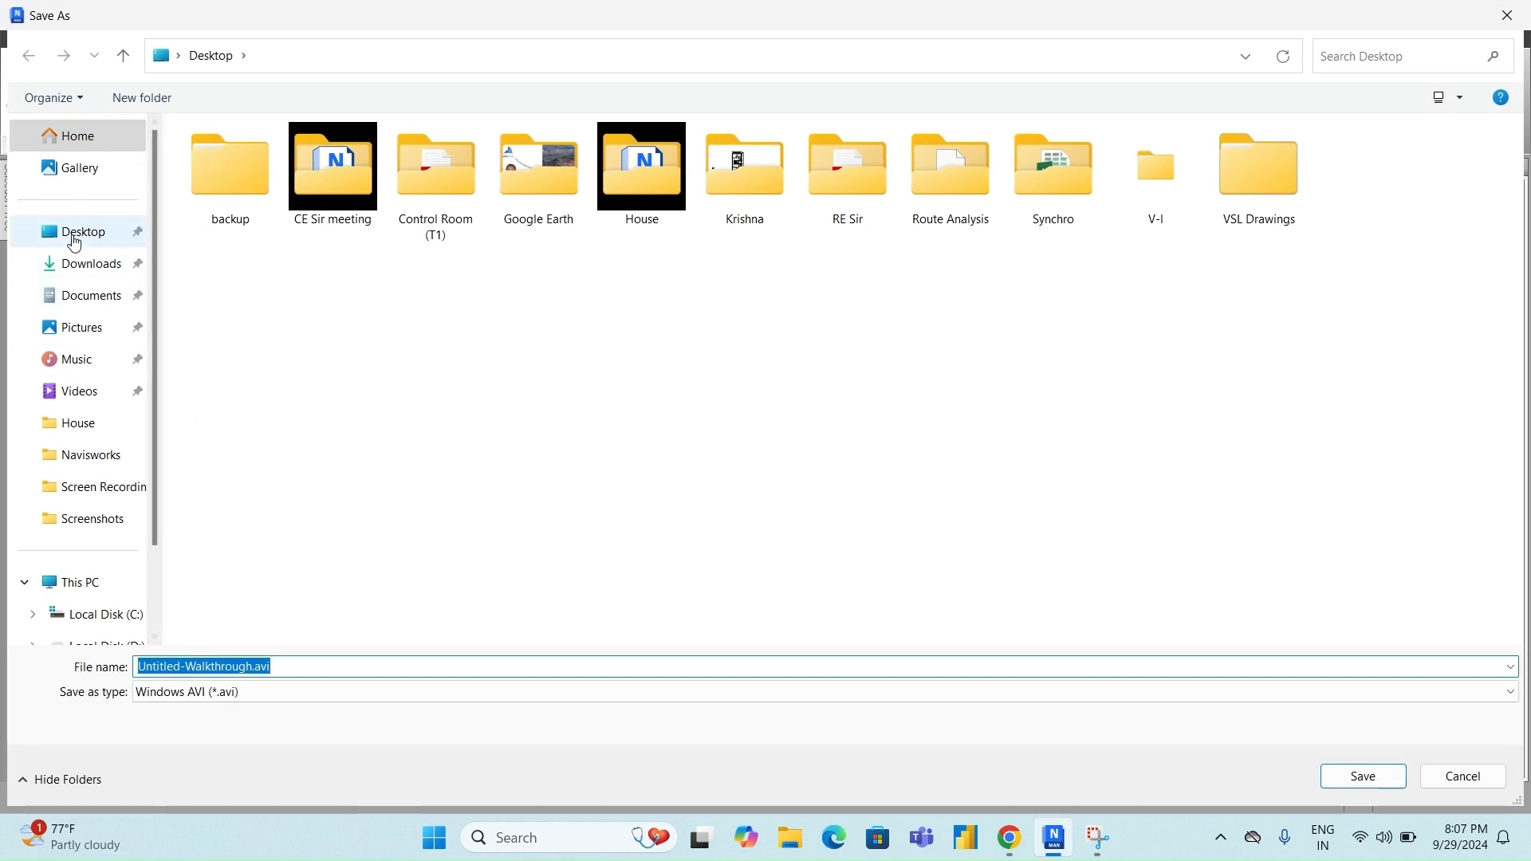
click(75, 239)
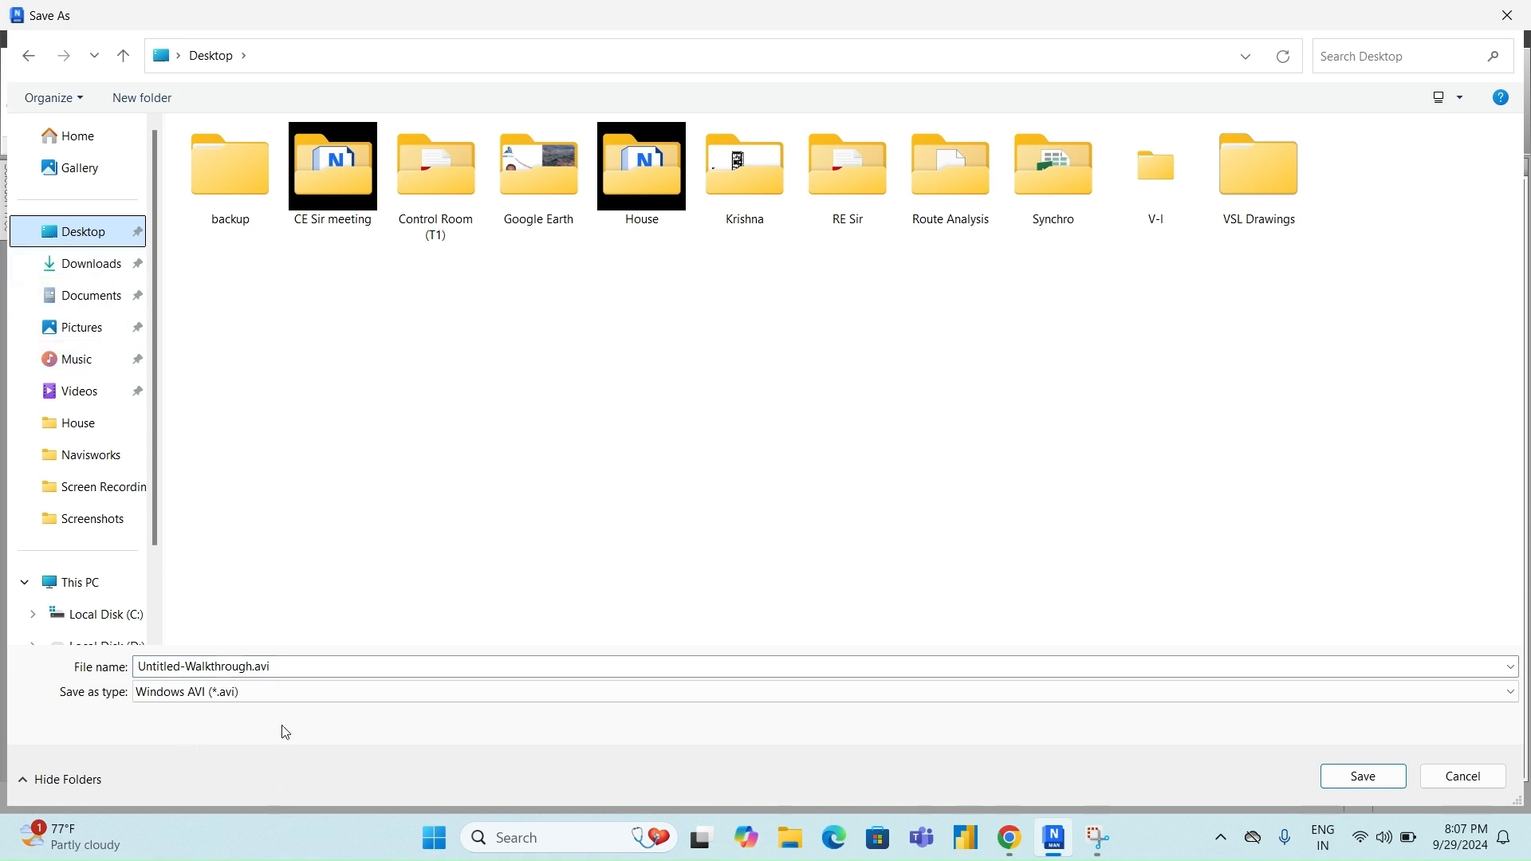
click(287, 669)
click(245, 669)
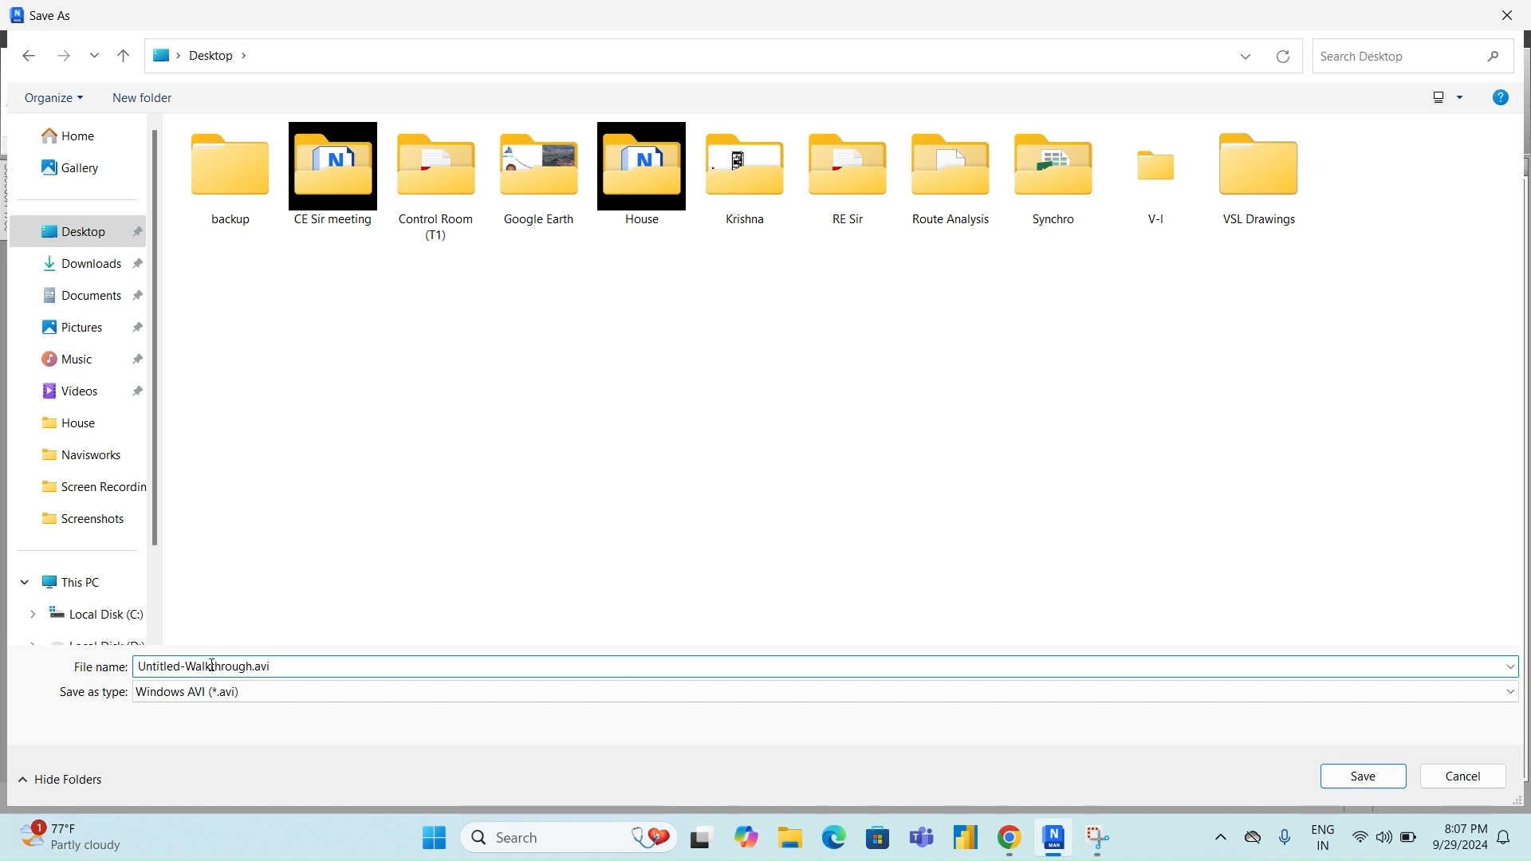
drag(186, 666, 127, 666)
key(BackSpace)
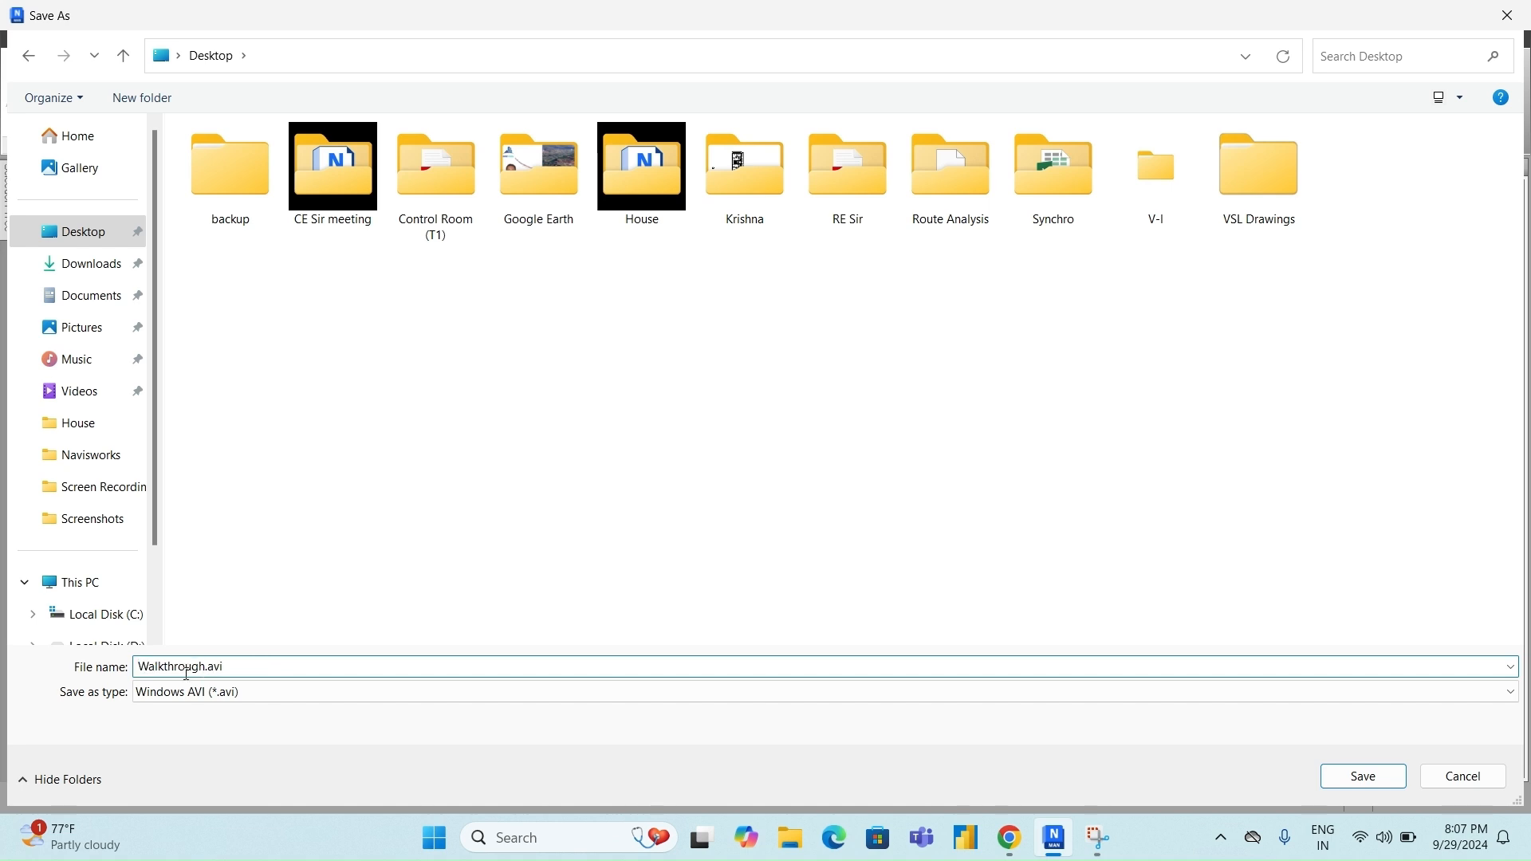
click(205, 667)
text(Animation)
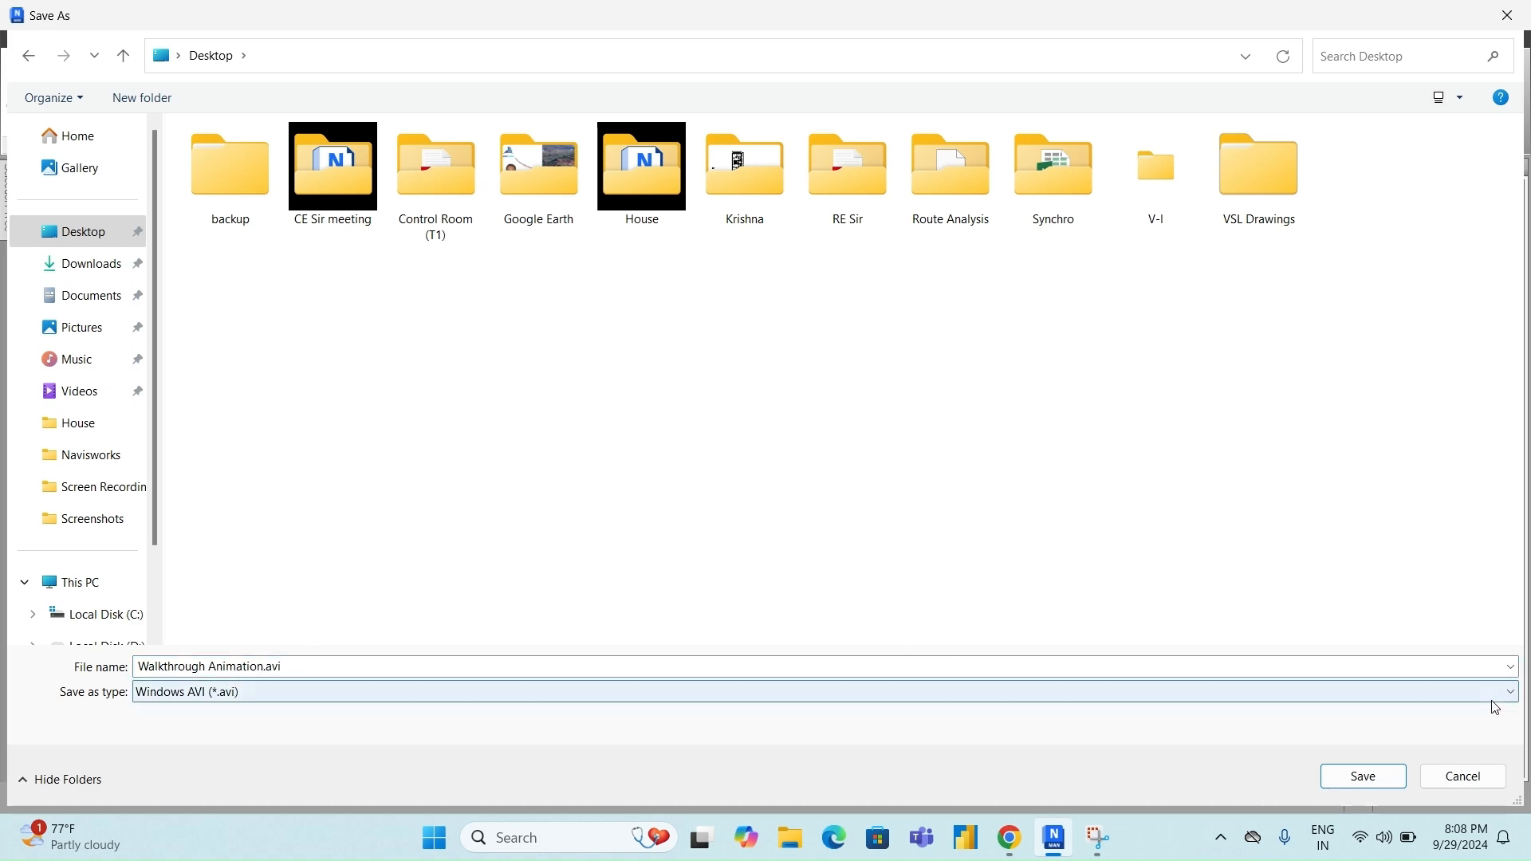
click(1365, 776)
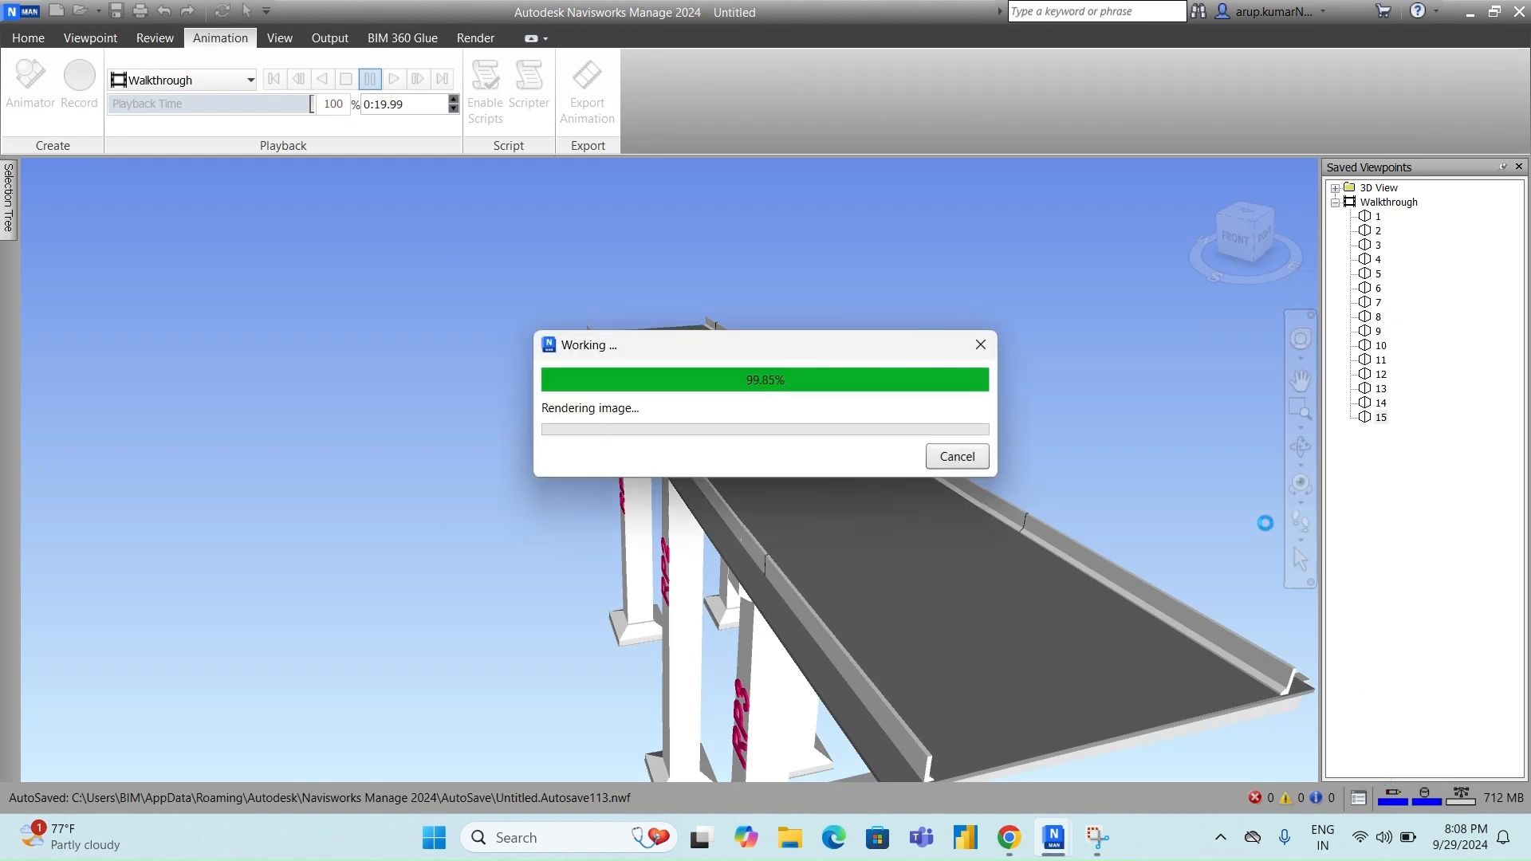
click(1472, 13)
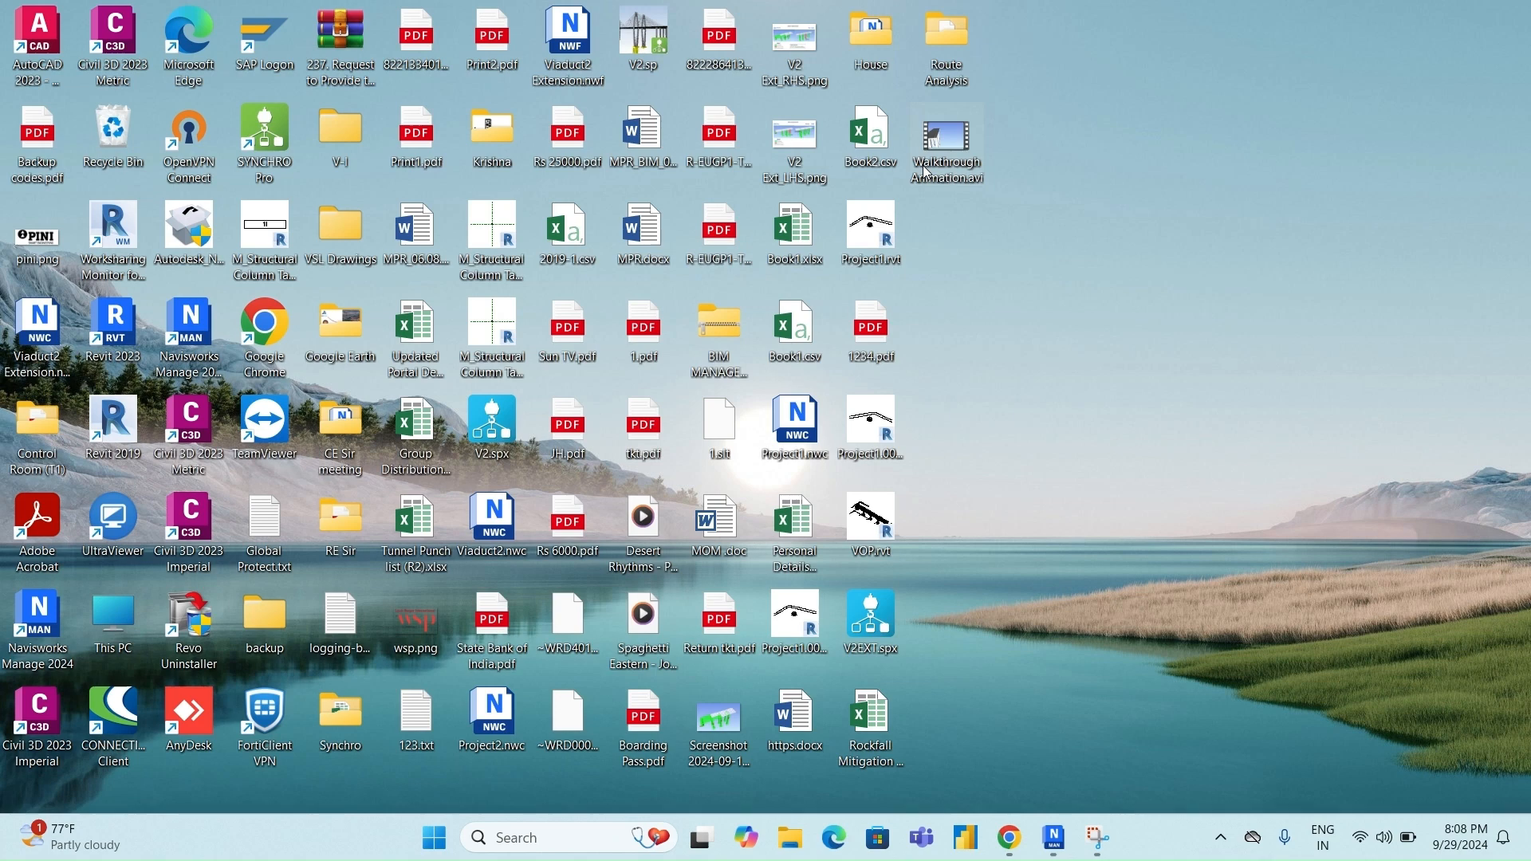
double_click(953, 169)
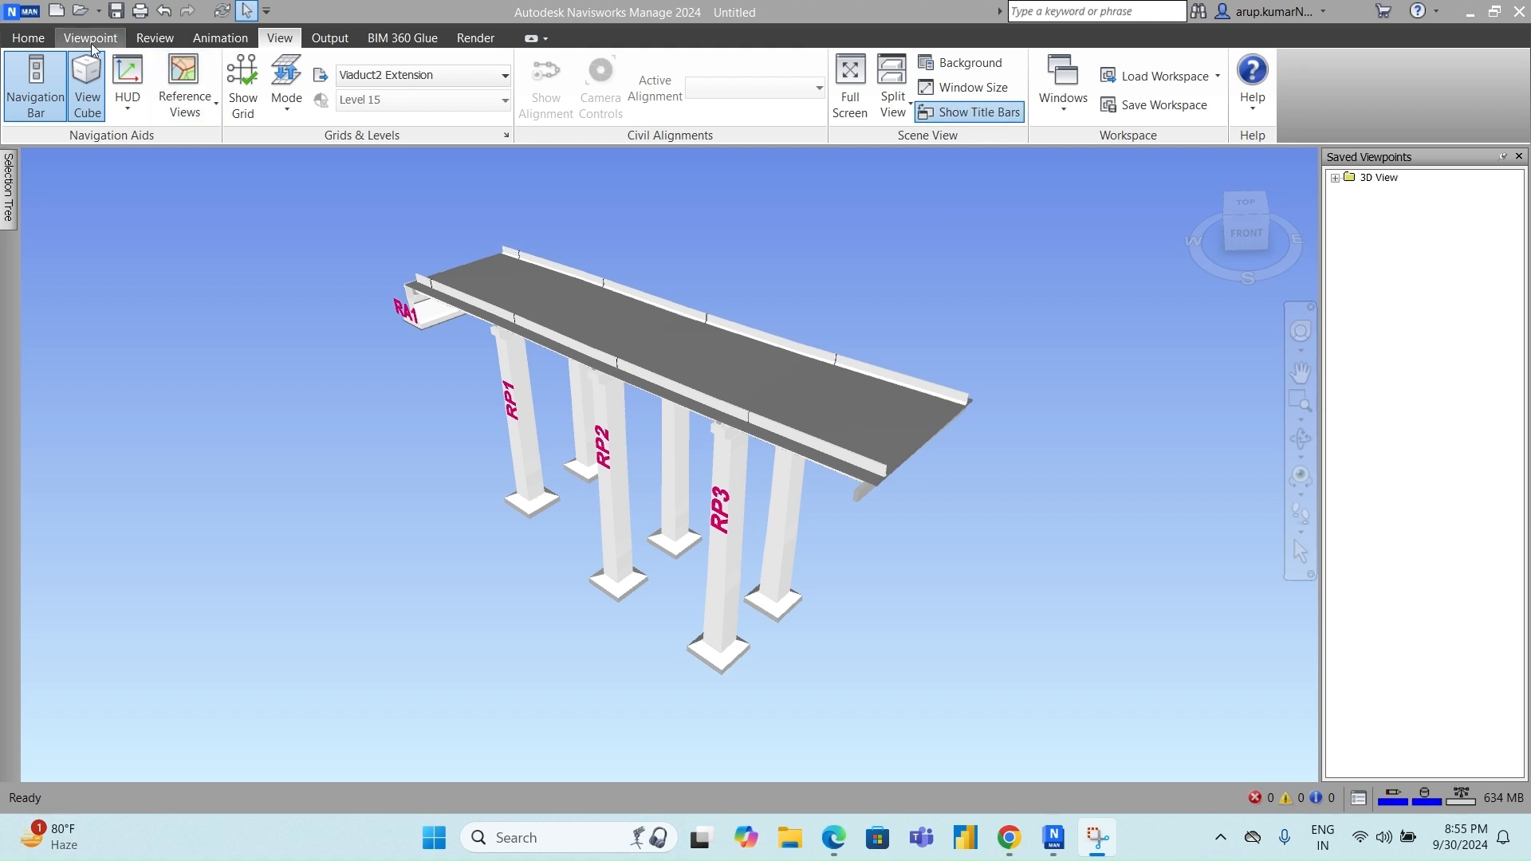
- Open the Quantification Workbook for the viaduct model and close the Sheet Browser
click(17, 39)
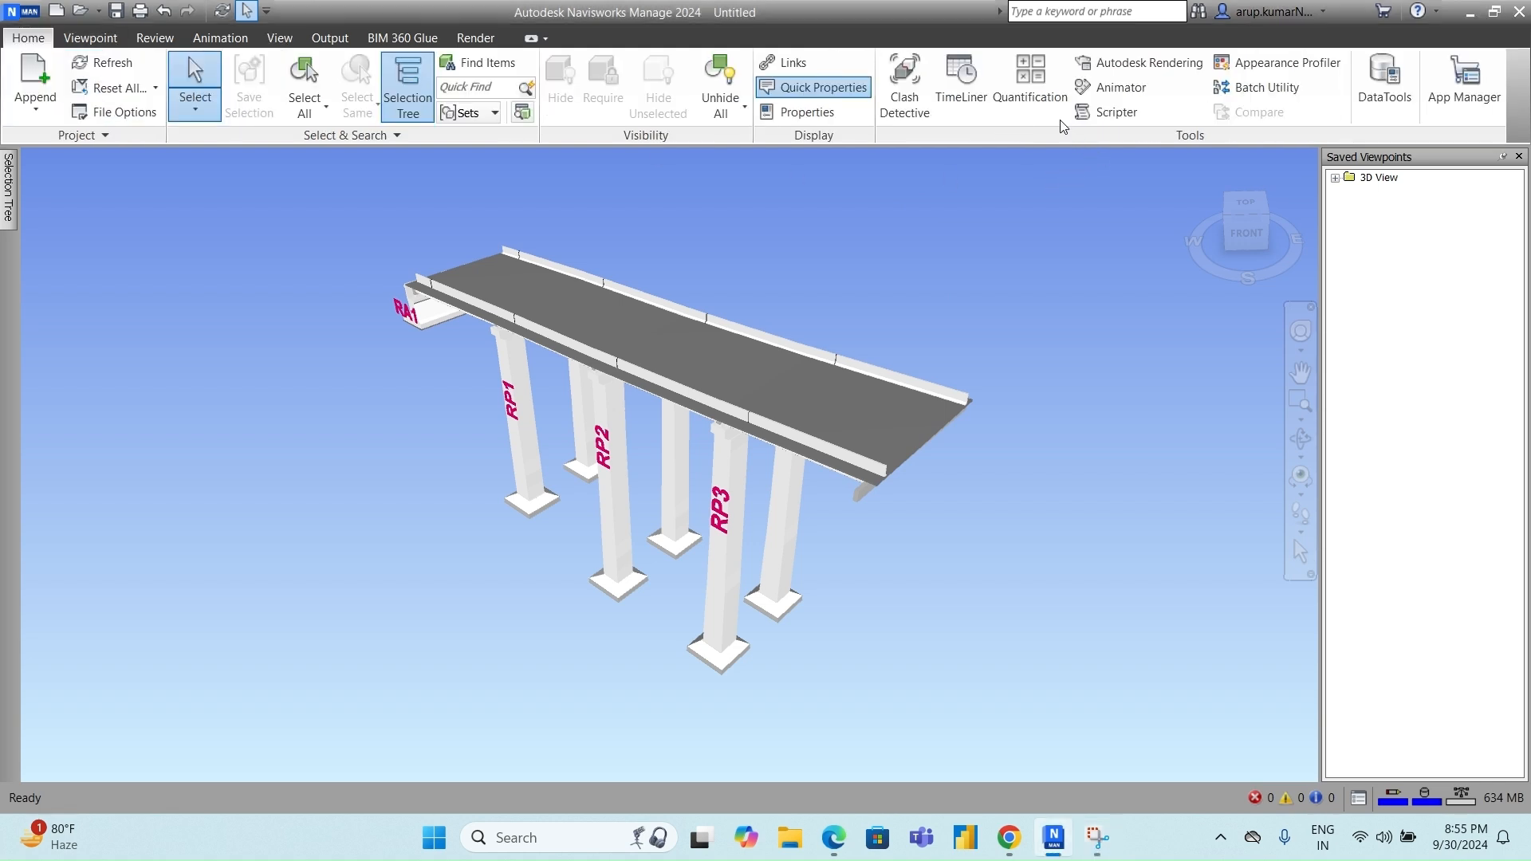
click(1030, 84)
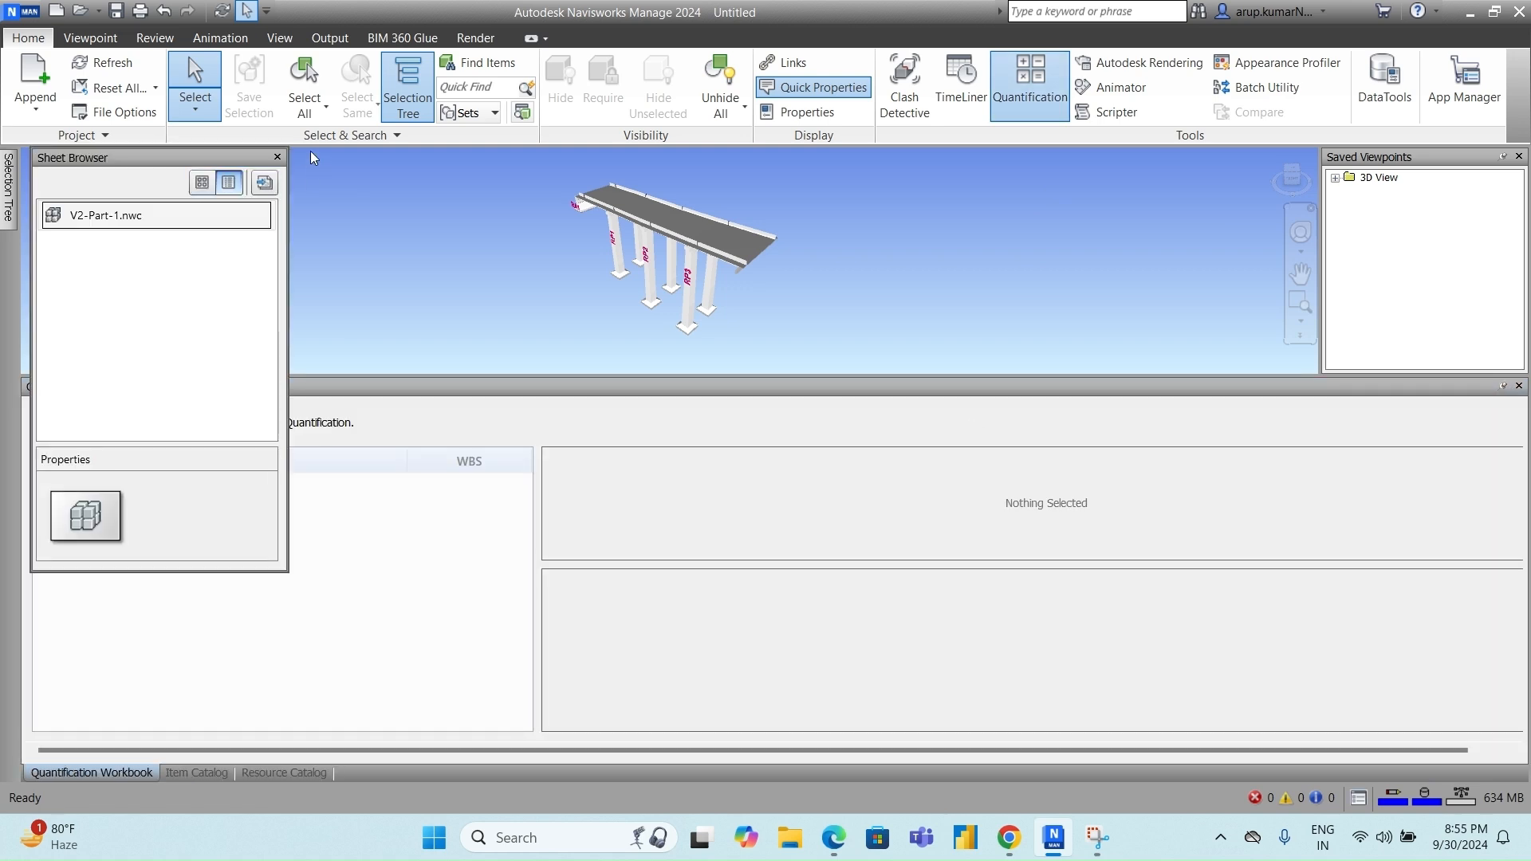
click(278, 156)
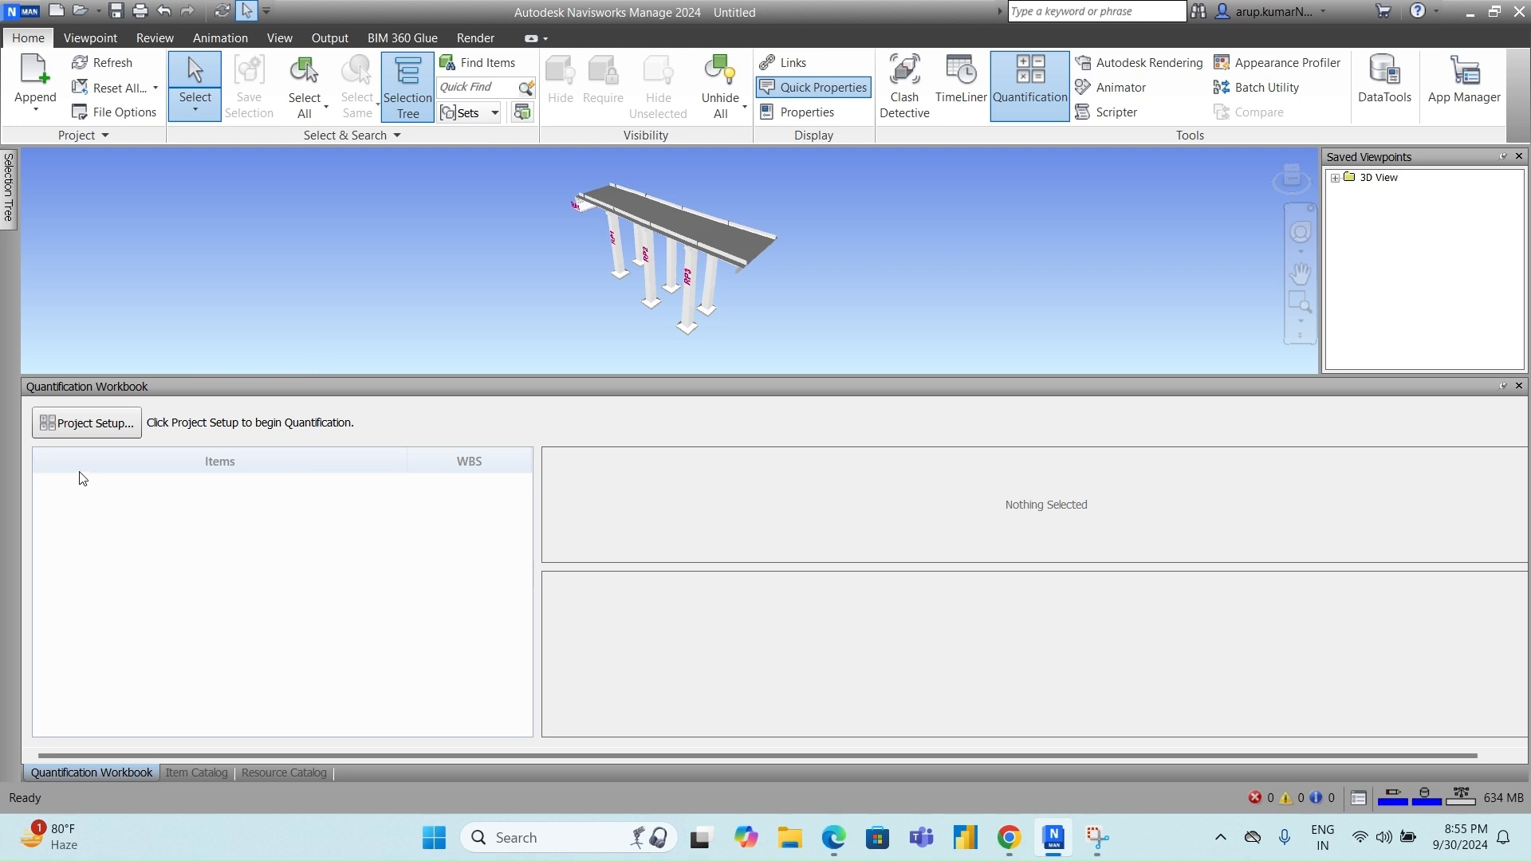
- Set up the quantification project with the Uniformat catalog and Metric measurement units, and create the takeoff database
click(86, 428)
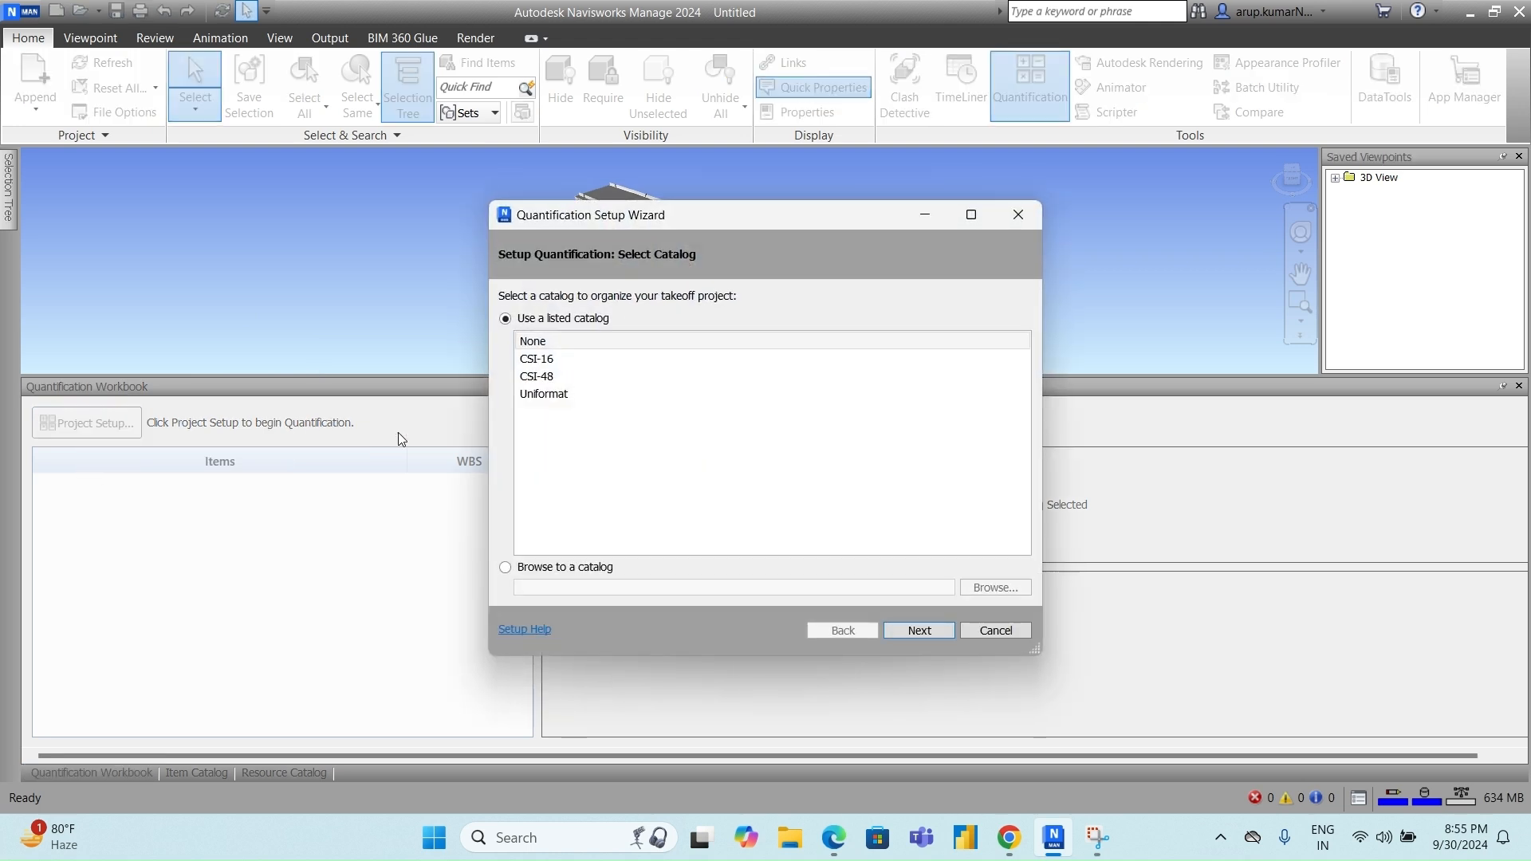
click(560, 394)
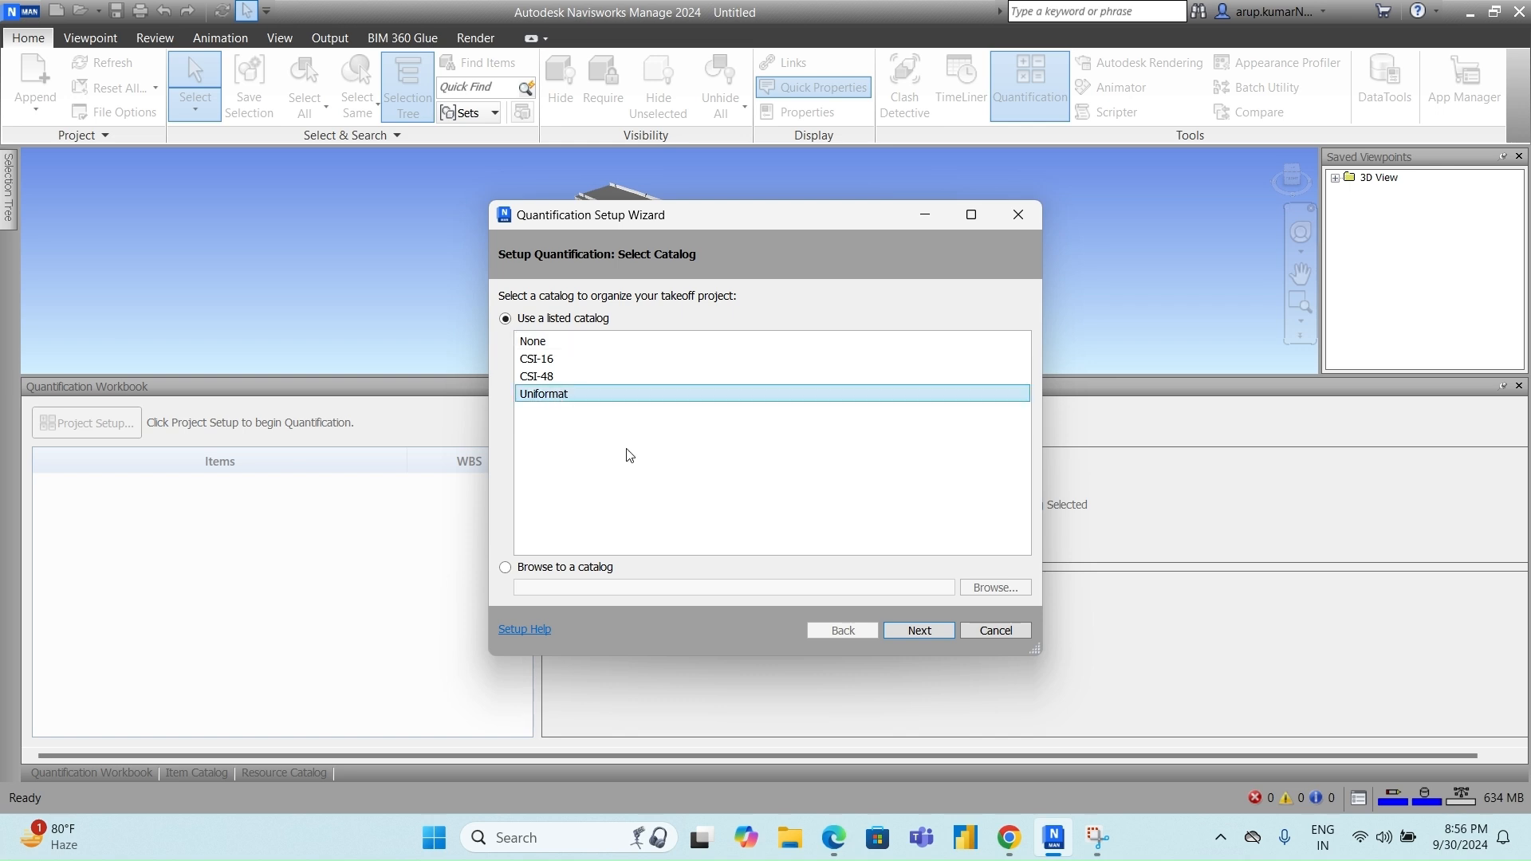
click(920, 634)
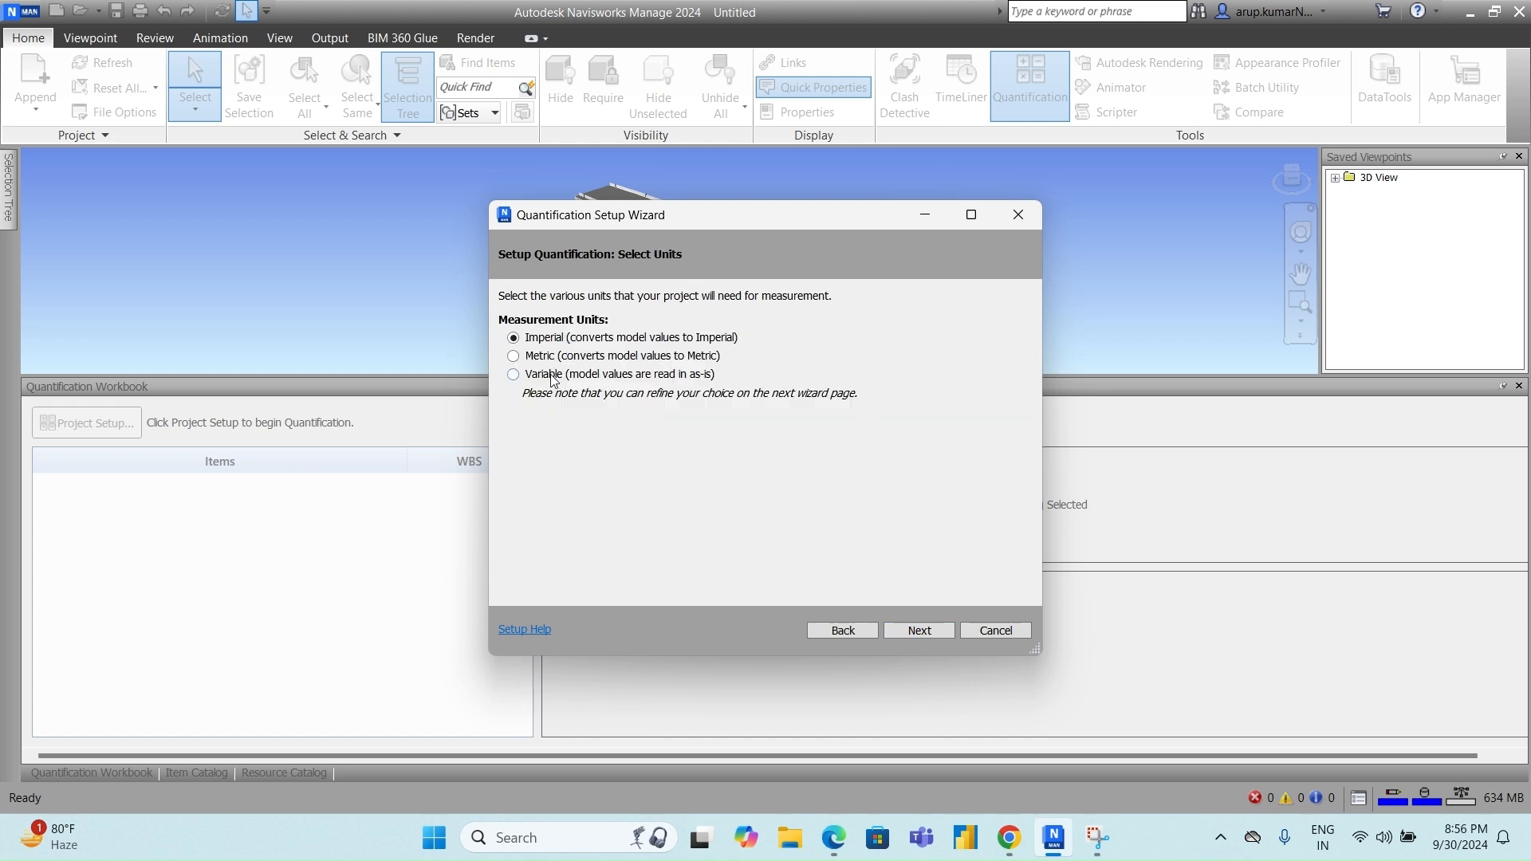
click(513, 356)
click(930, 631)
click(930, 626)
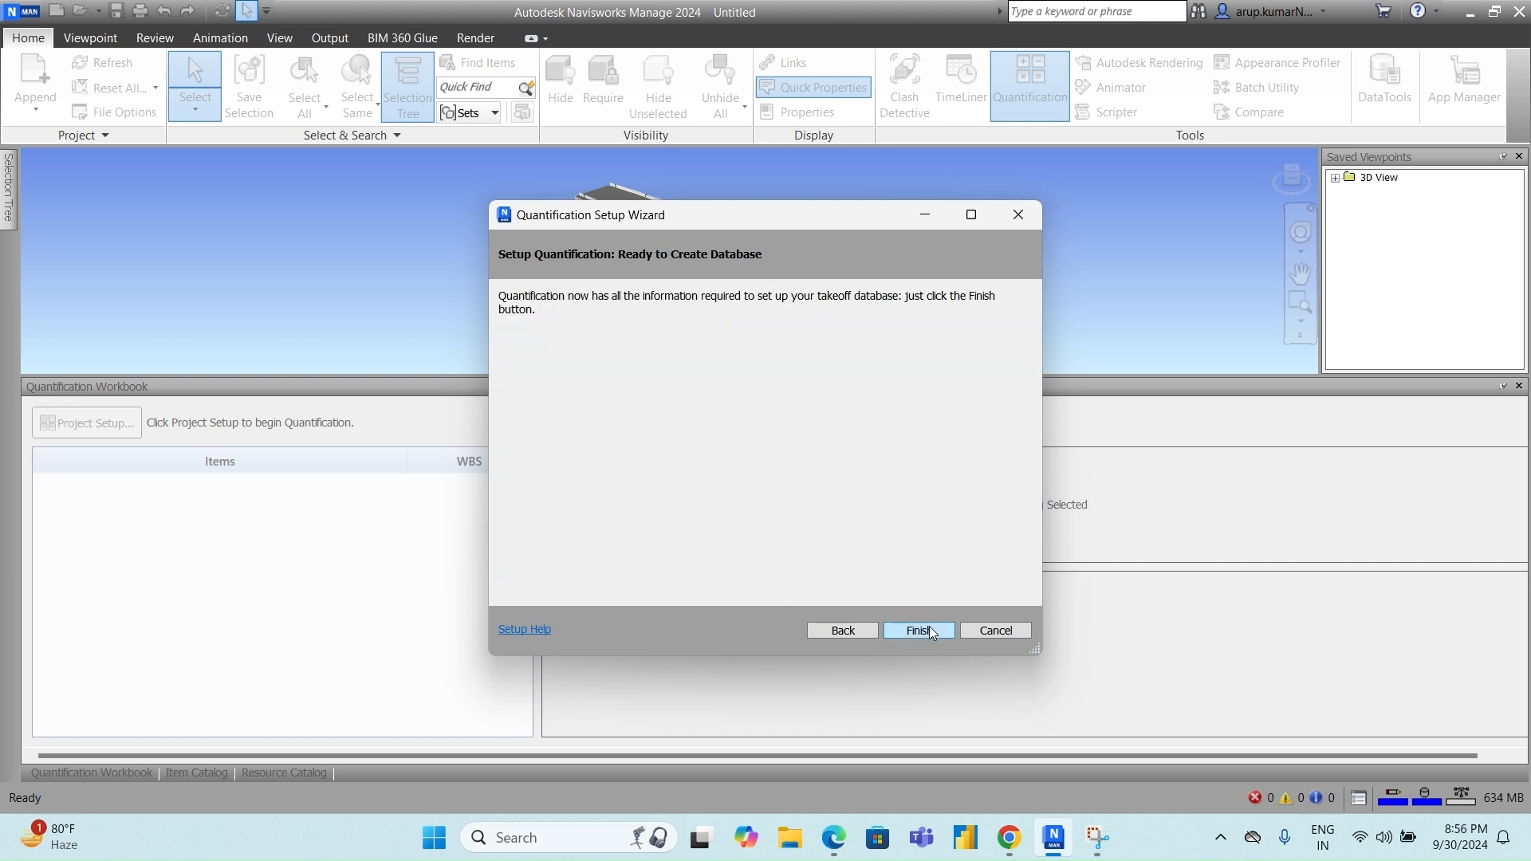
click(930, 625)
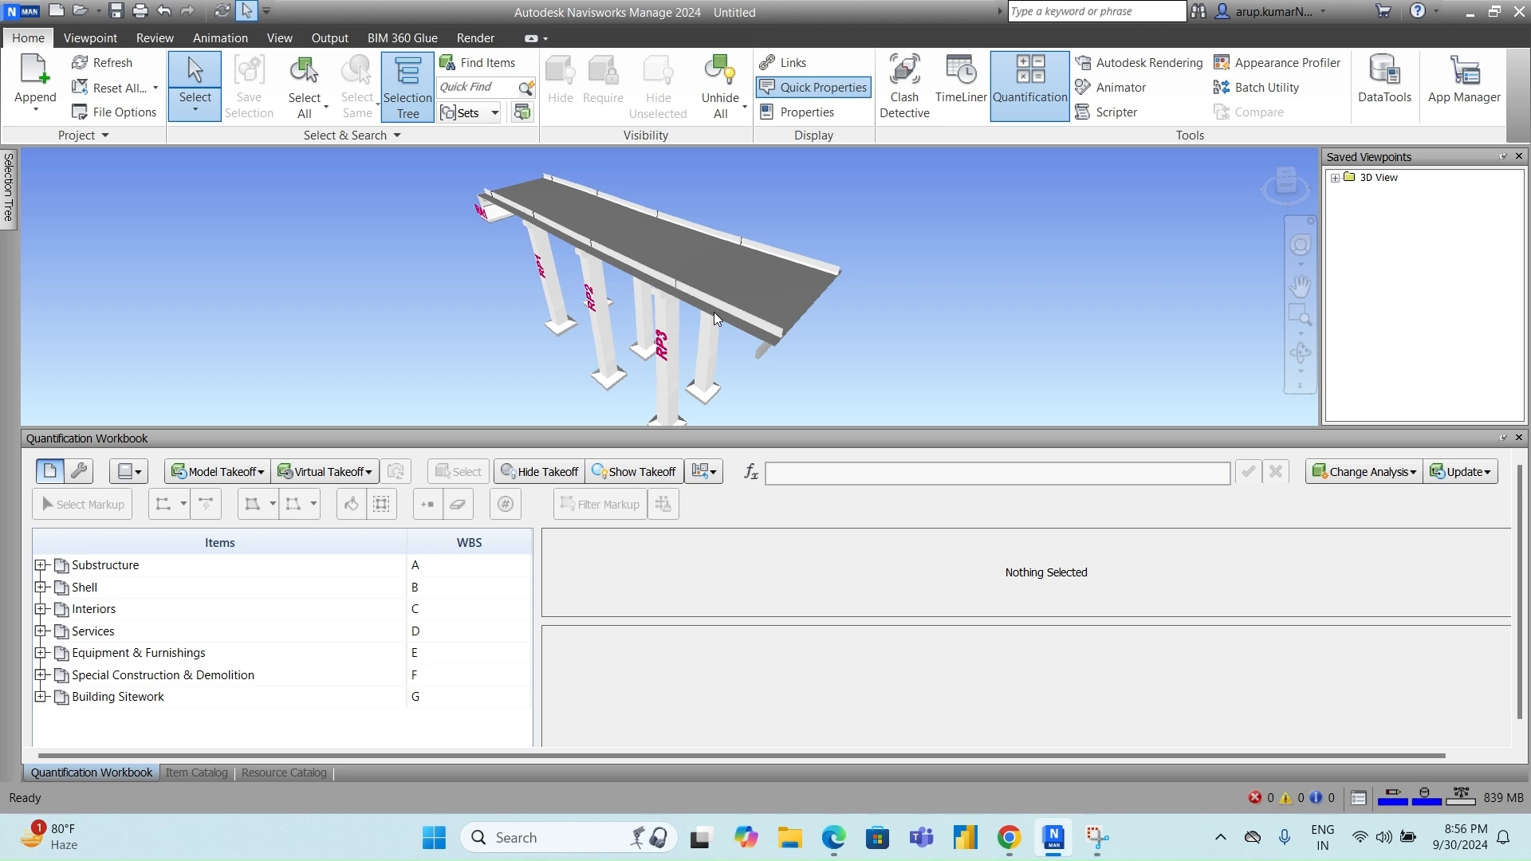
- Select the wearing coat floor panel at the deck's abutment end and take it off to a new catalog item
middle_drag(712, 315, 641, 306)
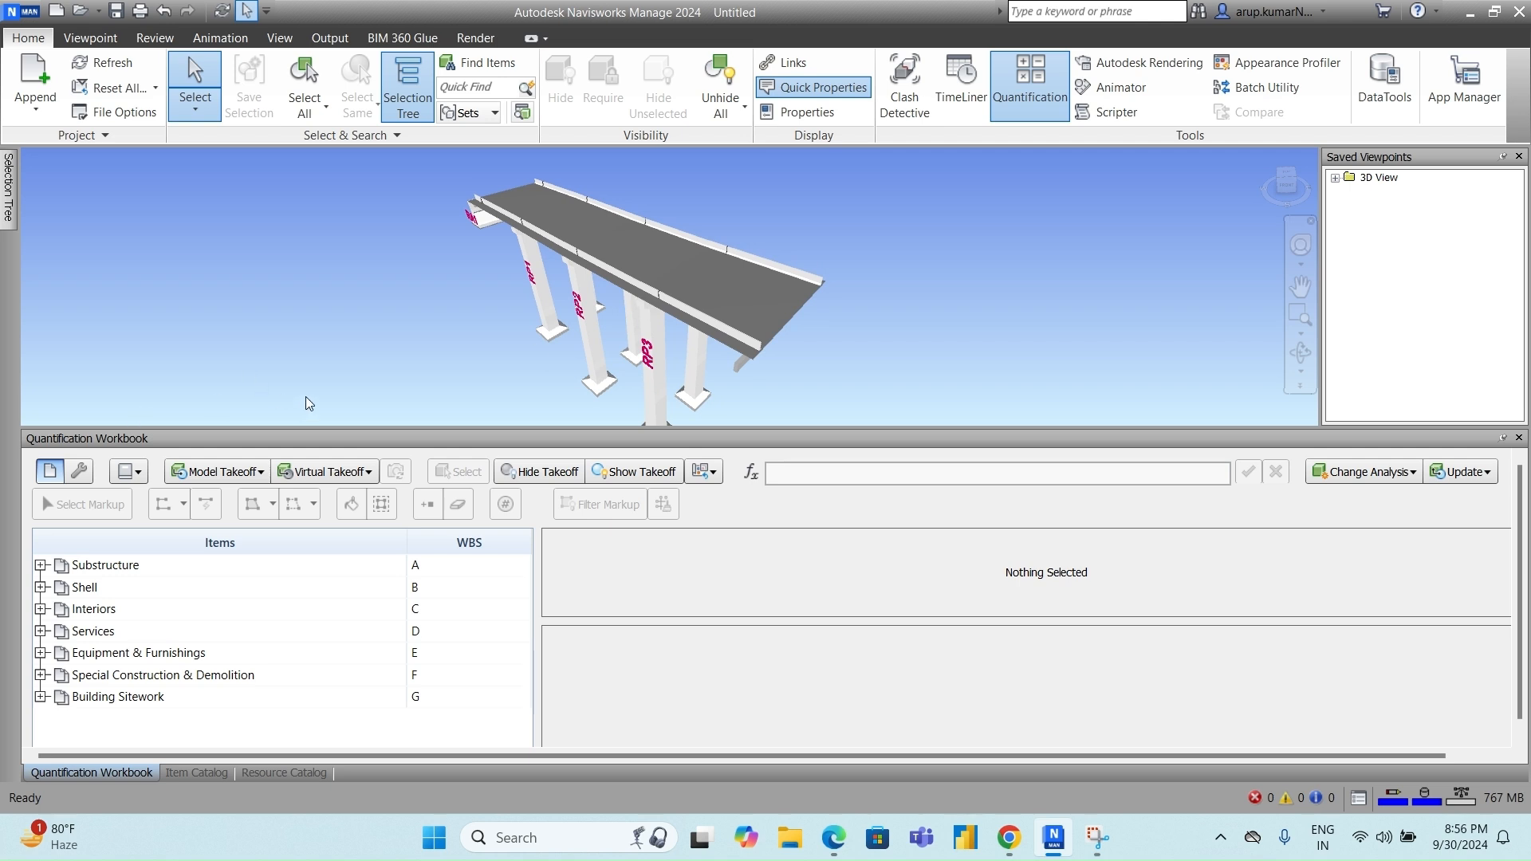
click(528, 206)
key(Escape)
click(536, 207)
mouse_move(10, 216)
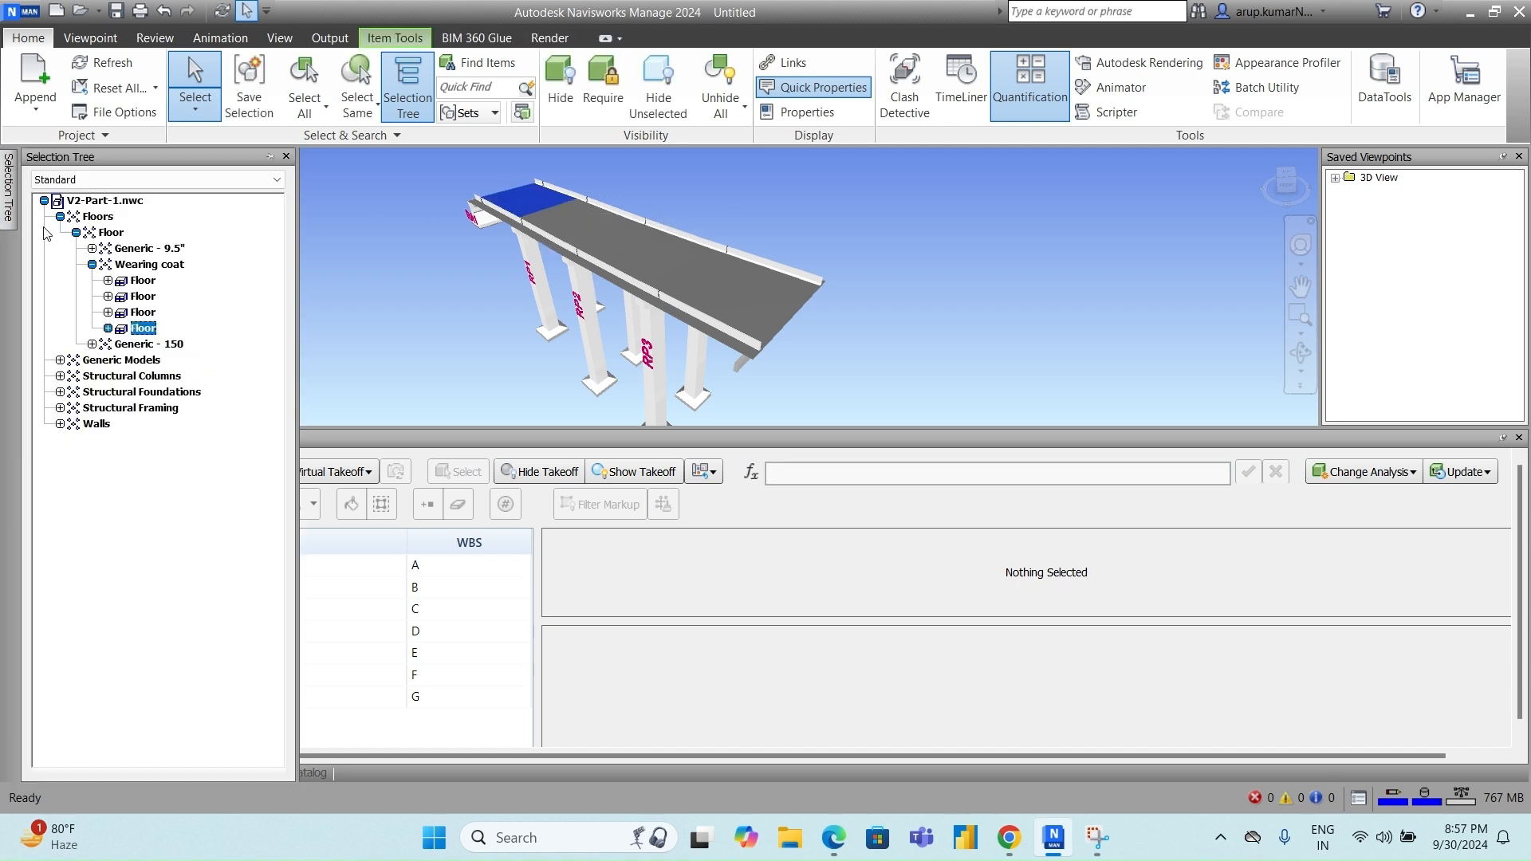
mouse_move(10, 215)
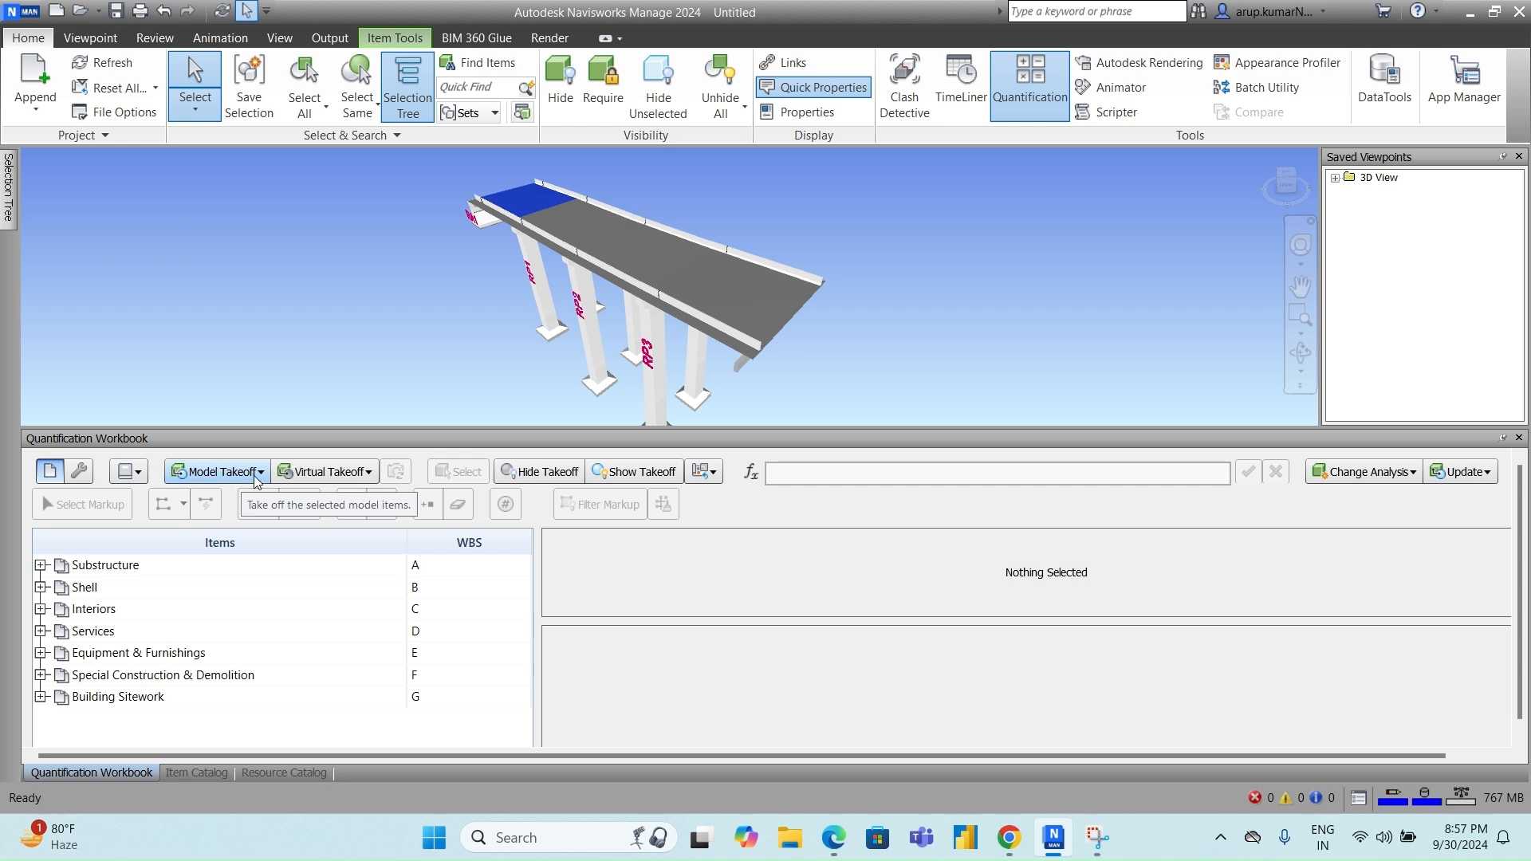
click(260, 473)
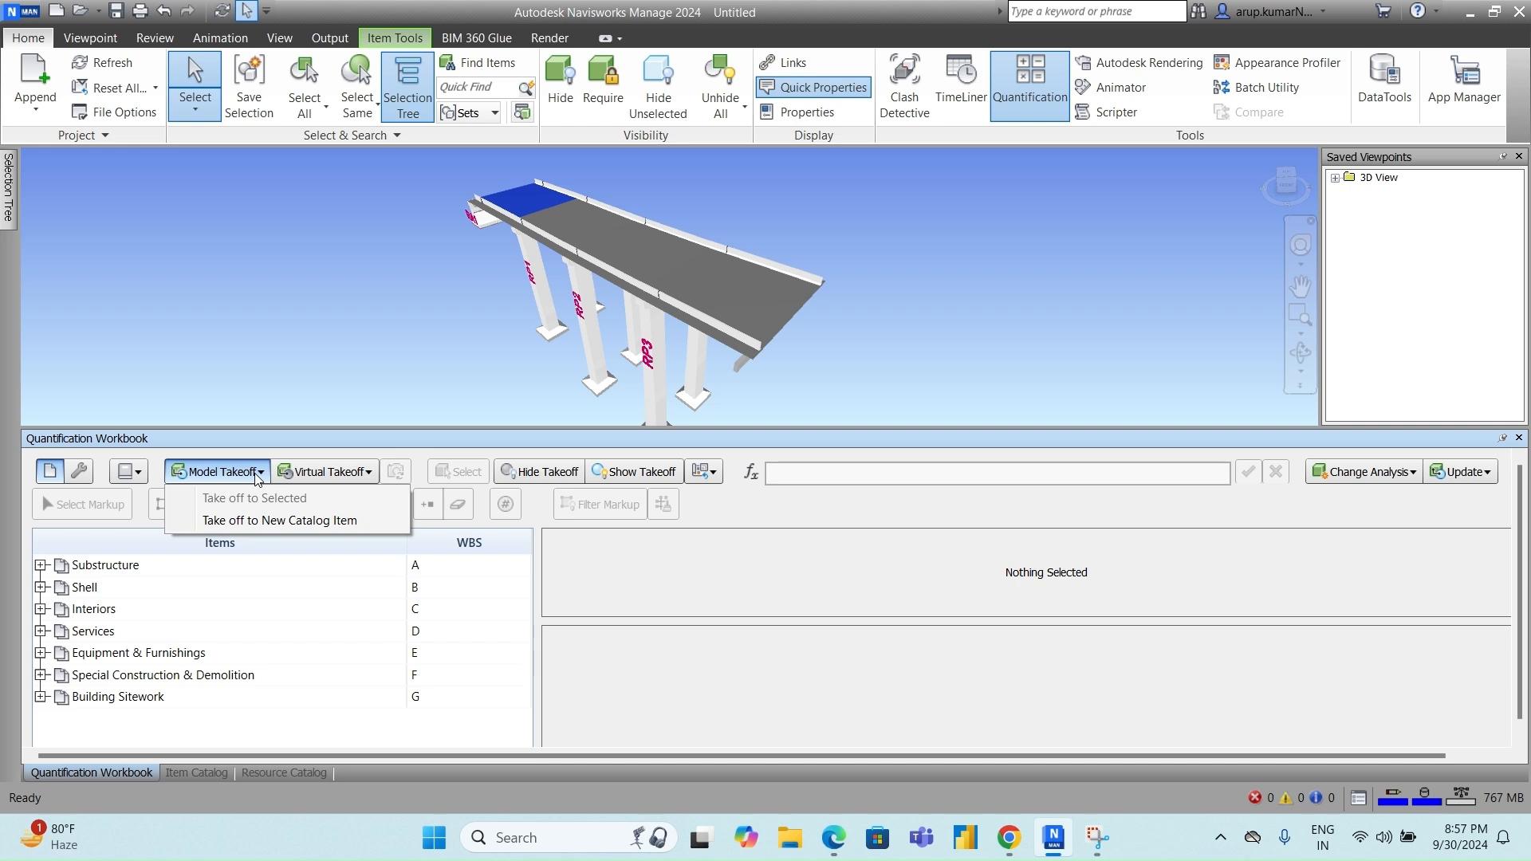
click(254, 521)
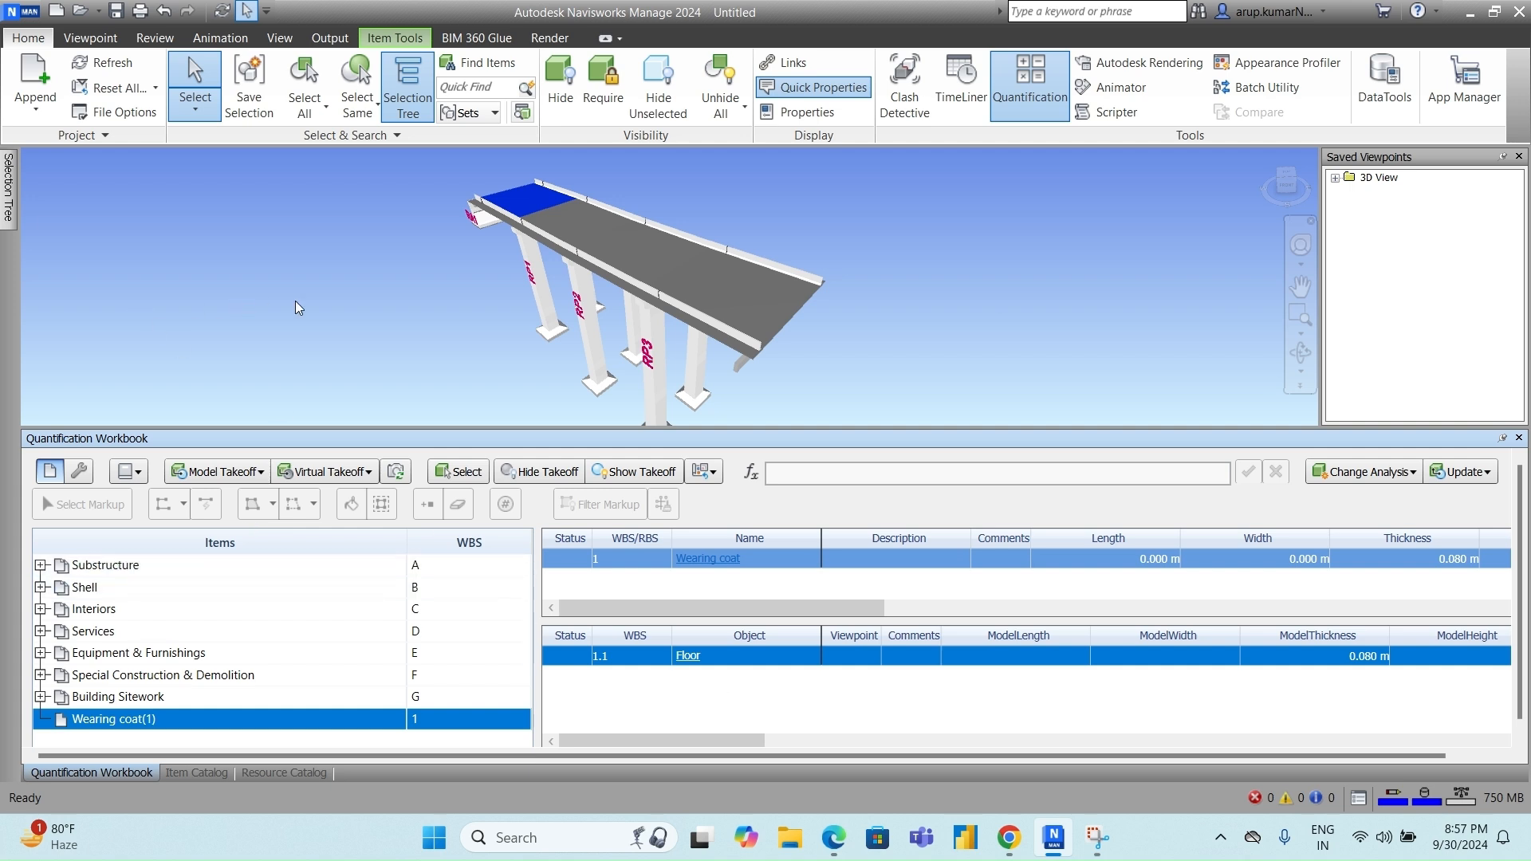
- Take off the remaining three wearing coat floor panels along the deck to the existing Wearing coat item, one panel at a time
click(562, 223)
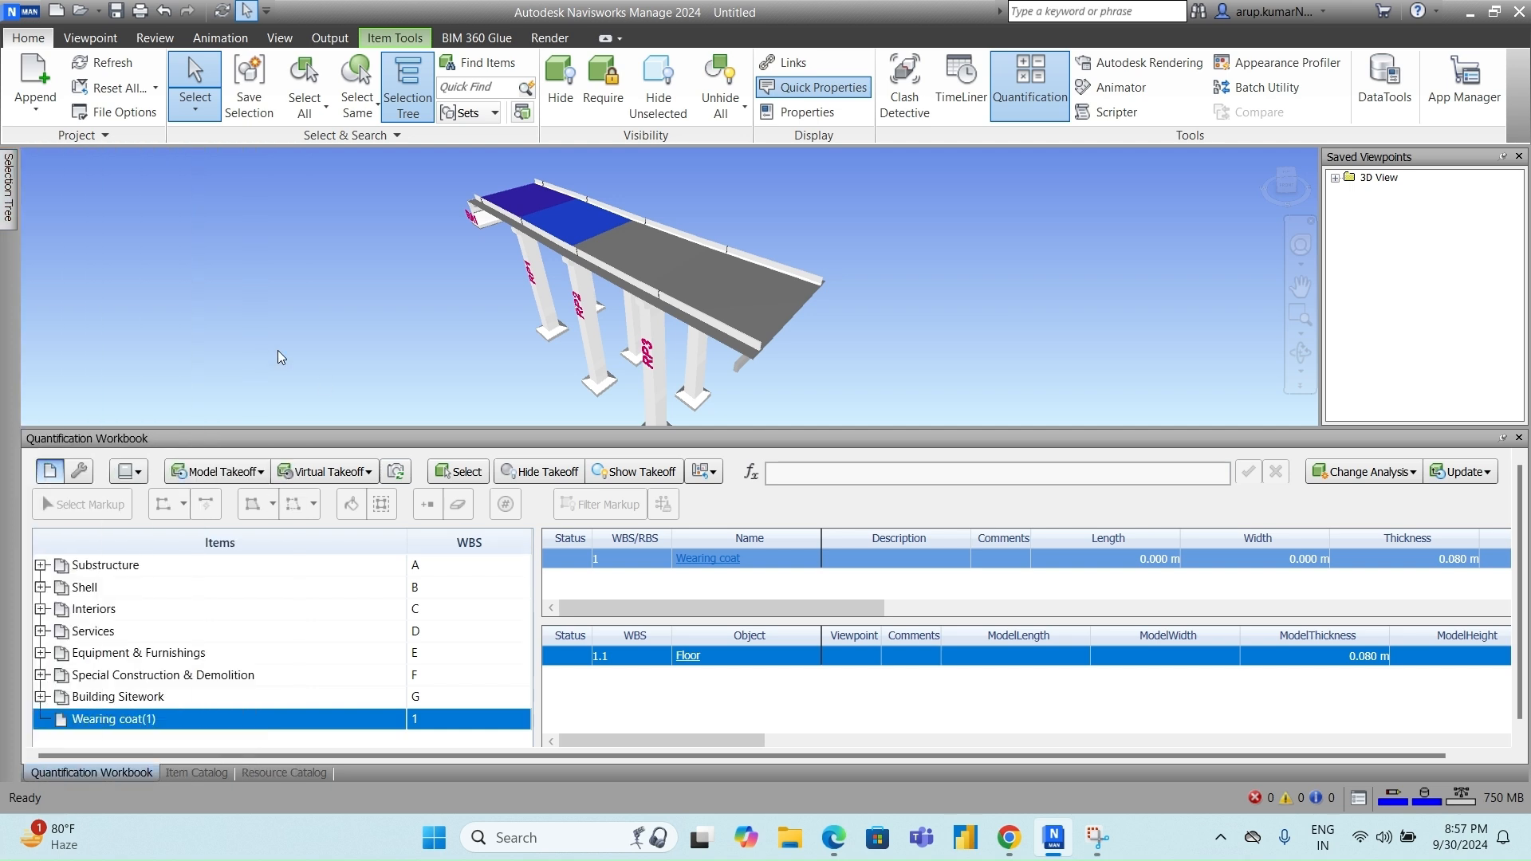
click(260, 472)
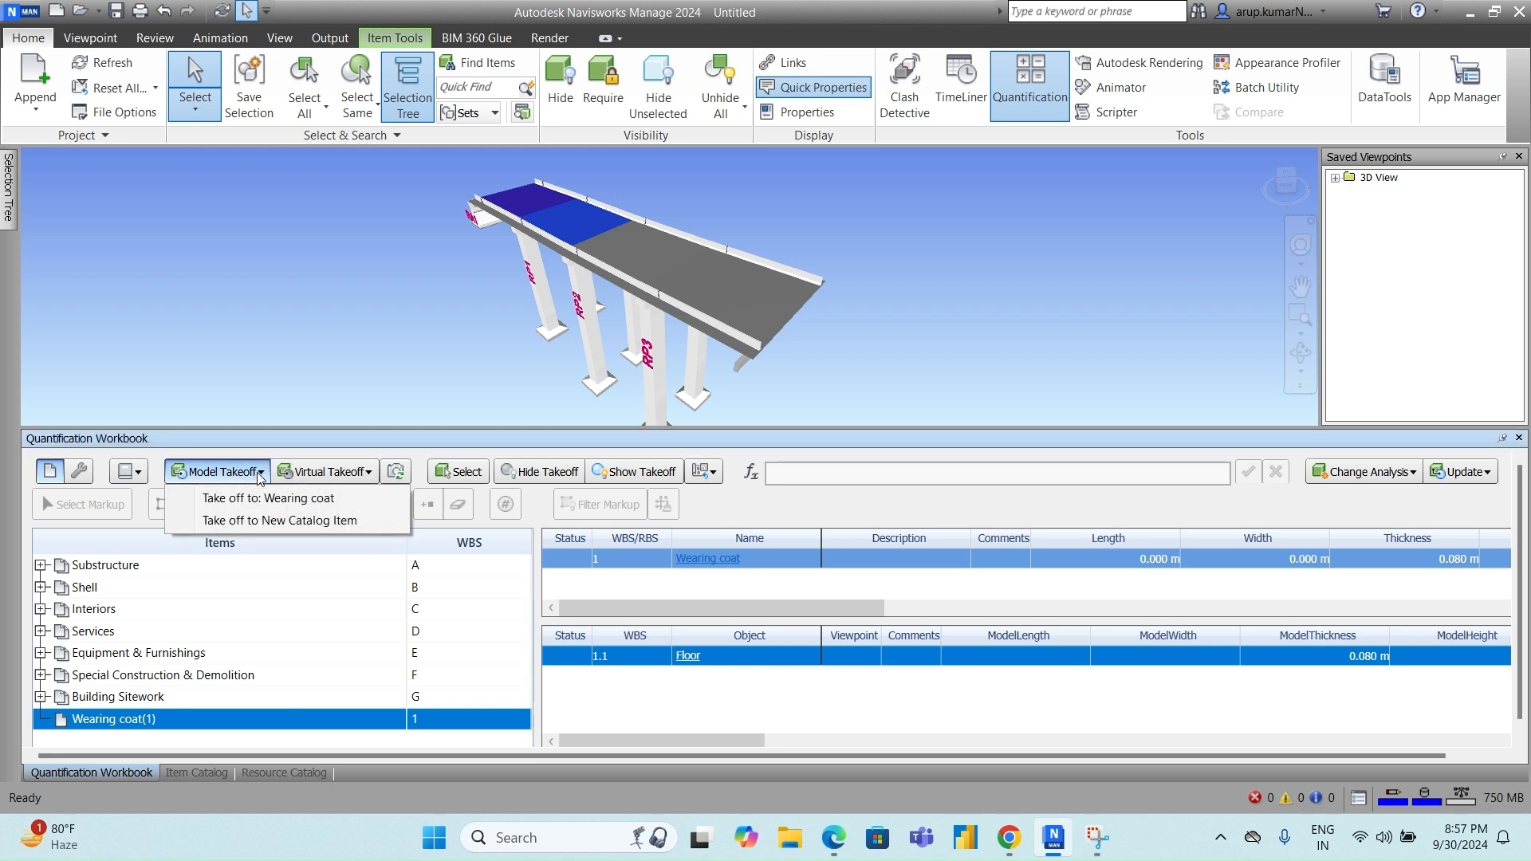
click(298, 501)
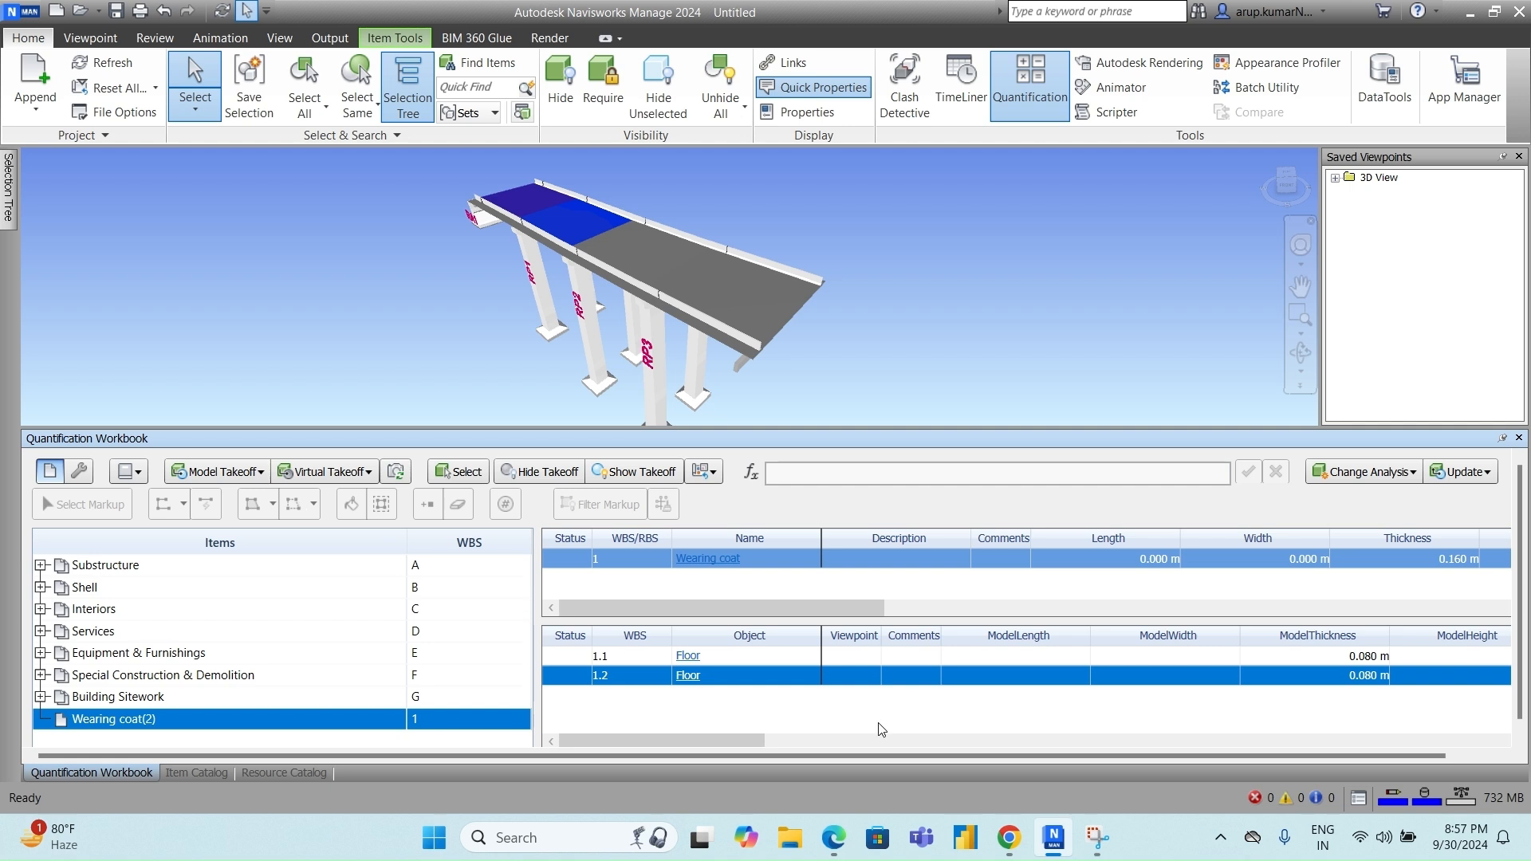
click(633, 248)
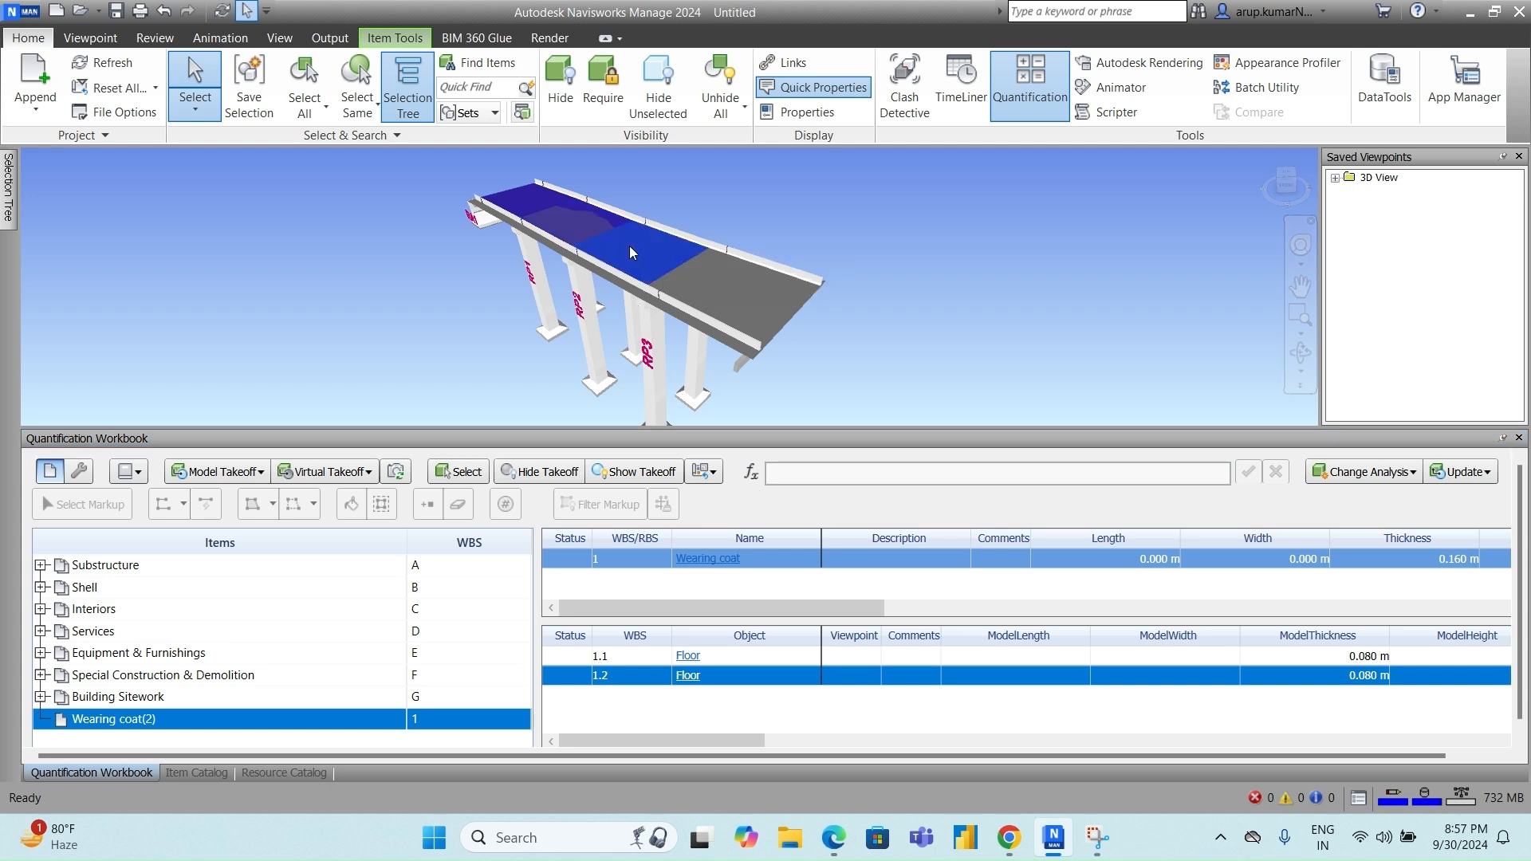
click(260, 473)
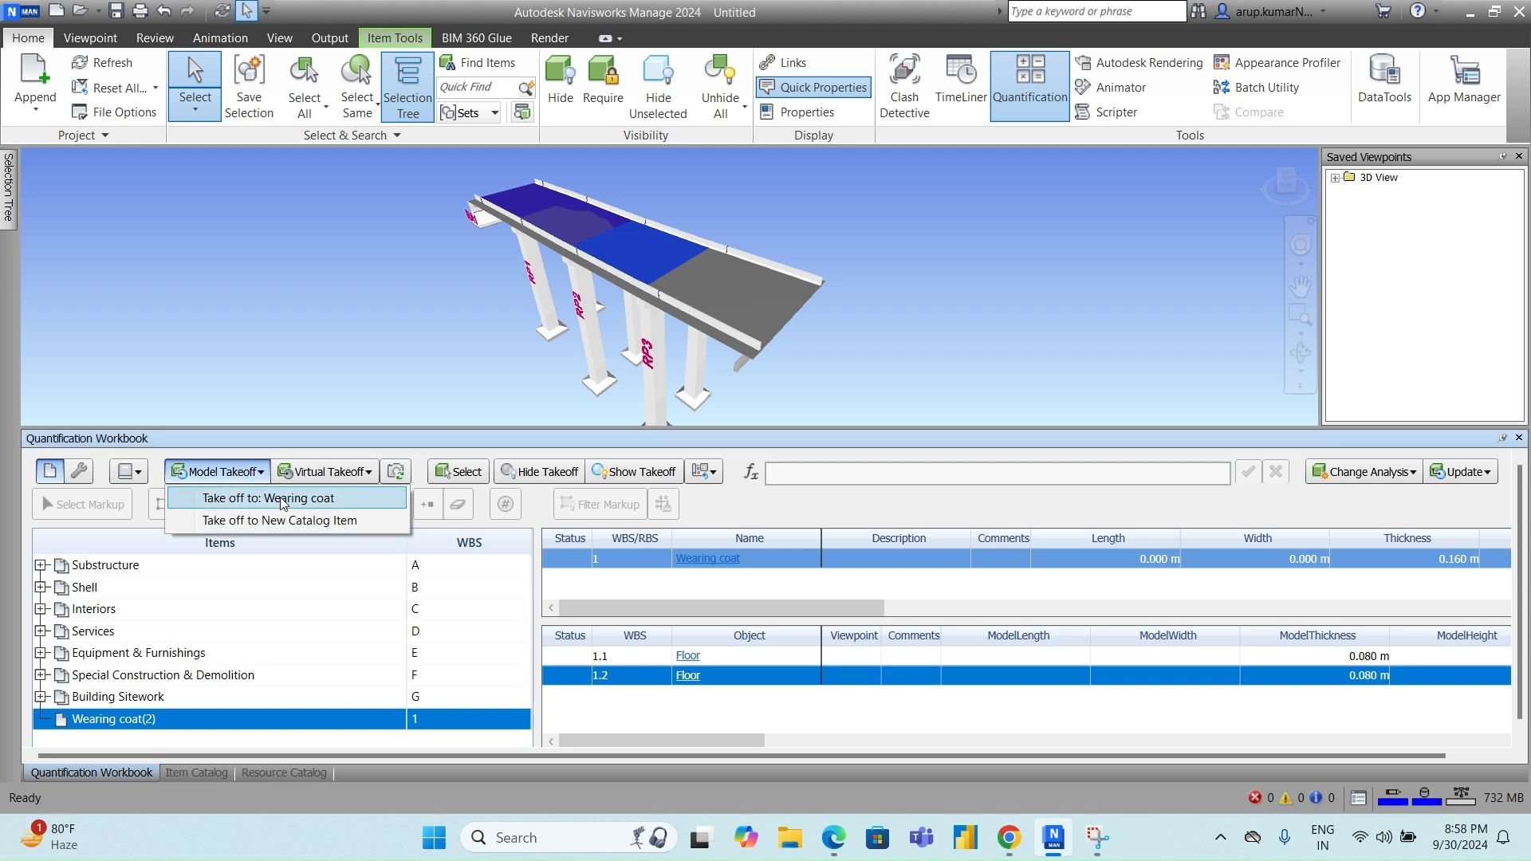
click(281, 500)
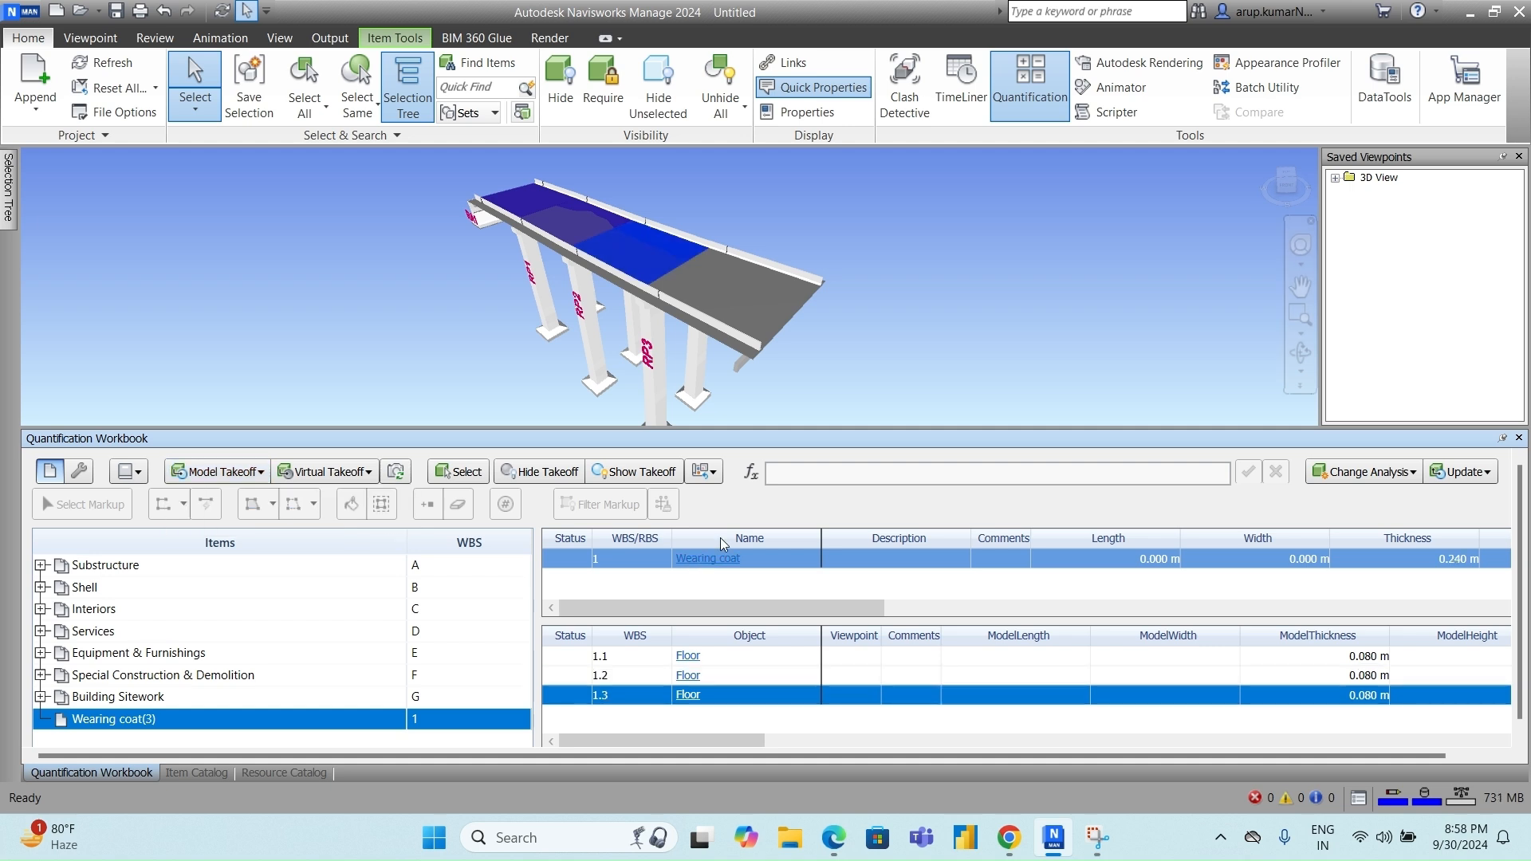
click(721, 286)
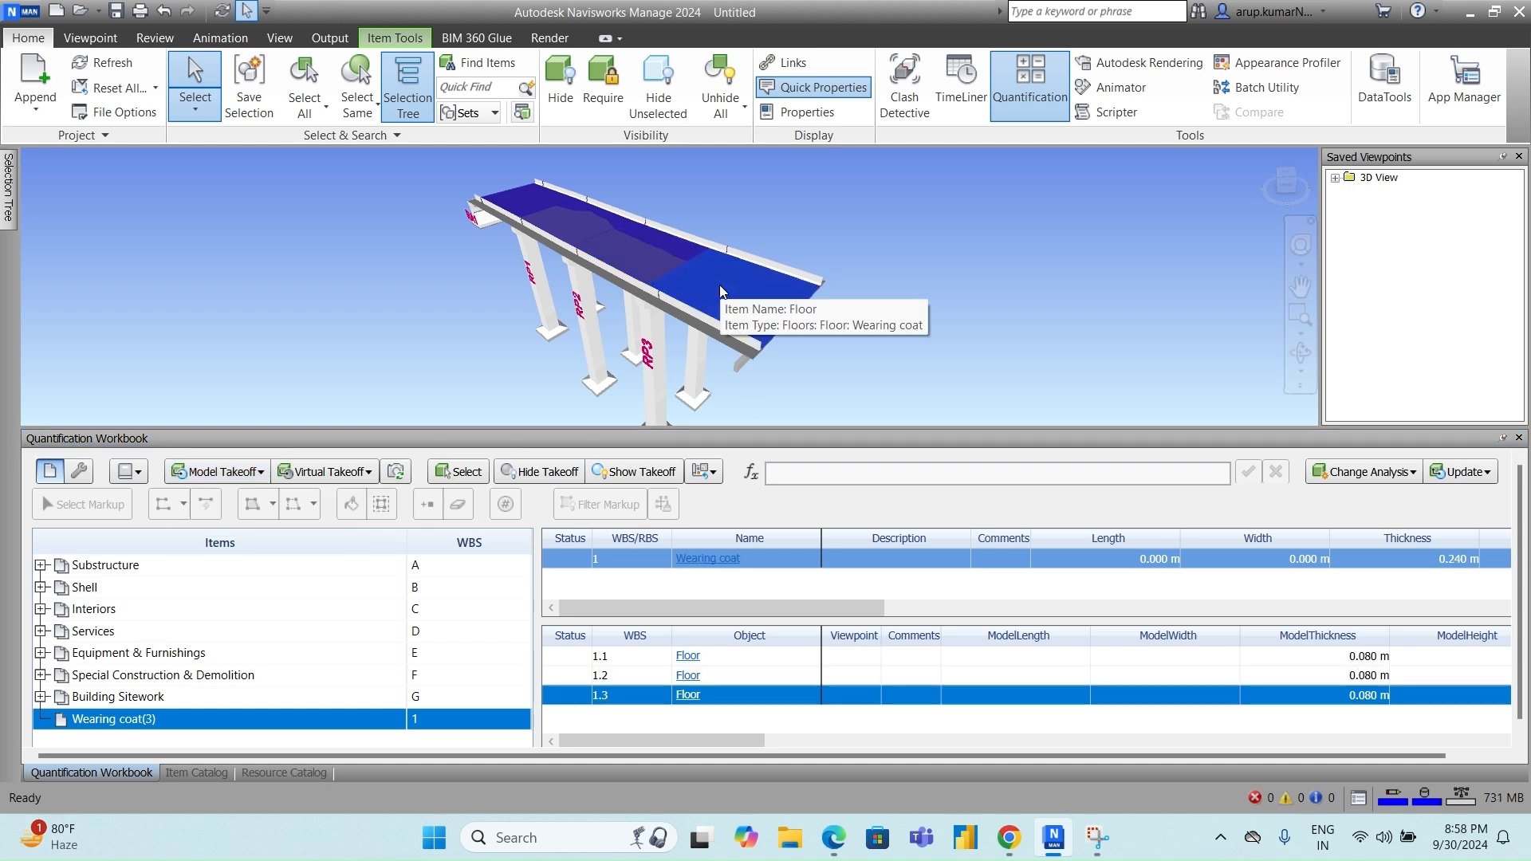
click(260, 473)
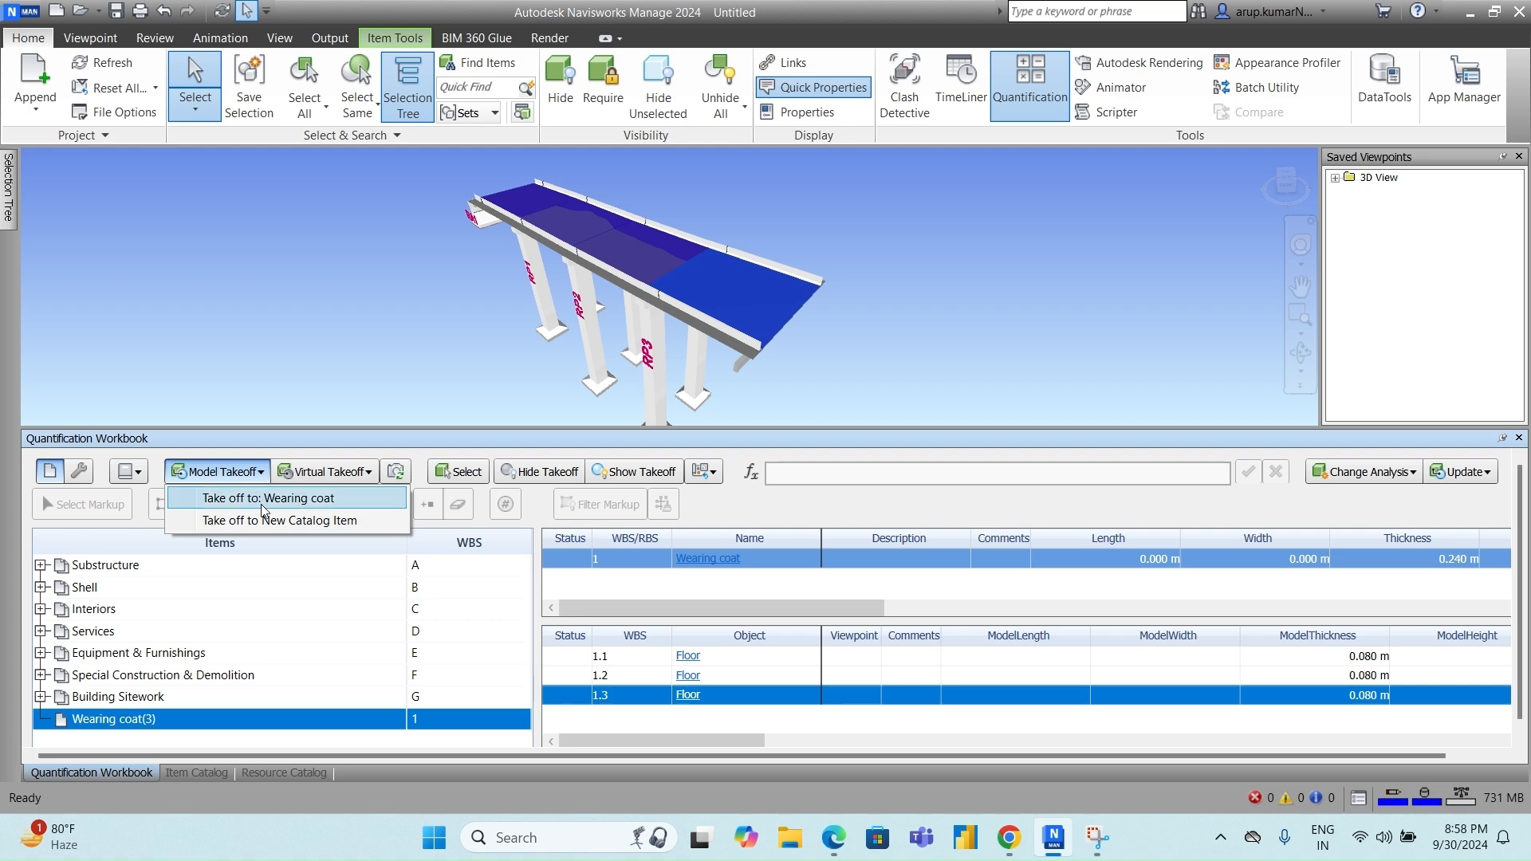
click(264, 503)
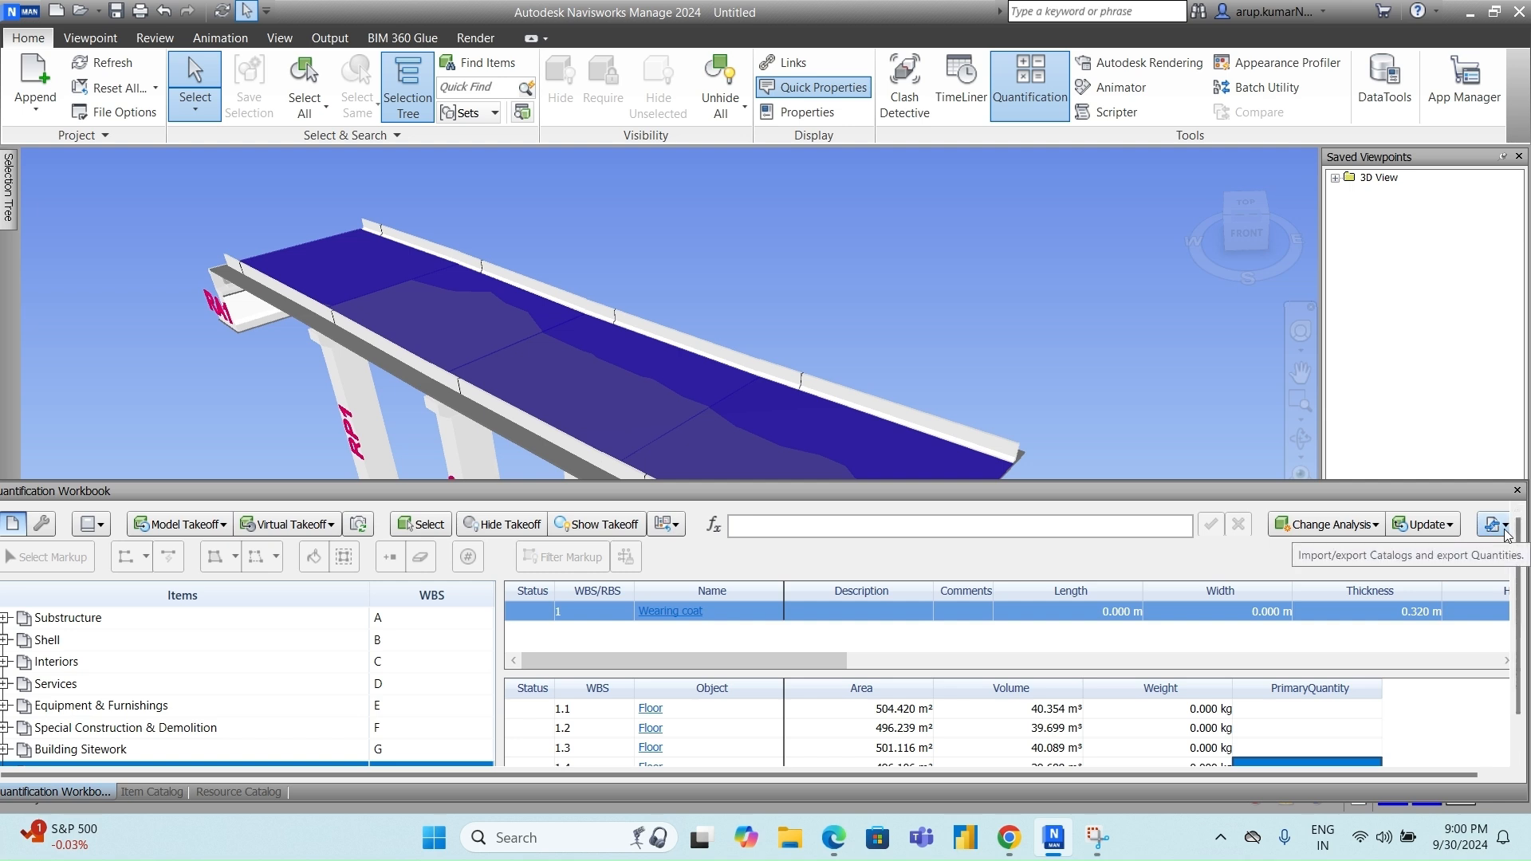
- Export all quantities to Excel on the Desktop as Wearing coat Quantity Report.xlsx and open the exported file
click(1506, 530)
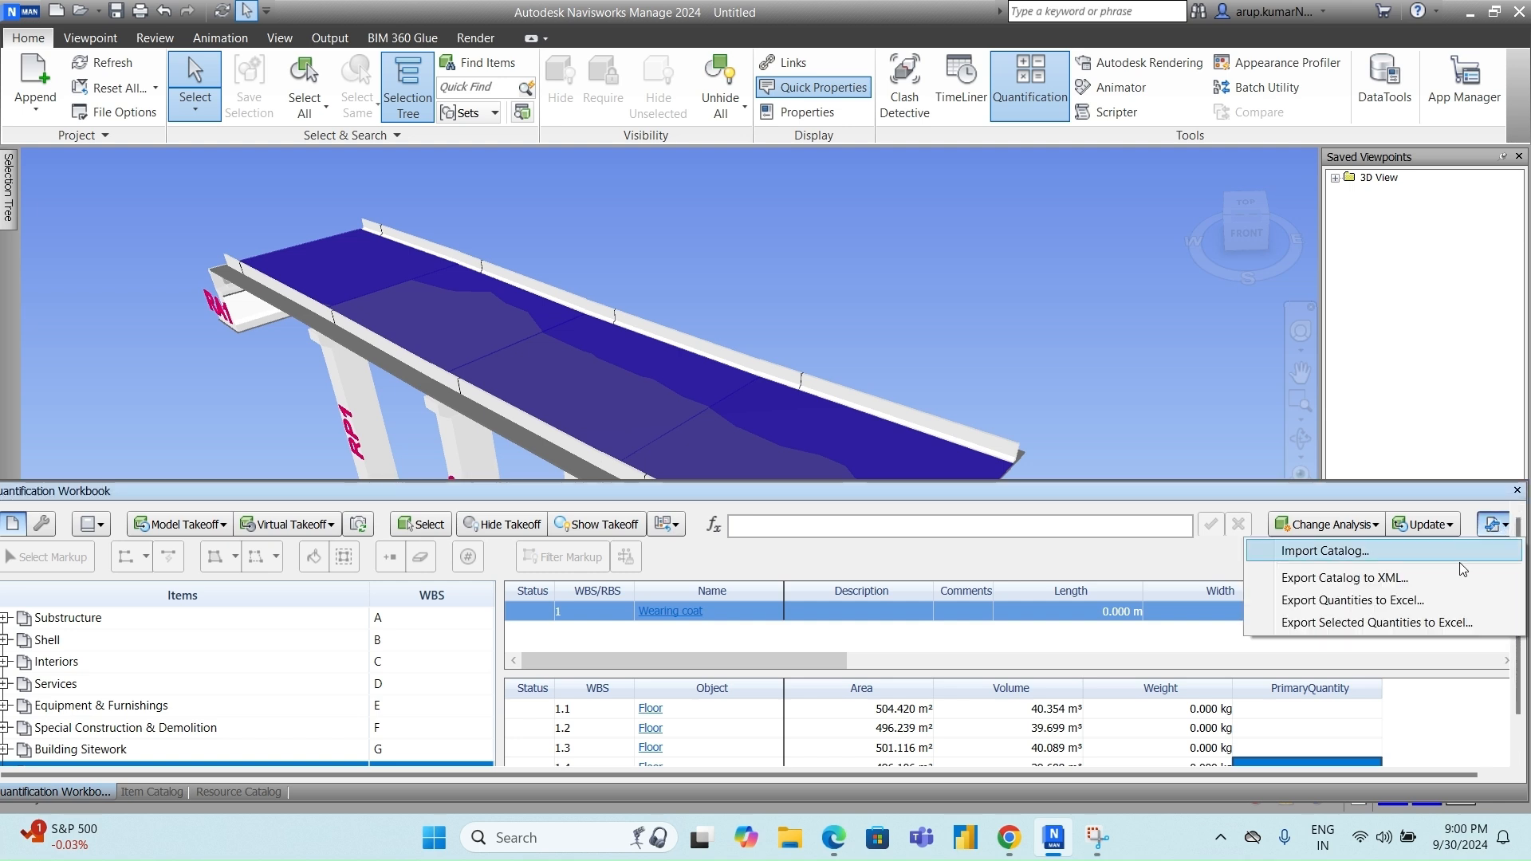
click(1372, 602)
click(105, 236)
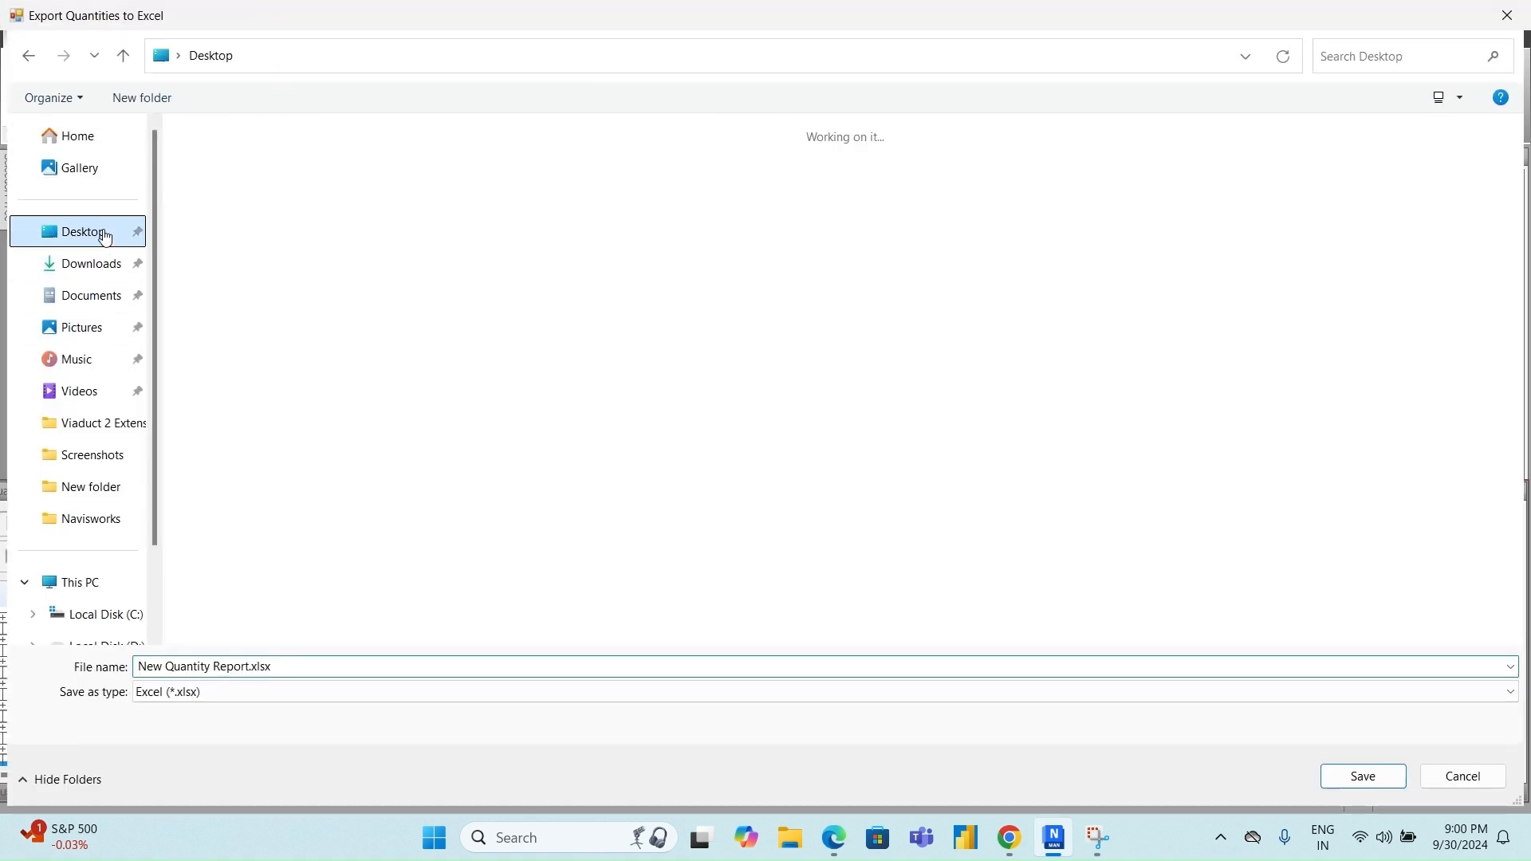
click(283, 667)
click(249, 667)
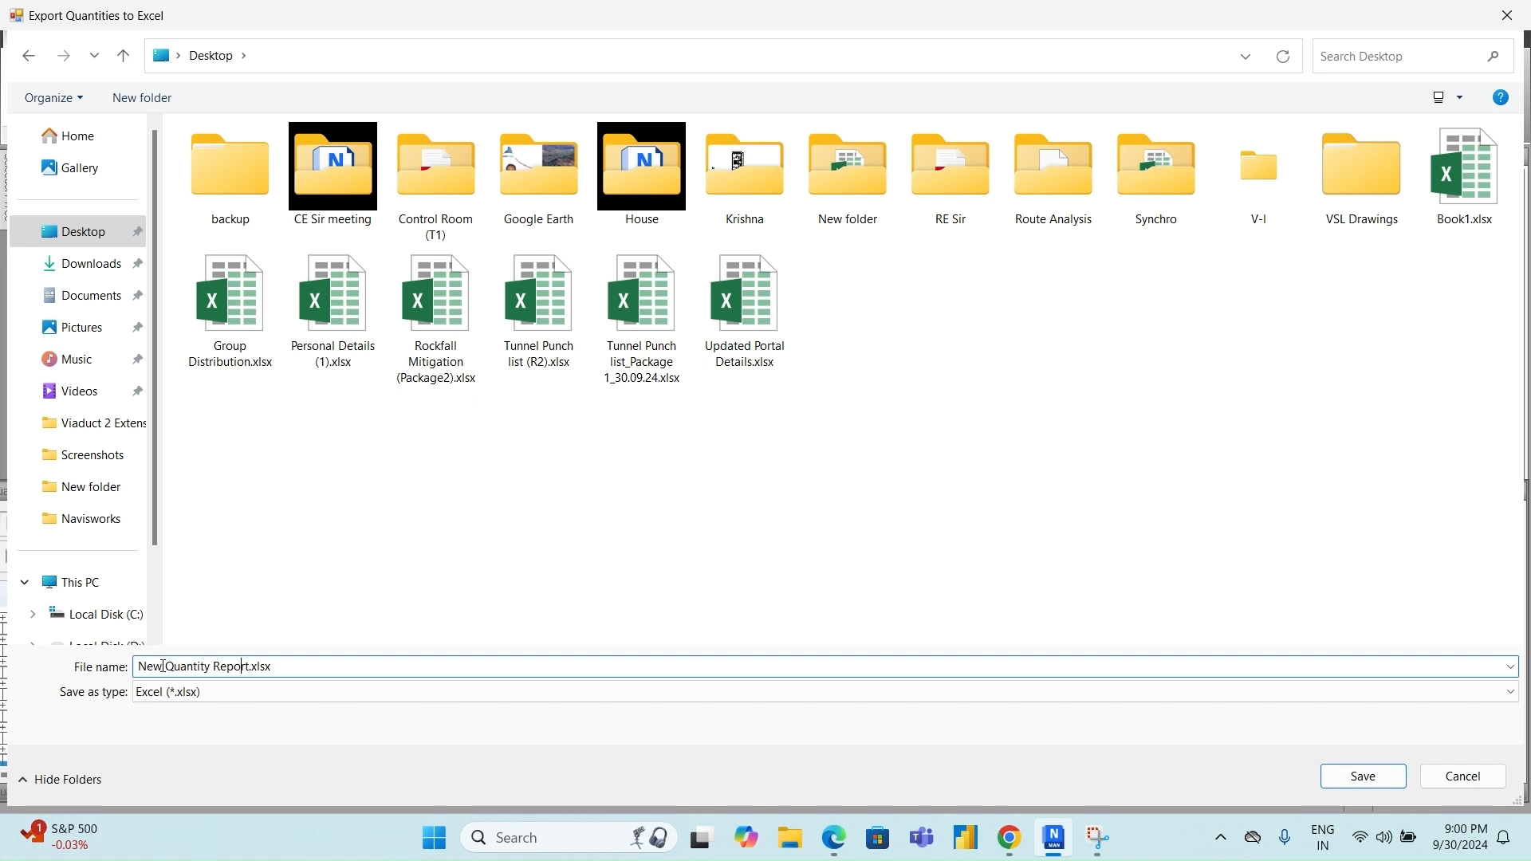
drag(163, 667, 137, 666)
text(We)
text(a)
text(ring )
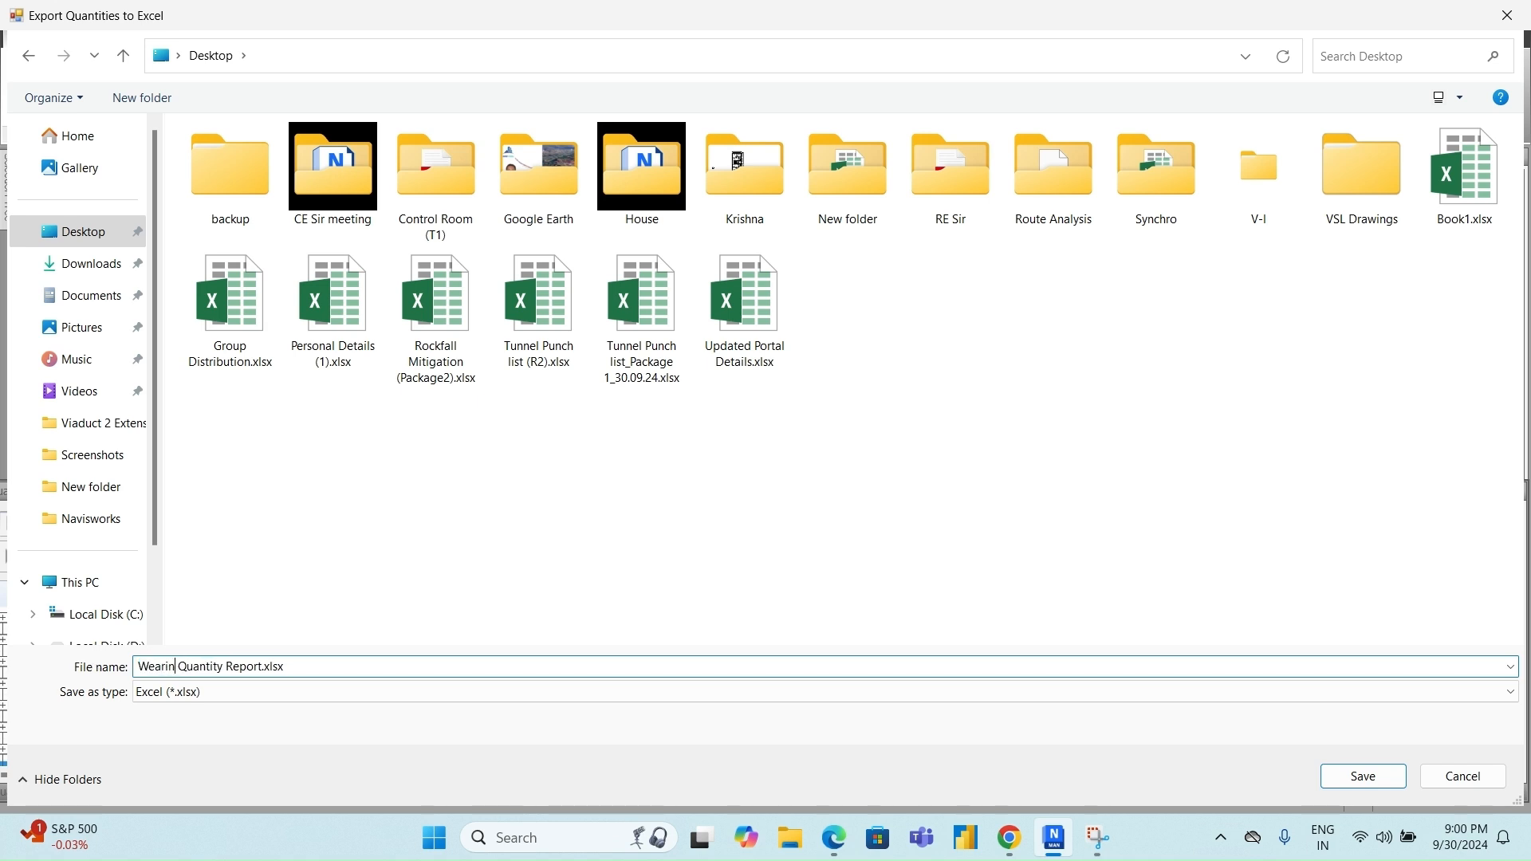
text(coat)
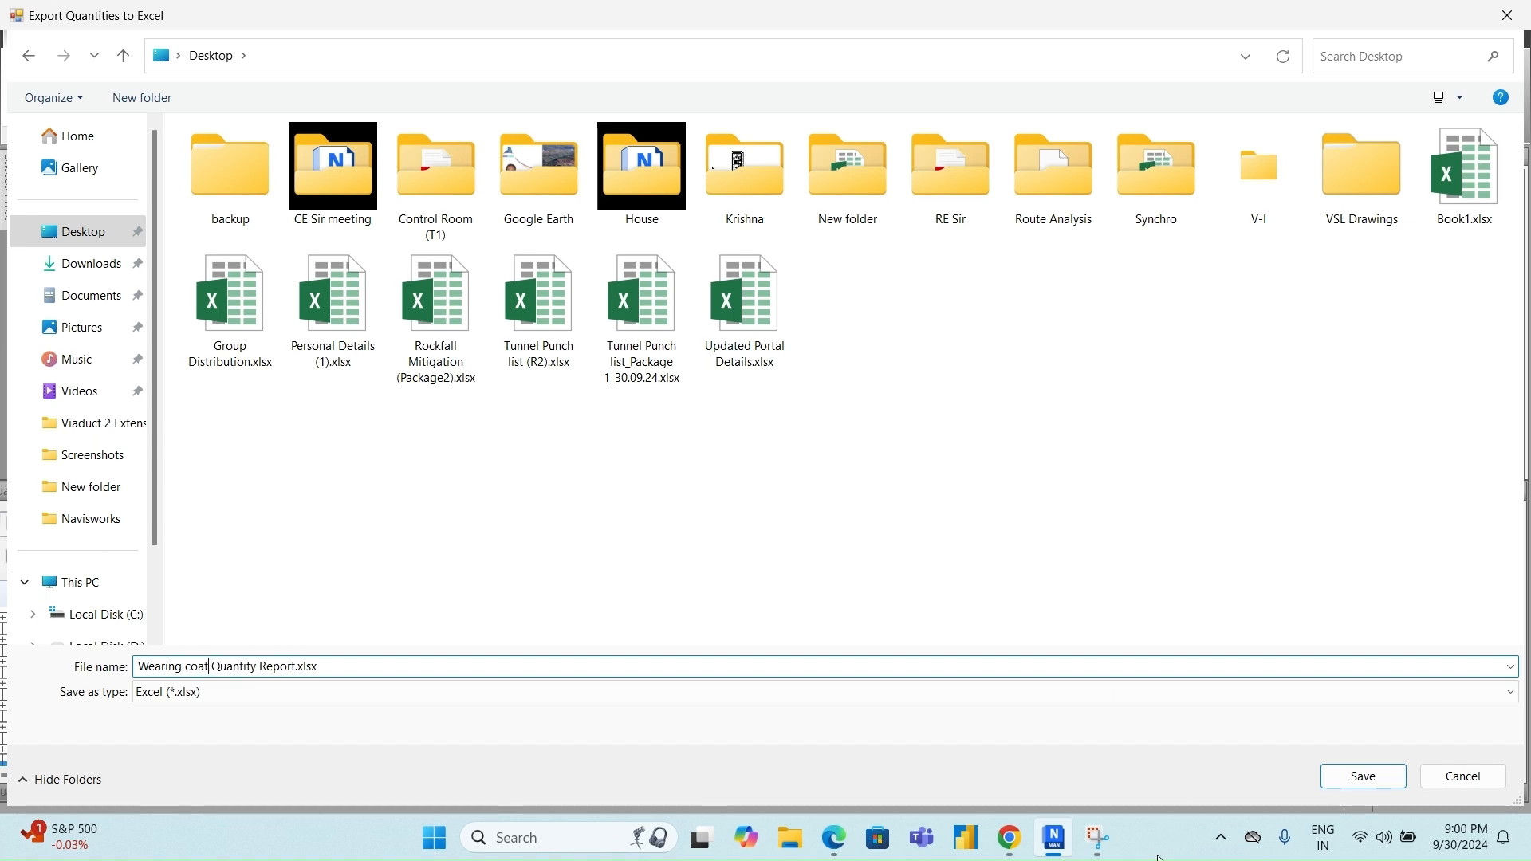
click(1380, 786)
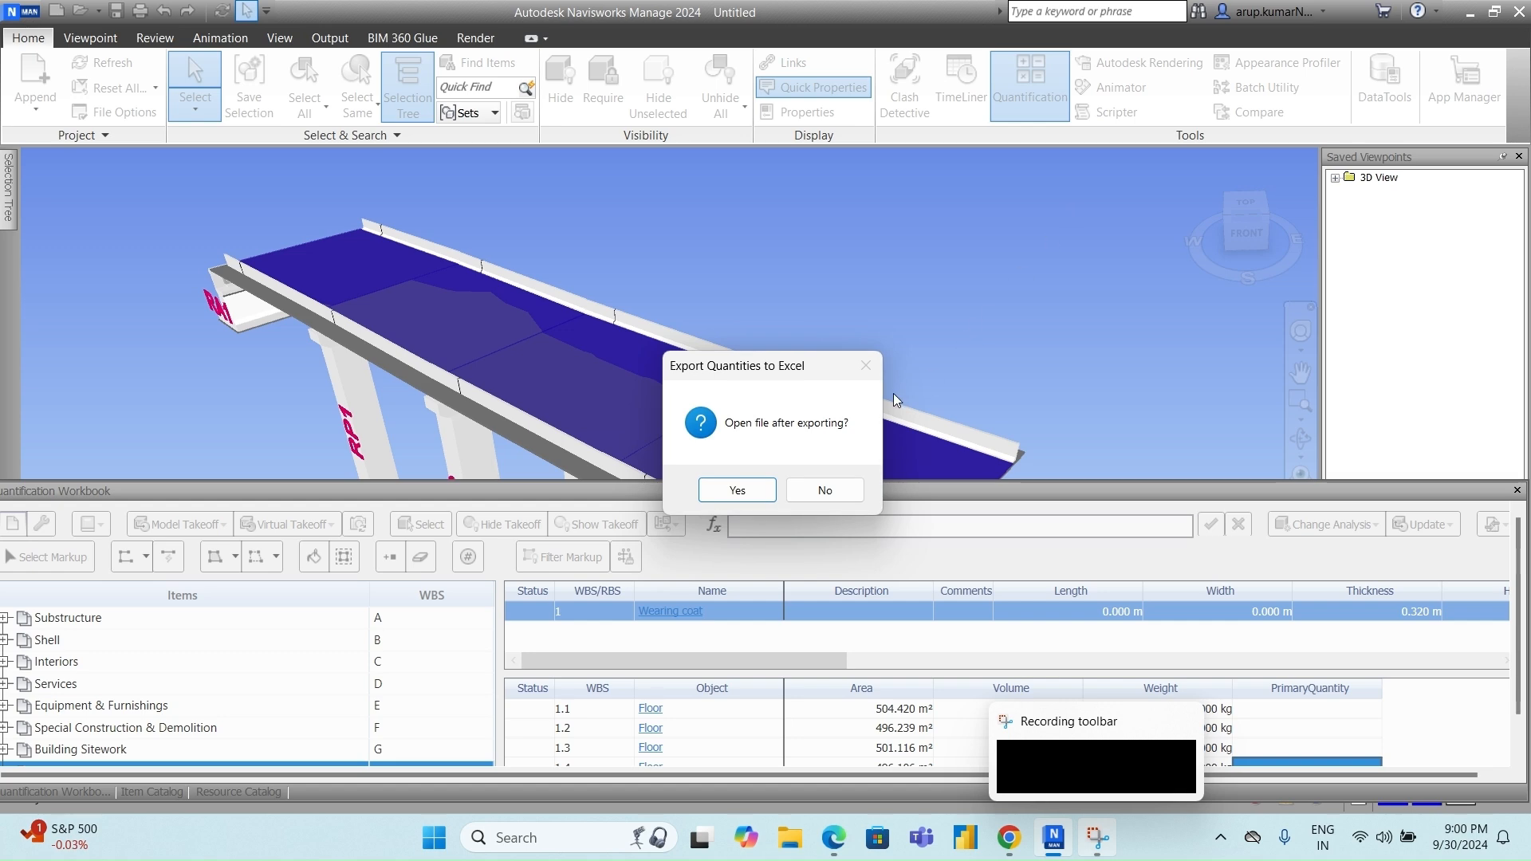
click(741, 487)
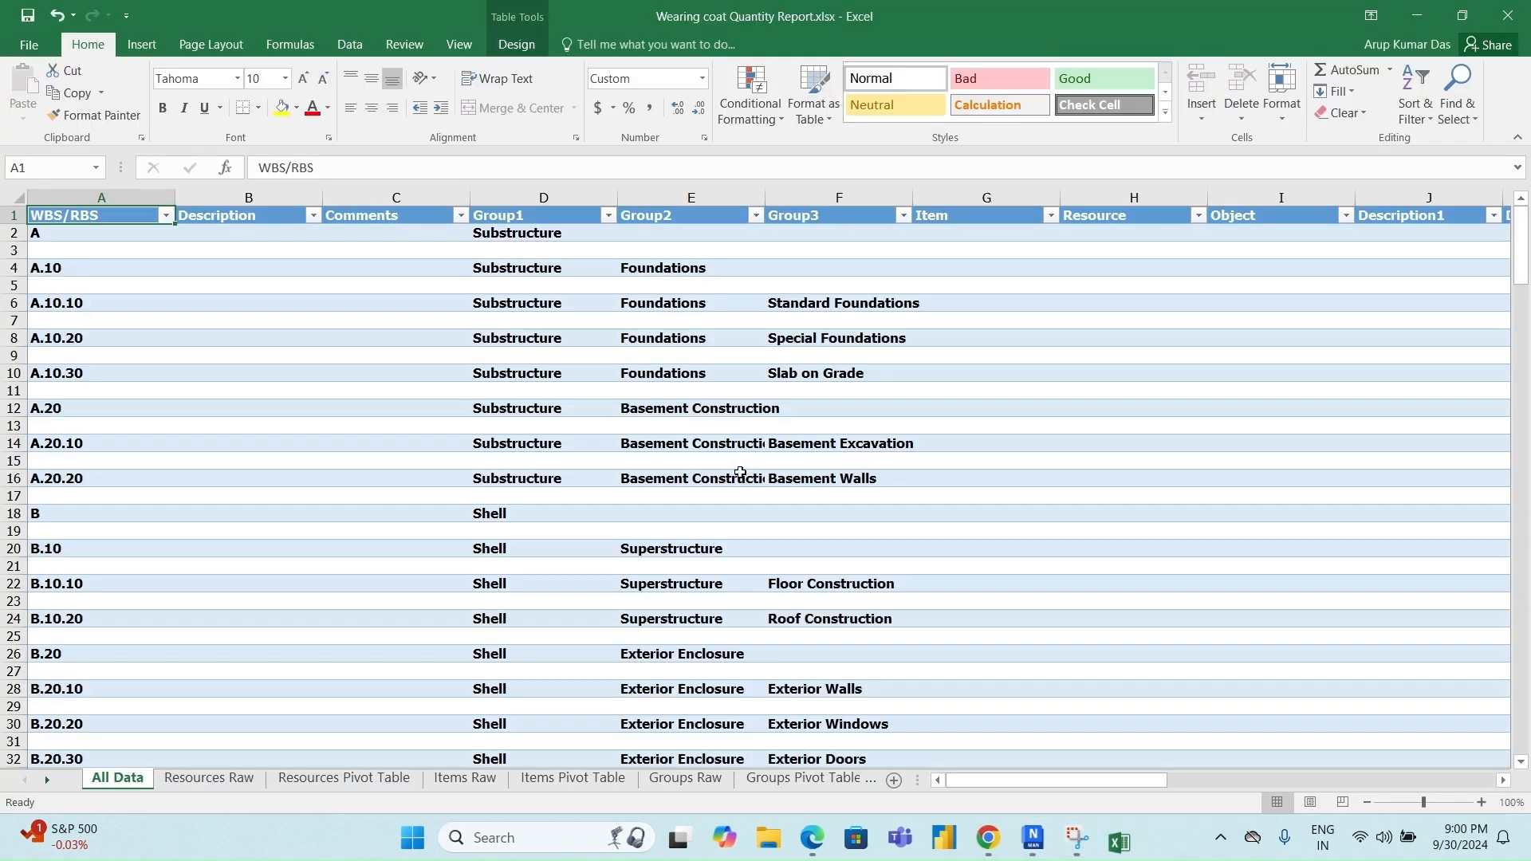
- Examine the Wearing coat rows at the end of the All Data sheet, including the columns further along
click(1087, 445)
scroll(908, 597, down, 20)
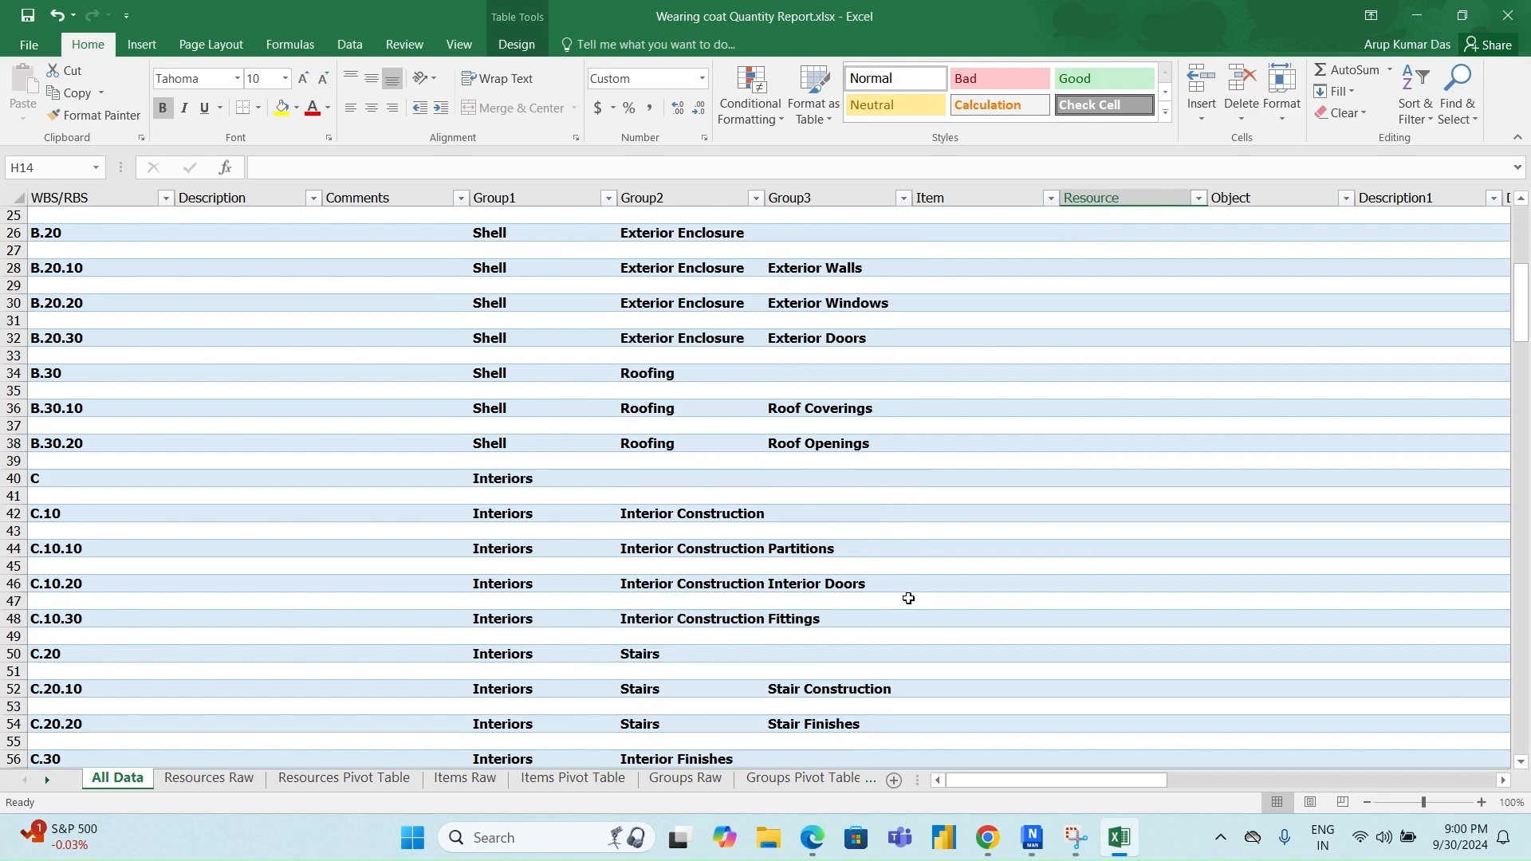
scroll(910, 616, down, 20)
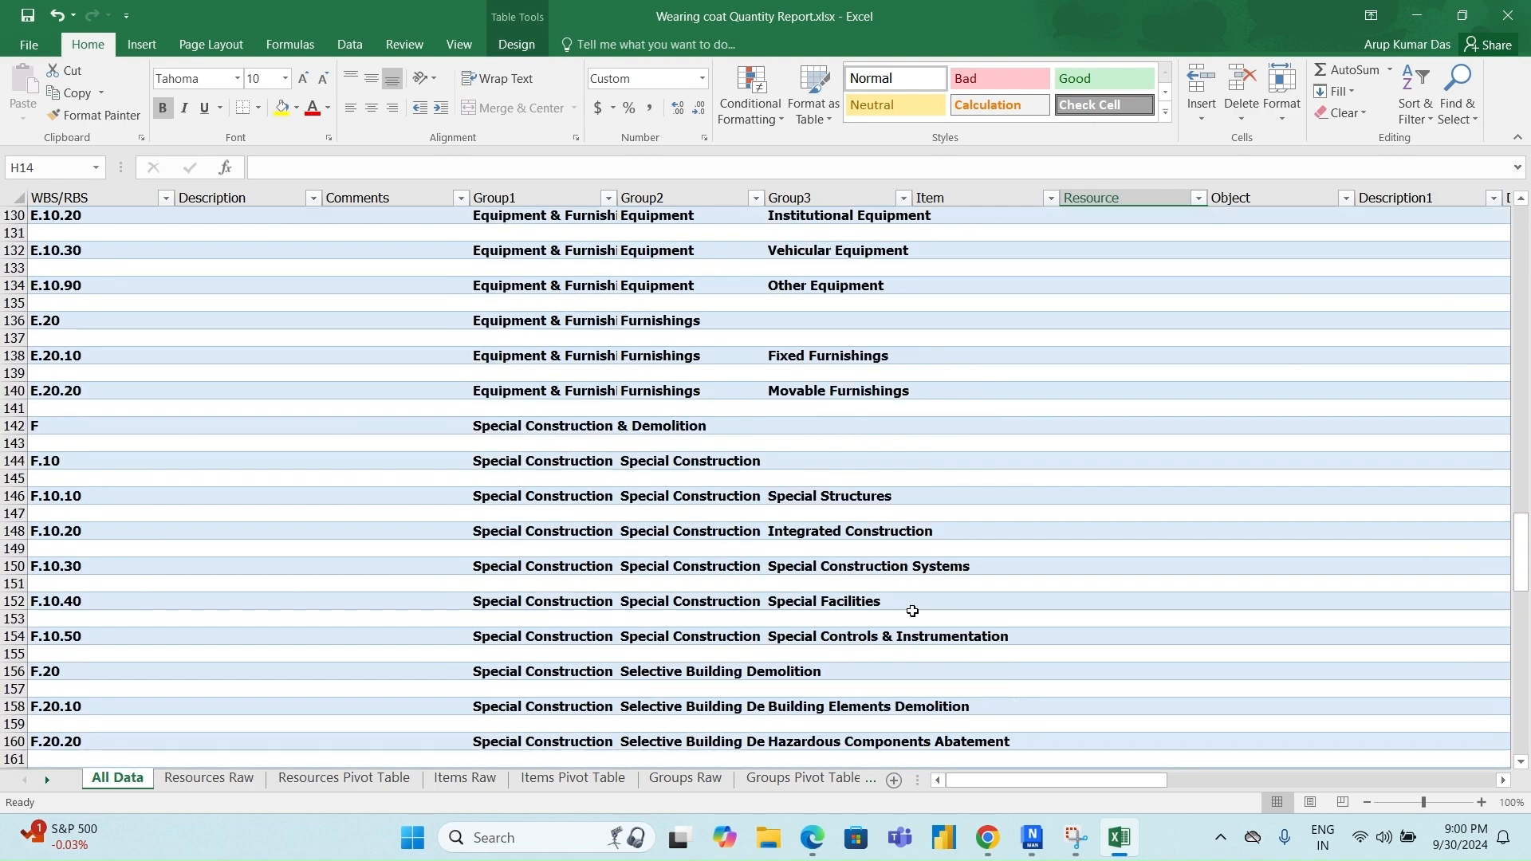
scroll(915, 615, down, 1)
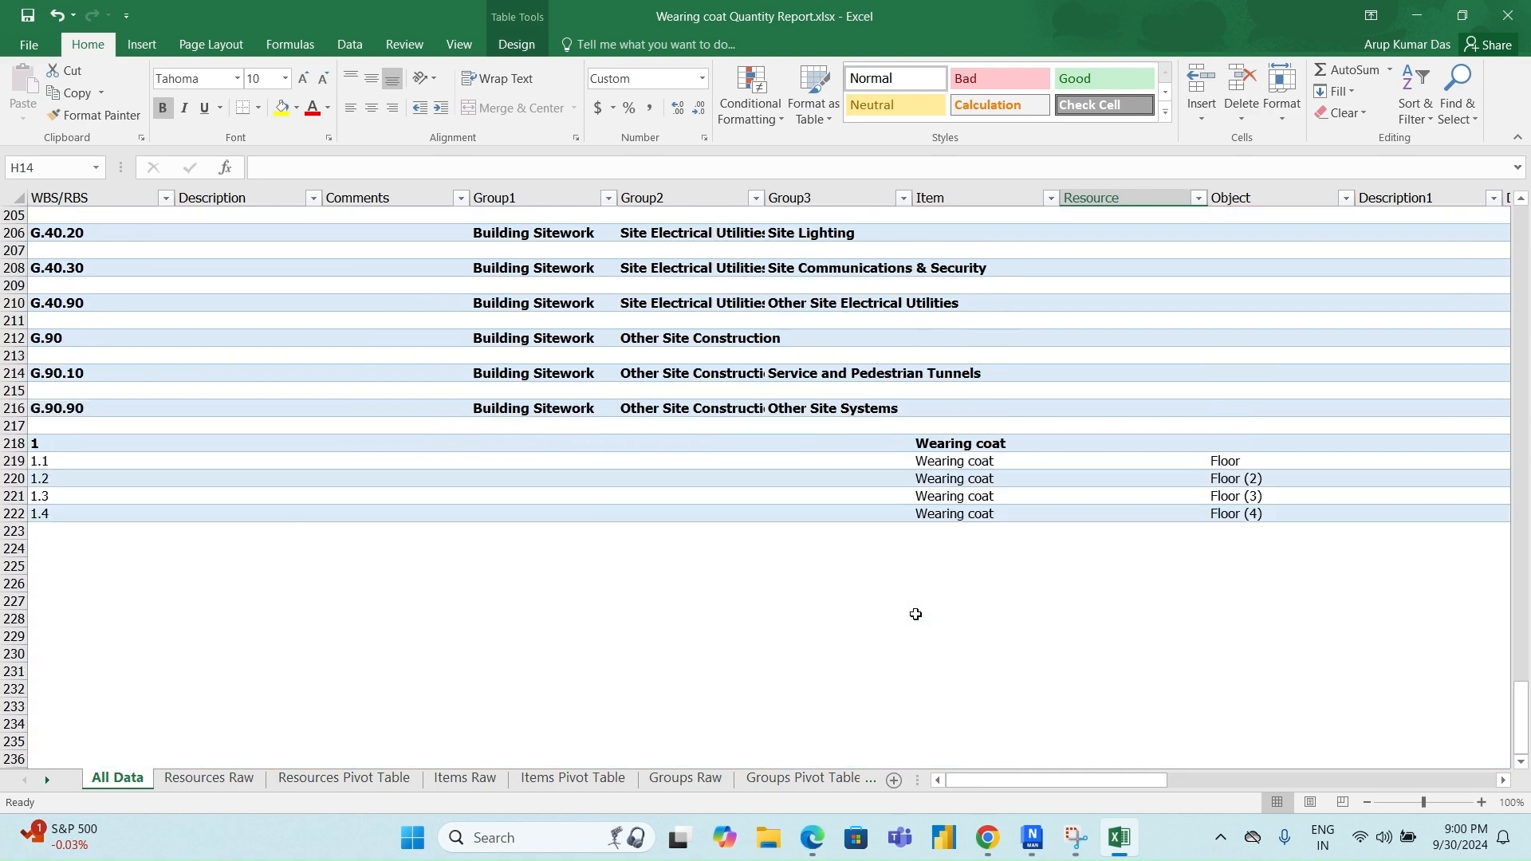
drag(1012, 783, 1353, 793)
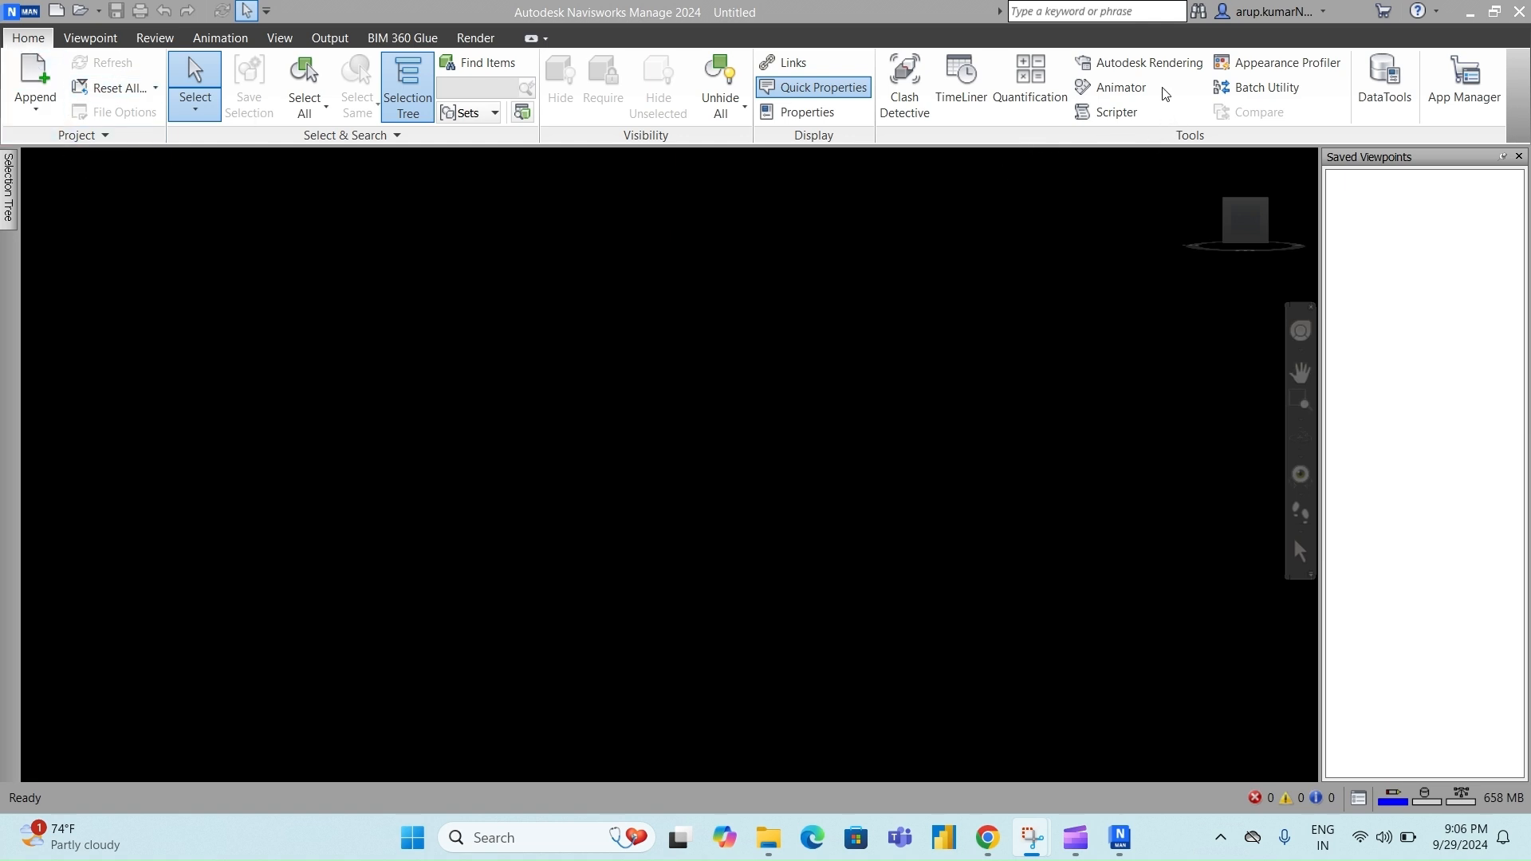
- Open the TimeLiner and append V2-Ext-P6.nwc from the Desktop's House folder to the empty scene
click(965, 99)
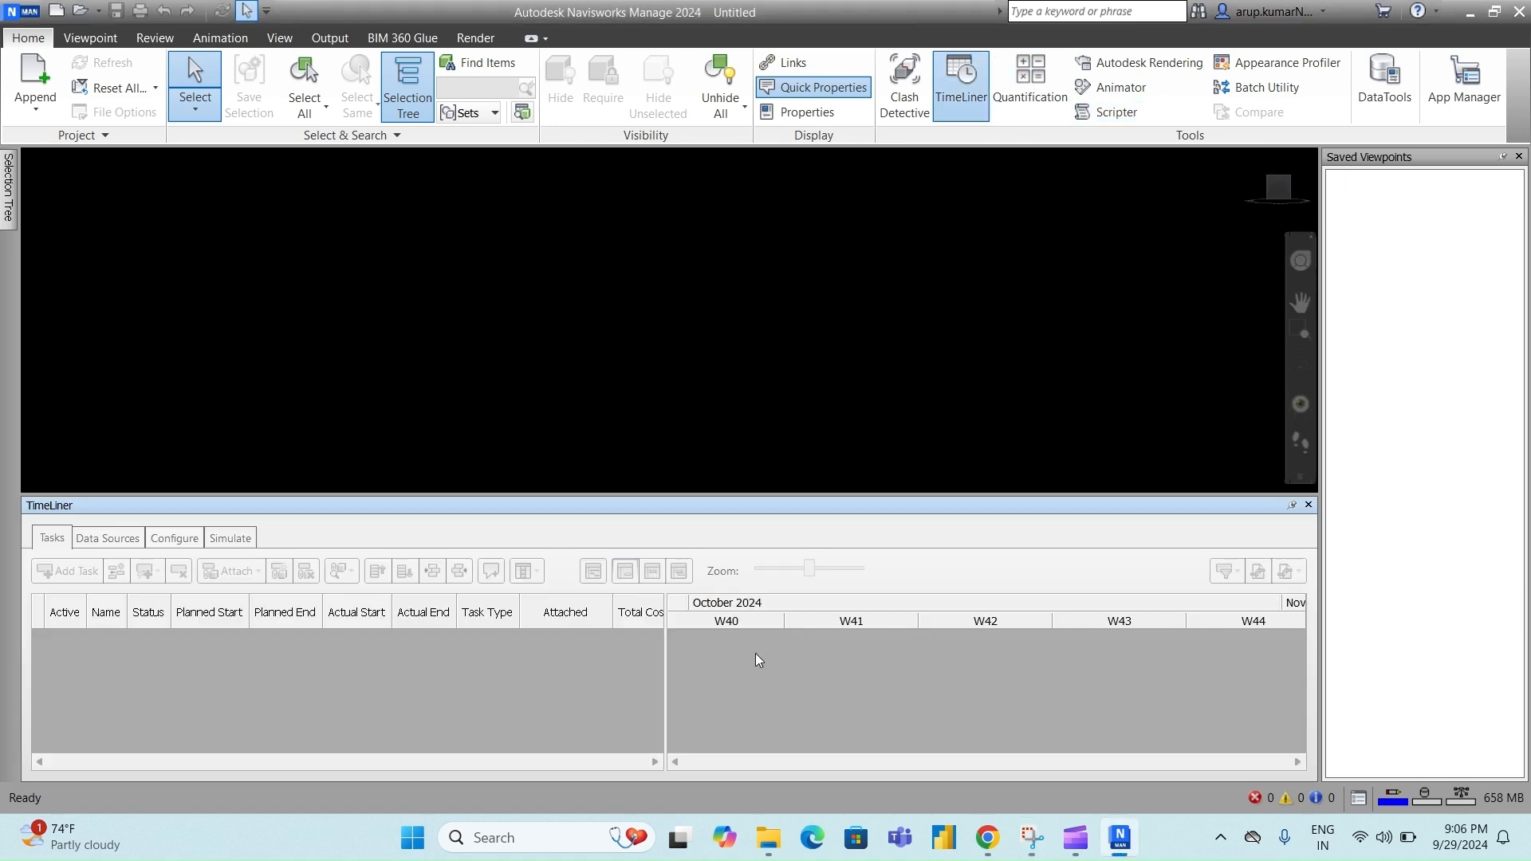
click(37, 113)
click(56, 145)
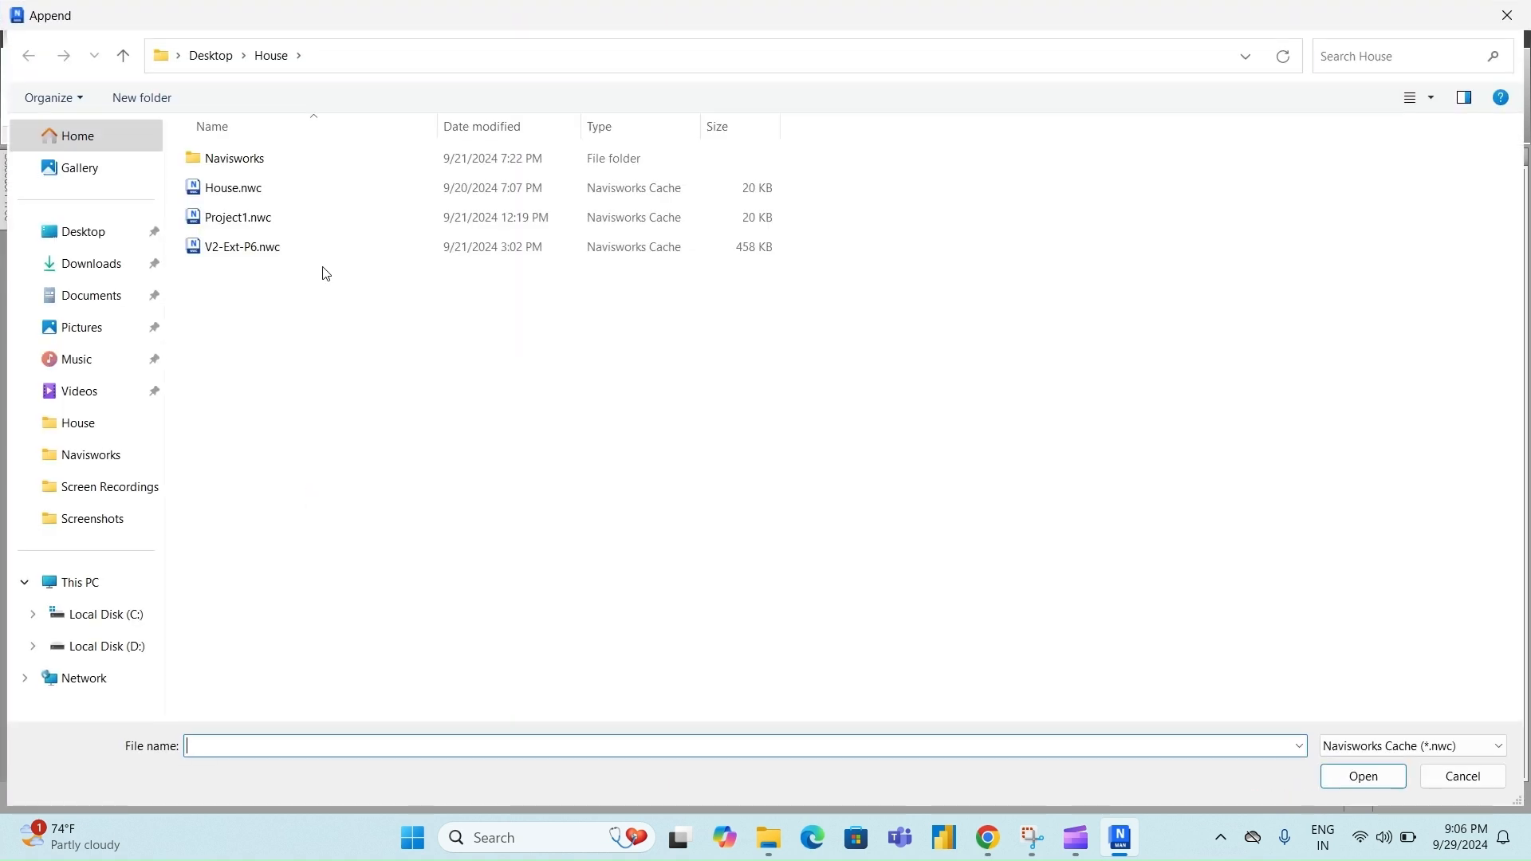
click(85, 232)
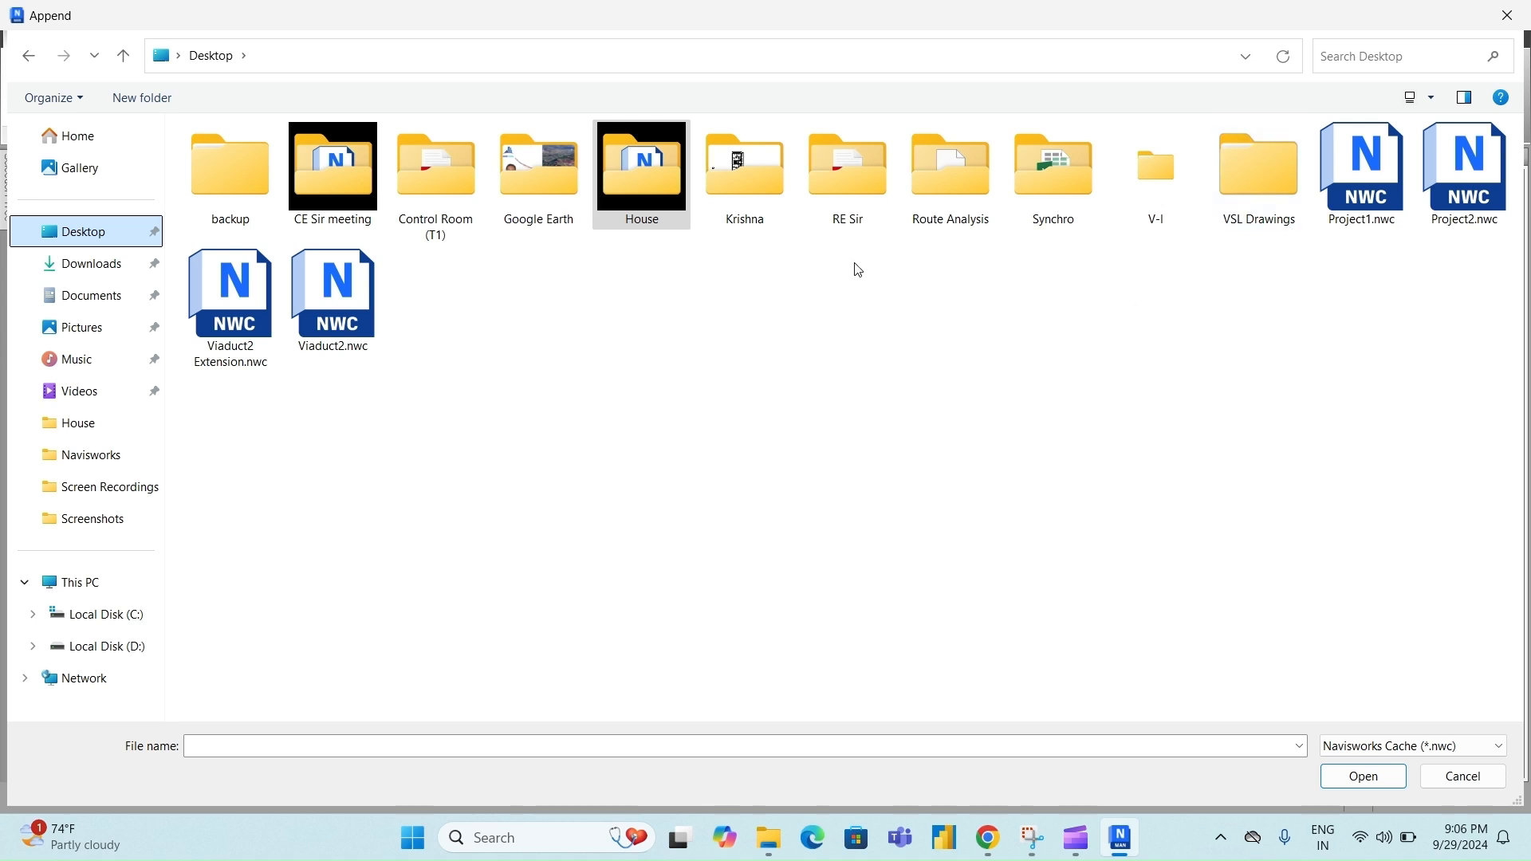
double_click(663, 179)
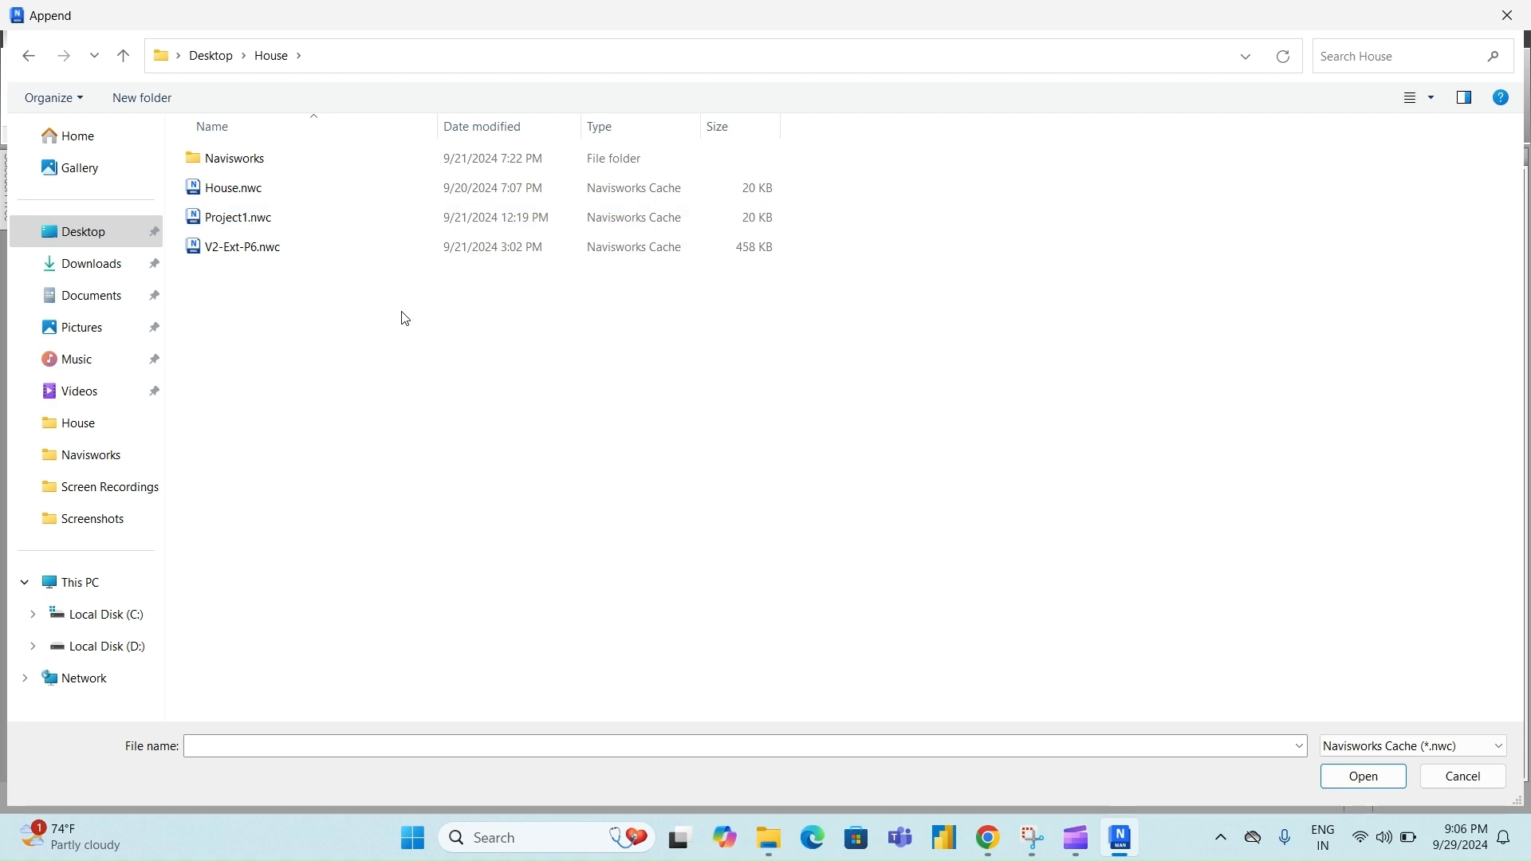
click(308, 252)
click(1337, 775)
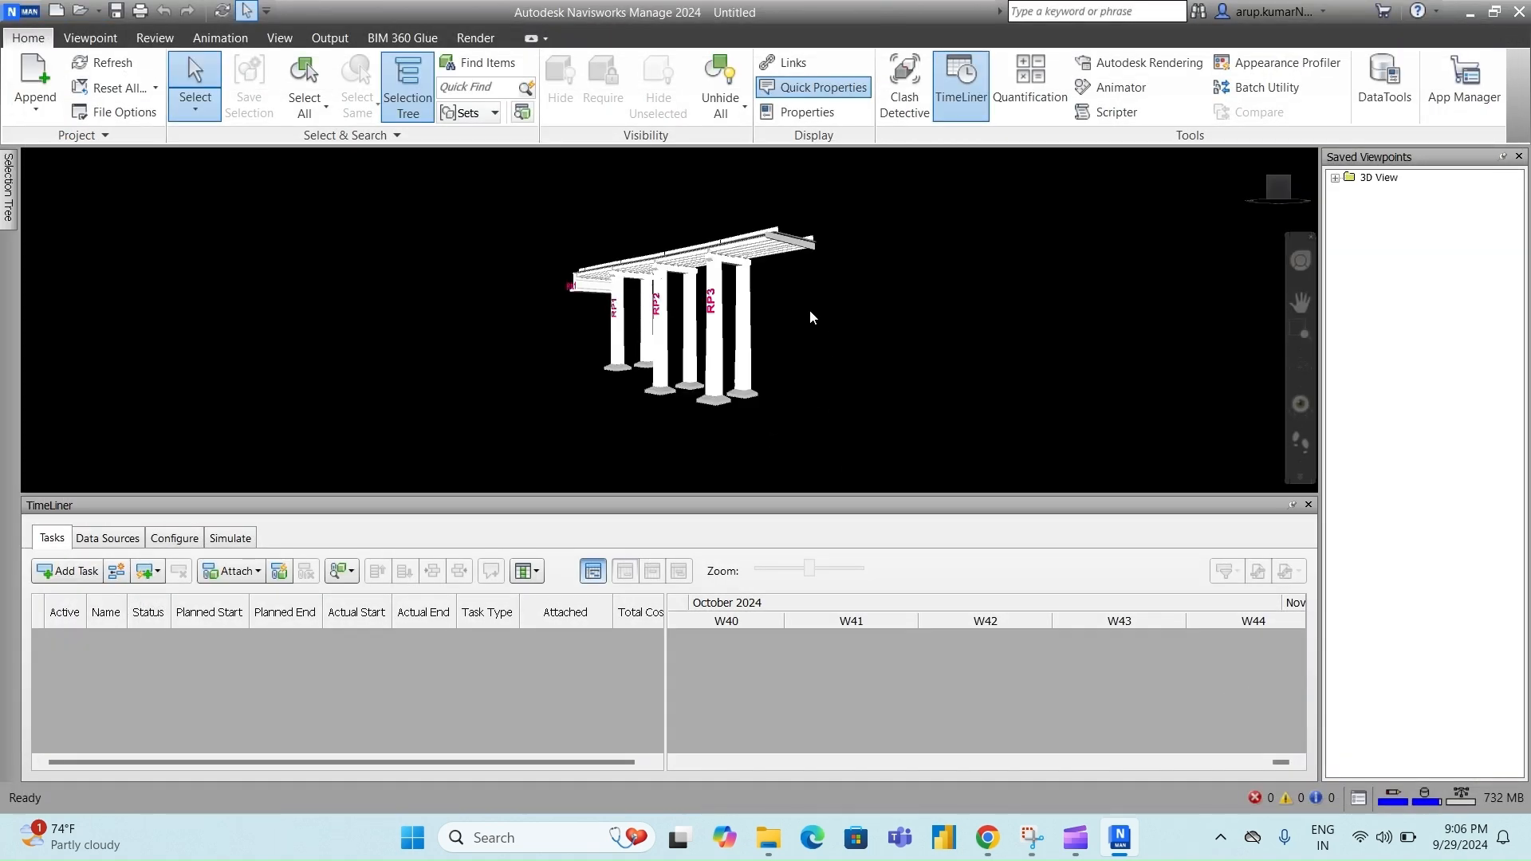
scroll(807, 307, up, 2)
middle_drag(808, 308, 771, 325)
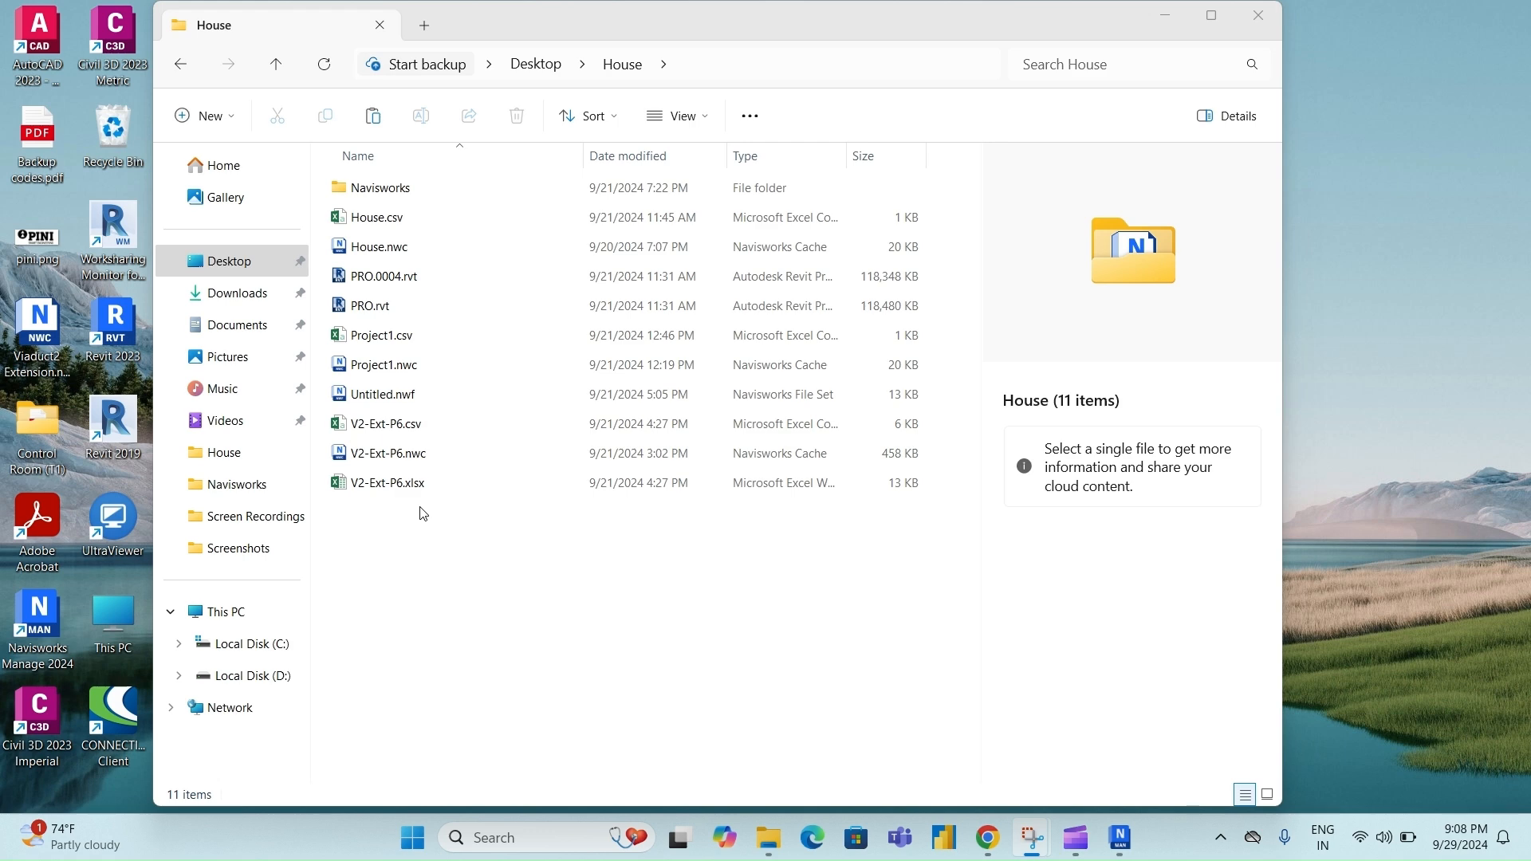
- Open V2-Ext-P6.csv from the House folder in Excel and fit columns B through G to their contents
double_click(399, 435)
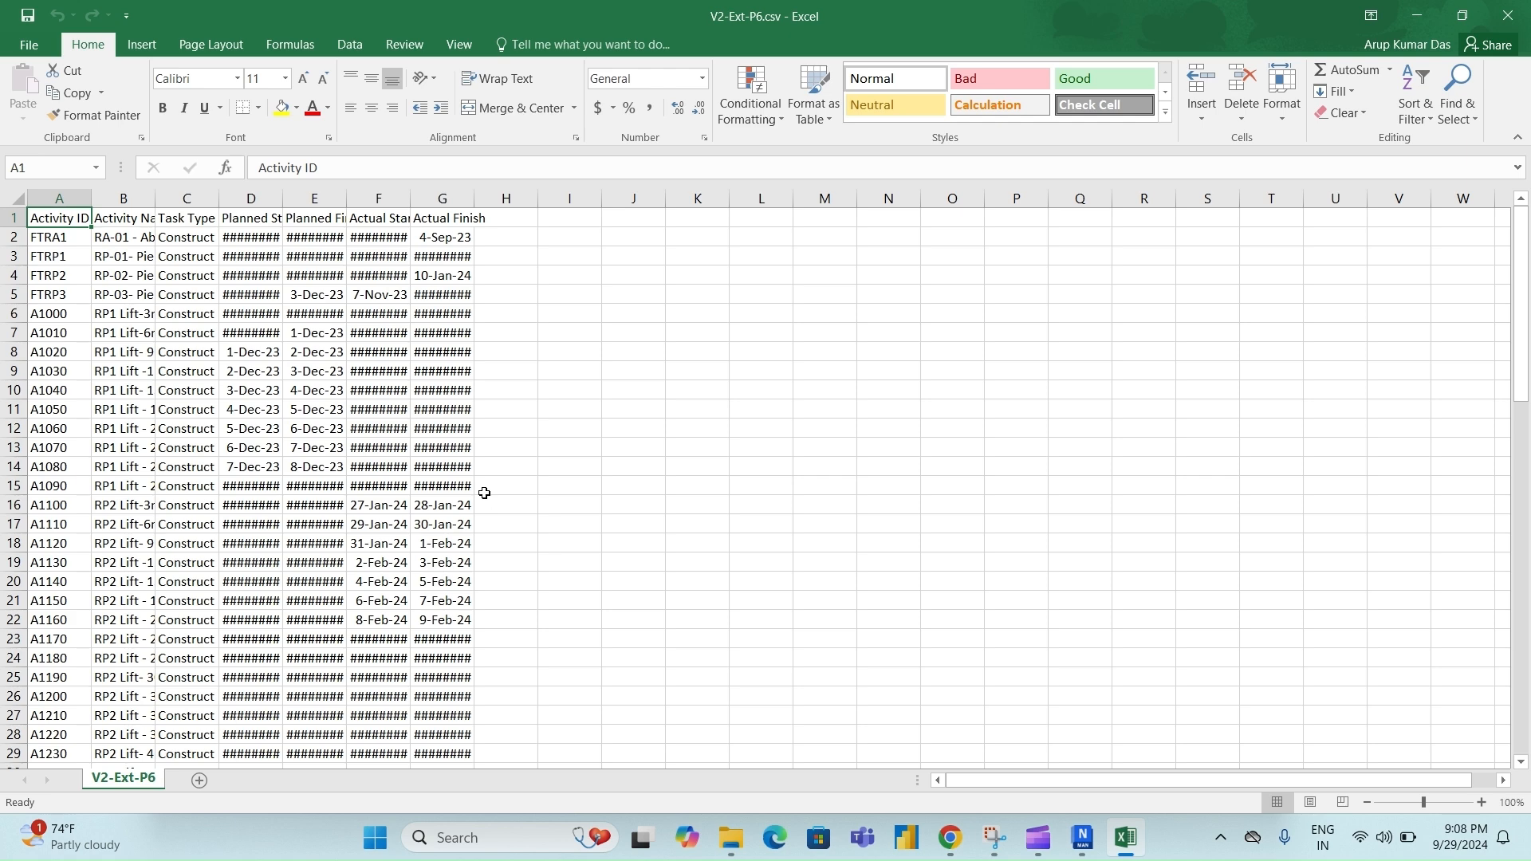
double_click(158, 196)
double_click(330, 196)
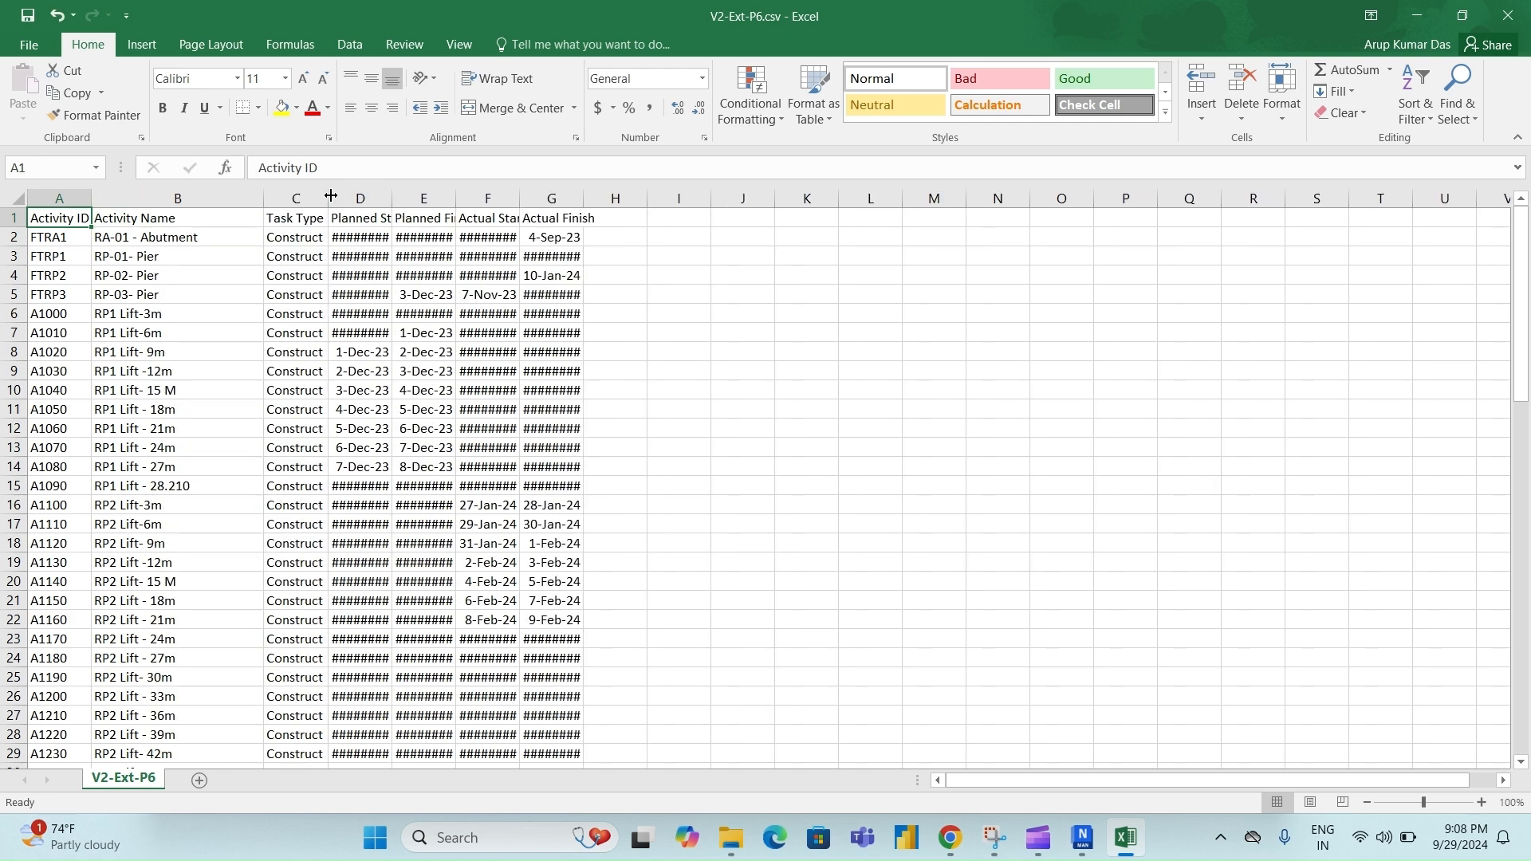
double_click(391, 195)
double_click(476, 197)
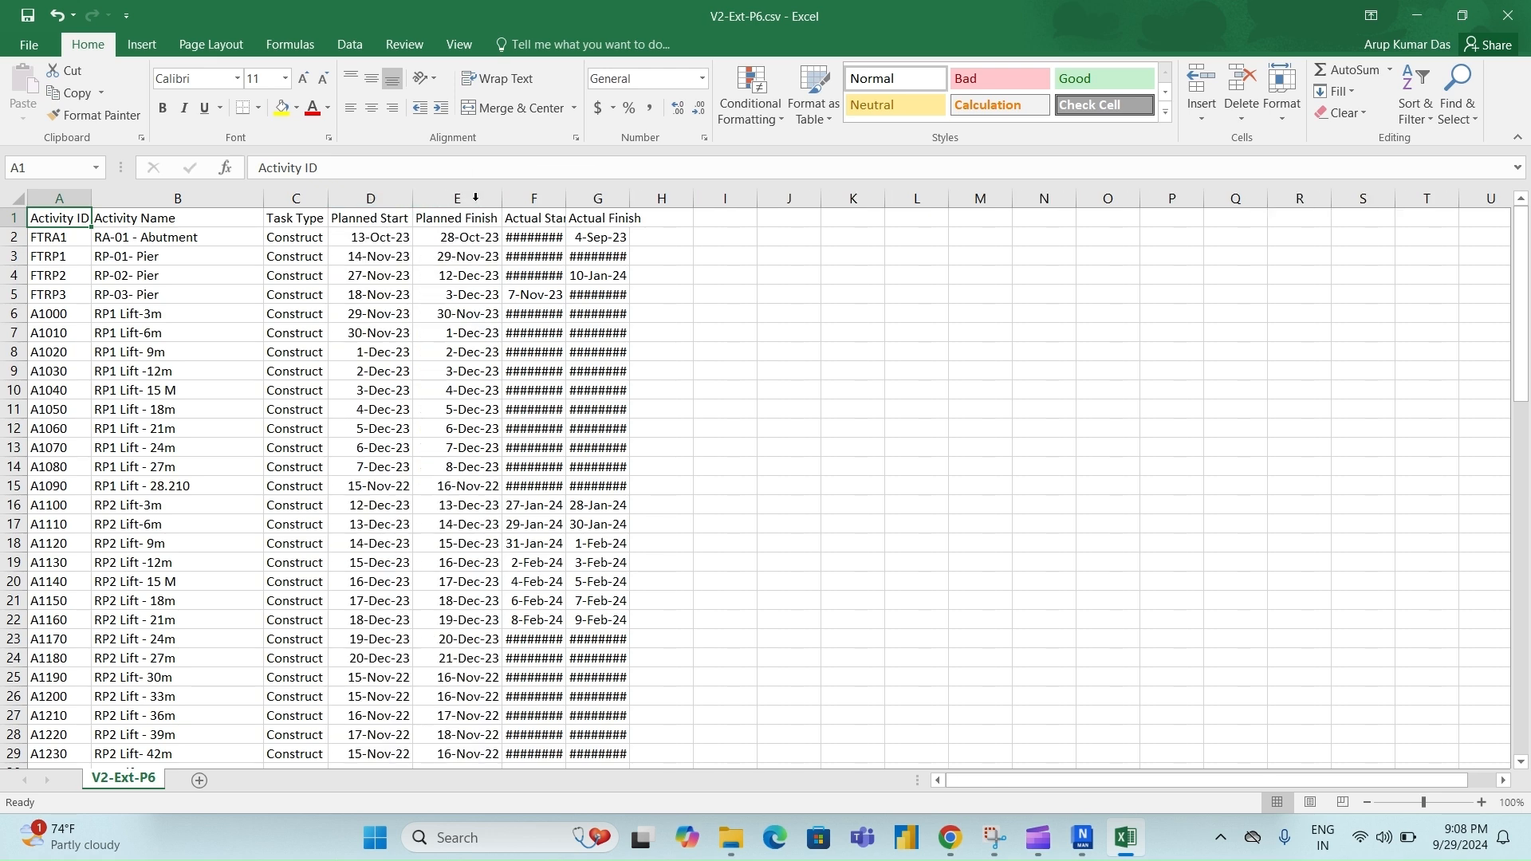
double_click(566, 197)
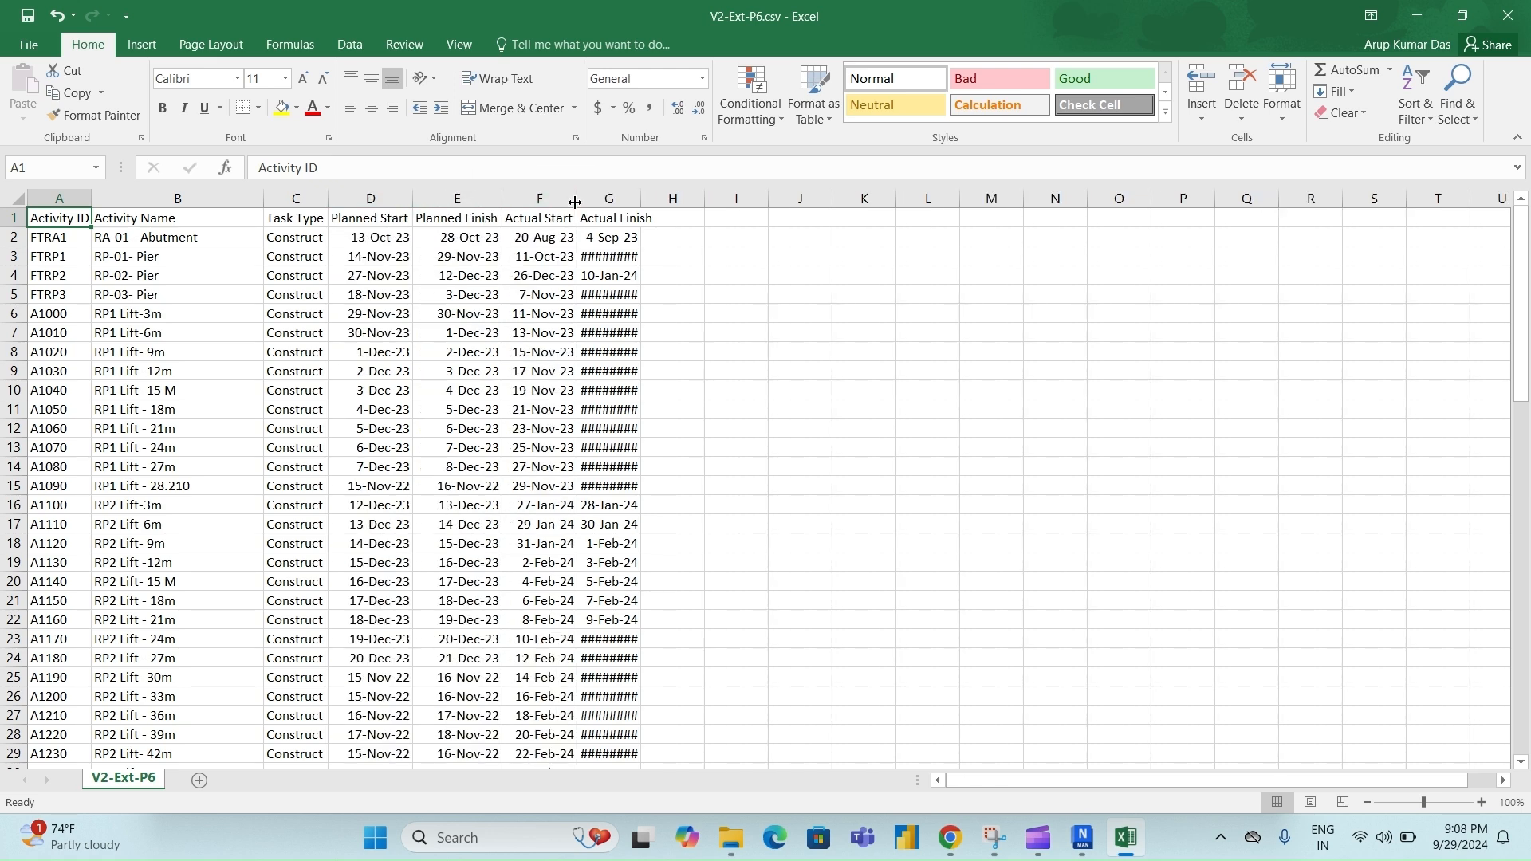
double_click(640, 197)
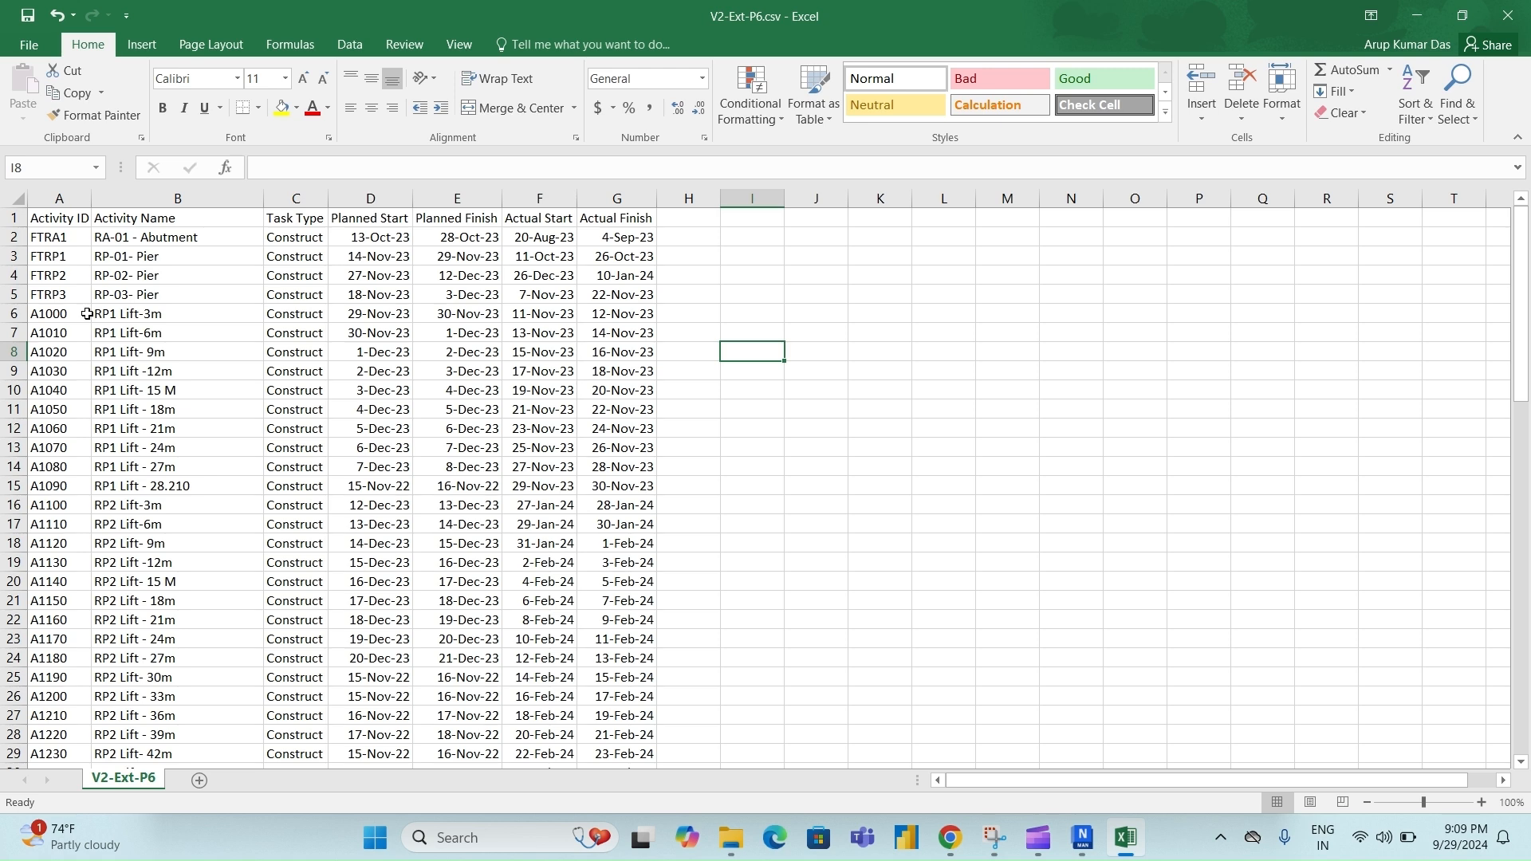
click(894, 479)
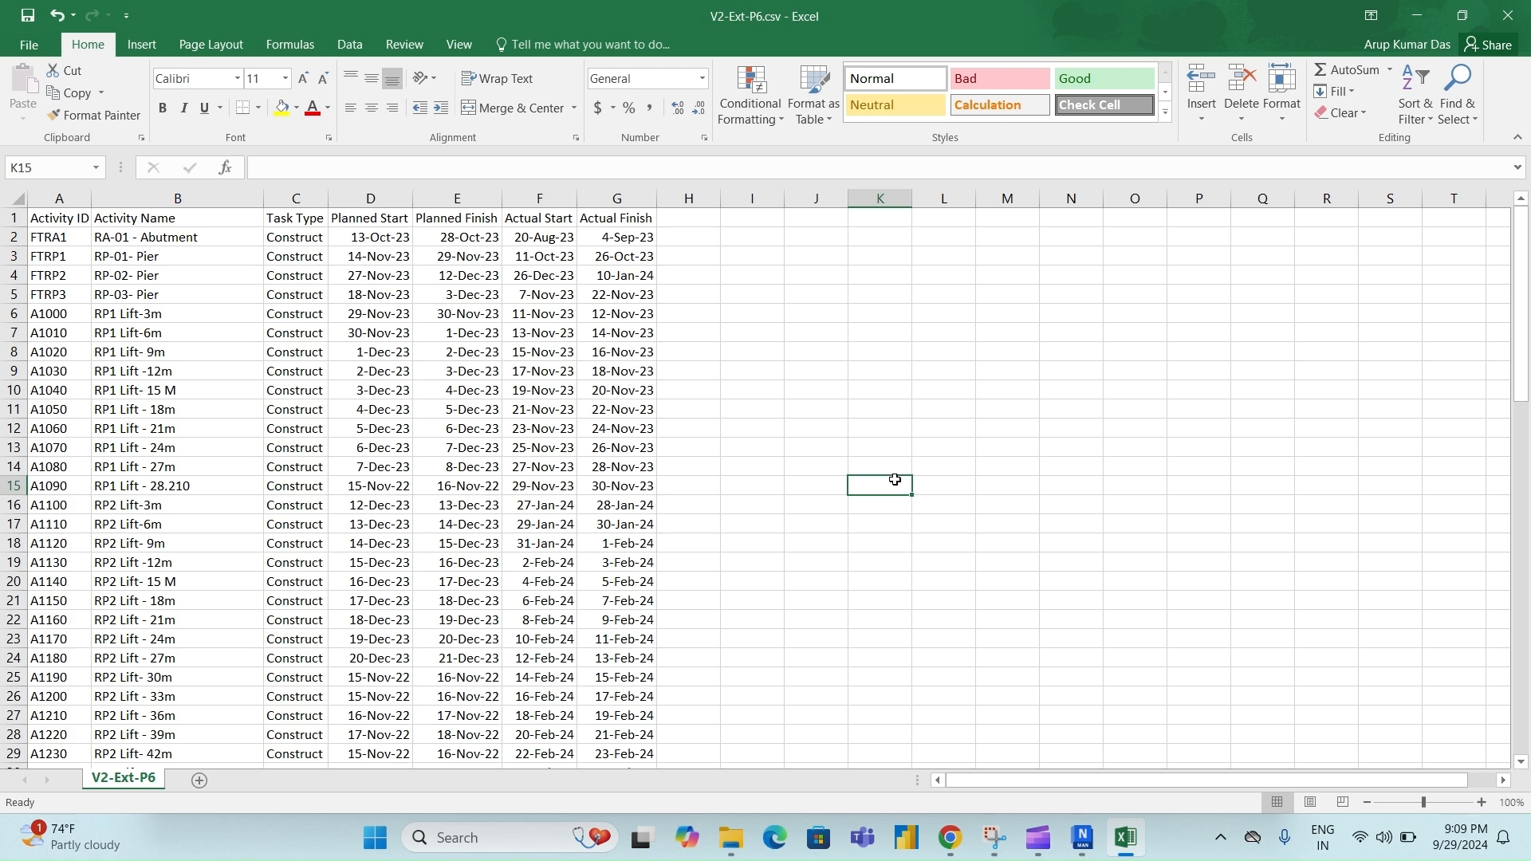
- Switch back to Navisworks and display the TimeLiner's task list
mouse_move(1081, 839)
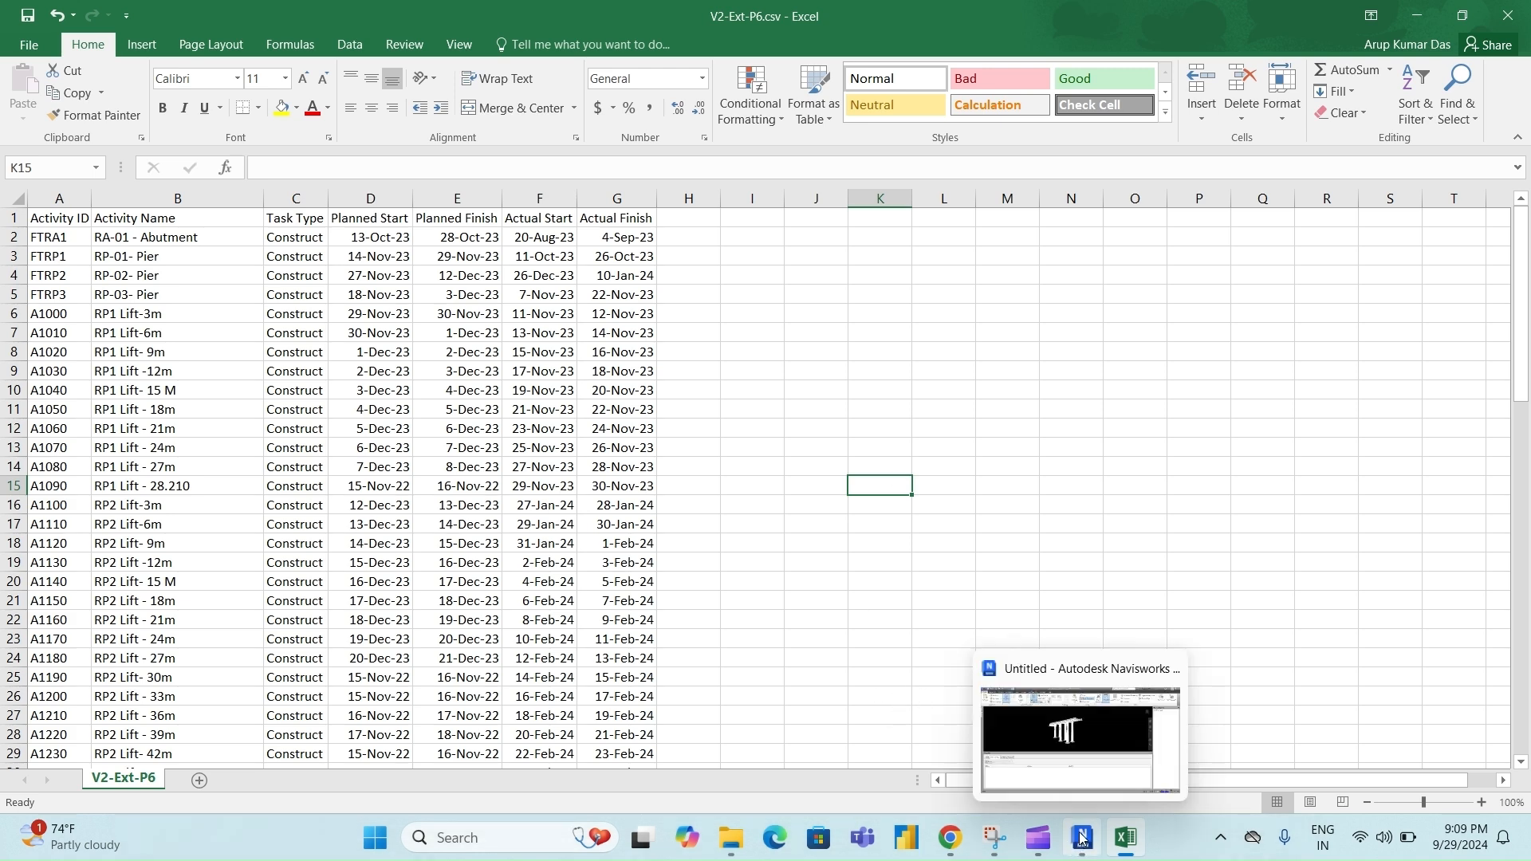
click(1074, 746)
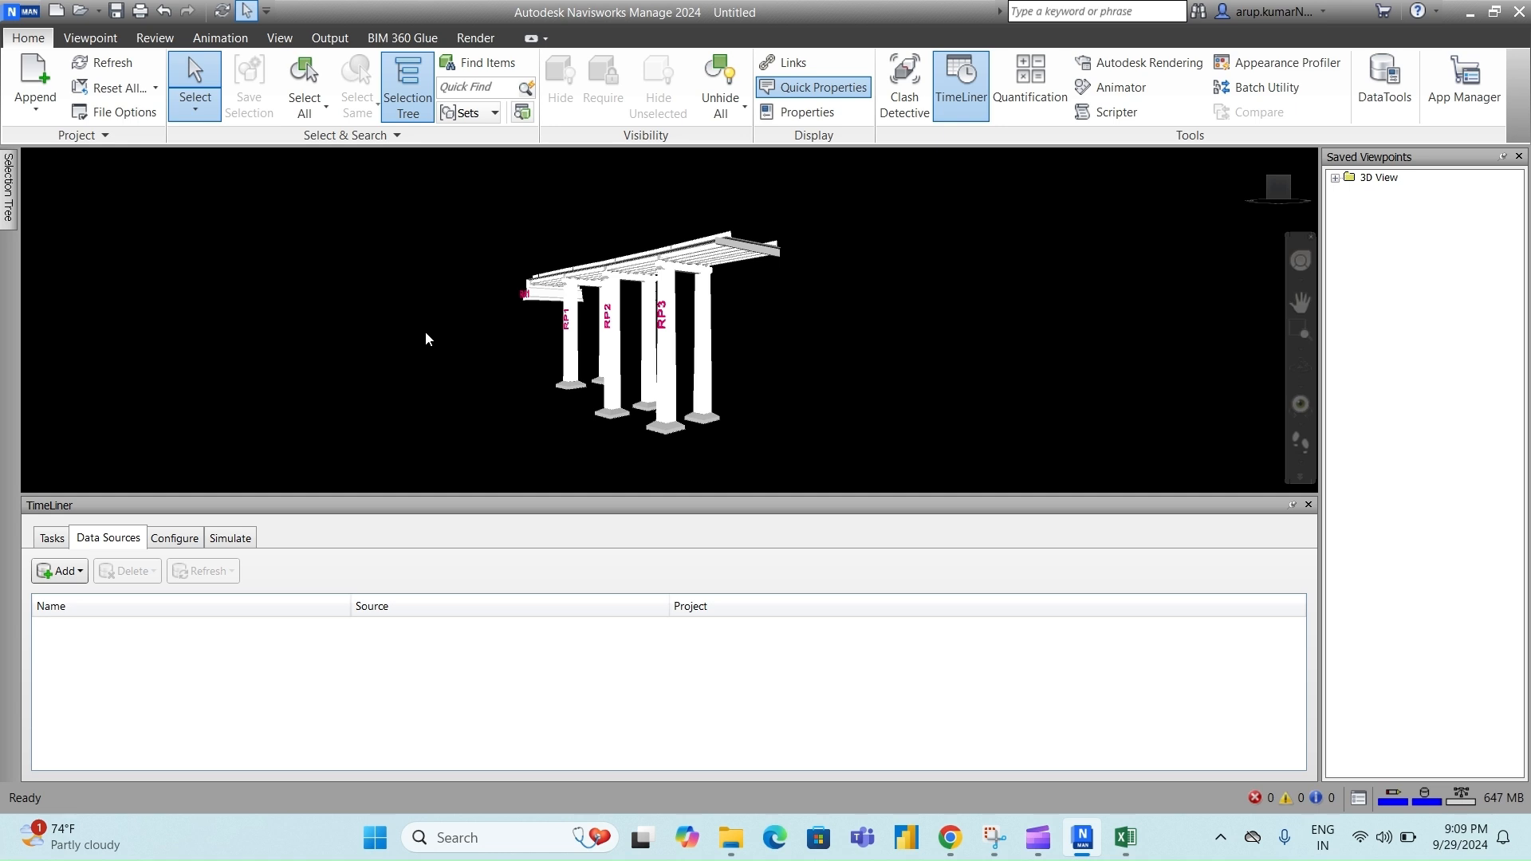
click(50, 540)
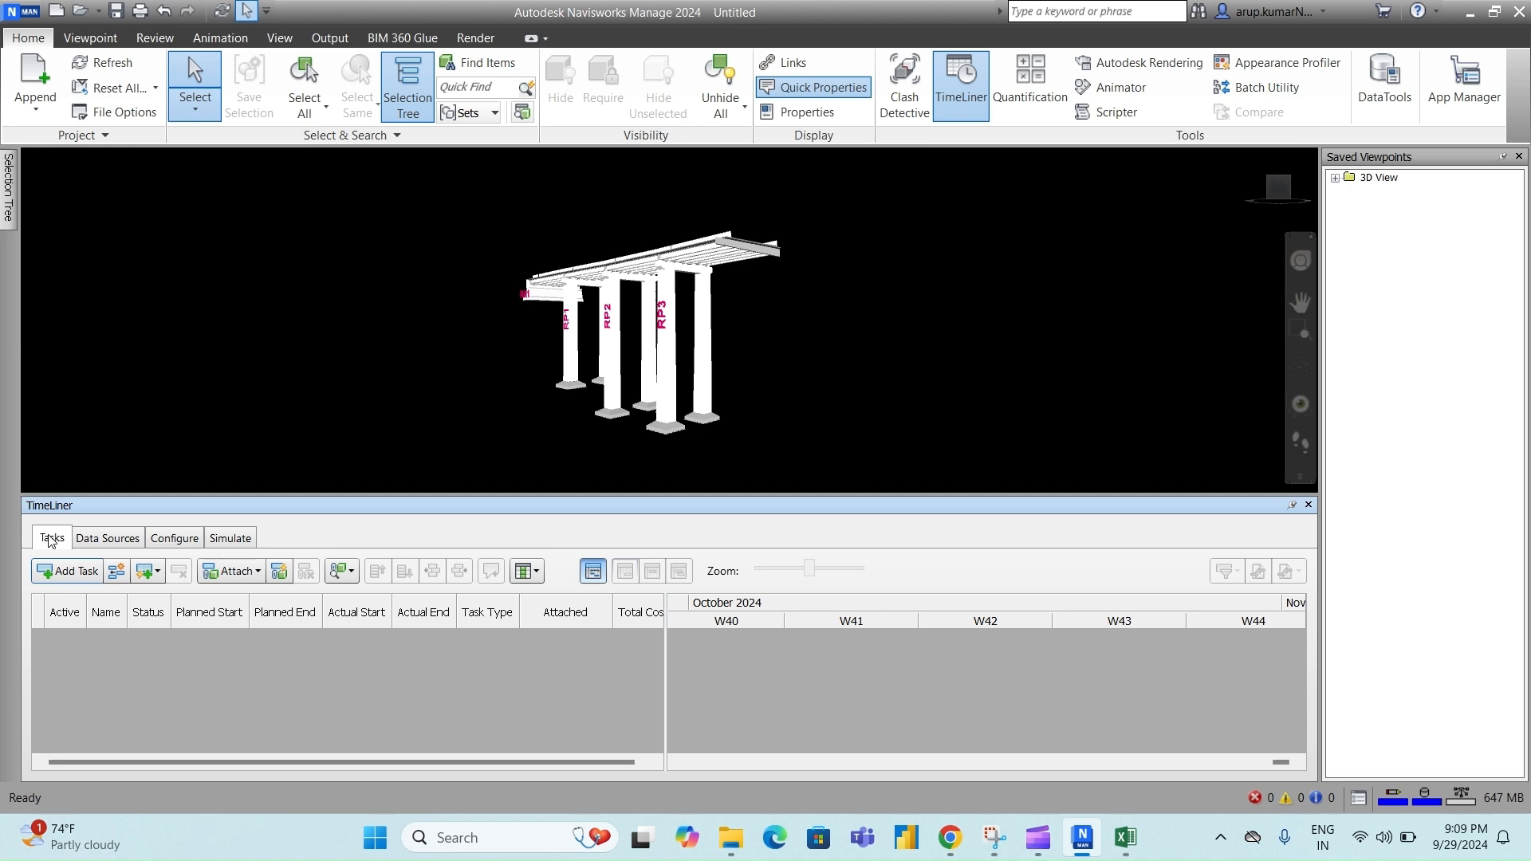
- Add a CSV Import data source to the TimeLiner using V2-Ext-P6.csv from the Desktop's House folder
click(91, 544)
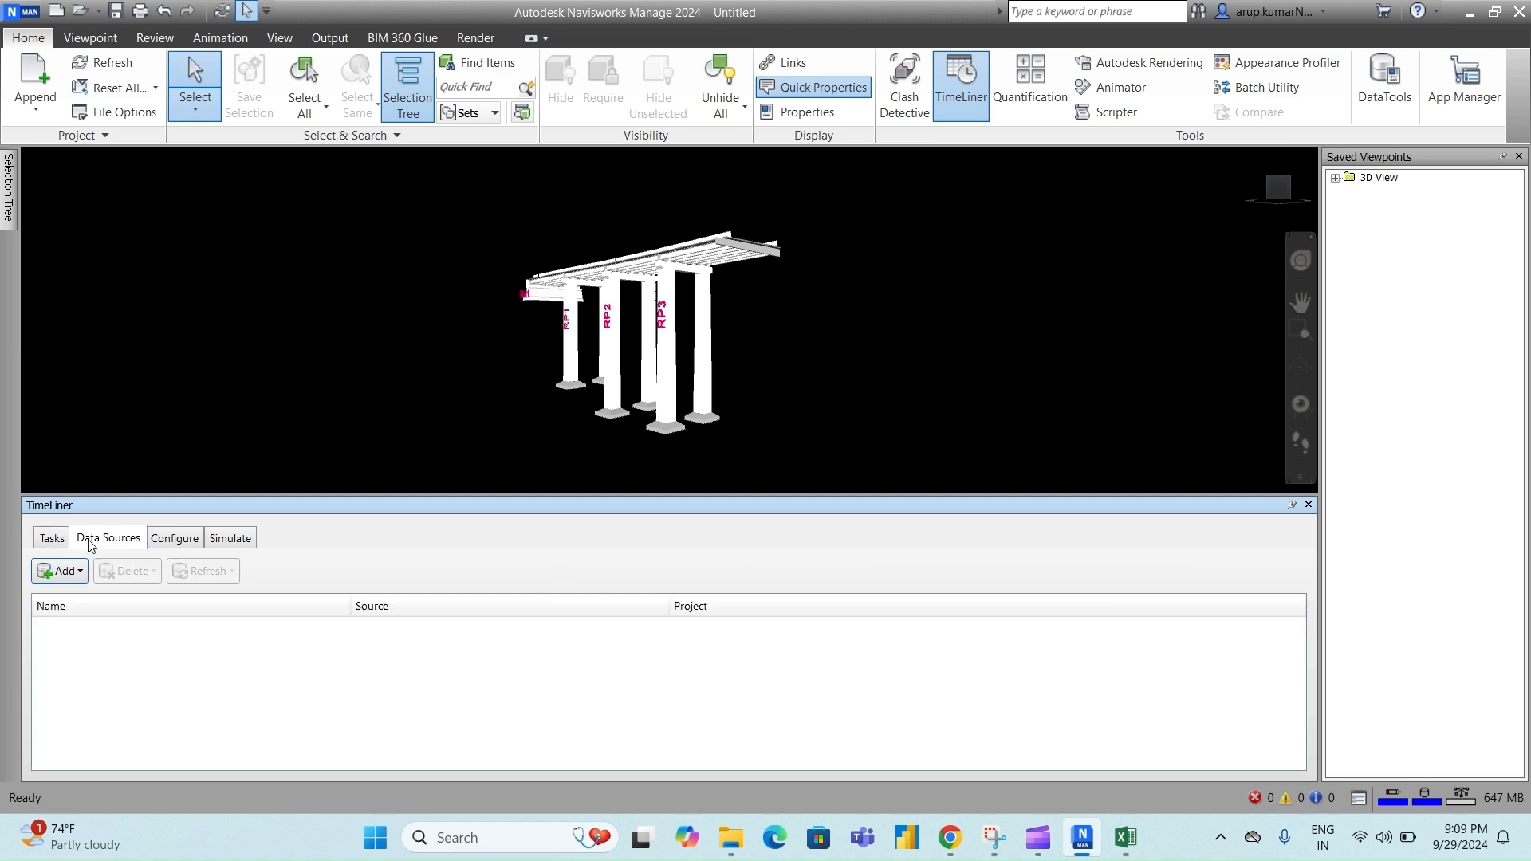
click(78, 572)
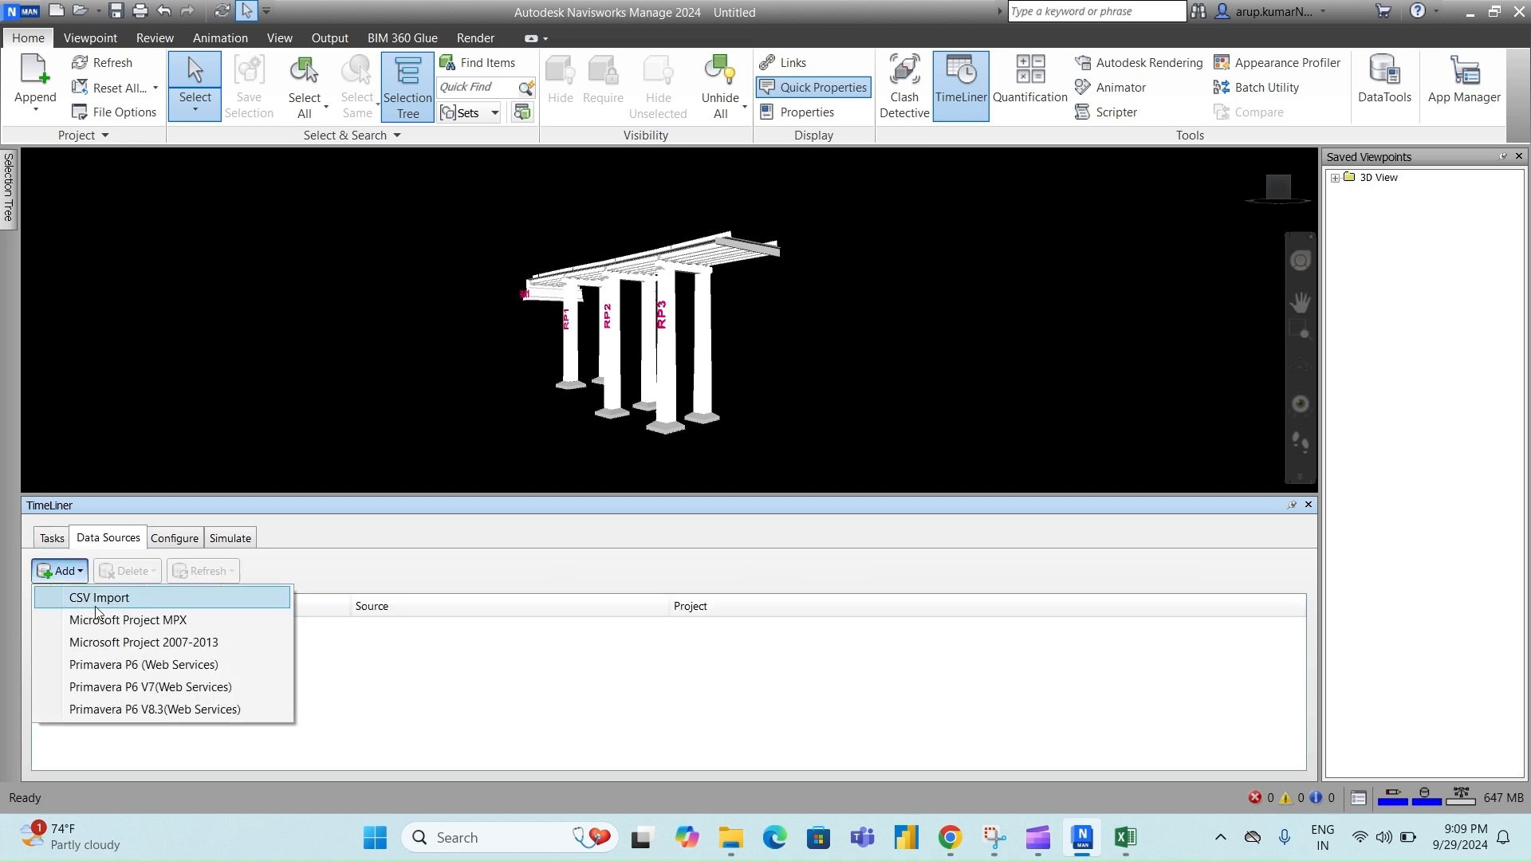
click(97, 599)
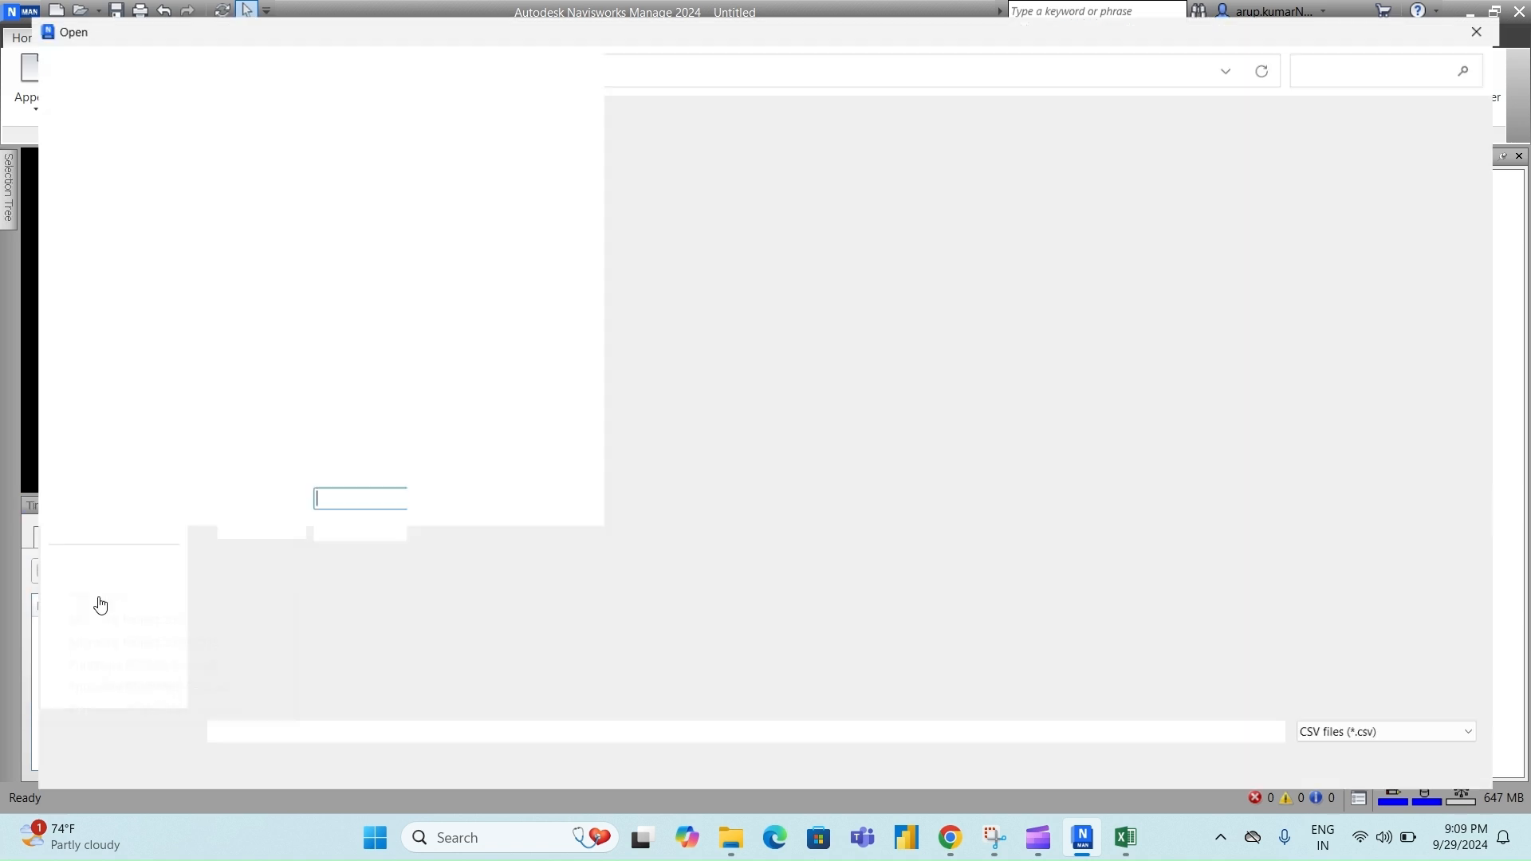
click(255, 250)
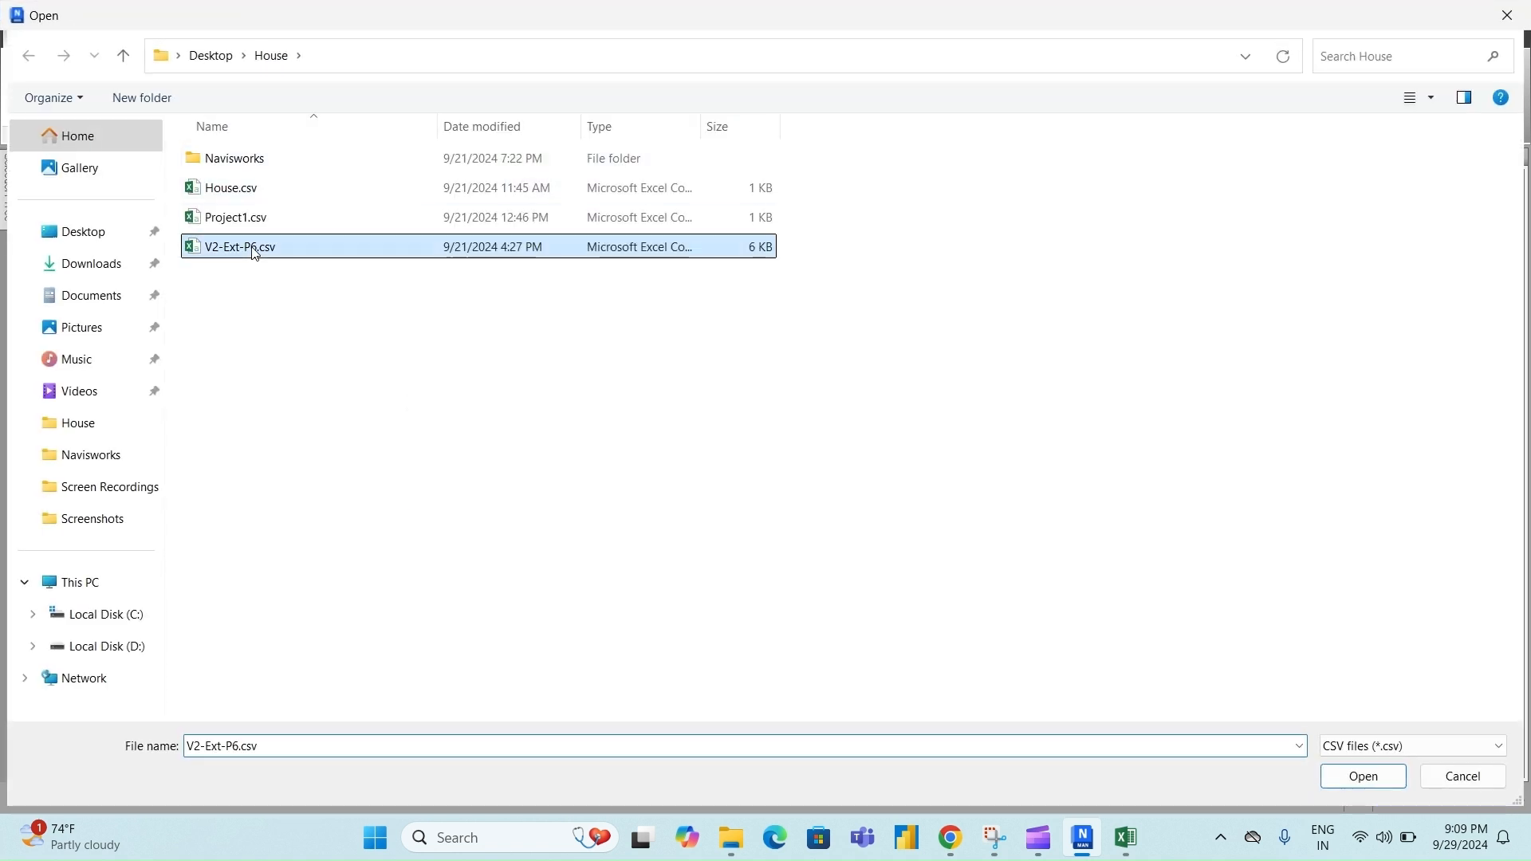
click(1359, 776)
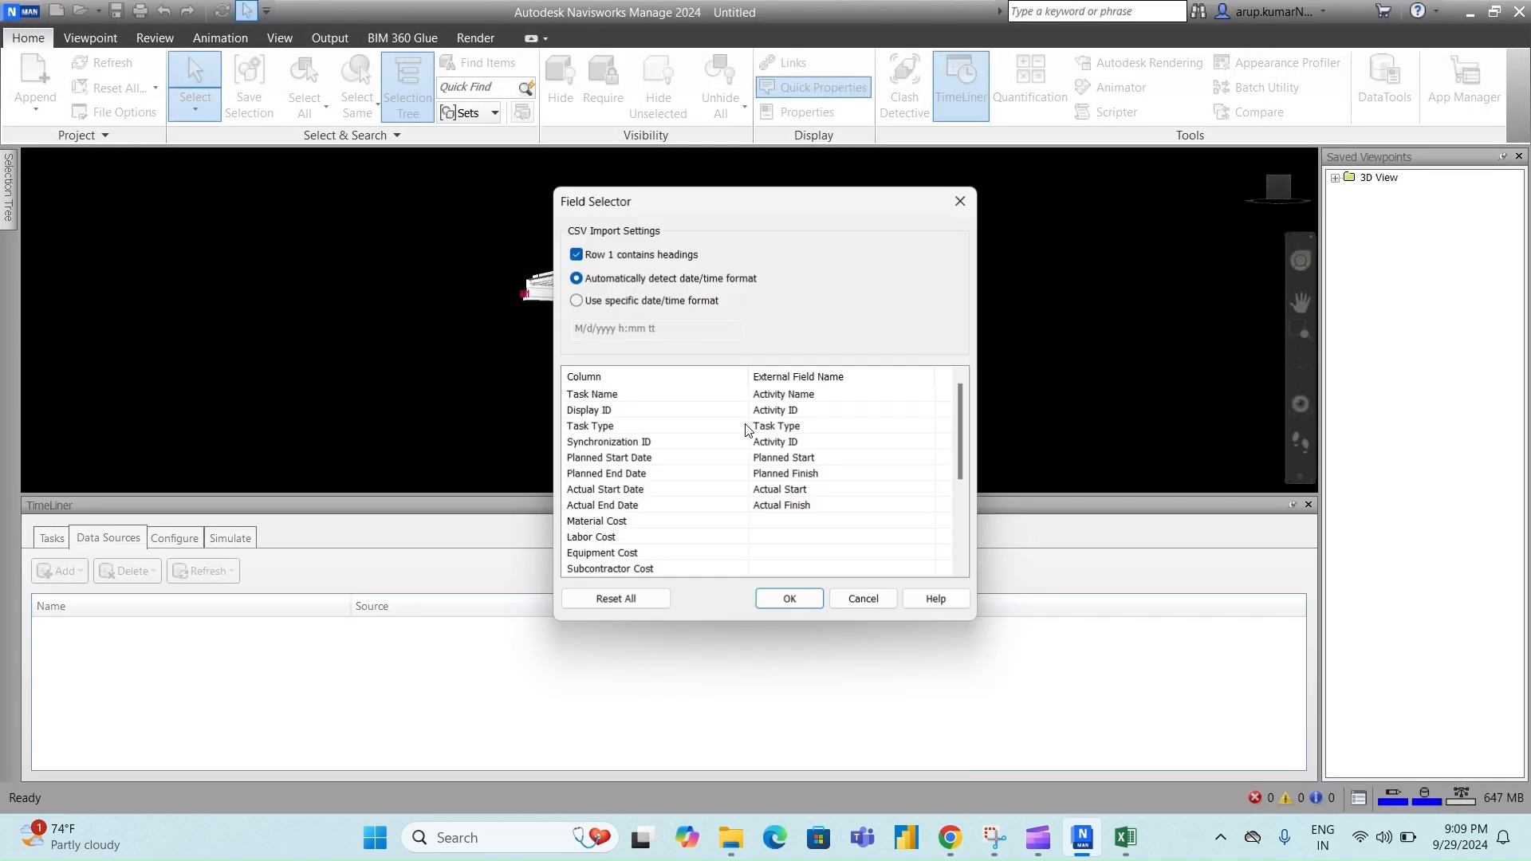
- Map the Task Name column to Activity Name and Display ID to Activity ID in the Field Selector
click(837, 397)
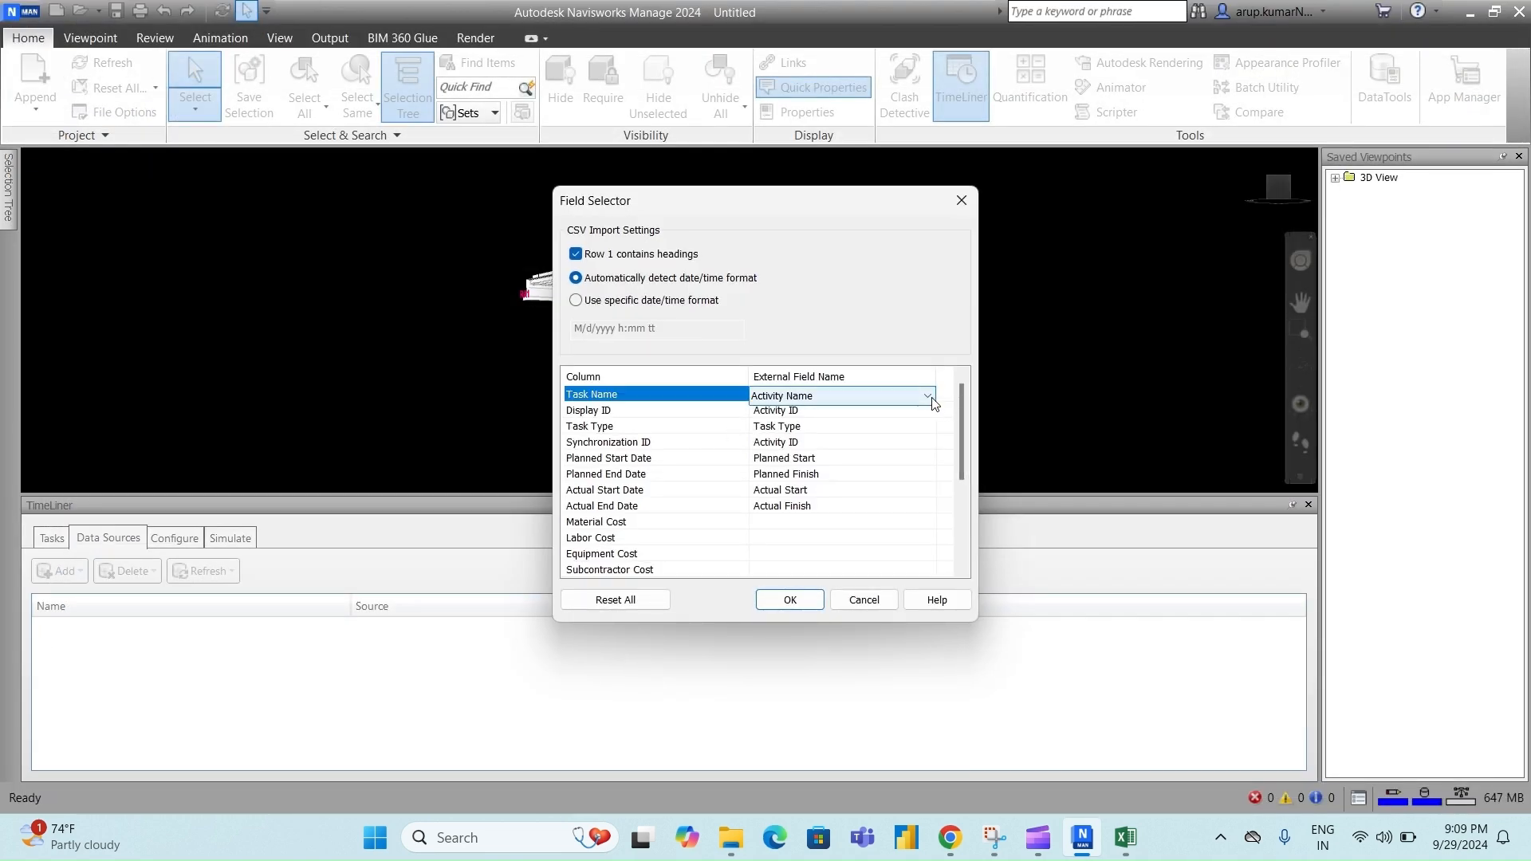
click(928, 396)
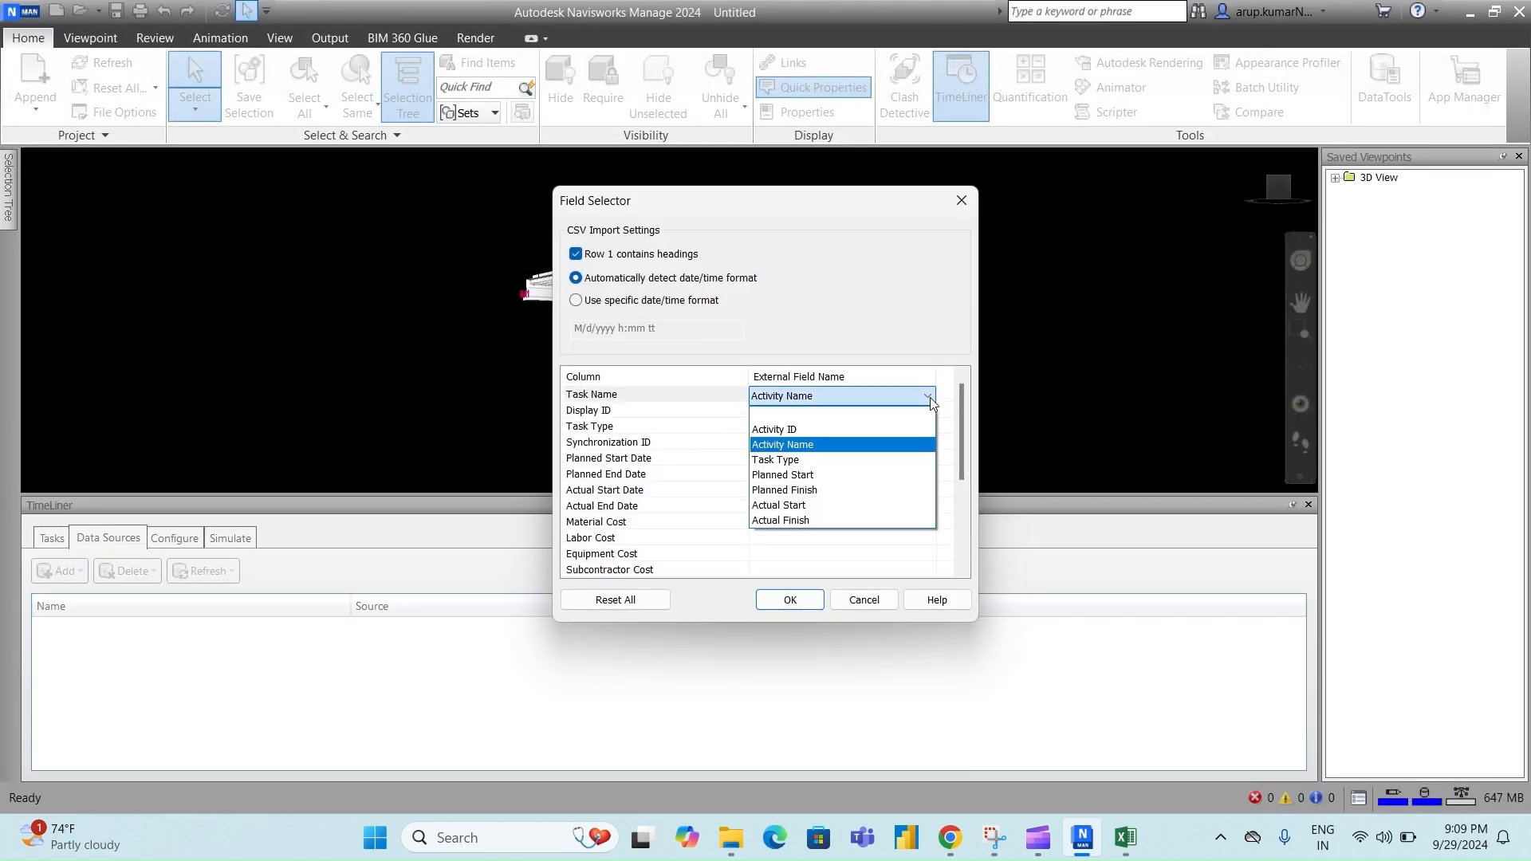
click(858, 431)
click(865, 396)
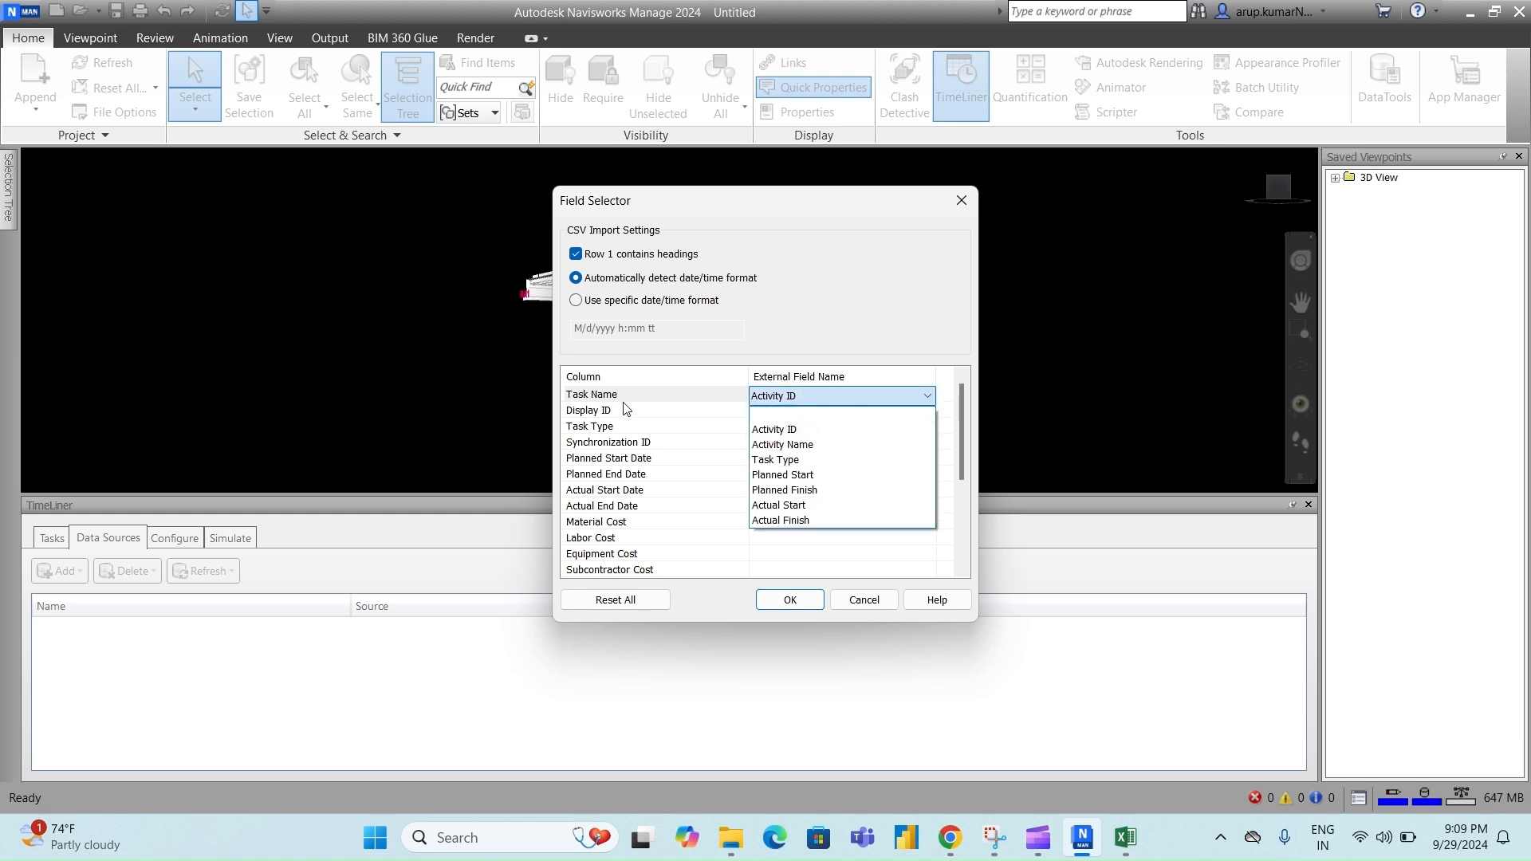
click(807, 444)
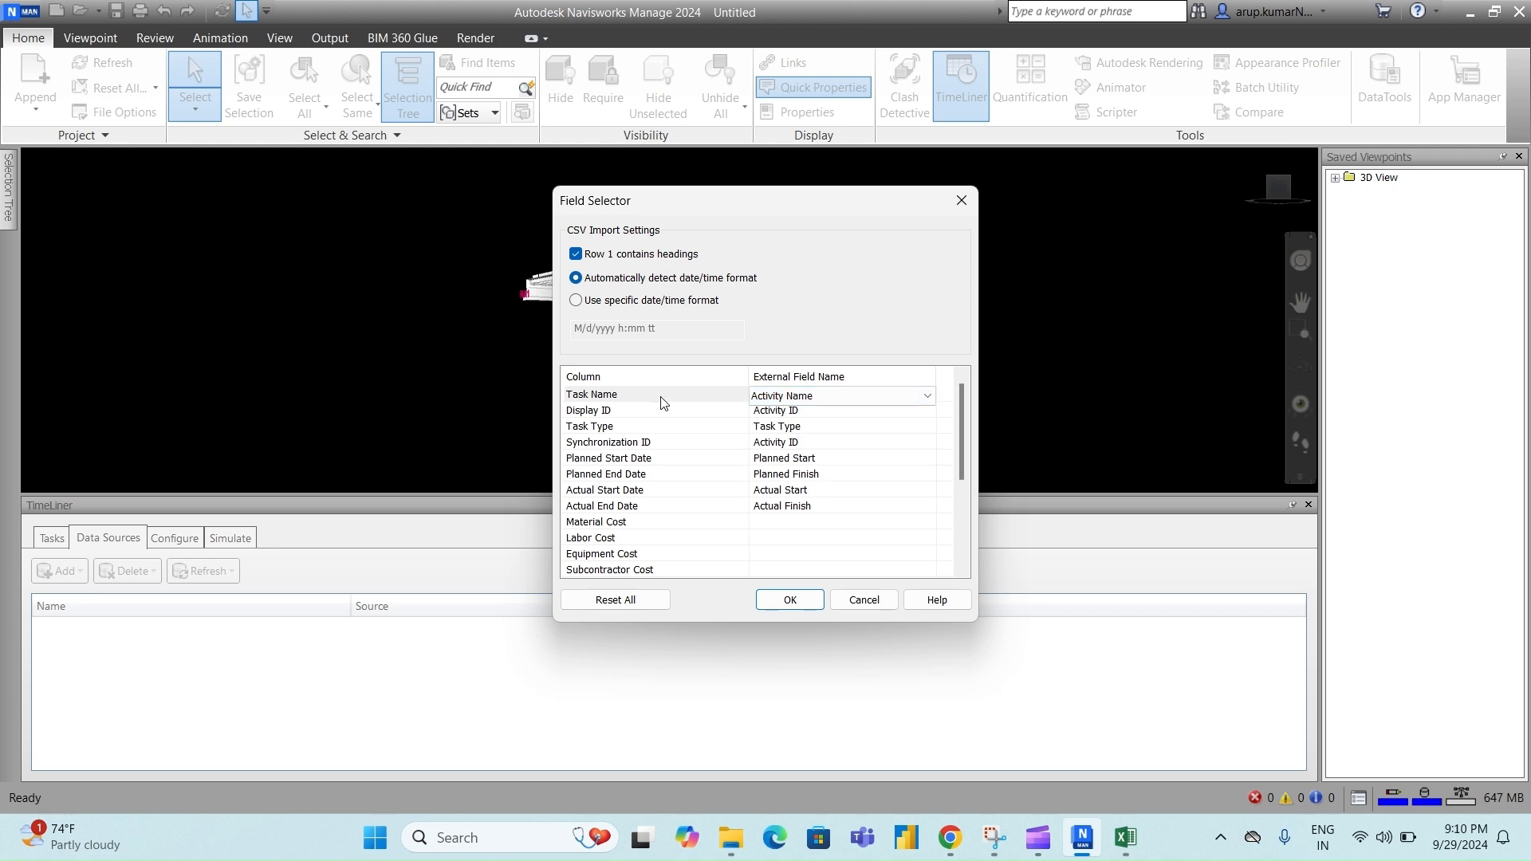
click(652, 415)
click(832, 414)
click(835, 415)
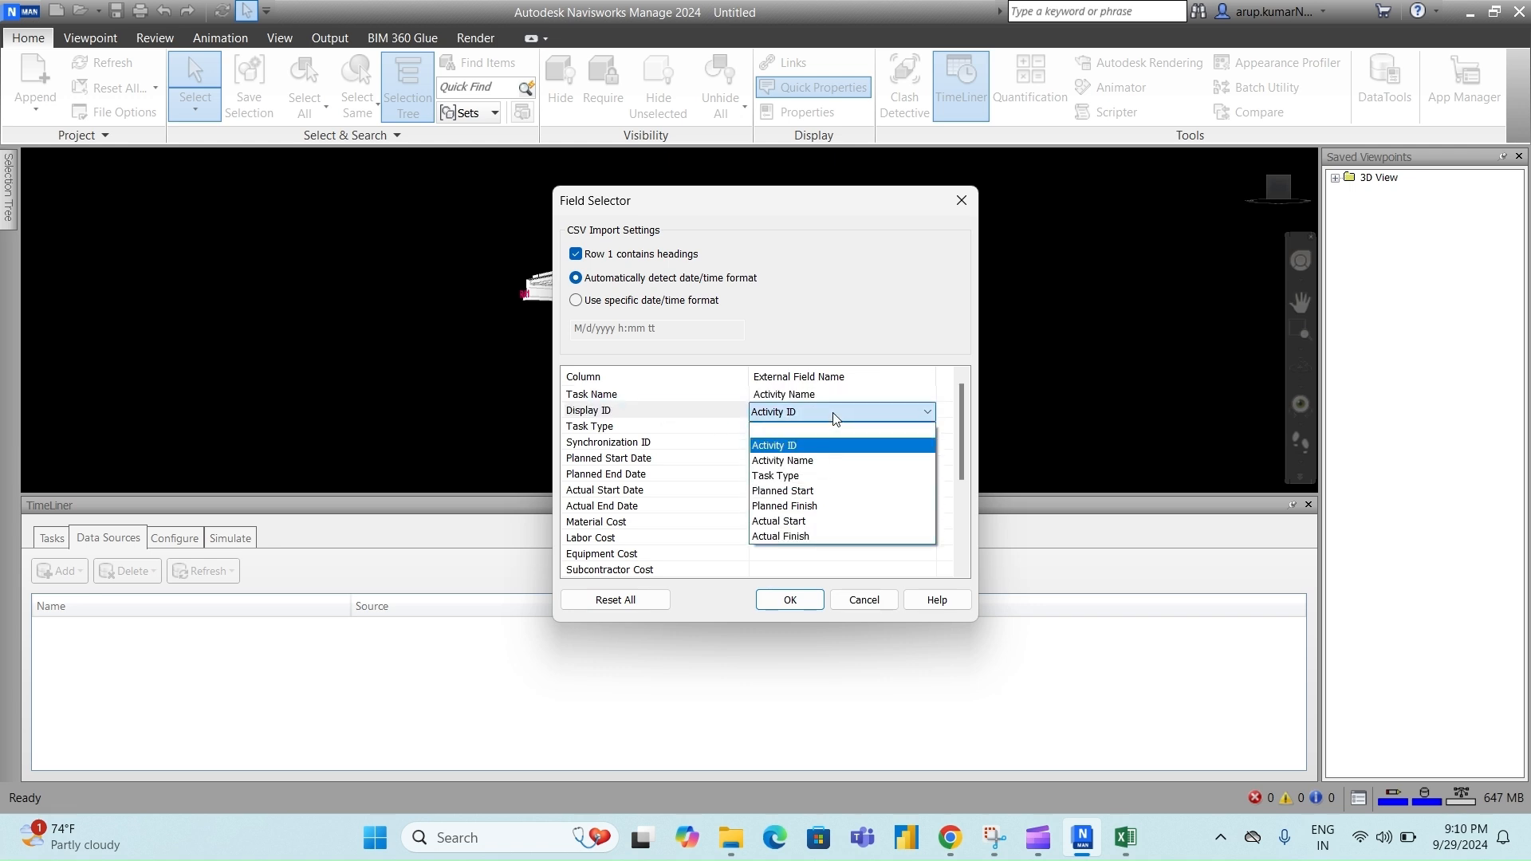
click(797, 445)
- Map the Task Type column to the Task Type field and Synchronization ID to Activity ID
click(647, 429)
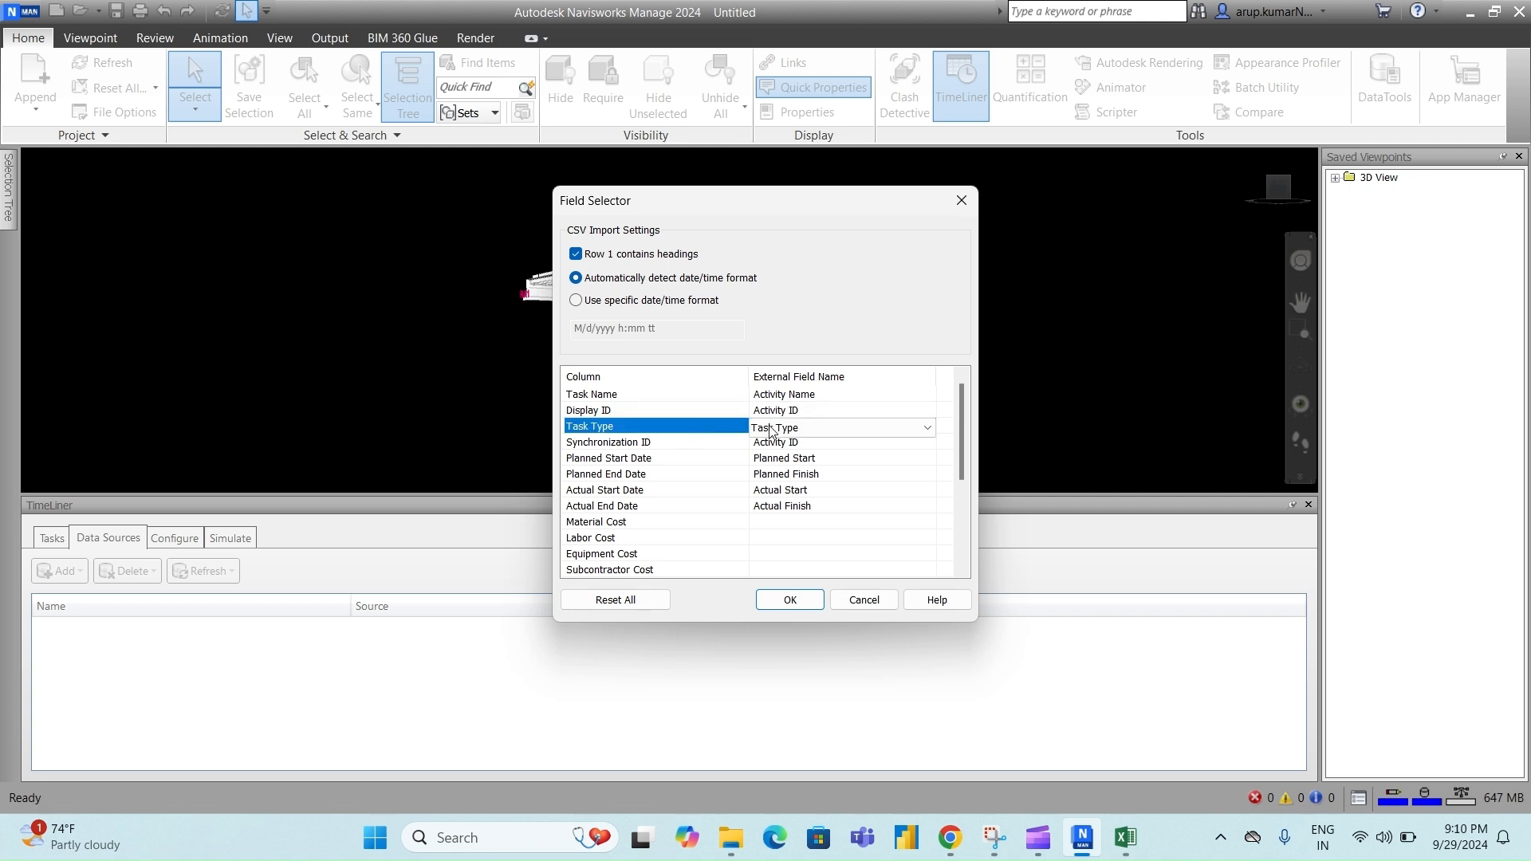
click(857, 429)
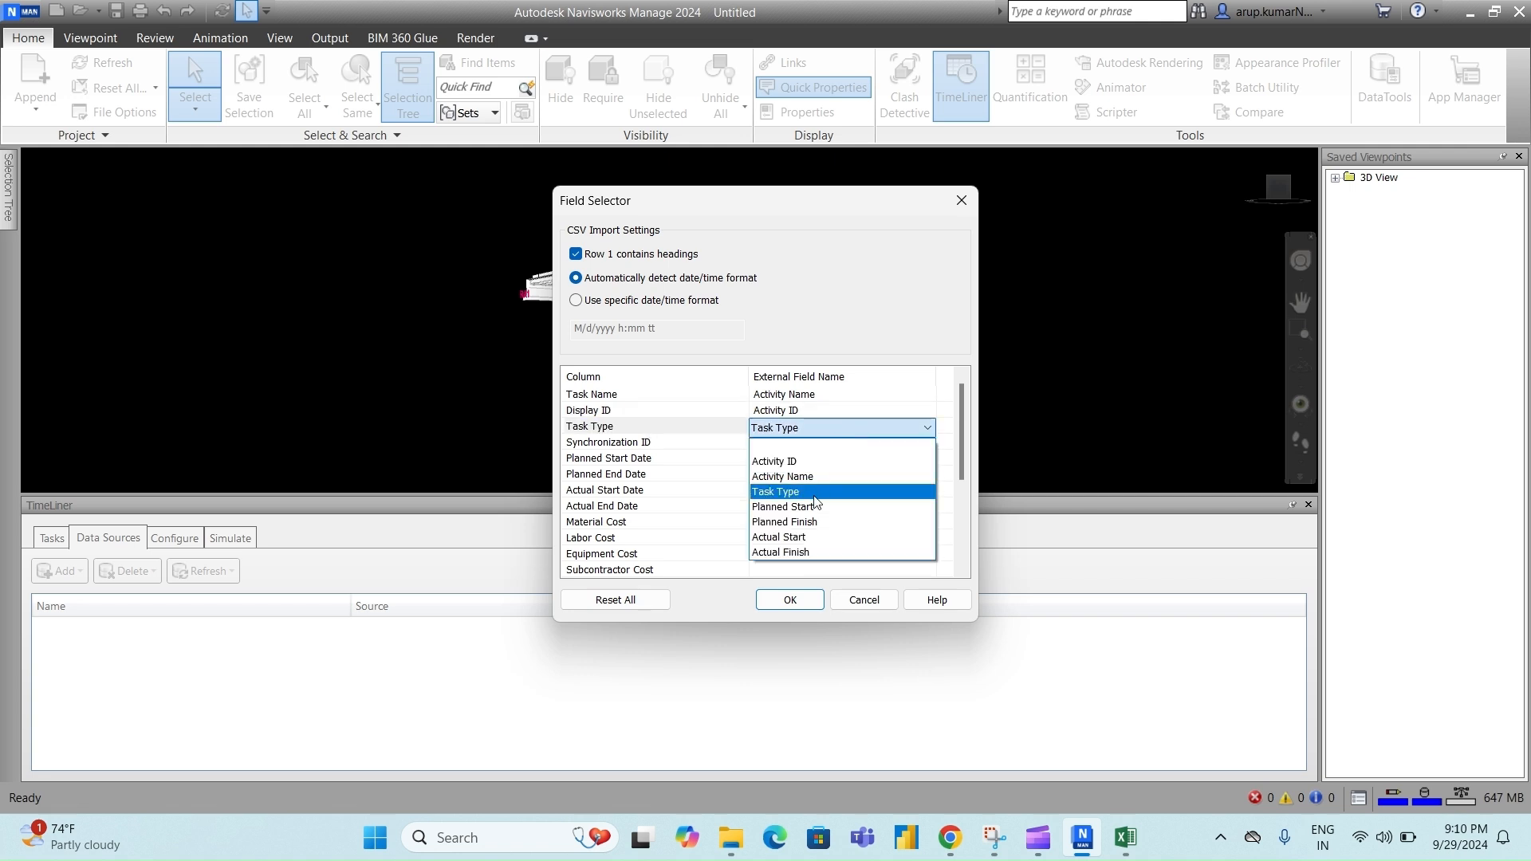
click(814, 498)
click(679, 446)
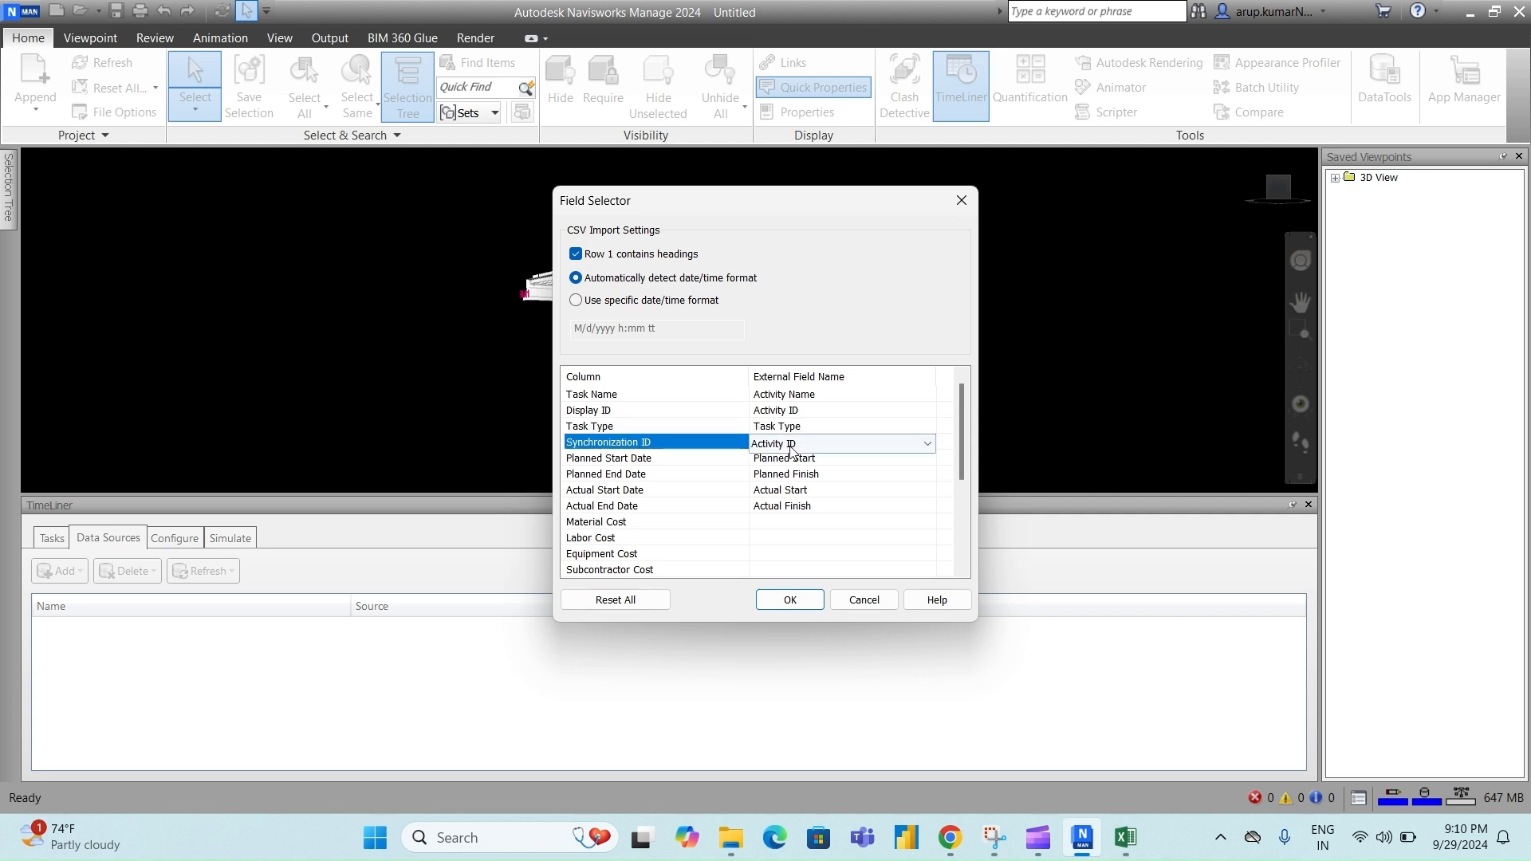
click(790, 445)
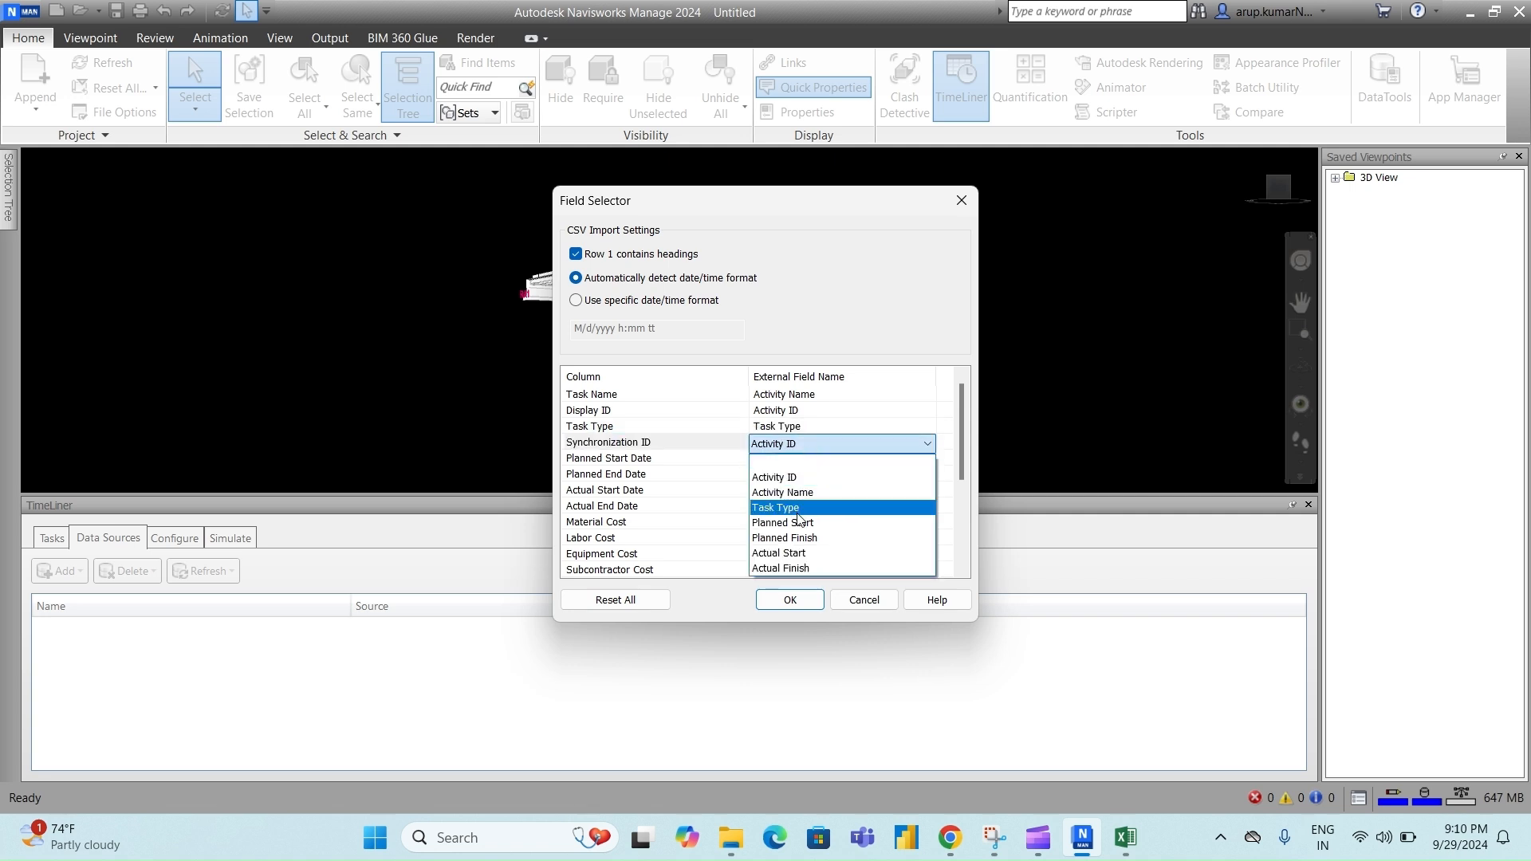
click(787, 477)
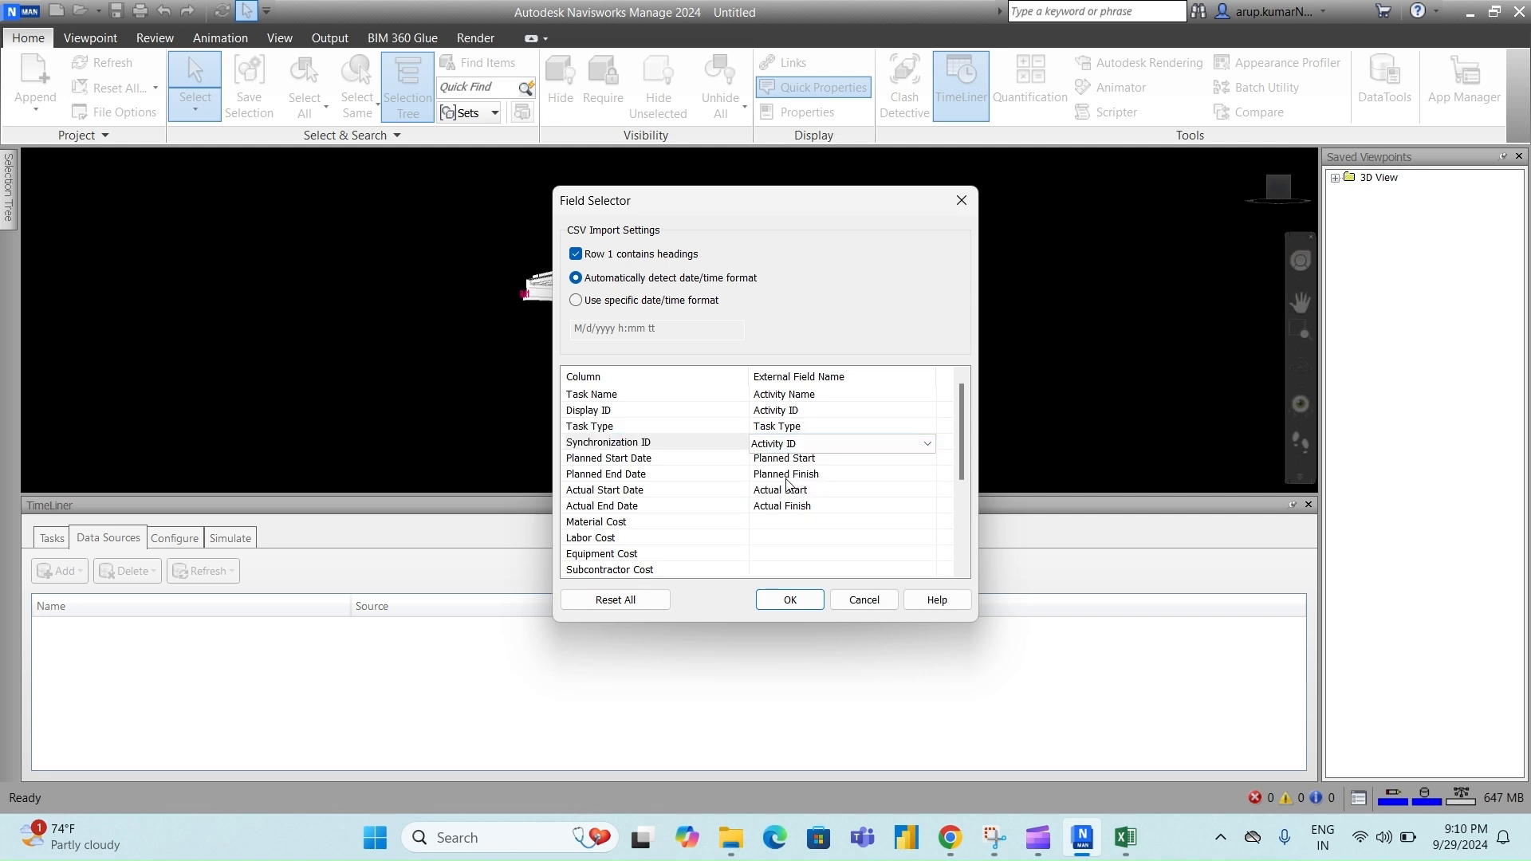
- Map Planned Start Date to the Planned Start field and Planned End Date to Planned Finish
click(687, 463)
click(843, 461)
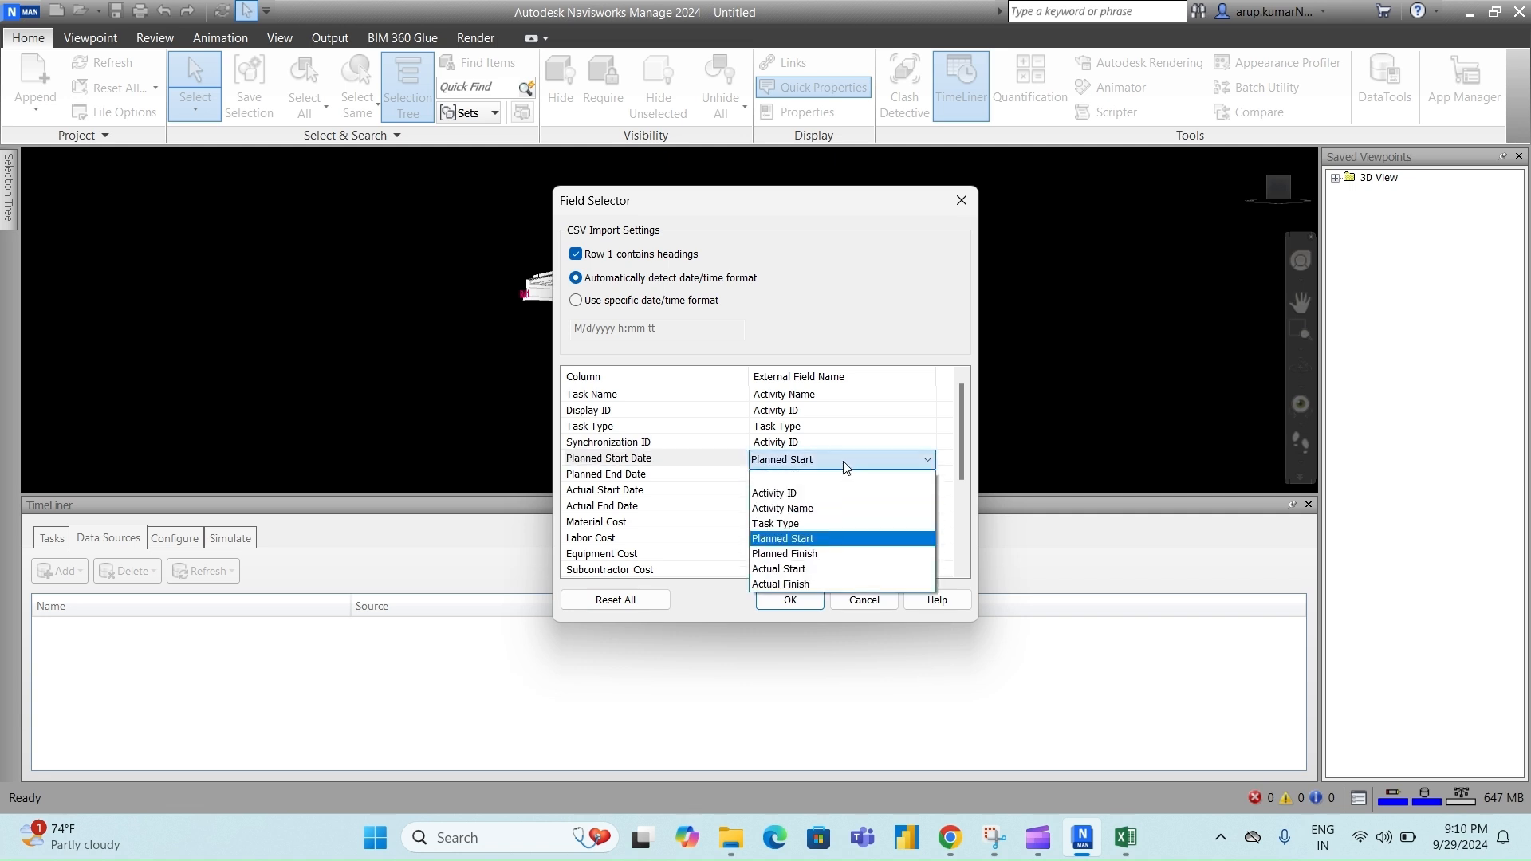
click(788, 540)
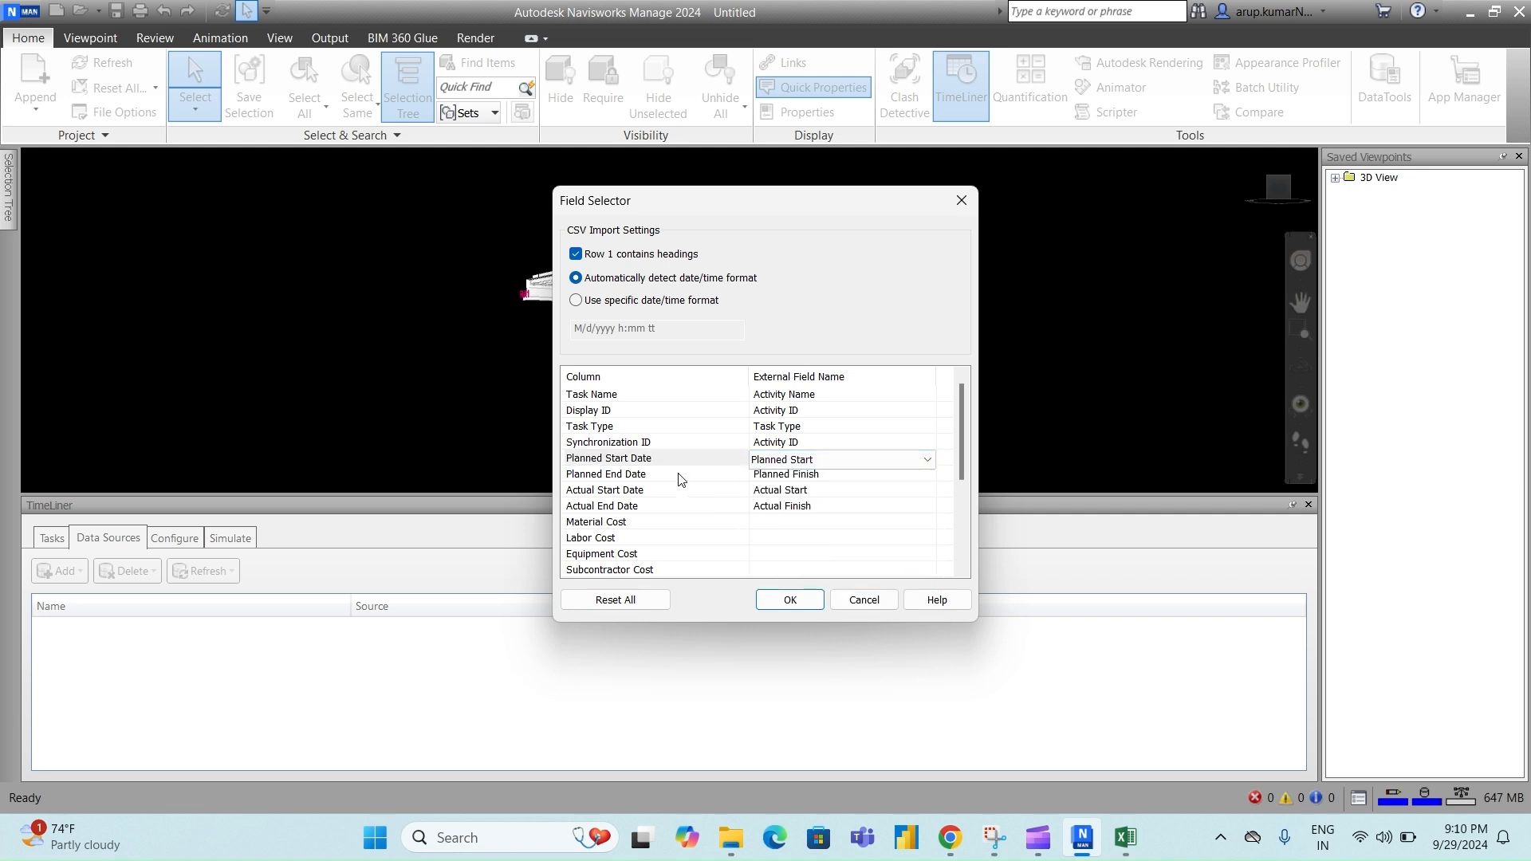
click(679, 475)
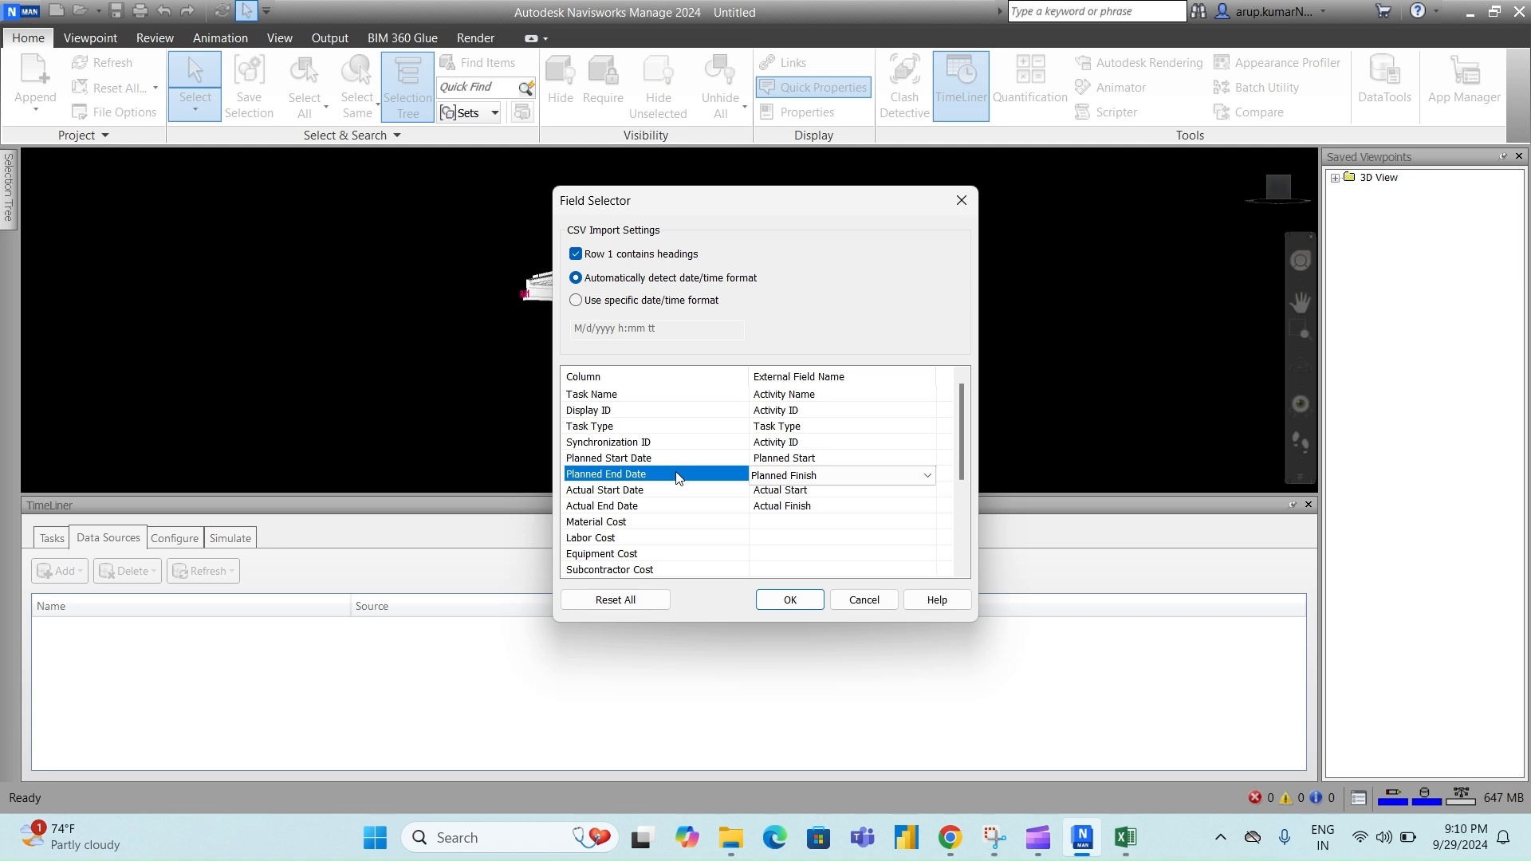
click(844, 475)
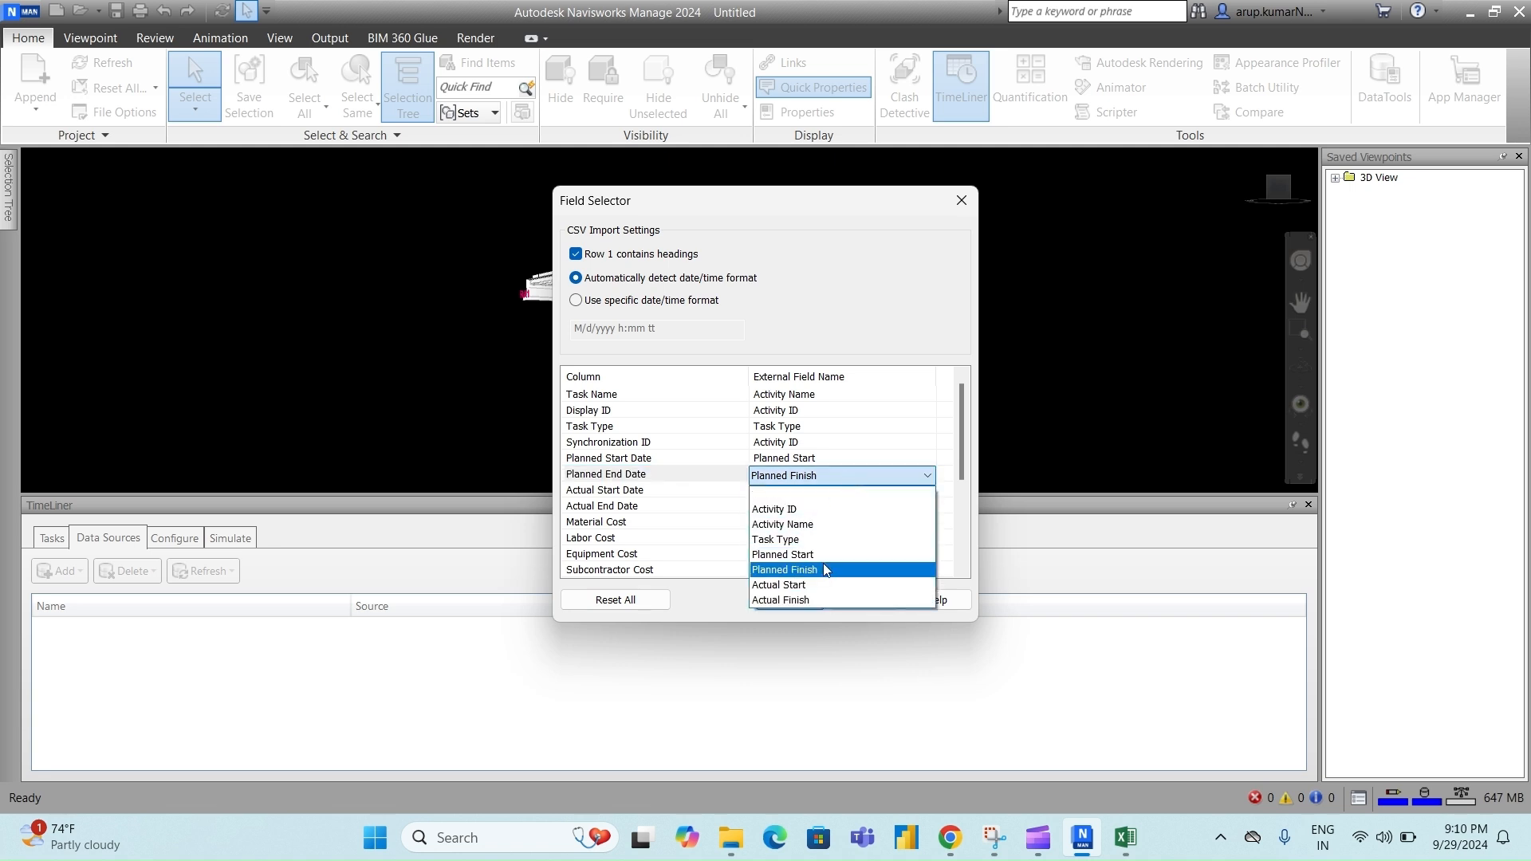
click(824, 567)
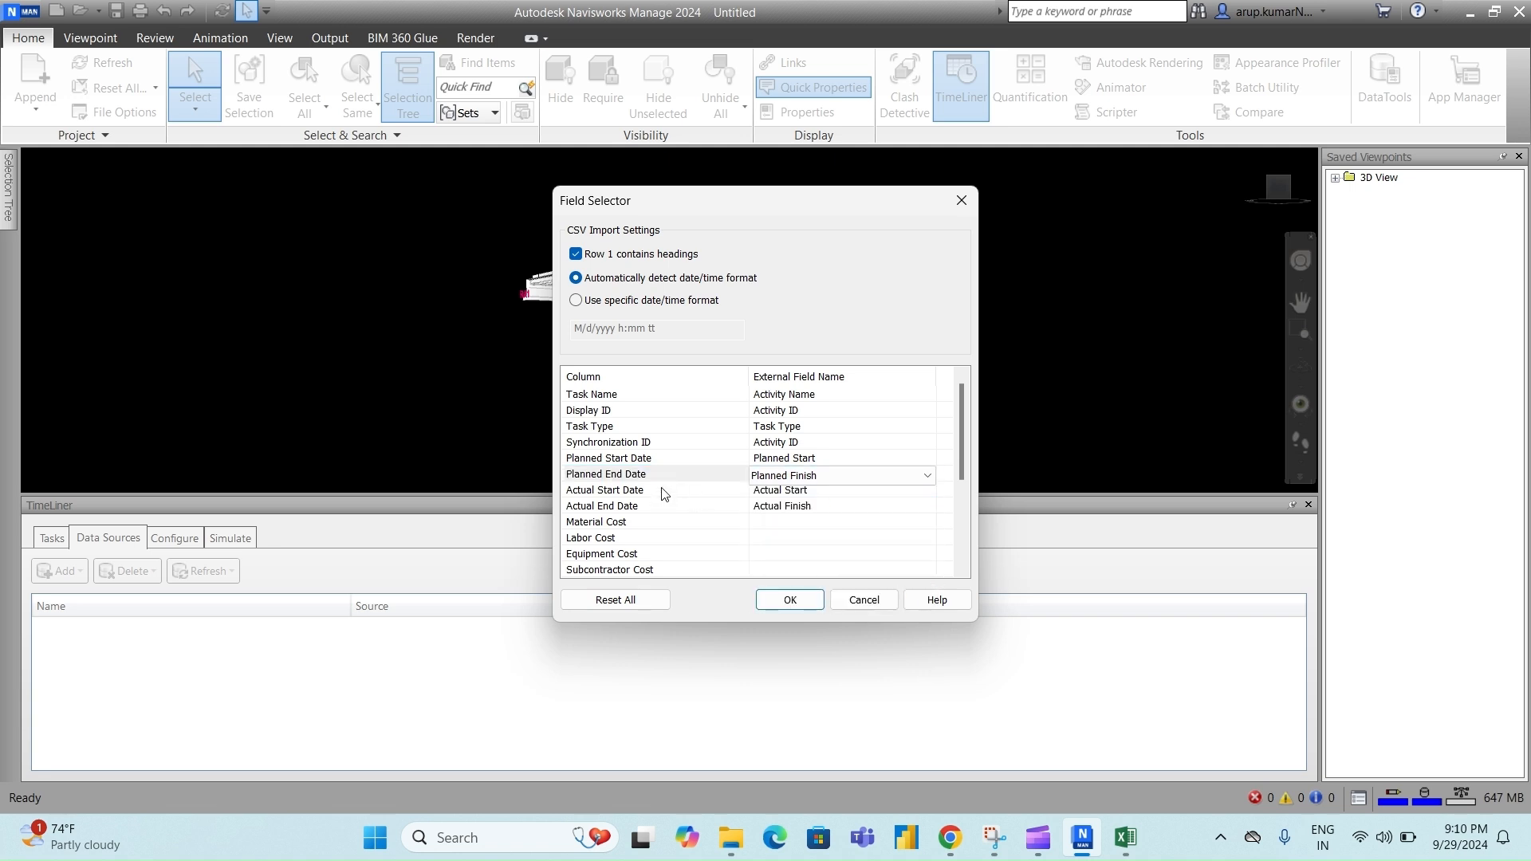
- Map Actual Start Date to Actual Start and Actual End Date to Actual Finish, and accept the CSV field mapping
click(664, 491)
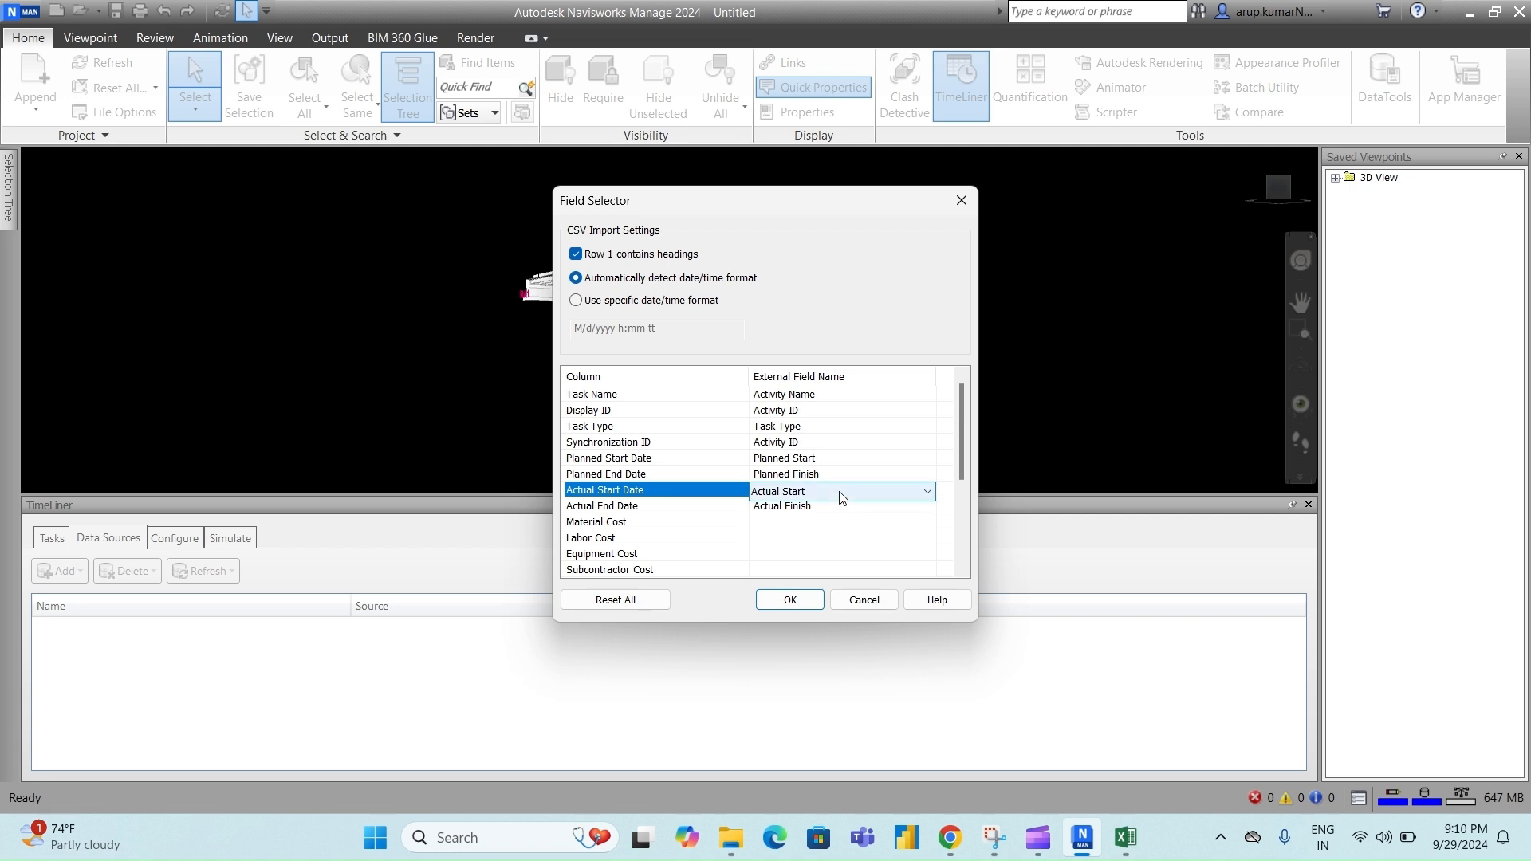
click(841, 491)
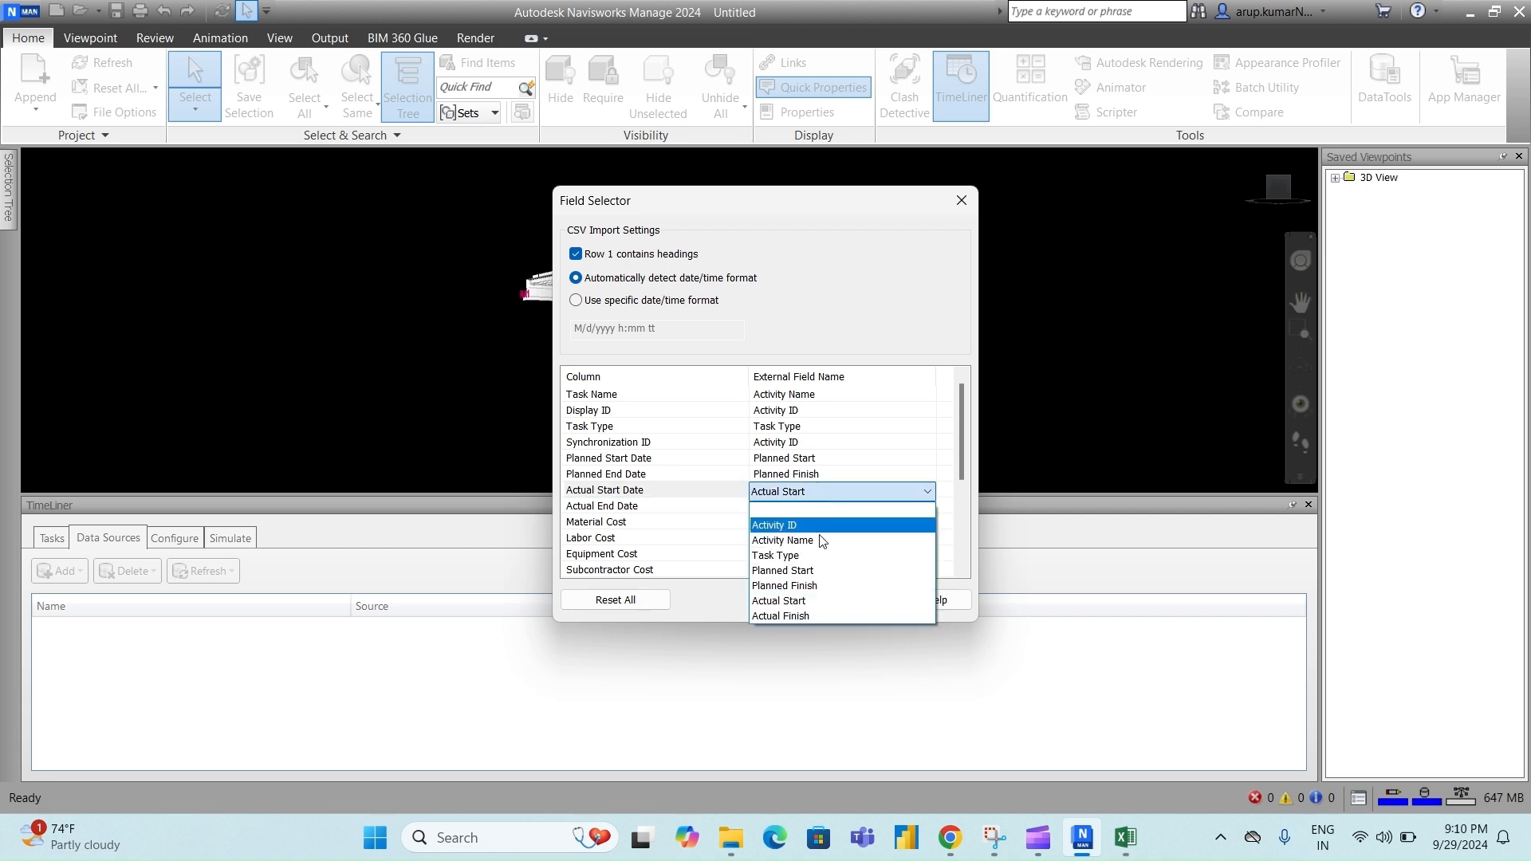
click(822, 597)
click(651, 508)
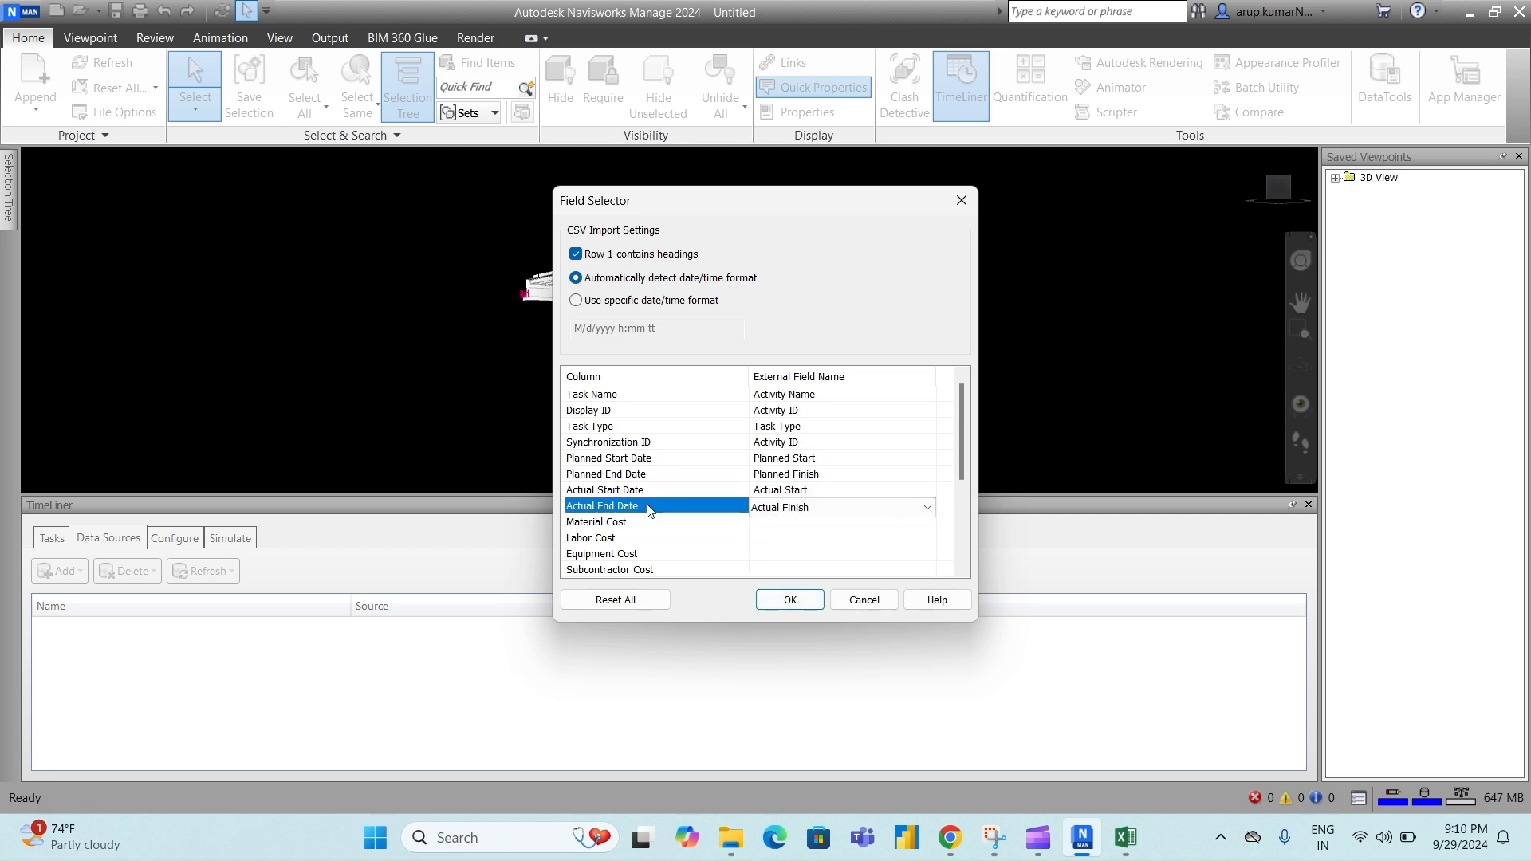
click(827, 513)
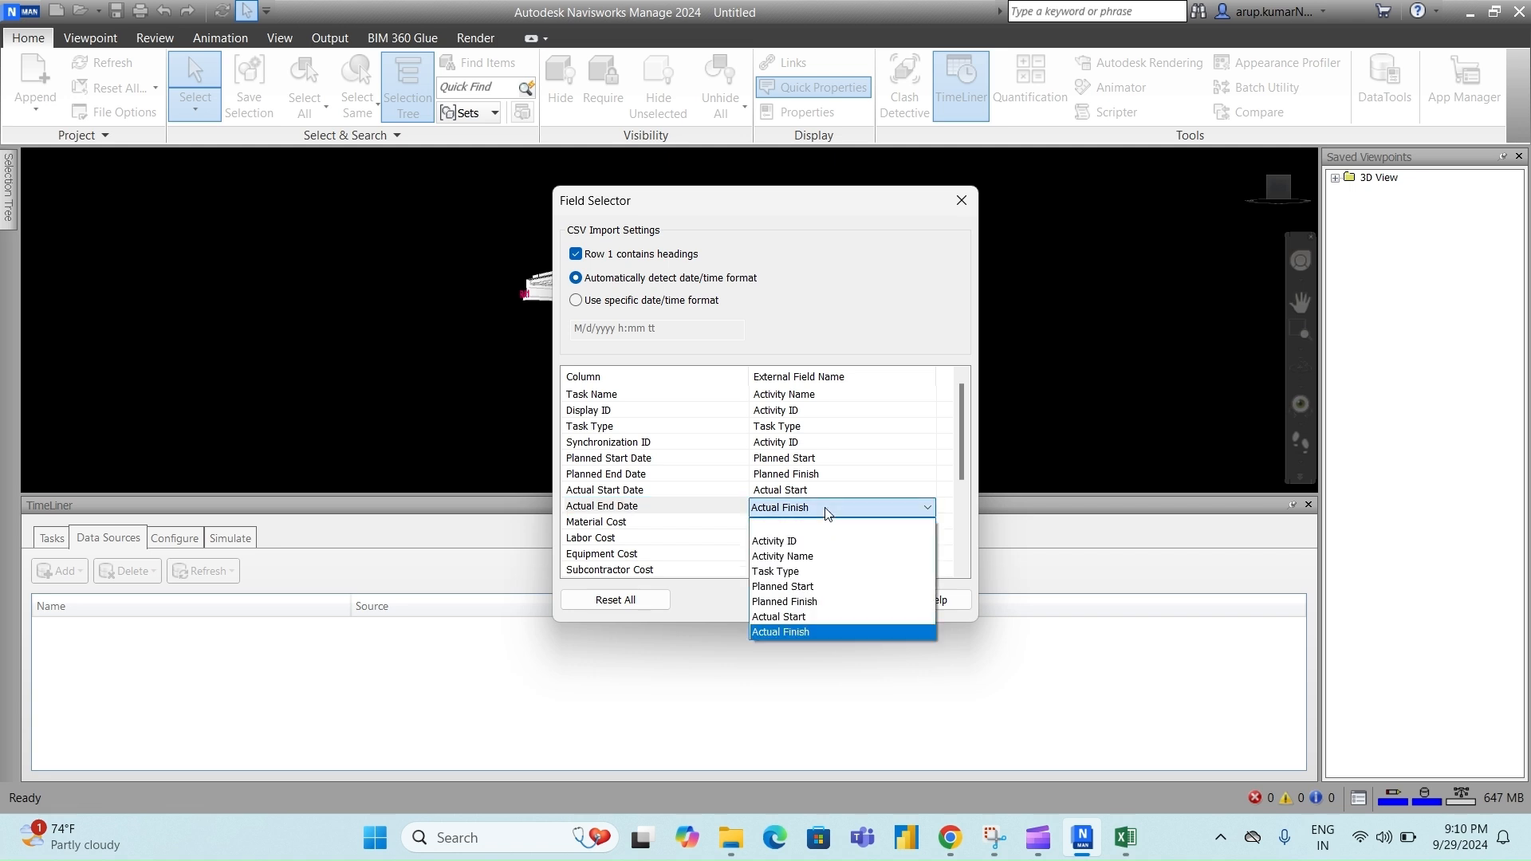
click(827, 514)
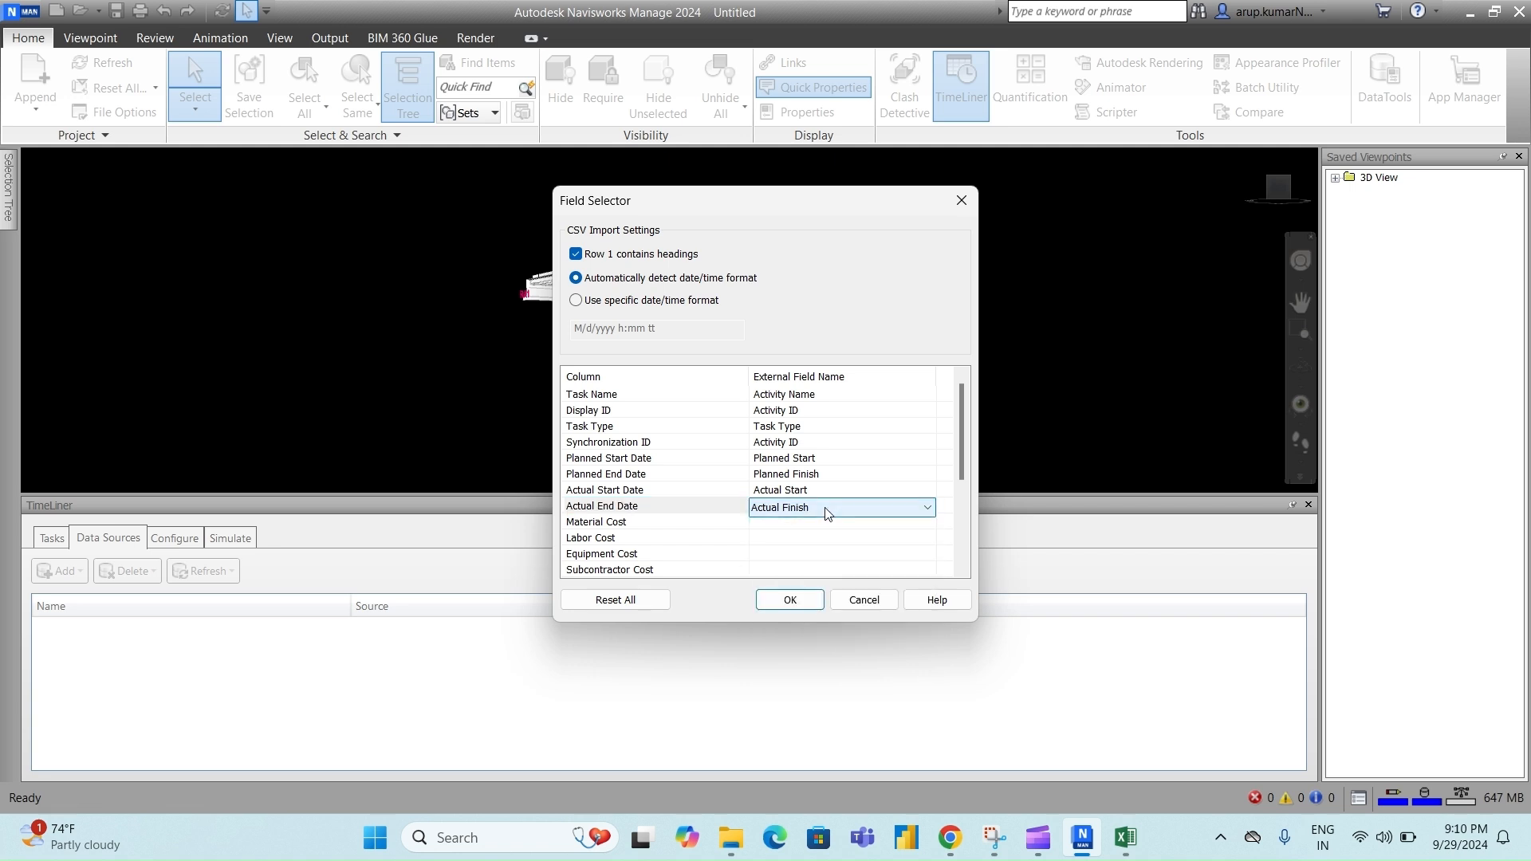
click(790, 603)
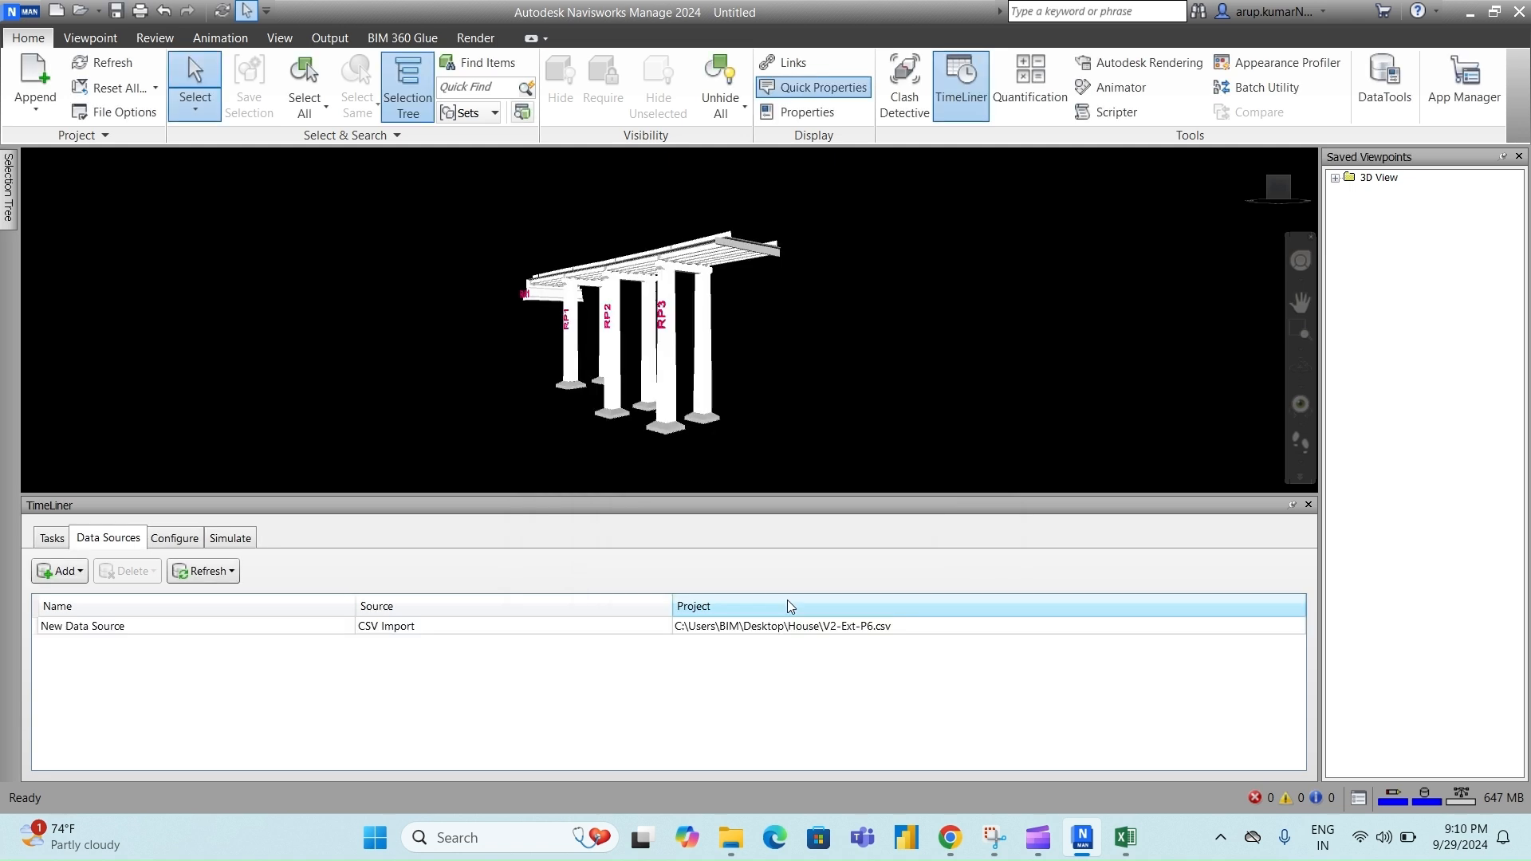
- Rebuild the task hierarchy from the V2-Ext-P6.csv data source and review the imported tasks across to the Attached column
click(746, 626)
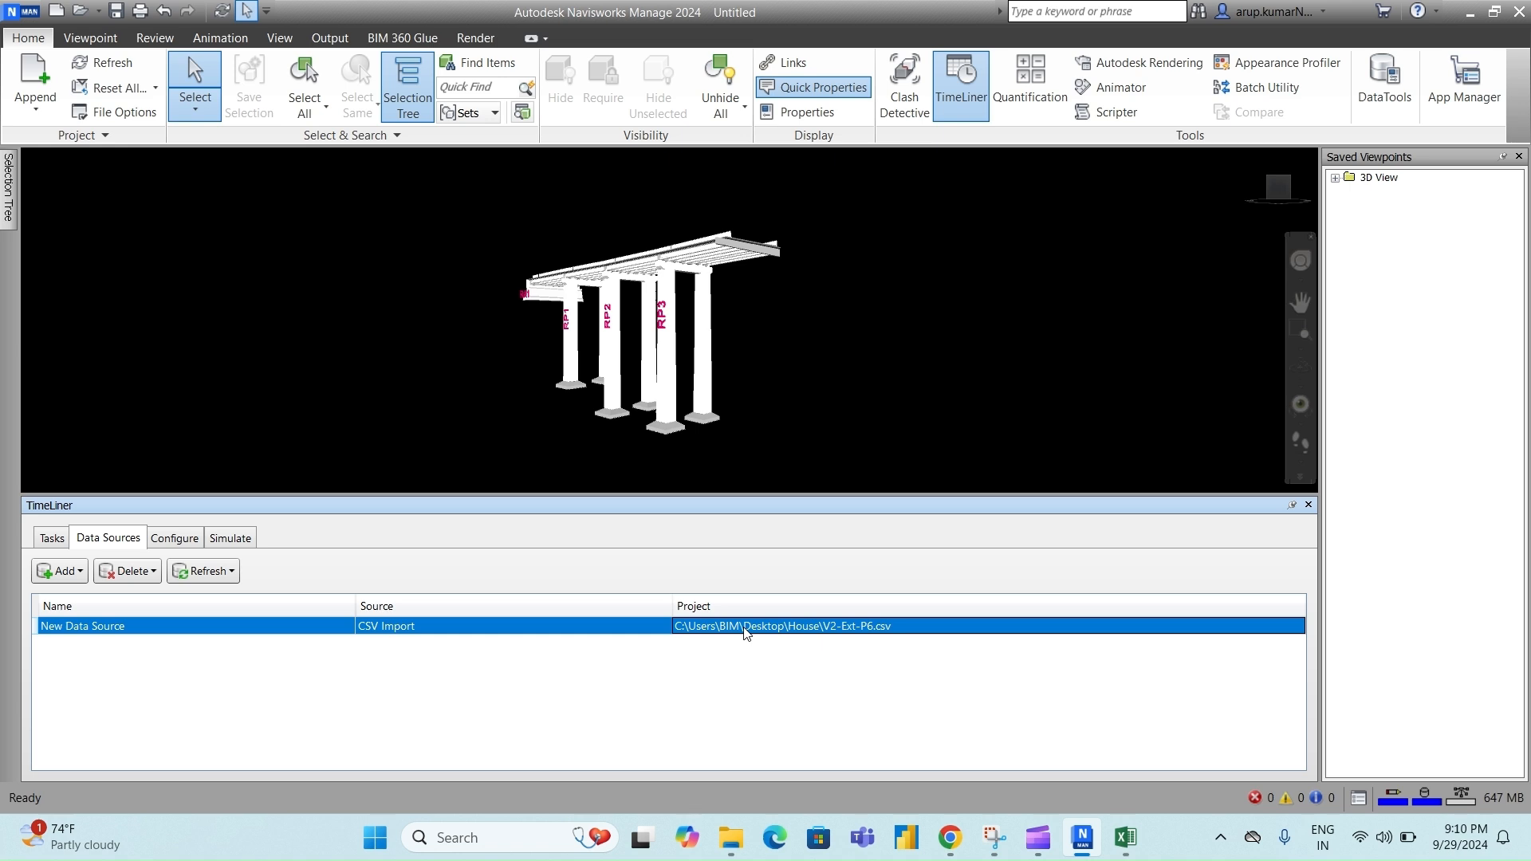
right_click(745, 630)
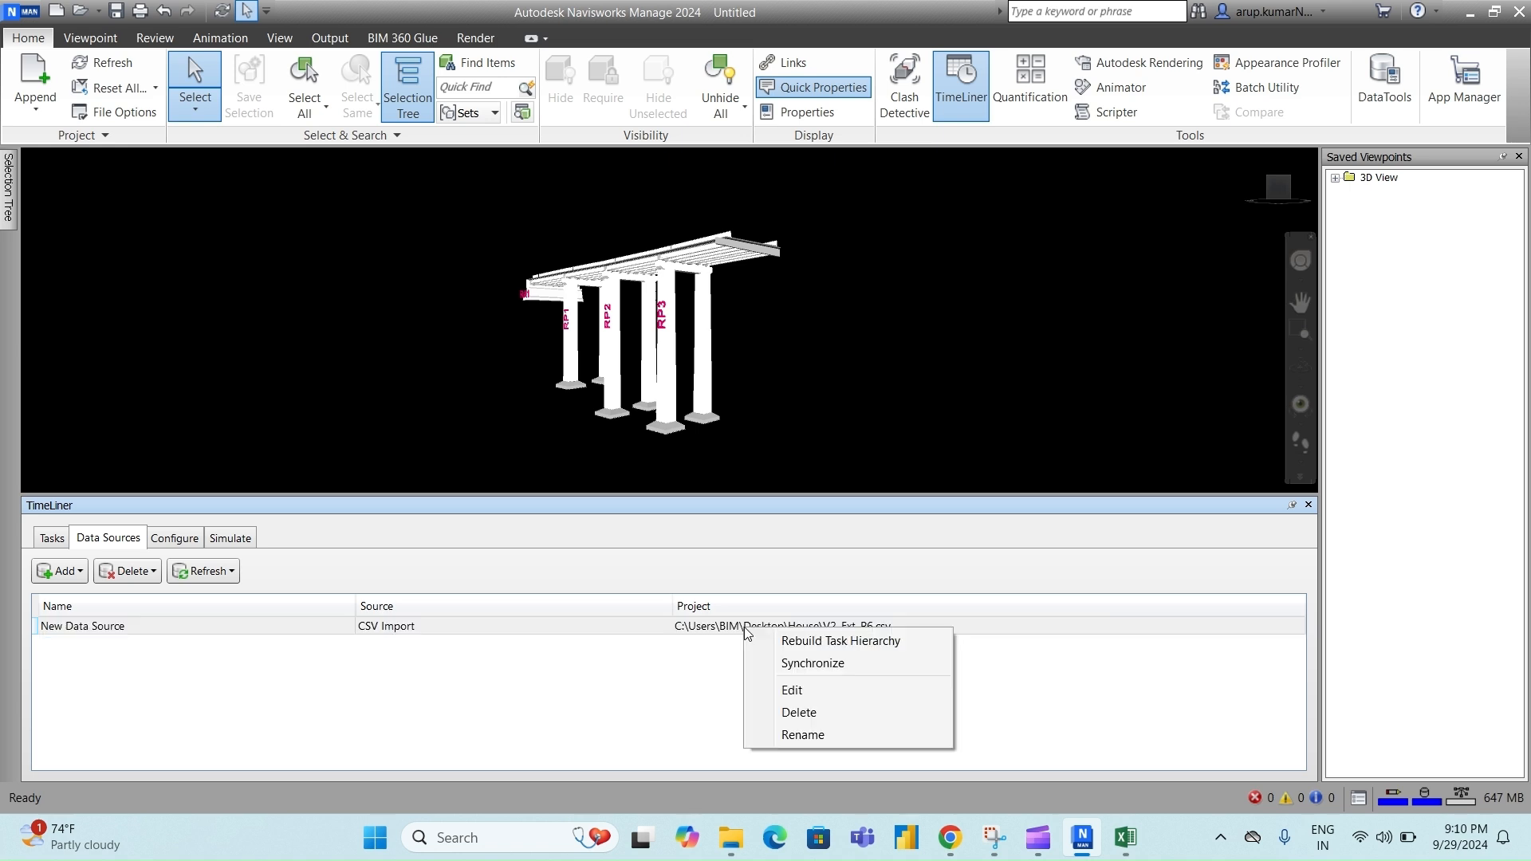
click(804, 643)
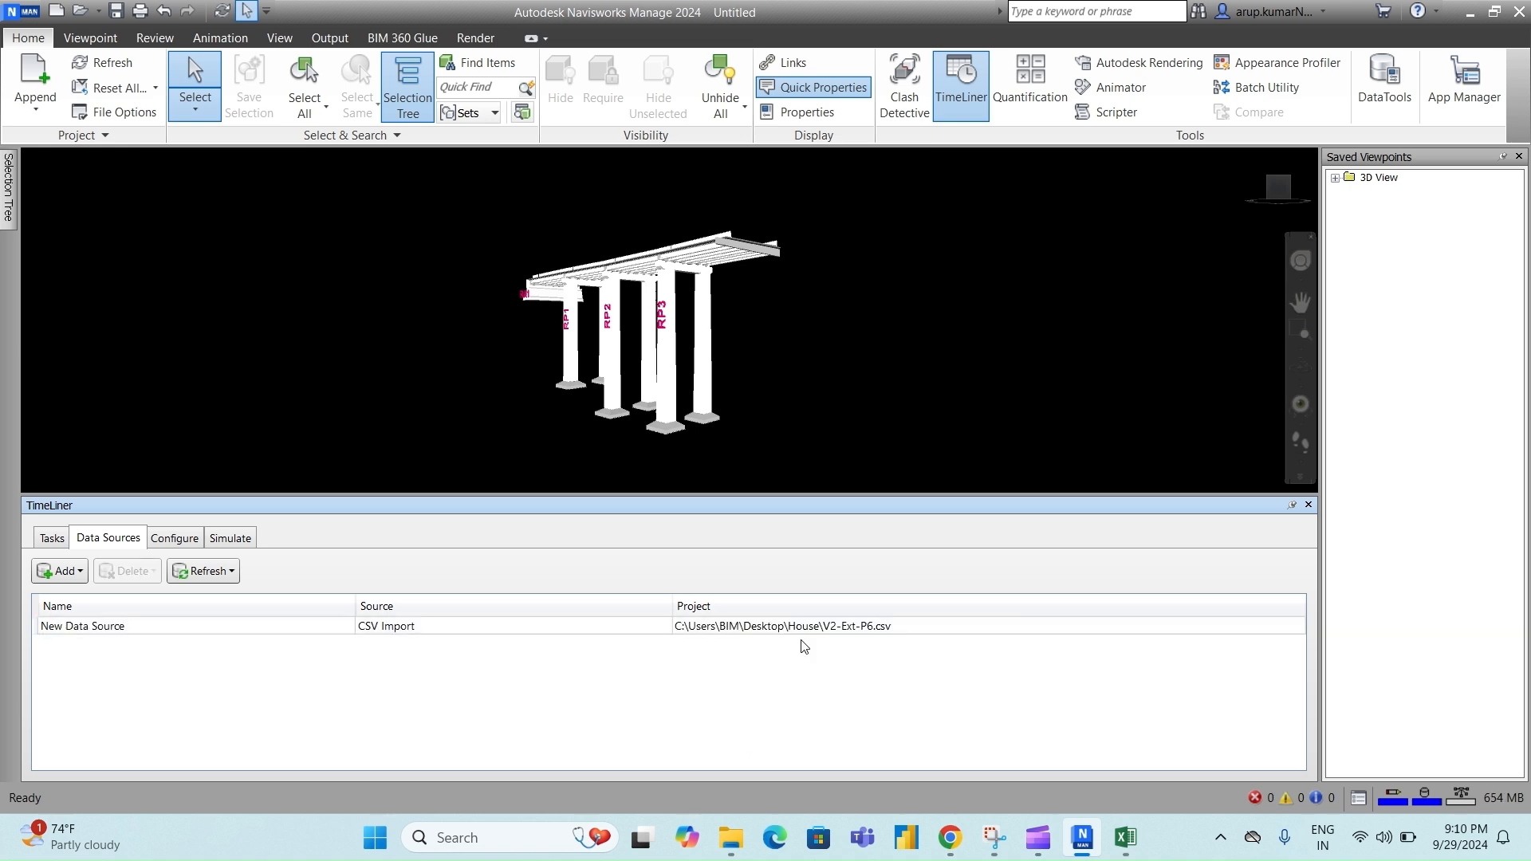
click(56, 539)
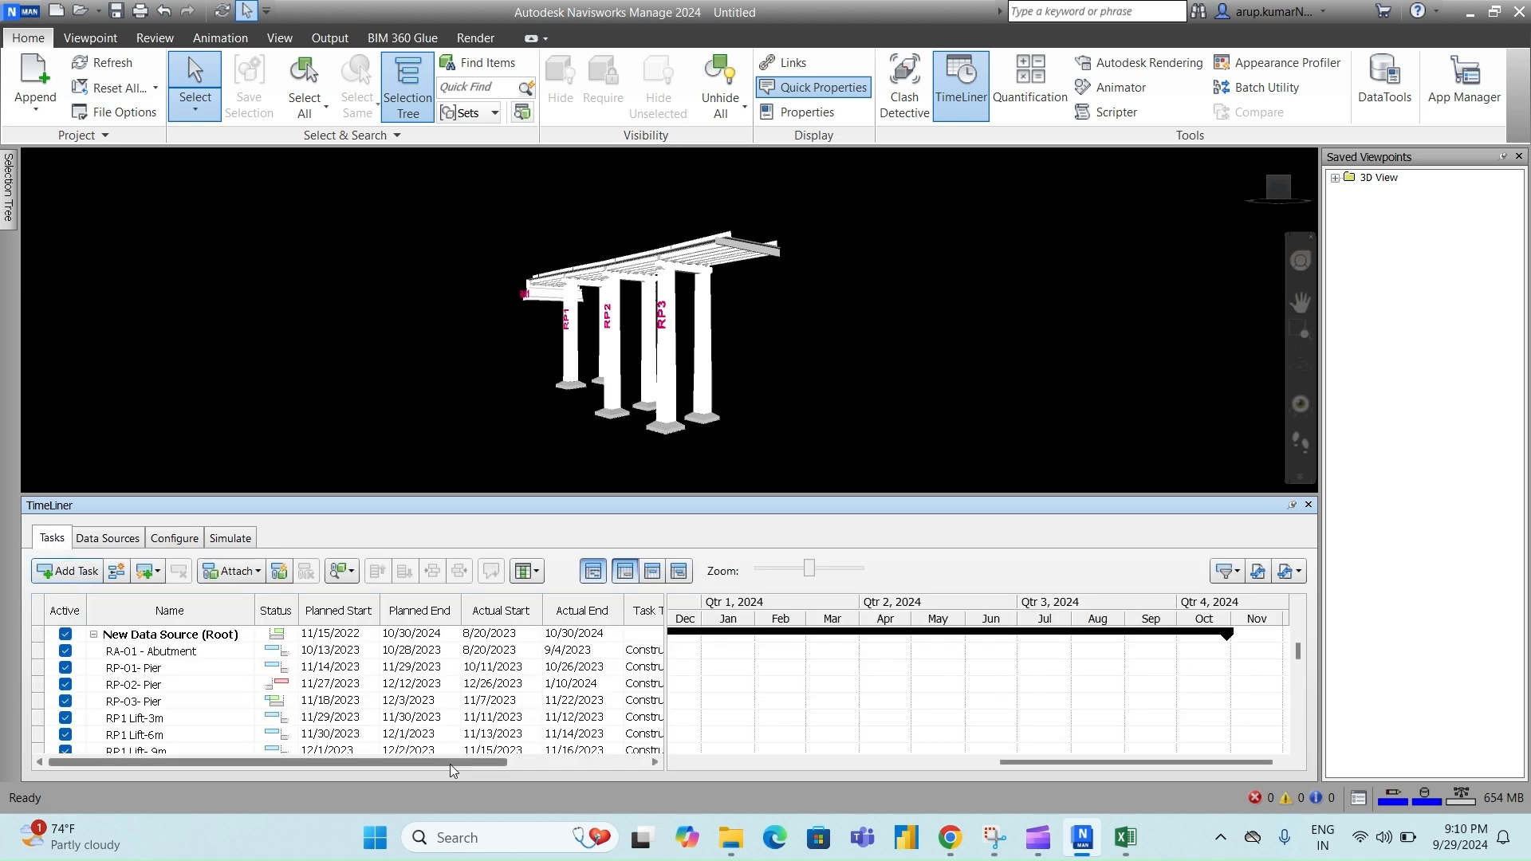
drag(451, 763, 514, 763)
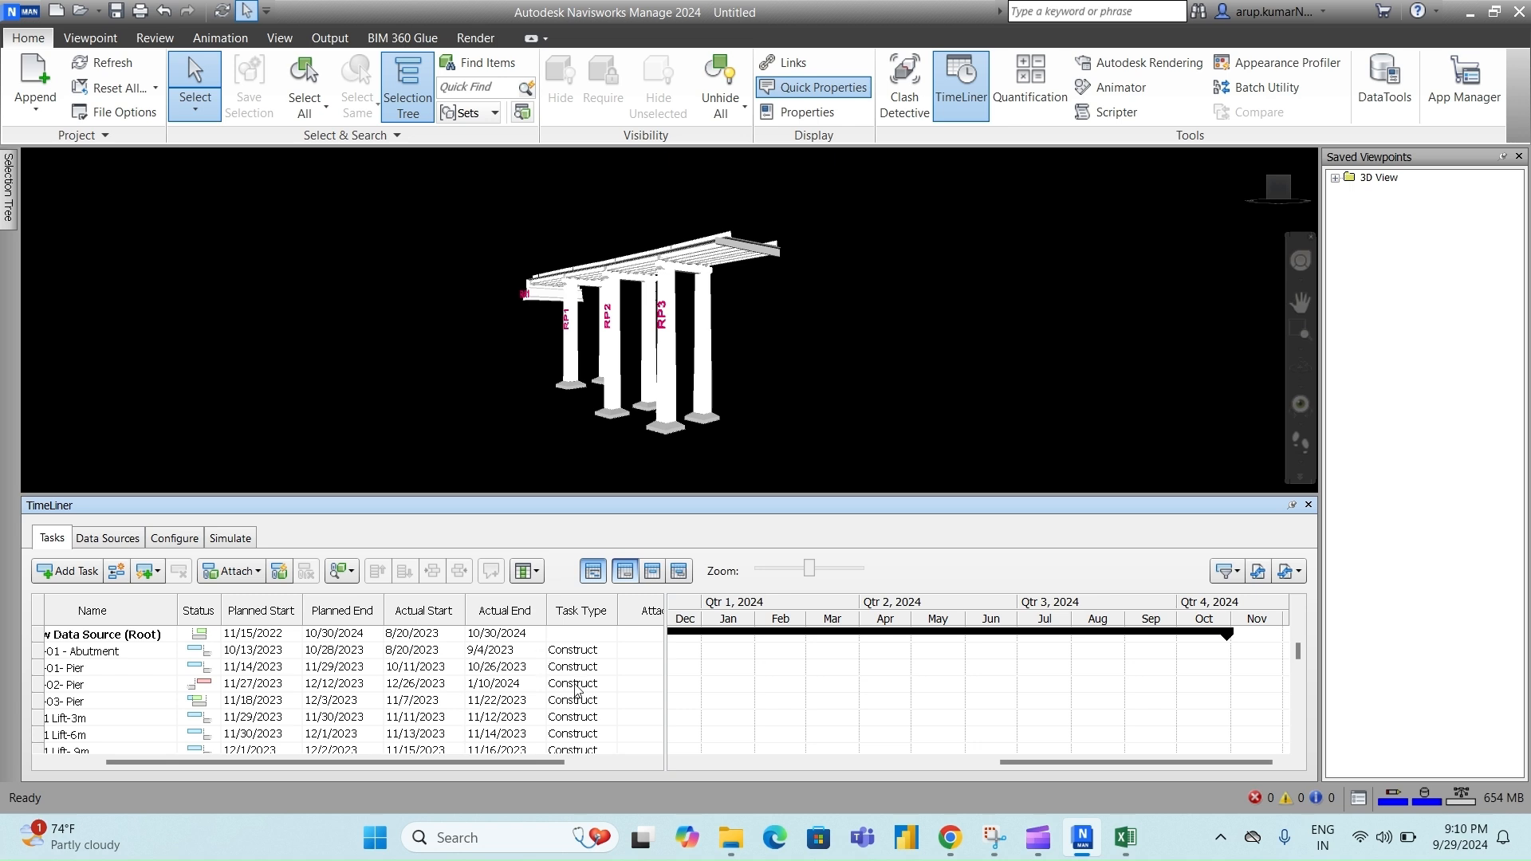
drag(384, 764, 422, 765)
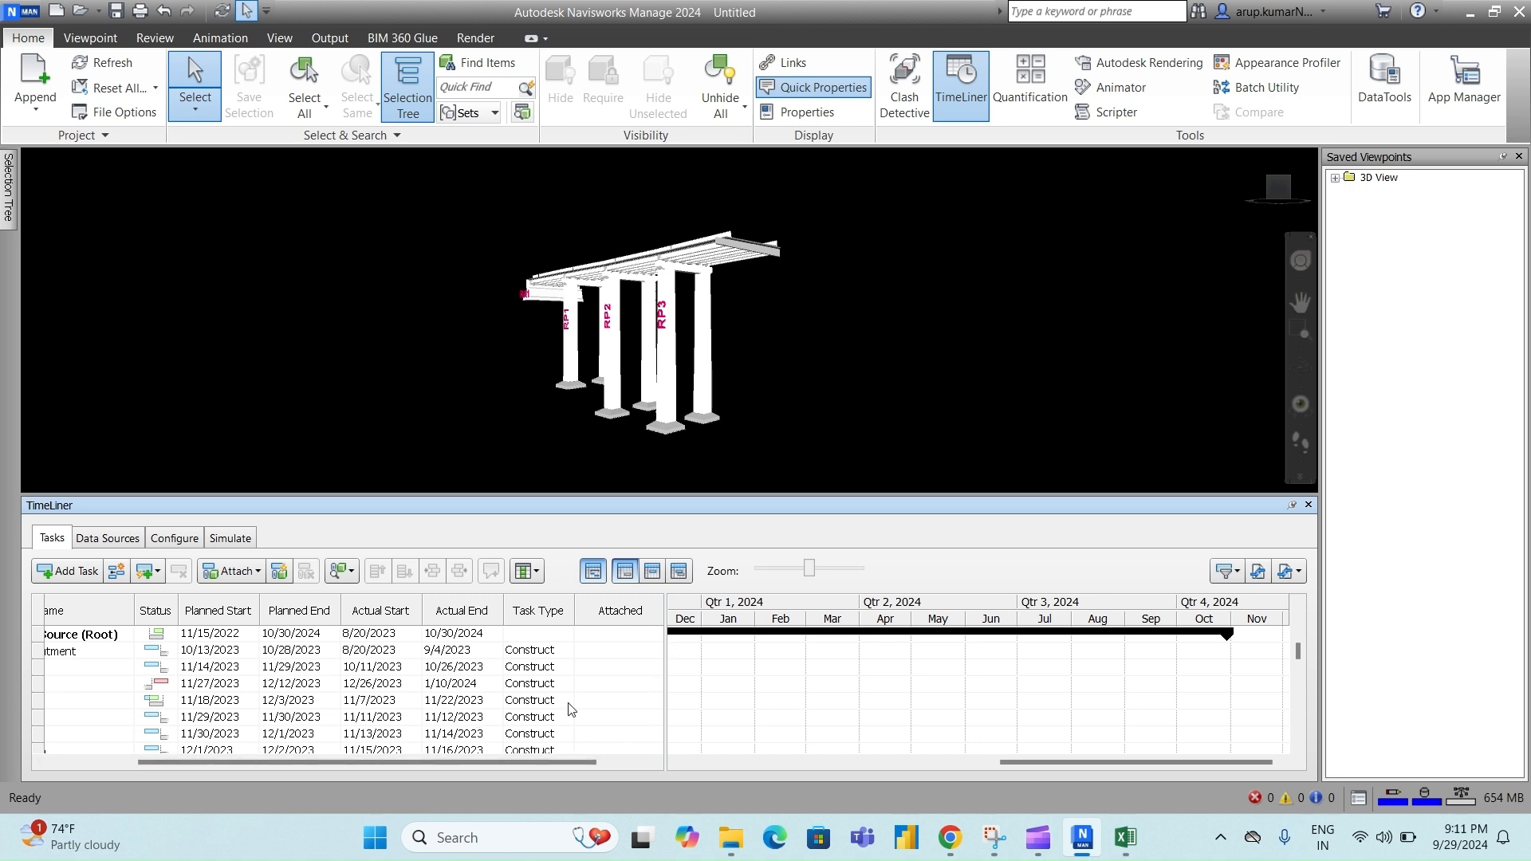
drag(478, 757, 523, 767)
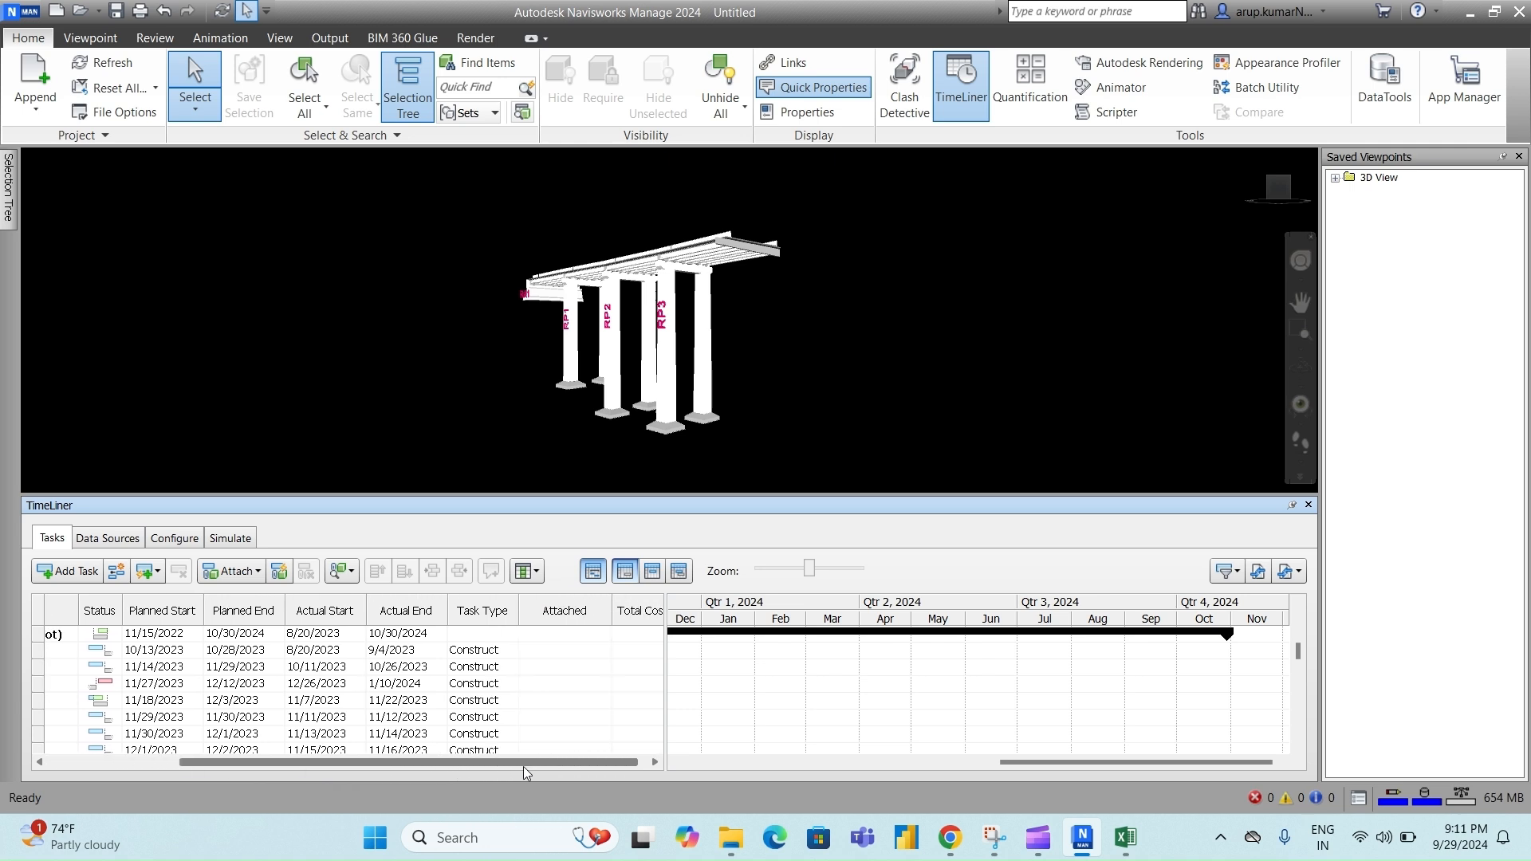
- Deselect New Rule and create a TimeLiner rule named V2 Ext from the Attach Items to Tasks by Category/Property template
click(279, 572)
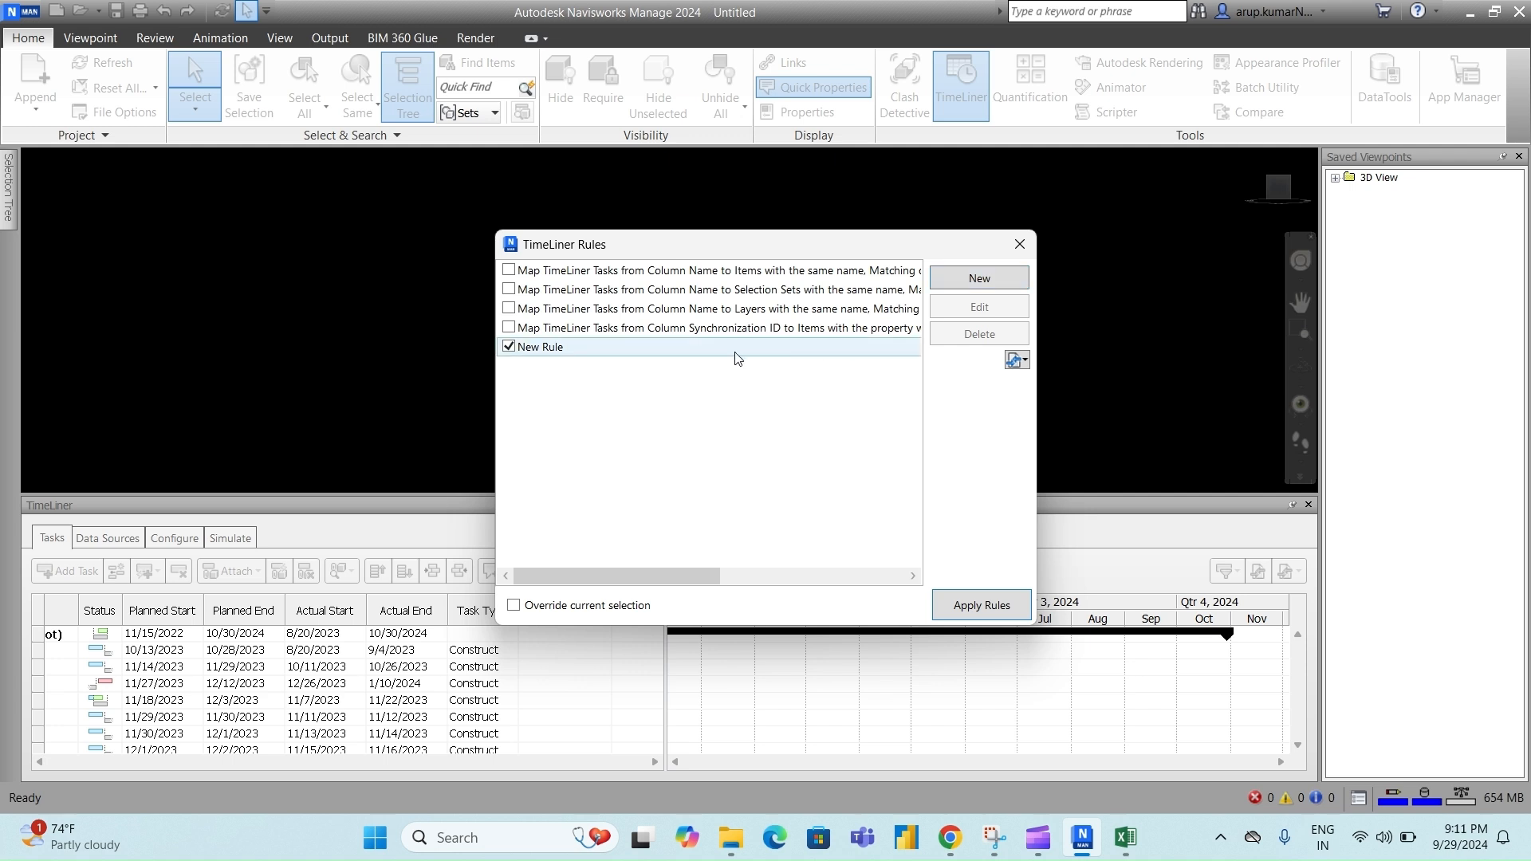
click(509, 346)
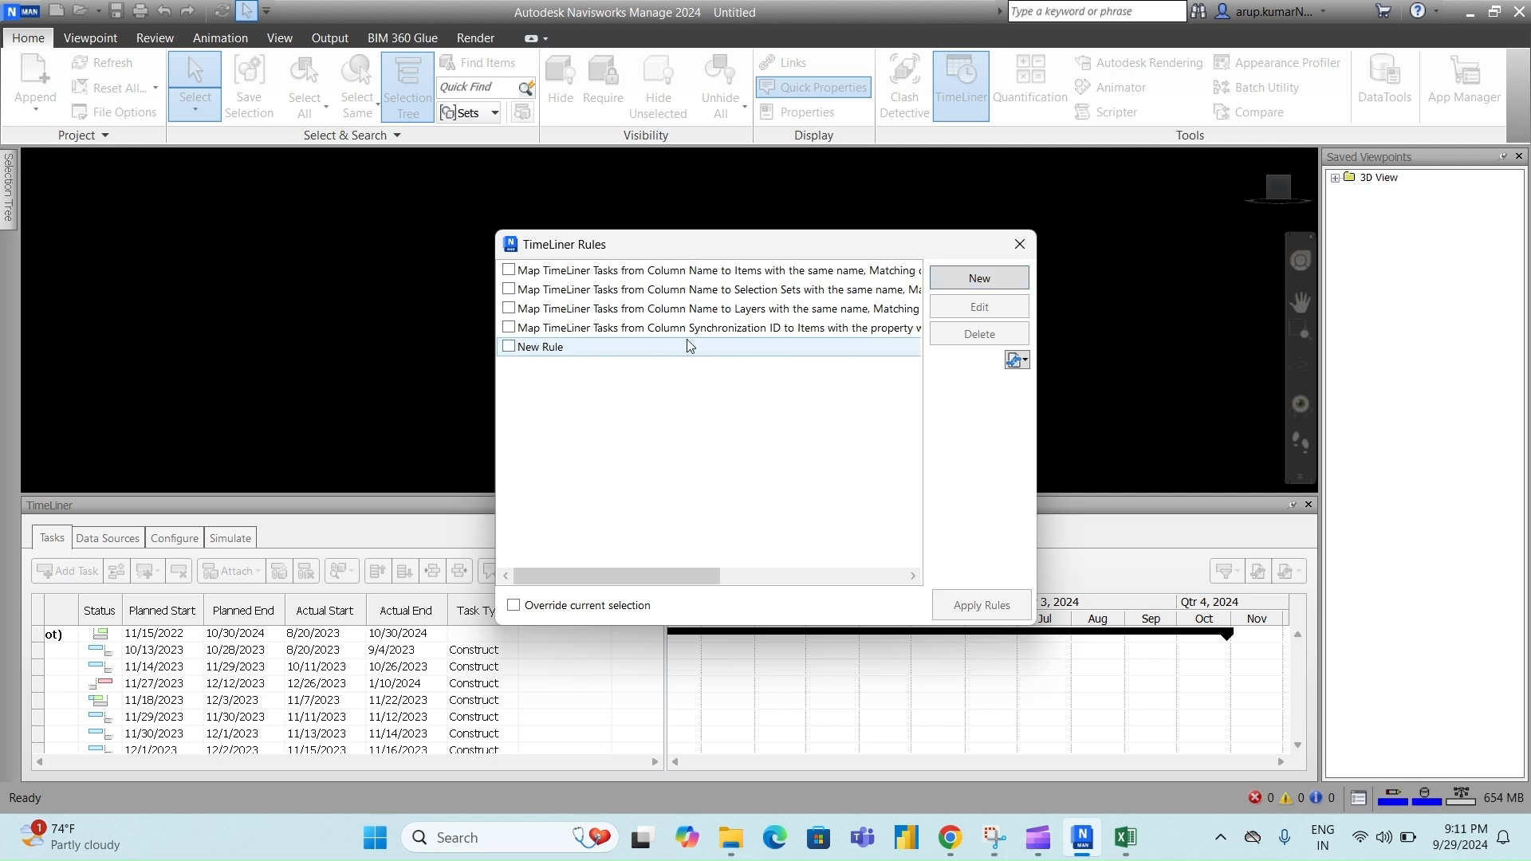
click(980, 277)
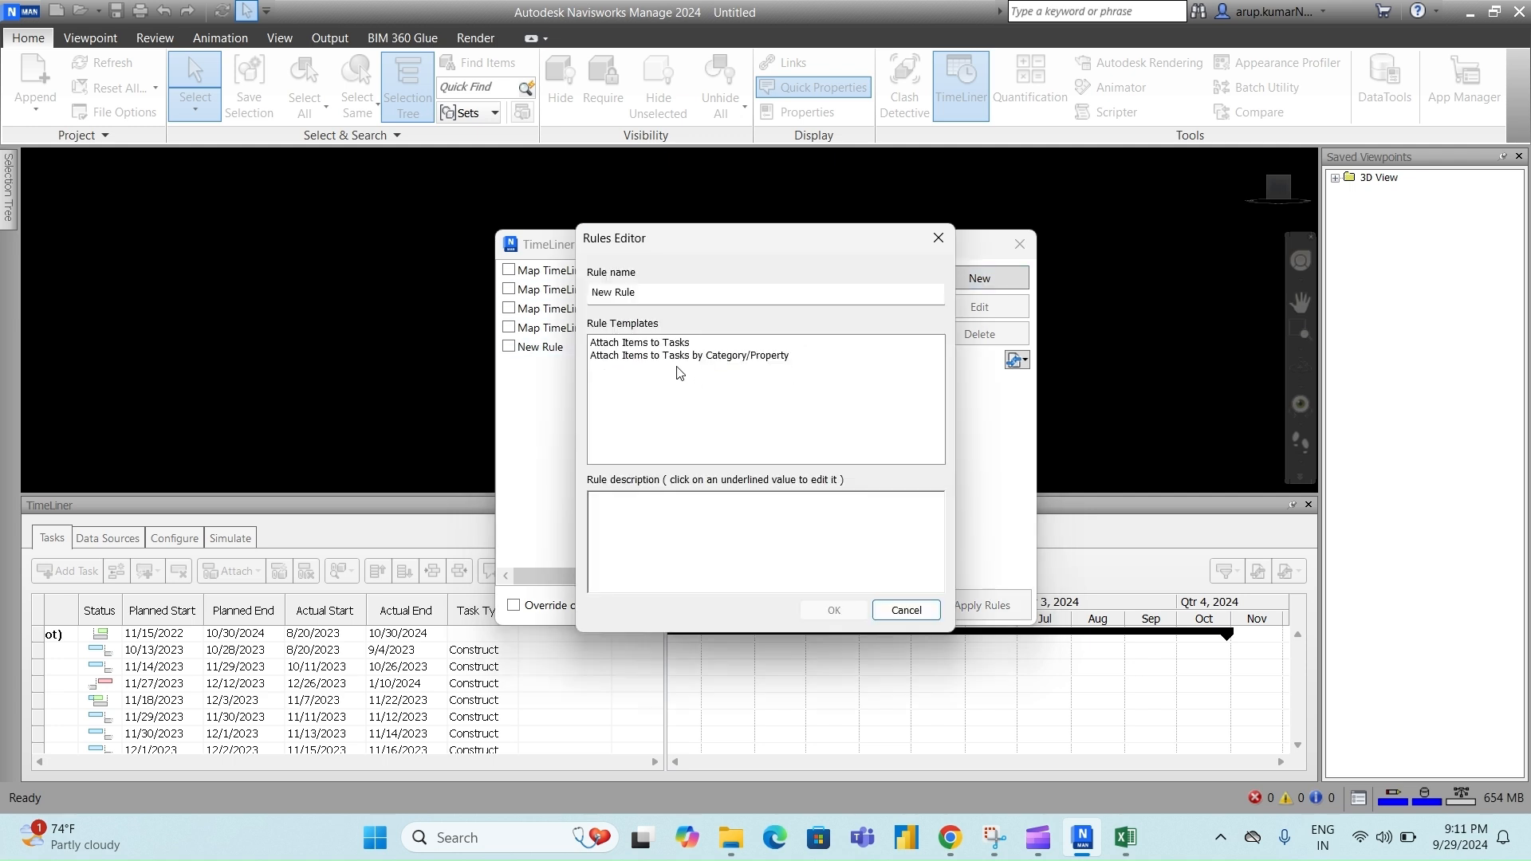
drag(638, 293, 593, 292)
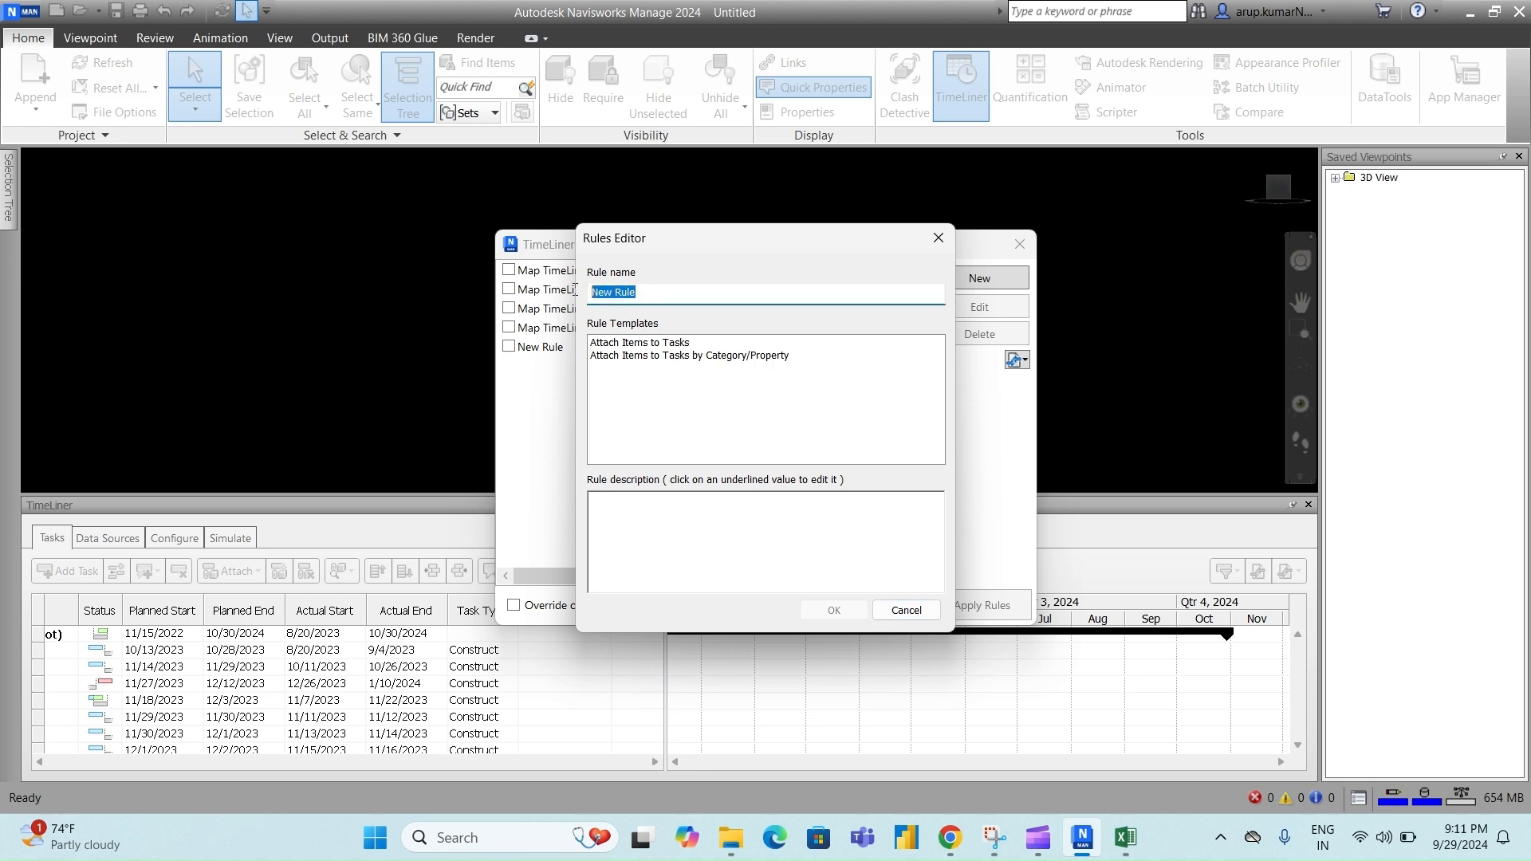
text(V2 Ex)
click(689, 355)
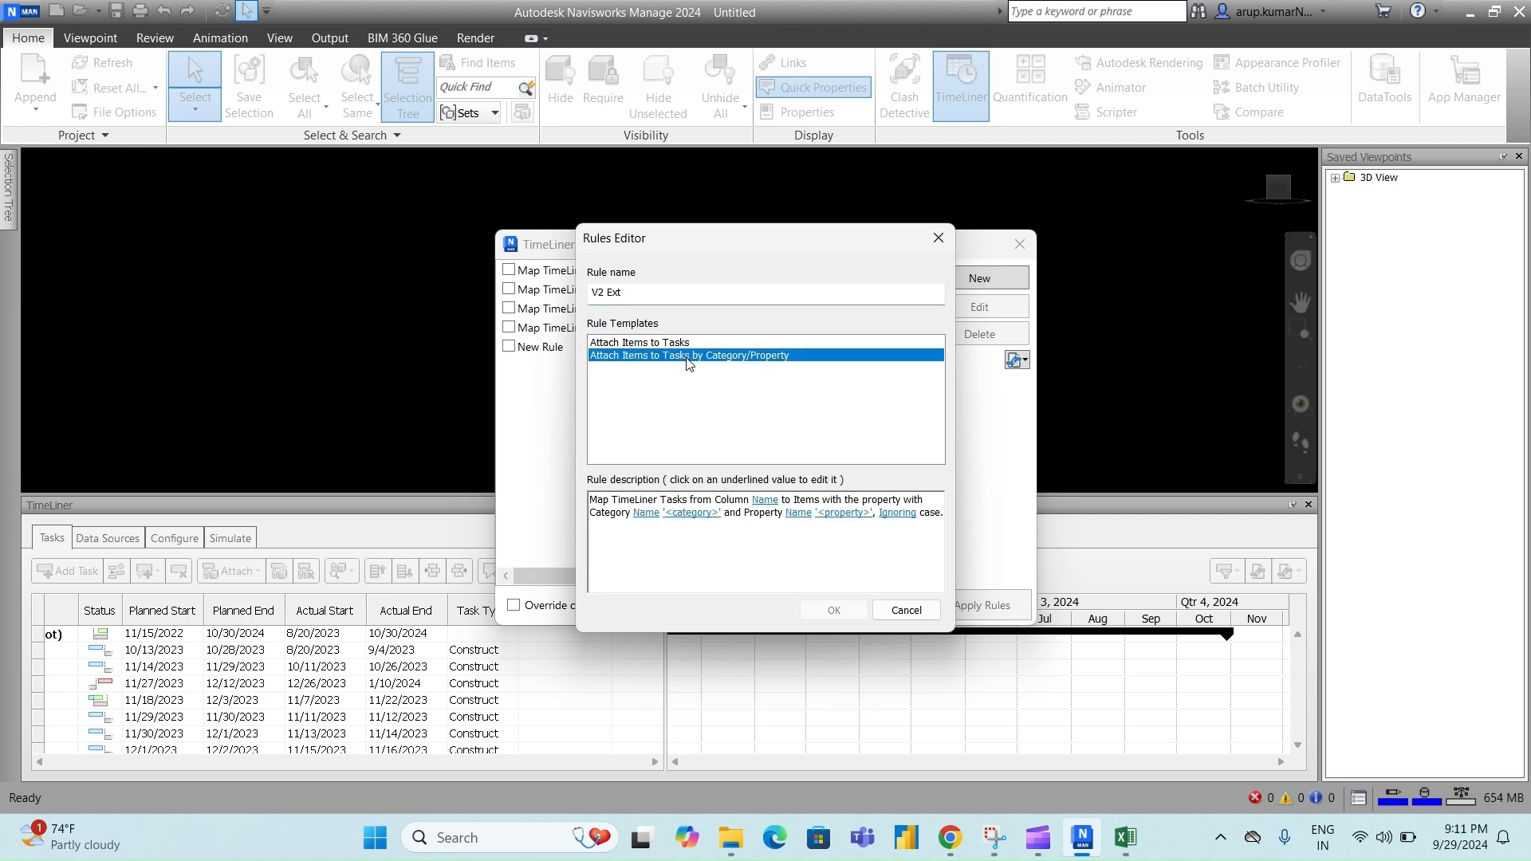
- Set the task column that the V2 Ext rule maps from to Display ID
click(760, 502)
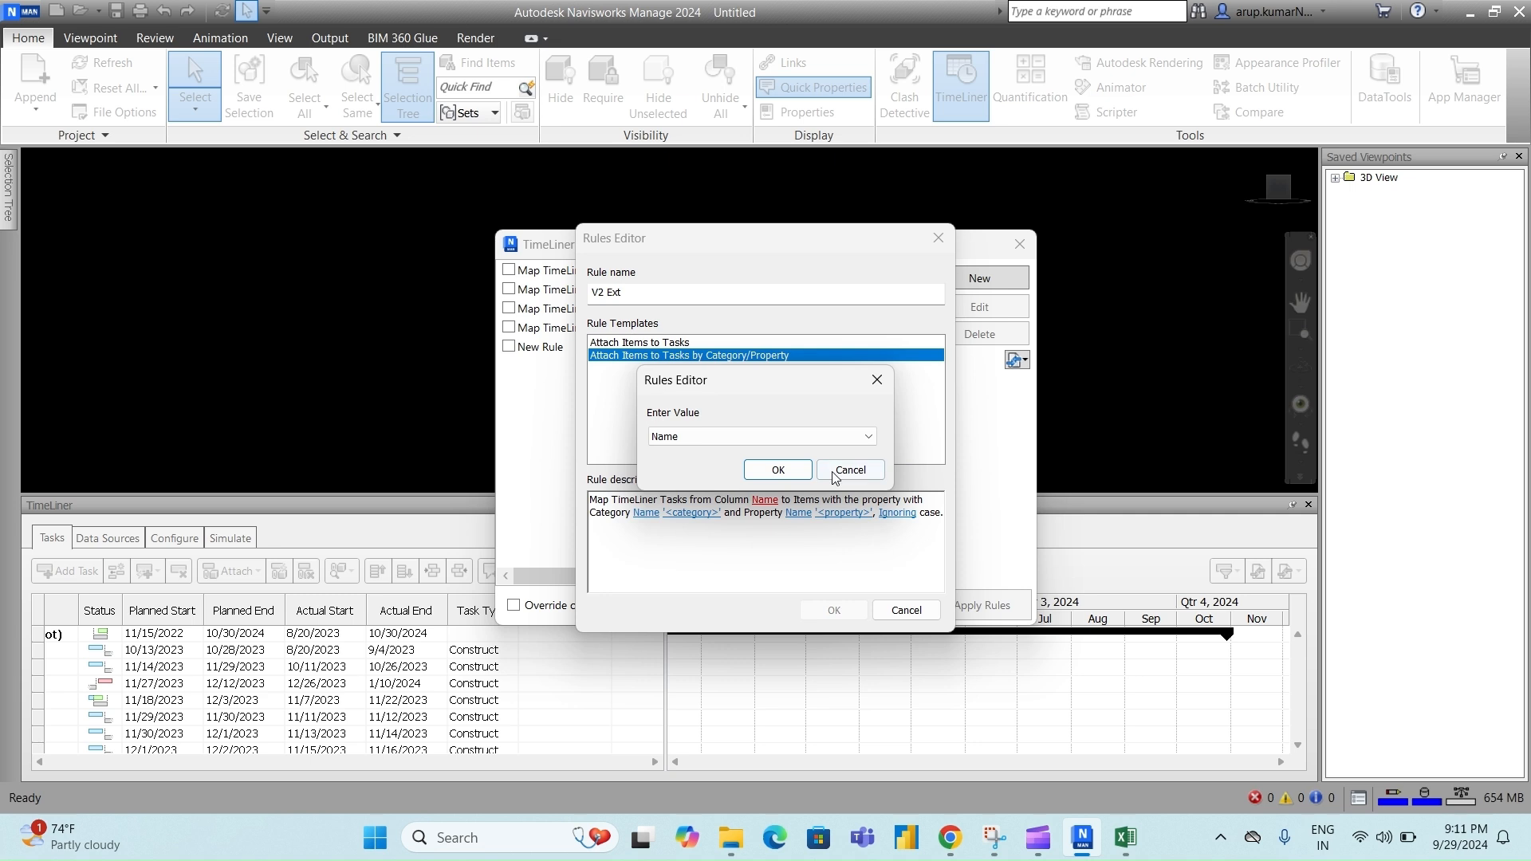
click(868, 438)
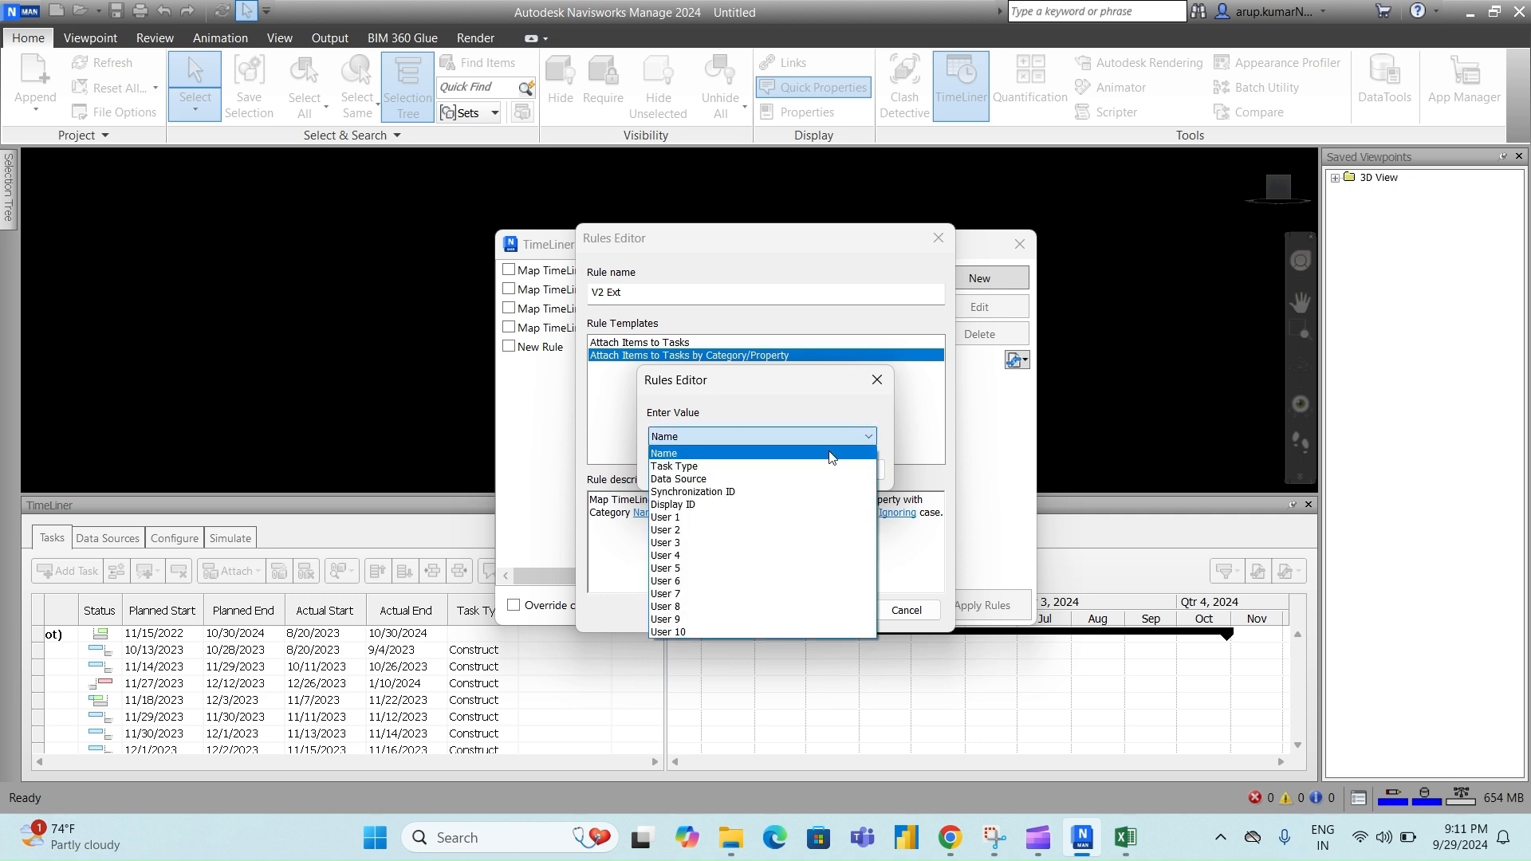
click(775, 505)
click(786, 477)
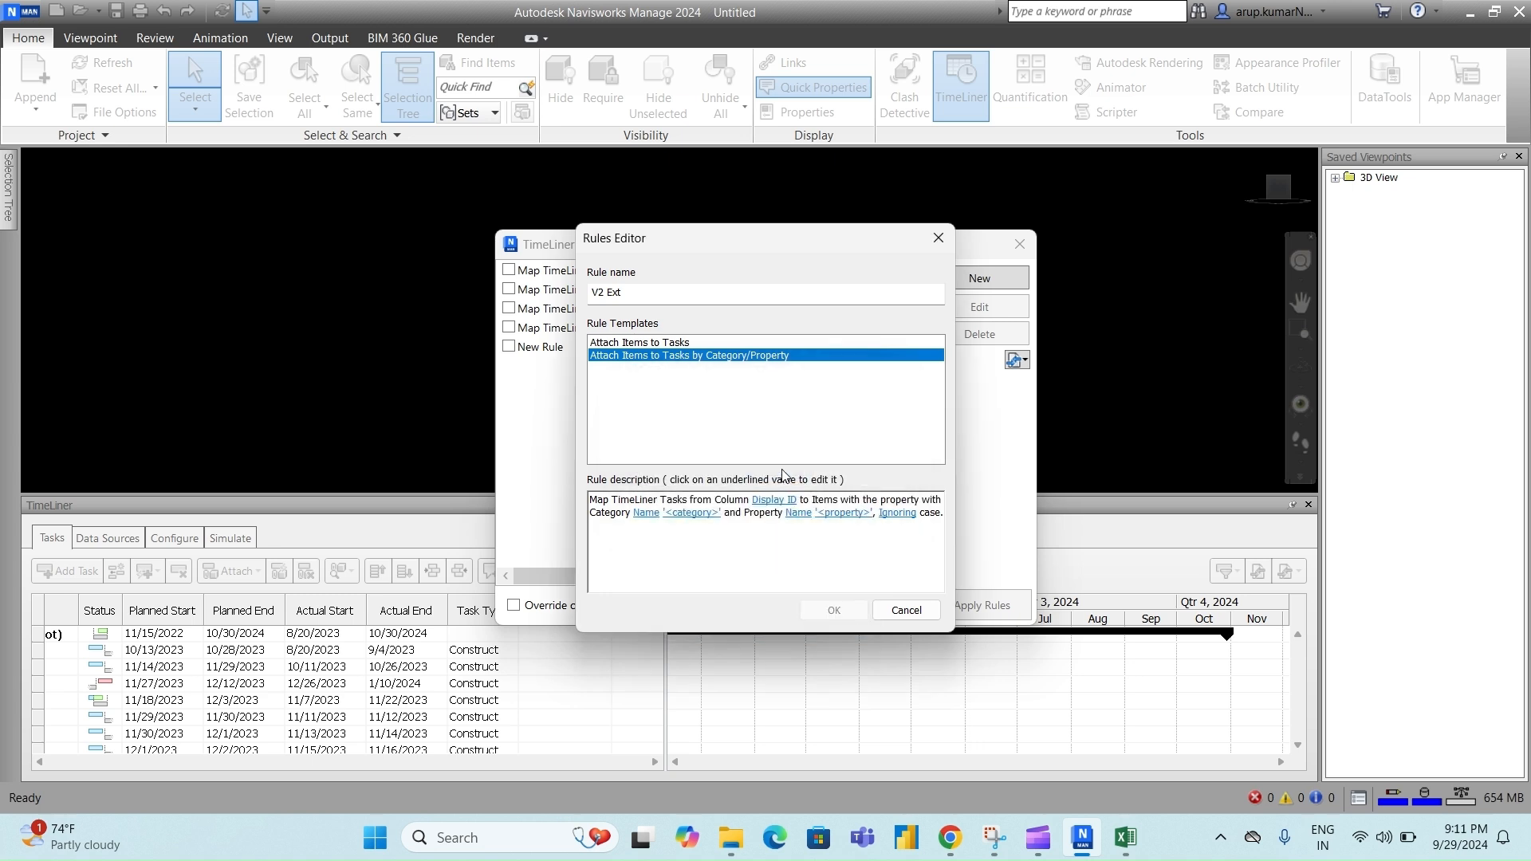
- Match the V2 Ext rule to the Element category and its Activity ID property, and accept the rule
click(677, 514)
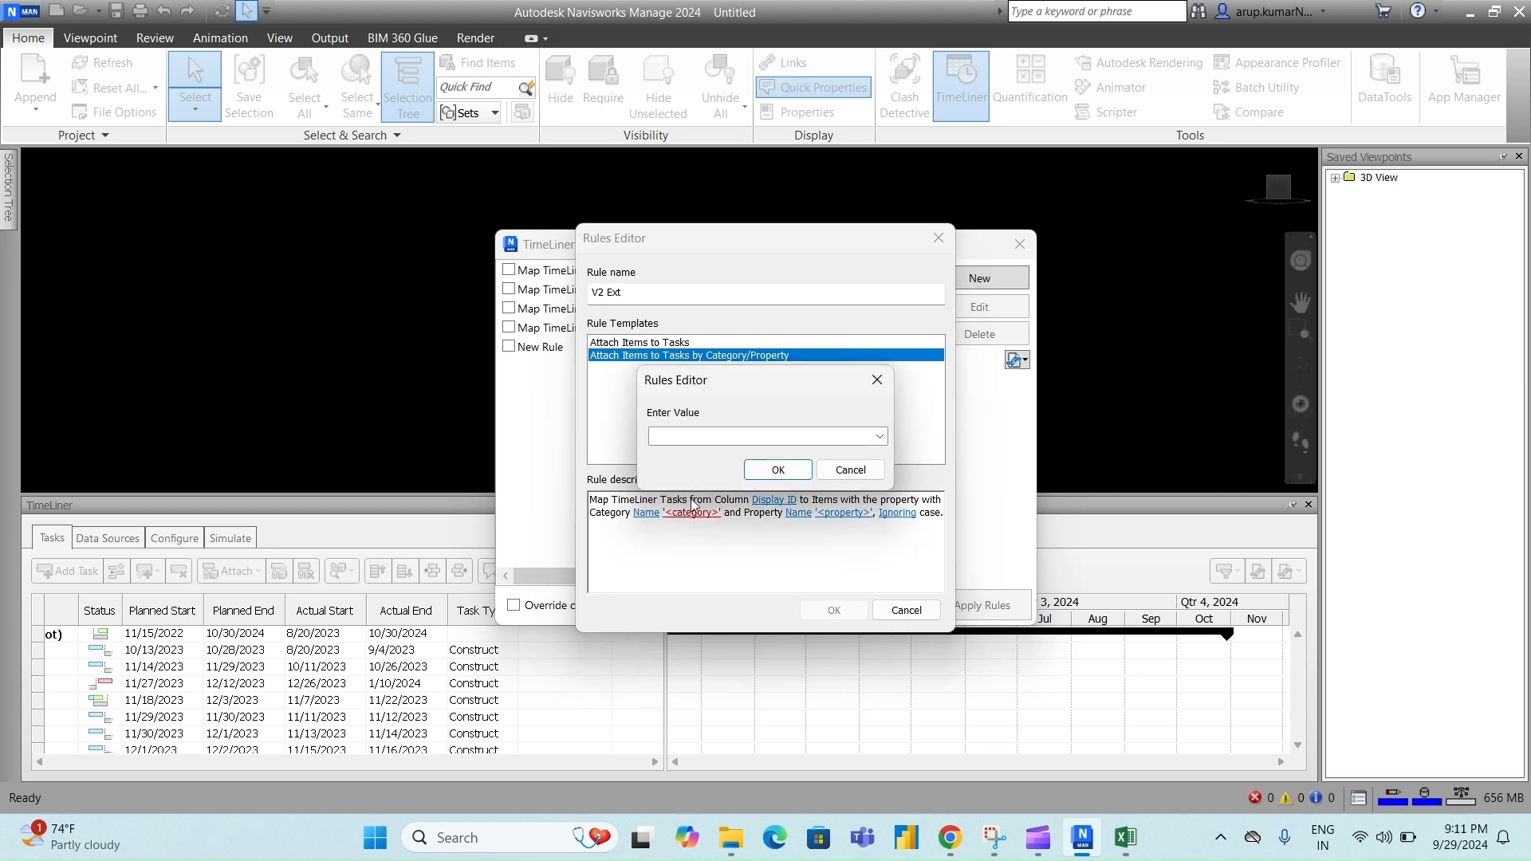
click(881, 436)
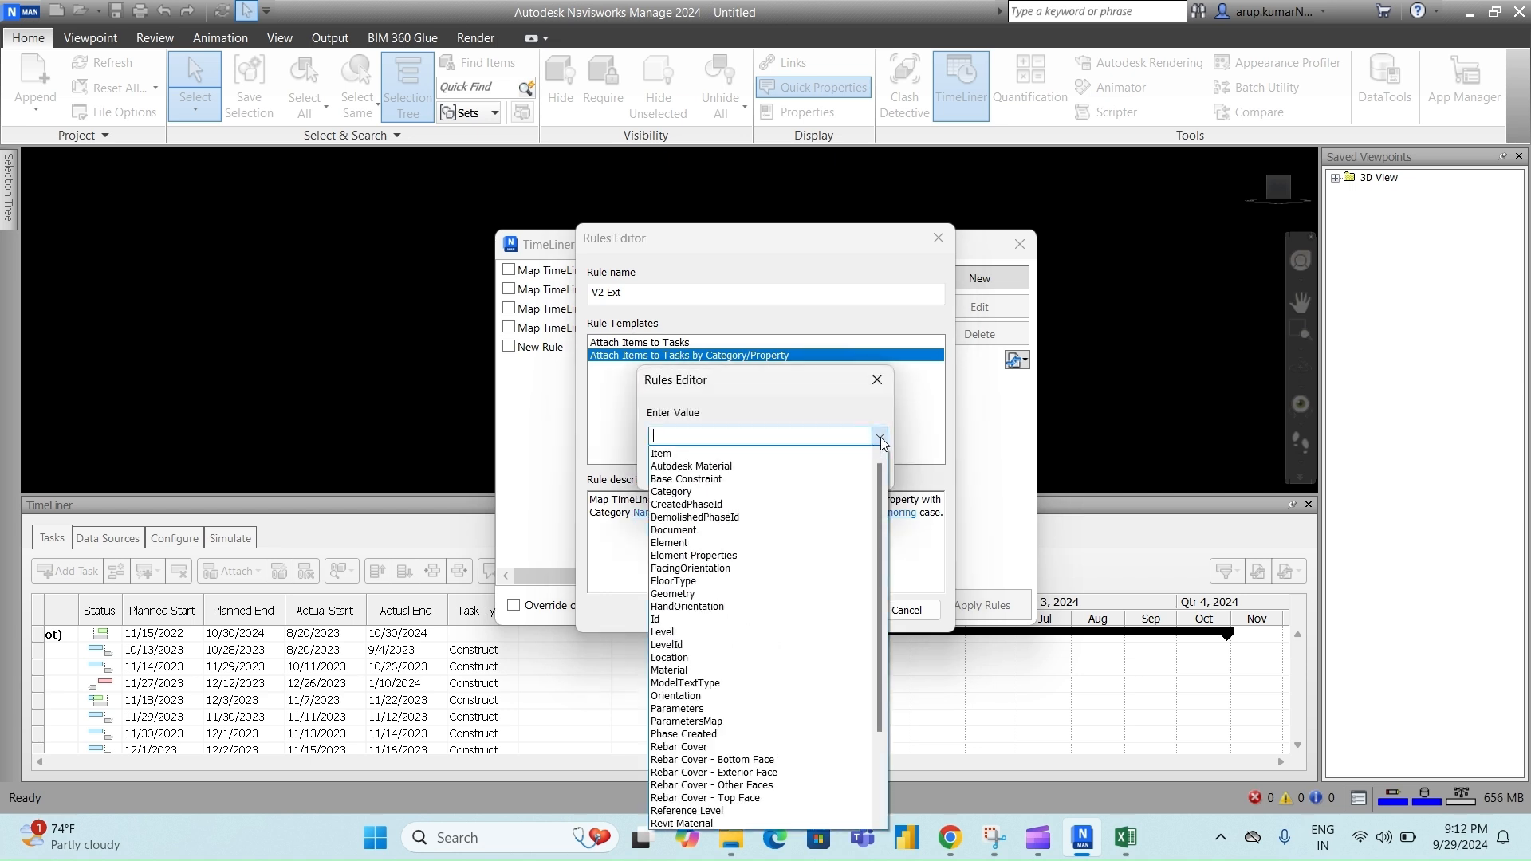
click(779, 543)
click(781, 477)
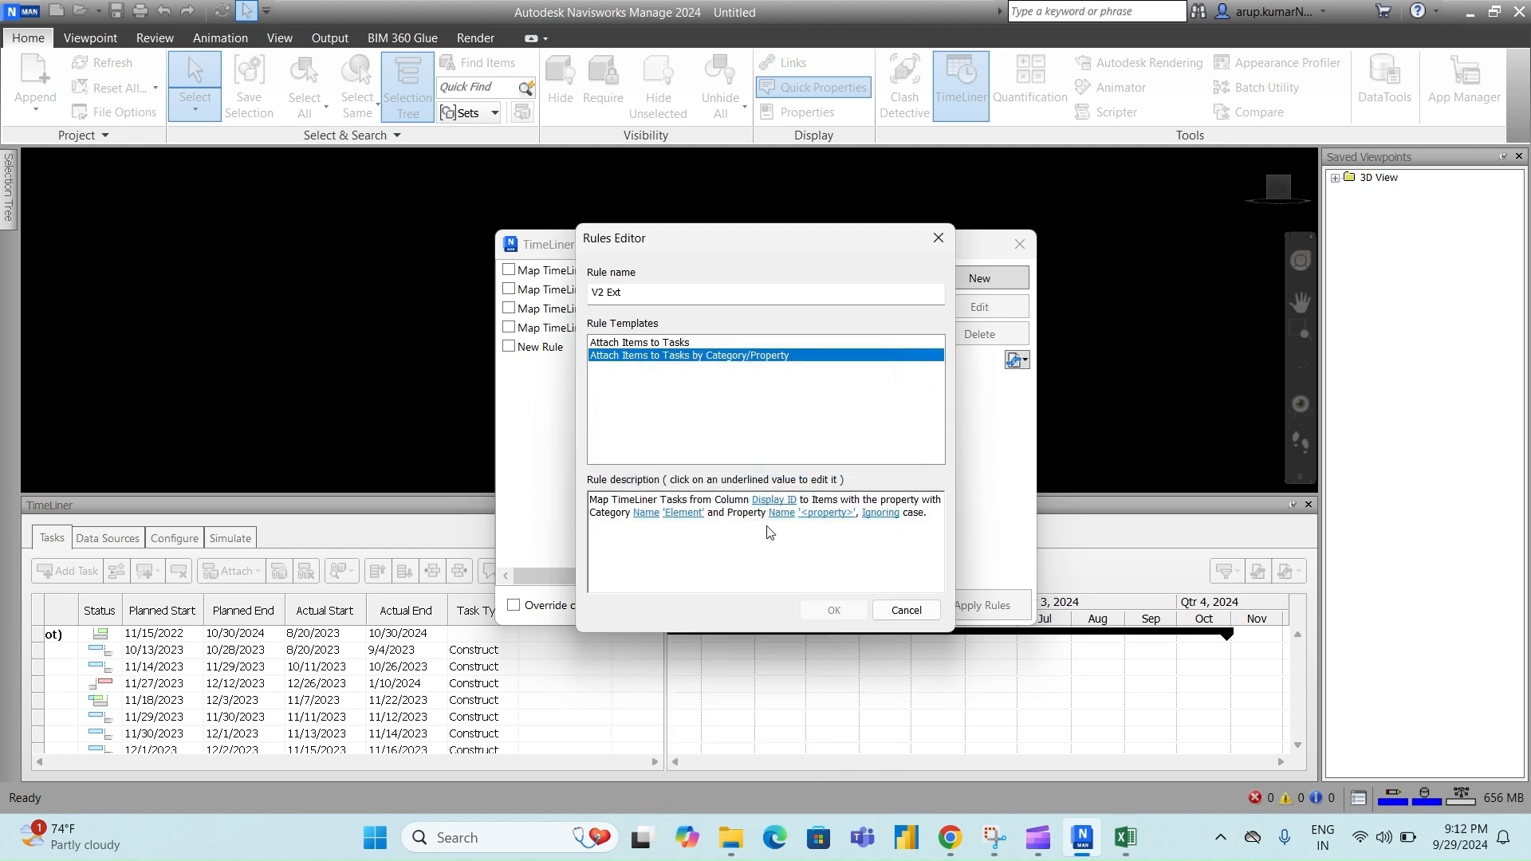
click(830, 520)
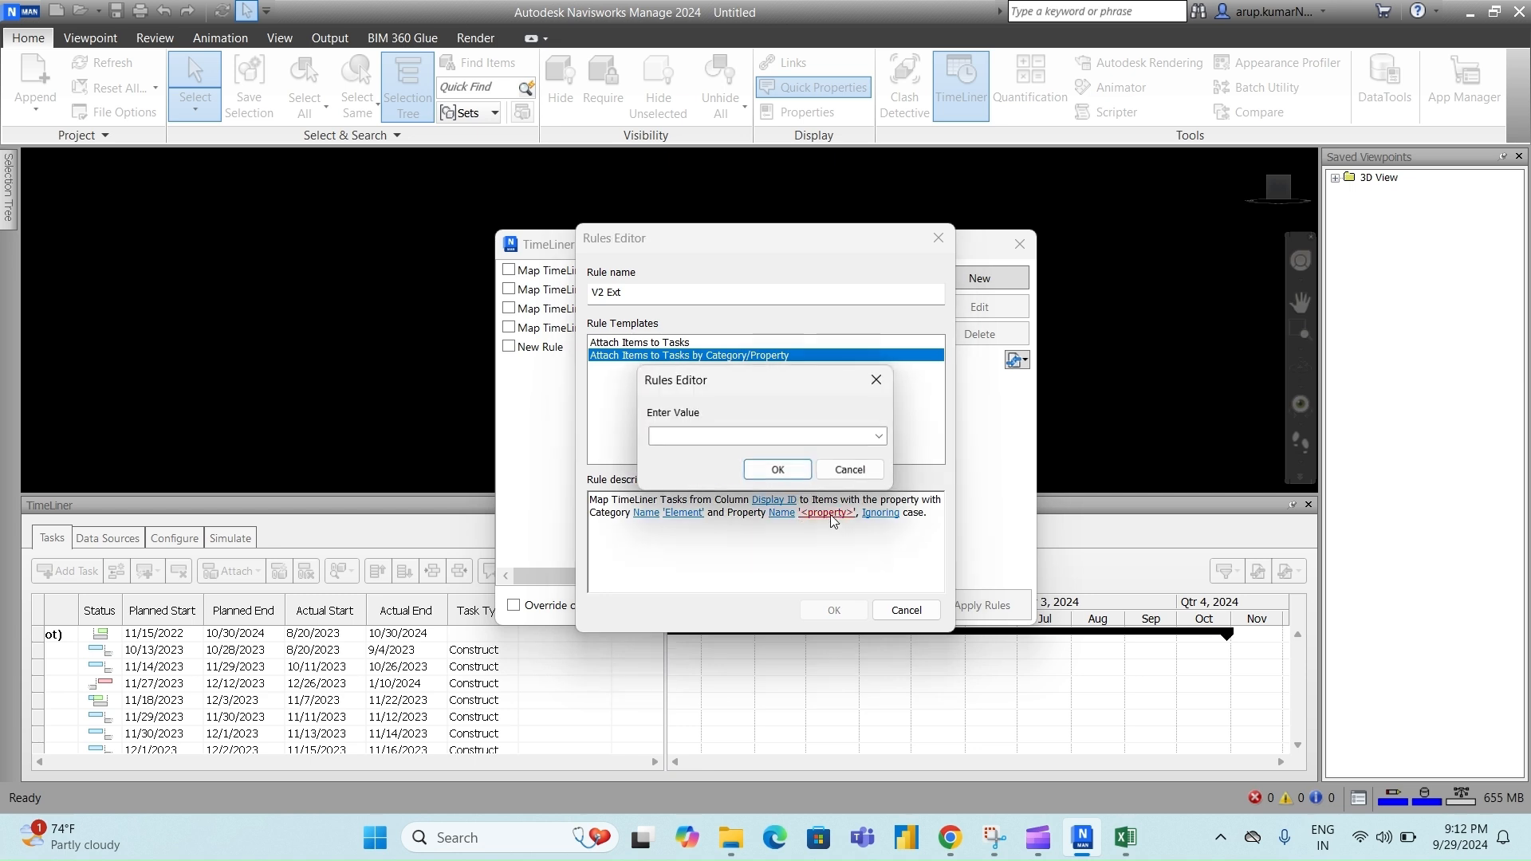
click(880, 438)
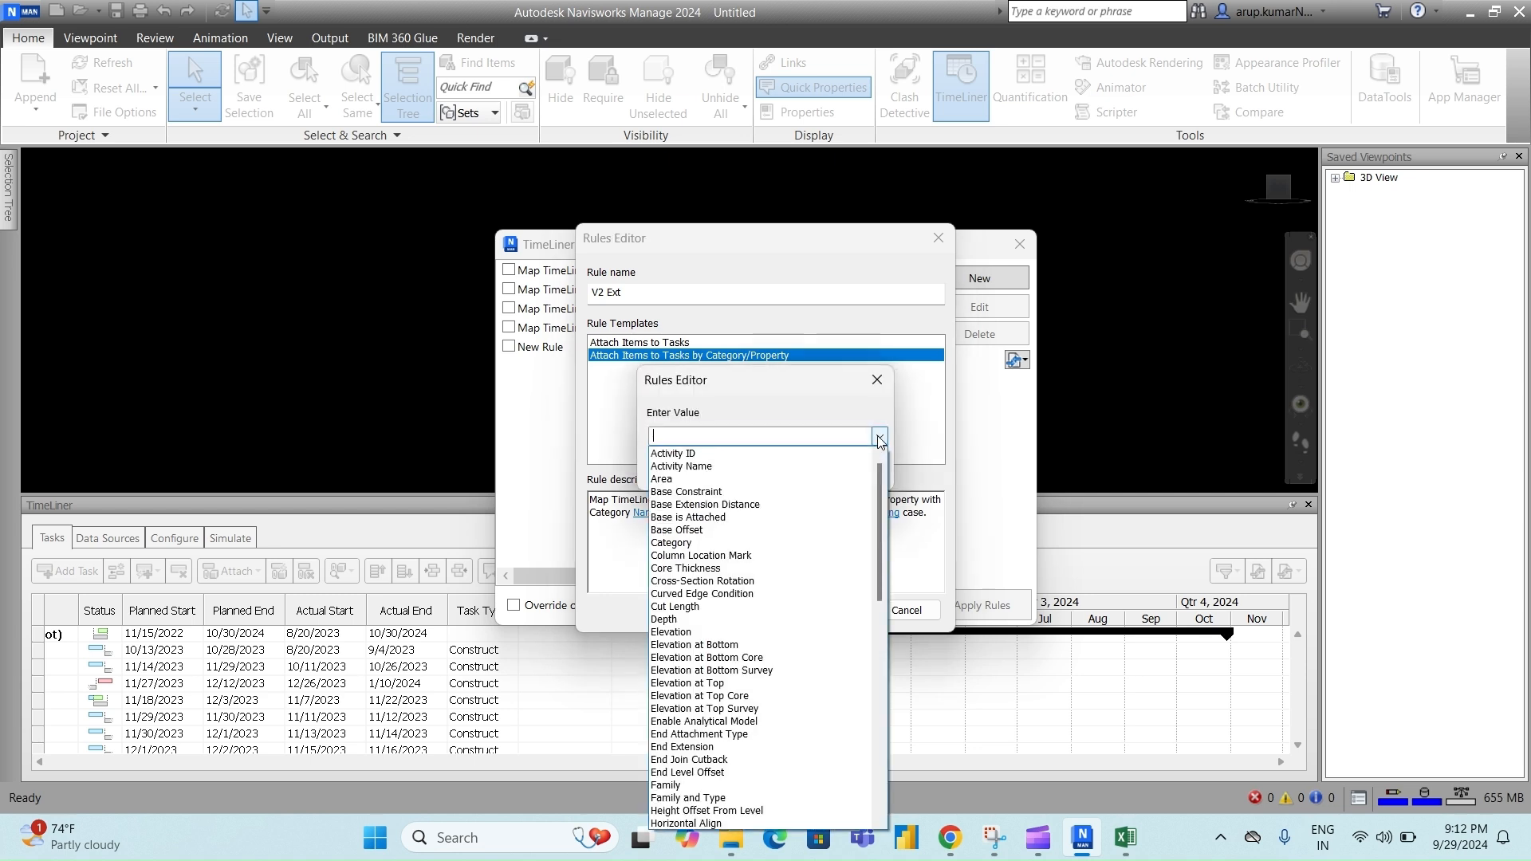
click(808, 449)
click(778, 478)
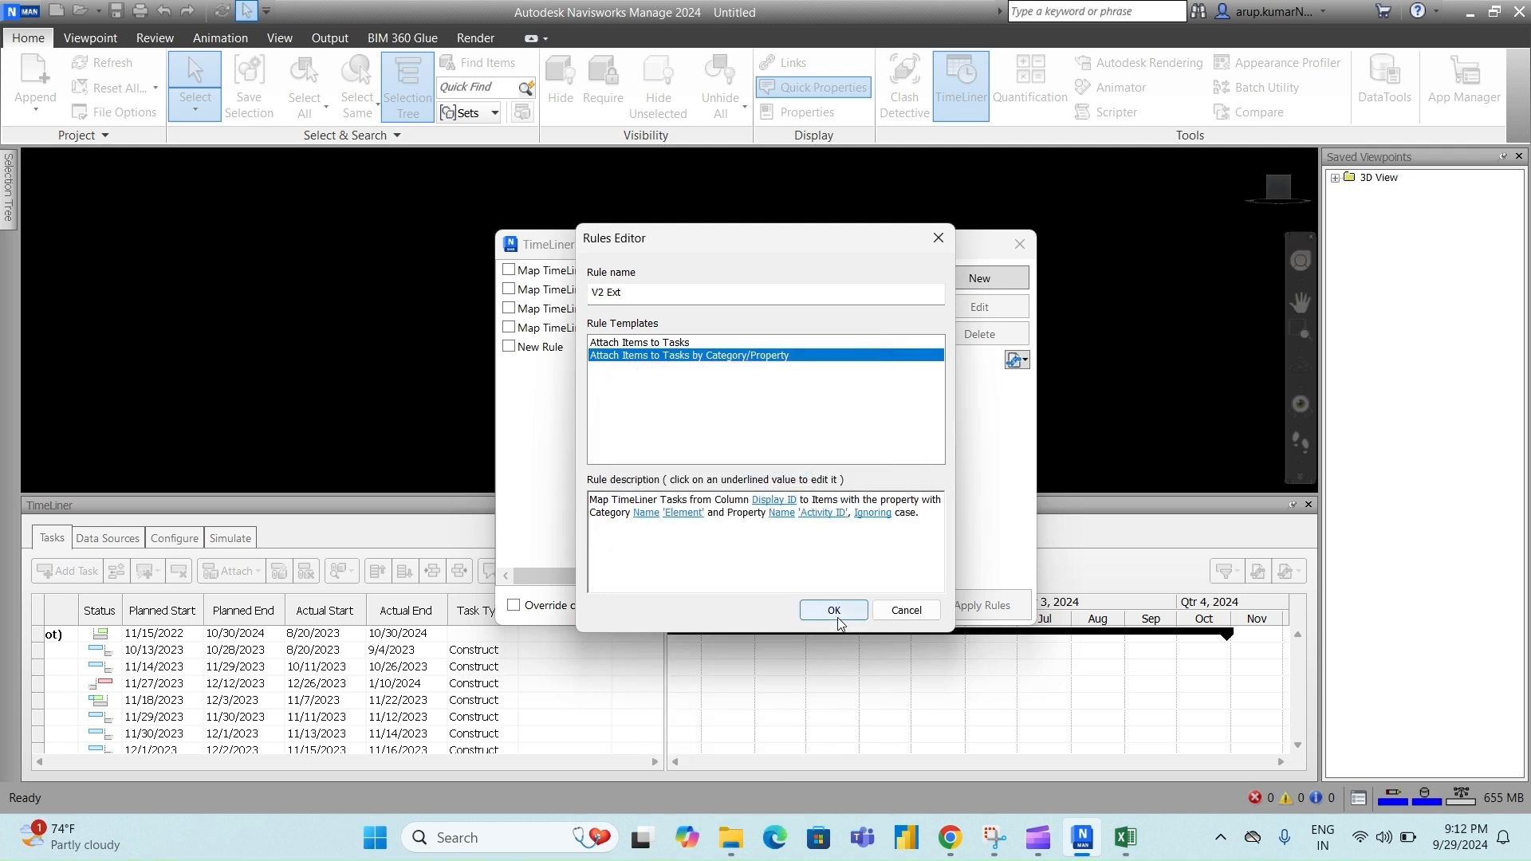
click(834, 611)
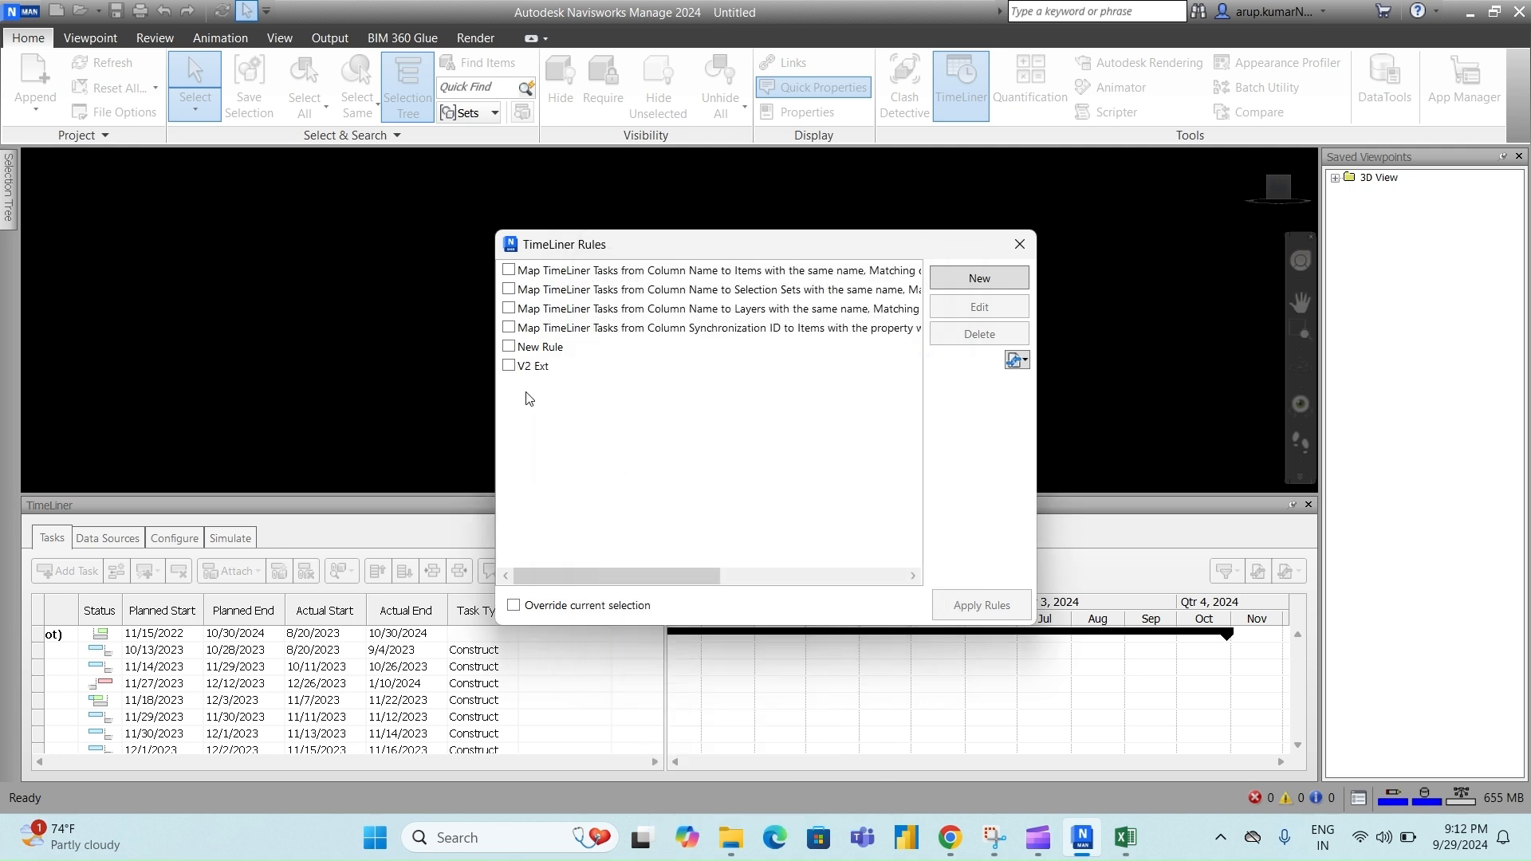
- Enable the V2 Ext rule, apply it to attach model items to the tasks, and close the rules dialog
click(509, 366)
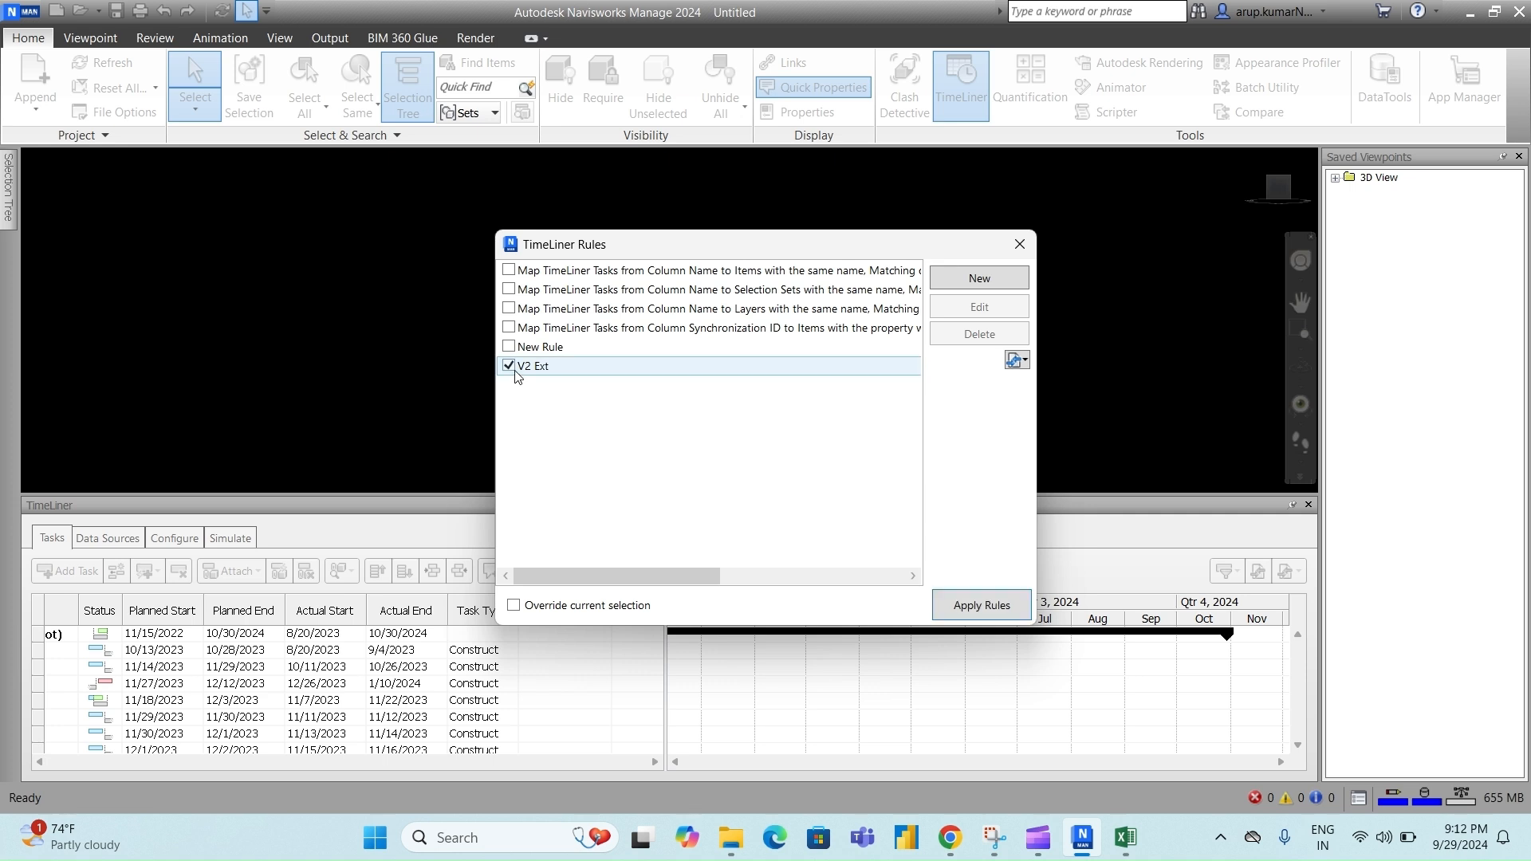
click(981, 607)
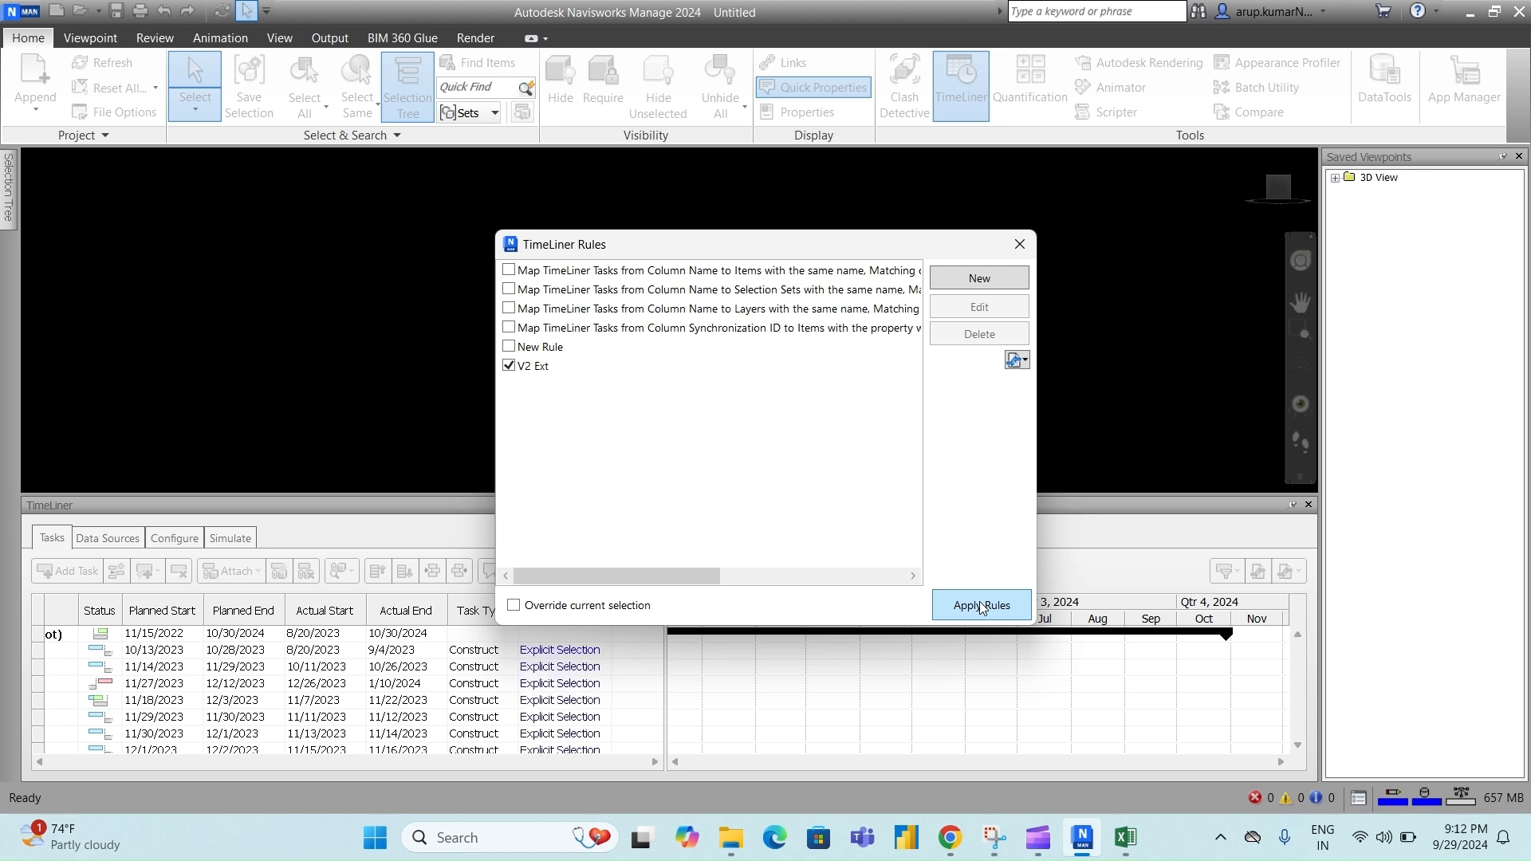
click(1023, 243)
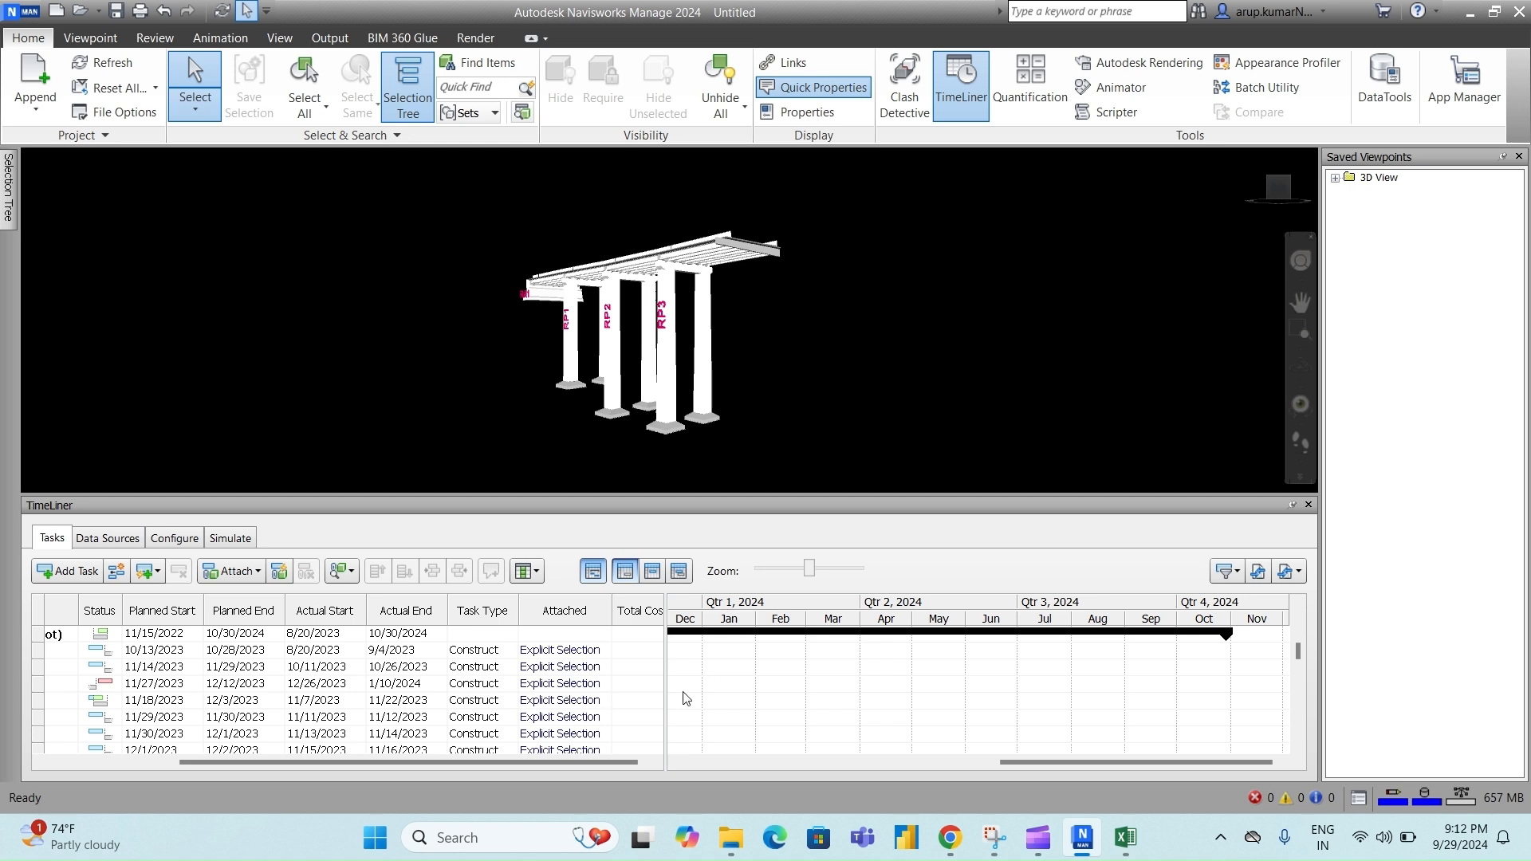
mouse_move(1300, 650)
mouse_down()
mouse_move(1298, 725)
mouse_move(1298, 650)
mouse_up()
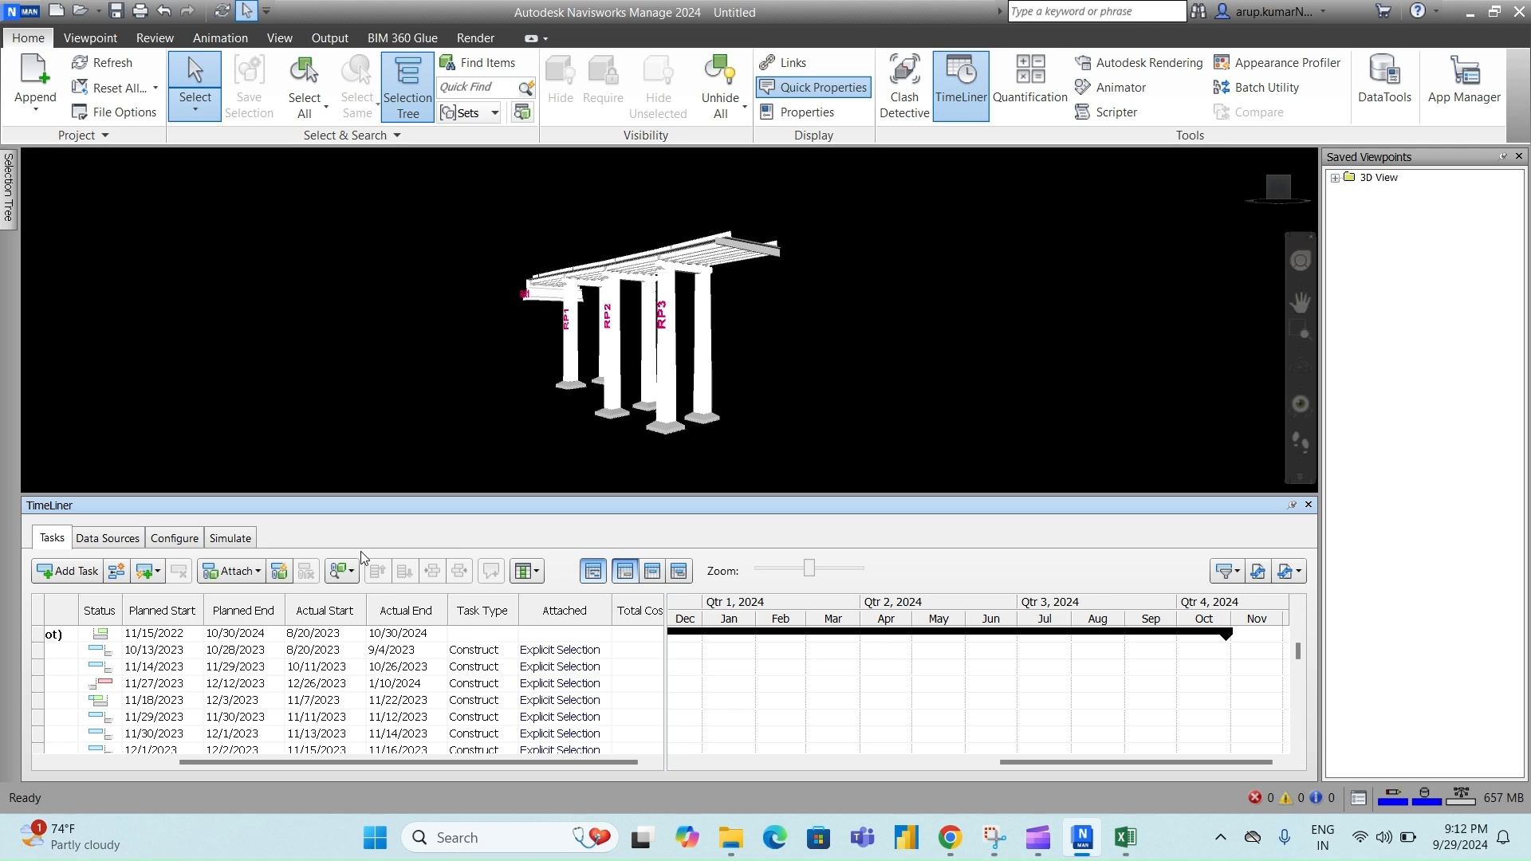
- Set the end appearance of the Construct task type to Green and play the TimeLiner simulation
click(175, 540)
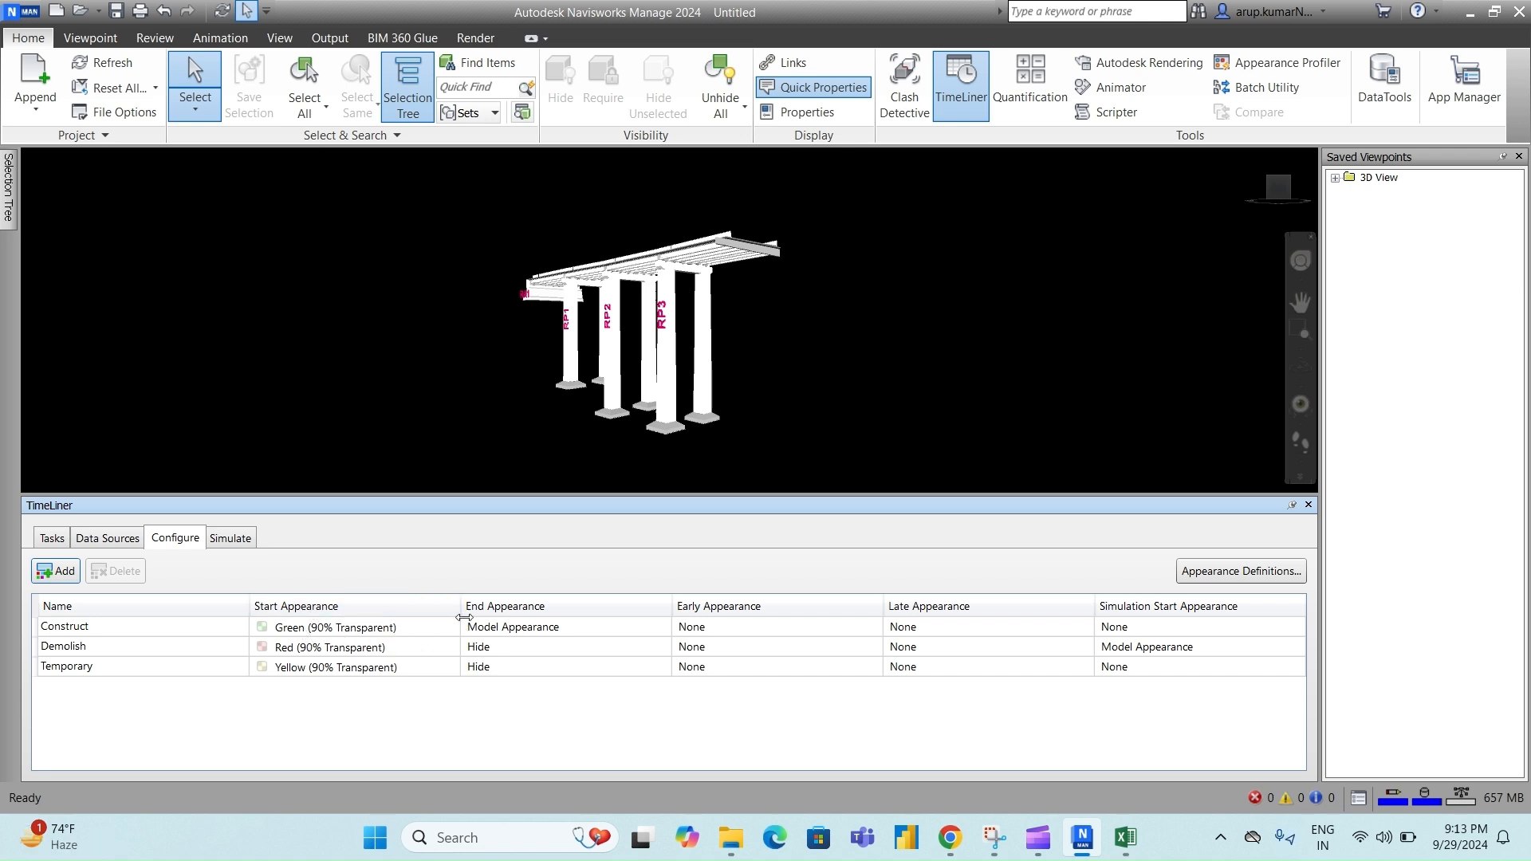
click(532, 635)
click(575, 632)
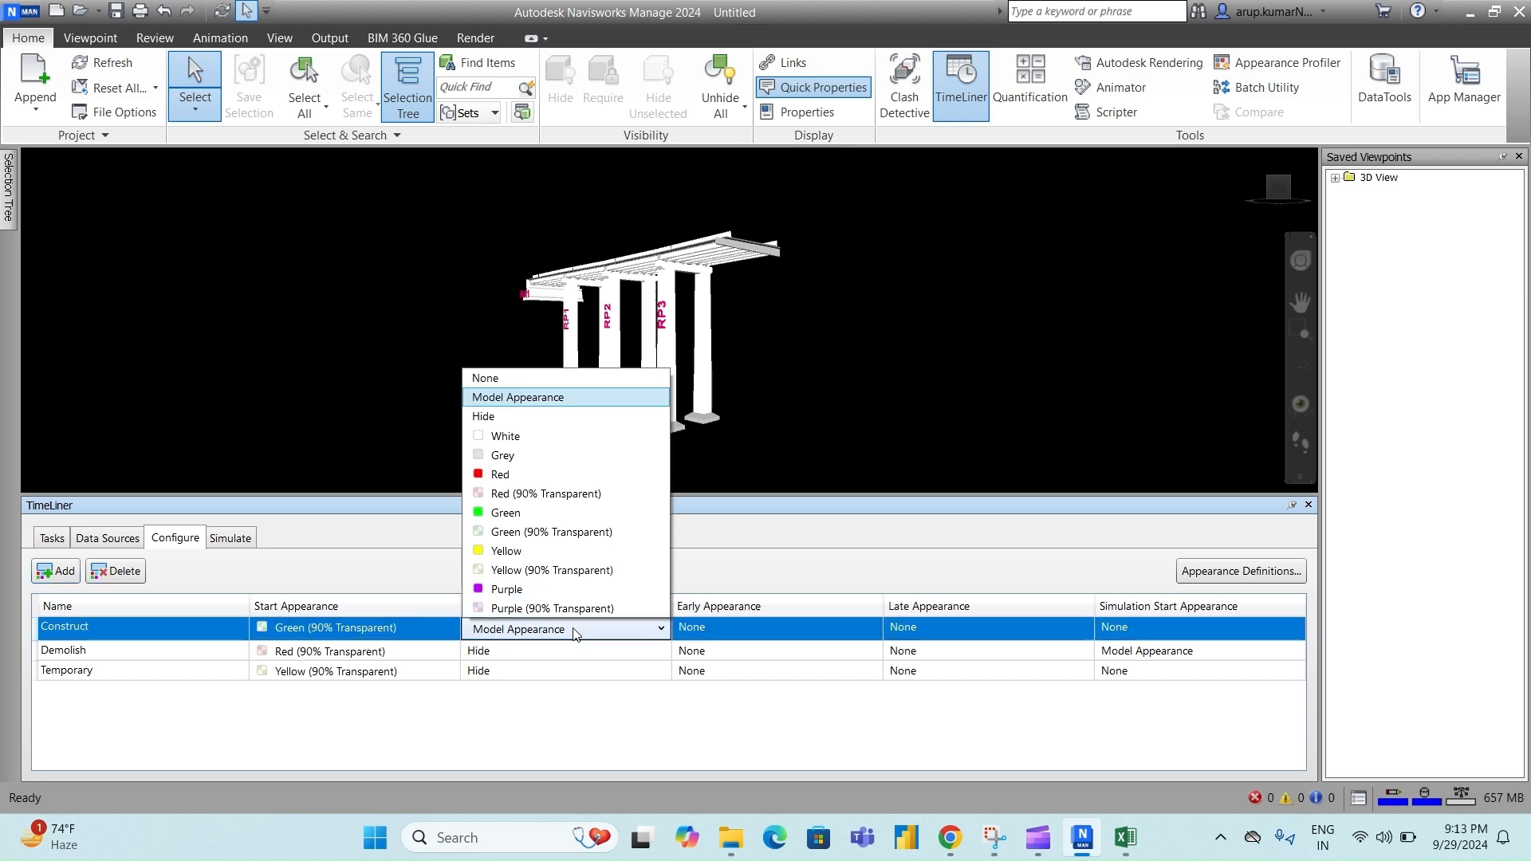
click(527, 513)
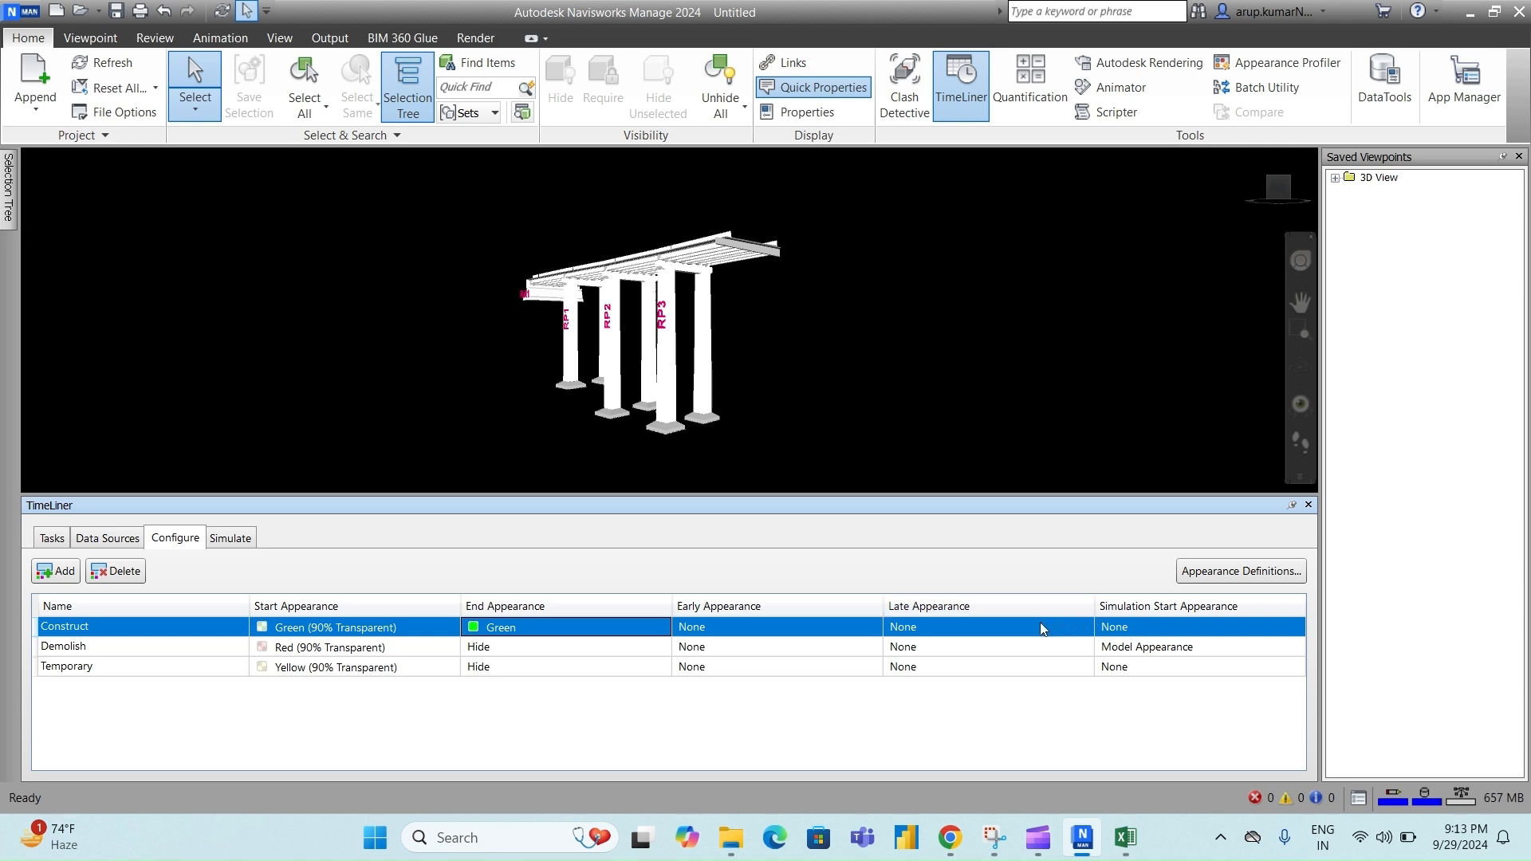
click(233, 538)
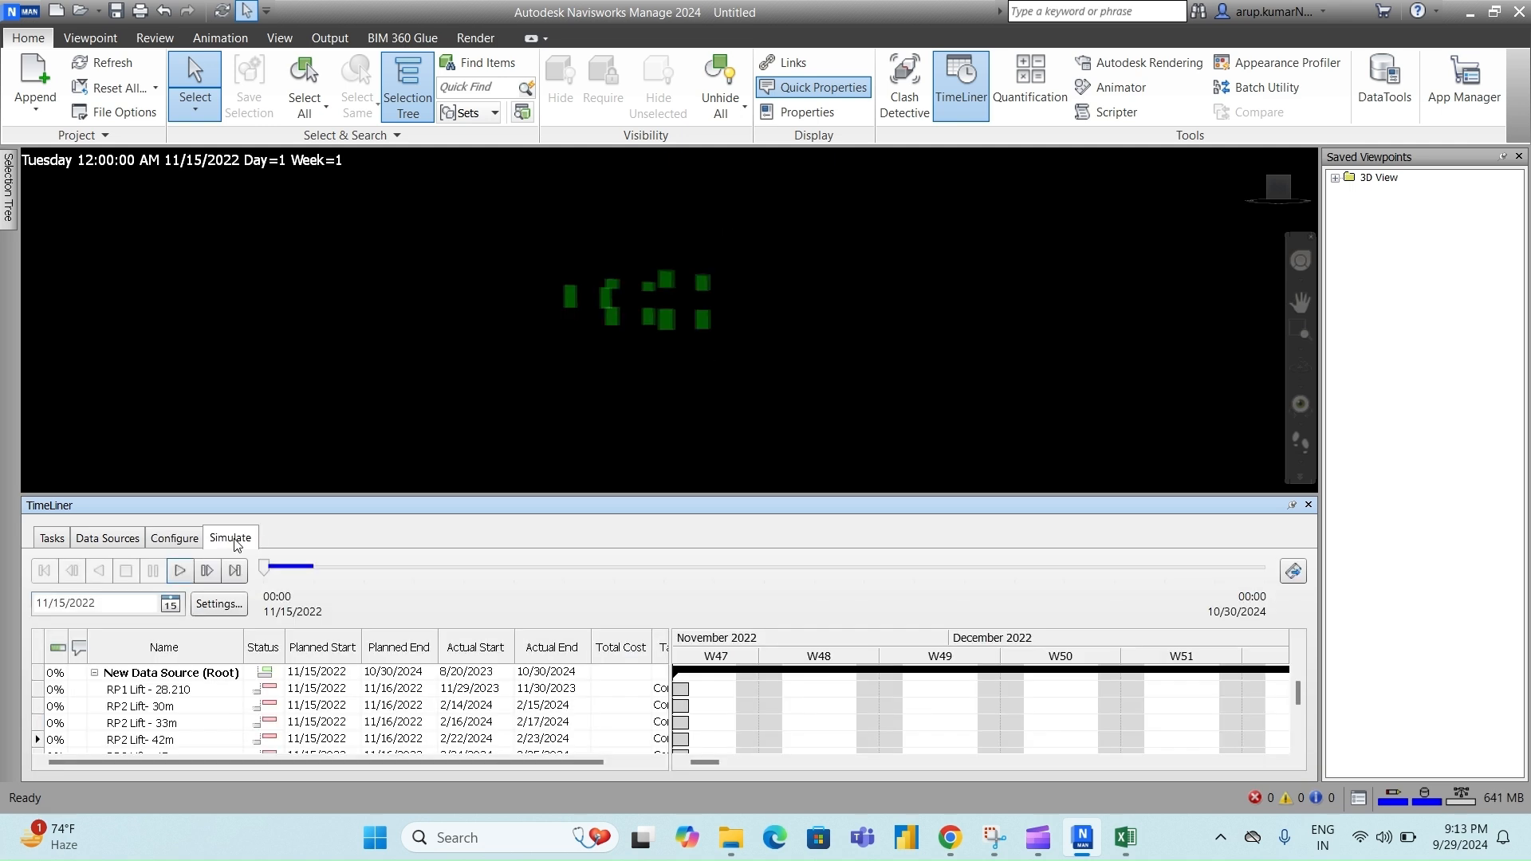
click(181, 571)
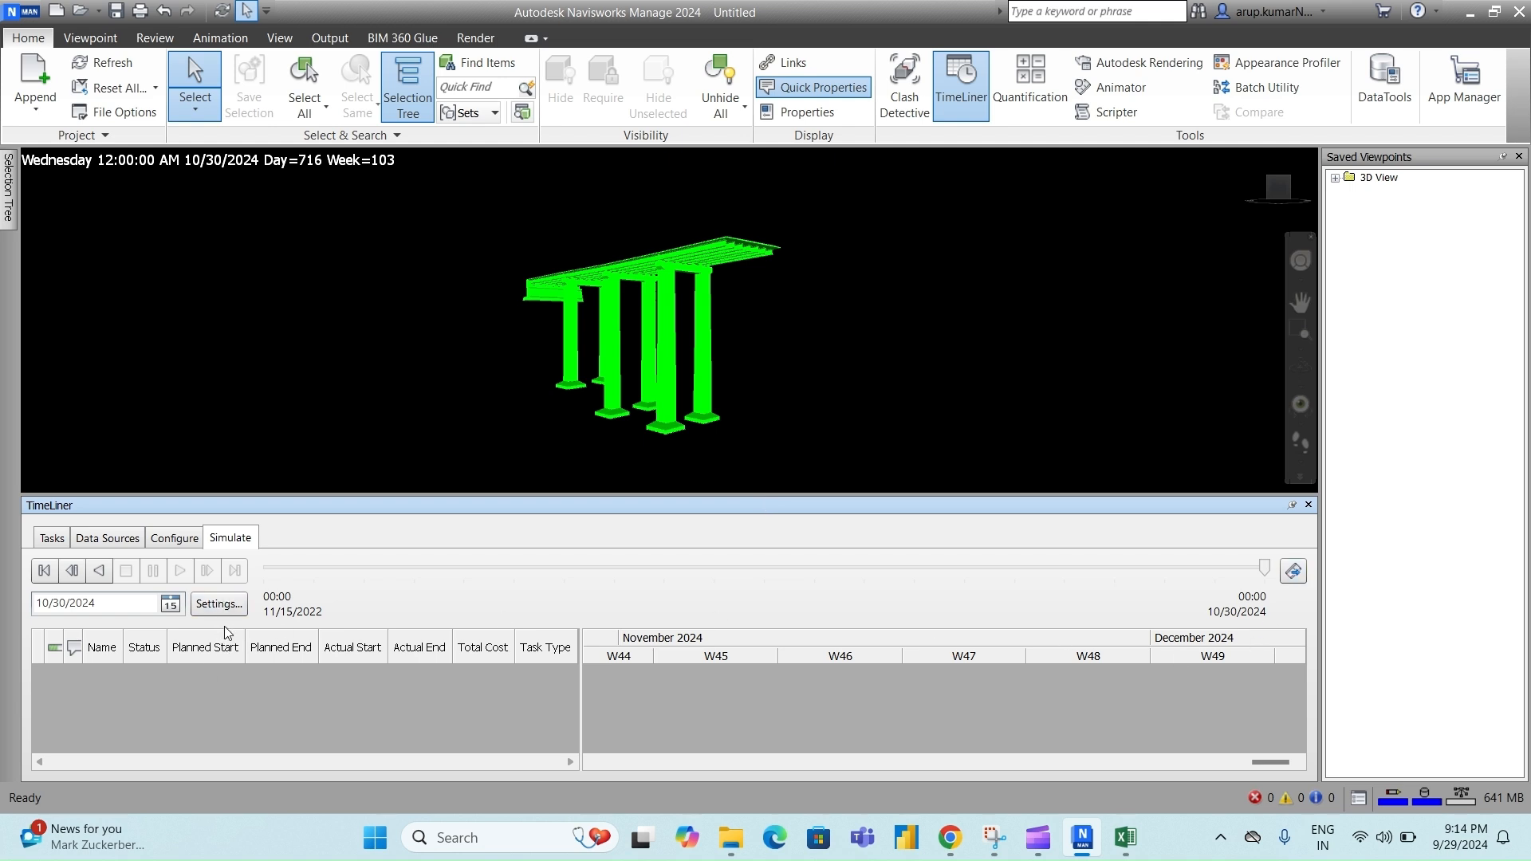
- Start an animation export of the simulation and set its source to TimeLiner Simulation
click(1291, 571)
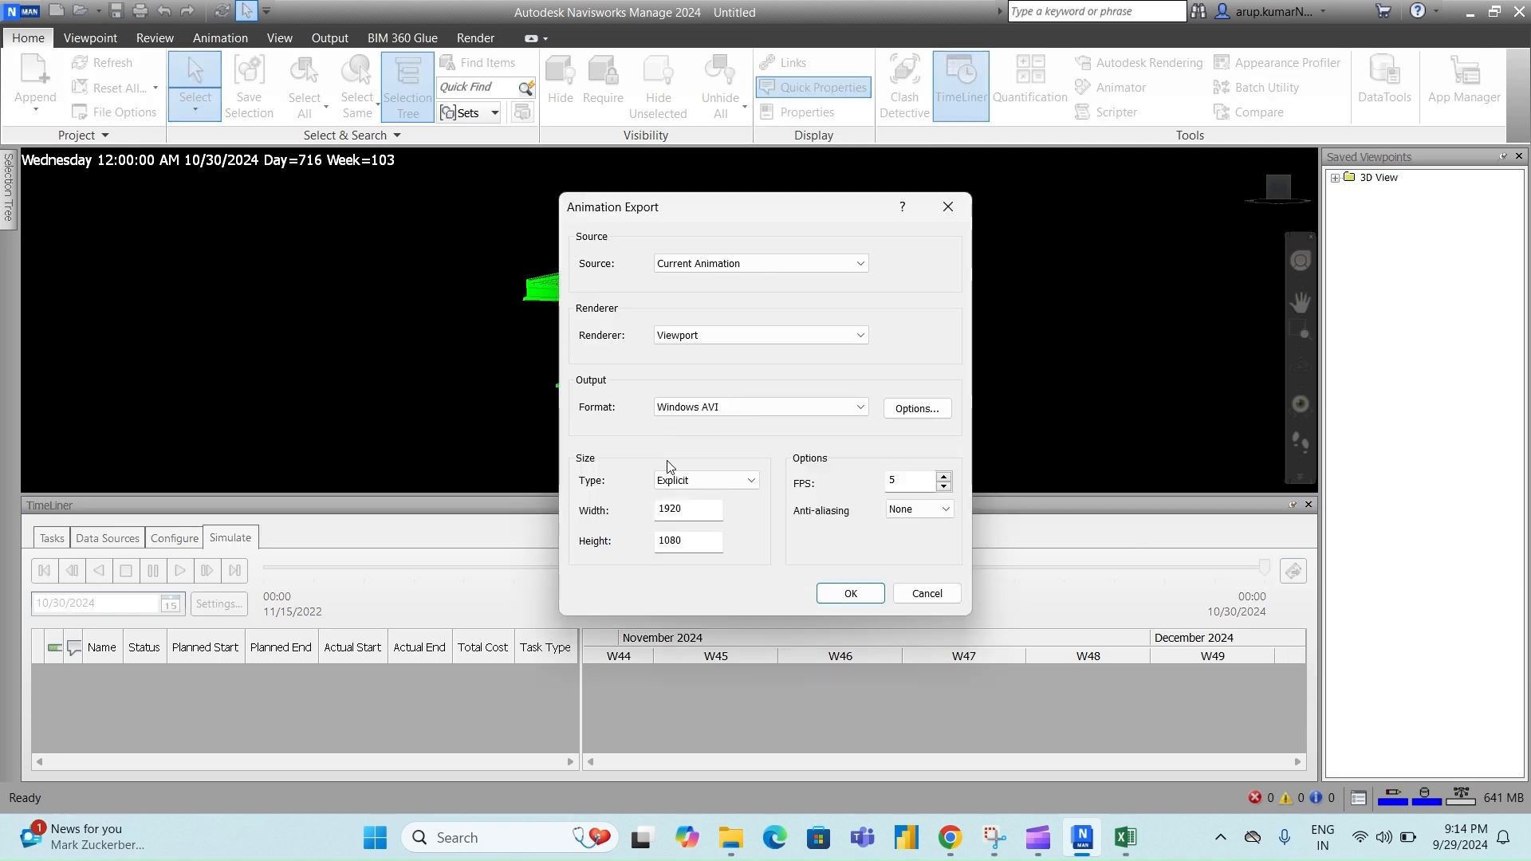
click(861, 264)
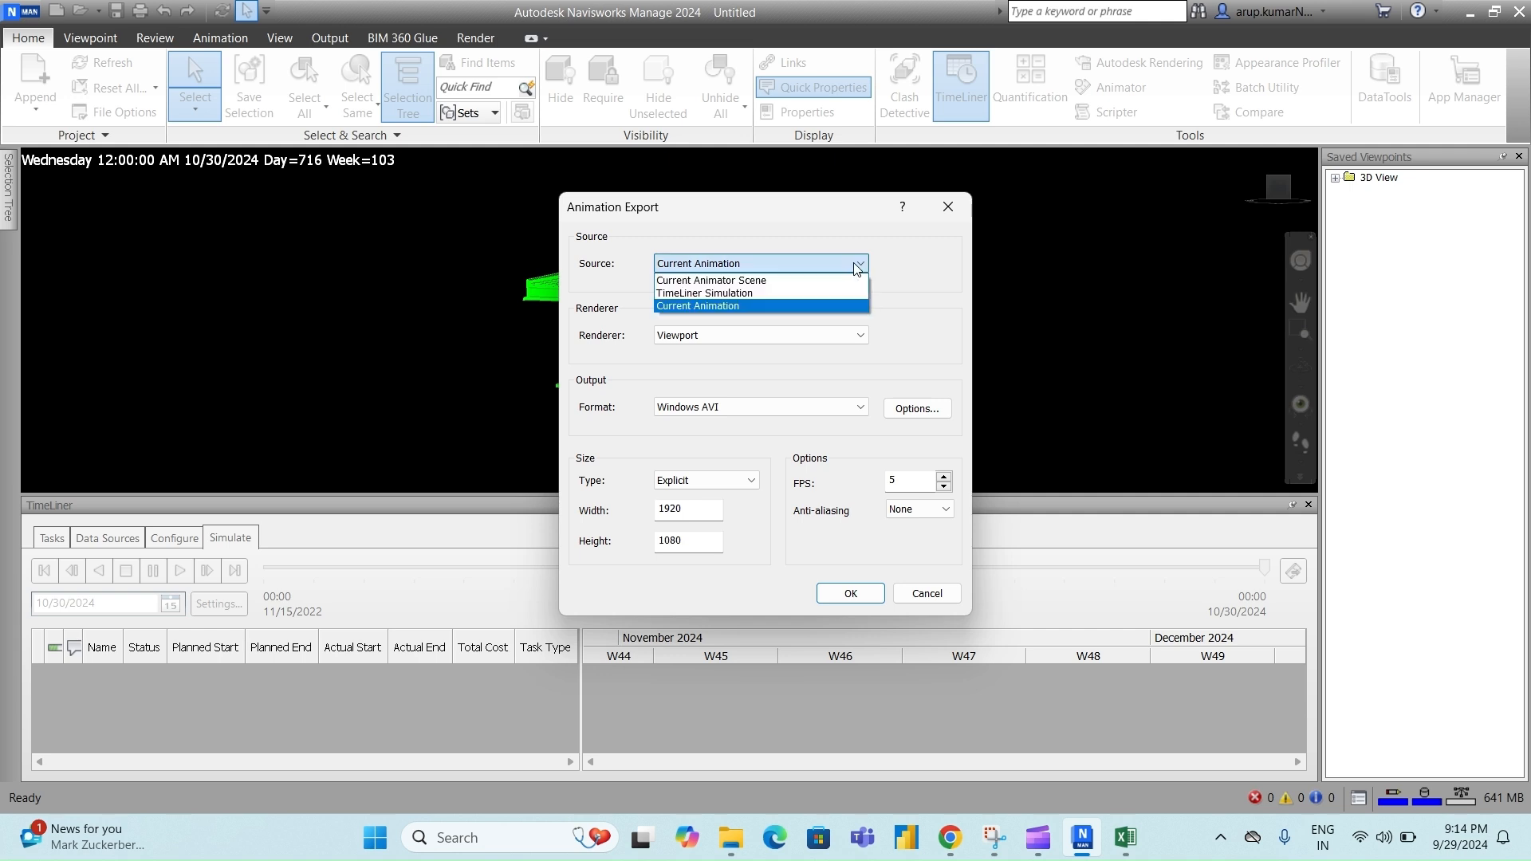
click(743, 305)
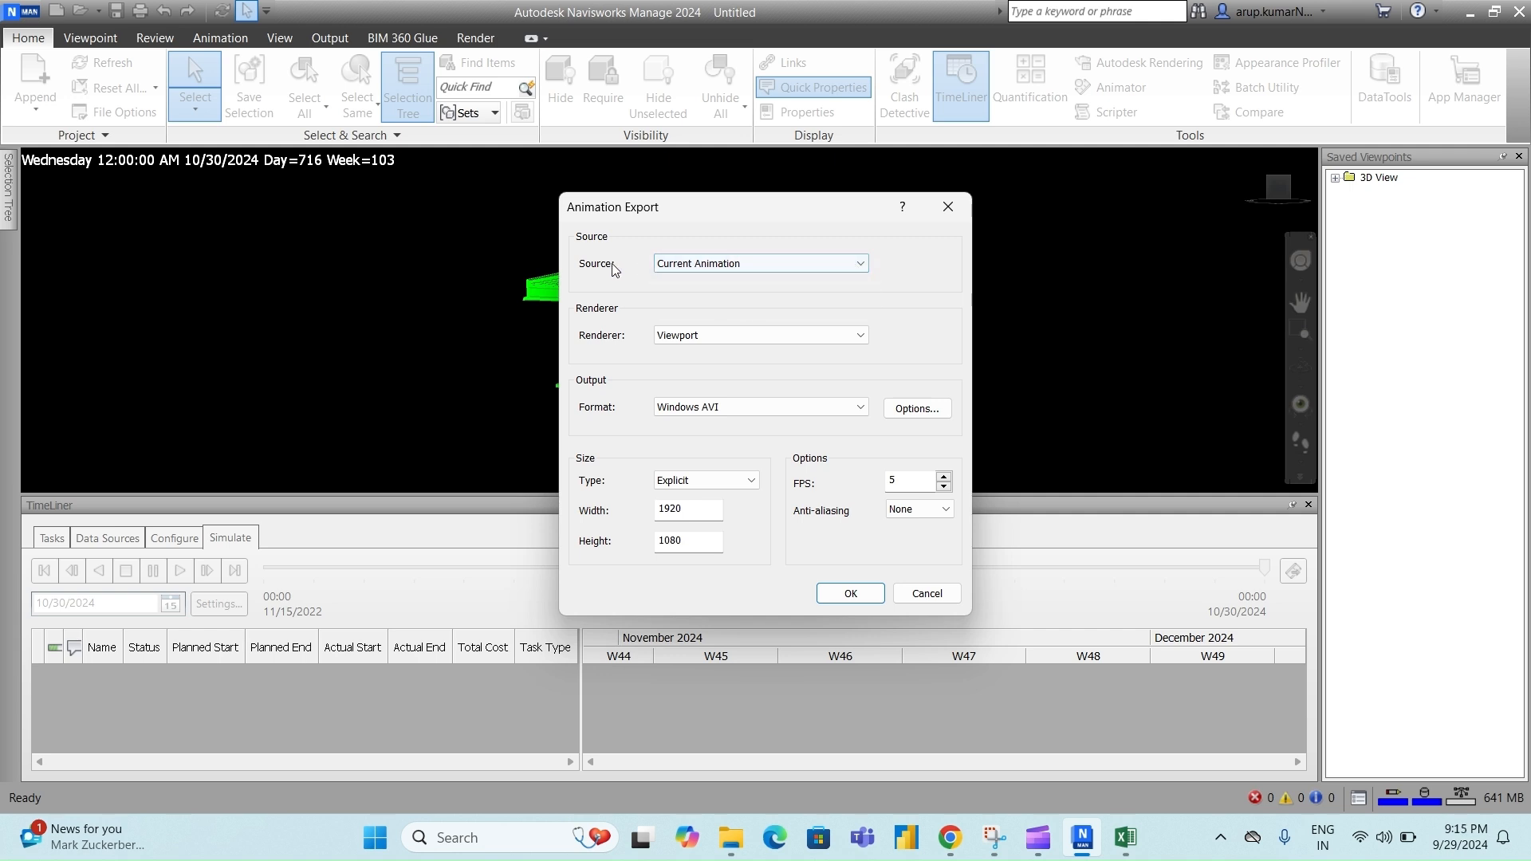
click(865, 268)
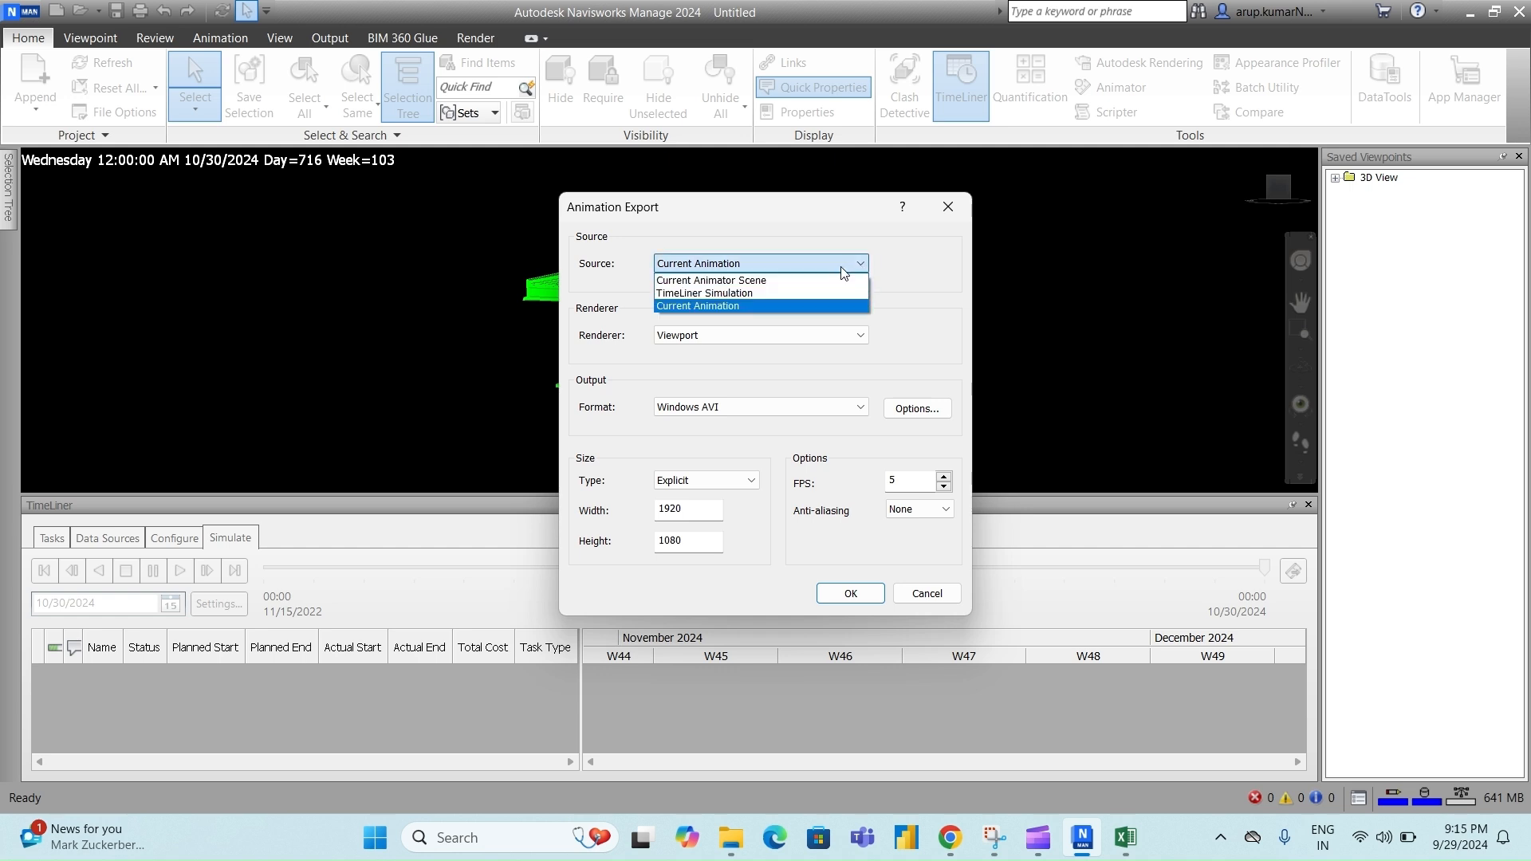
click(760, 294)
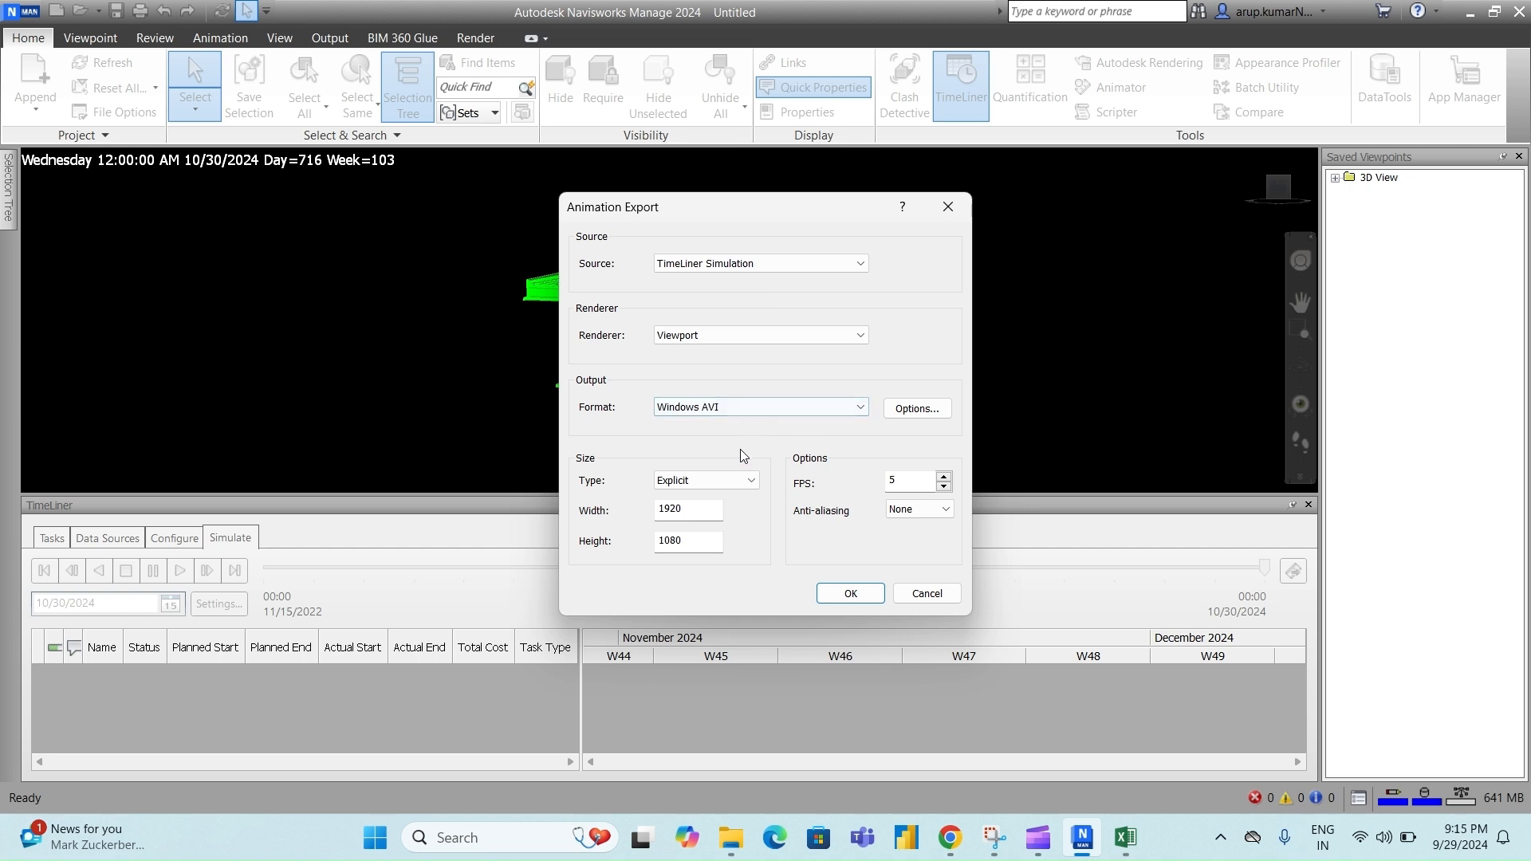
- Choose Windows AVI as the export format and Viewport as the renderer
click(858, 408)
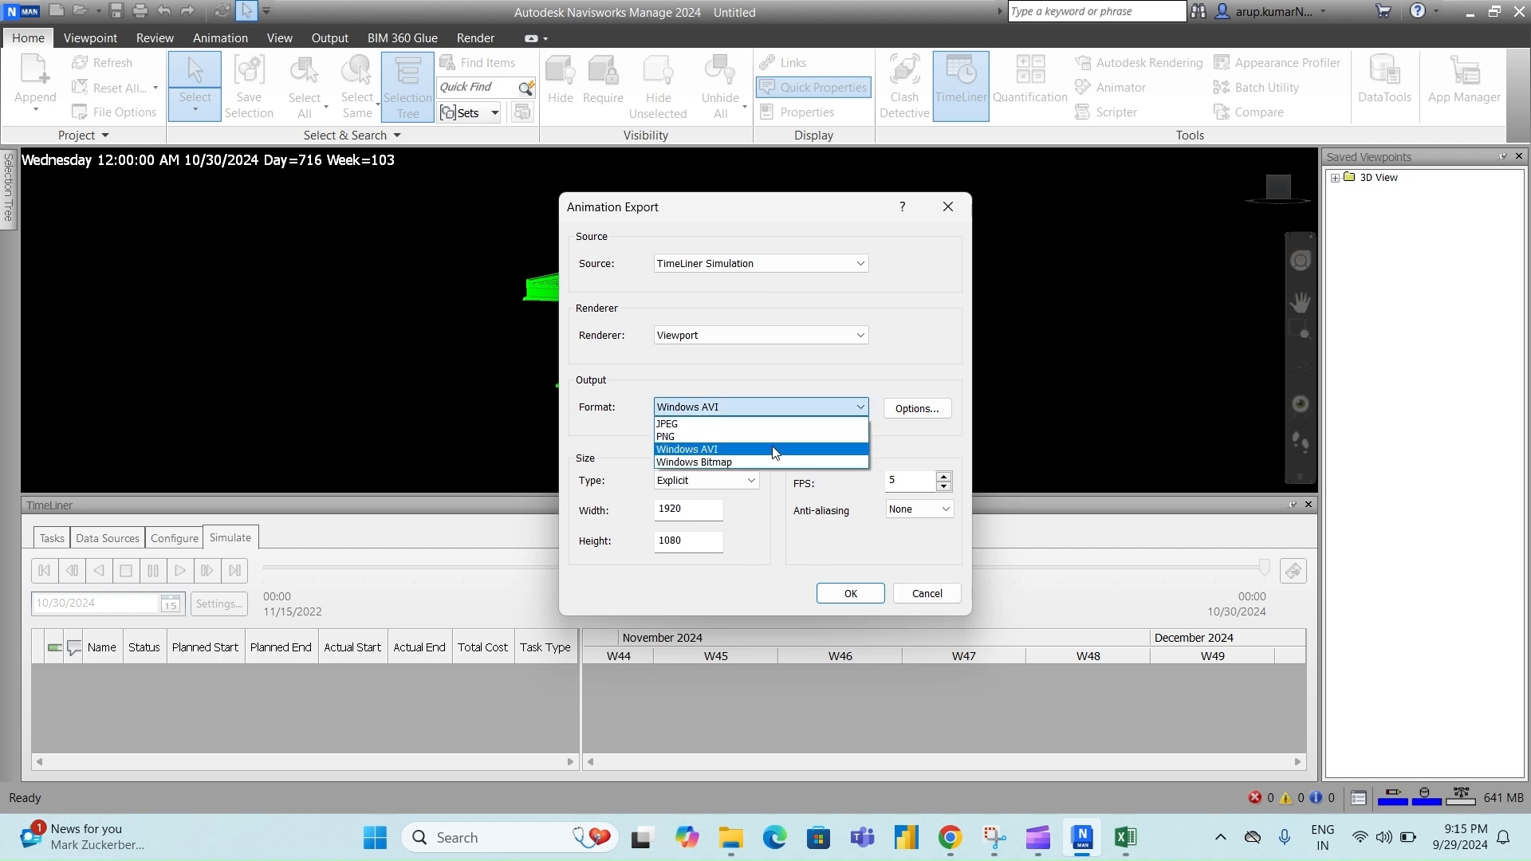
click(722, 451)
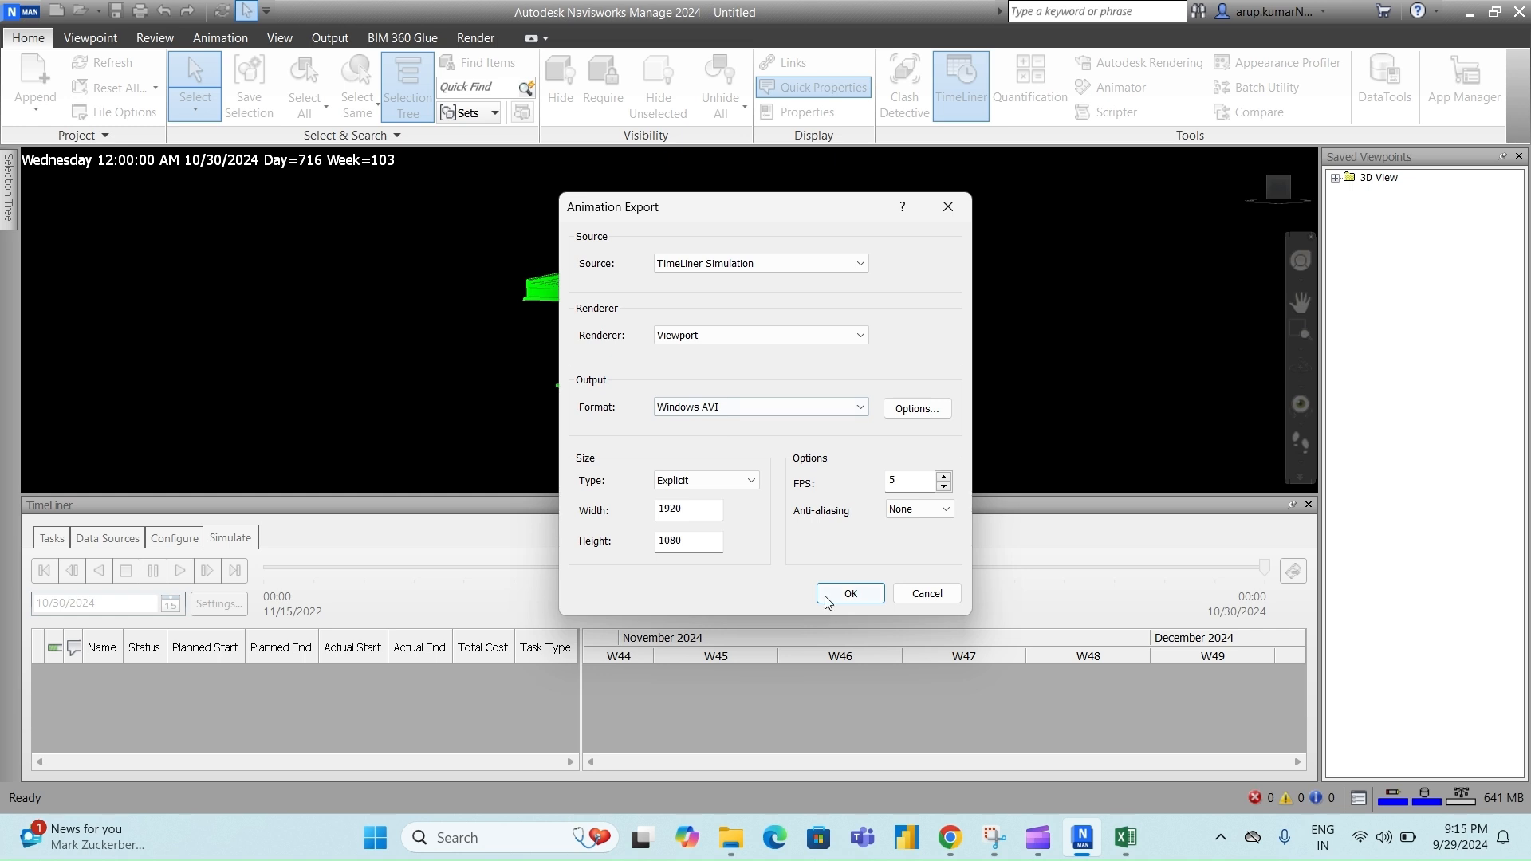
click(861, 336)
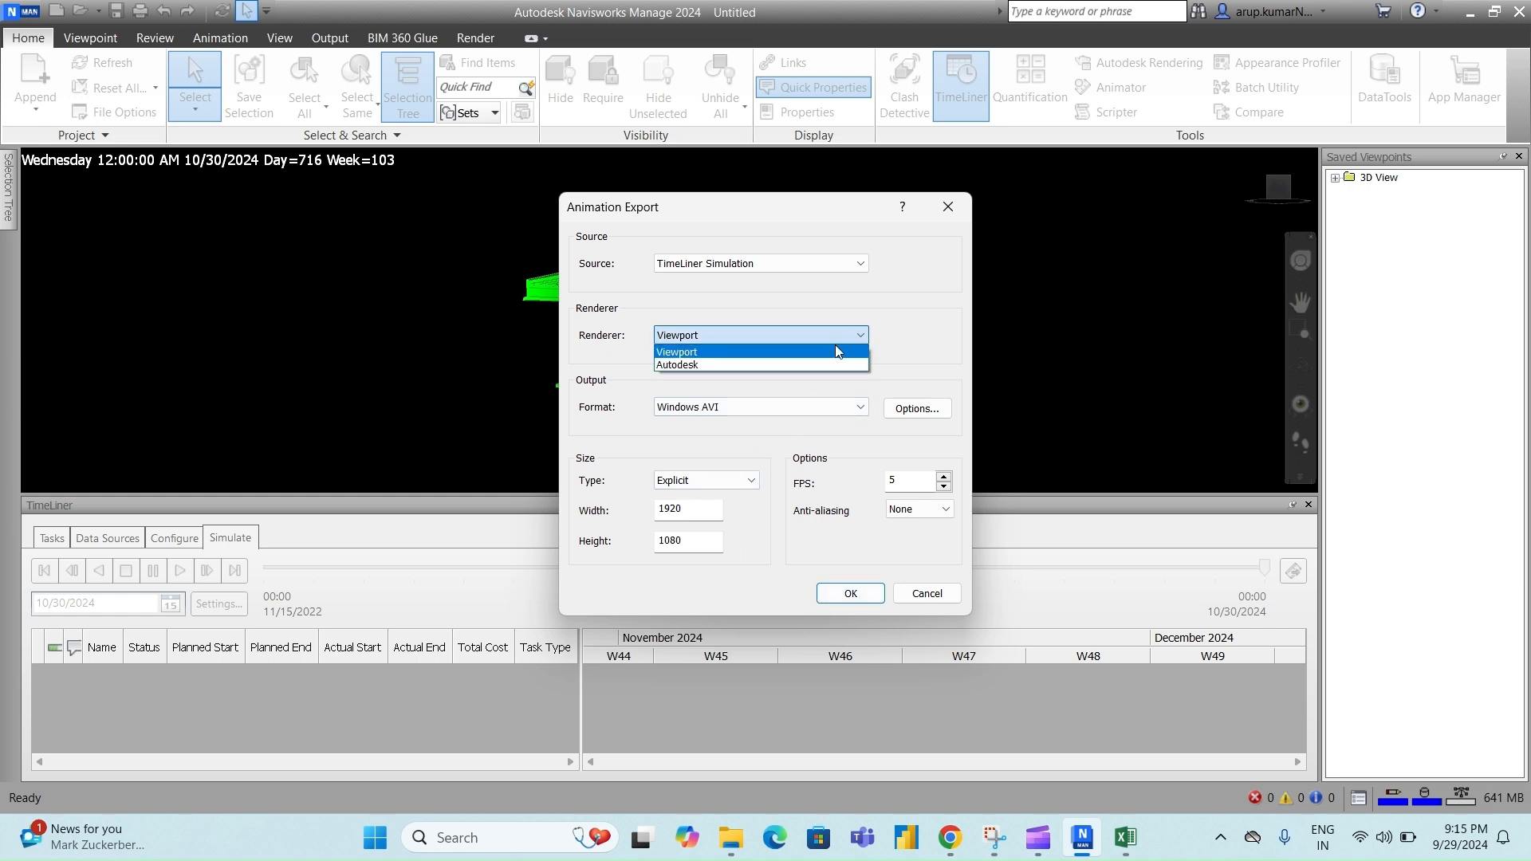
click(835, 348)
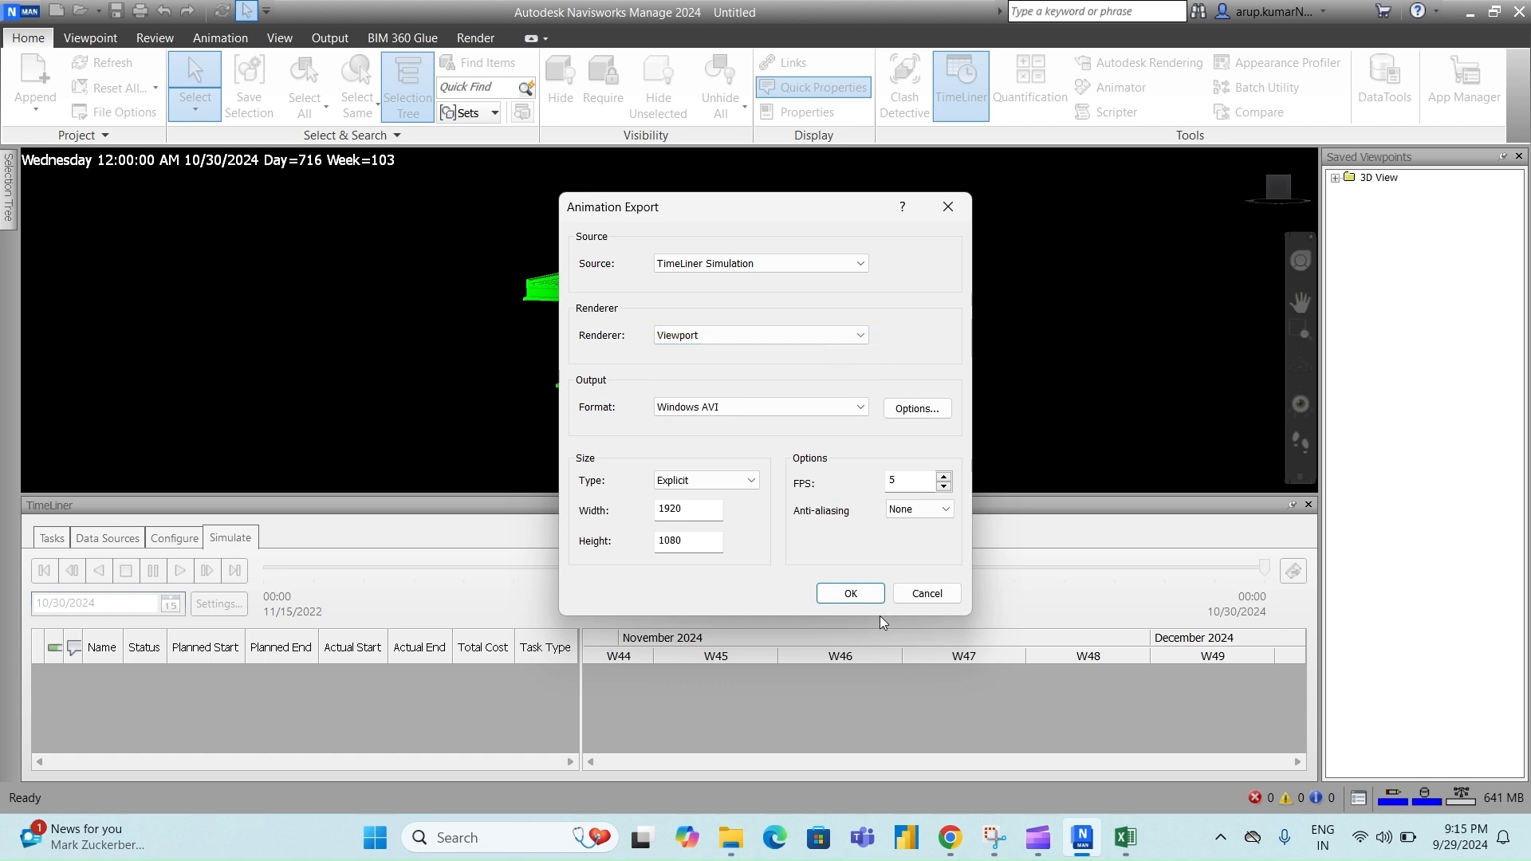
- Accept the animation export settings and save the simulation video to the Desktop as "V2 Ext.avi"
click(853, 593)
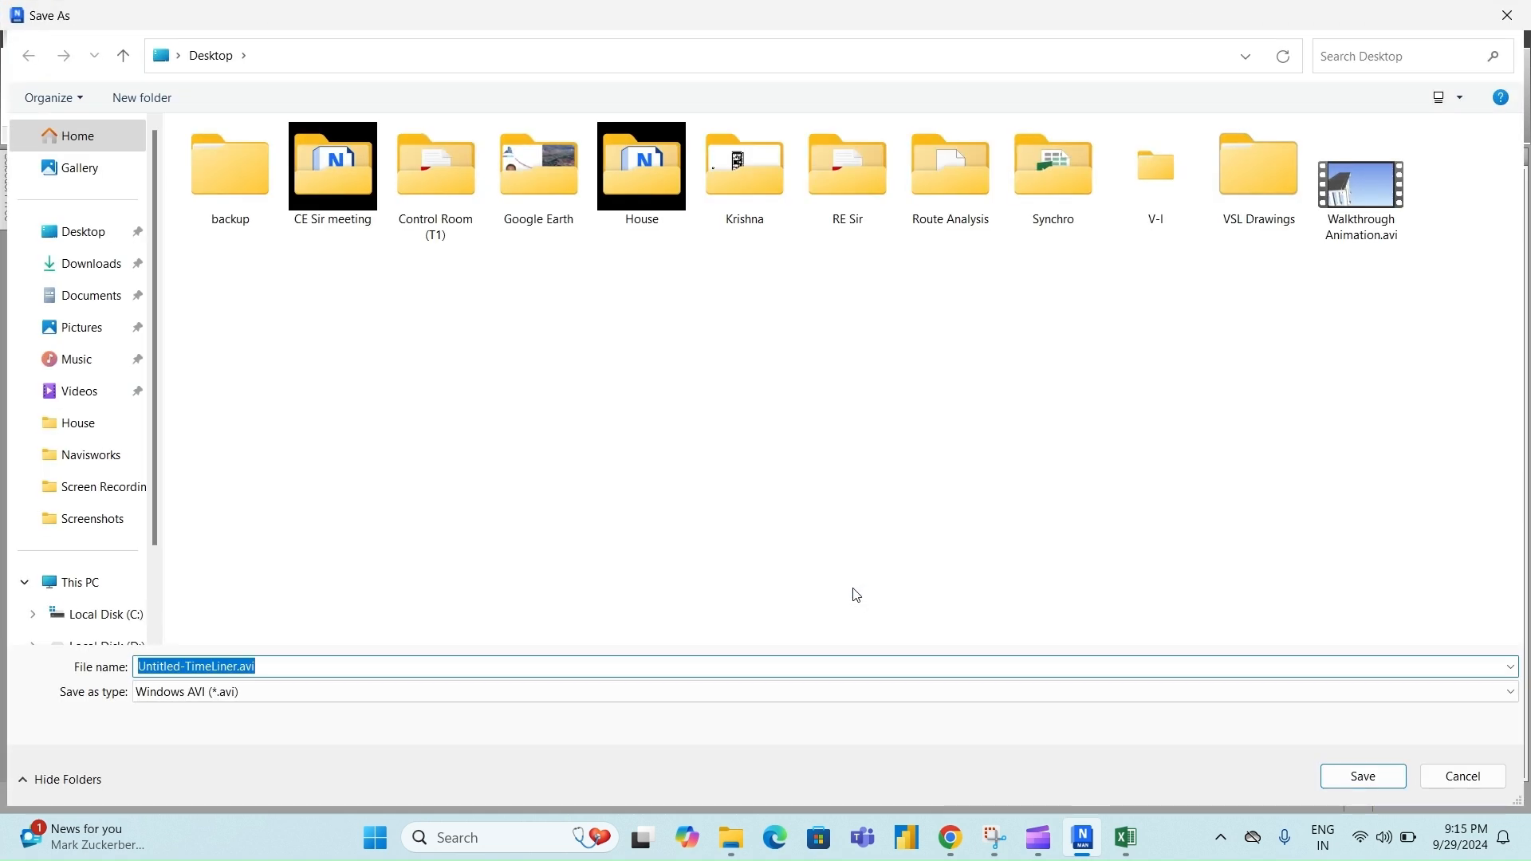
click(85, 236)
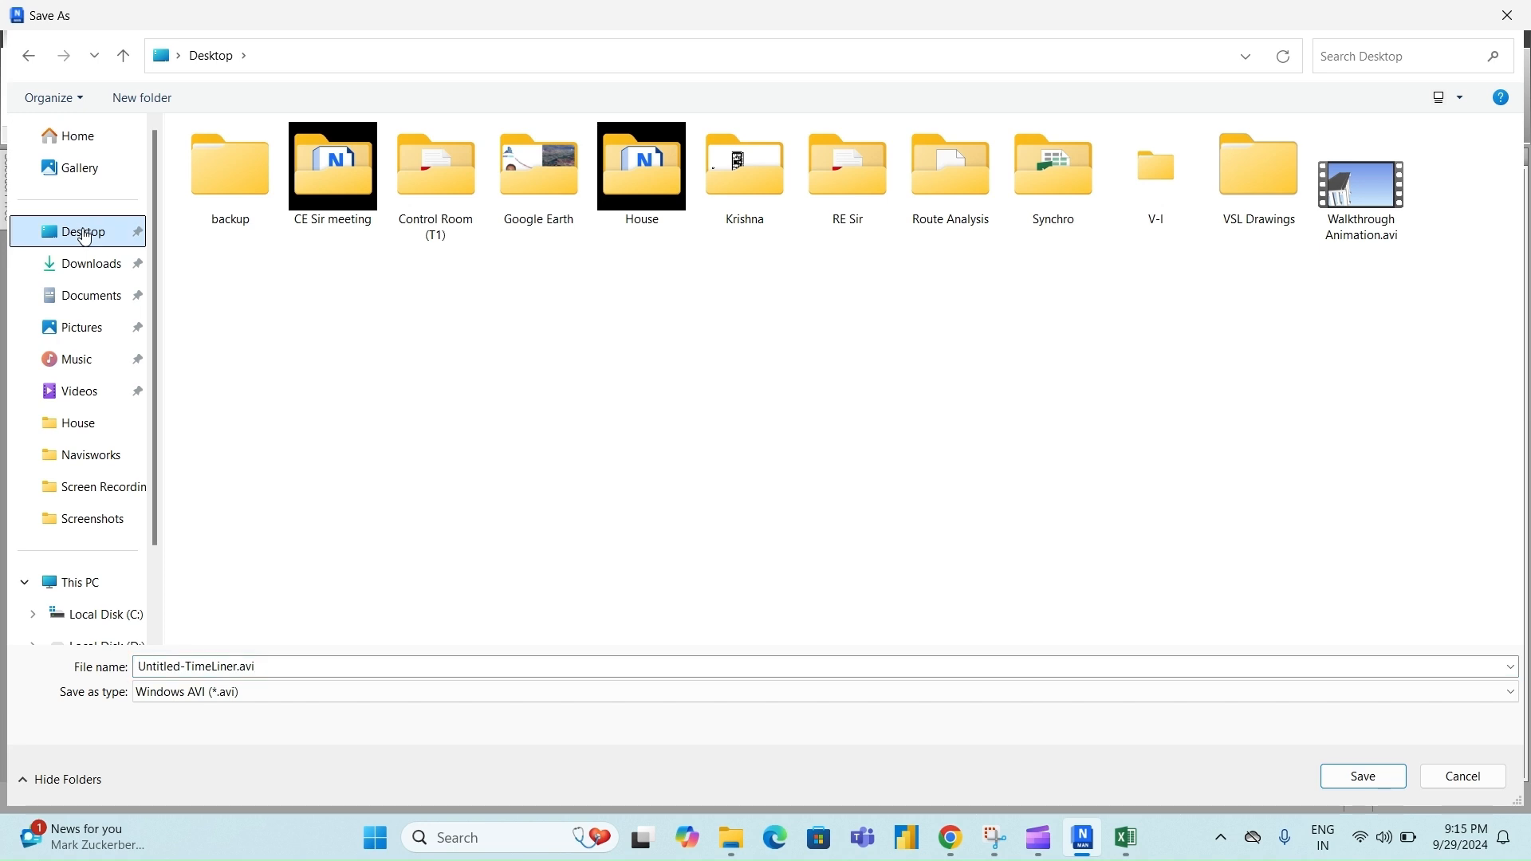
click(234, 668)
click(235, 668)
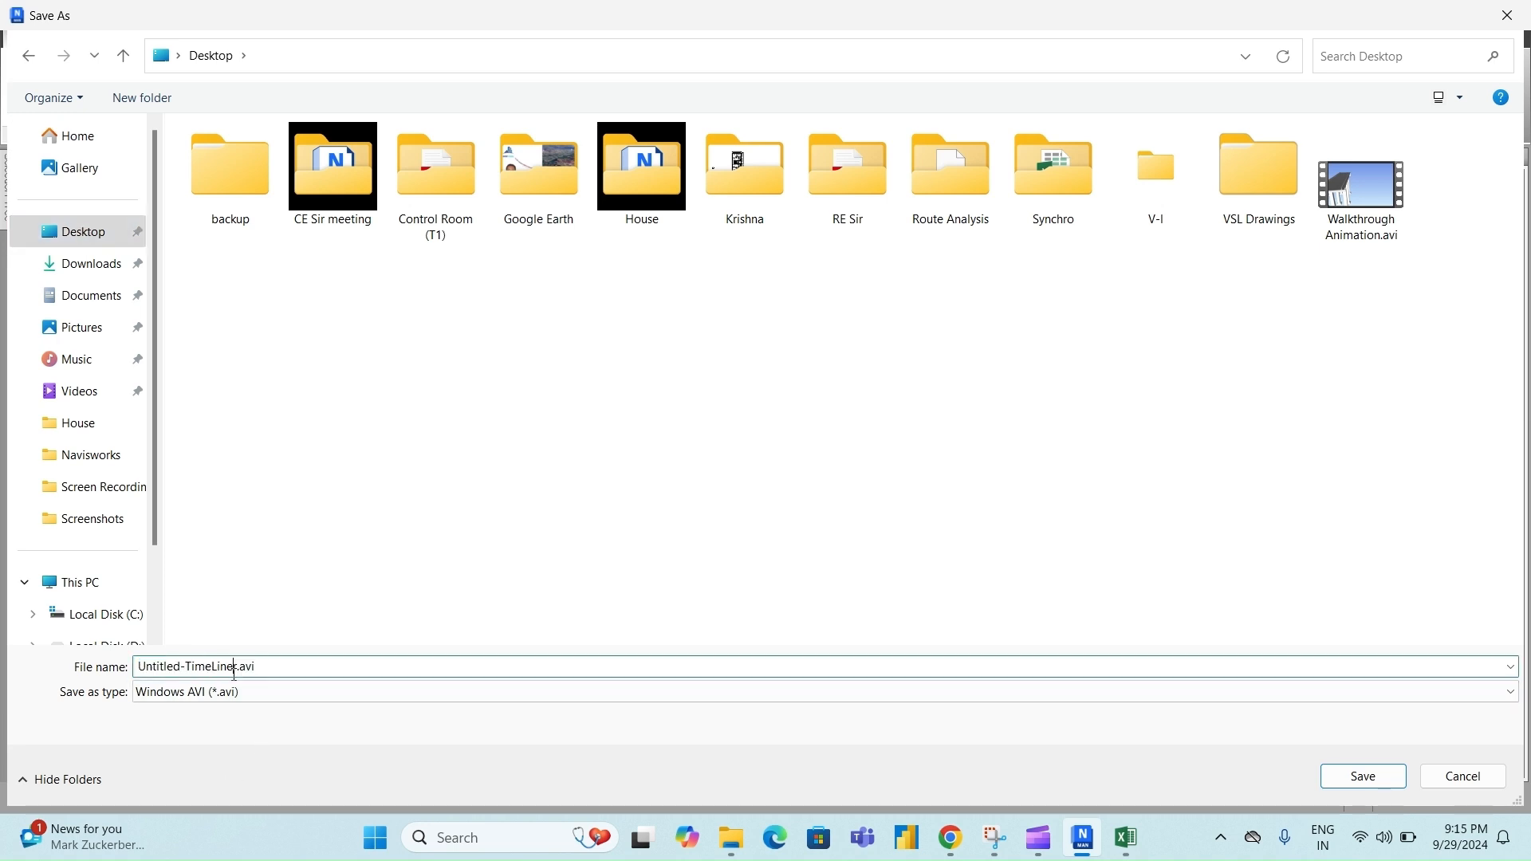
drag(237, 667, 135, 674)
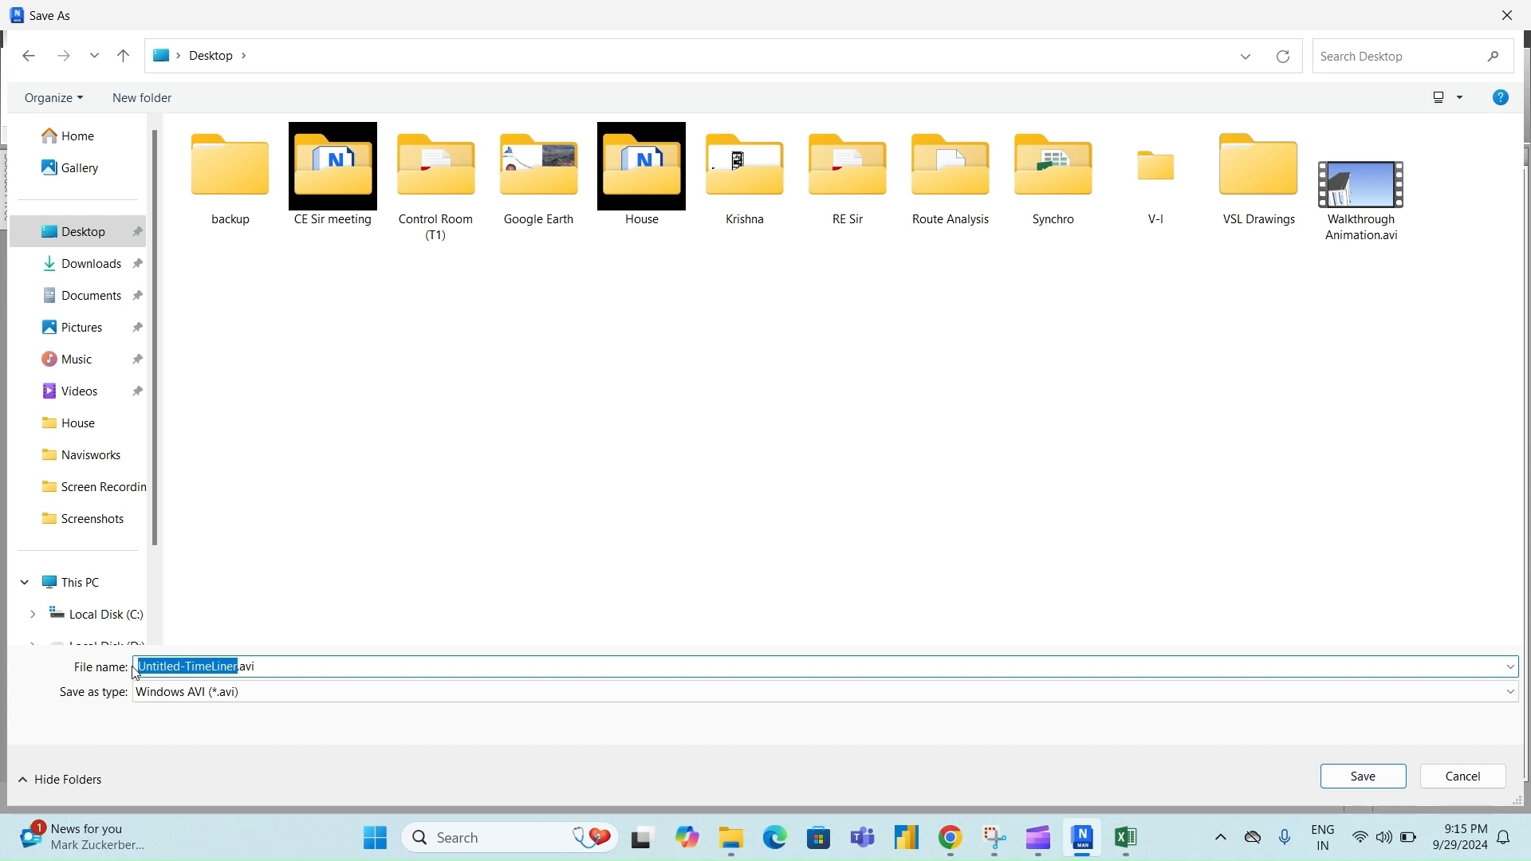
text(V2)
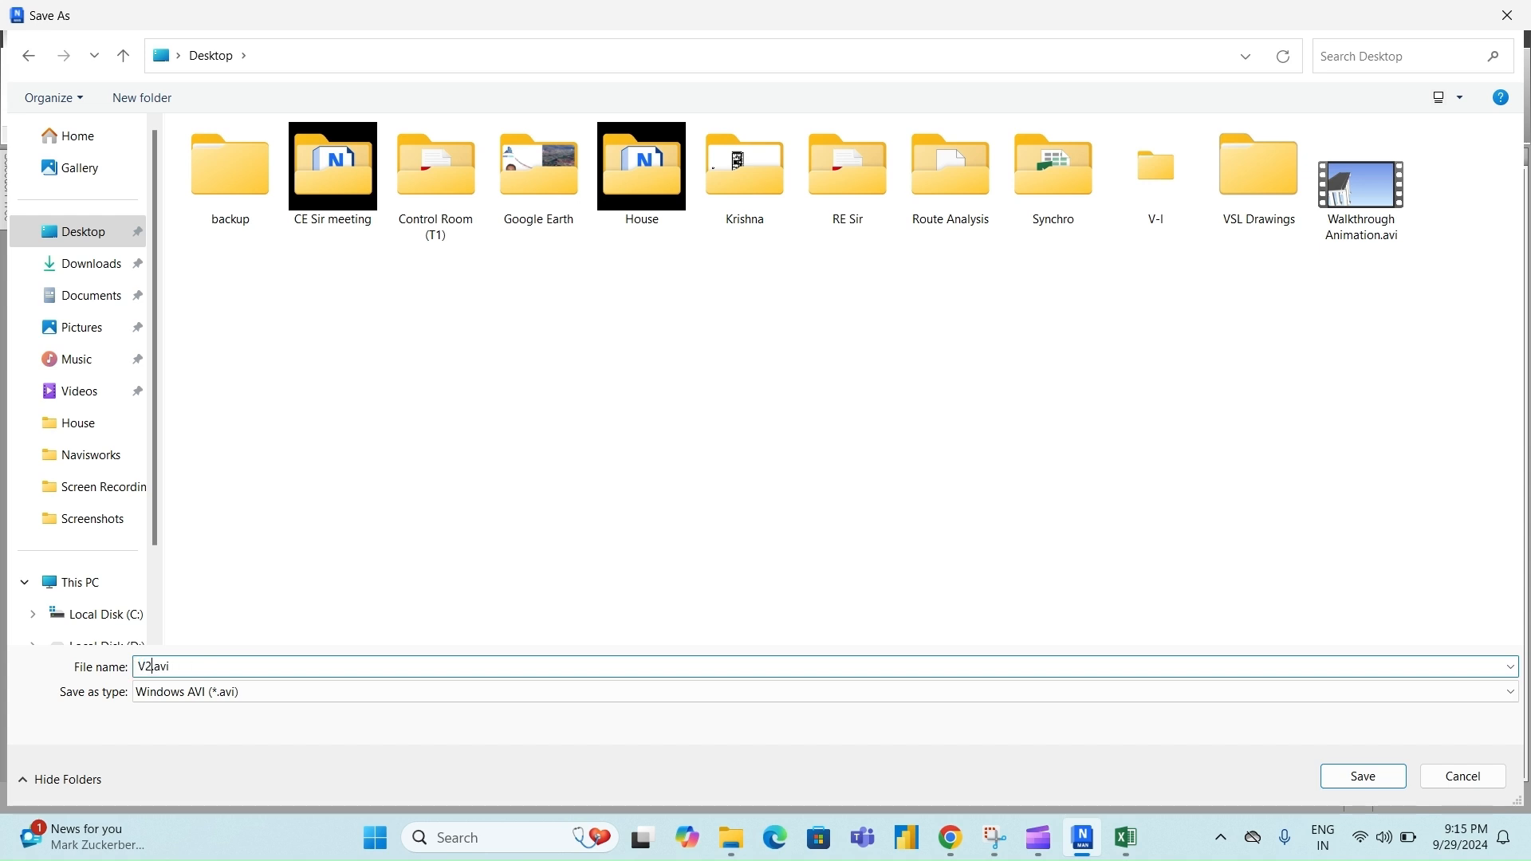
text( Ext)
click(620, 422)
click(1363, 776)
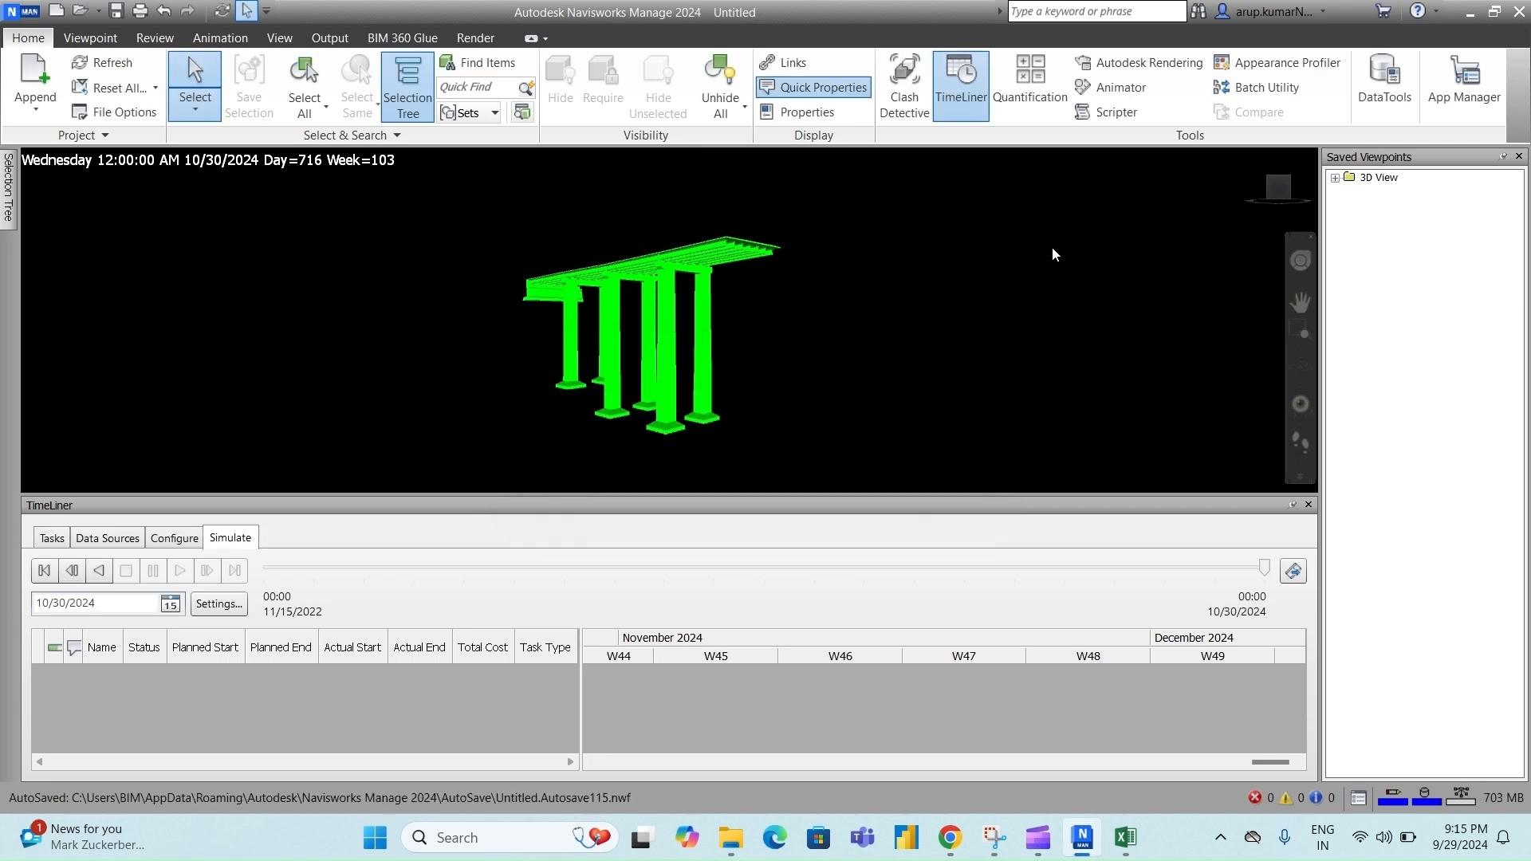
- Minimize the open windows to reach the desktop and open the exported V2 Ext.avi video for playback
click(1468, 14)
click(1419, 12)
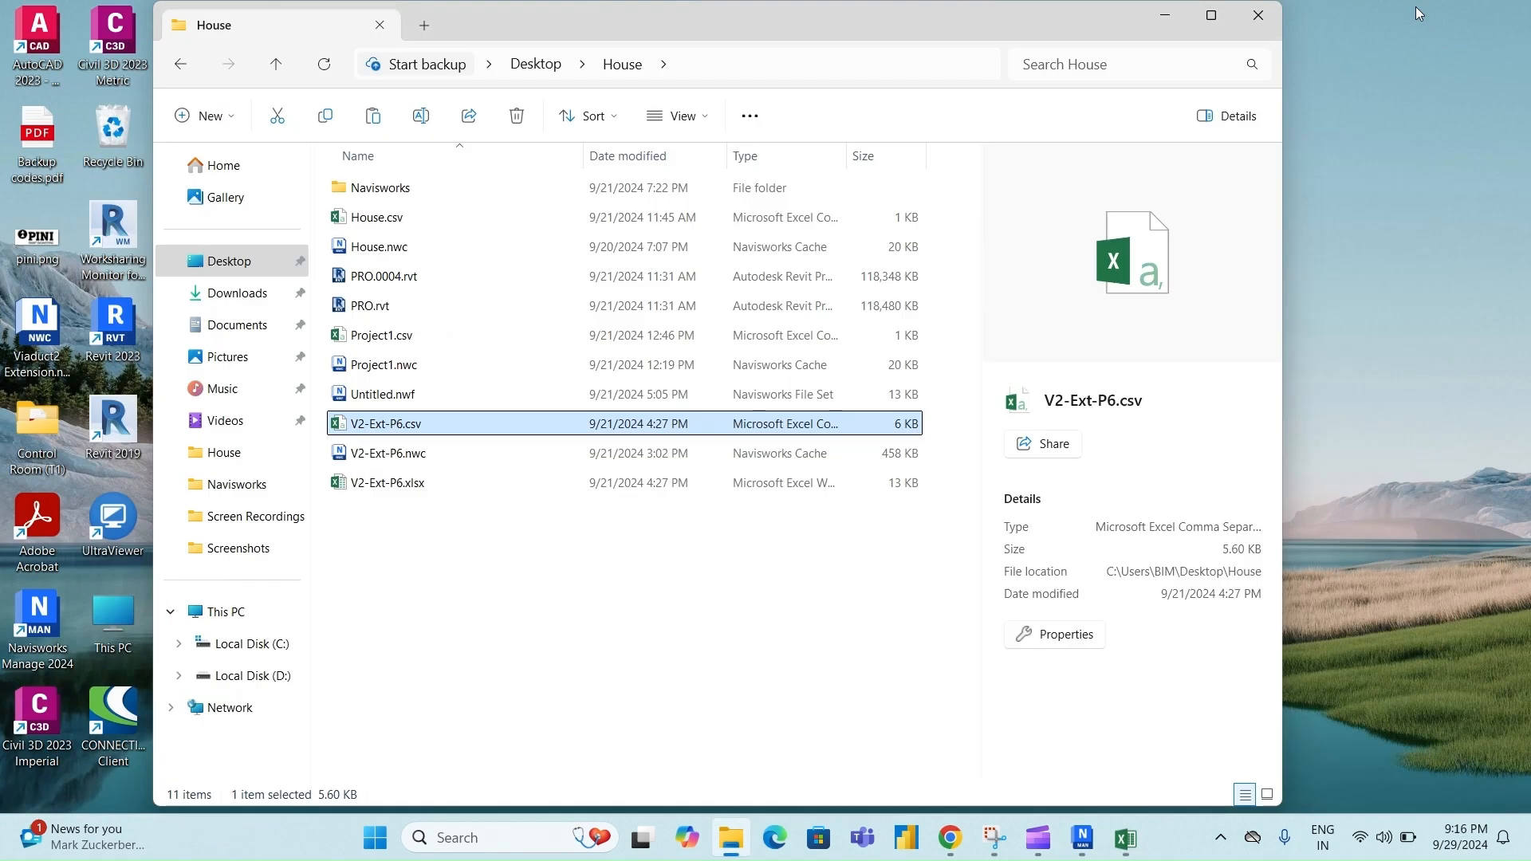
click(1165, 17)
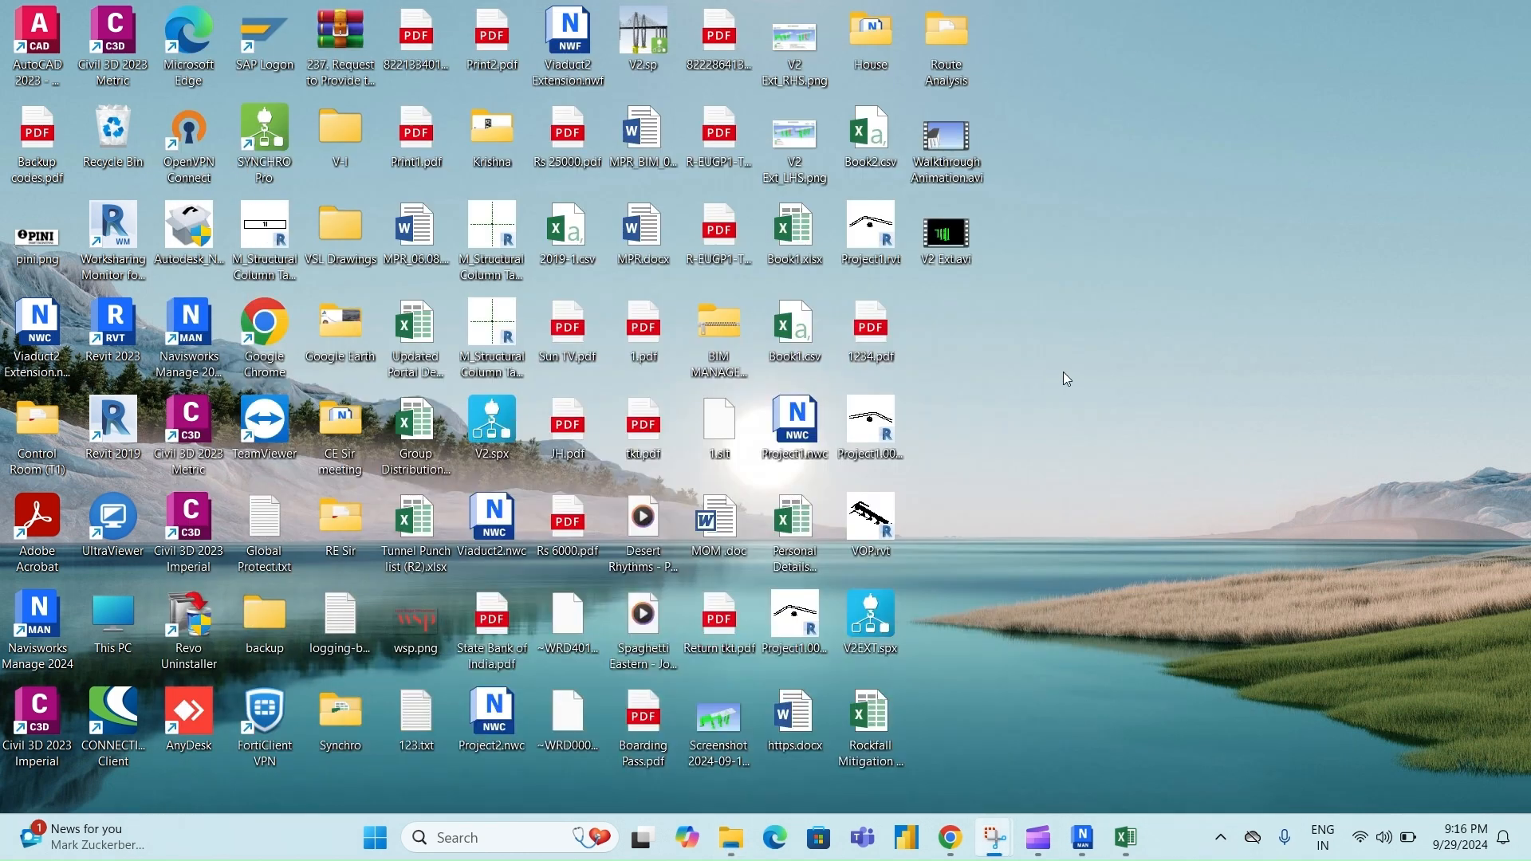
double_click(960, 241)
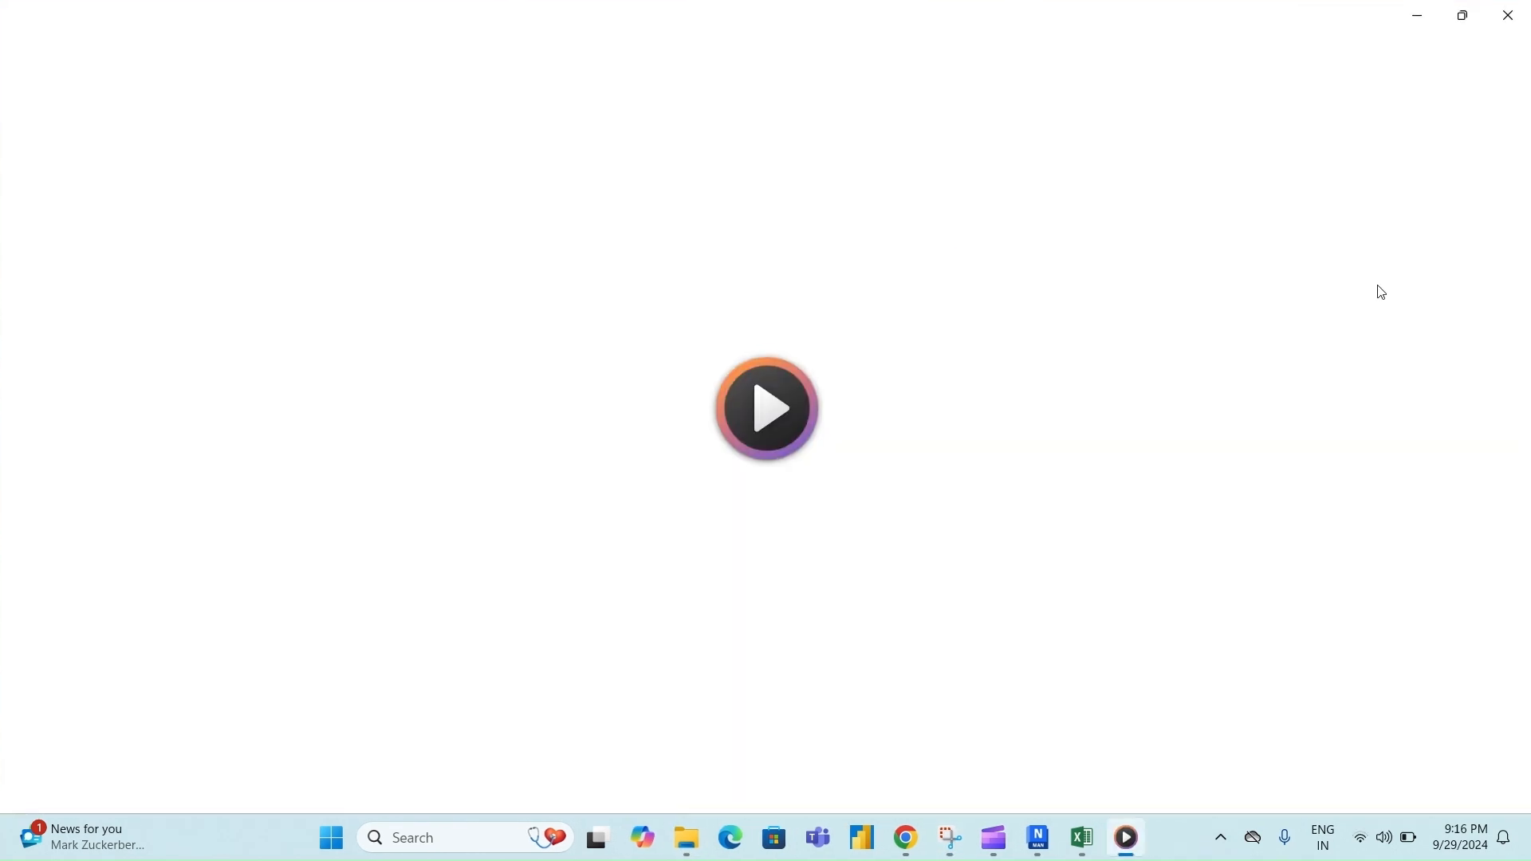